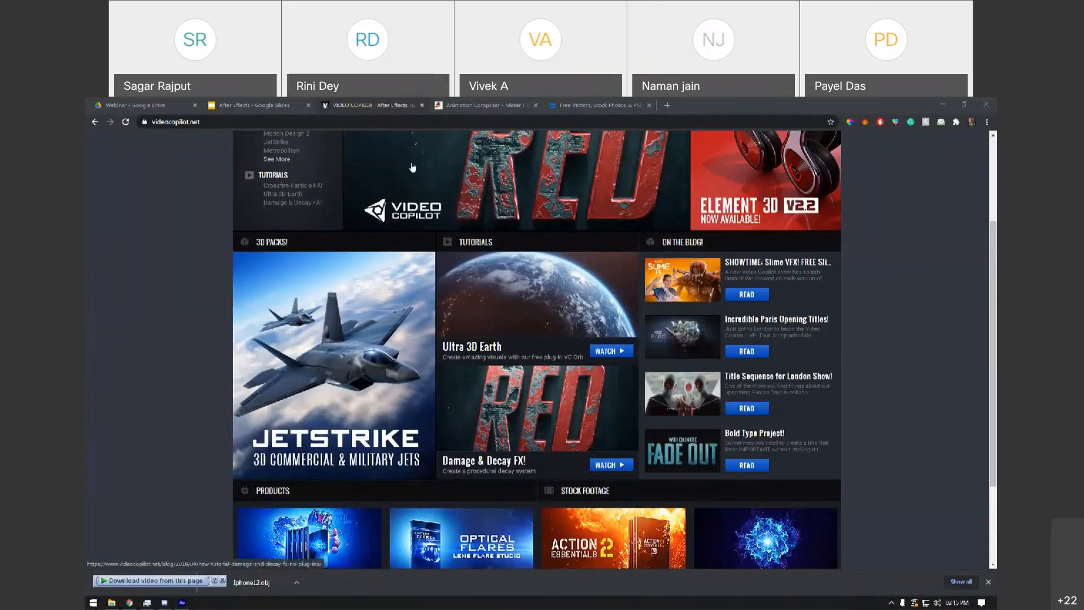
Look through the Video Copilot home page, including its 3D packs, tutorials, blog, products and stock footage.
scroll(186, 307, up, 3)
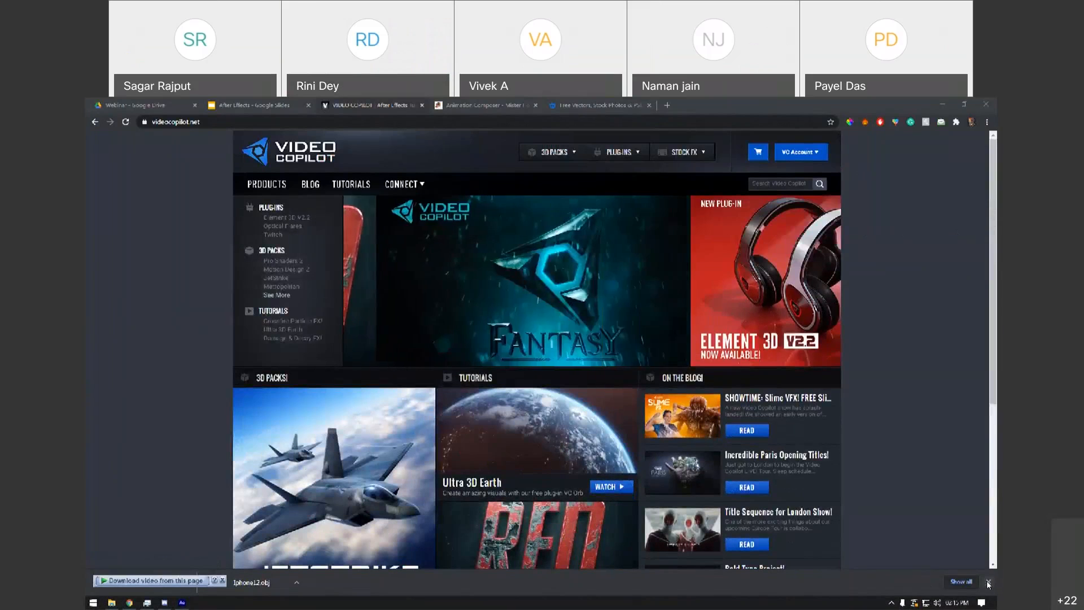
click(988, 581)
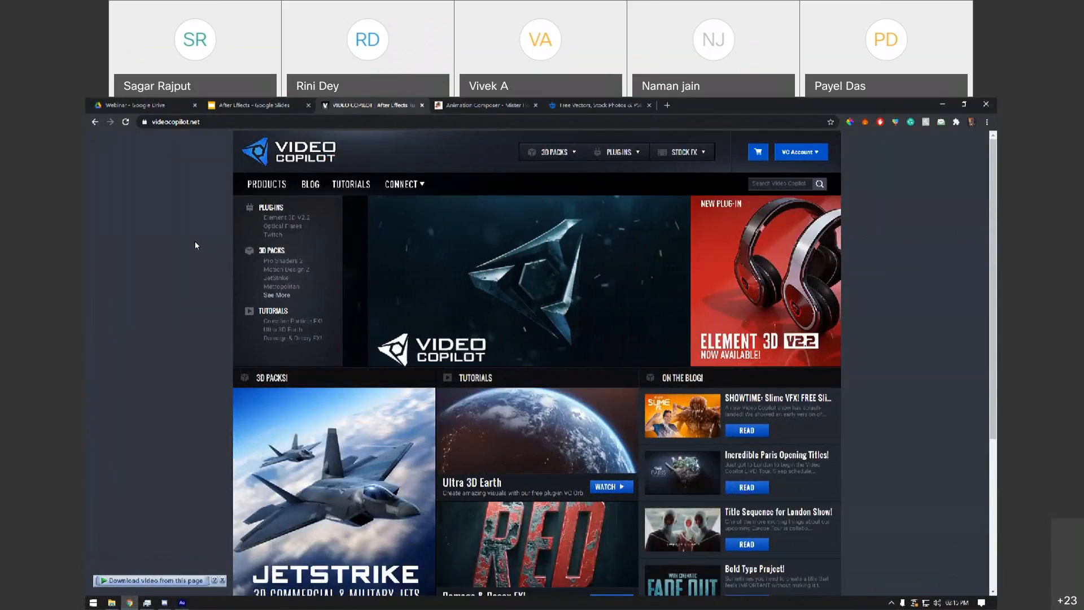
scroll(167, 302, down, 1)
scroll(169, 308, down, 3)
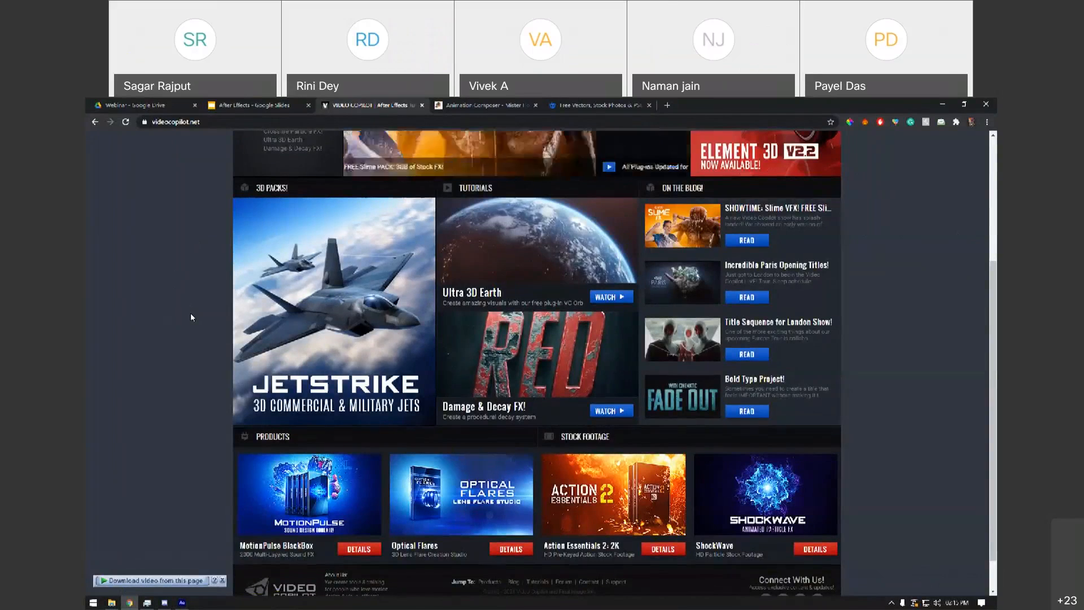
scroll(191, 317, down, 1)
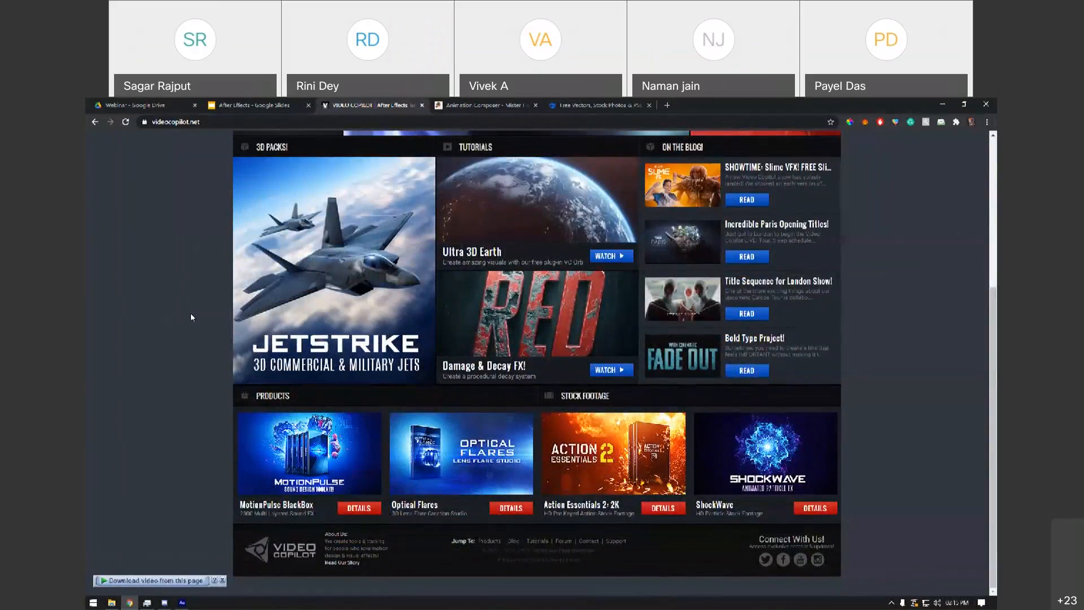
scroll(204, 335, up, 4)
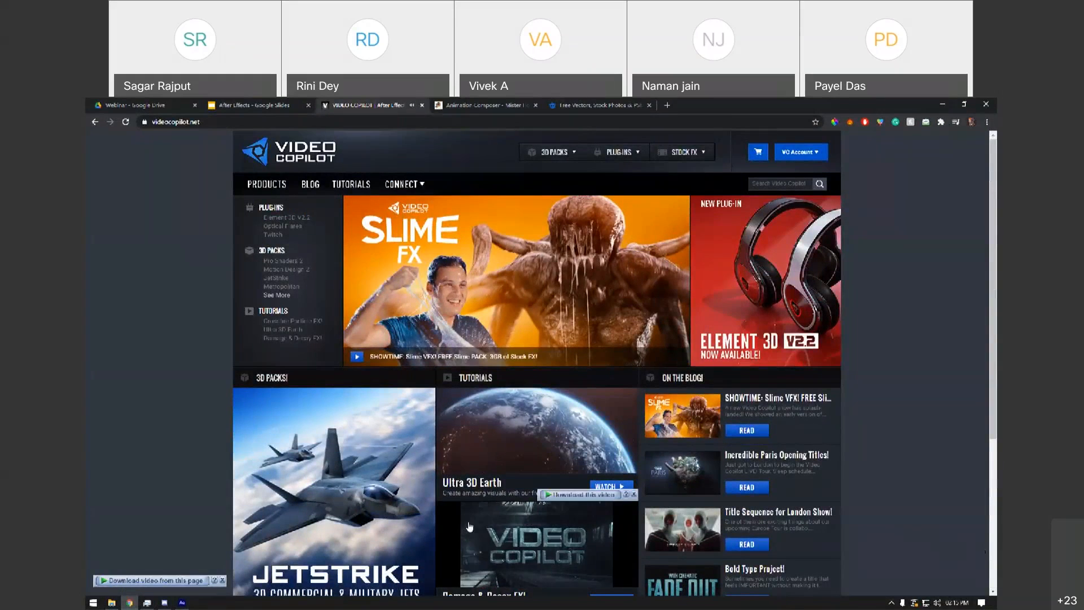
scroll(468, 511, down, 3)
click(551, 412)
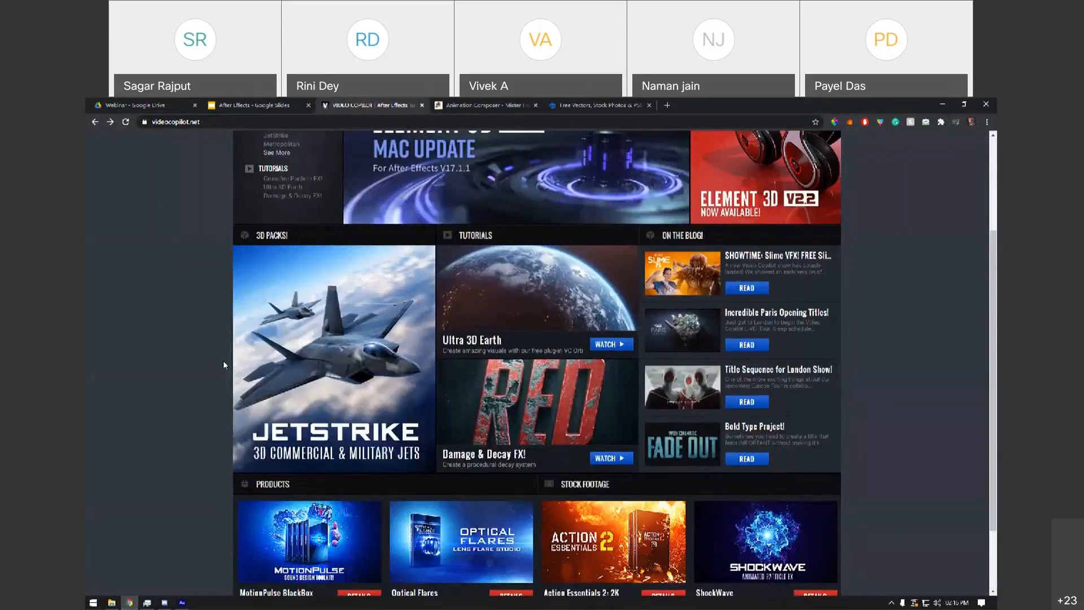
scroll(222, 360, down, 2)
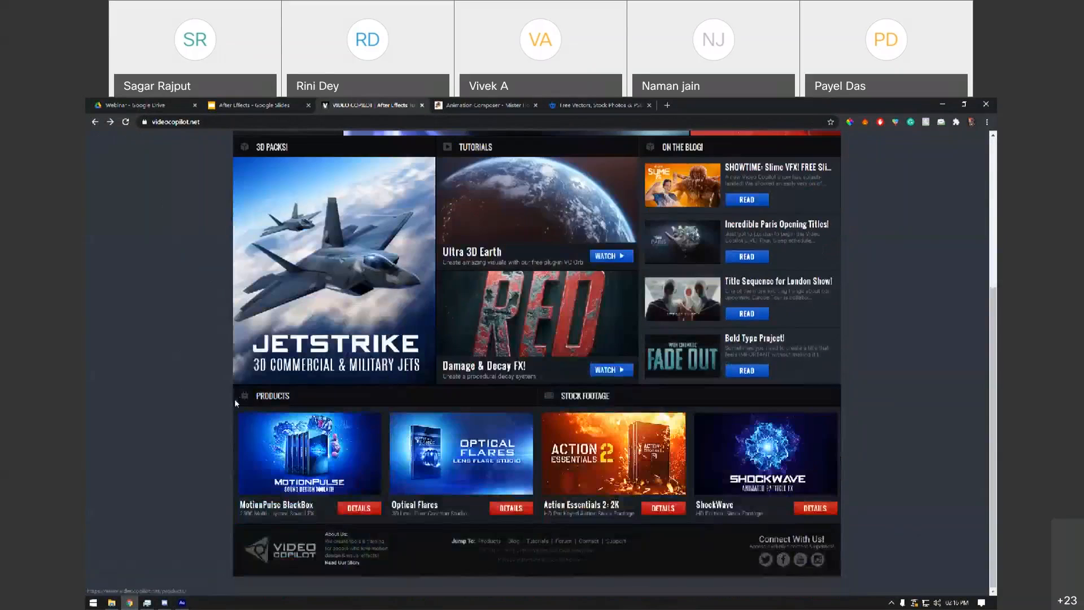
scroll(235, 398, up, 3)
scroll(211, 418, up, 1)
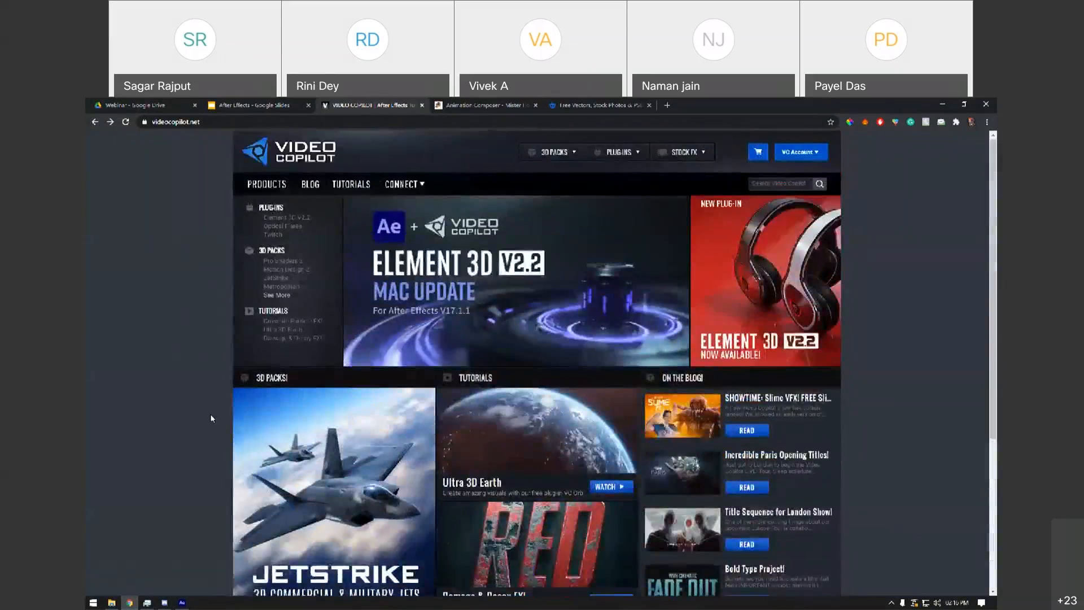
Switch to After Effects, play the Watch 5G render composition twice from the start, and return to its first frame.
click(182, 602)
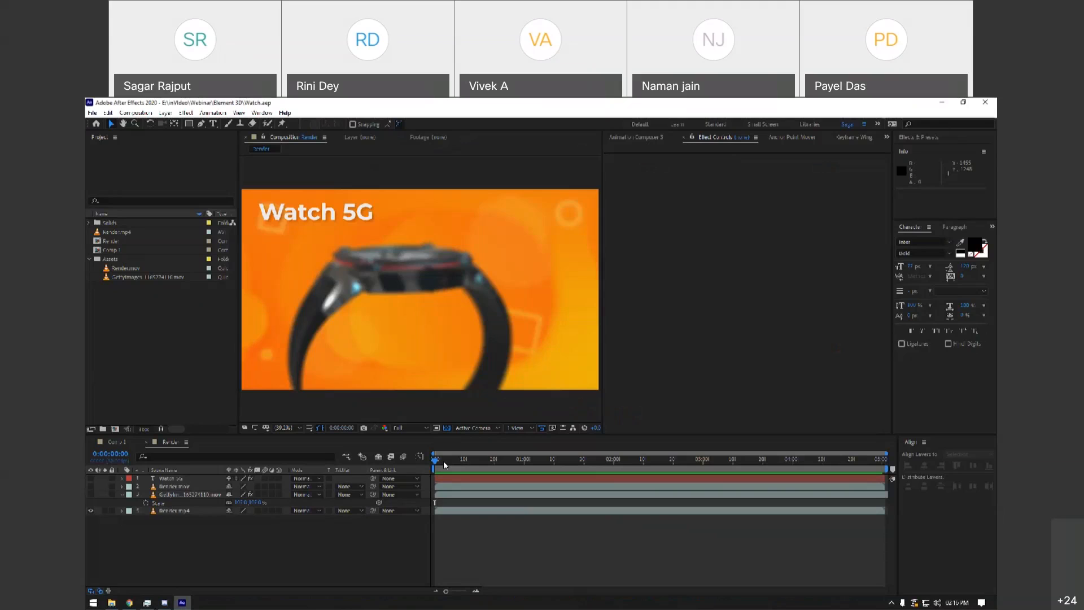
drag(444, 465, 392, 468)
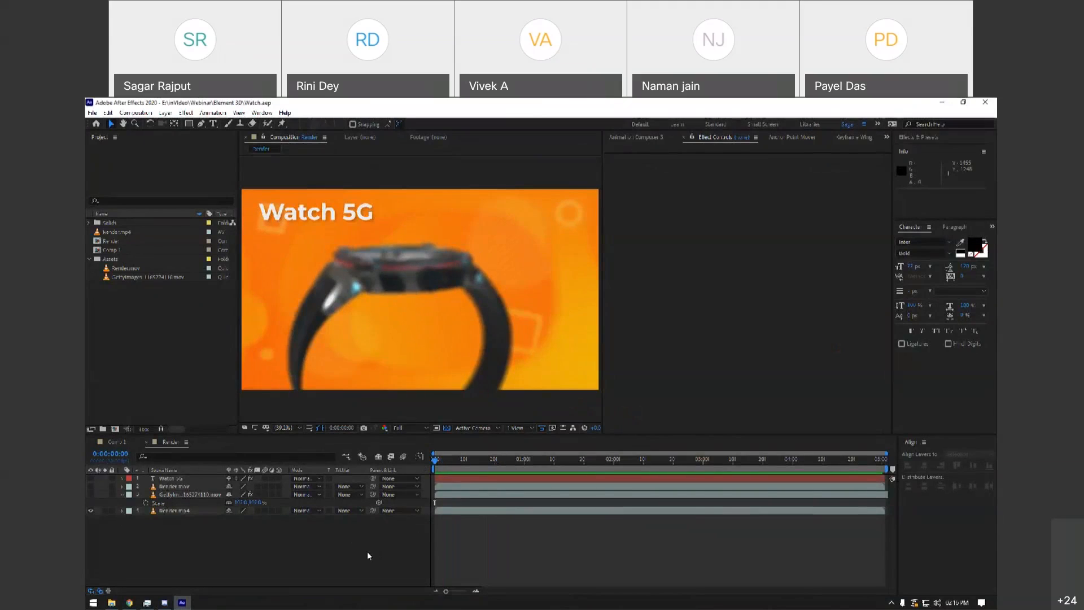
key(space)
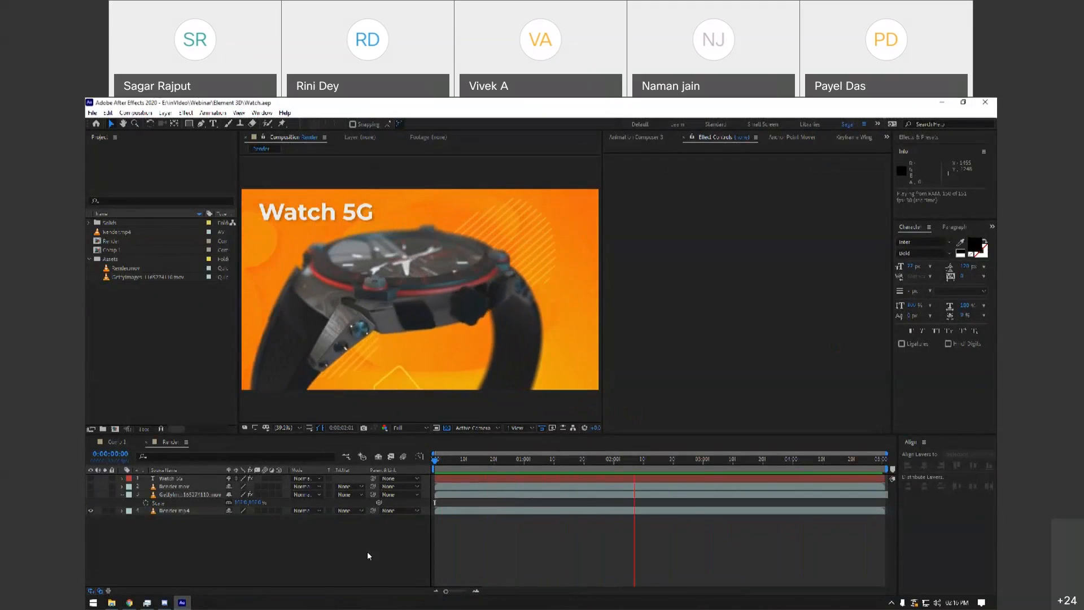
key(space)
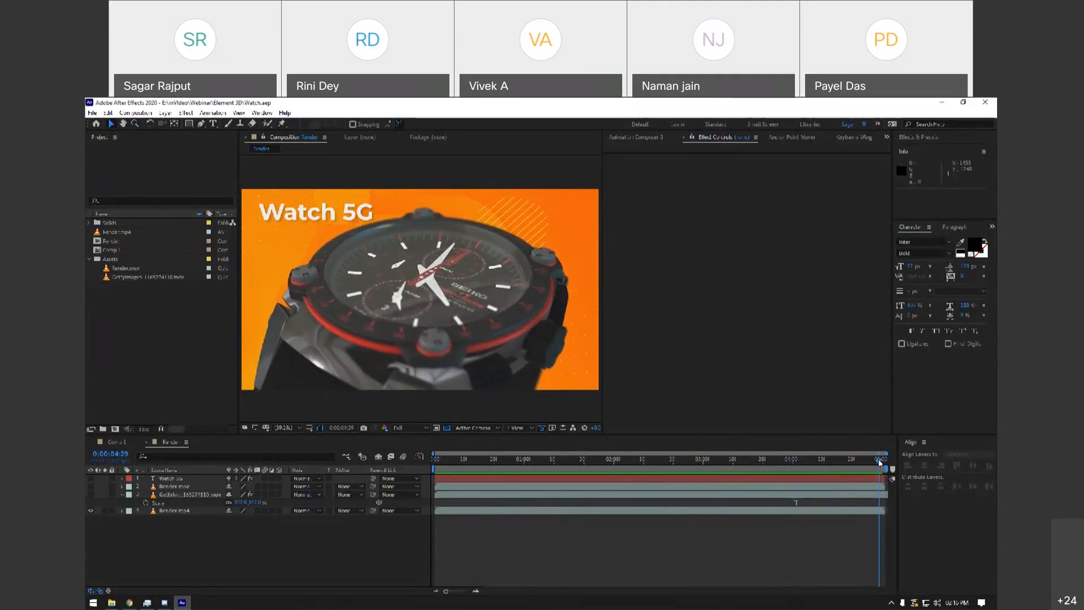
key(Home)
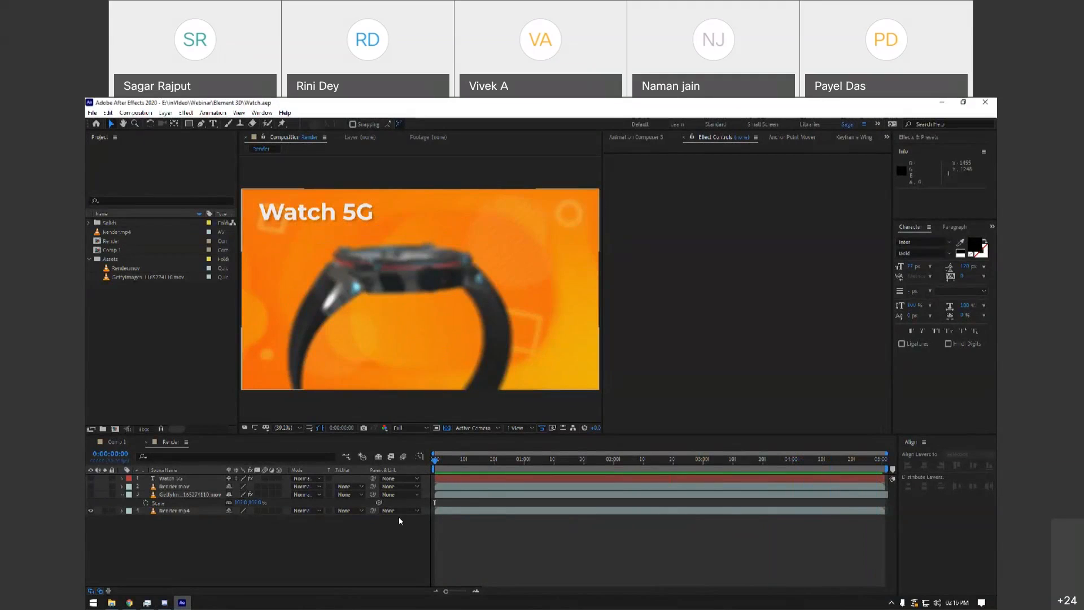
key(space)
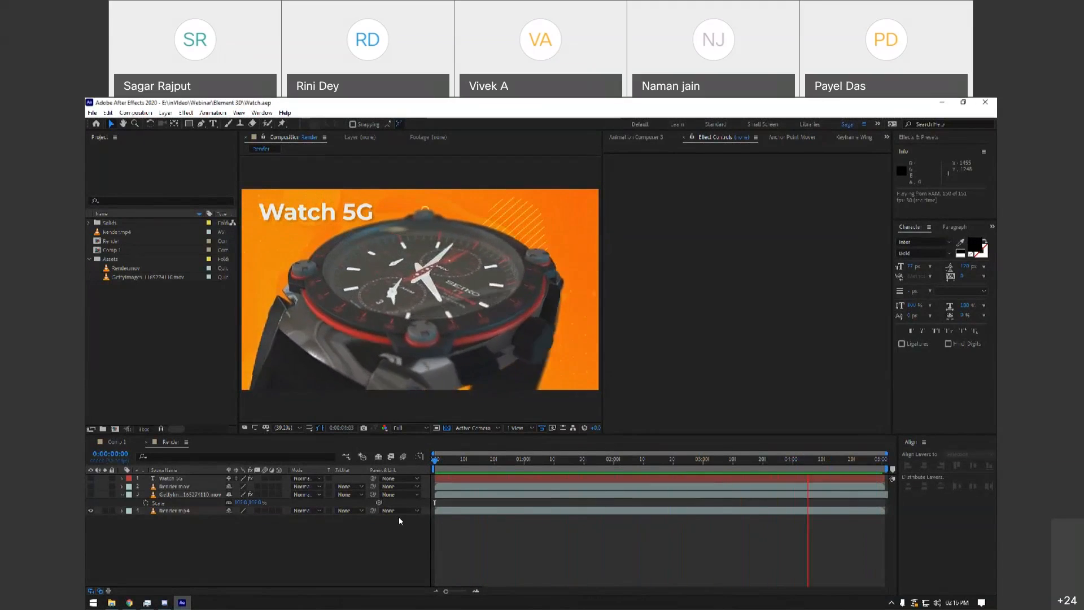
key(space)
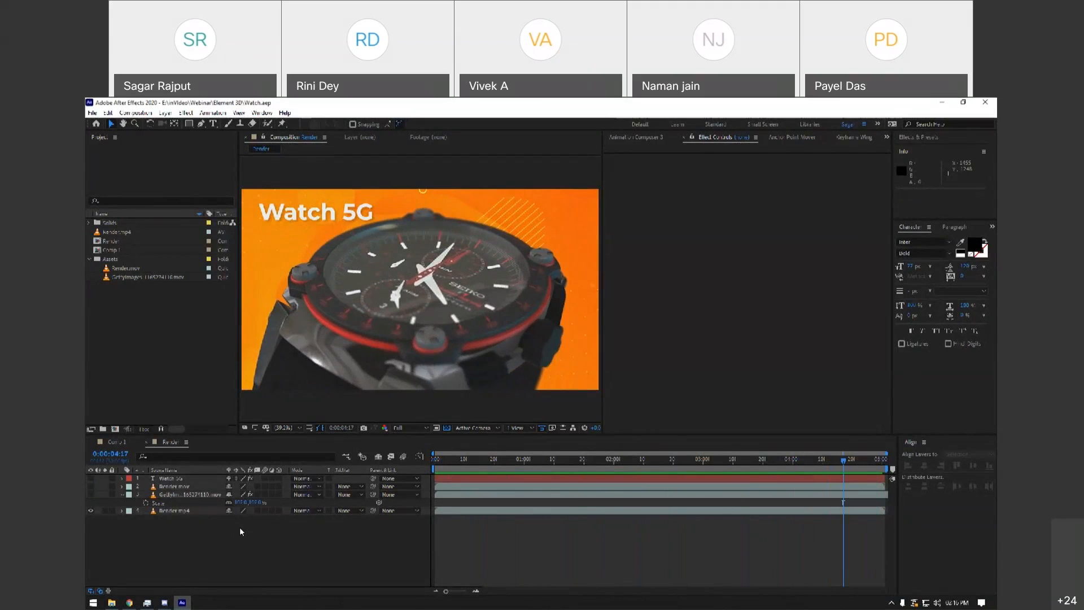
key(Home)
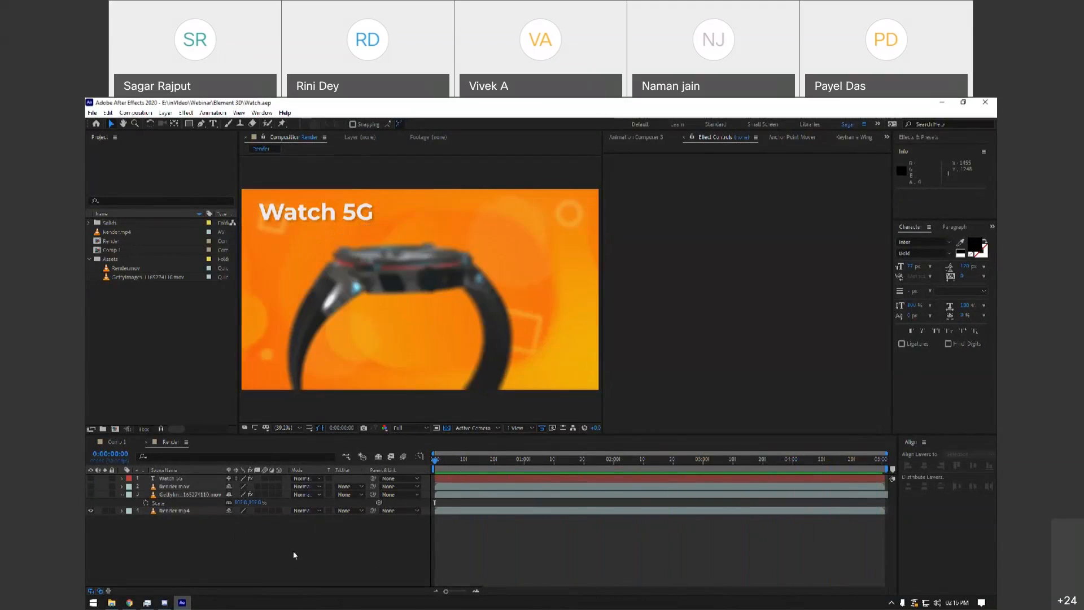
View the Comp 1 watch composition at its first frame and create a new 1920 × 1080 composition at 30 fps, 10 seconds long.
click(139, 384)
click(118, 442)
click(154, 388)
drag(458, 459, 377, 465)
click(164, 368)
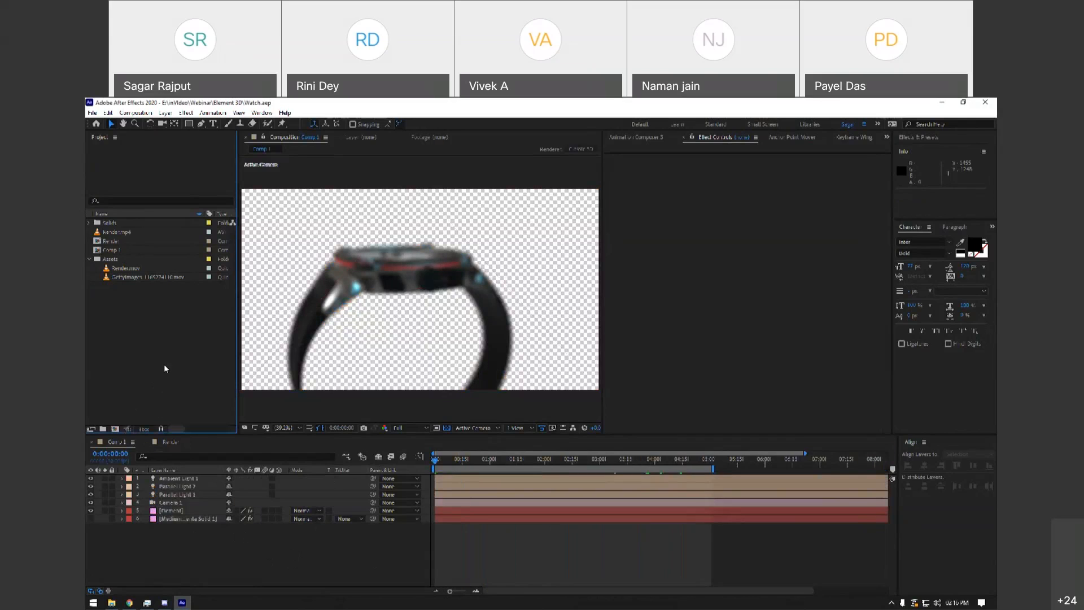
click(115, 428)
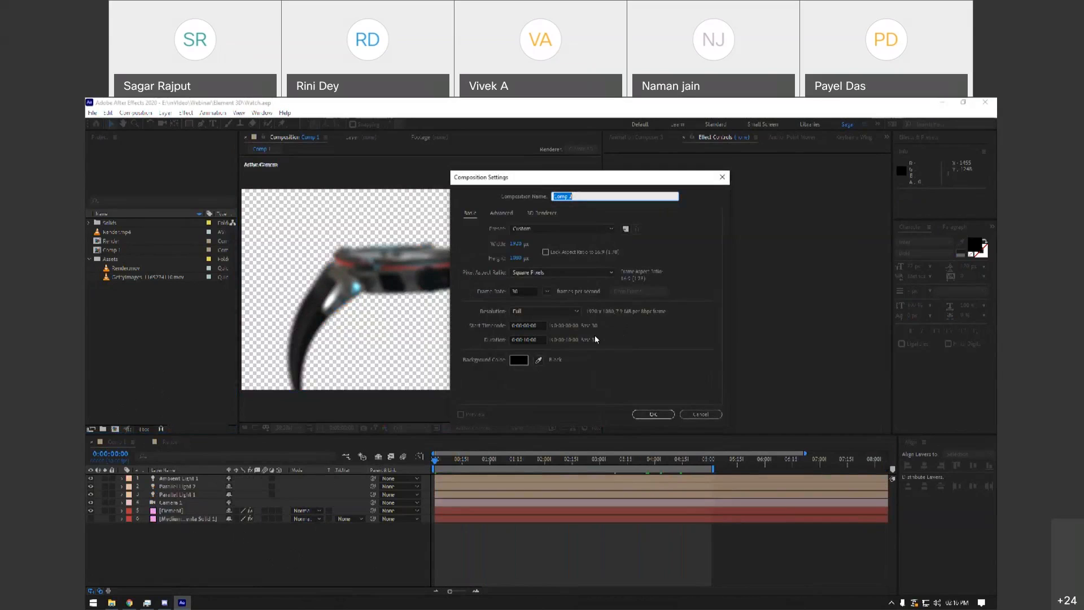
click(651, 413)
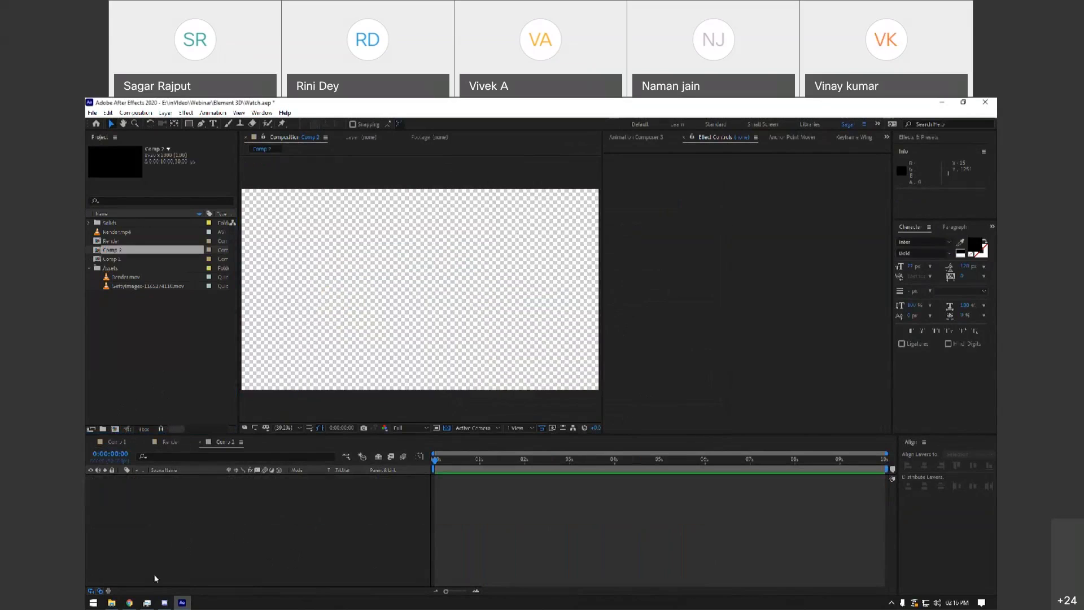
Check the iPhone 12 model folder in File Explorer and return to After Effects.
click(130, 603)
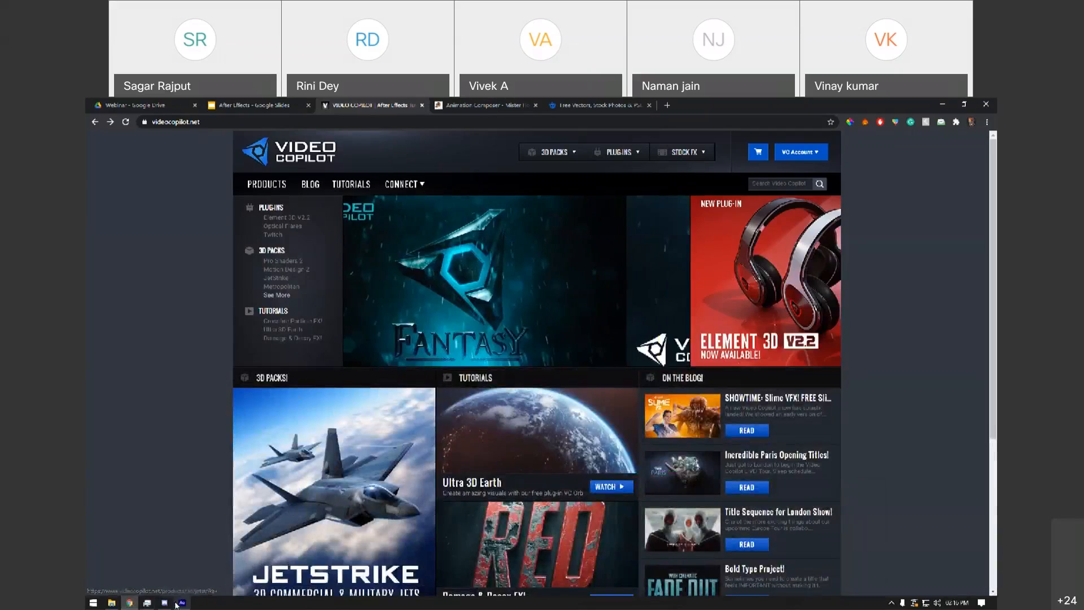
click(112, 603)
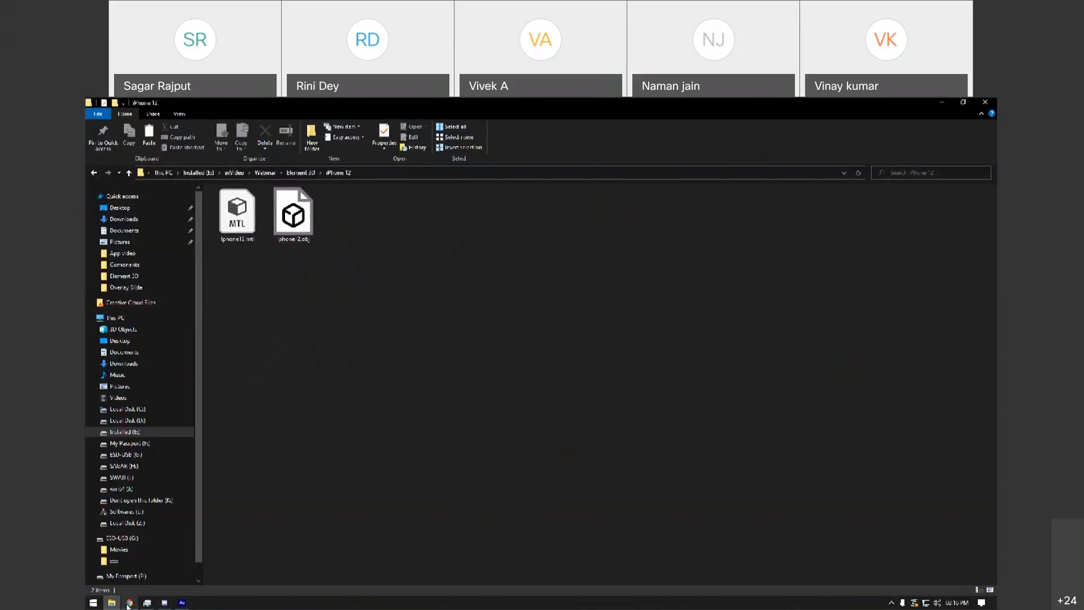
click(181, 603)
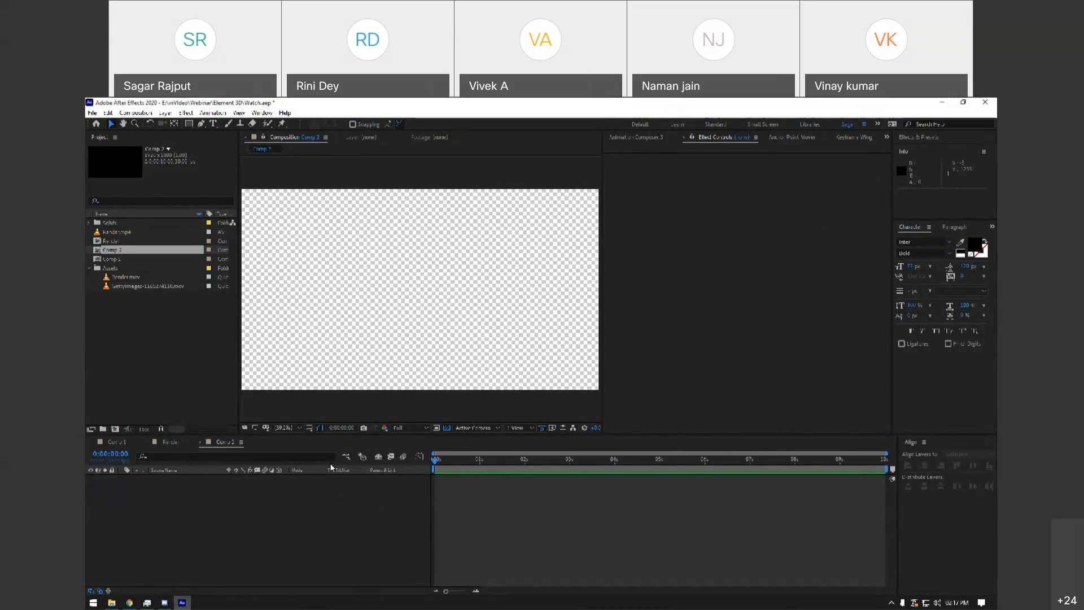
Create a composition-sized solid layer named "element" in the new composition.
right_click(271, 516)
right_click(241, 413)
mouse_move(320, 424)
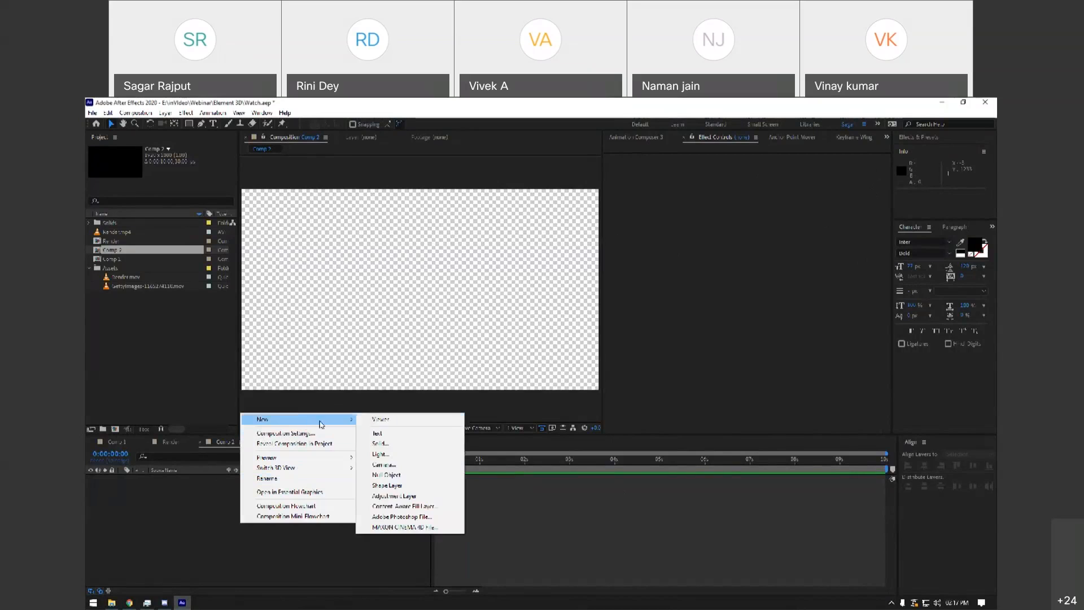
click(384, 444)
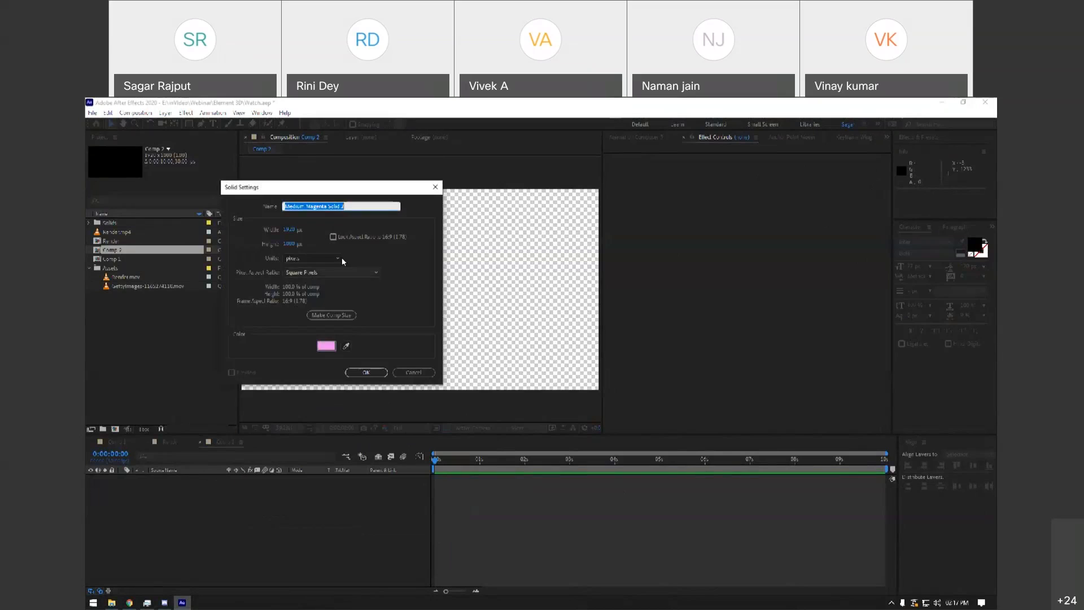
text(element)
key(Return)
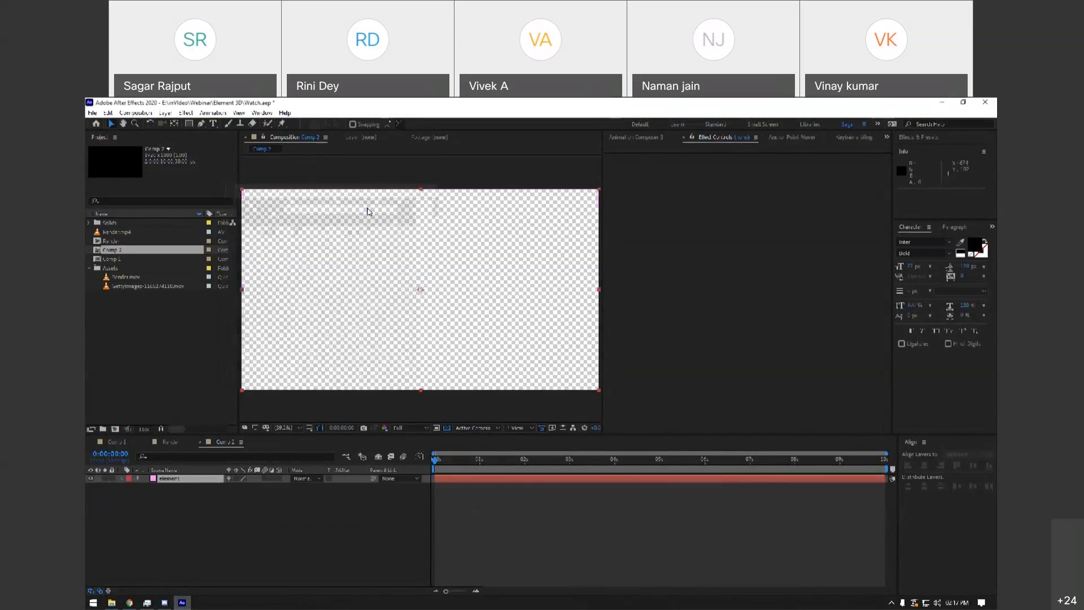
Select the element layer, show the FX Console effect search over it, and dismiss the search.
click(197, 498)
click(197, 478)
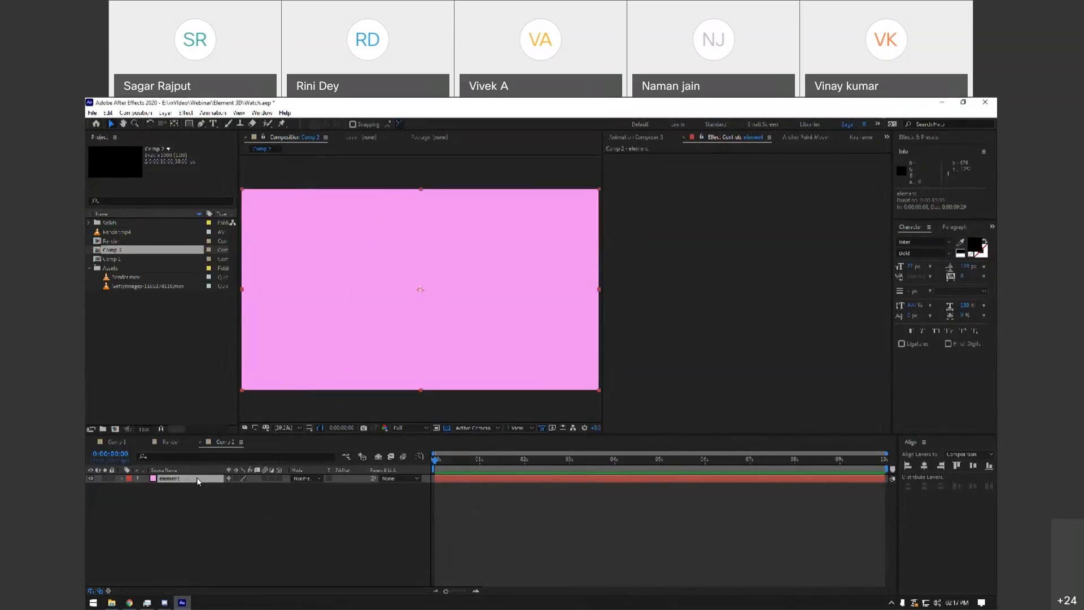
key(ctrl+space)
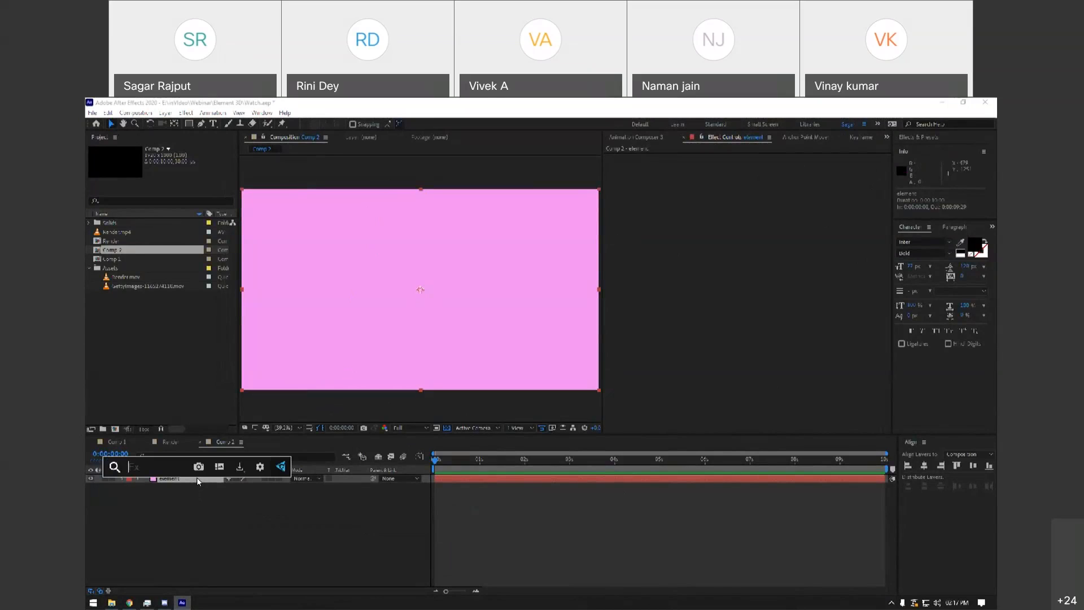
click(178, 514)
Switch to Chrome and bring up the FX Console download link on the Tool and Plugins slide of the After Effects presentation.
click(129, 602)
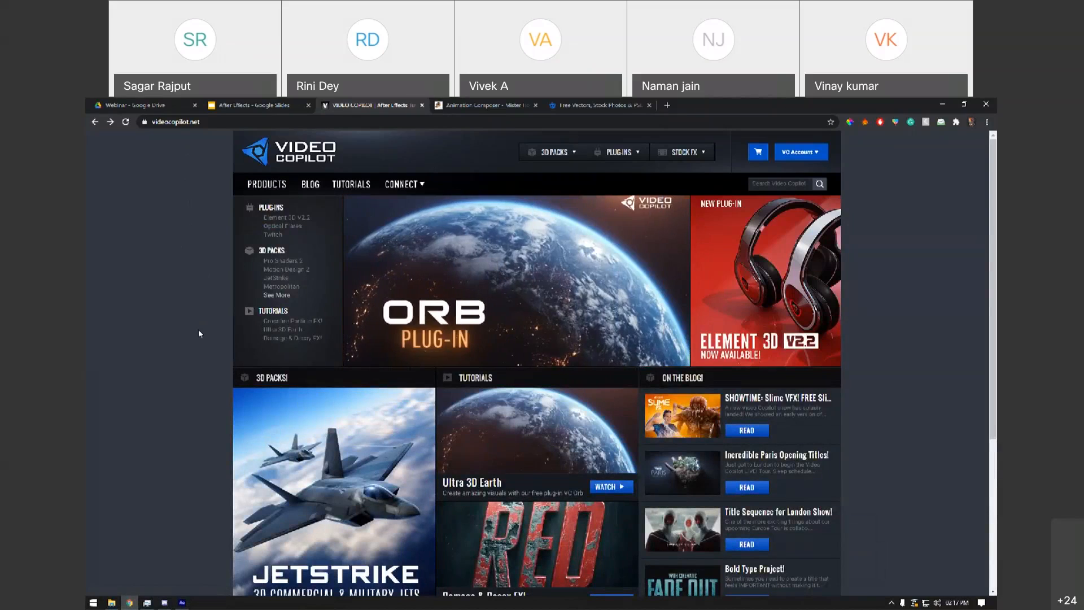
click(254, 105)
click(140, 305)
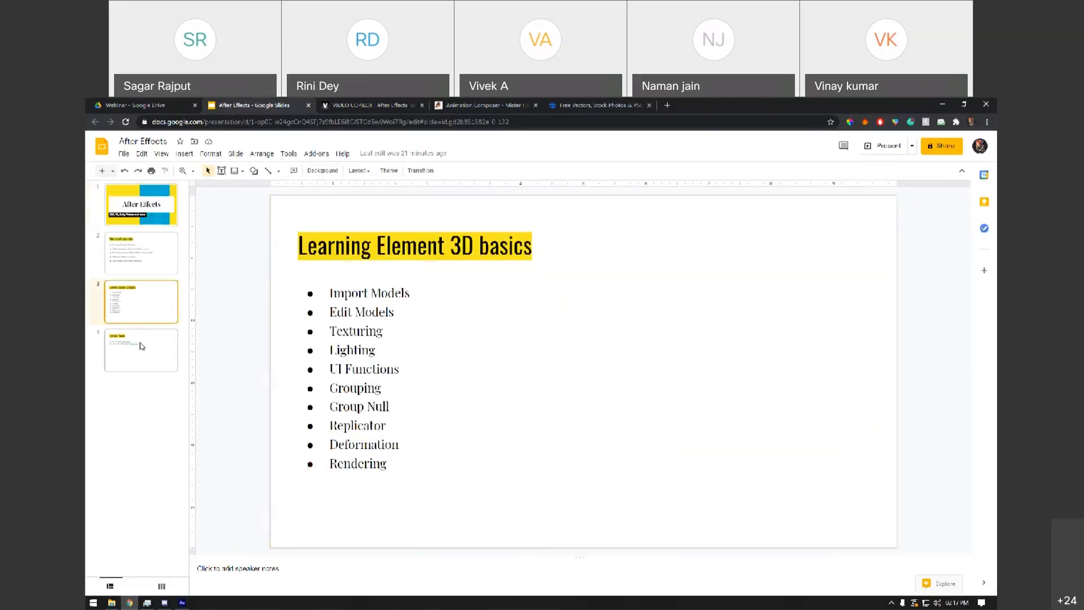
click(143, 349)
click(422, 296)
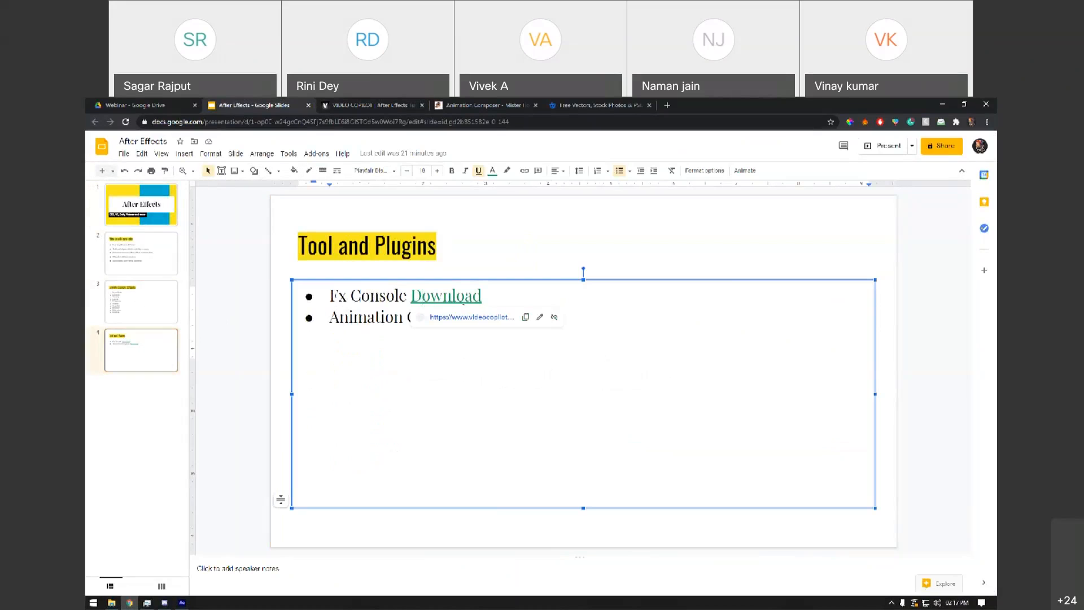
Copy the slide's FX Console download link and open it in a new browser tab.
click(525, 317)
click(669, 99)
key(ctrl+v)
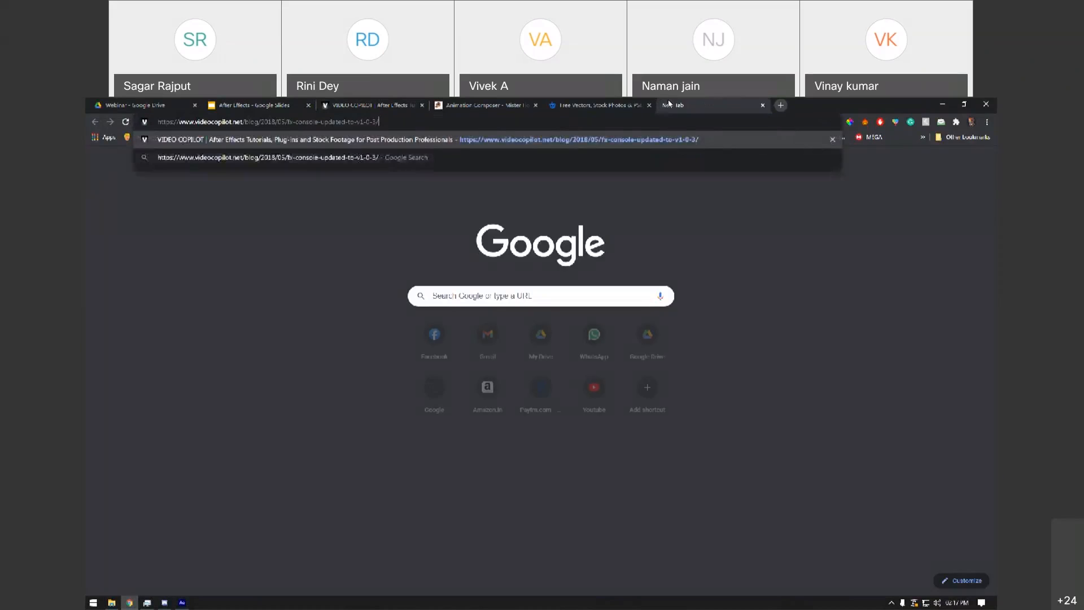
key(Return)
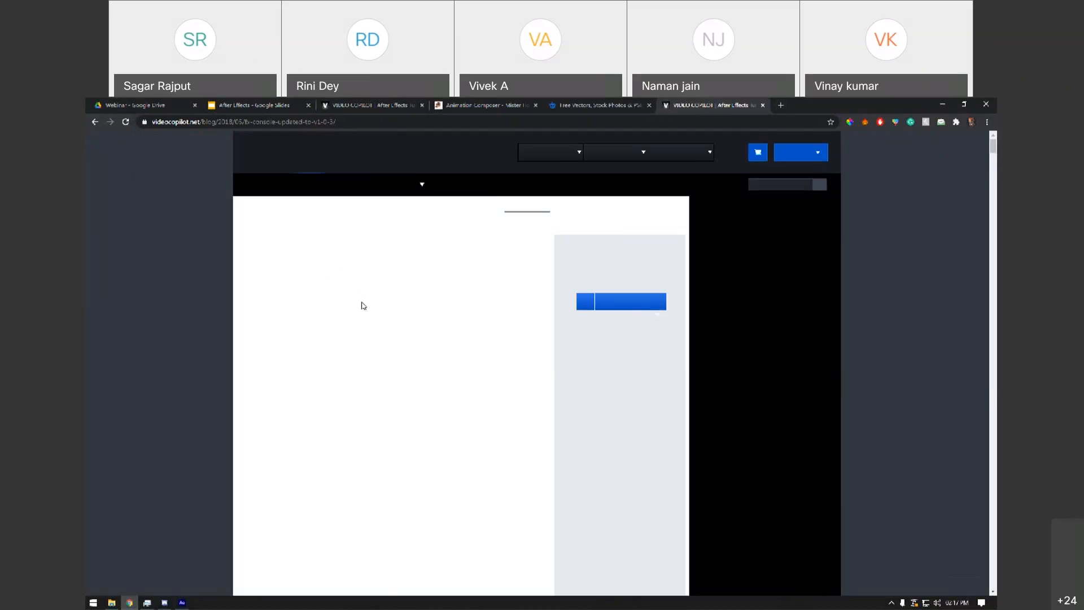
Examine the FX Console page's Windows and Apple download section and return to After Effects.
scroll(446, 345, down, 1)
scroll(433, 338, down, 15)
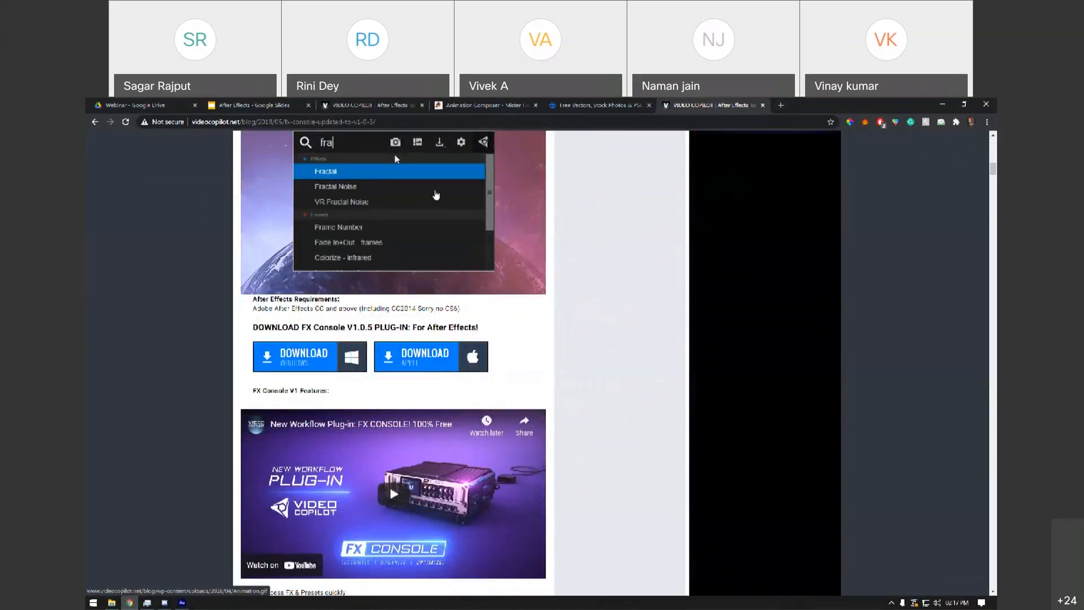
scroll(329, 455, up, 2)
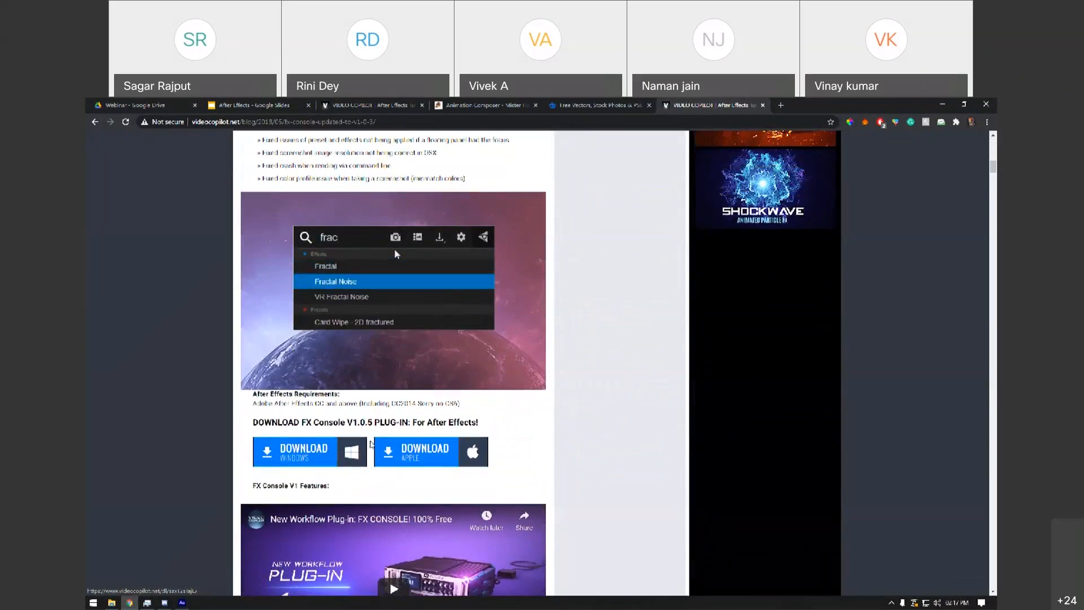
click(183, 602)
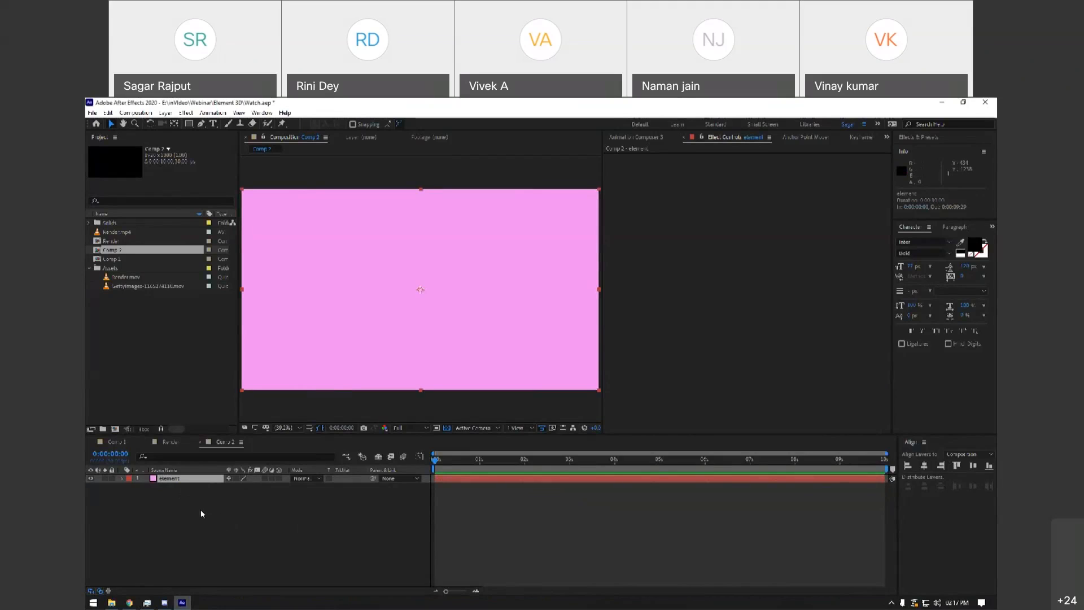
Find the Element effect with the FX Console search and apply it to the element layer.
key(ctrl+space)
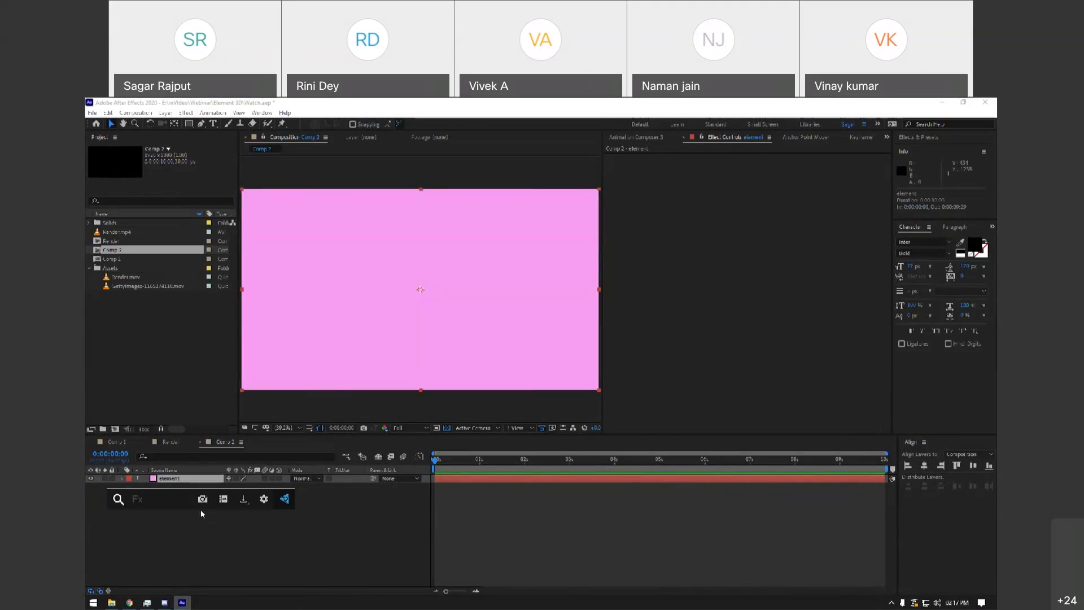
text(elem)
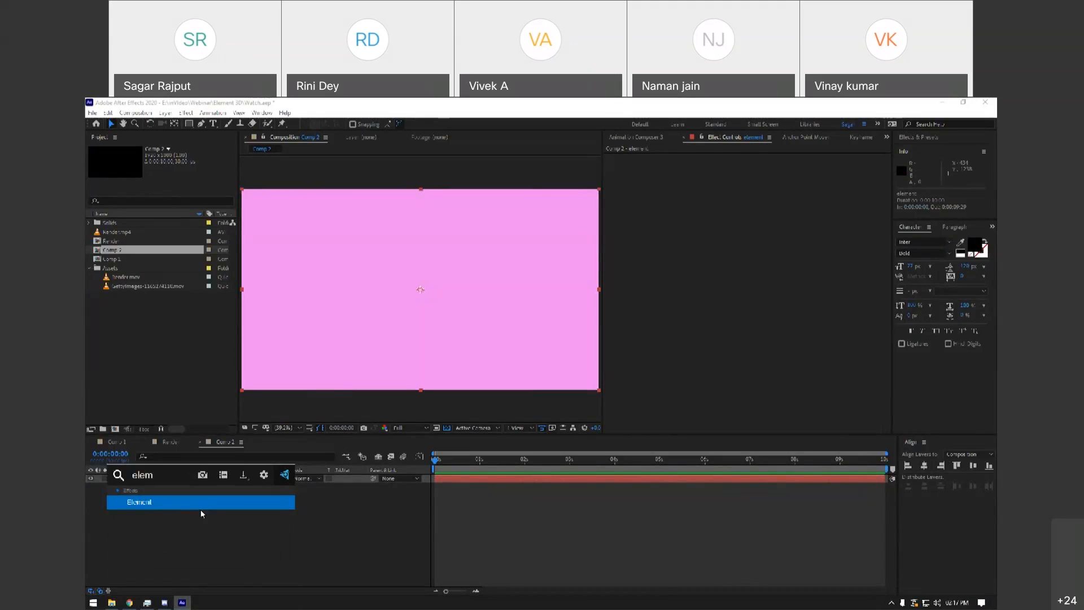
key(Return)
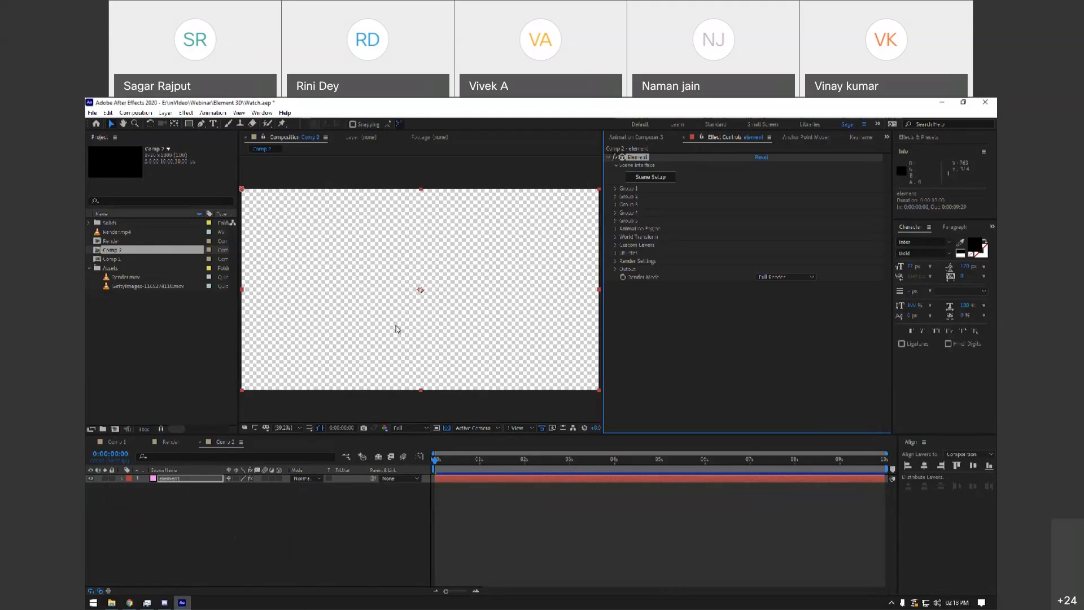
Reselect the element layer and open the Element effect's Scene Setup.
click(191, 494)
click(188, 479)
click(639, 341)
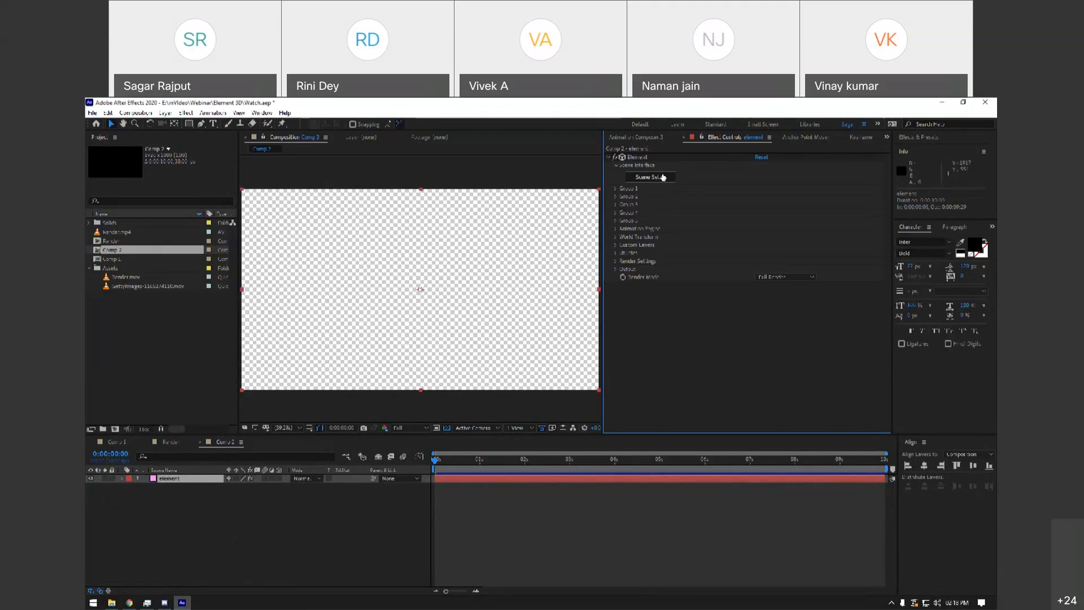
click(663, 178)
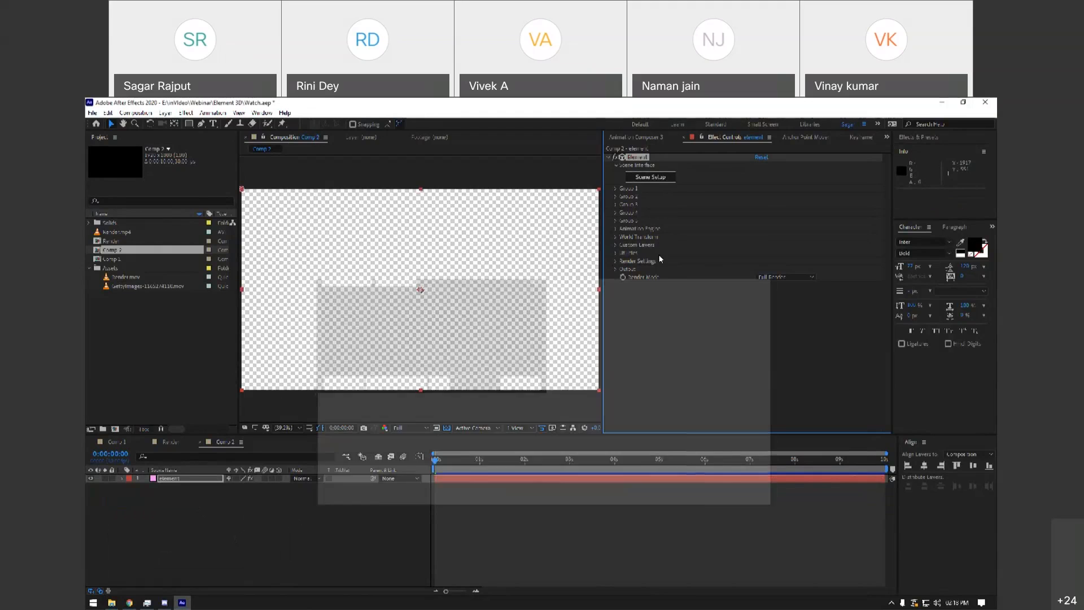
click(749, 197)
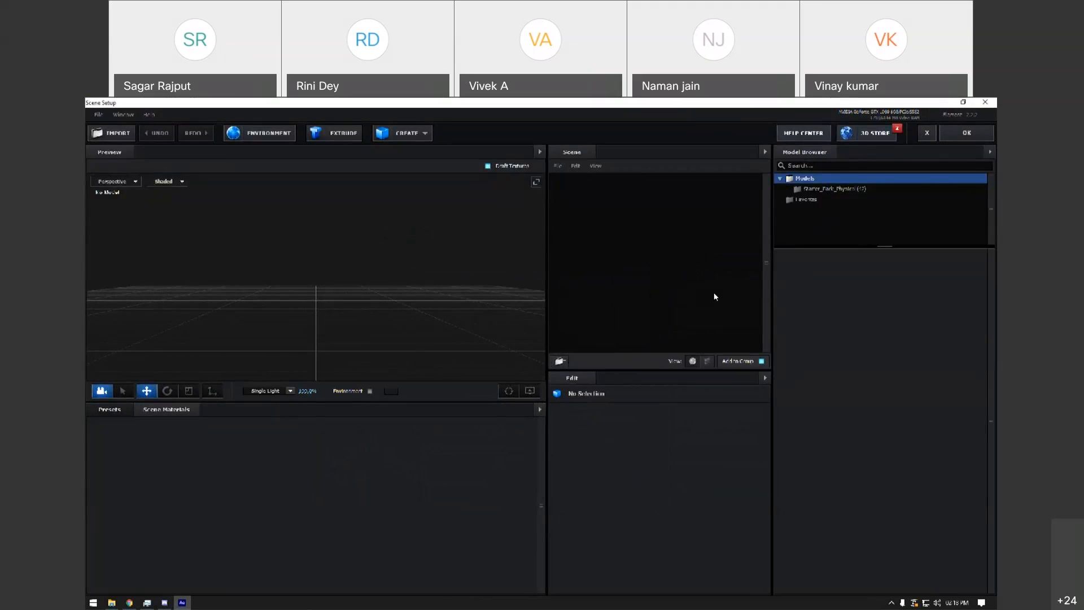
drag(329, 245, 436, 329)
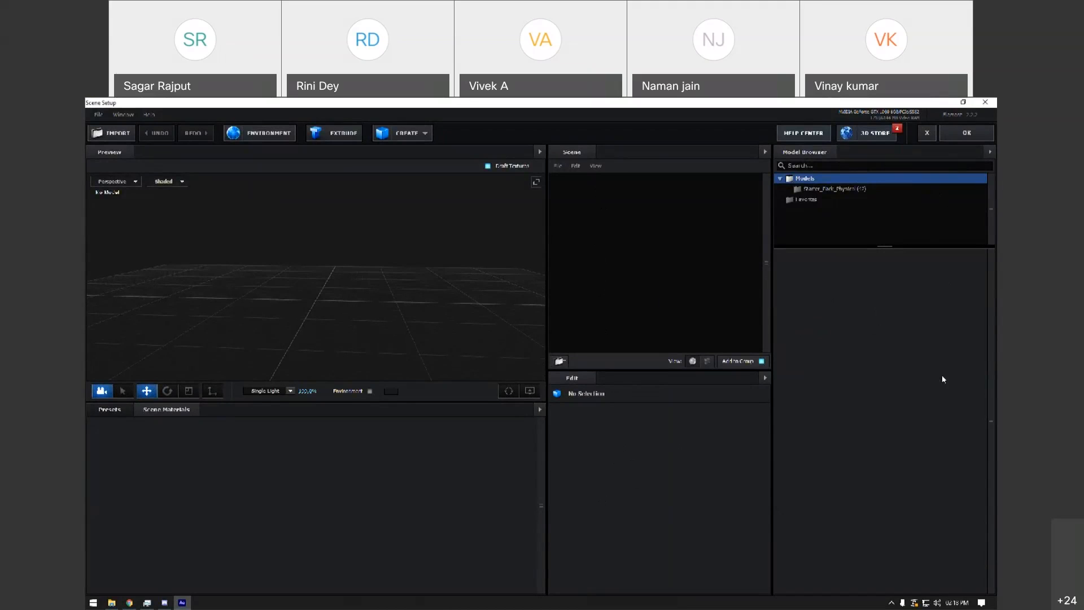
Browse the Starter_Pack_Physical models and add the watch model to the scene, inspecting it in the preview.
click(821, 186)
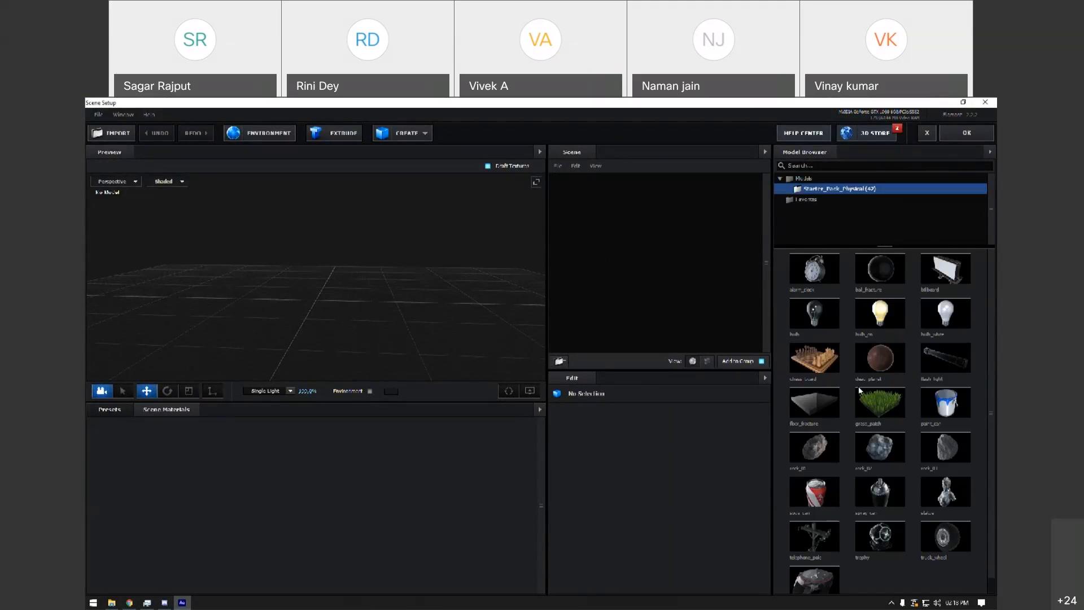
scroll(858, 407, down, 1)
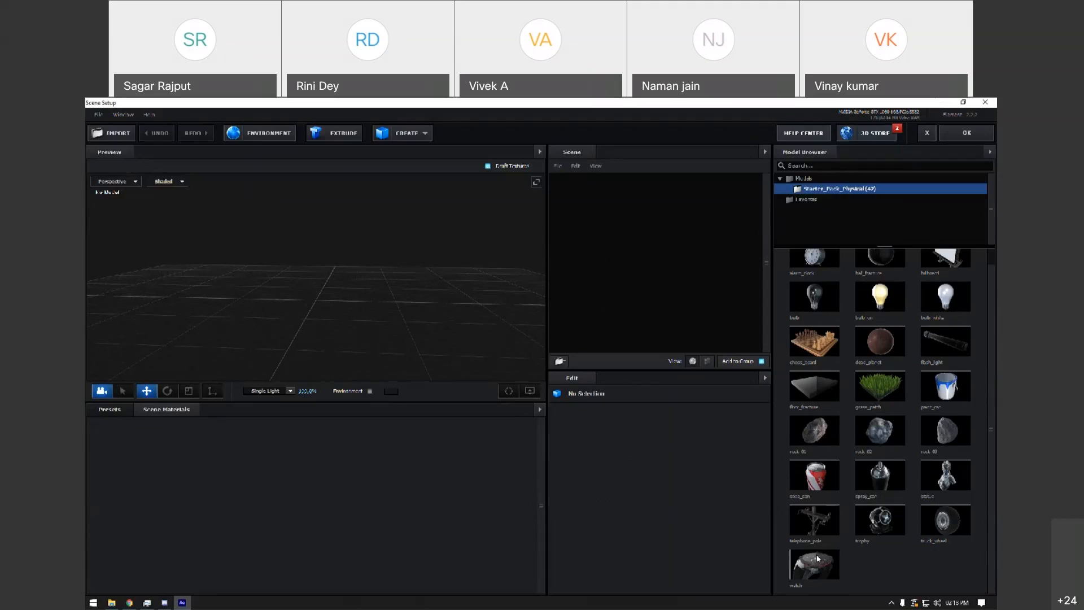
scroll(819, 537, up, 1)
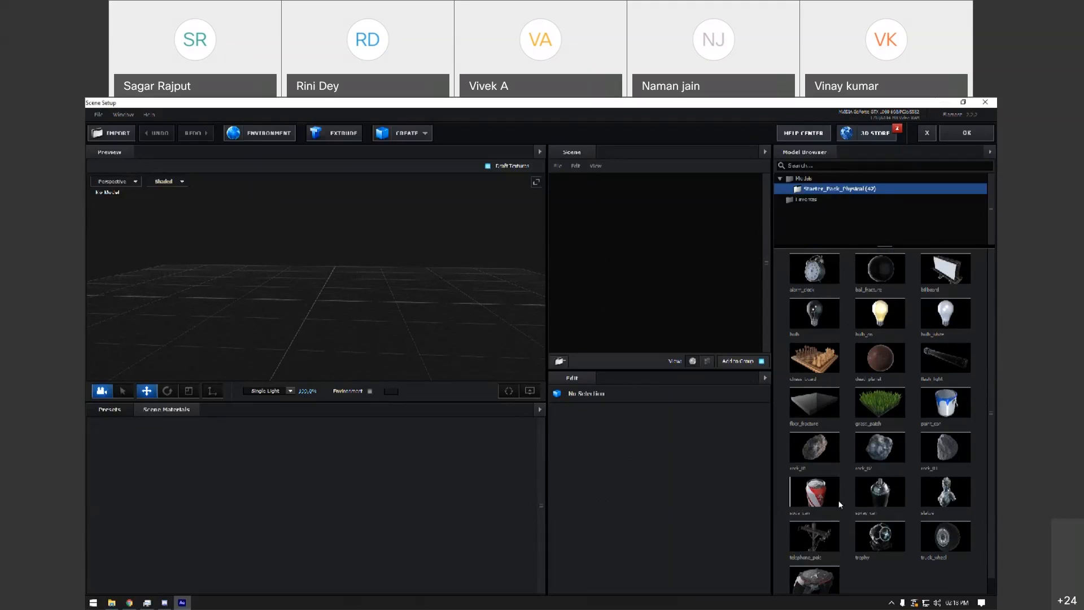
scroll(840, 504, down, 1)
click(814, 564)
drag(390, 325, 357, 344)
drag(313, 273, 319, 239)
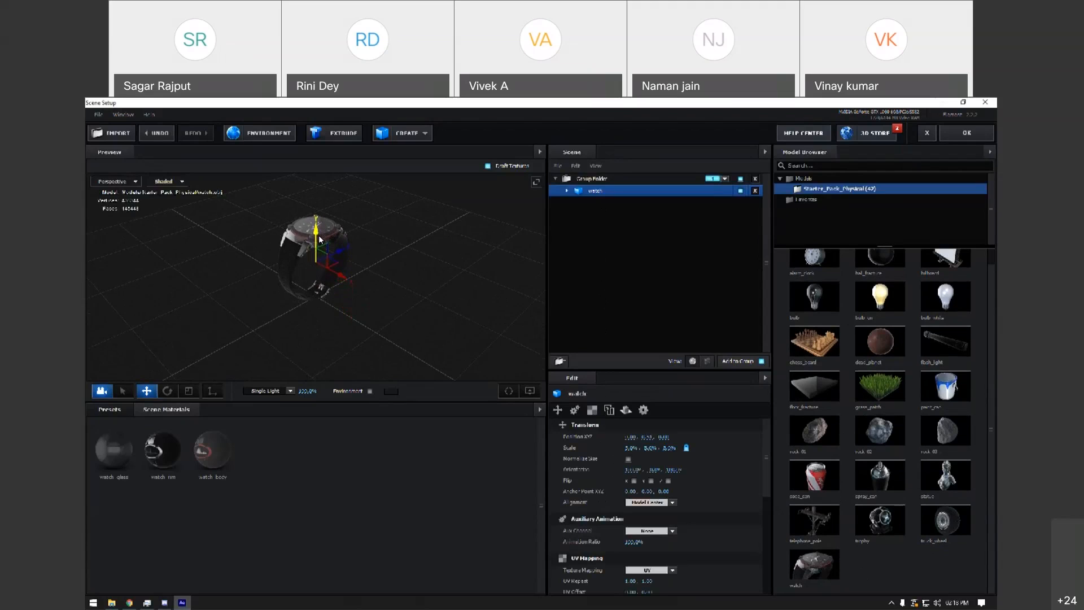
drag(384, 279, 402, 309)
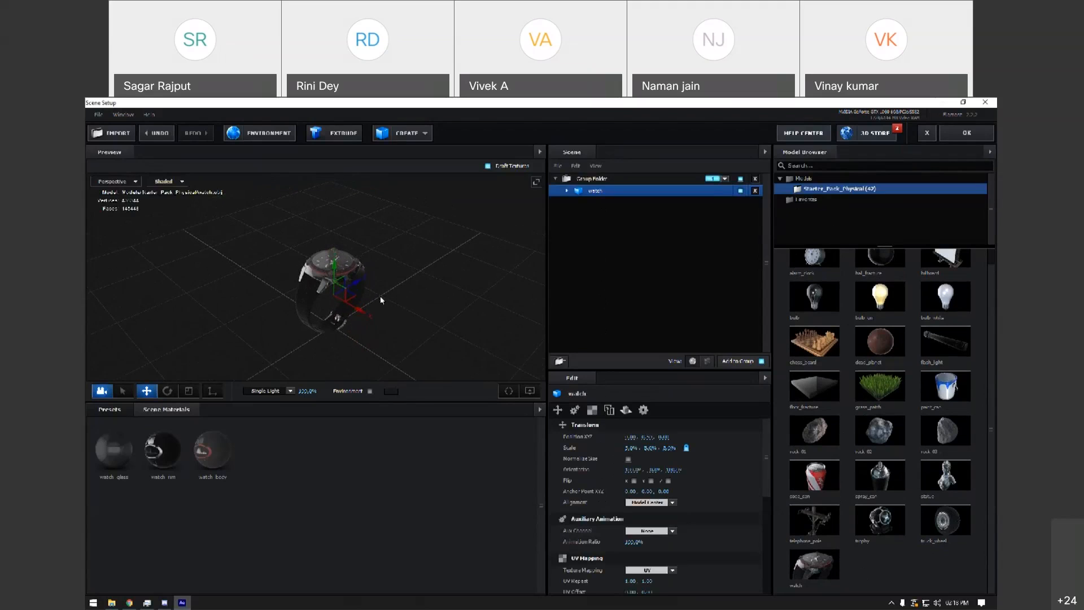
drag(397, 287, 400, 320)
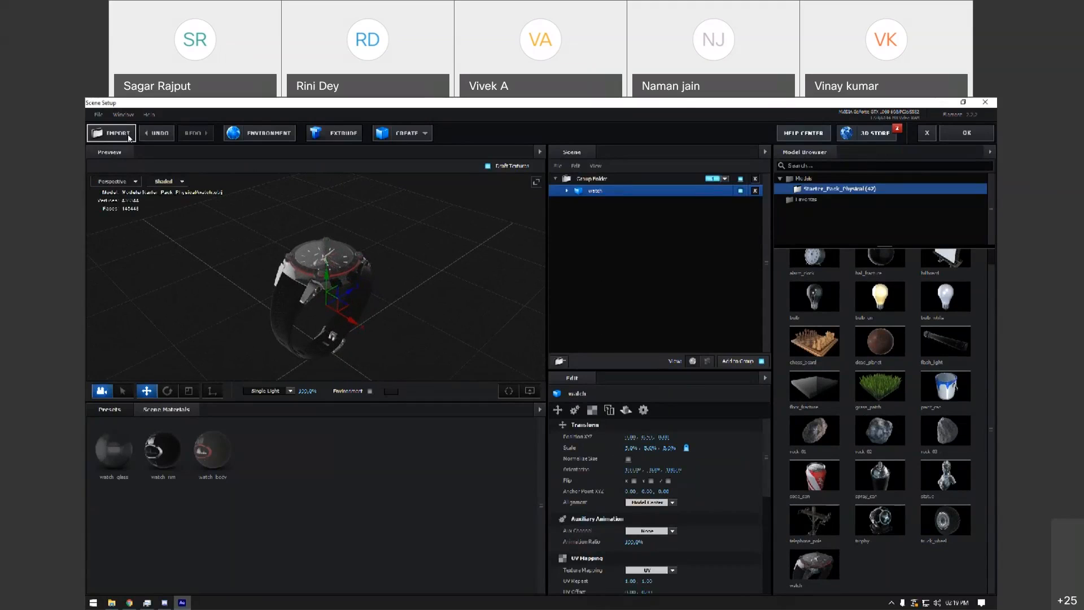
Try Basic_2K_10.dds as the environment texture, replace it with Basic_2K_03.dds and accept the texture settings.
click(281, 136)
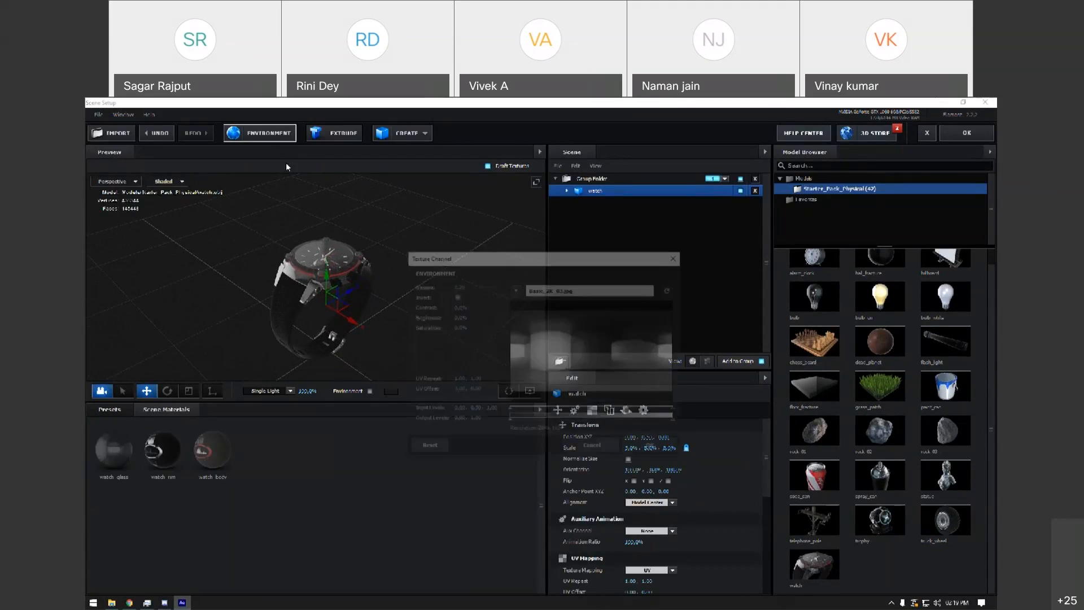
click(587, 290)
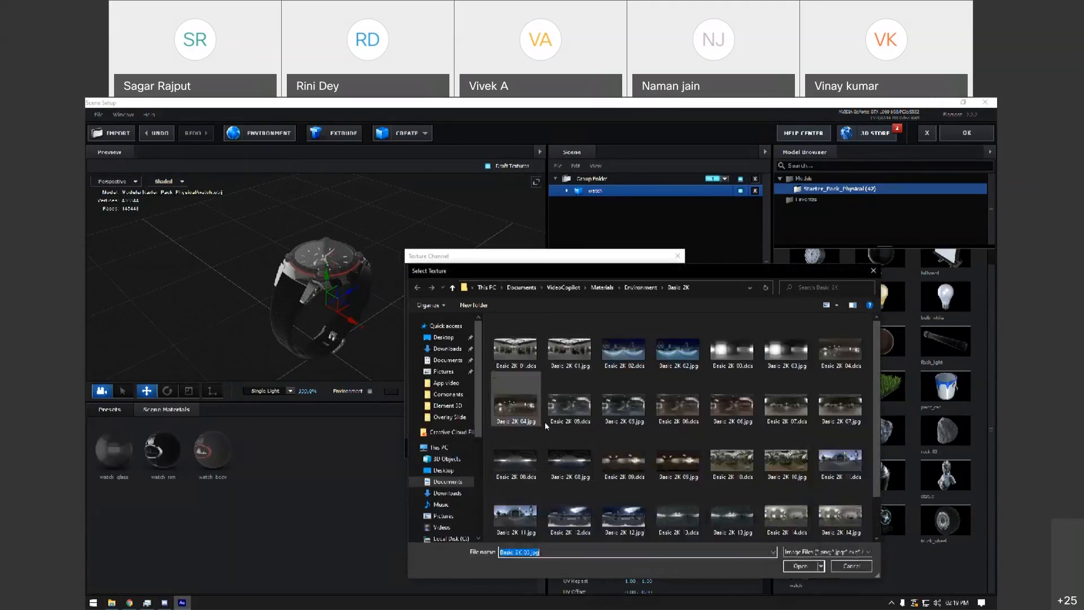
click(735, 409)
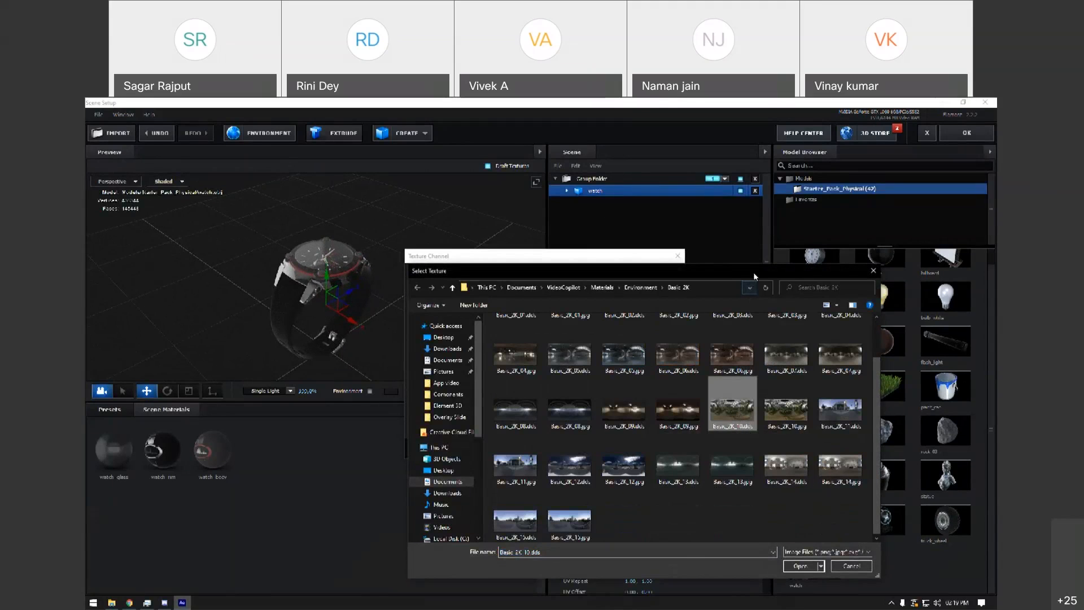
click(750, 564)
click(590, 289)
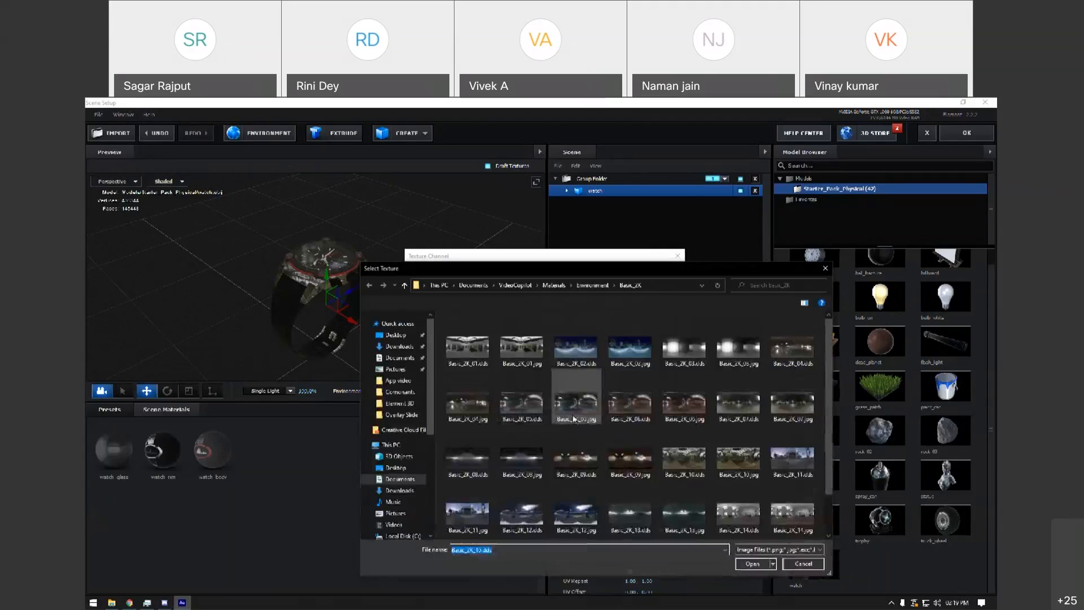
click(752, 563)
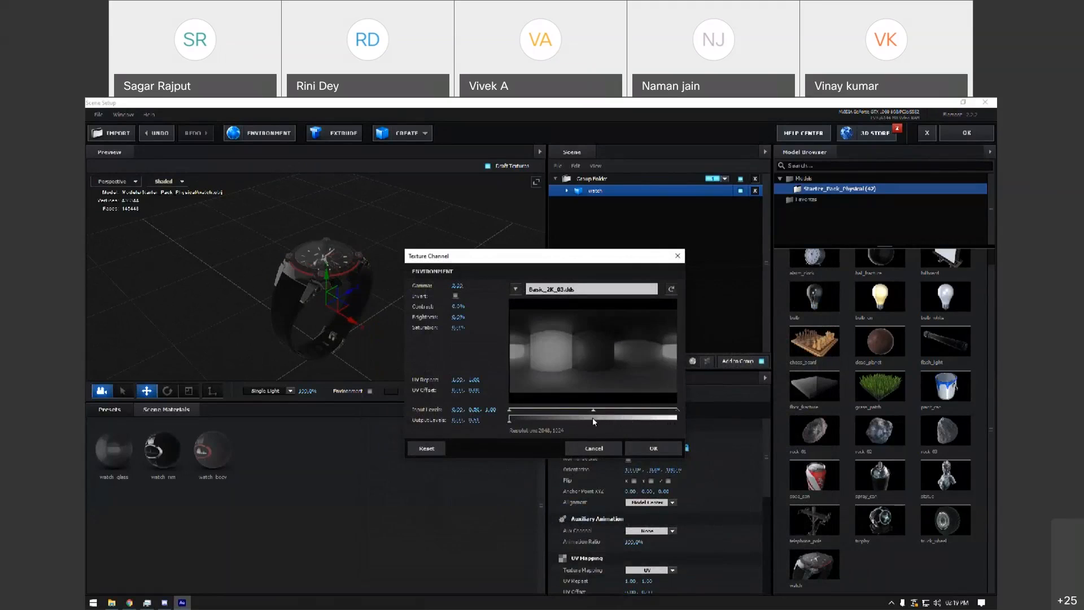
click(653, 448)
mouse_move(399, 332)
mouse_down()
mouse_move(451, 325)
mouse_move(424, 324)
mouse_move(432, 312)
mouse_move(393, 301)
mouse_move(438, 308)
mouse_move(337, 321)
mouse_move(434, 291)
mouse_move(341, 327)
mouse_move(424, 326)
mouse_move(305, 323)
mouse_move(428, 313)
mouse_move(373, 338)
mouse_move(414, 339)
mouse_move(352, 319)
mouse_move(435, 320)
mouse_move(384, 330)
mouse_move(418, 349)
mouse_move(421, 319)
mouse_move(377, 320)
mouse_move(397, 334)
mouse_up()
Expand the watch model in the scene list to show its materials.
click(565, 193)
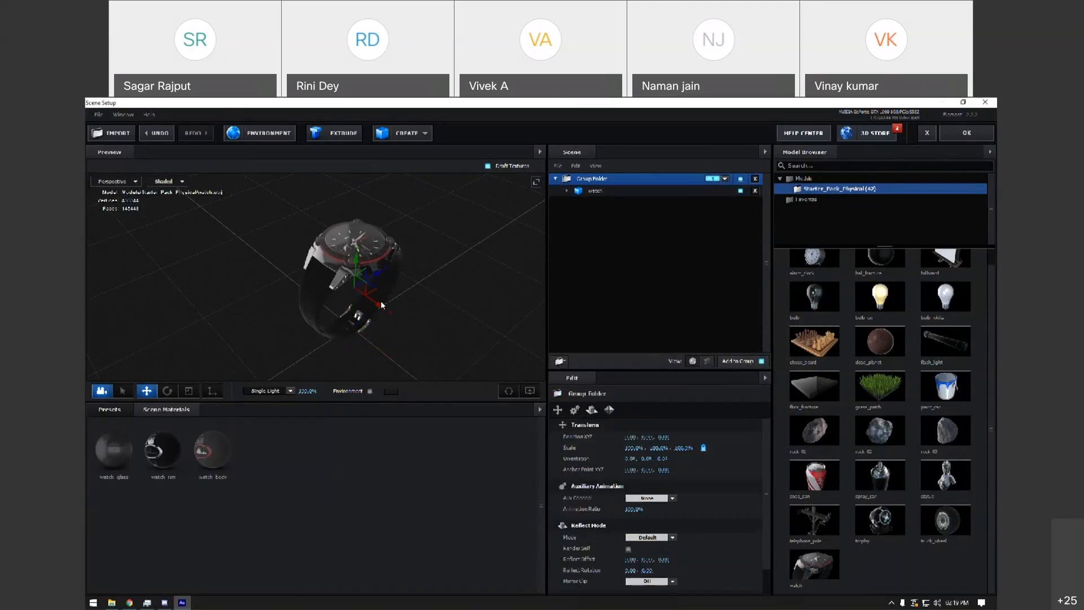
click(571, 192)
click(568, 190)
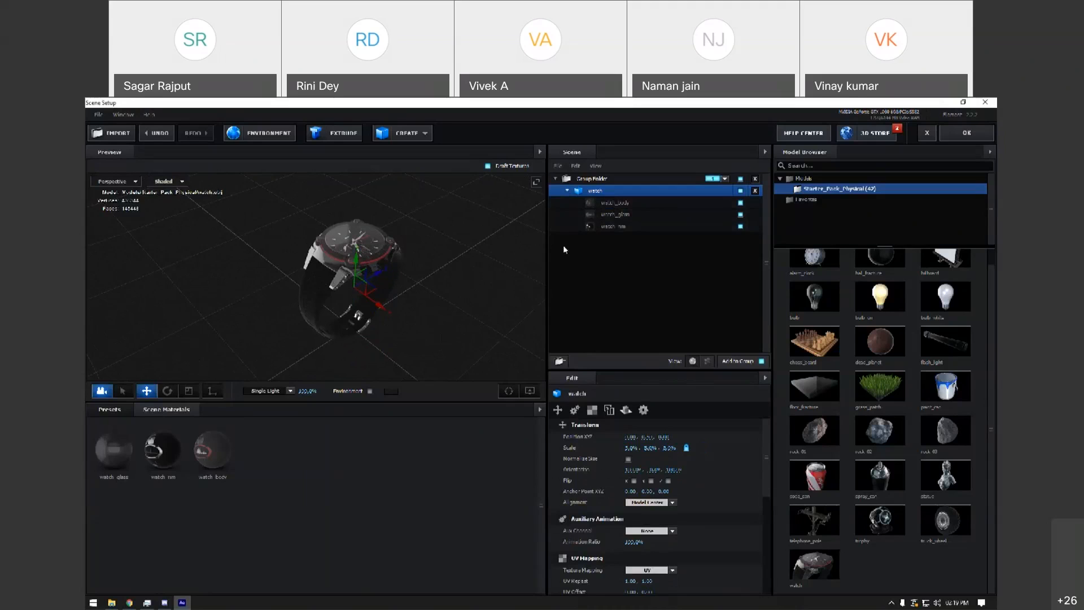
Examine the watch_rim, watch_glass and watch_body materials by selecting each one and viewing the watch up close.
click(616, 228)
click(620, 216)
click(618, 204)
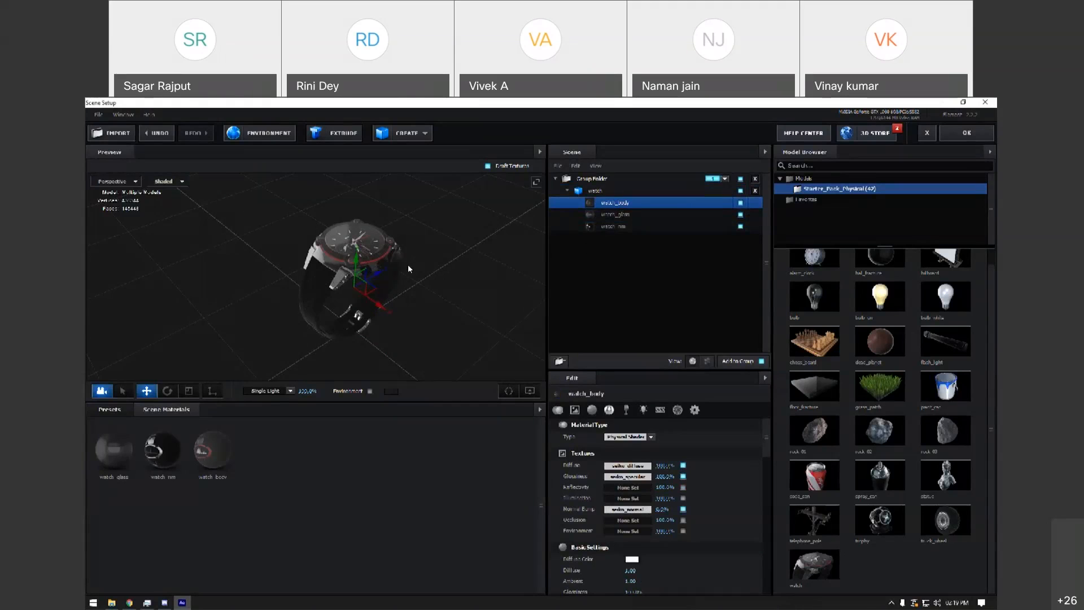
scroll(430, 269, up, 3)
scroll(436, 266, up, 3)
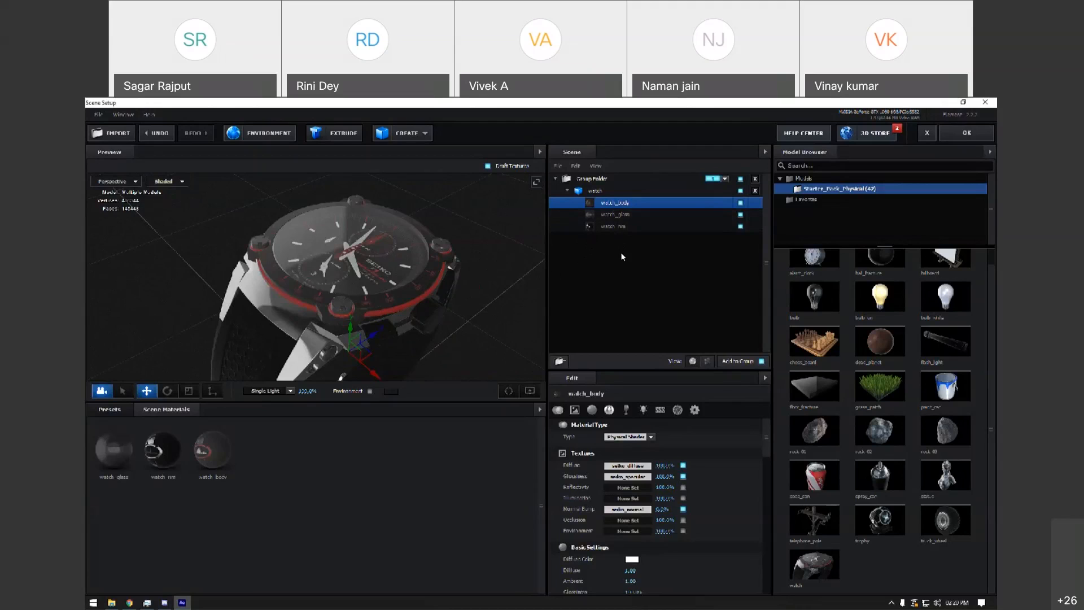
click(615, 216)
key(Down)
key(Up)
key(Up)
key(Down)
key(Down)
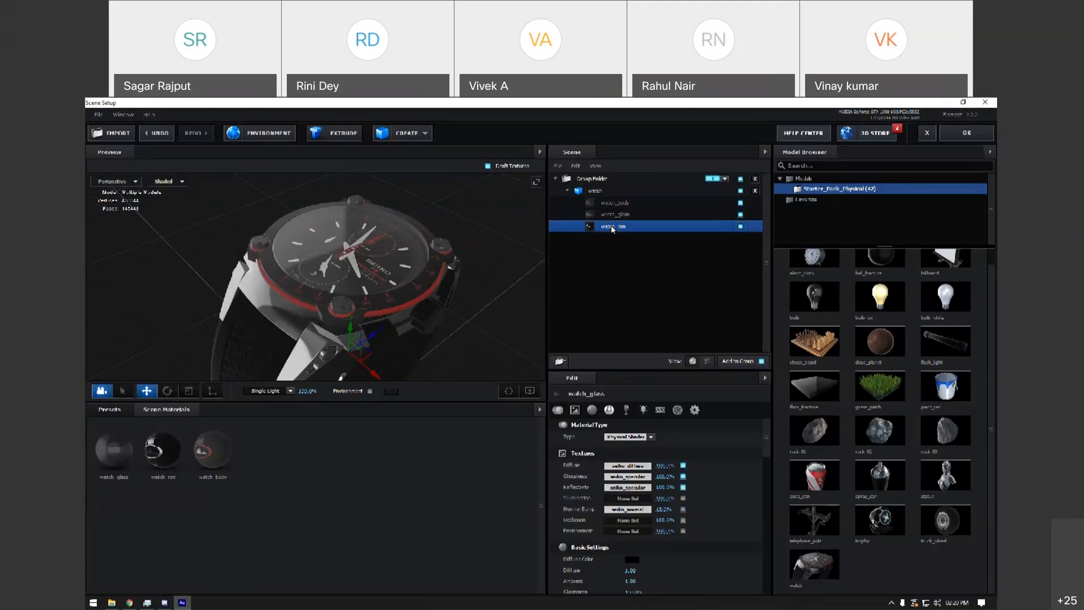
key(Up)
key(Up)
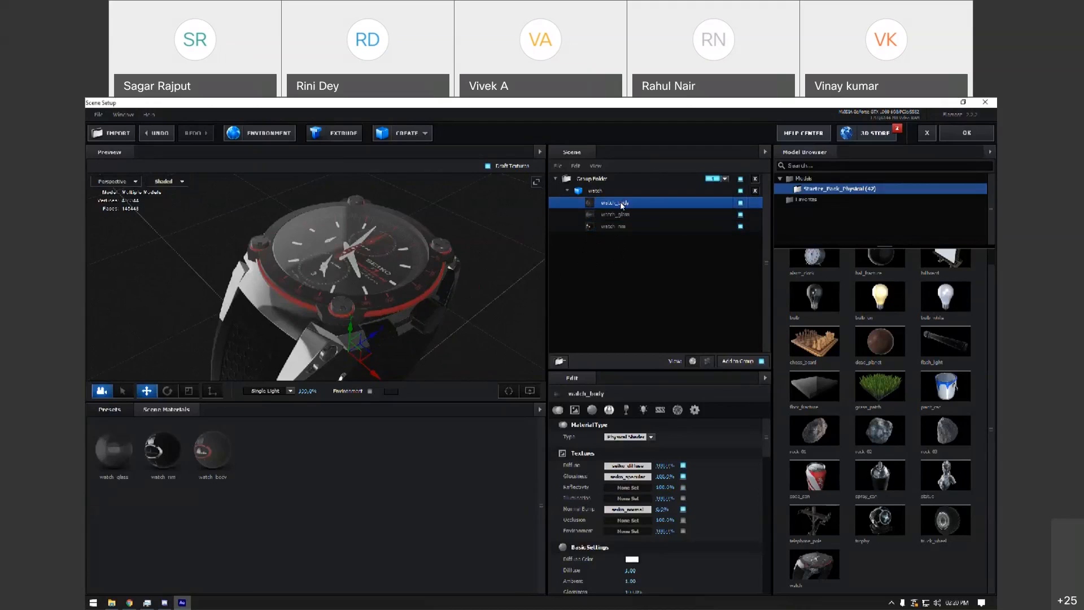
Toggle the visibility of watch_body repeatedly to see which parts of the watch it covers, leaving it shown.
click(741, 203)
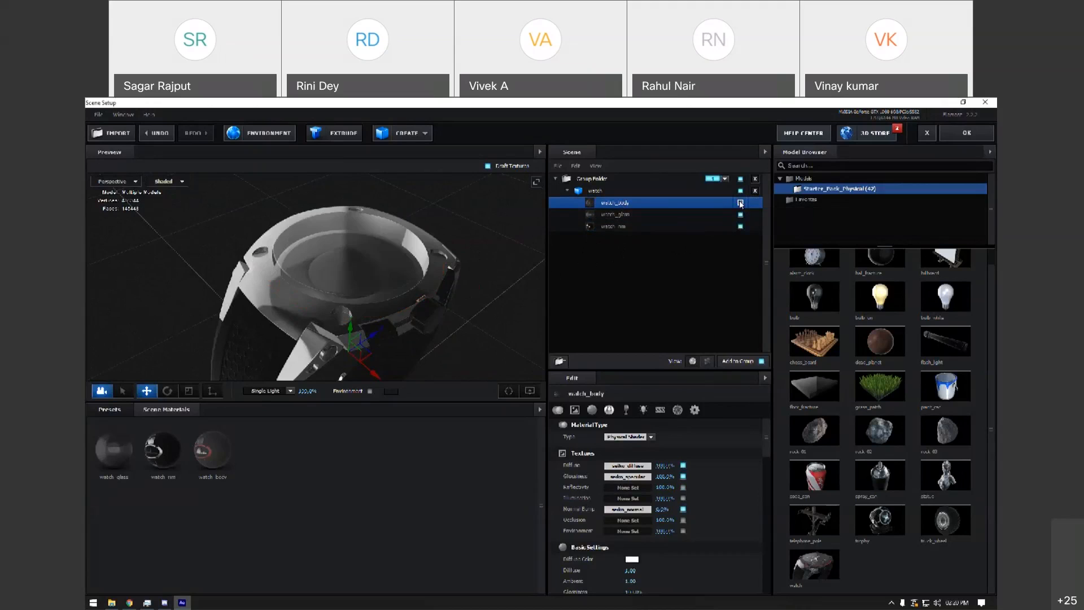
click(740, 203)
click(740, 203)
click(740, 203)
click(740, 203)
click(740, 203)
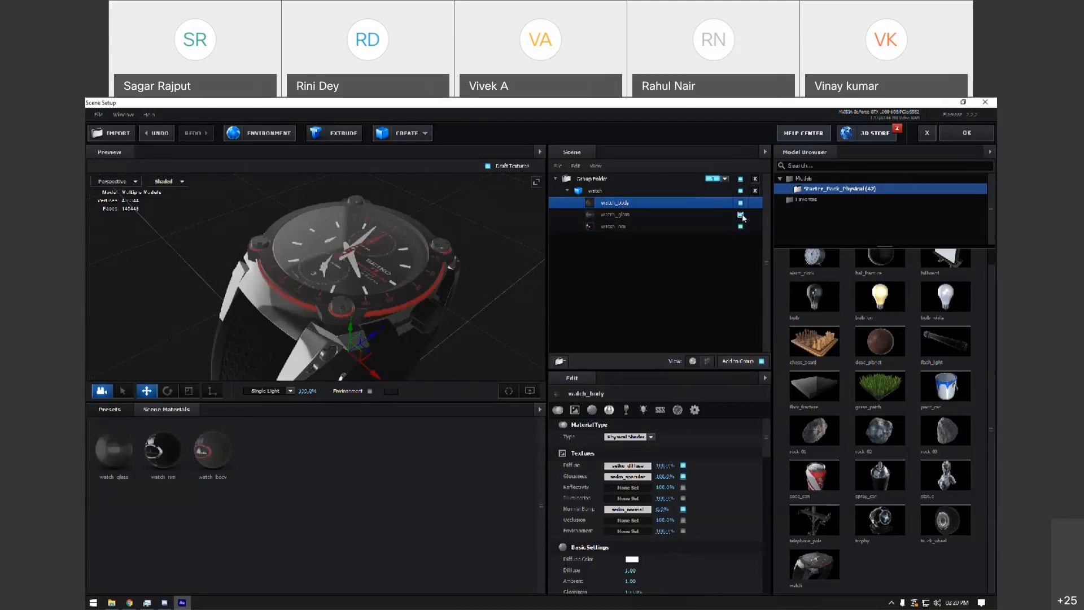
Hide and show watch_glass and watch_rim in turn to see which parts of the watch each covers.
click(742, 216)
click(742, 215)
click(741, 216)
click(741, 216)
click(740, 226)
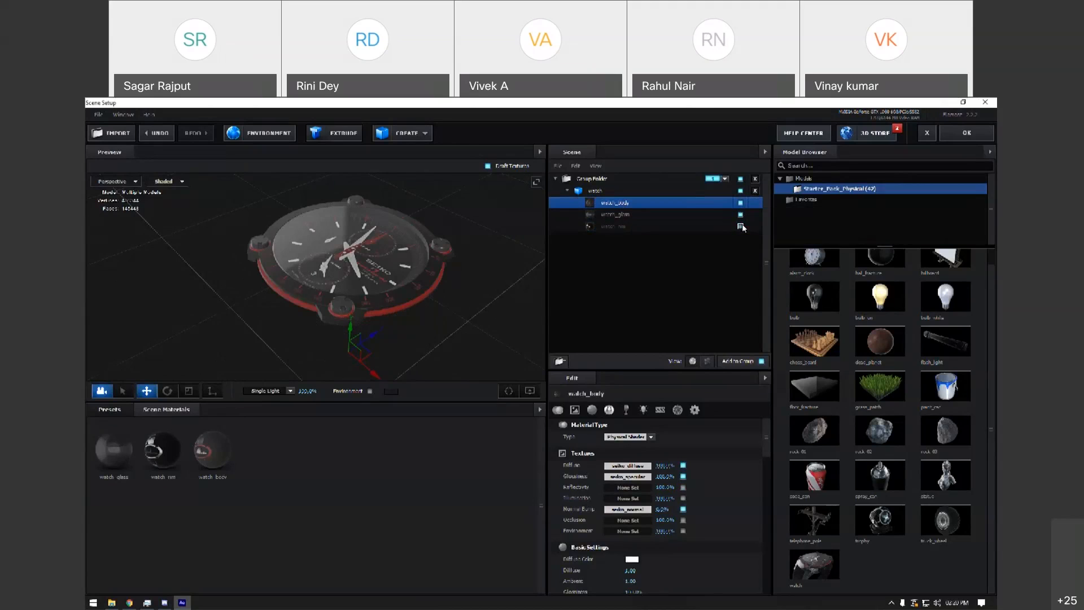
click(740, 226)
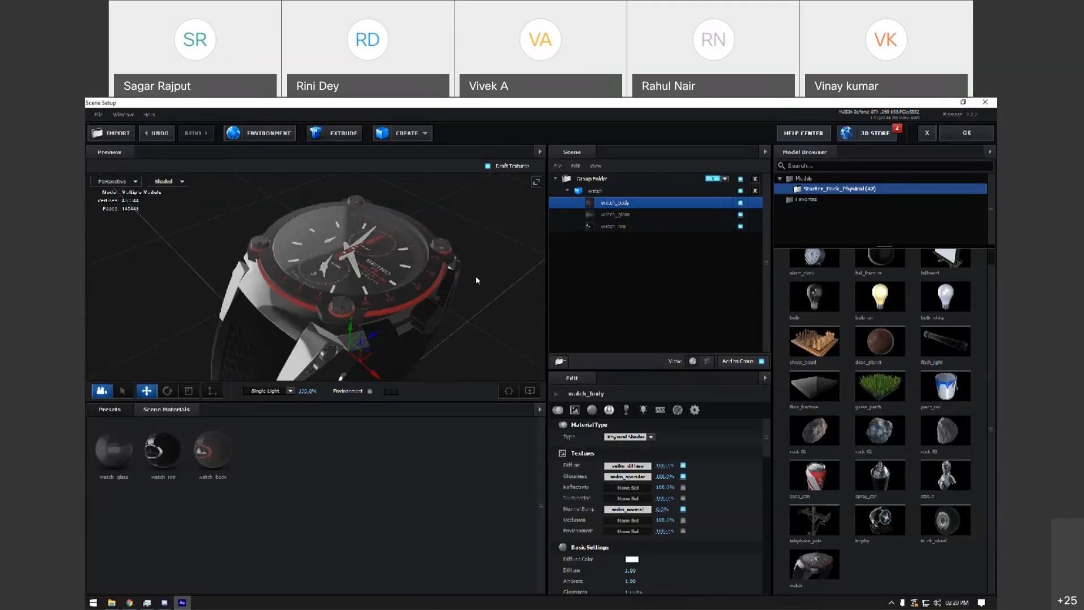
Select the watch_rim material and view the texture settings of its Diffuse and Glossiness channels, accepting each.
click(625, 215)
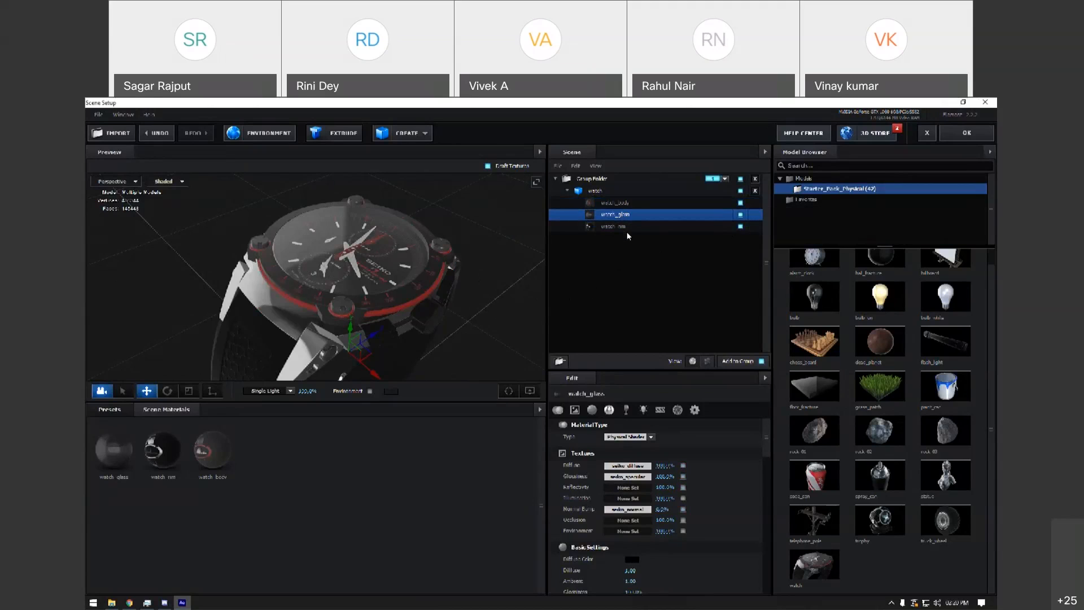
key(Down)
scroll(463, 303, down, 3)
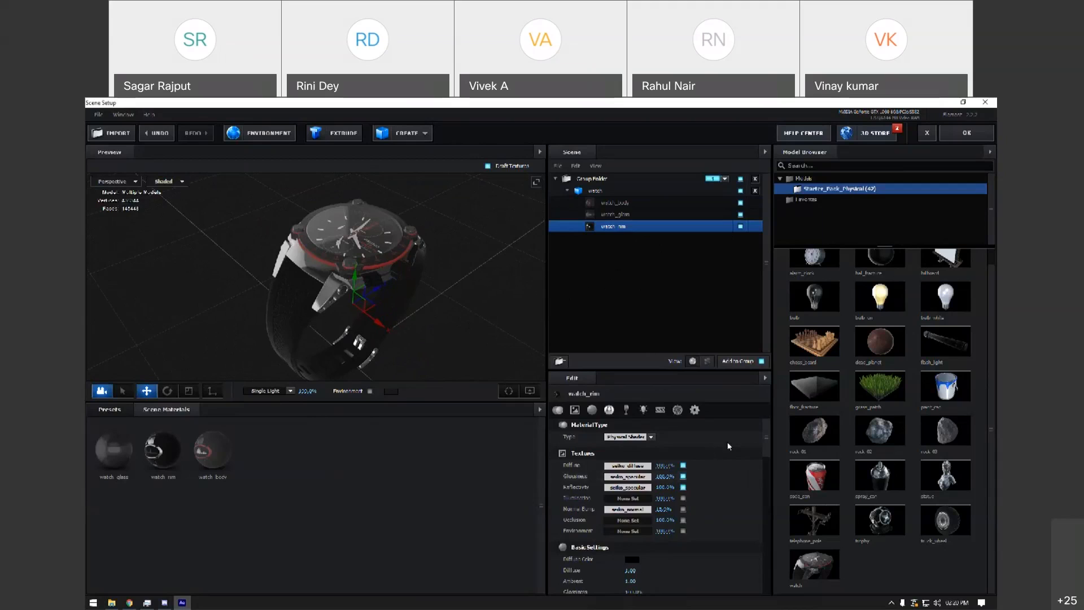
scroll(731, 440, down, 3)
scroll(730, 443, up, 3)
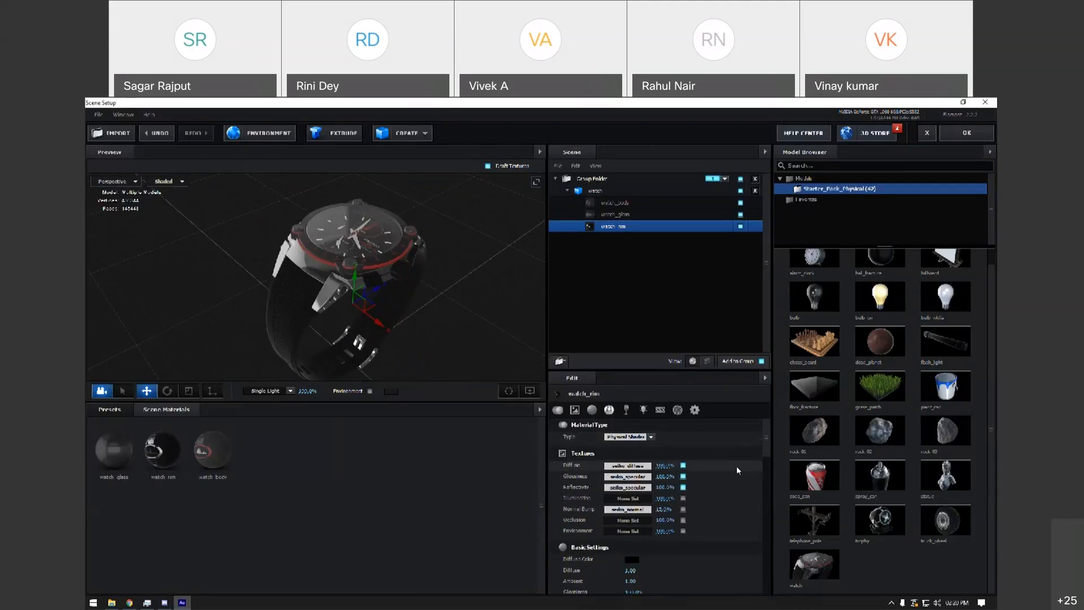
click(641, 466)
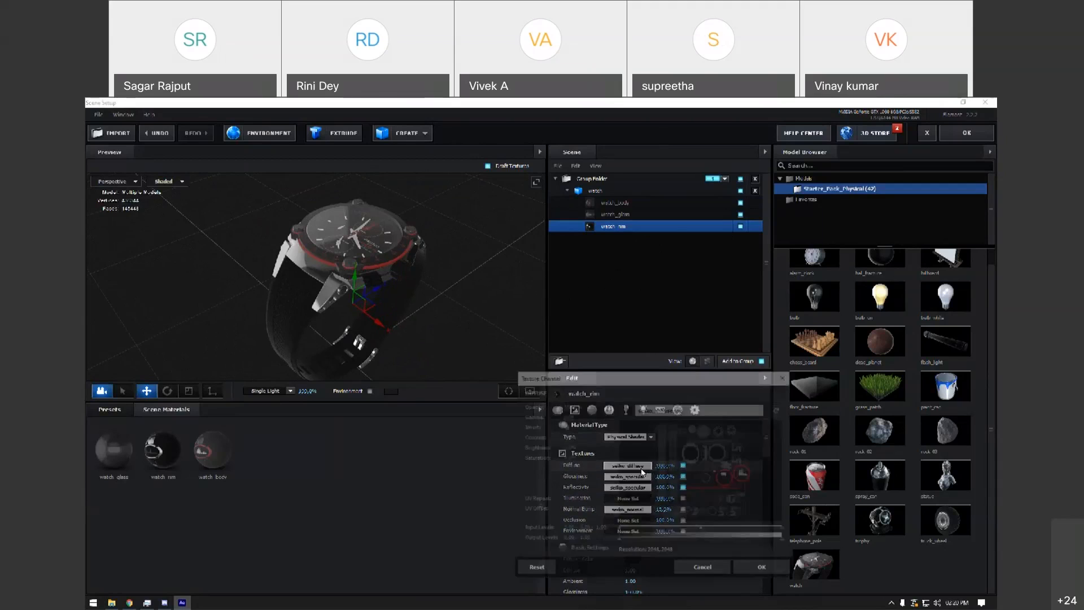
drag(724, 391, 726, 320)
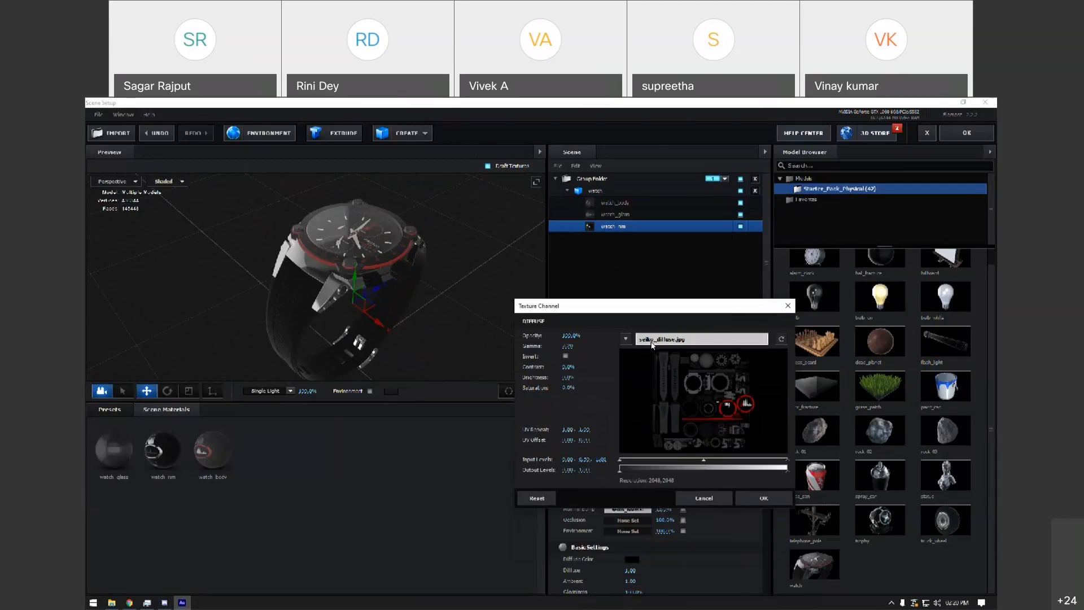
click(750, 496)
click(615, 481)
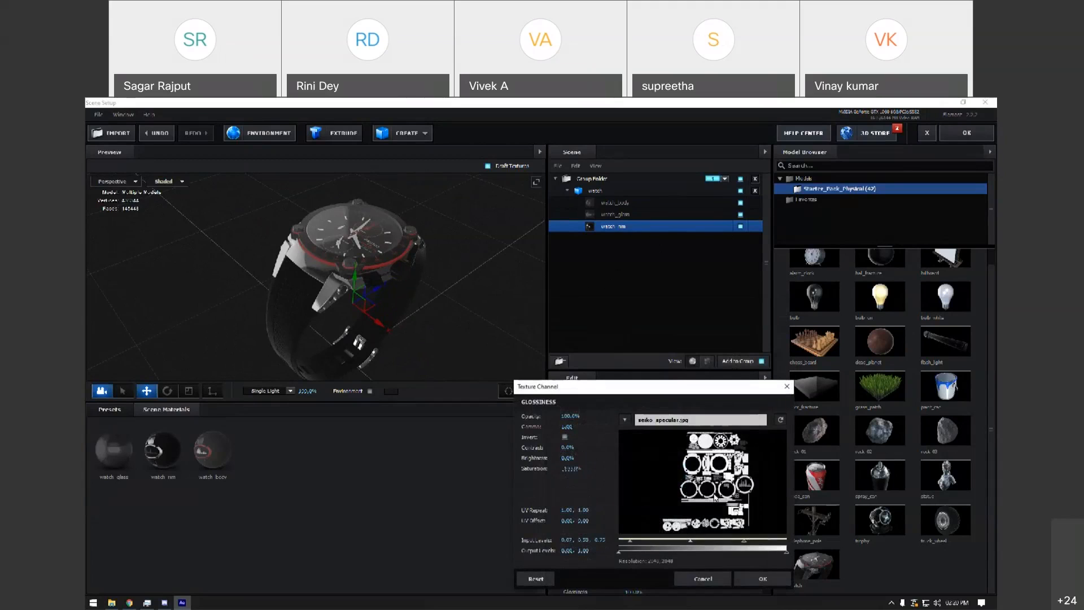
click(781, 578)
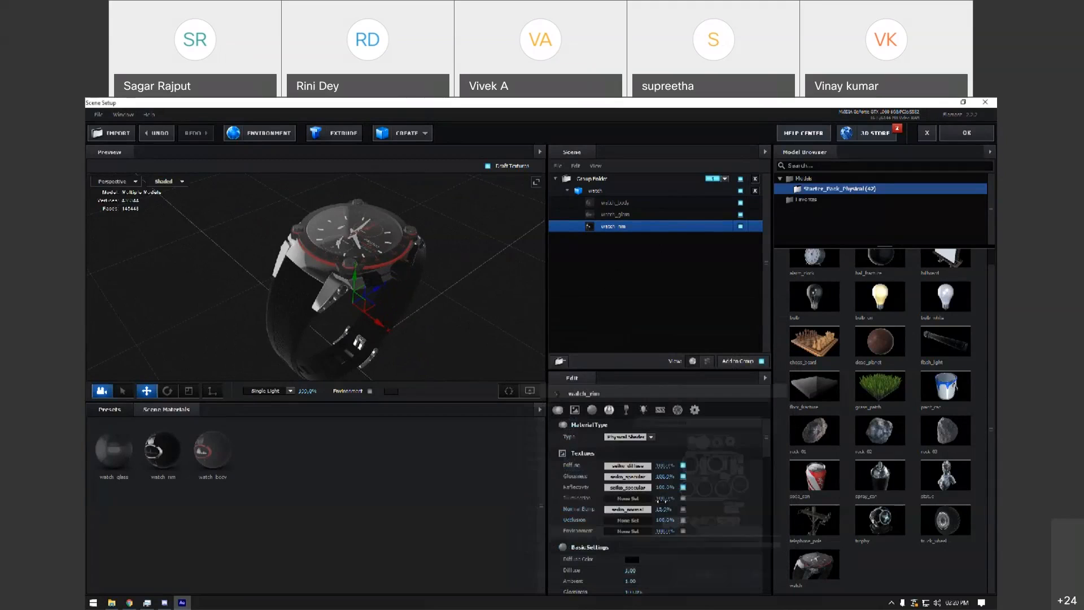
View the texture settings of watch_rim's Reflectivity channel and look through the material's Basic Settings, Reflectivity, Refraction and Illumination options.
click(626, 486)
click(755, 581)
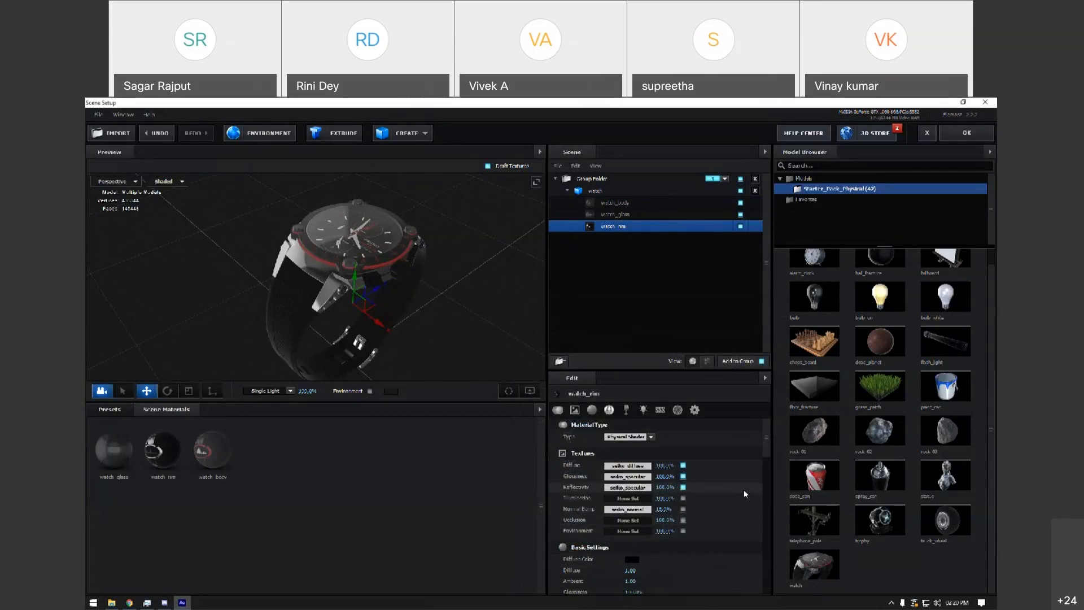
scroll(640, 485, down, 1)
scroll(641, 477, down, 3)
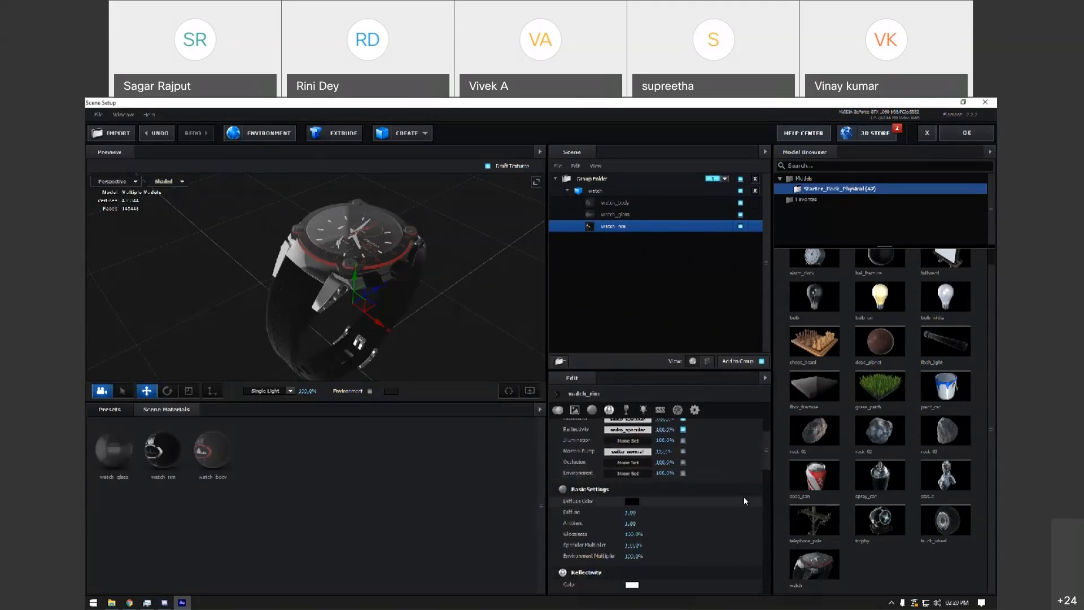
scroll(645, 495, up, 1)
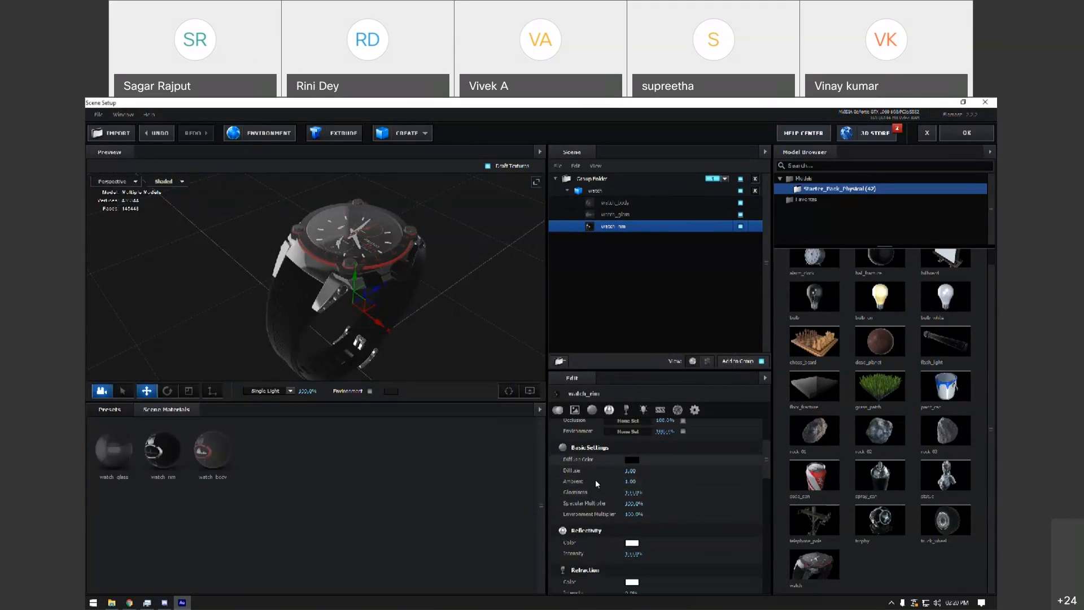
scroll(694, 495, down, 2)
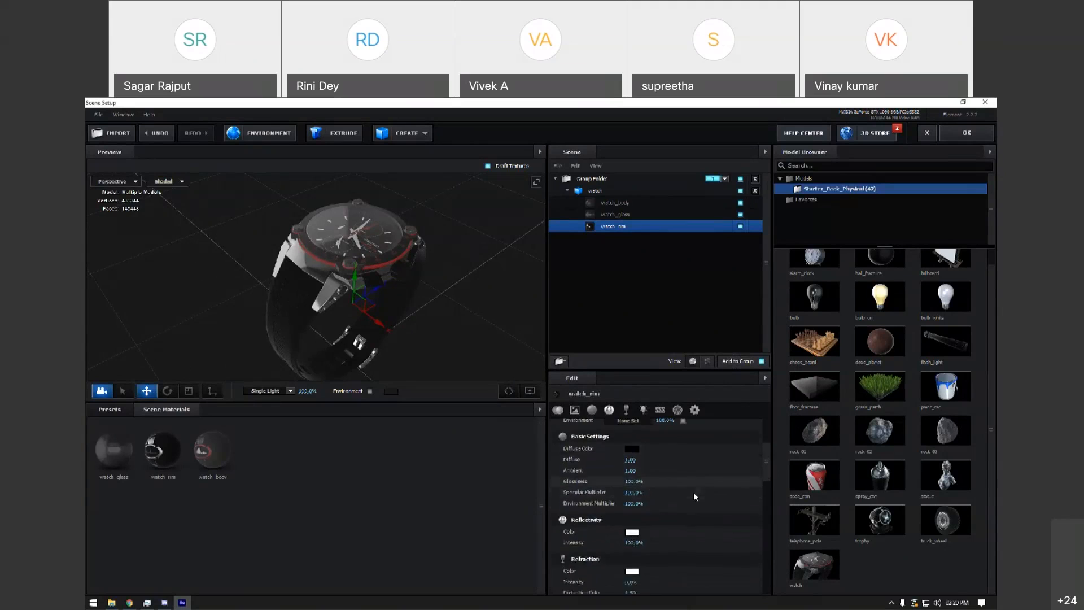
scroll(683, 477, down, 6)
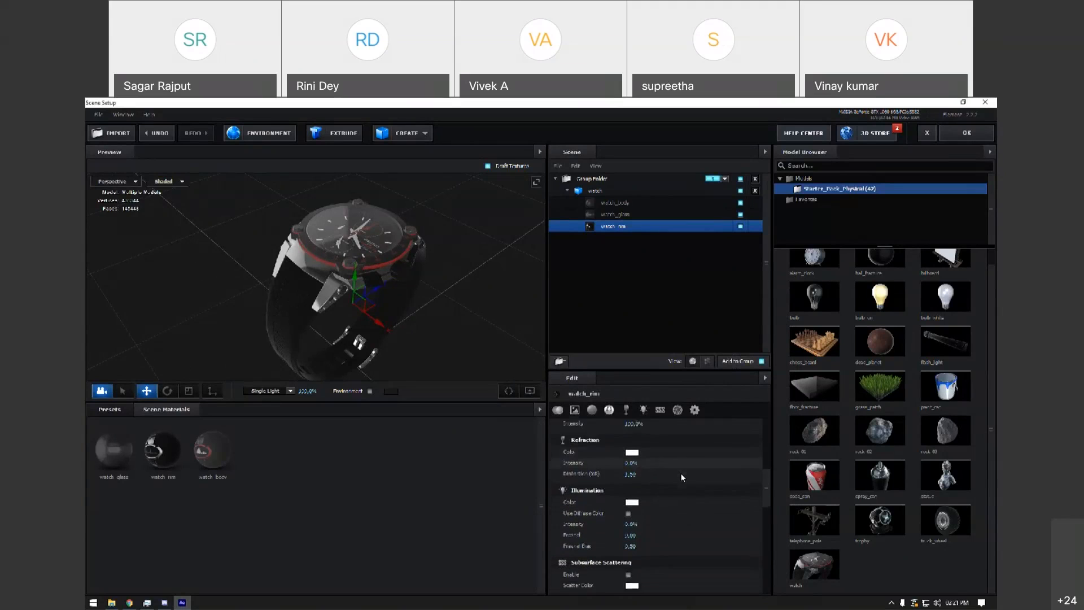
scroll(682, 477, up, 8)
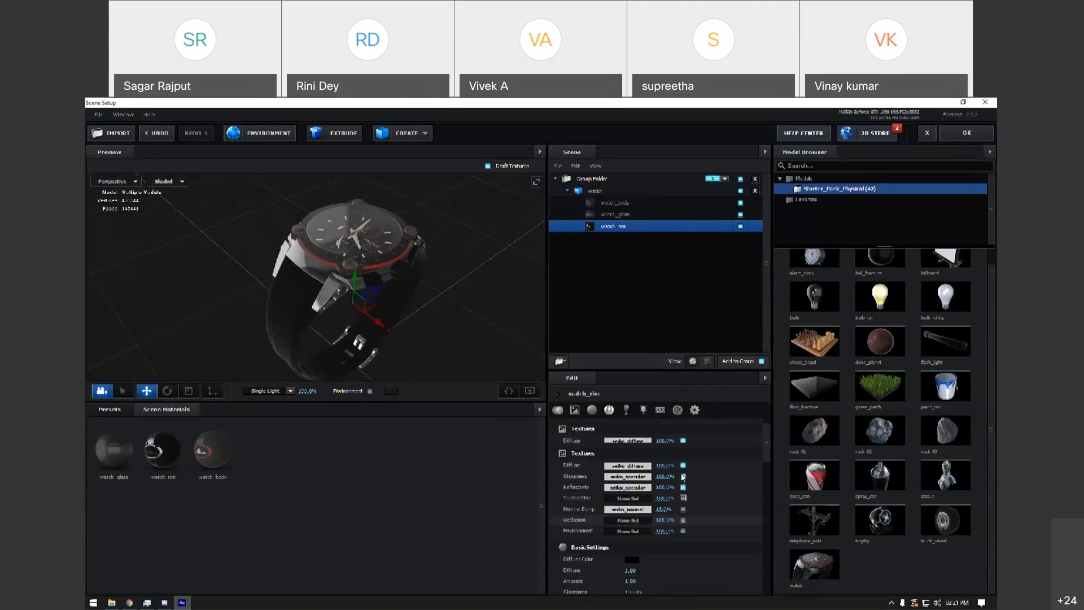
Enable Wireframe on the watch_rim material, inspect the watch from another angle, and disable Wireframe again.
click(677, 410)
click(627, 437)
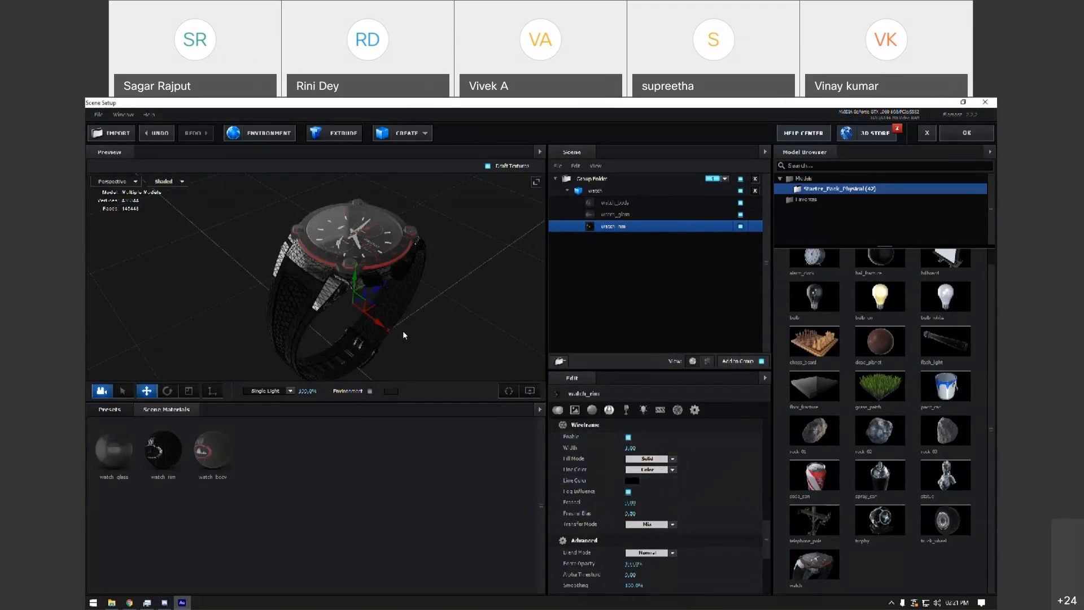
mouse_move(421, 339)
mouse_down()
mouse_move(455, 336)
mouse_move(466, 291)
mouse_move(432, 327)
mouse_move(345, 317)
mouse_move(423, 320)
mouse_move(449, 335)
mouse_move(432, 331)
mouse_up()
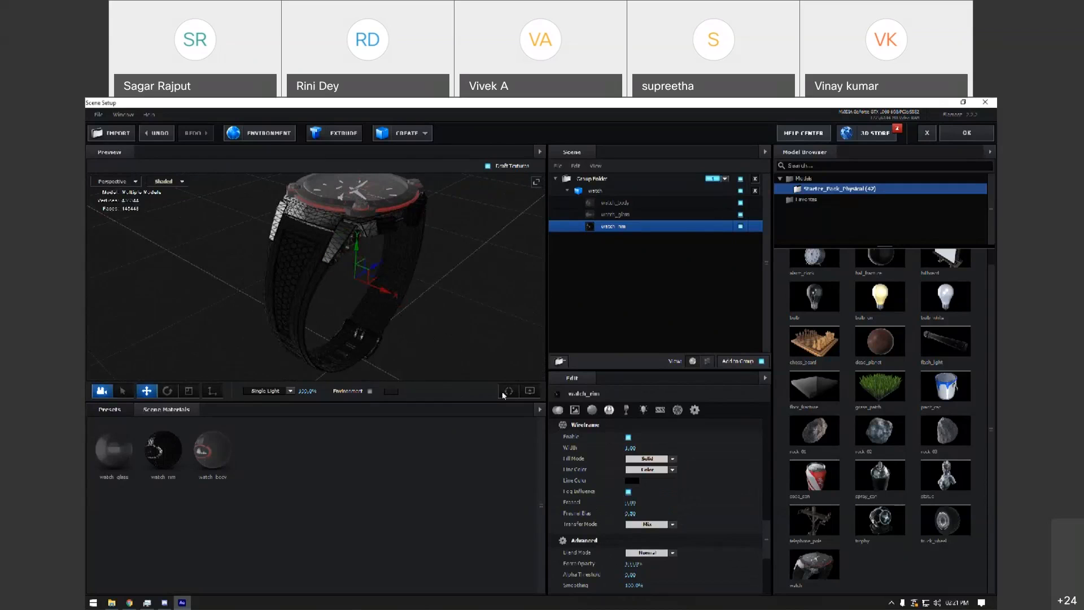
click(628, 437)
click(660, 409)
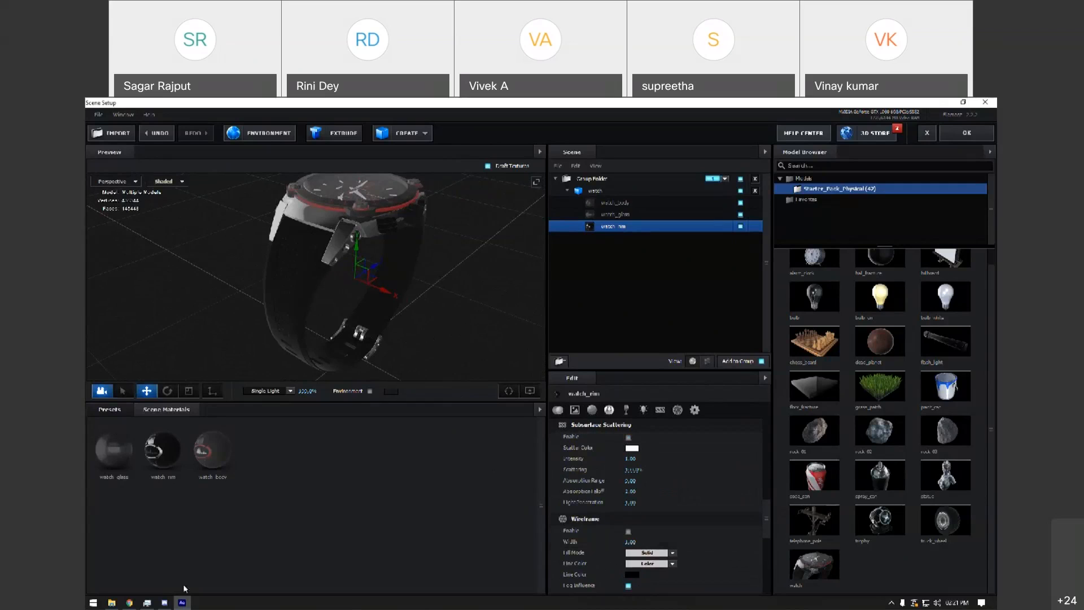
Switch to Chrome, open the Element 3D V2.2 product page on the Video Copilot site and look through its showcased features.
click(129, 602)
scroll(396, 339, up, 2)
click(397, 104)
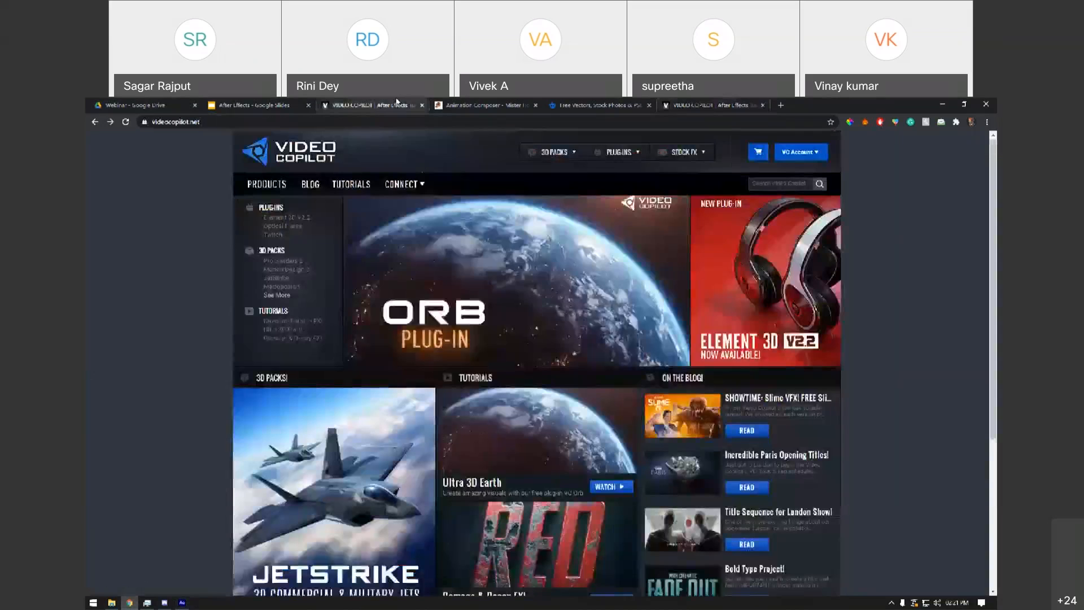
scroll(332, 305, down, 4)
scroll(332, 305, up, 4)
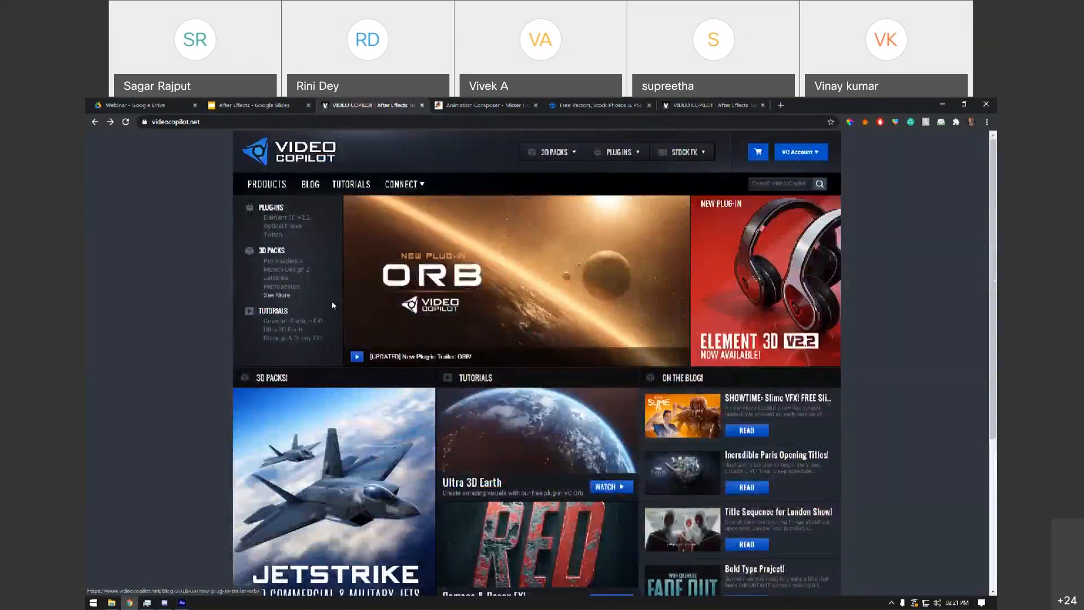
click(294, 221)
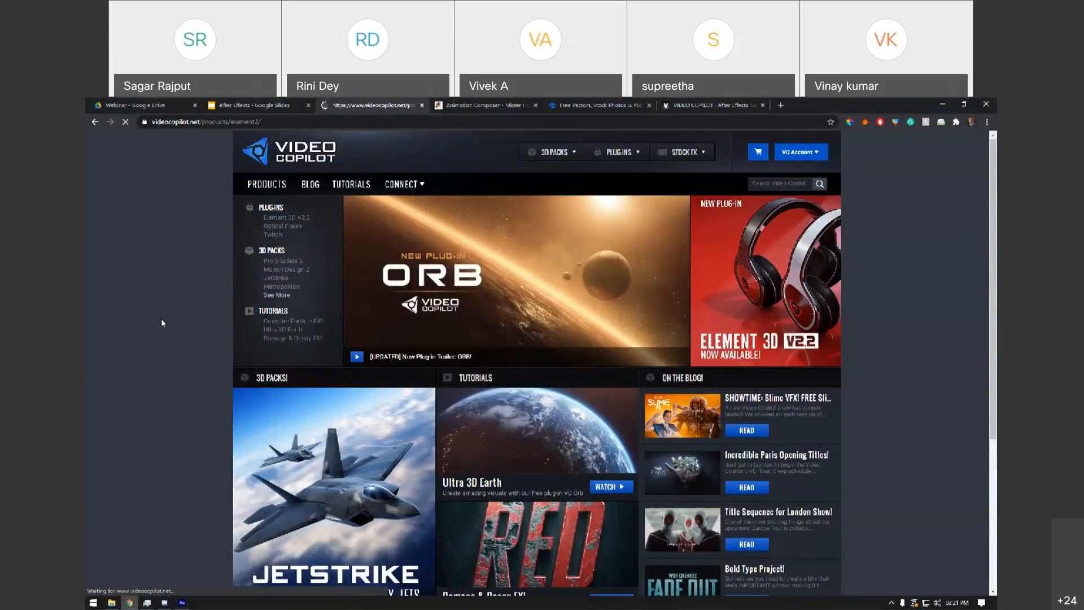
scroll(188, 291, down, 3)
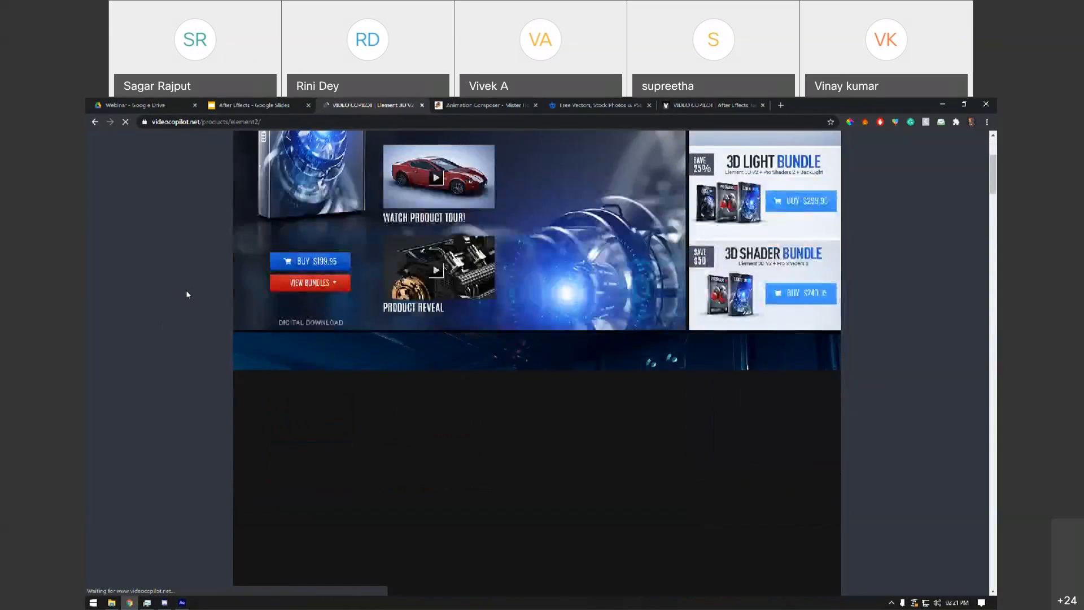
scroll(187, 292, down, 15)
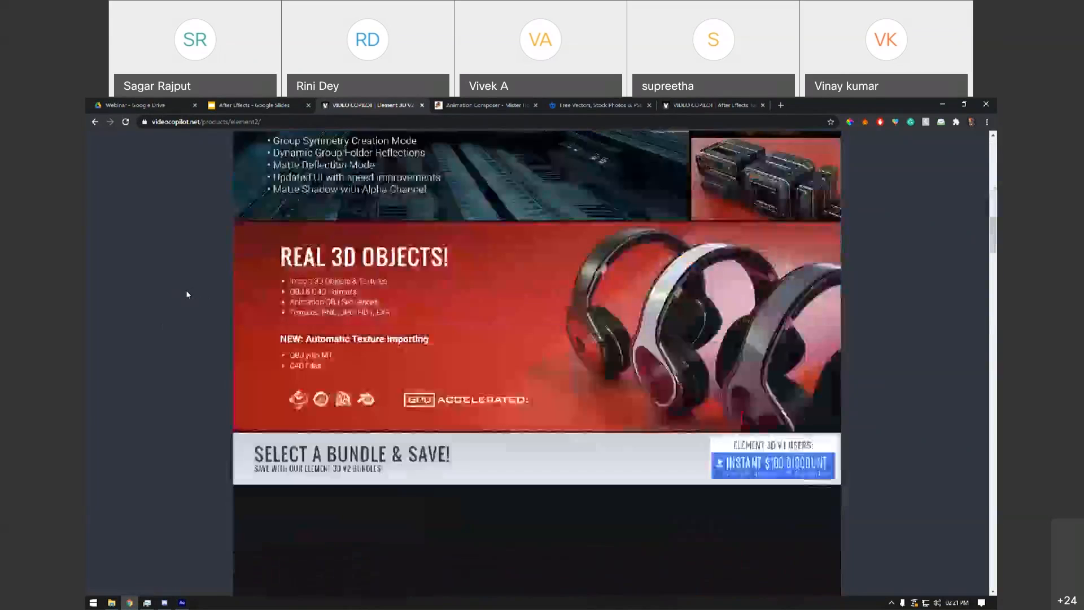
scroll(186, 294, down, 10)
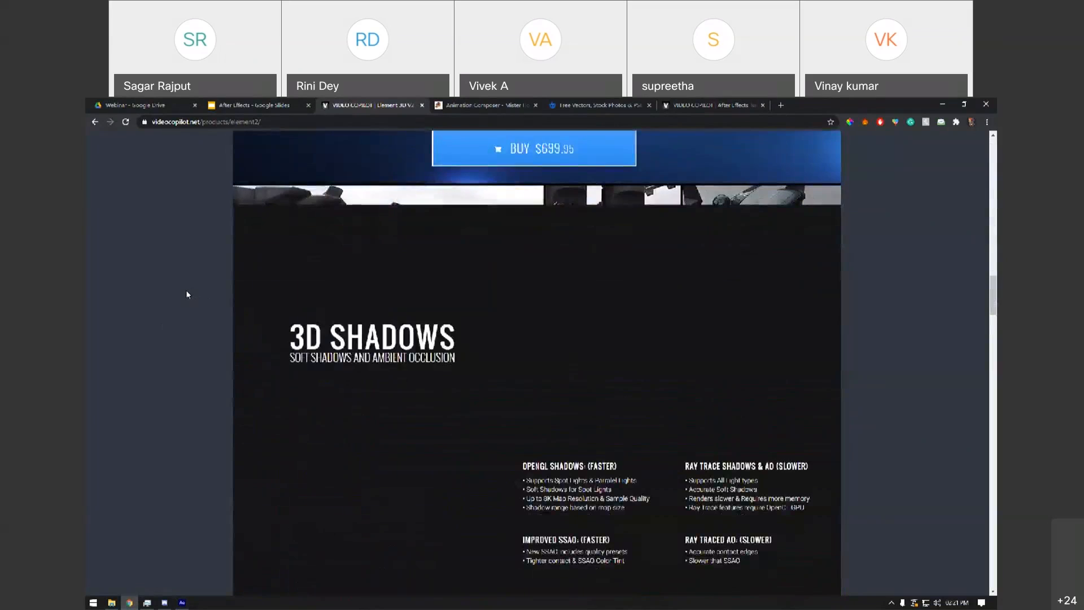
scroll(188, 294, down, 10)
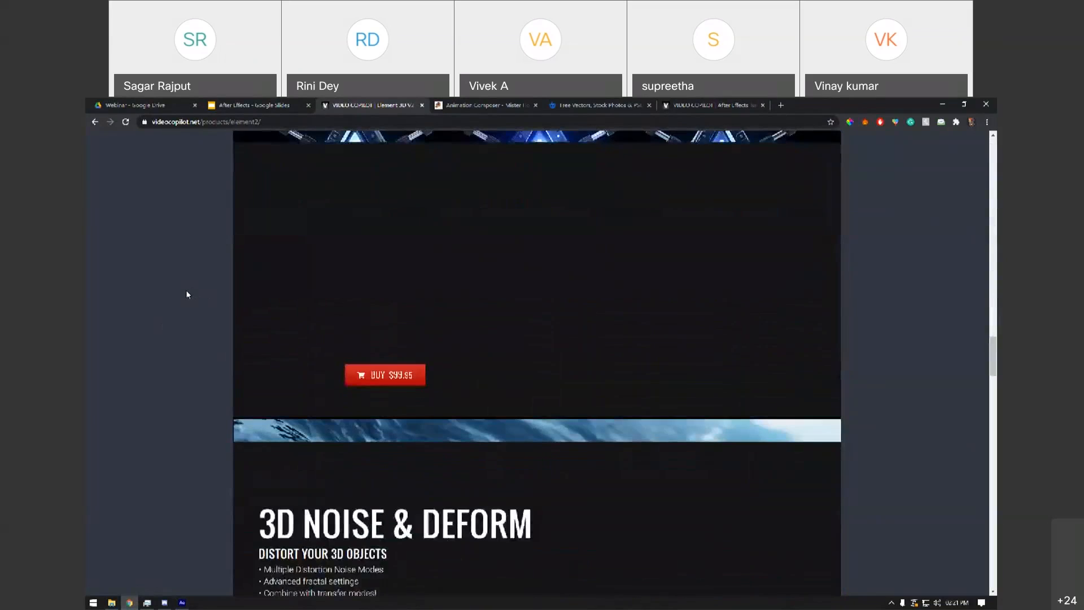
scroll(187, 294, down, 3)
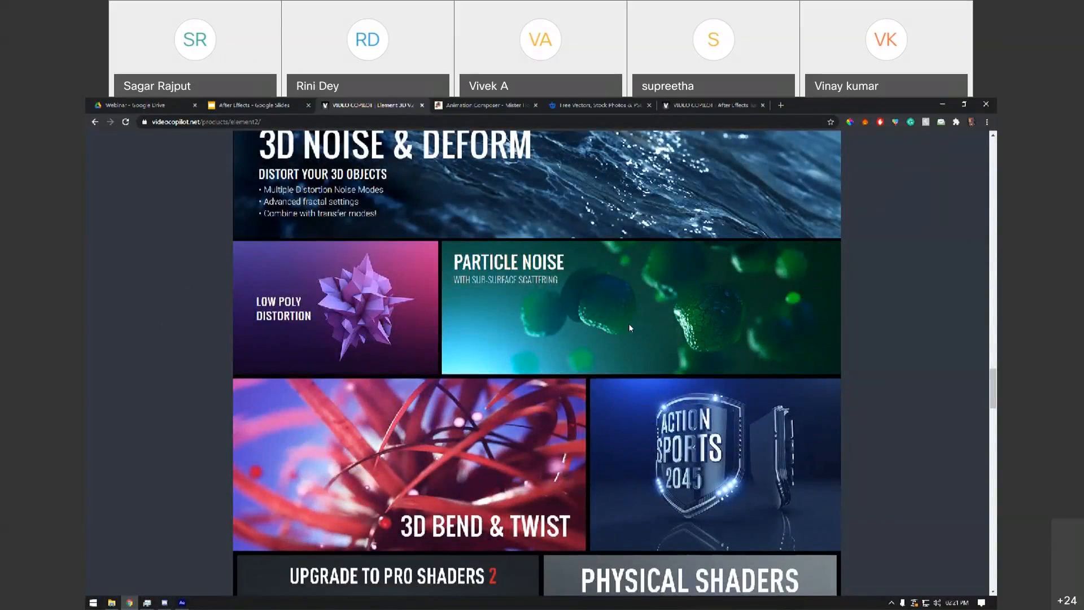
Switch back to Scene Setup in After Effects and look through the Wireframe and Advanced settings of watch_rim.
click(182, 603)
drag(431, 371, 480, 382)
scroll(688, 491, down, 4)
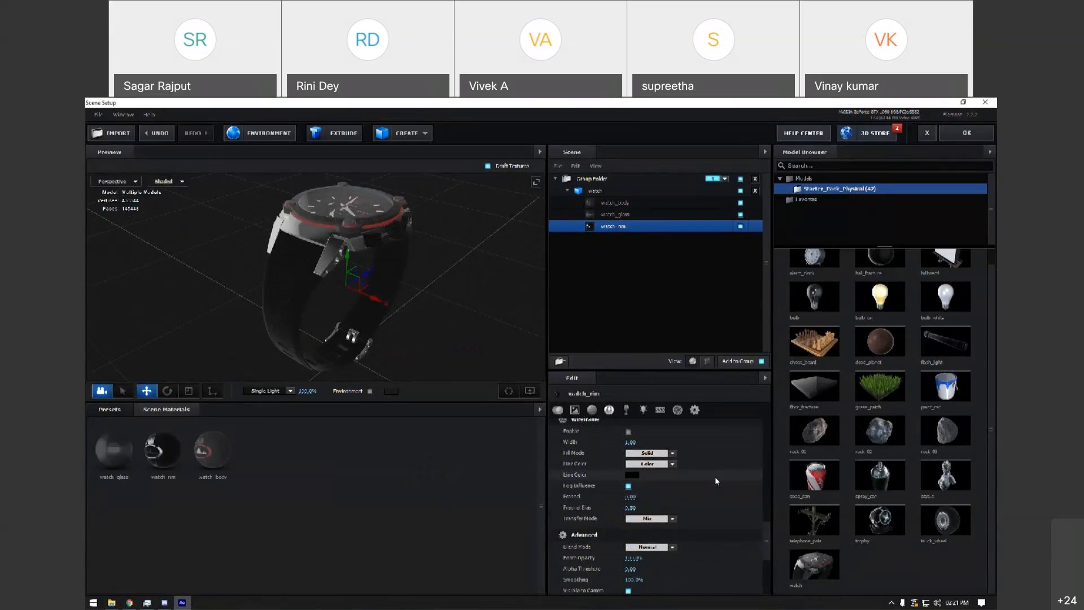
scroll(705, 477, down, 3)
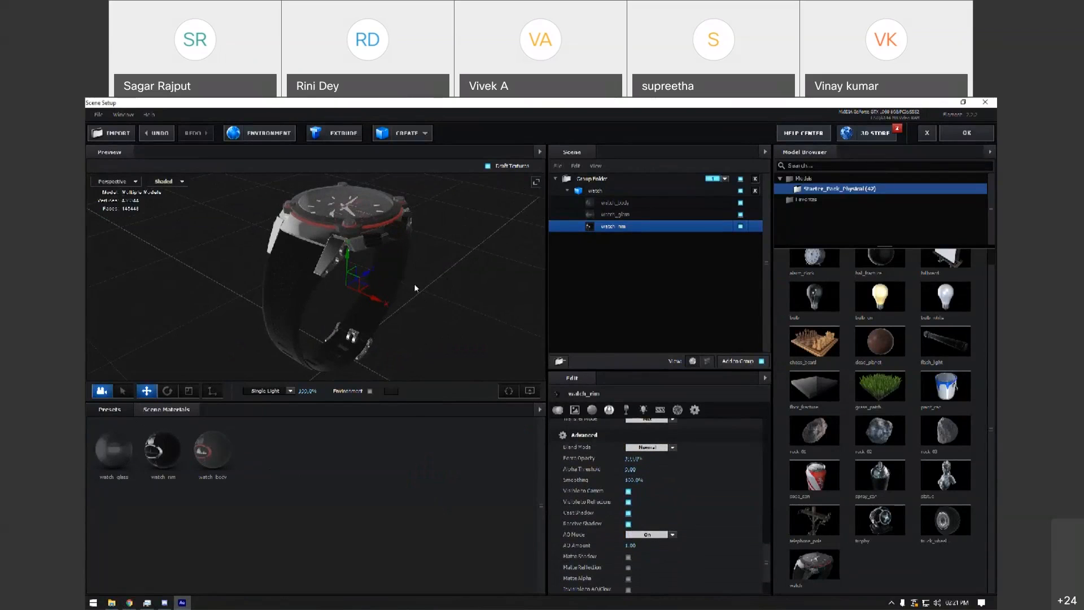
Show and hide the environment background in the preview, and switch the preview lighting to Stylized.
click(370, 393)
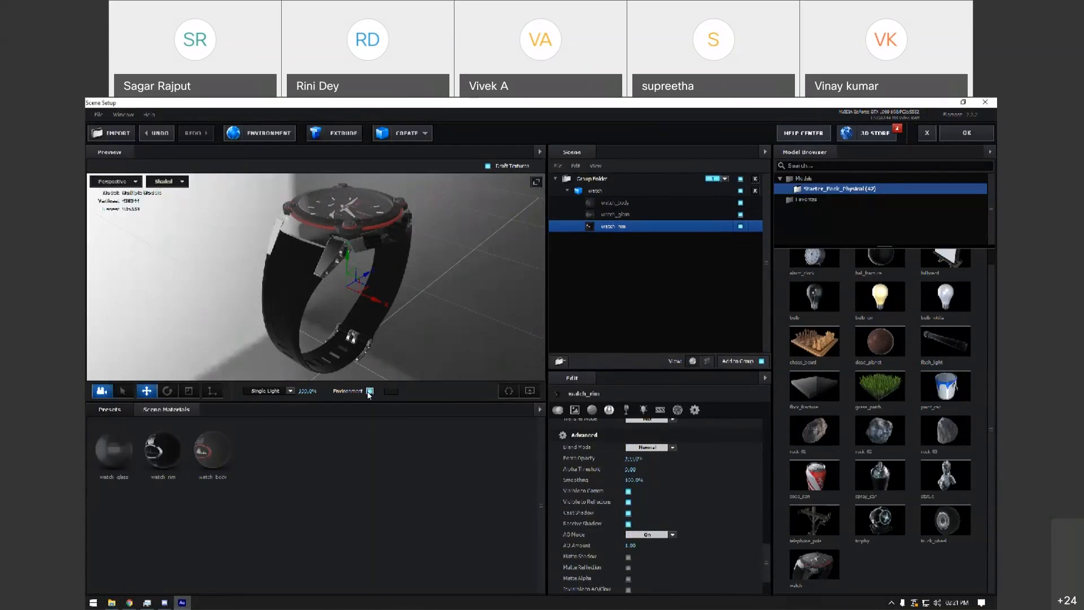
click(369, 391)
click(289, 391)
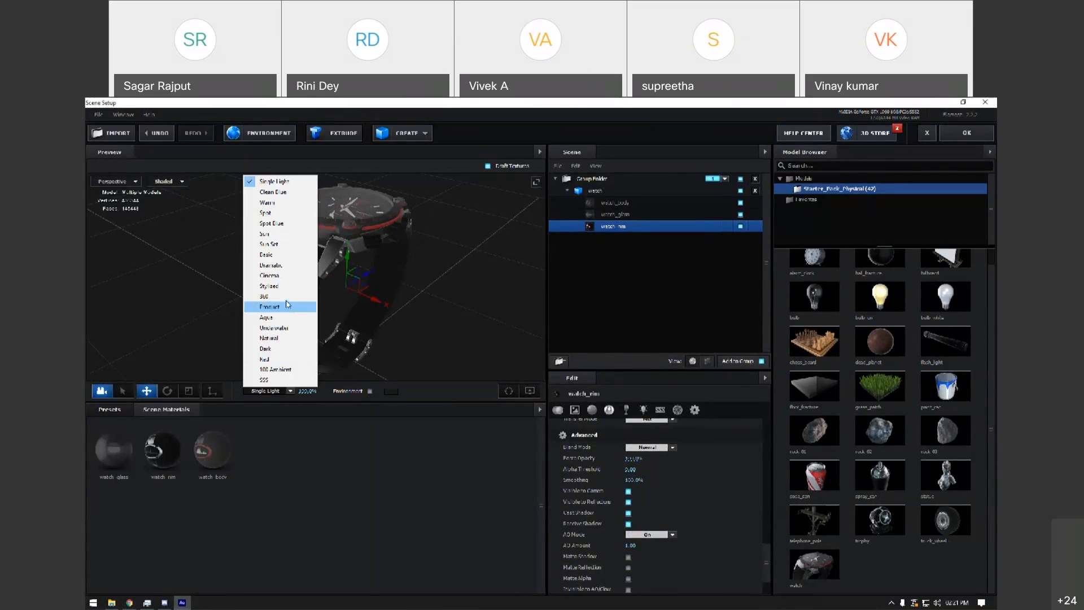
click(293, 286)
drag(431, 300, 406, 304)
In the preview's View Options, toggle the info display off and on, hide the grid and enable Show AO.
click(530, 393)
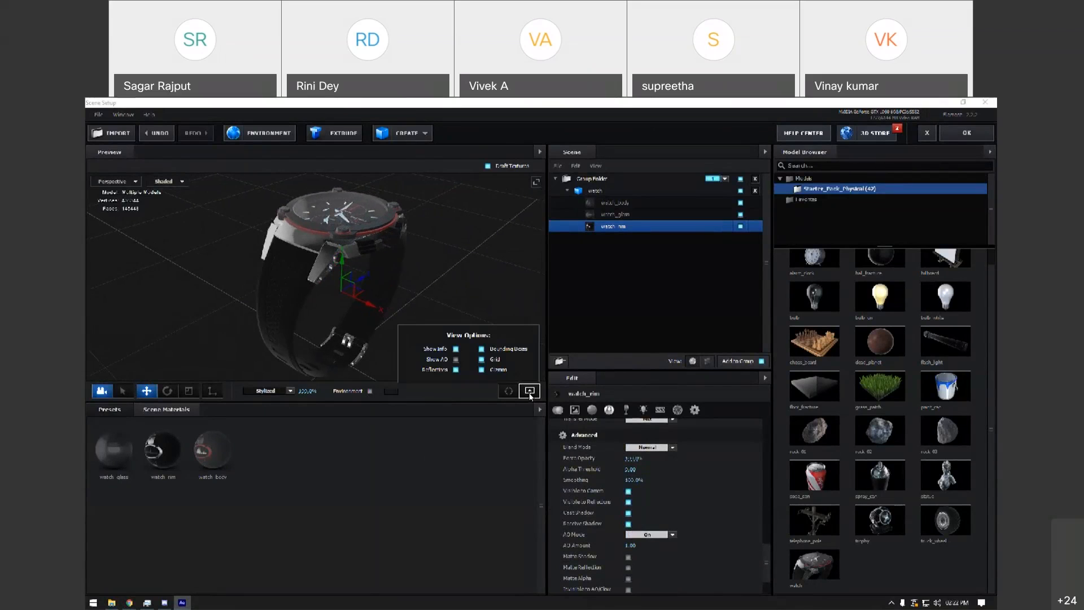
click(455, 349)
click(455, 350)
click(481, 360)
click(456, 360)
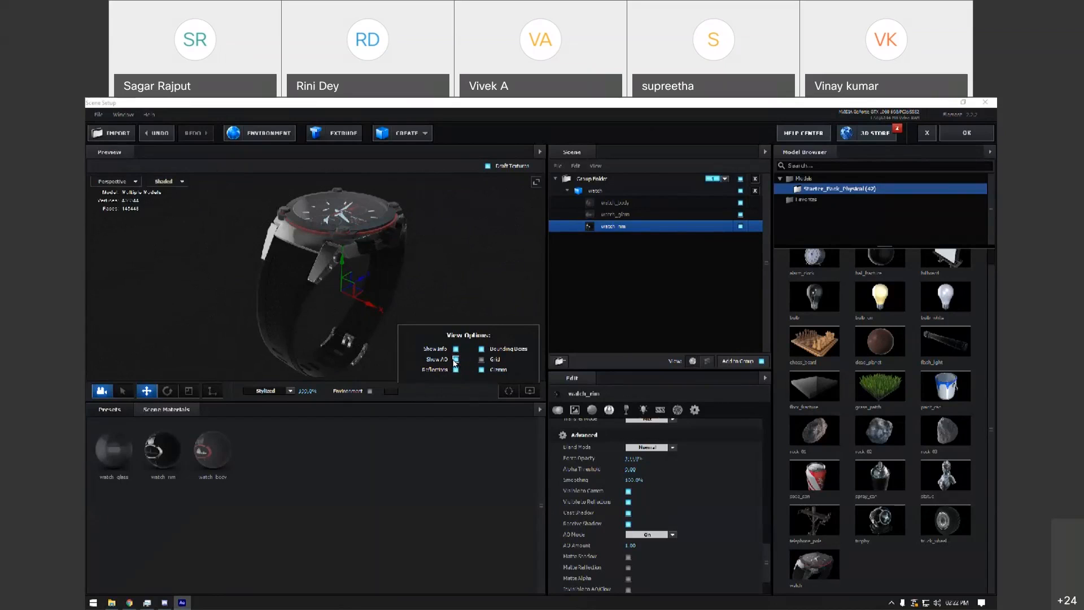
click(529, 391)
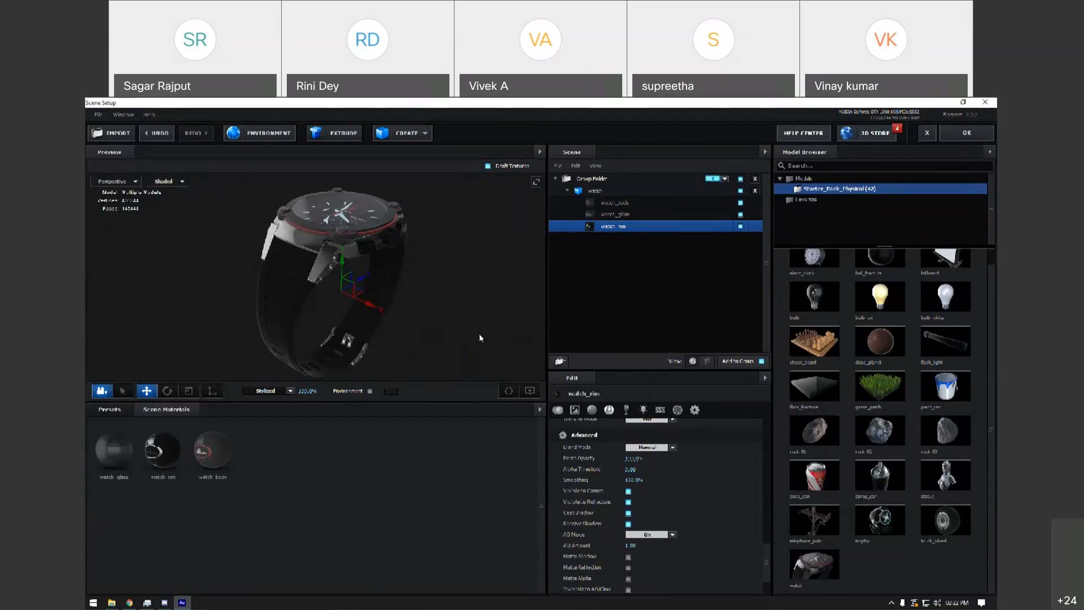
Accept the scene setup and reveal the Group 1 settings of the Element effect.
click(966, 133)
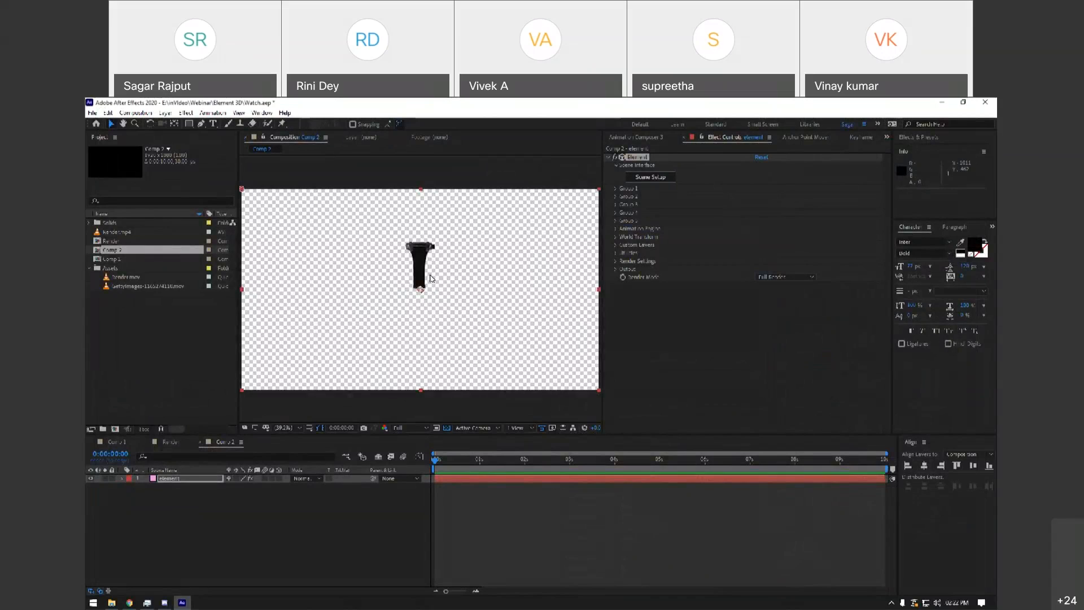
click(615, 188)
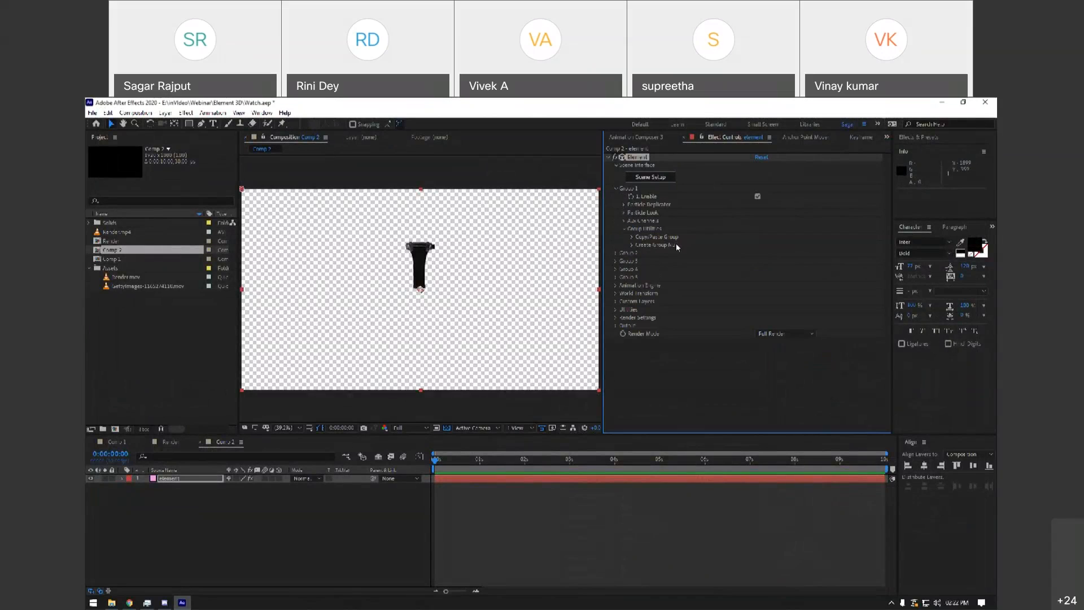
key(space)
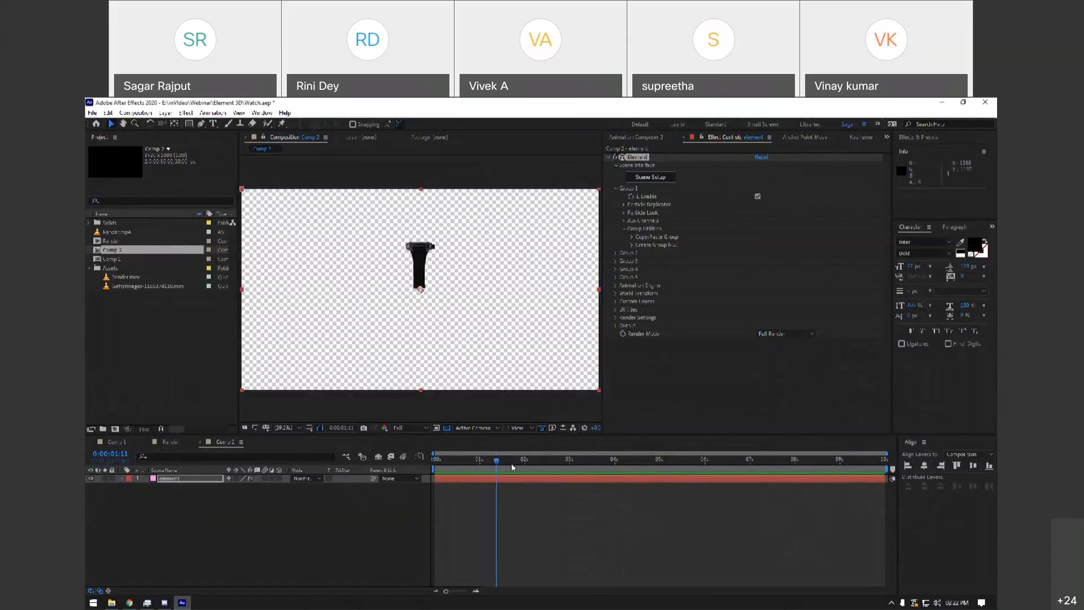
Try changing the watch's position and rotation in Group 1's Particle Replicator and enlarging its Particle Size in Particle Look.
click(624, 205)
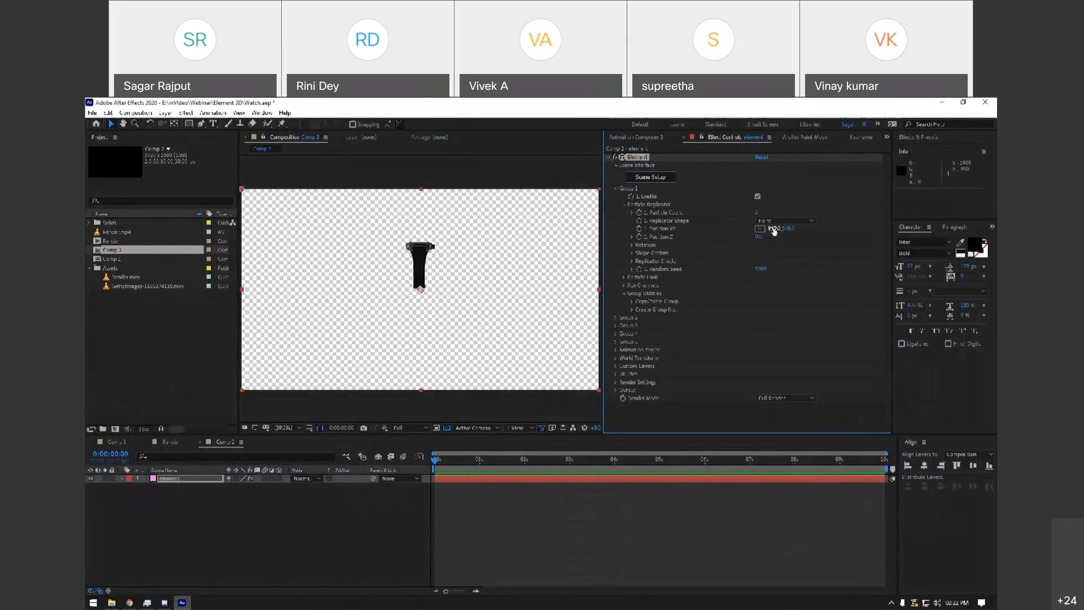
click(641, 245)
drag(771, 228, 823, 228)
mouse_move(766, 253)
mouse_down()
mouse_move(791, 254)
mouse_move(775, 264)
mouse_up()
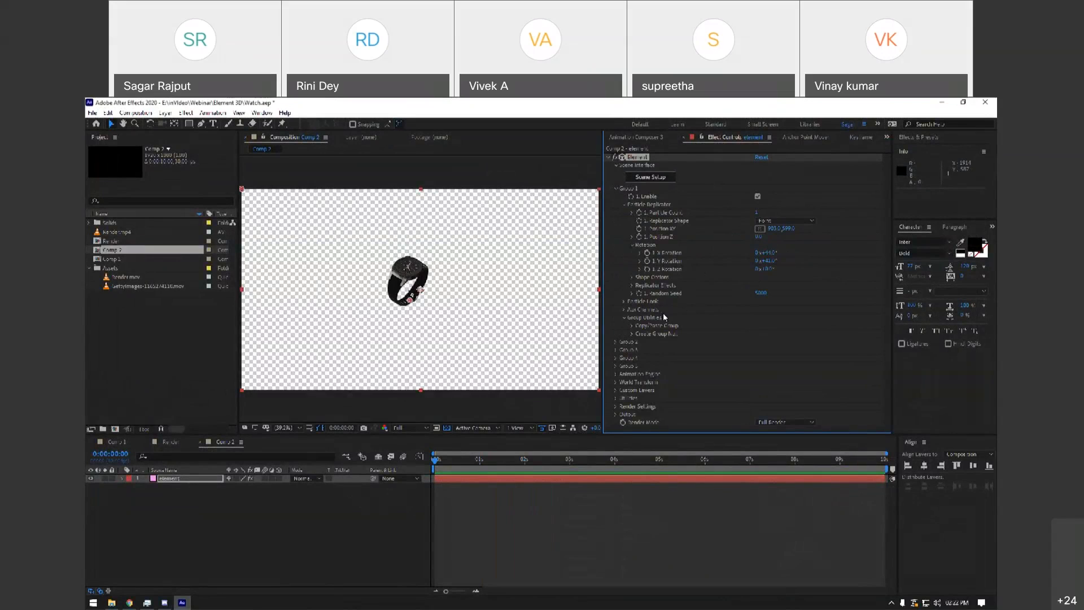
click(623, 302)
drag(762, 312, 806, 255)
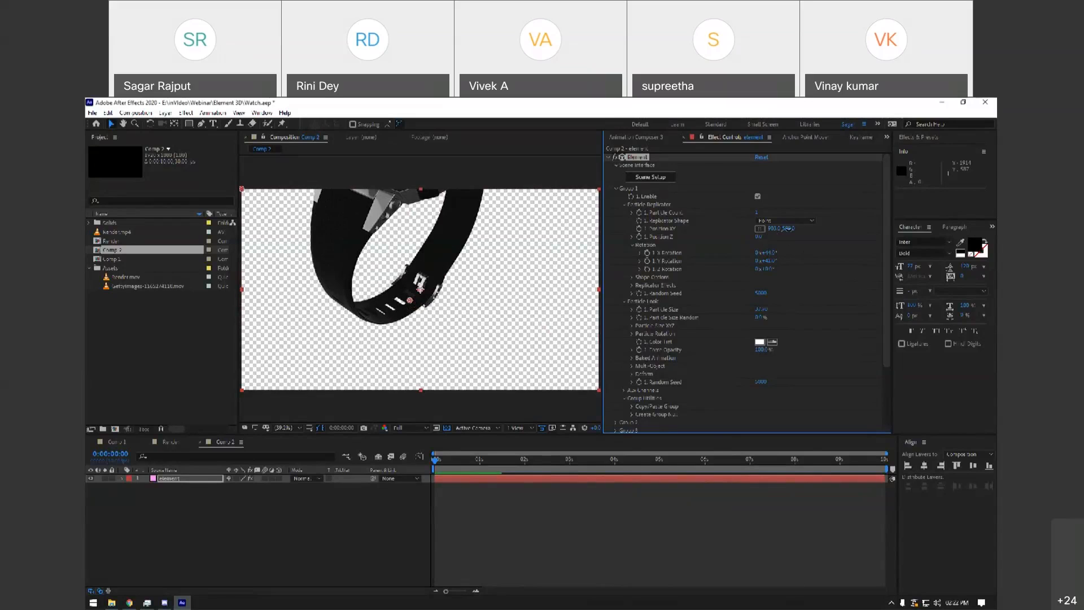
Undo the particle size, rotation and position changes made to the watch in Group 1.
key(ctrl+z)
key(ctrl+z)
key(ctrl+z)
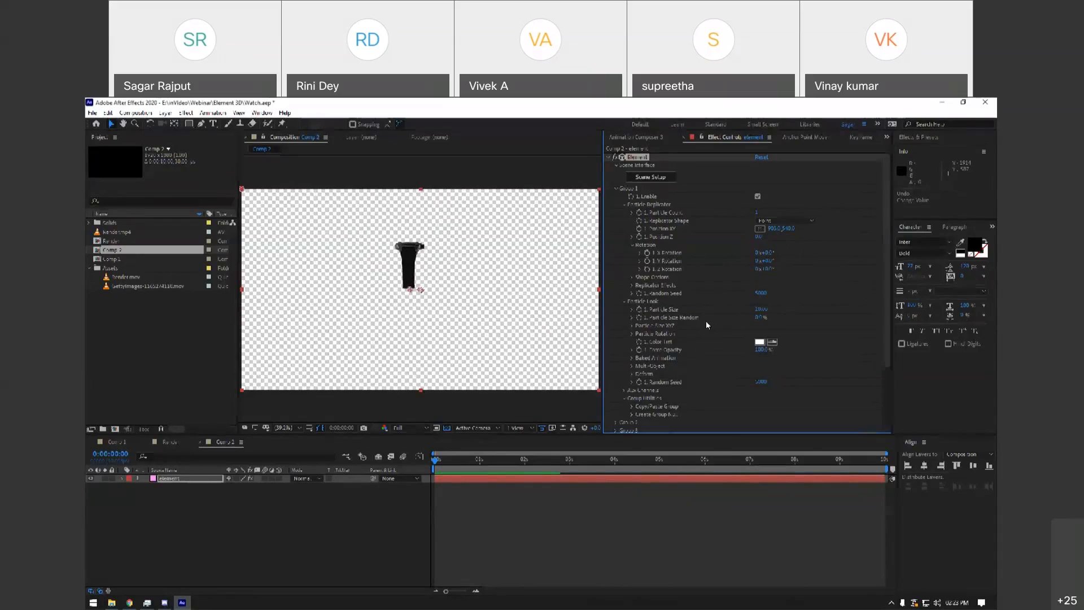
key(ctrl+z)
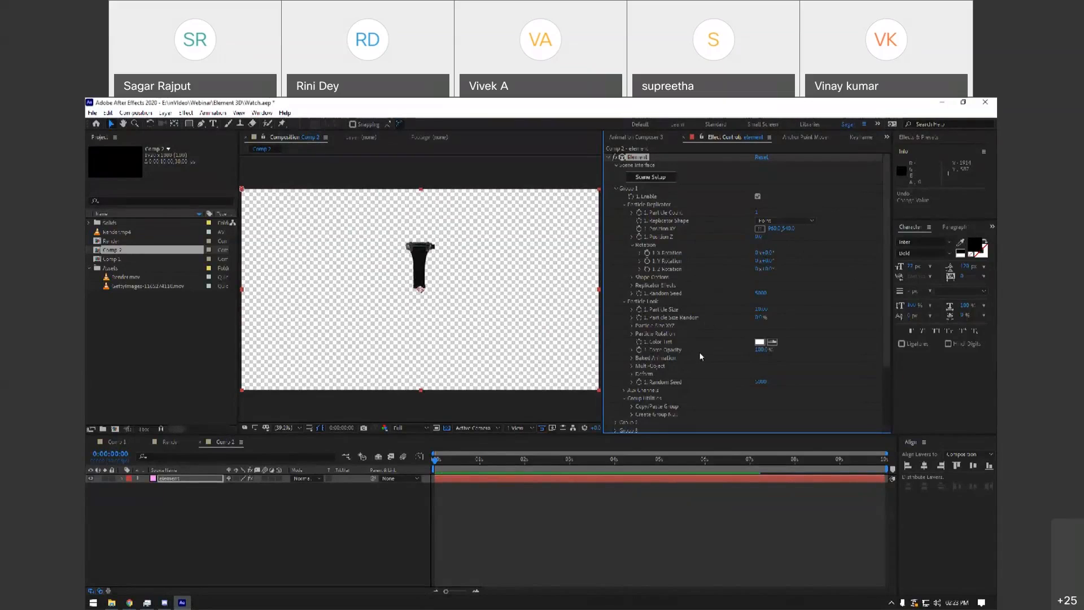
Create a group null for Group 1 from the Element effect's Group Utilities.
click(632, 414)
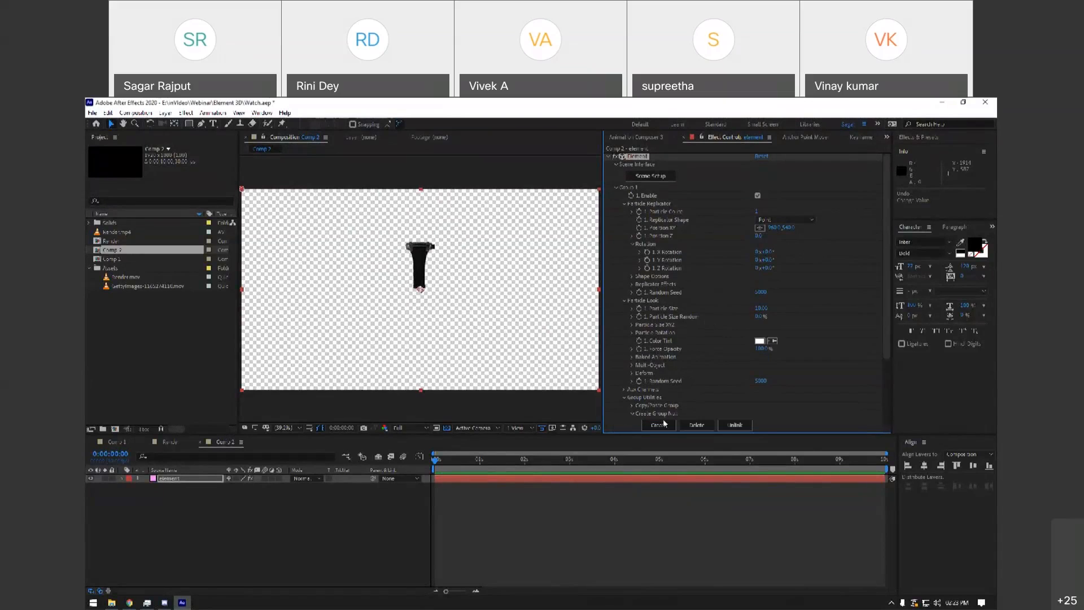
click(655, 424)
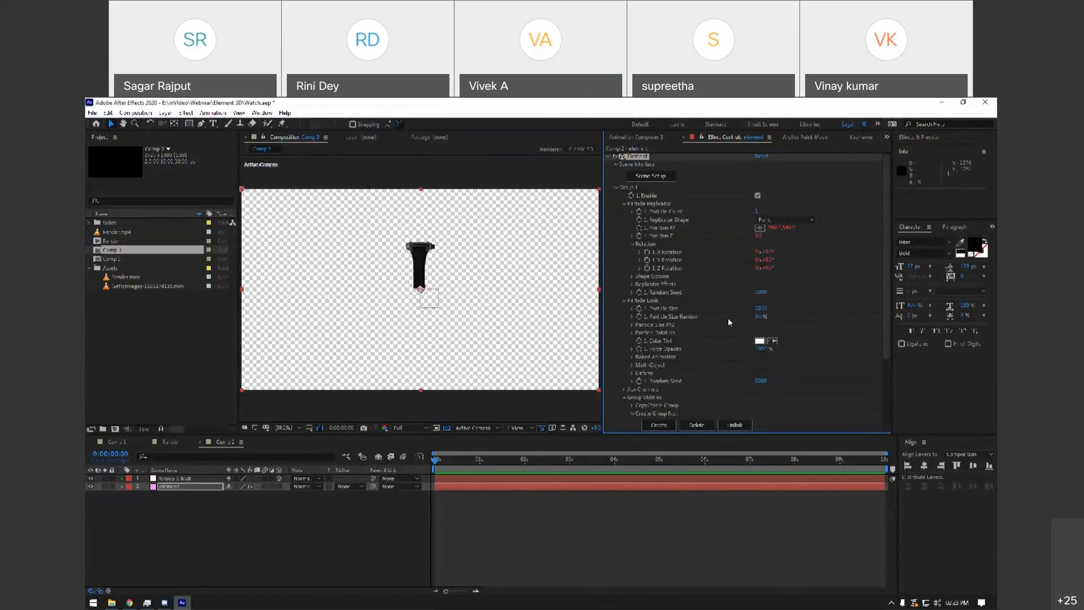
scroll(705, 334, down, 3)
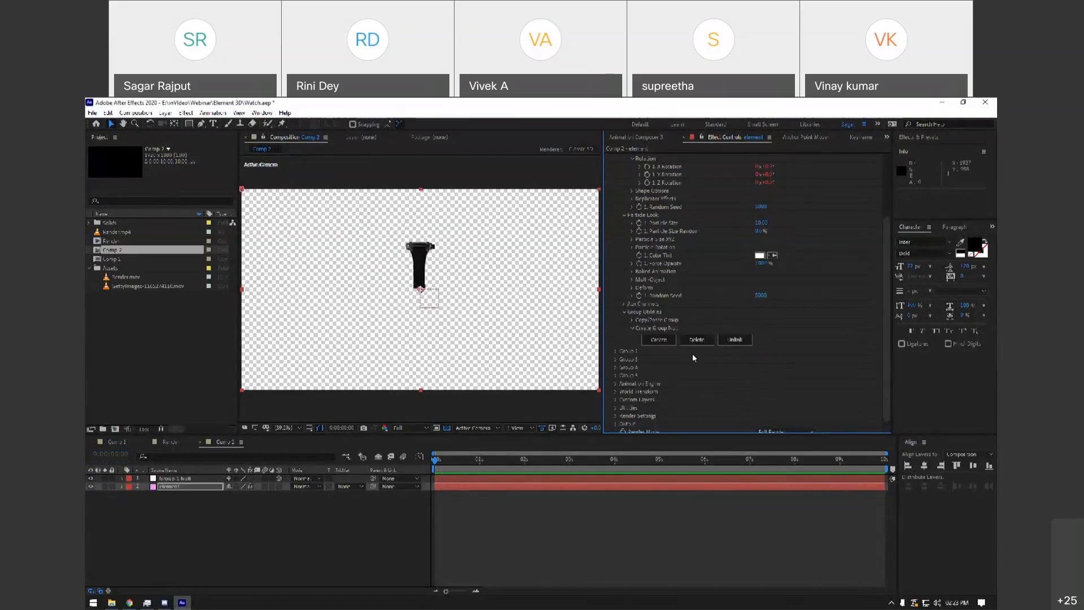
Delete Group 1's null through the Group Utilities of the Element effect.
scroll(676, 366, down, 1)
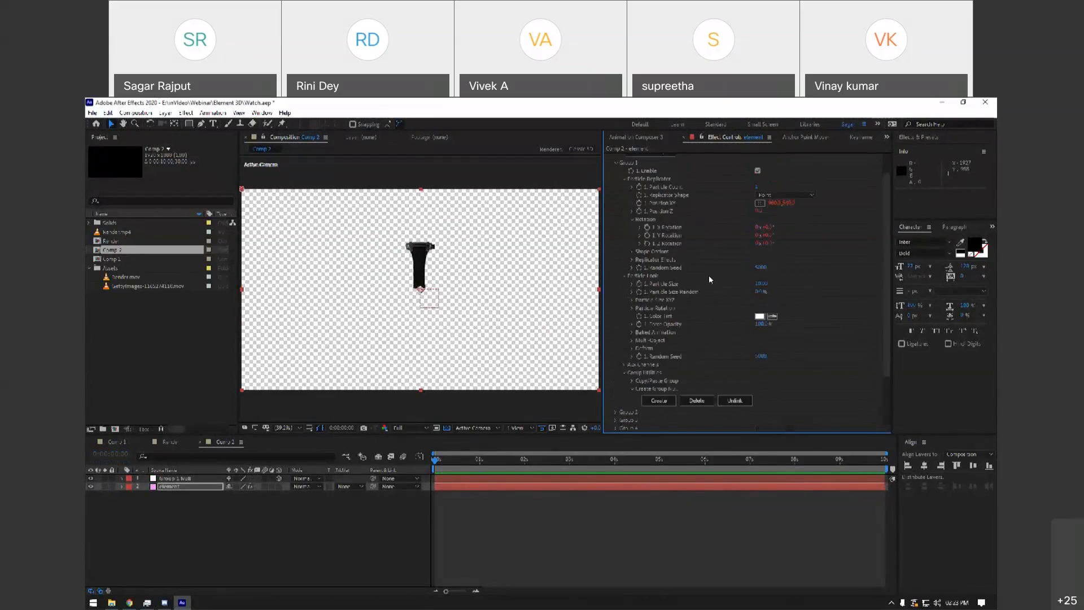
scroll(717, 283, up, 2)
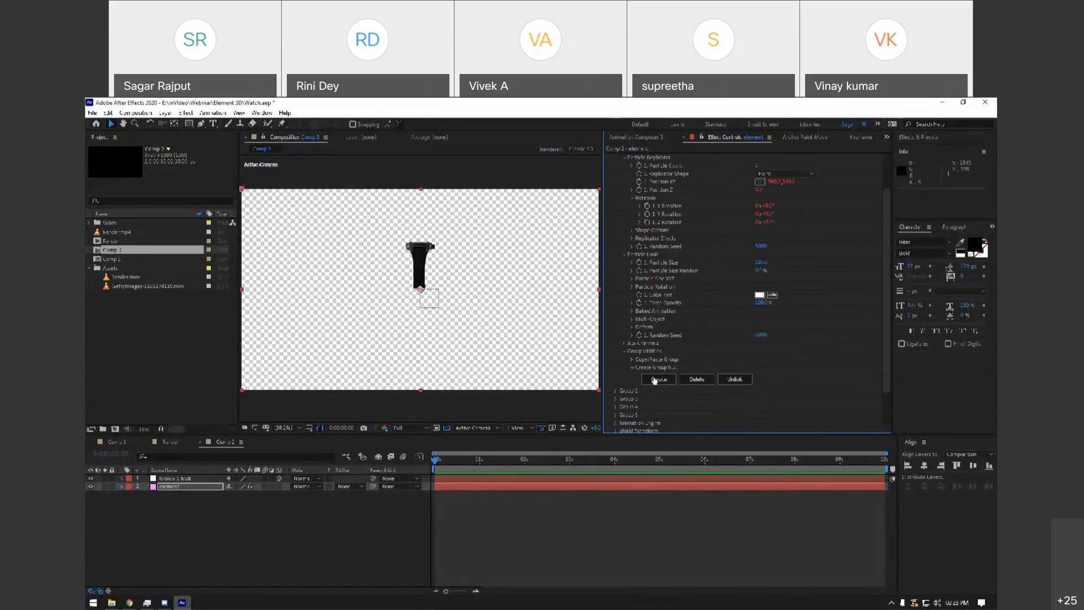
scroll(653, 380, down, 2)
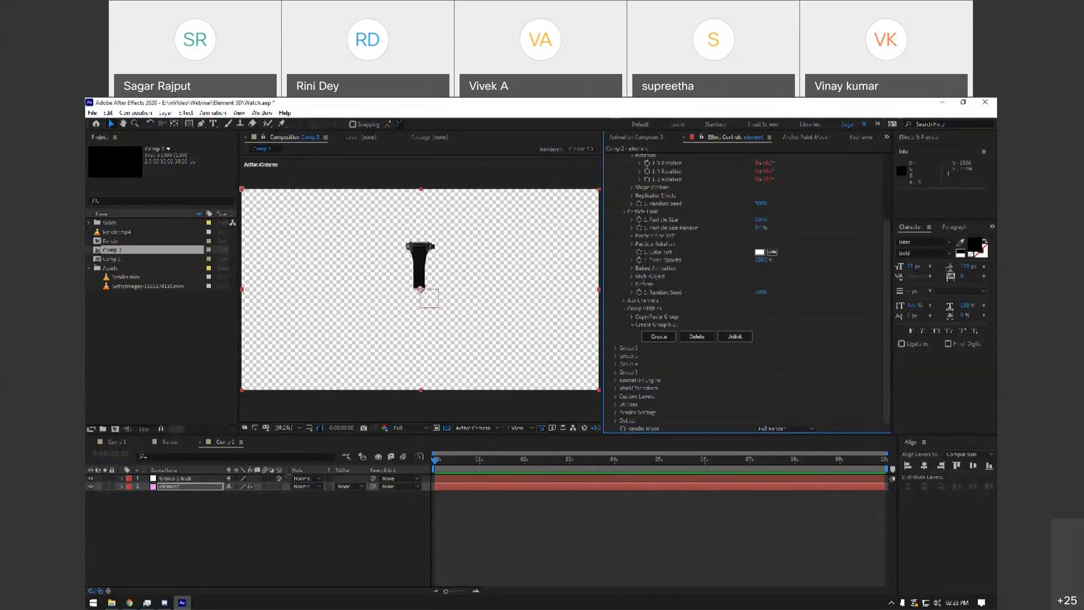
scroll(677, 300, up, 4)
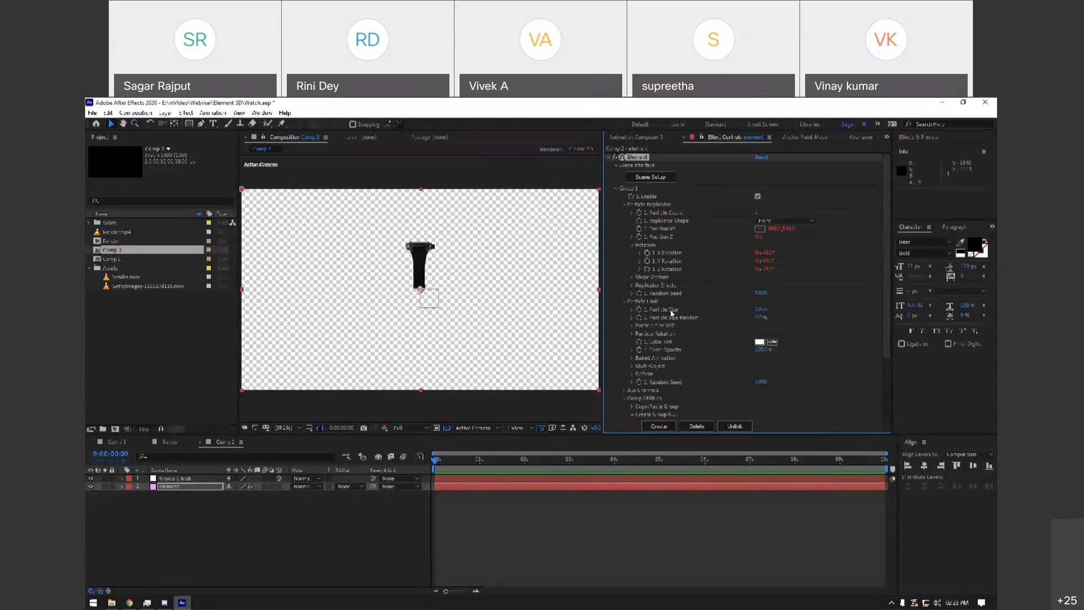
scroll(712, 280, down, 4)
scroll(696, 287, up, 3)
scroll(696, 287, down, 3)
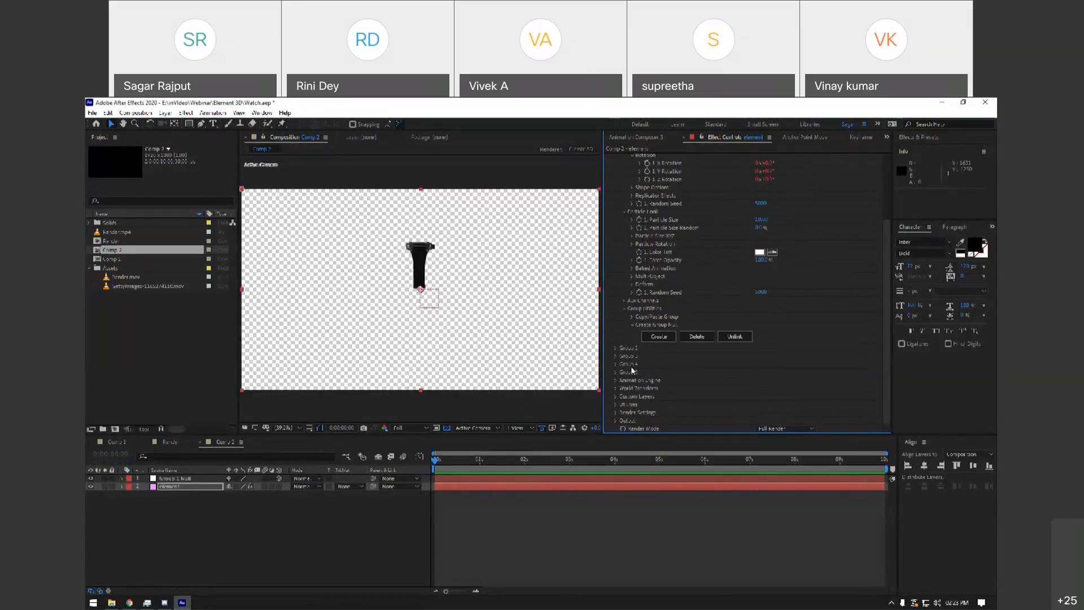
click(699, 337)
Add a 50mm two-node camera to Comp 2 with depth of field enabled.
right_click(249, 555)
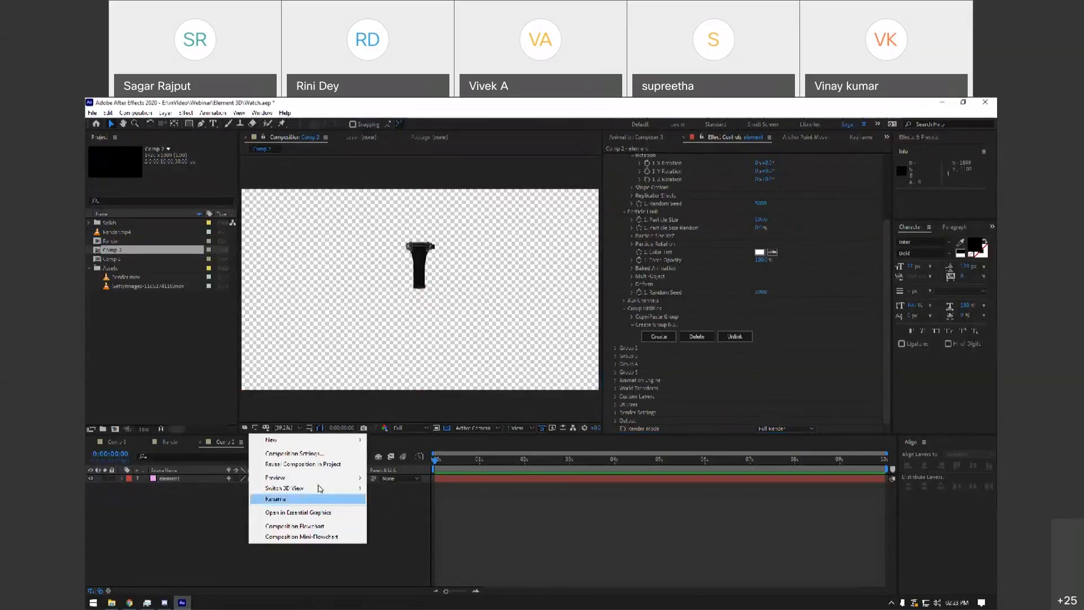
mouse_move(337, 443)
click(424, 486)
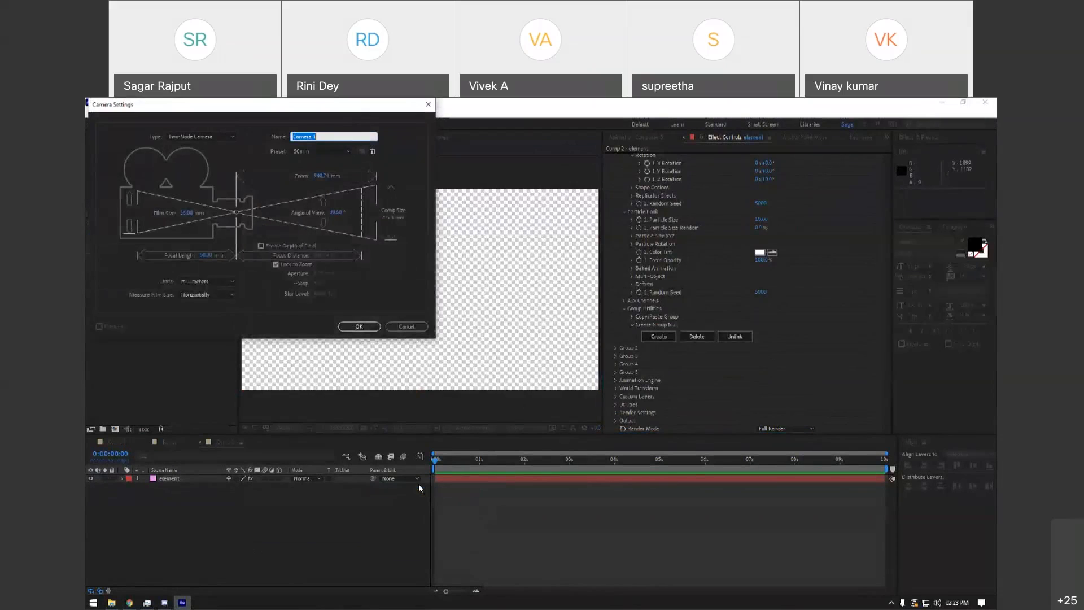
click(307, 247)
click(364, 332)
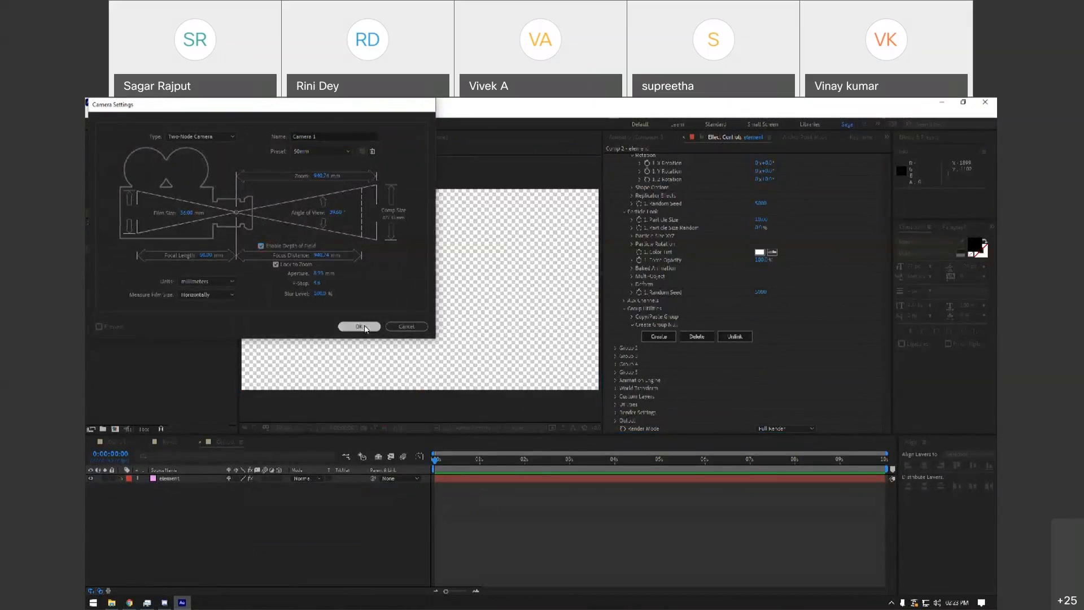
Orbit and move the camera in for a larger, angled view of the watch, with preview resolution set to Third.
click(163, 124)
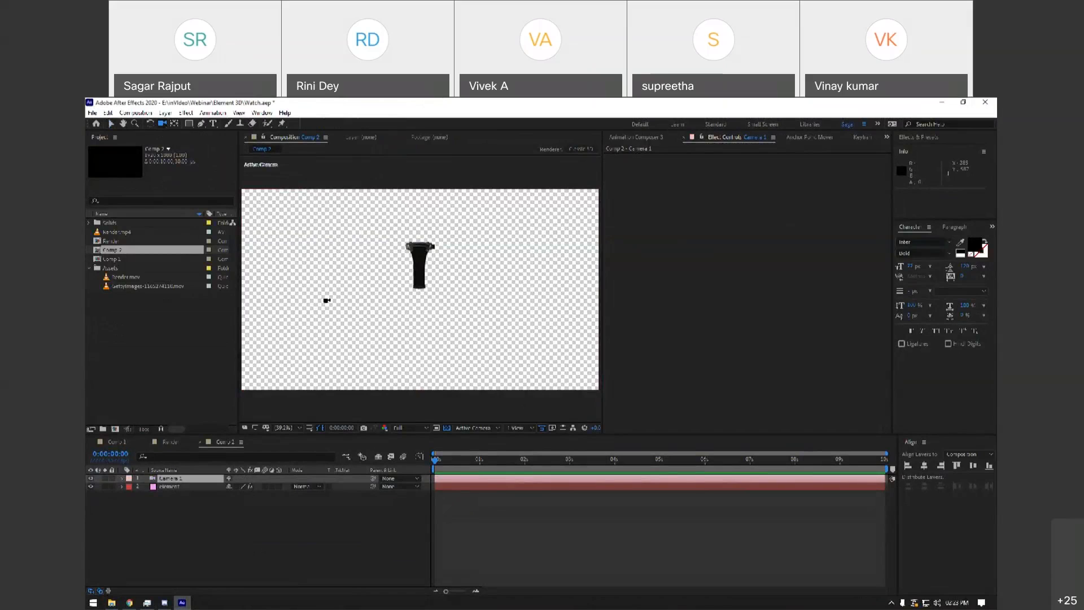
click(419, 273)
mouse_move(419, 273)
mouse_down()
mouse_move(387, 295)
mouse_move(424, 284)
mouse_move(411, 267)
mouse_move(422, 279)
mouse_up()
click(401, 427)
click(404, 478)
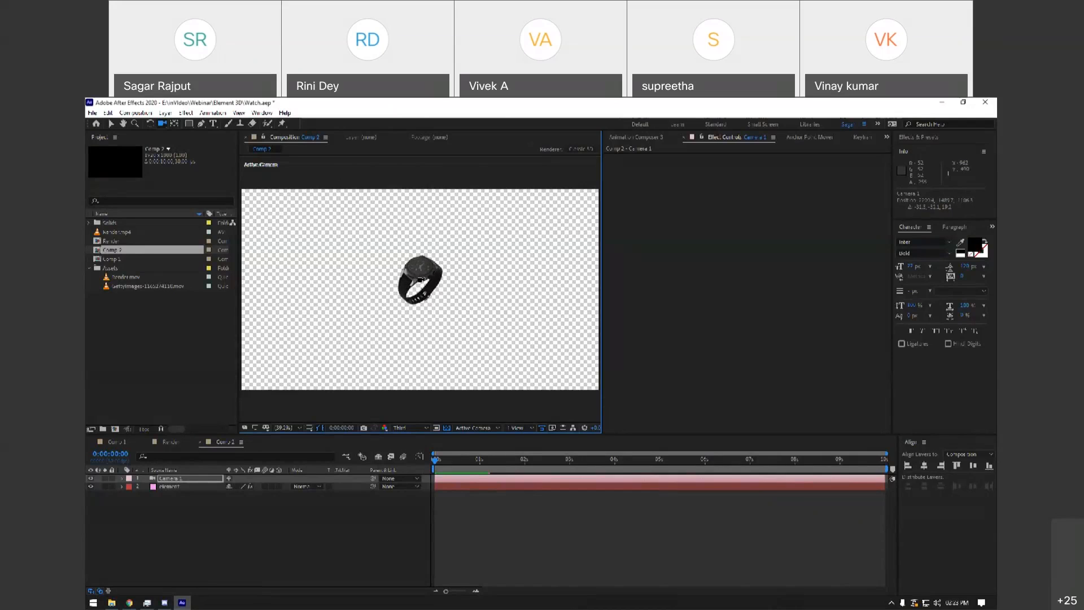
drag(420, 280, 540, 260)
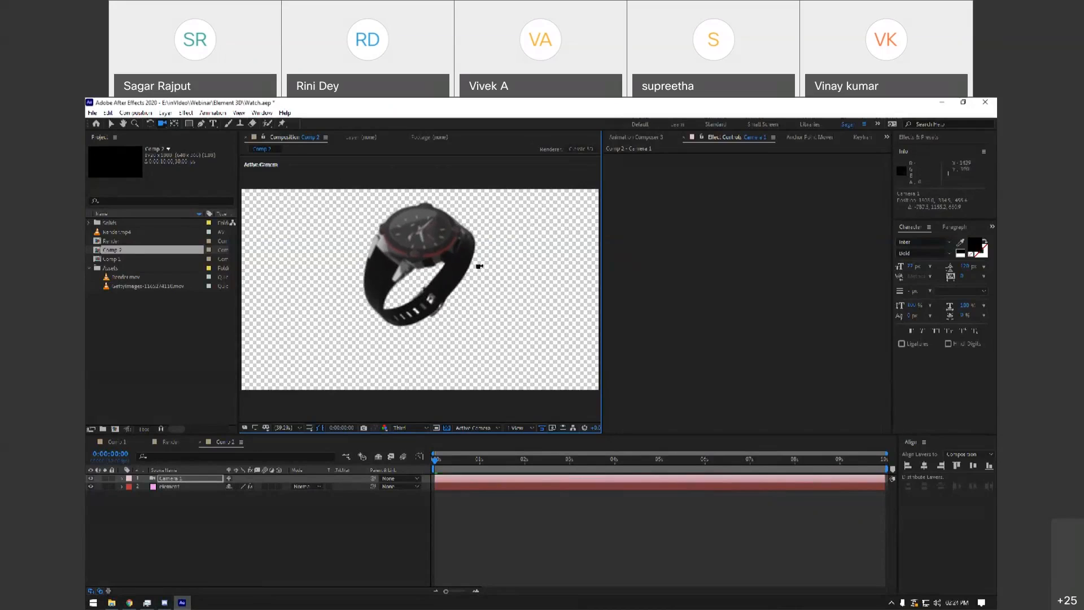
drag(434, 273, 443, 444)
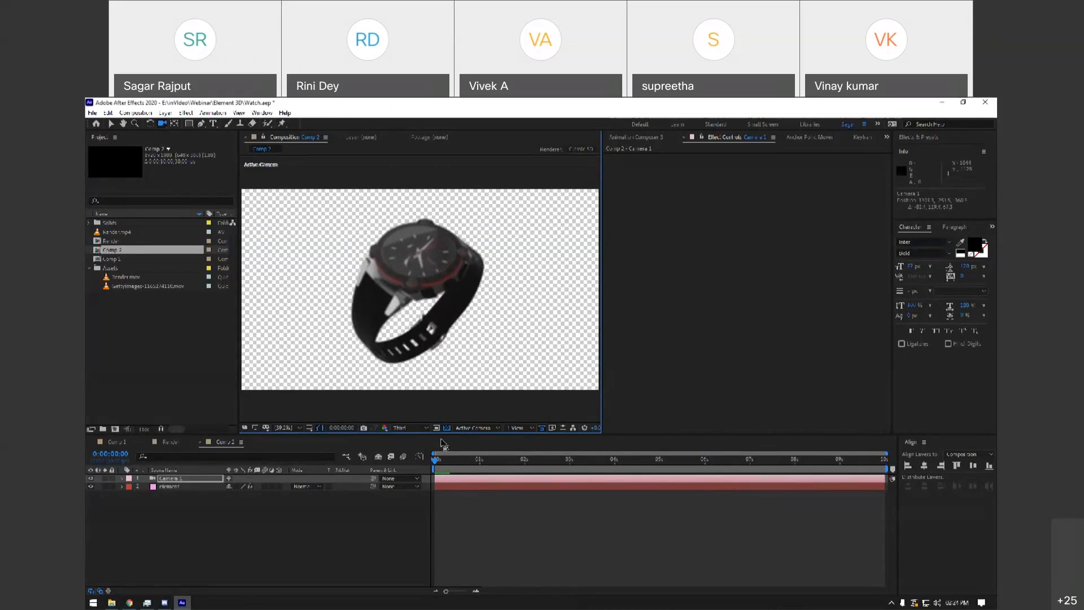
Switch the view to Left and reduce Camera 1's Focus Distance to about 773 pixels in its Camera Options.
click(122, 478)
click(130, 495)
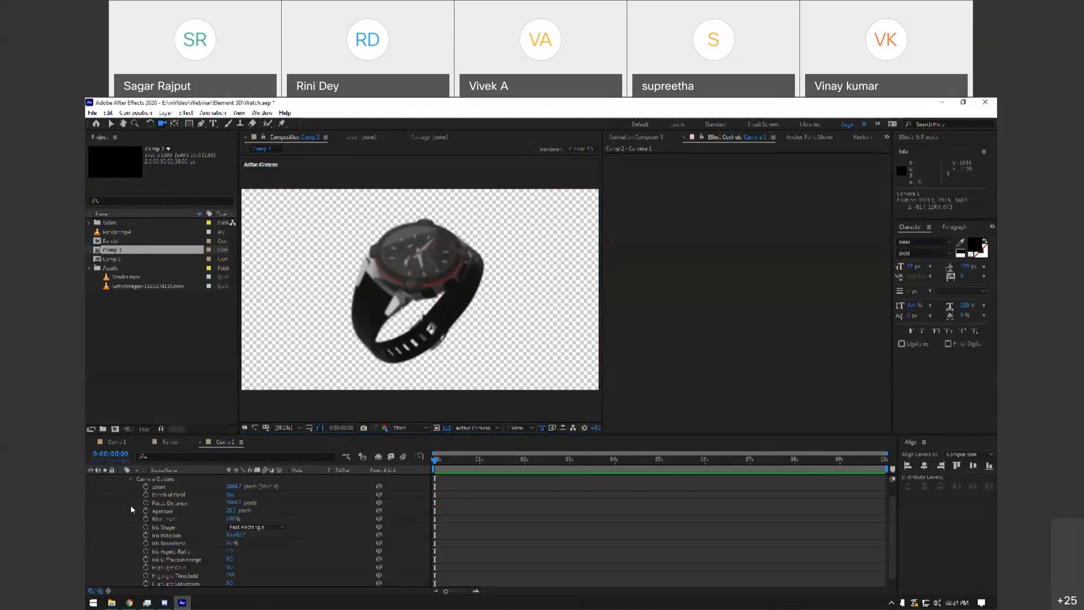
click(484, 432)
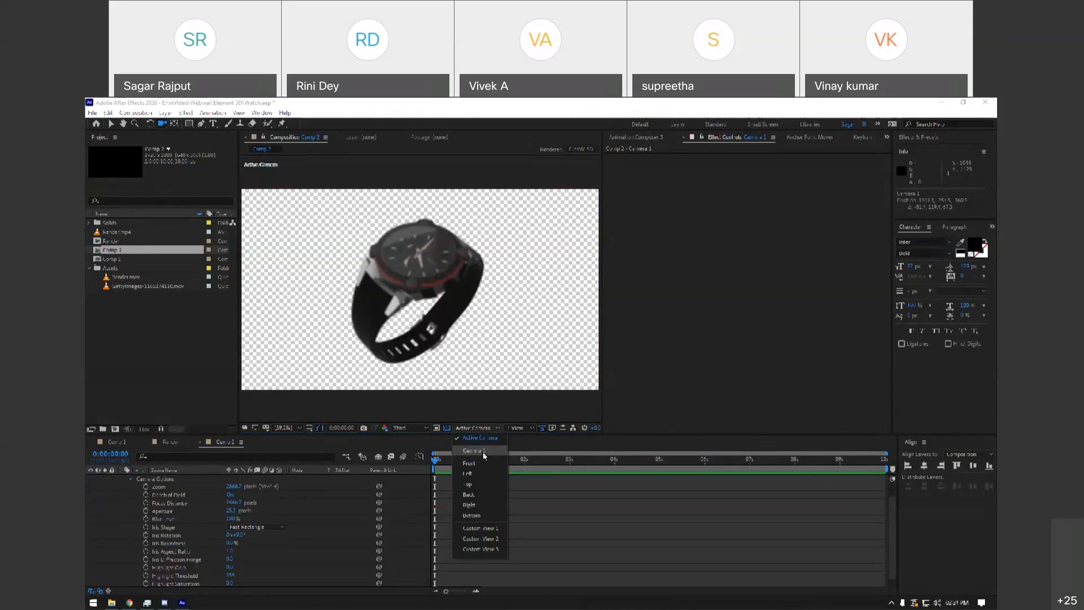
click(475, 469)
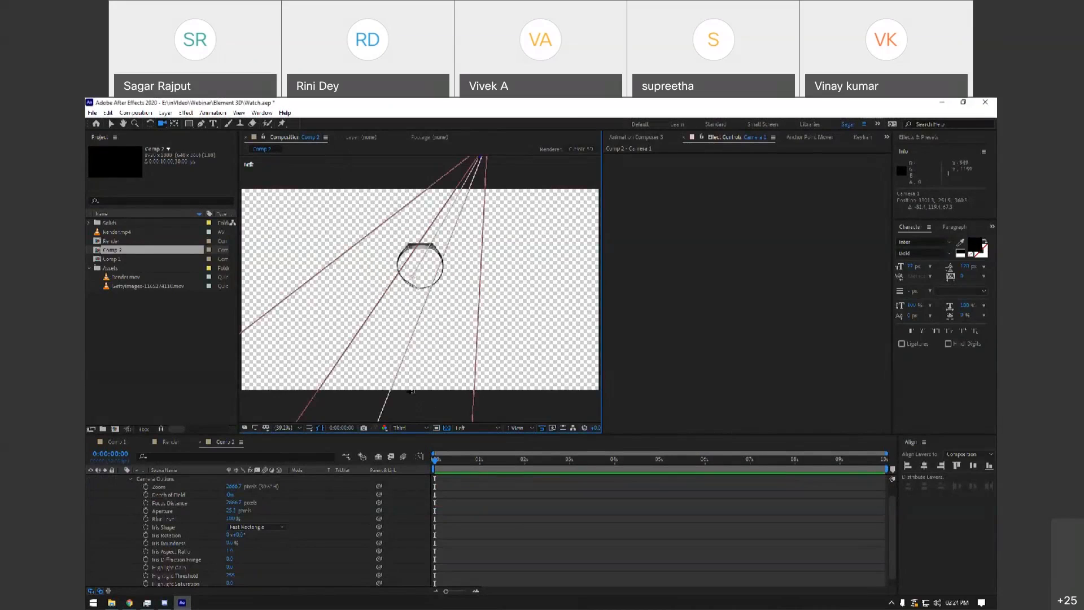
click(174, 503)
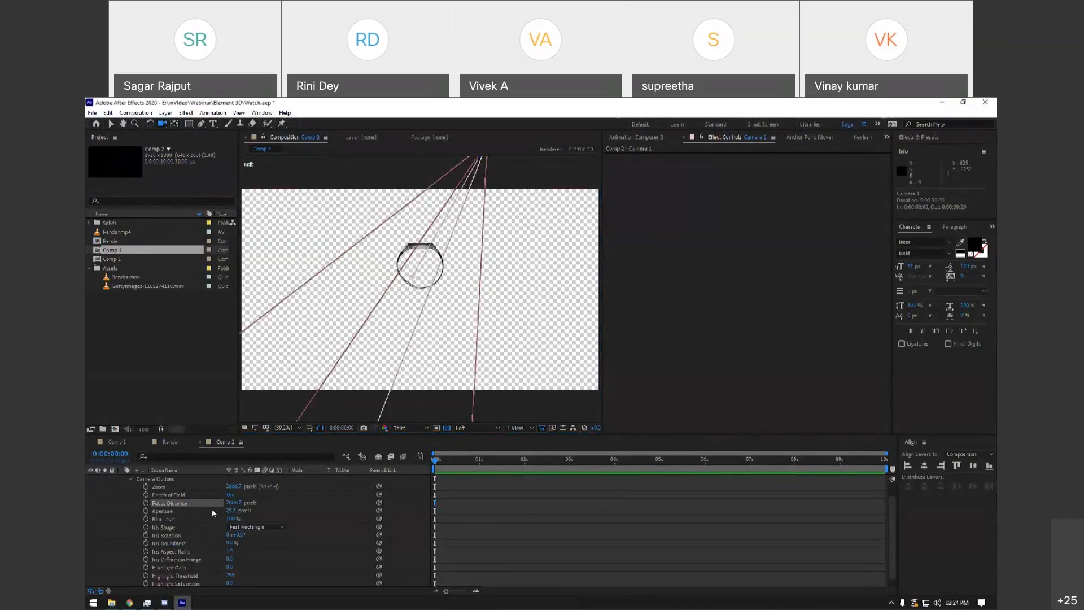
drag(232, 504, 325, 496)
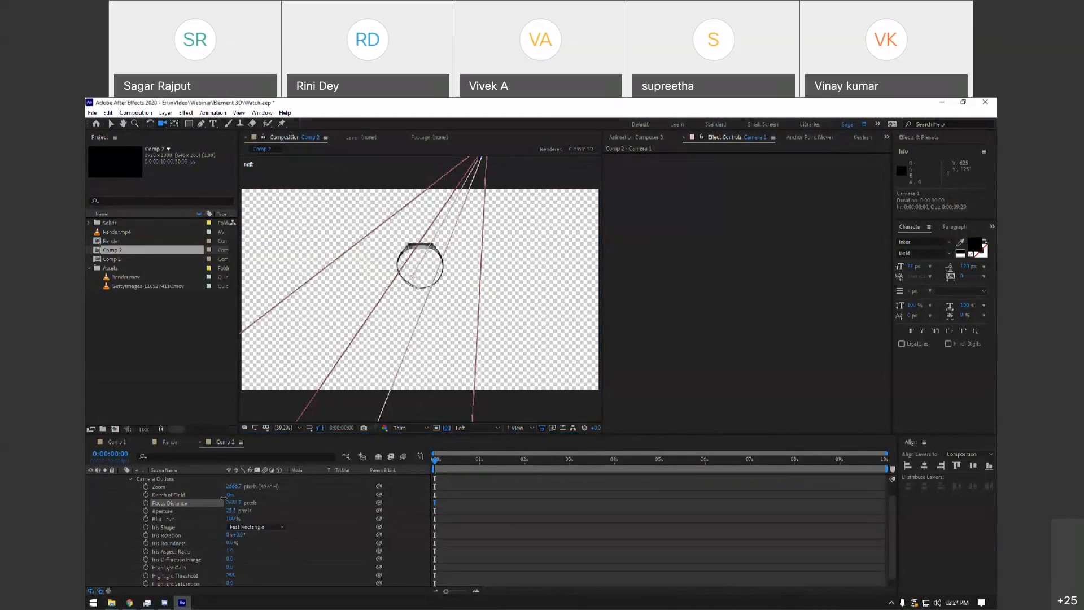
drag(239, 503, 87, 498)
drag(233, 503, 175, 502)
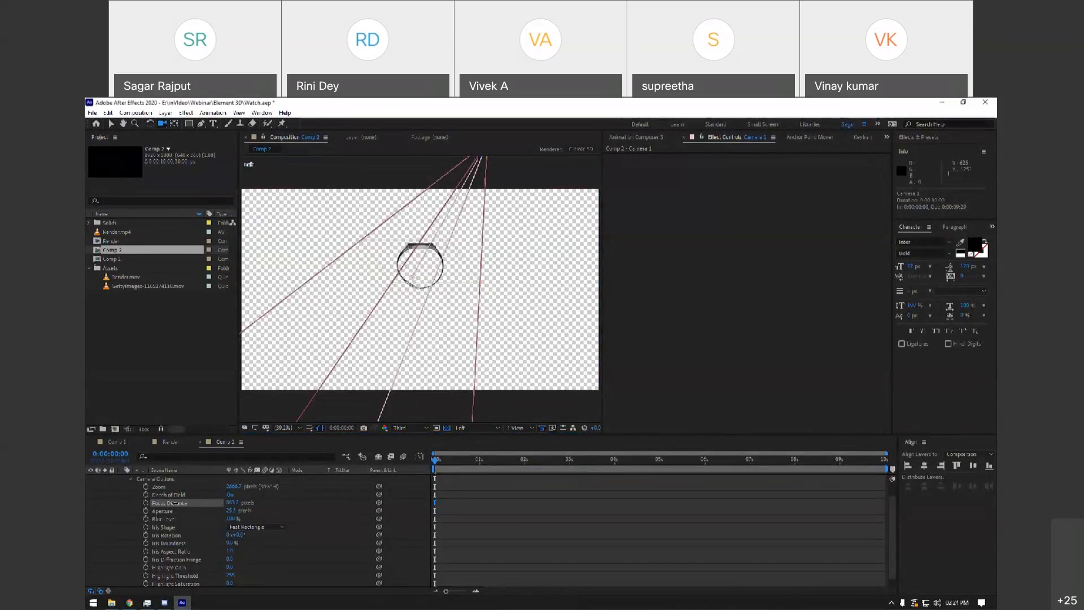
Split the composition into two views and set the second one to Active Camera to check the watch's focus.
click(519, 427)
click(531, 447)
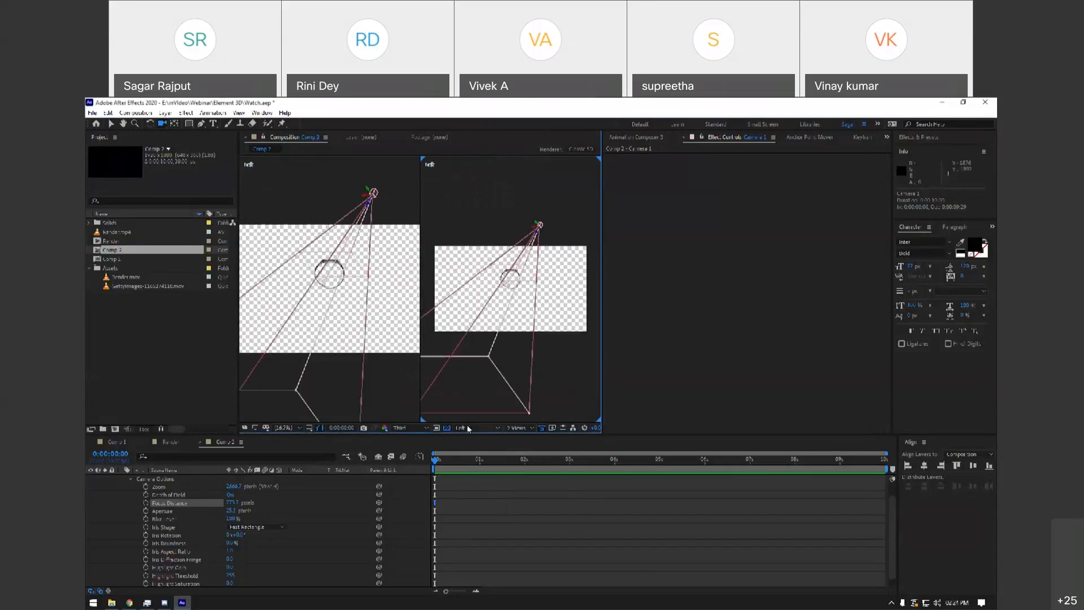
click(488, 429)
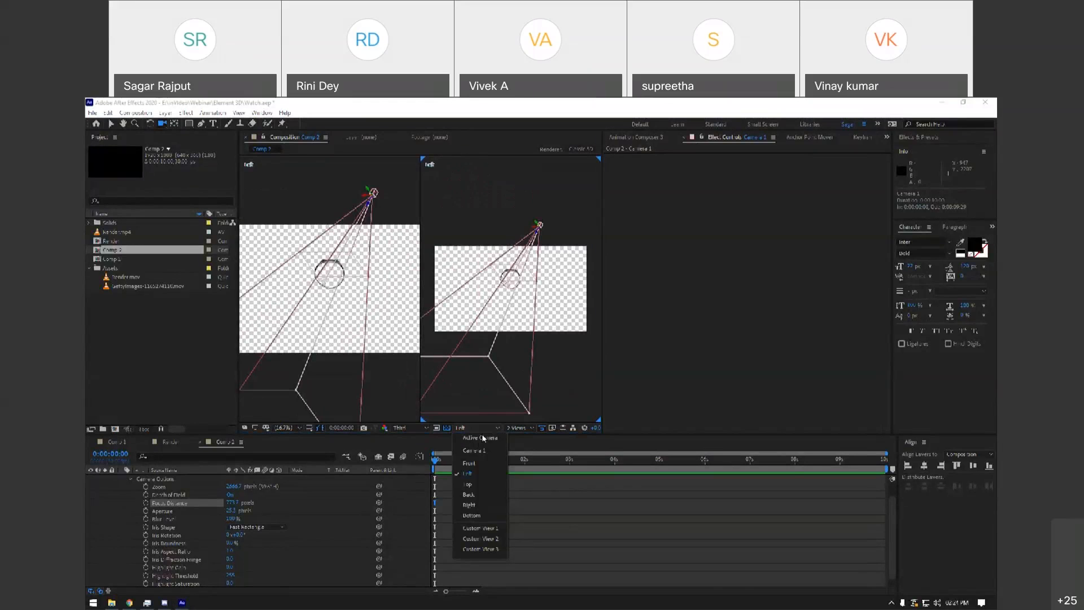
click(479, 439)
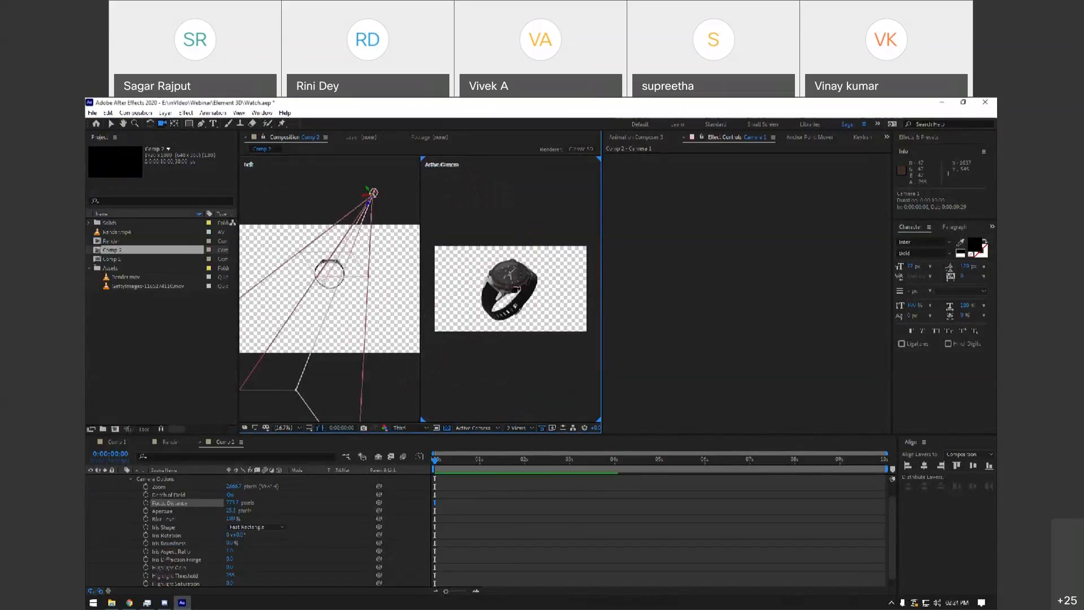
Return to a single Active Camera view at Full resolution, widen the composition view and collapse the Camera Options.
click(519, 427)
click(522, 451)
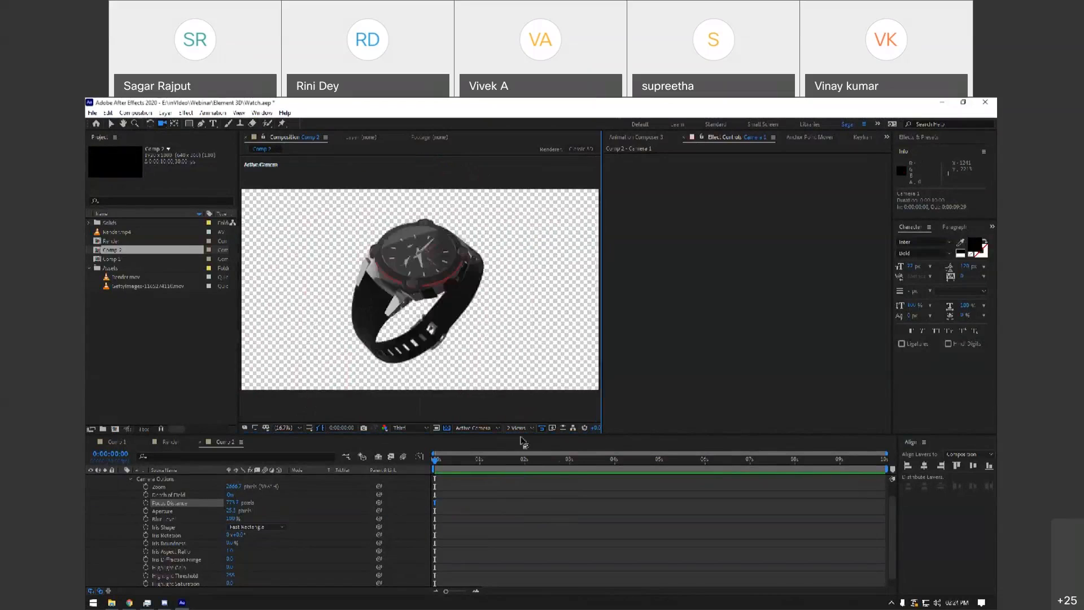
click(406, 427)
click(415, 442)
drag(603, 282, 666, 281)
click(131, 479)
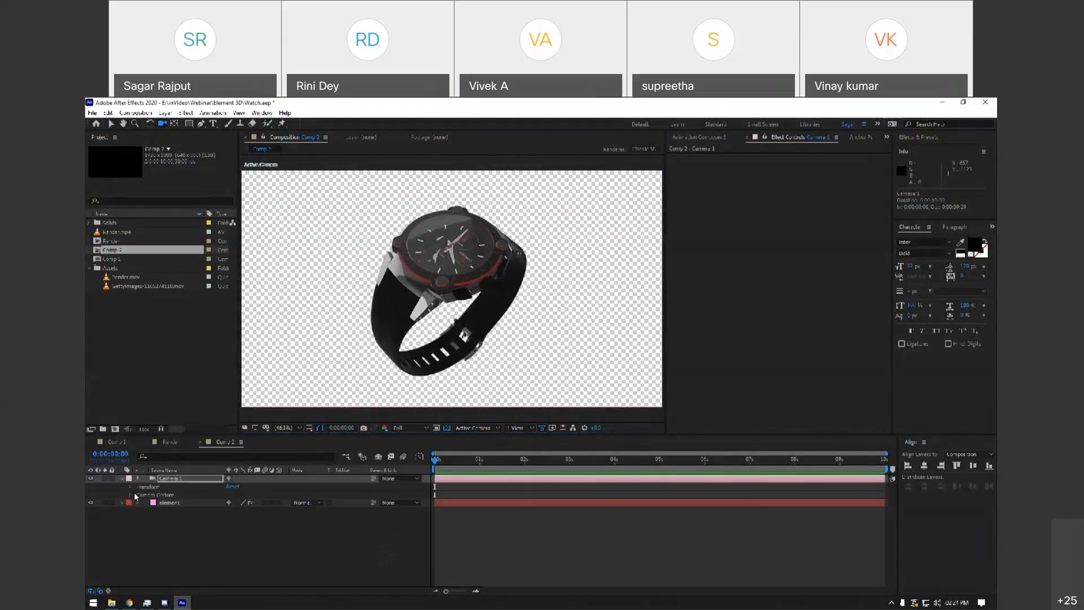
Reposition the camera for a lower close-up of the watch face, with preview resolution set to Third.
drag(162, 124, 182, 125)
drag(452, 264, 506, 346)
click(418, 428)
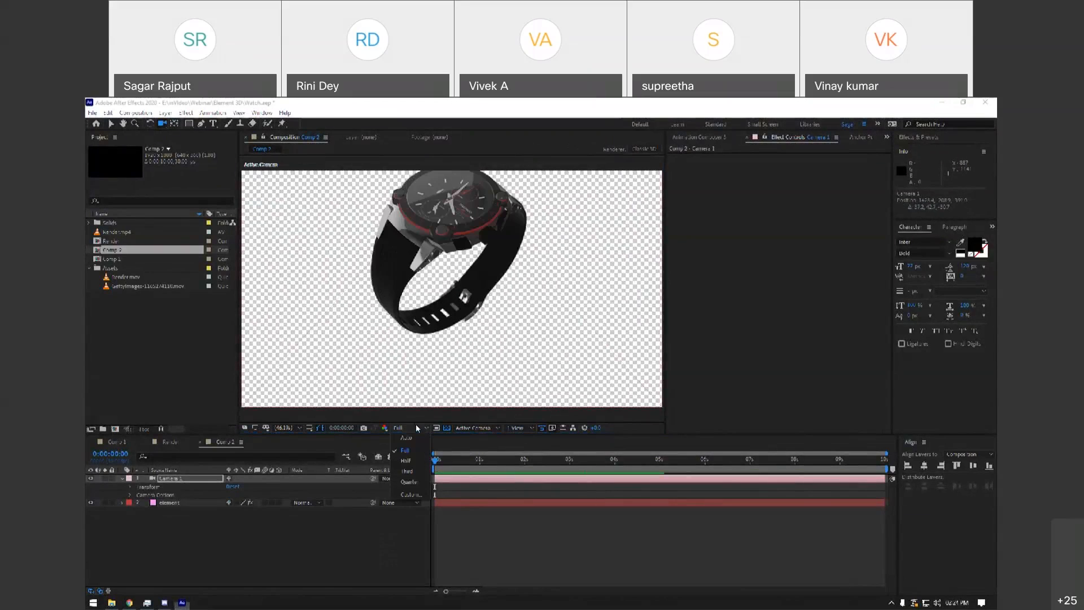
click(406, 471)
drag(474, 271, 498, 322)
drag(487, 278, 497, 308)
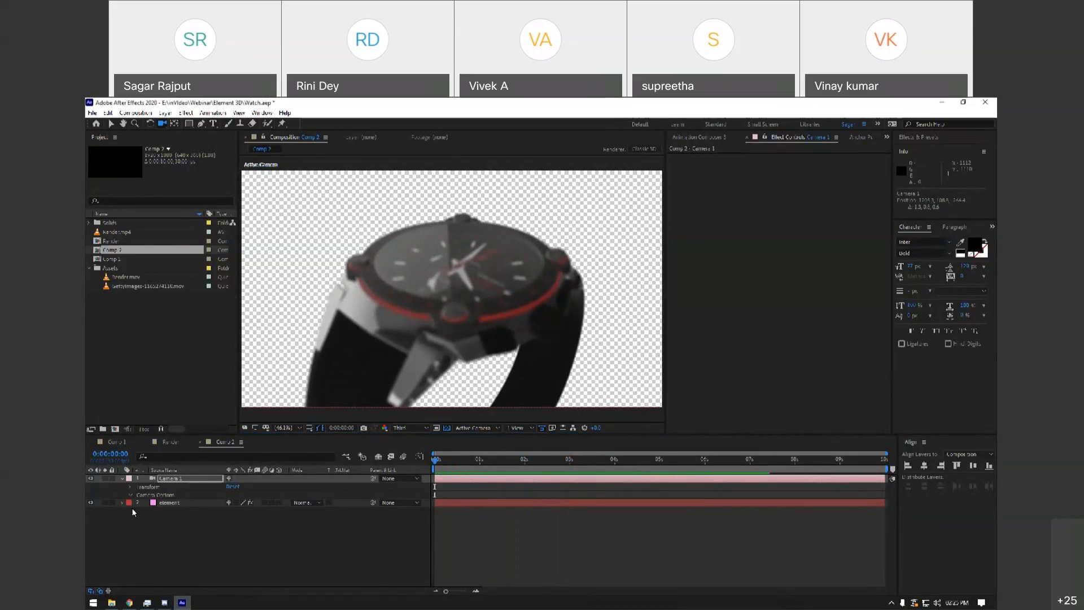
Turn off Depth of Field for Camera 1 and collapse its Camera Options.
click(230, 494)
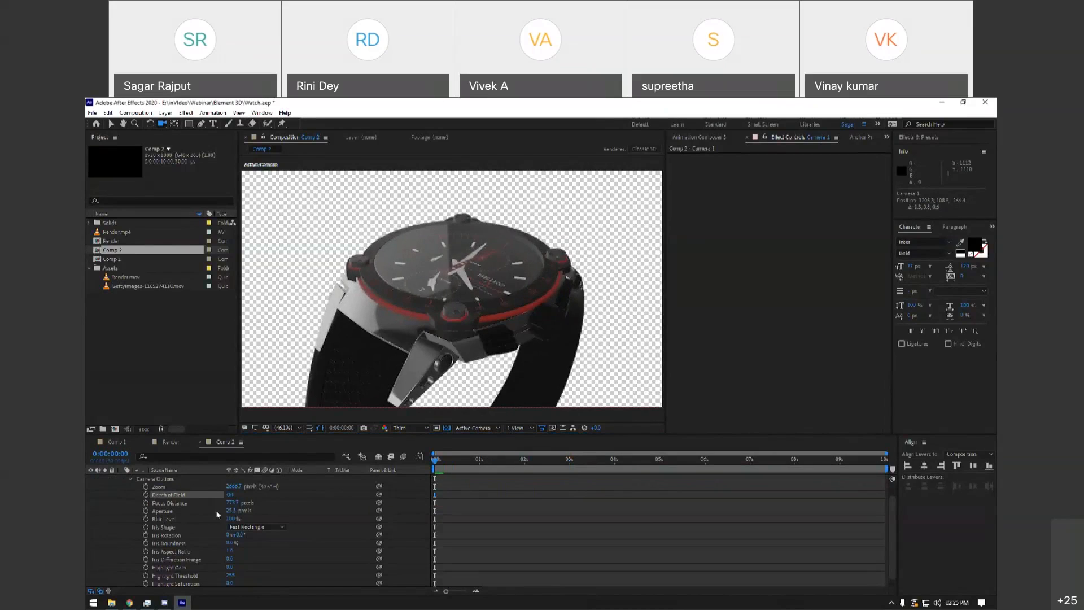
click(129, 479)
click(129, 487)
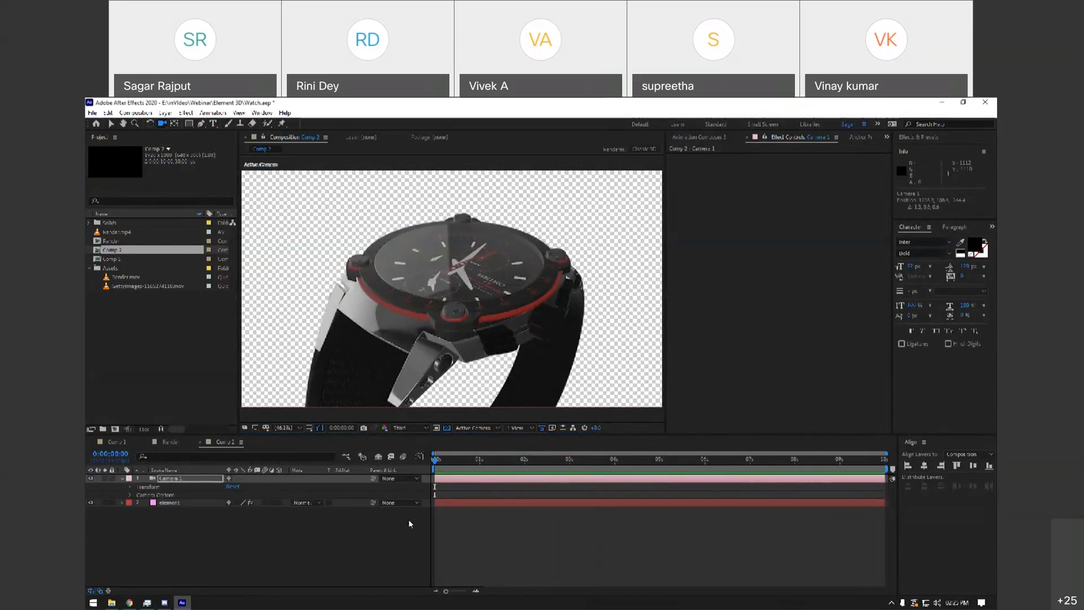
Set the composition's duration to 5 seconds.
right_click(385, 544)
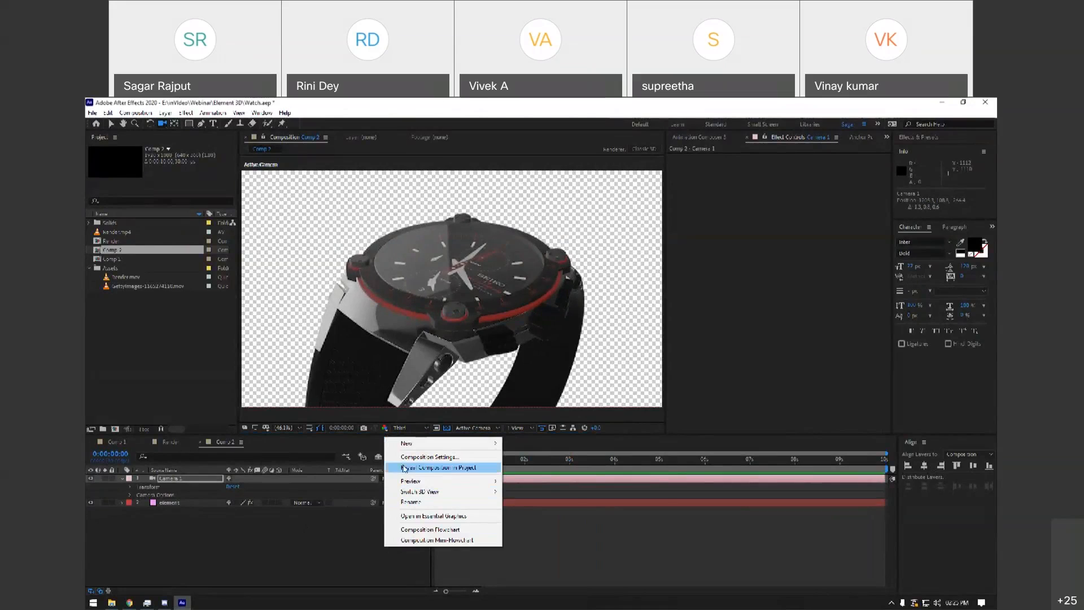
click(404, 457)
click(526, 339)
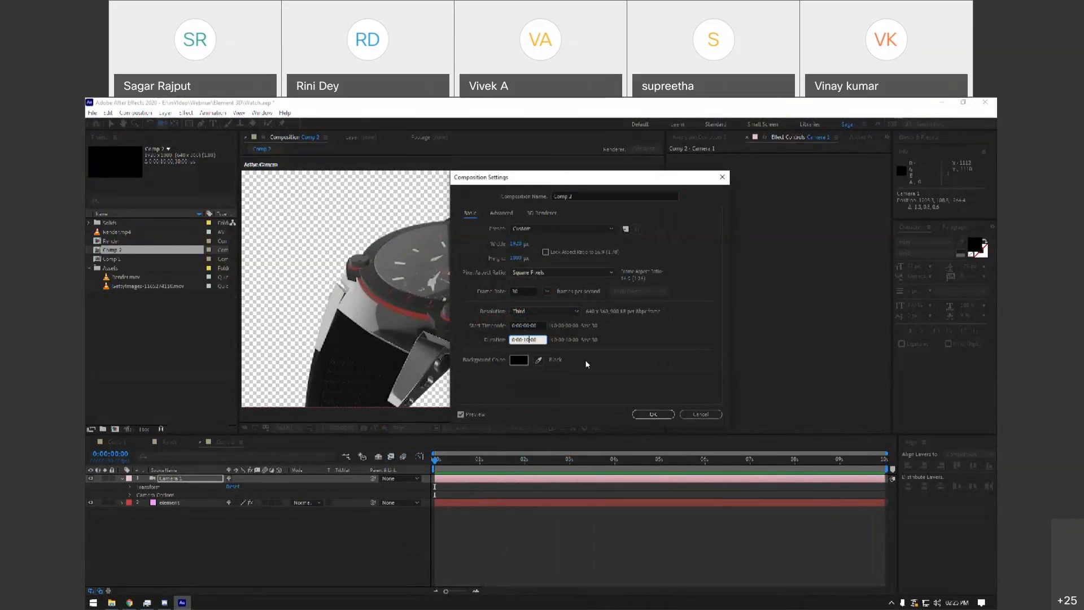
key(Return)
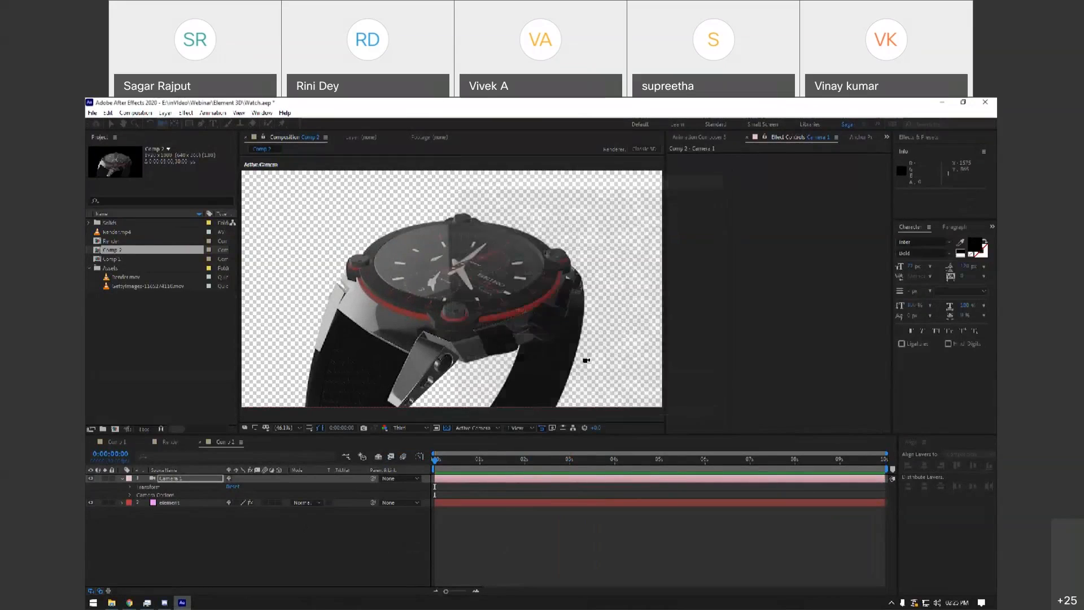
drag(788, 460, 713, 456)
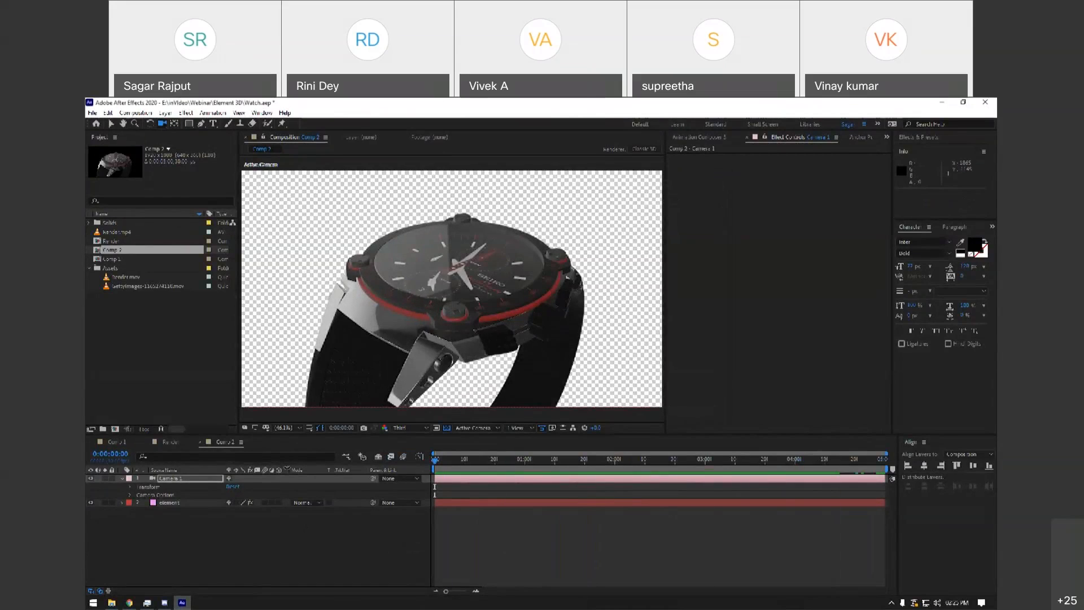
Reveal Camera 1's Camera Options and move the playhead to the end of the composition at 0:00:04:29.
click(455, 472)
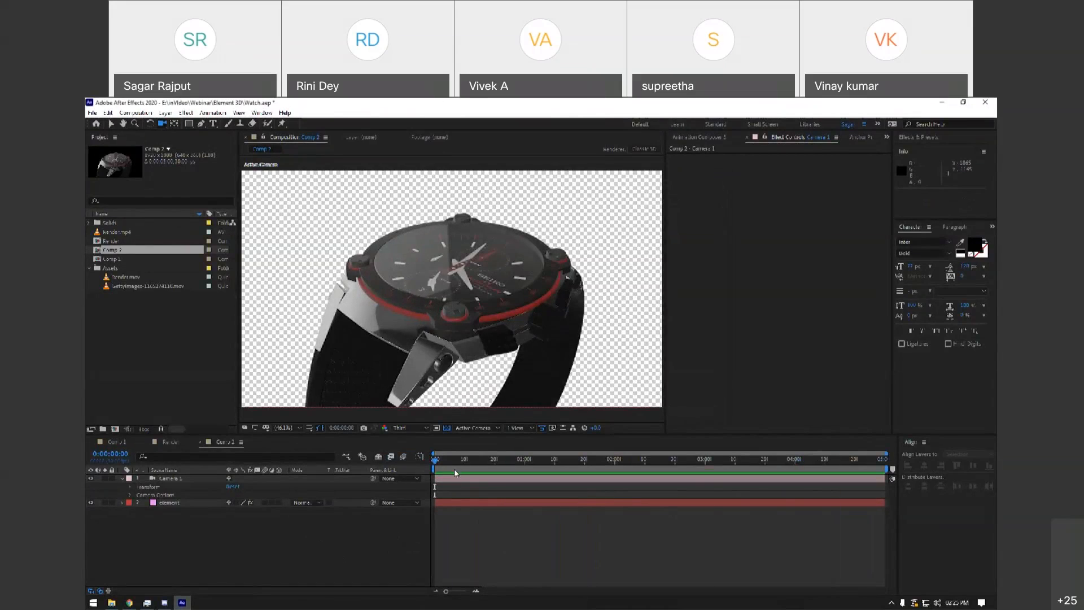
click(131, 495)
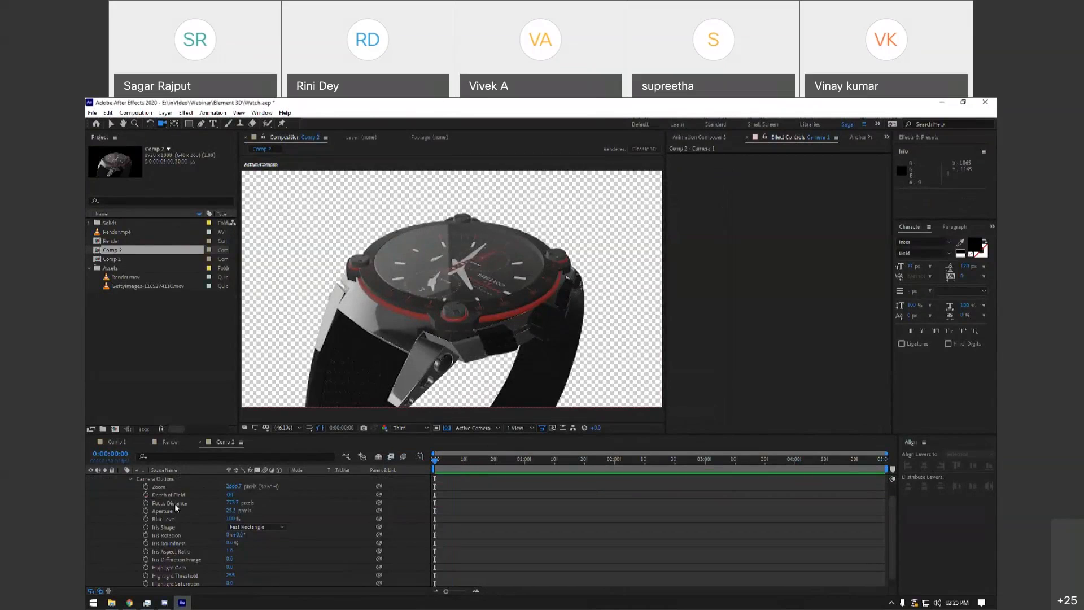
scroll(176, 507, up, 2)
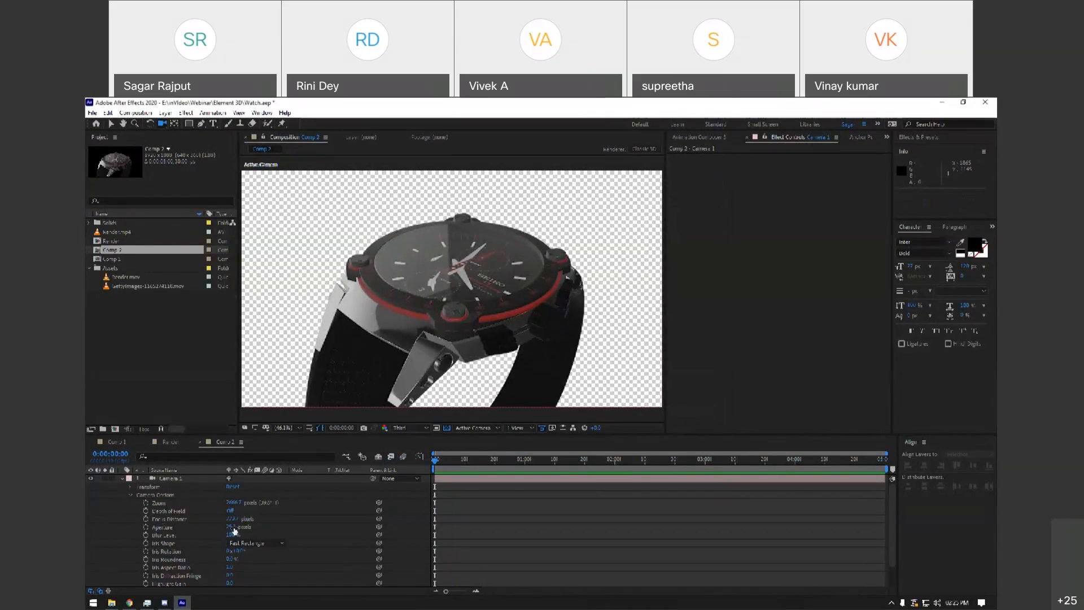
drag(624, 471, 909, 470)
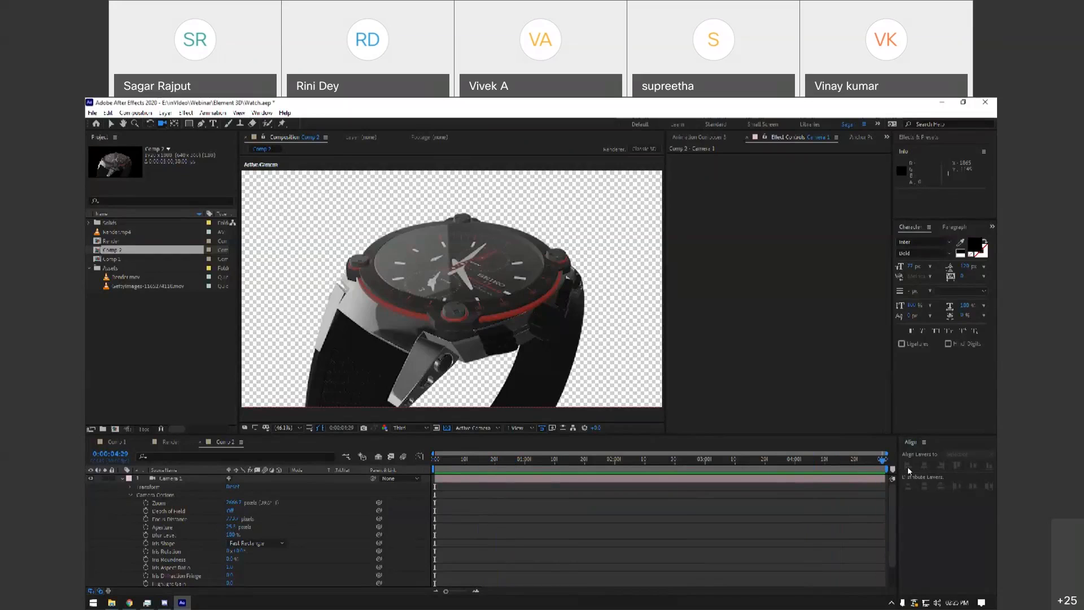
Fit the preview to the viewer and add a Position keyframe to Camera 1 at 0:00:04:29.
scroll(495, 325, up, 1)
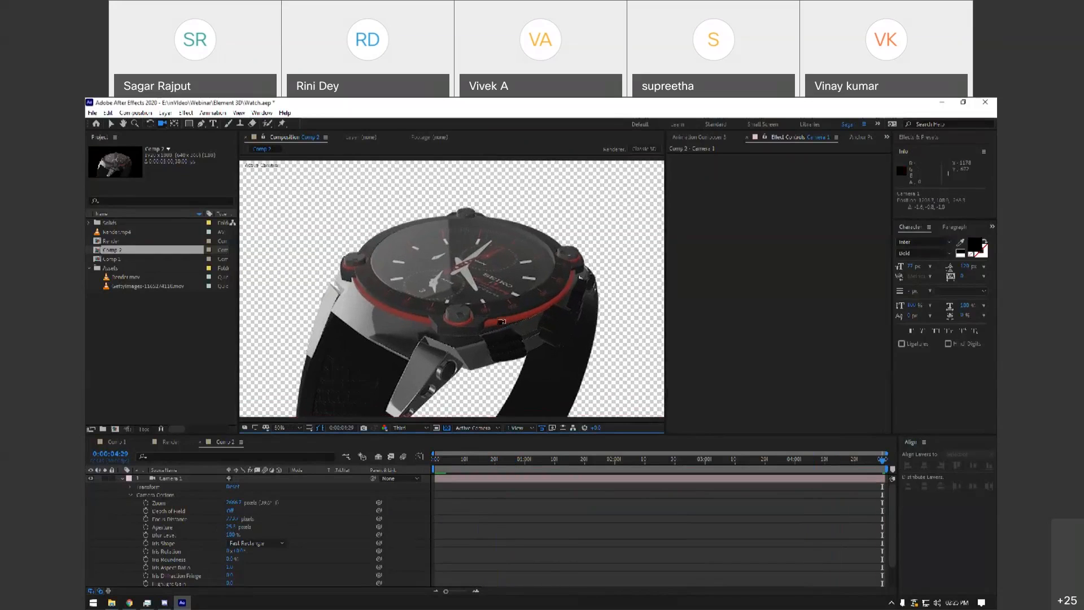
click(282, 428)
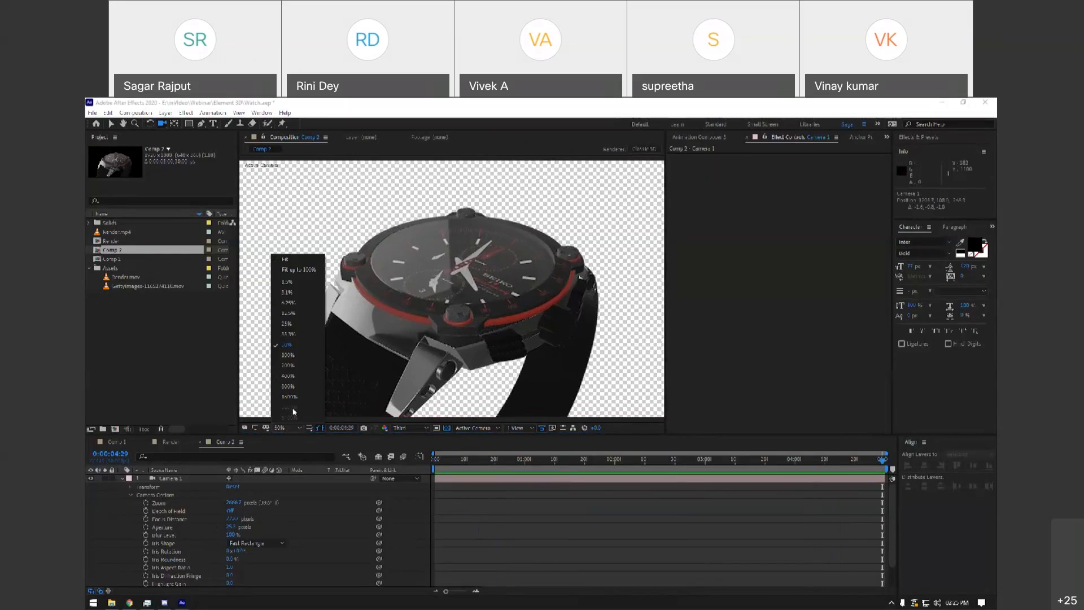
click(296, 261)
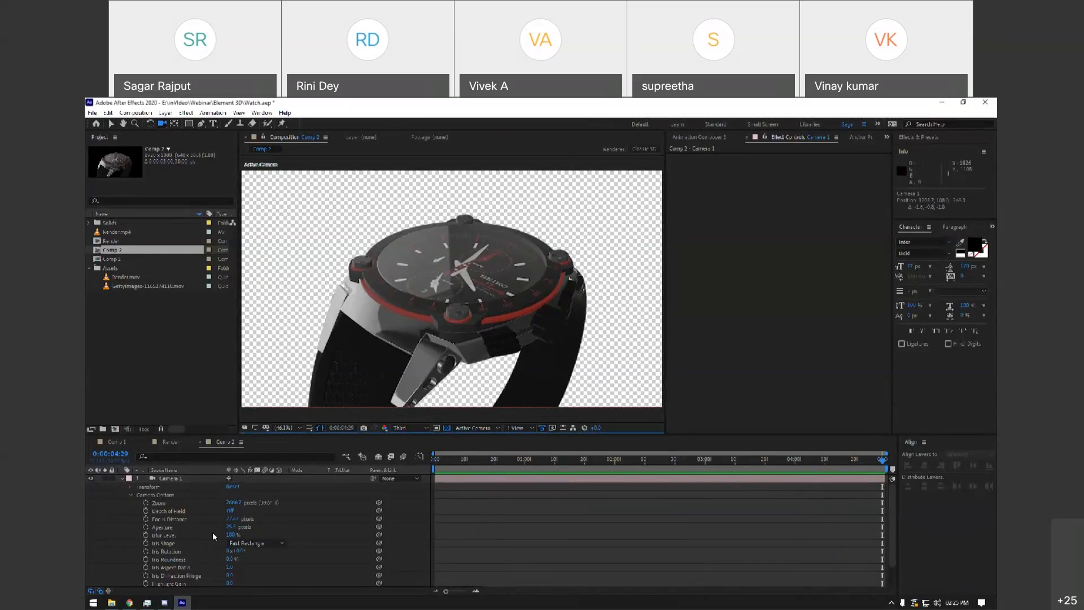
click(130, 493)
click(130, 486)
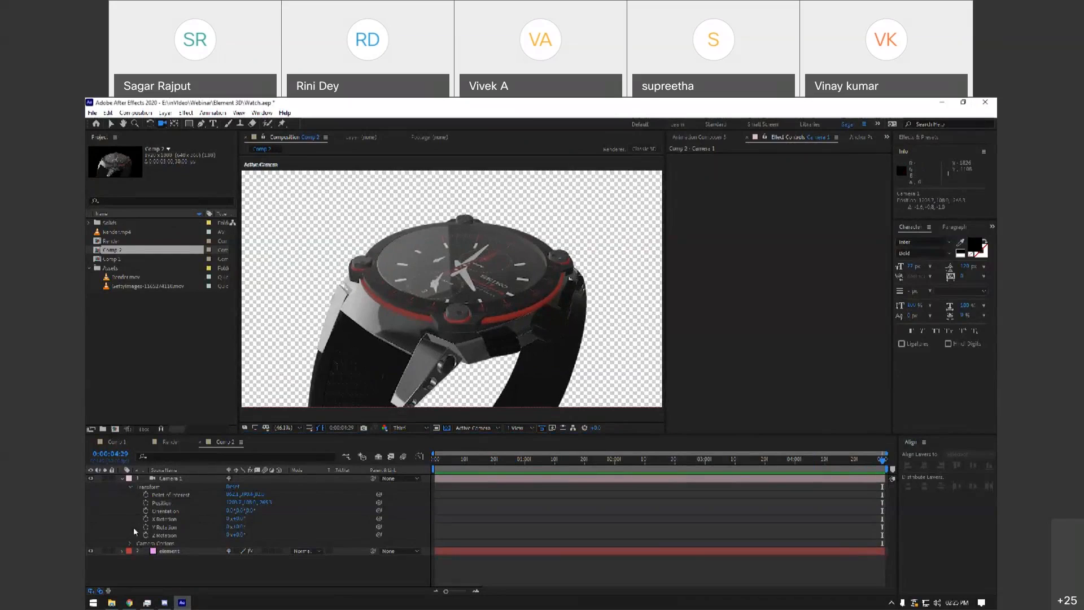
click(147, 502)
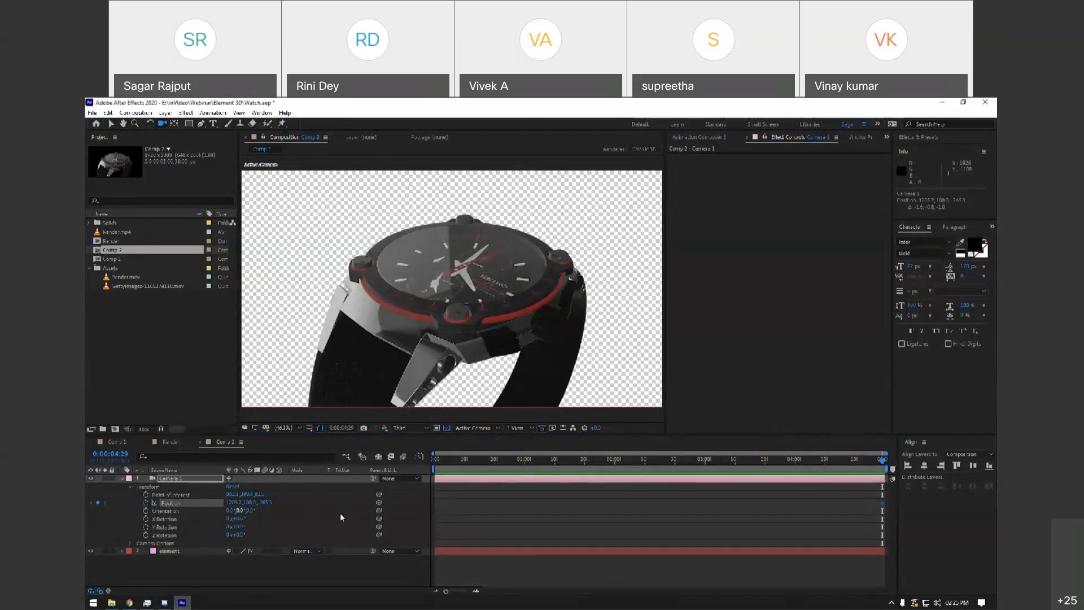
At the start of the composition, move Camera 1 to a lower view of the watch case and strap, and scrub through the move.
click(734, 458)
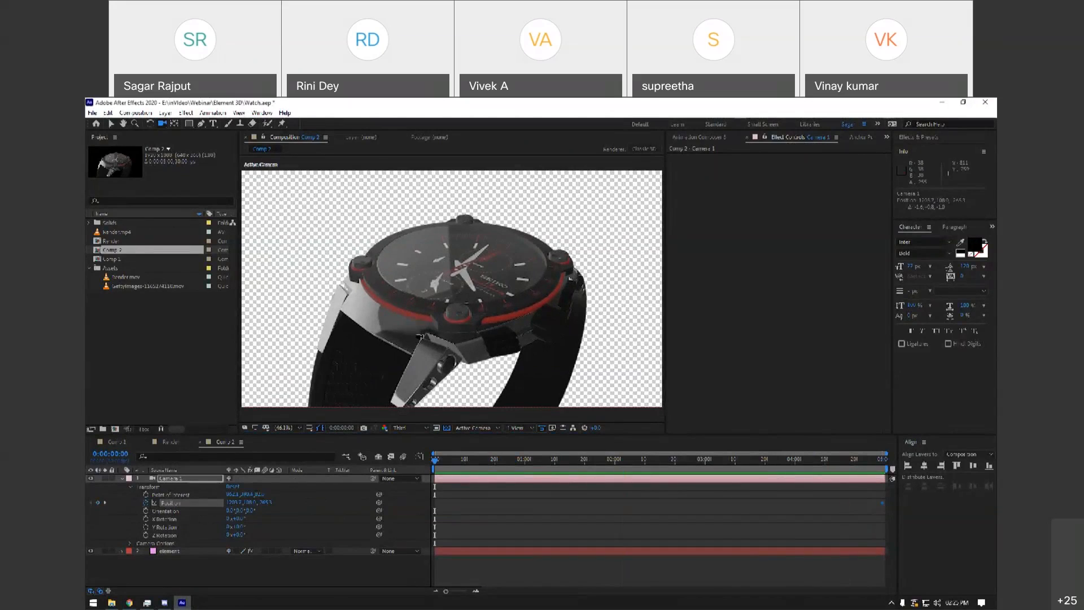
drag(470, 347, 469, 284)
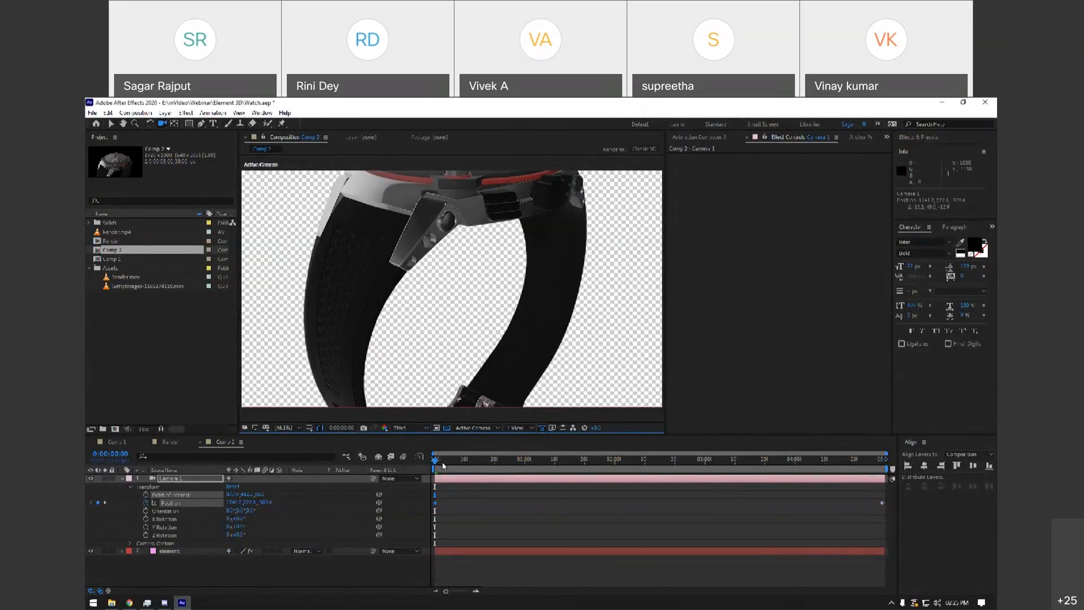
drag(443, 466, 980, 473)
key(Home)
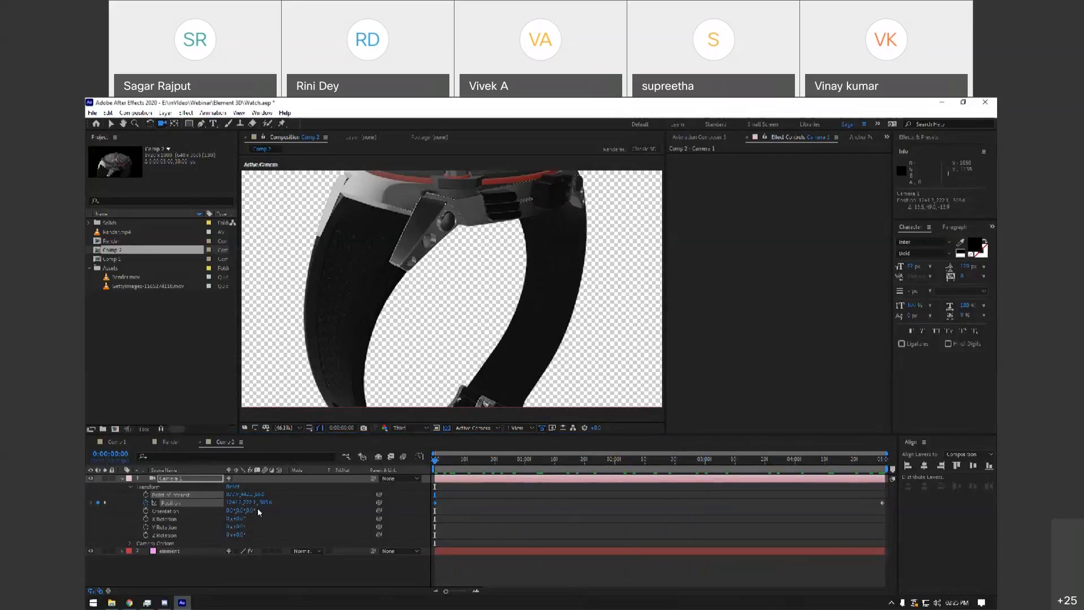
Try changing Camera 1's Y Rotation, undoing each change, and view the Render composition for comparison.
mouse_move(235, 518)
mouse_down()
mouse_move(248, 517)
mouse_move(245, 528)
mouse_up()
key(ctrl+z)
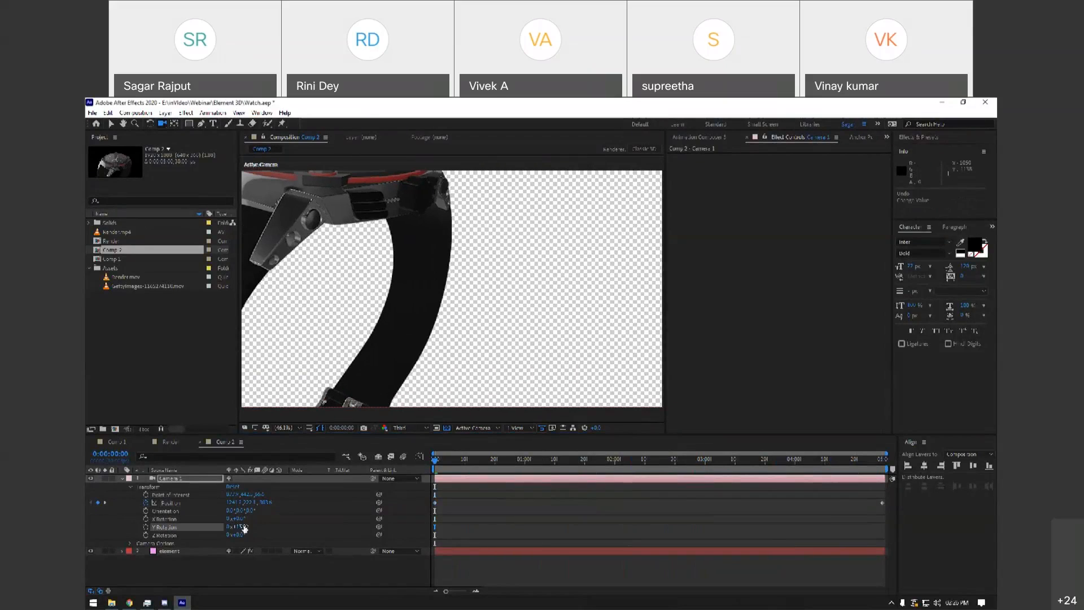
click(170, 442)
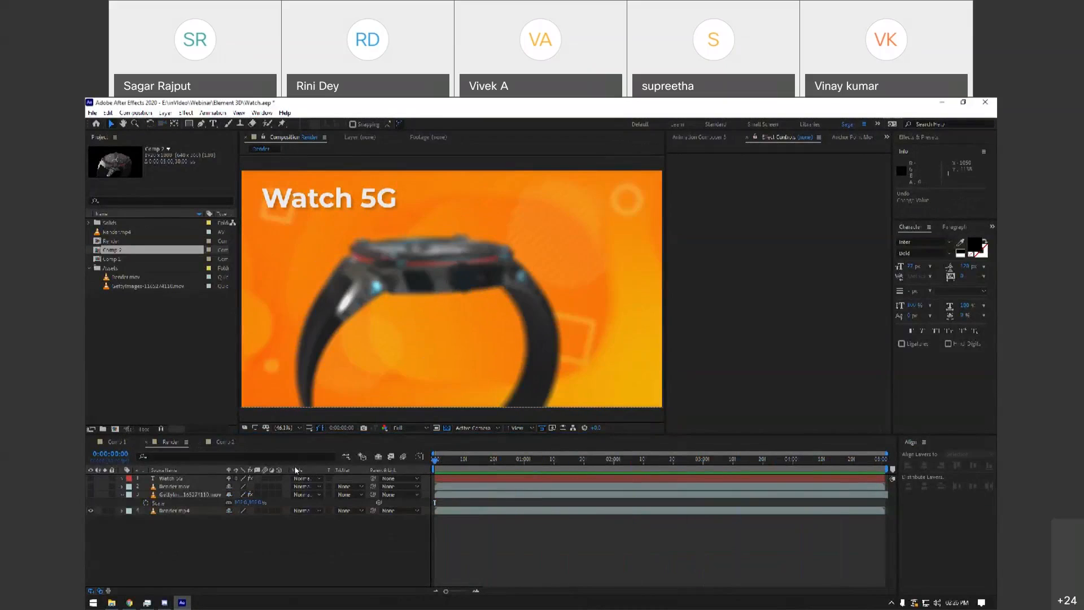
click(225, 441)
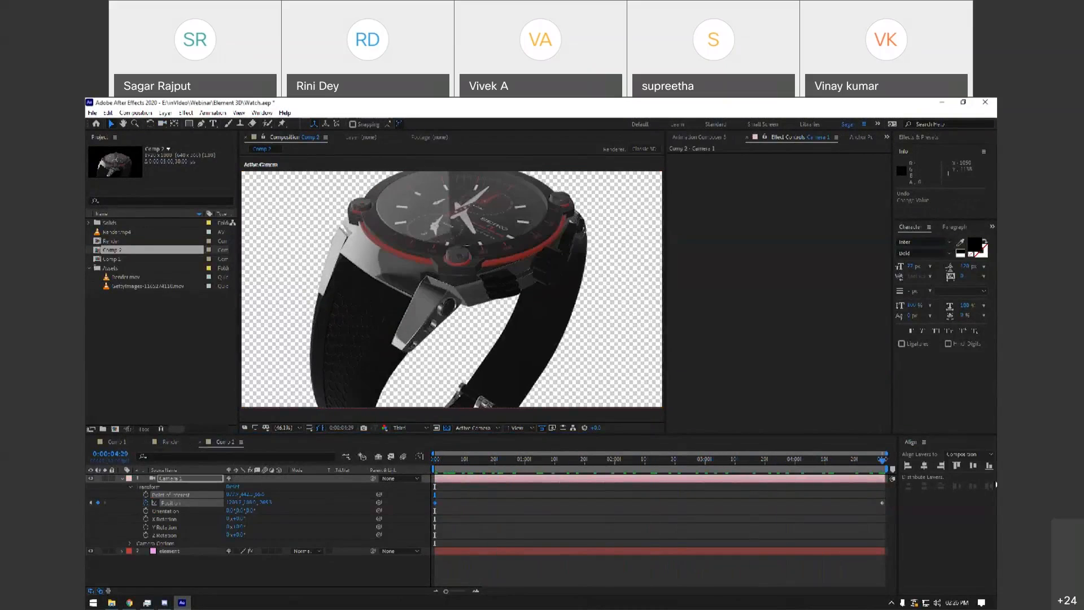
drag(236, 527, 242, 528)
key(ctrl+z)
Reframe Camera 1 on the whole watch from a low angle at the start, and closer on the dial at 0:00:04:29.
drag(452, 346, 449, 351)
click(164, 123)
drag(416, 295, 393, 327)
drag(446, 463, 890, 454)
drag(490, 321, 547, 345)
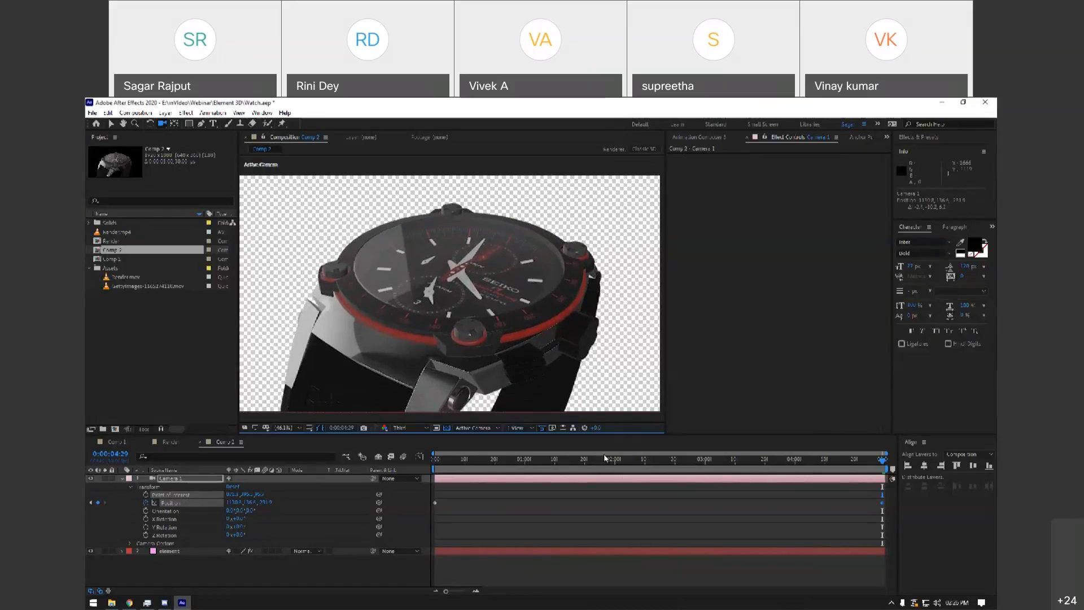
Preview the camera animation and return to the start of the composition.
key(space)
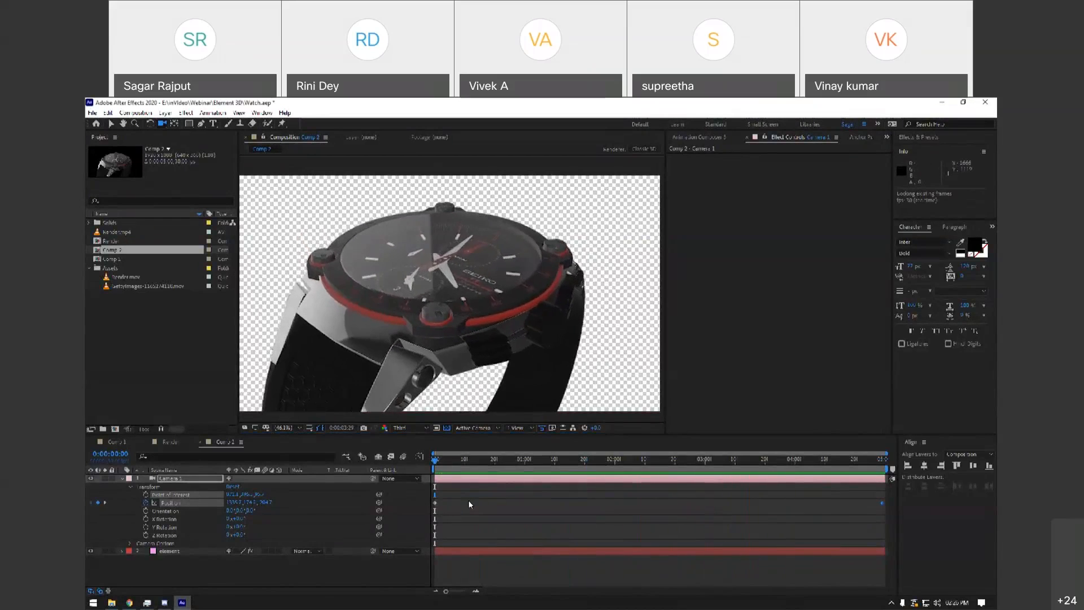
key(space)
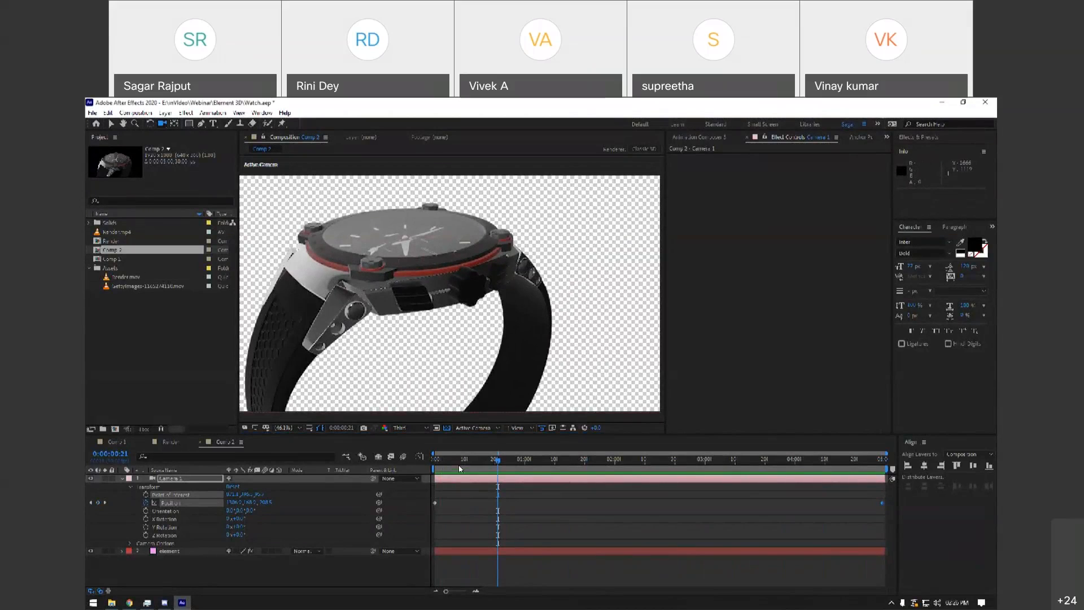
key(Home)
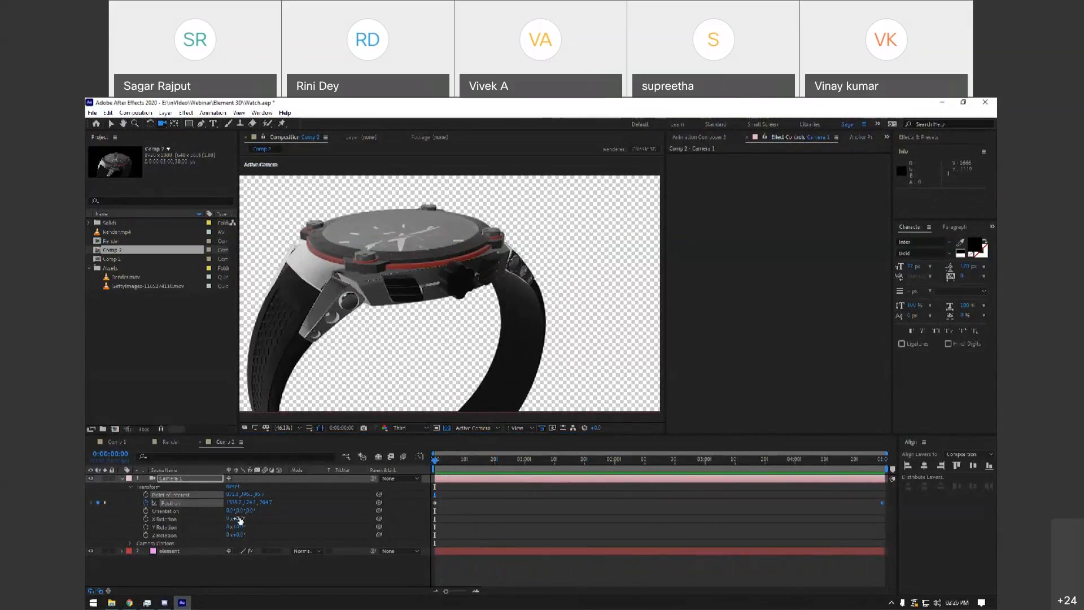
Try animating Camera 1's X Rotation between the start and 0:00:04:29, and scrub through the result.
drag(240, 519, 355, 522)
drag(447, 460, 882, 460)
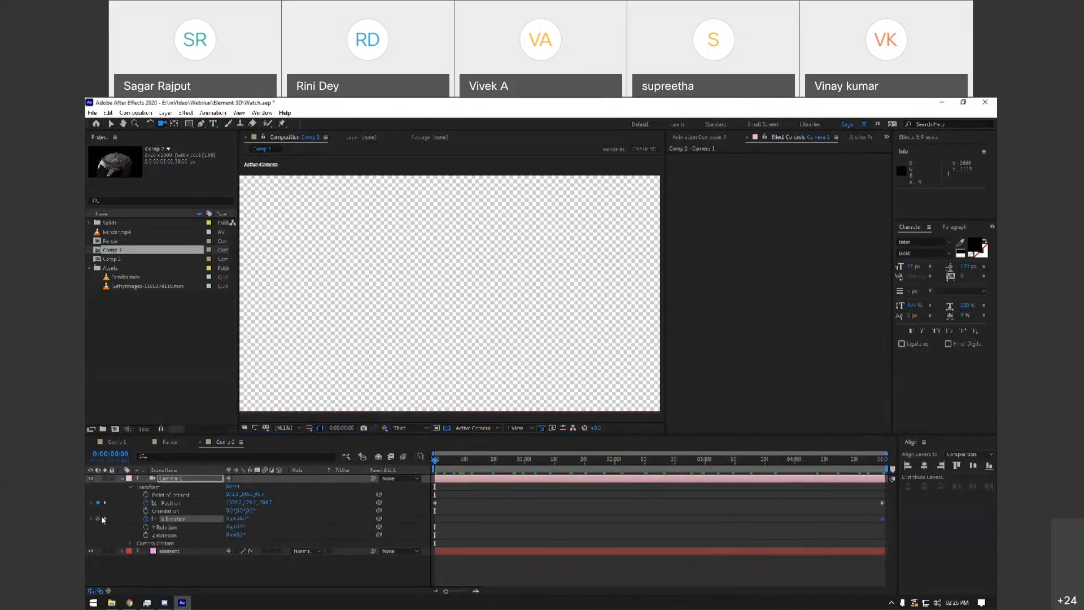
click(105, 519)
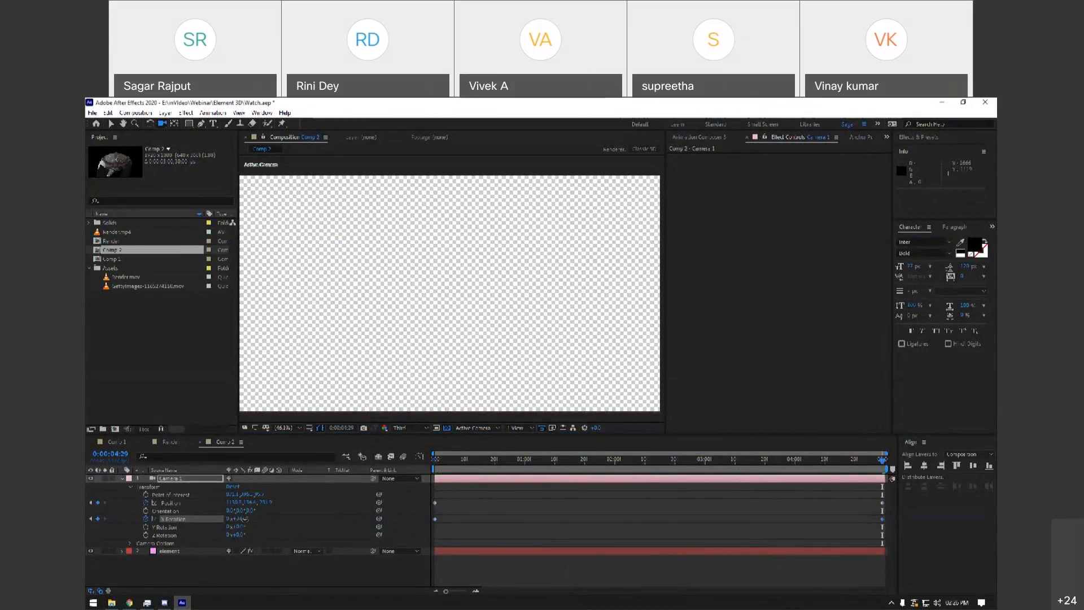
drag(244, 518, 239, 522)
key(Home)
drag(467, 473, 914, 485)
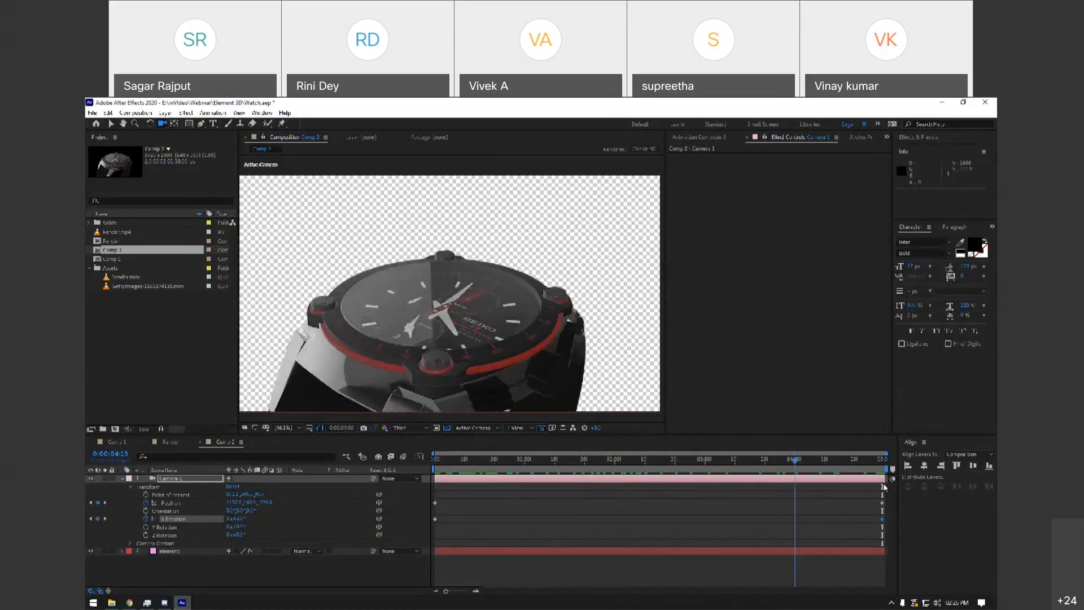
Remove Camera 1's X Rotation keyframes and set its X Rotation to 0.
click(98, 518)
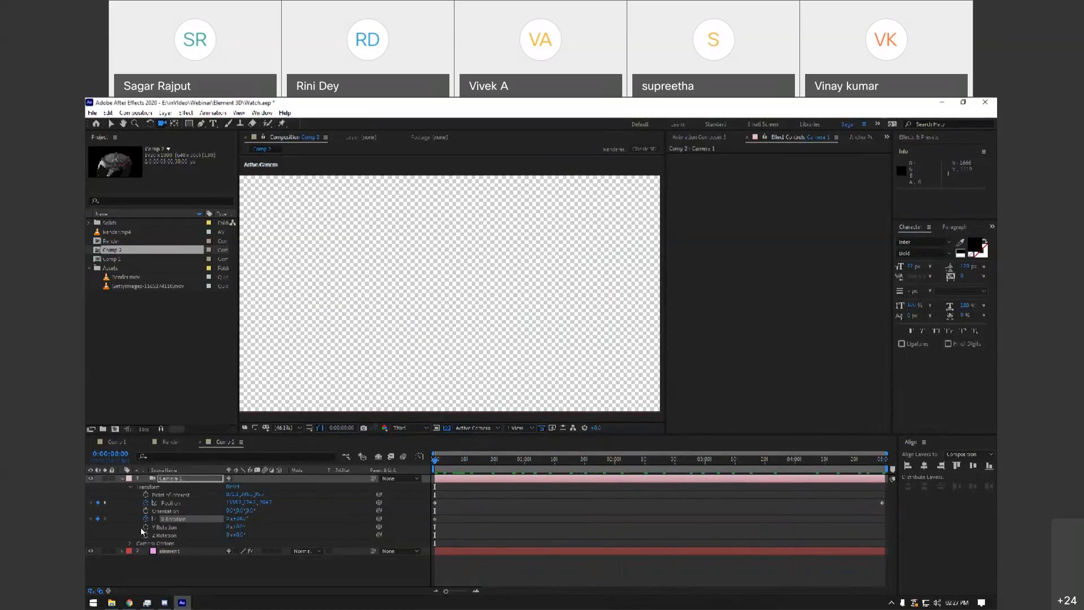
drag(446, 463, 862, 474)
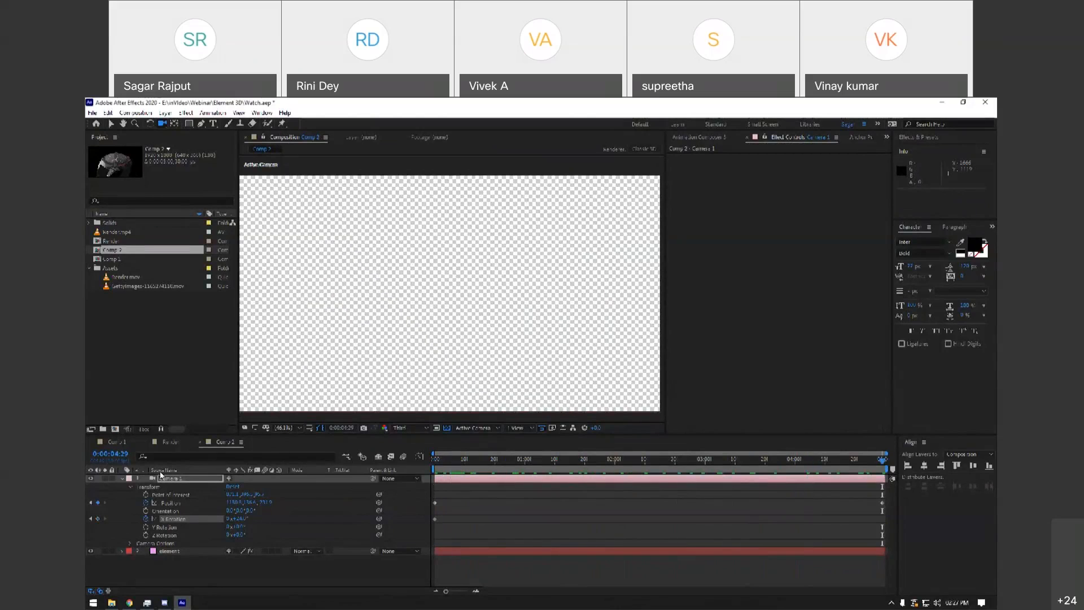
key(Home)
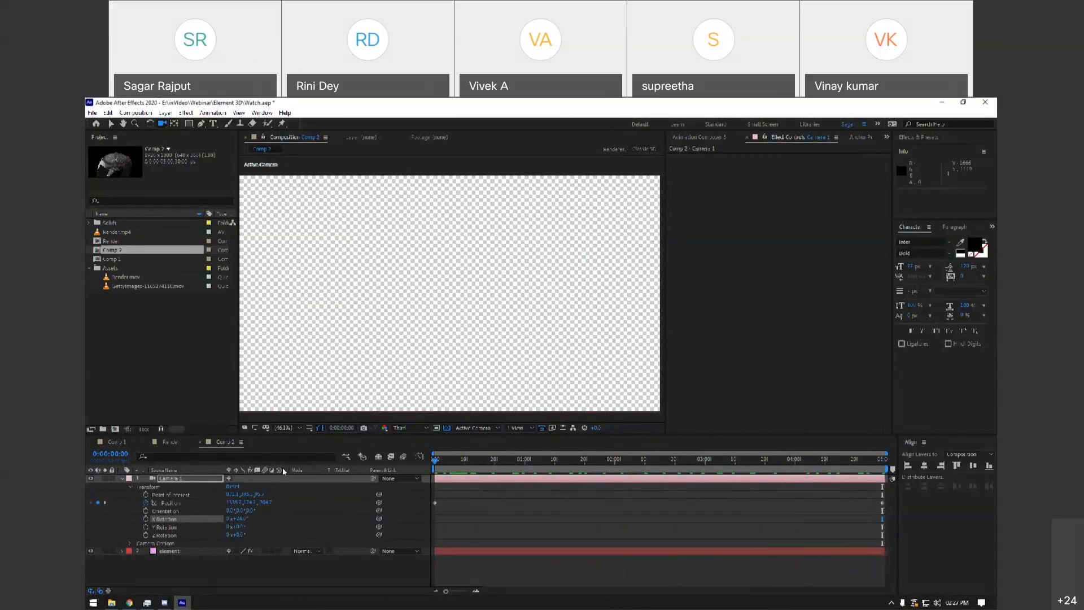
text(0)
key(Return)
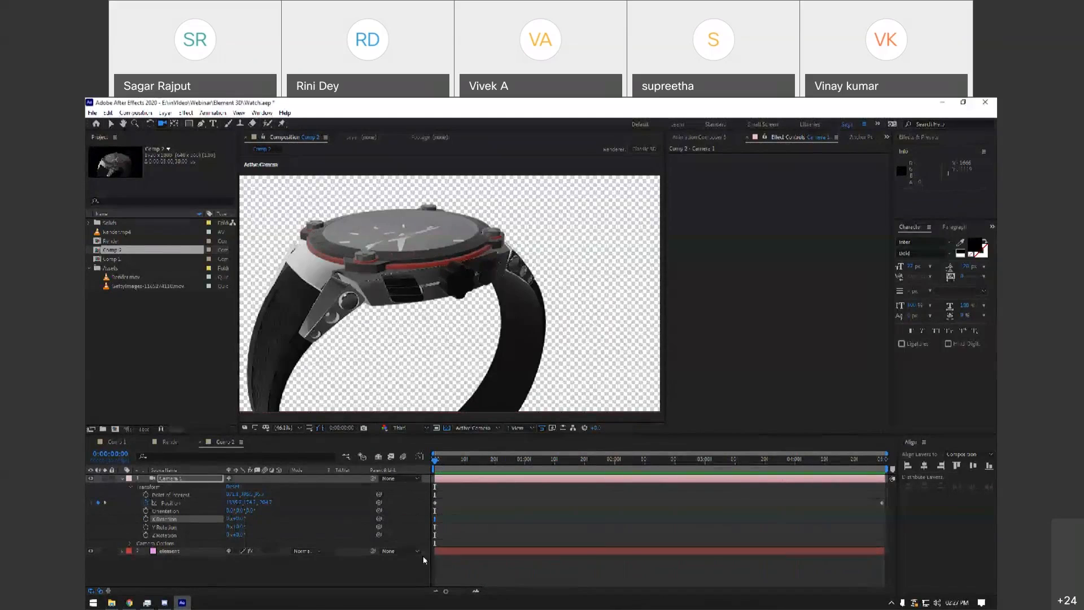
Scrub through the camera move from start to end and collapse Camera 1's properties.
drag(440, 464, 648, 481)
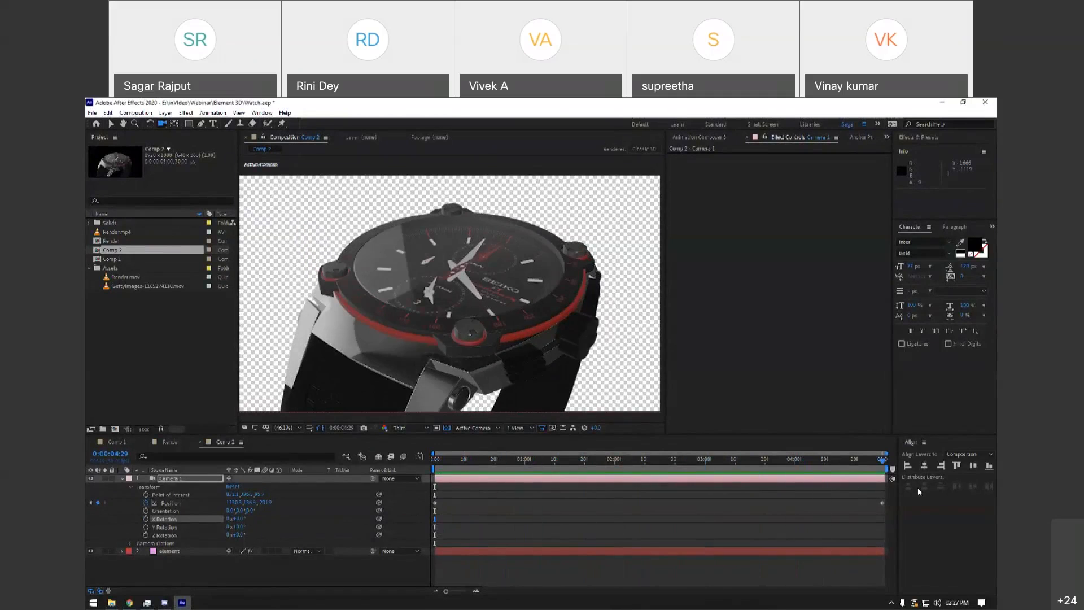
click(437, 460)
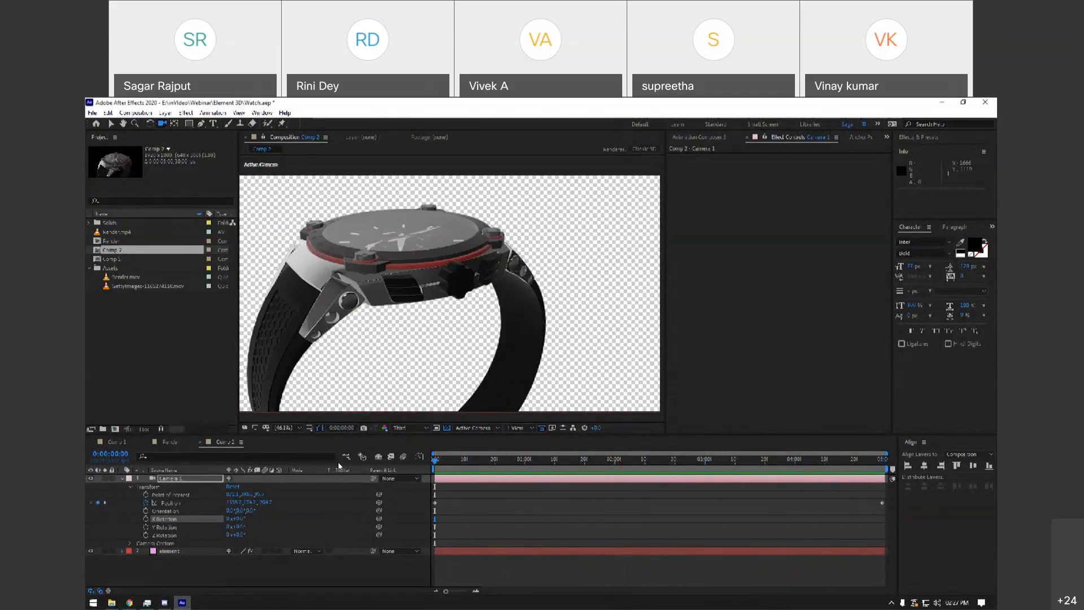
click(232, 567)
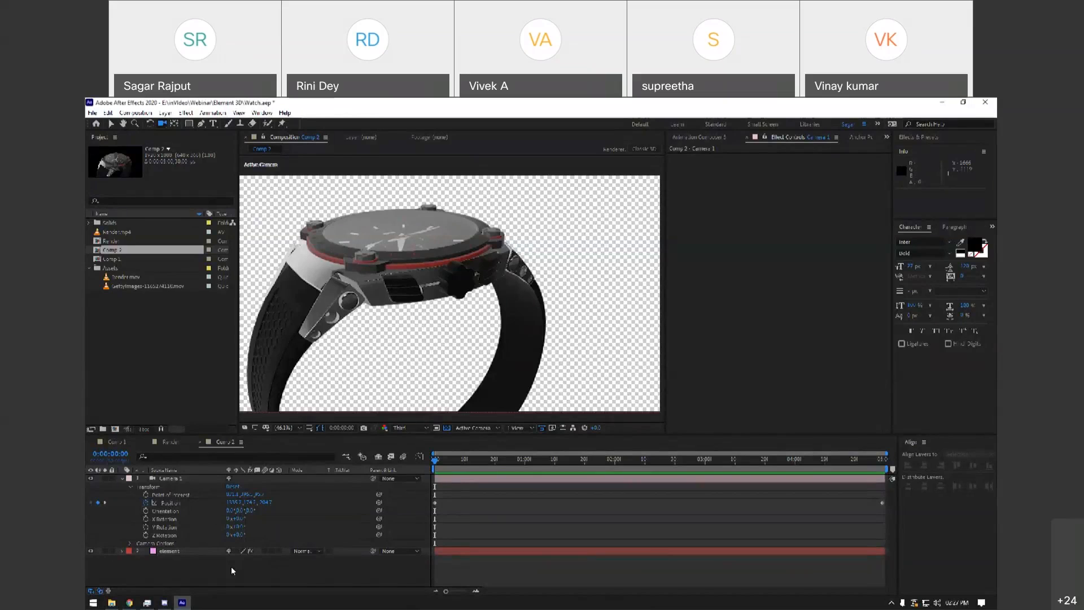
drag(435, 461, 384, 456)
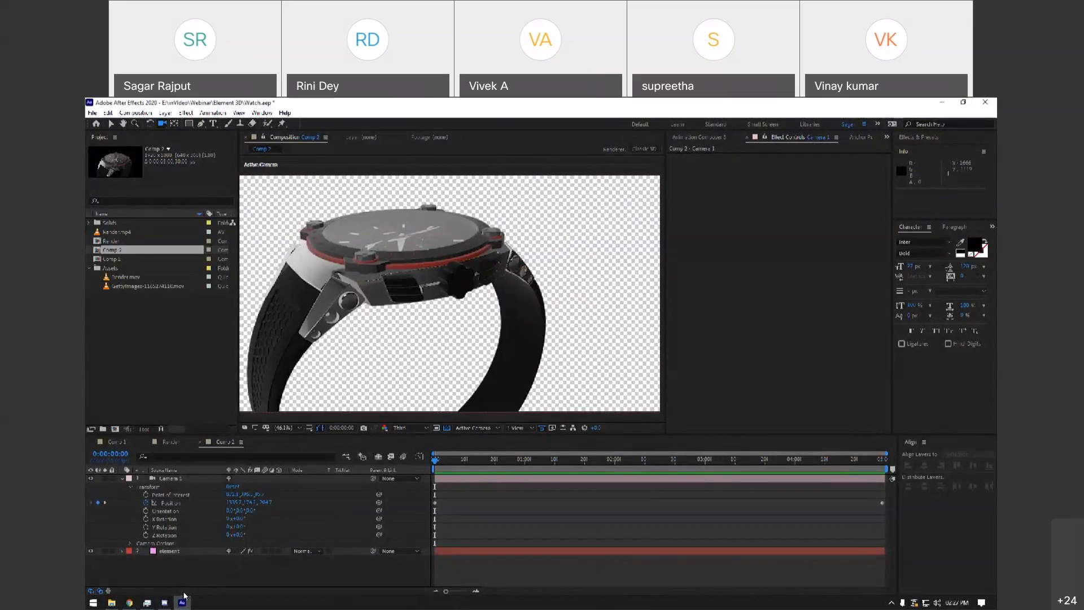
drag(436, 467, 948, 462)
drag(435, 462, 988, 459)
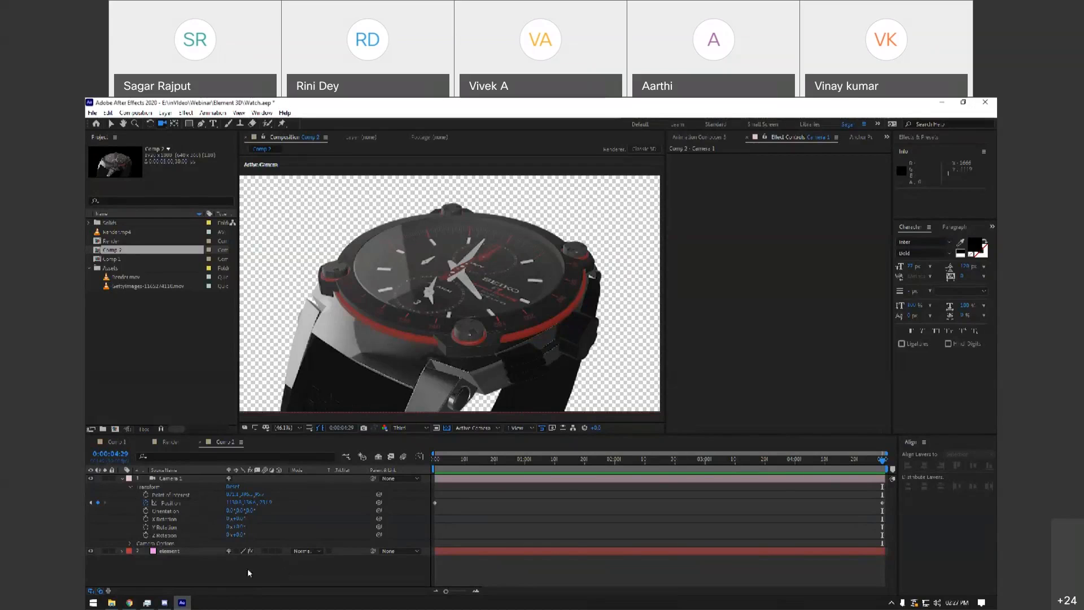
click(122, 478)
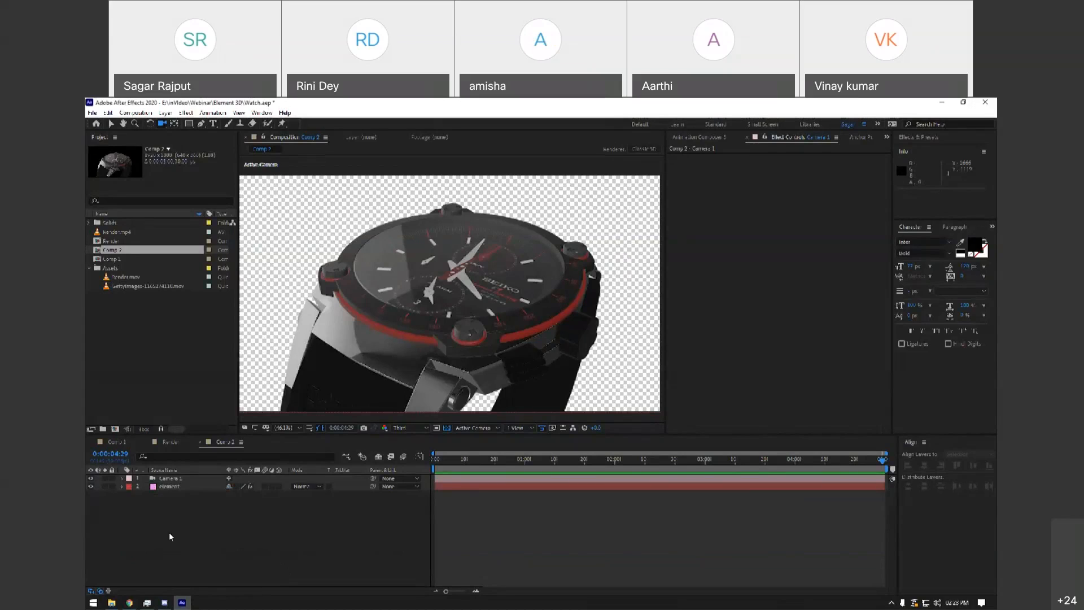
Switch to the Element 3D product page in the browser and return to After Effects.
click(130, 603)
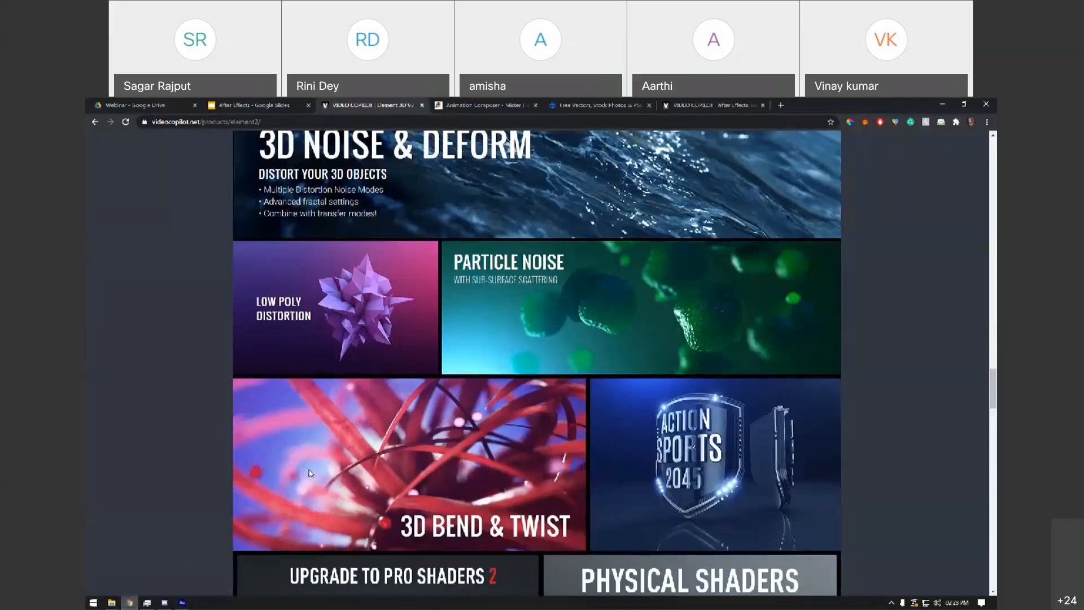
click(182, 602)
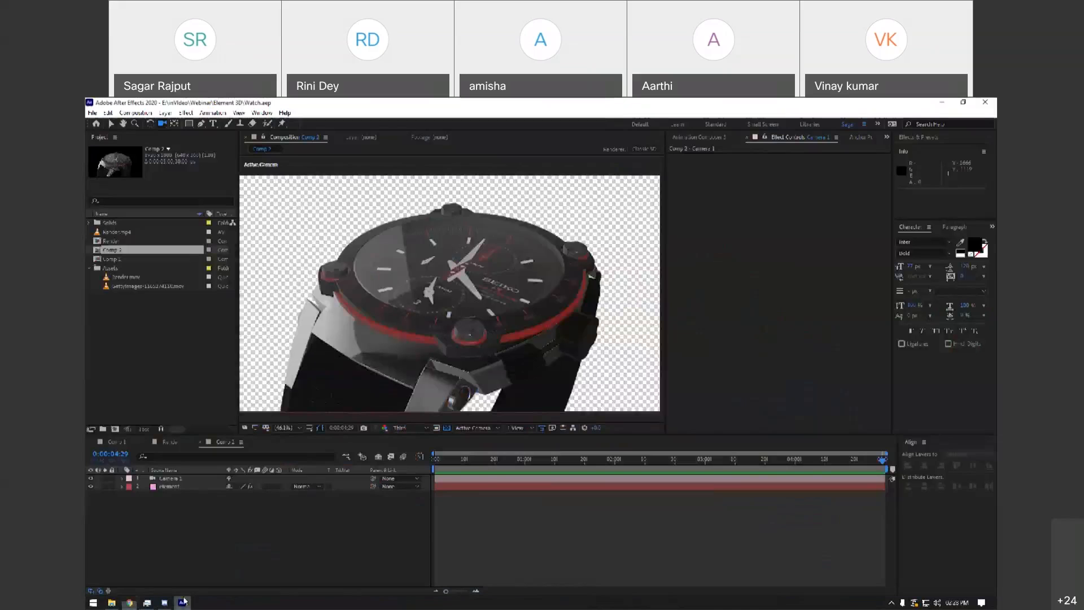
click(133, 603)
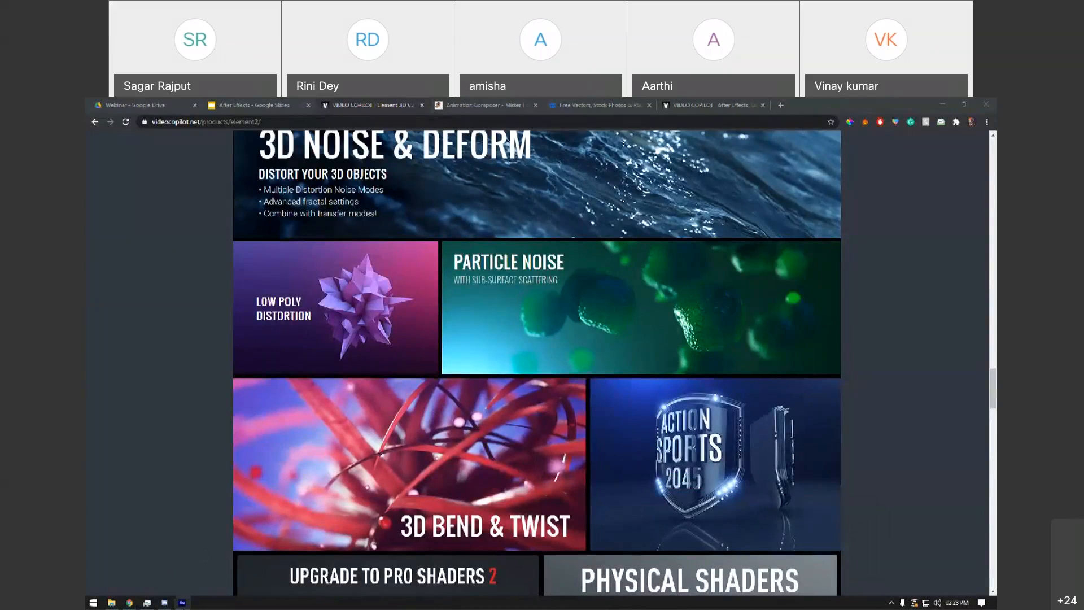
click(182, 603)
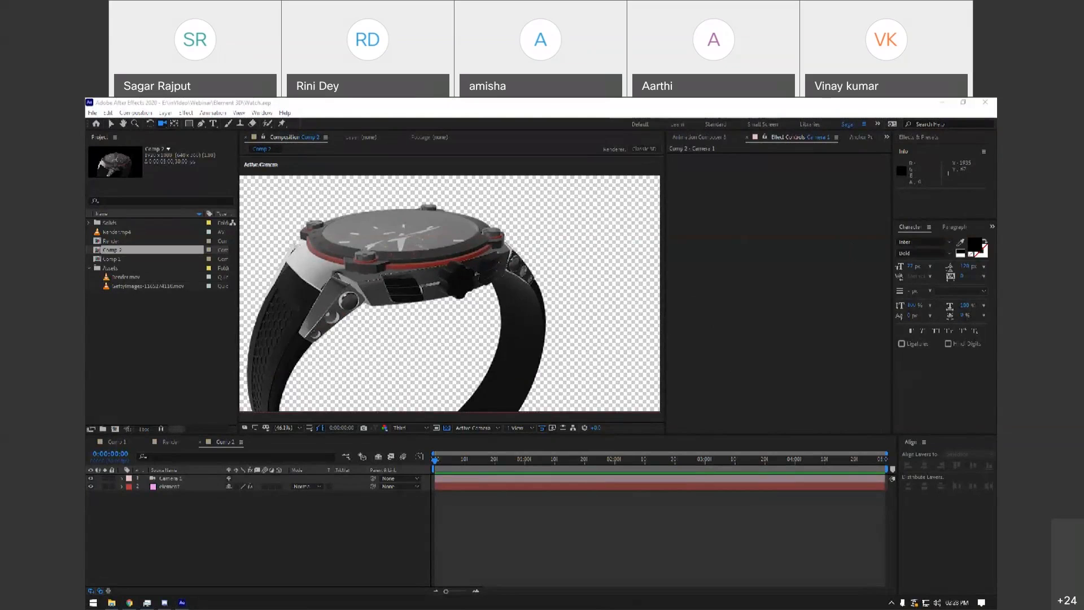
Scrub through the watch animation in Comp 2 and compare it with the setup in Comp 1.
drag(451, 464, 338, 470)
drag(435, 460, 346, 465)
click(114, 441)
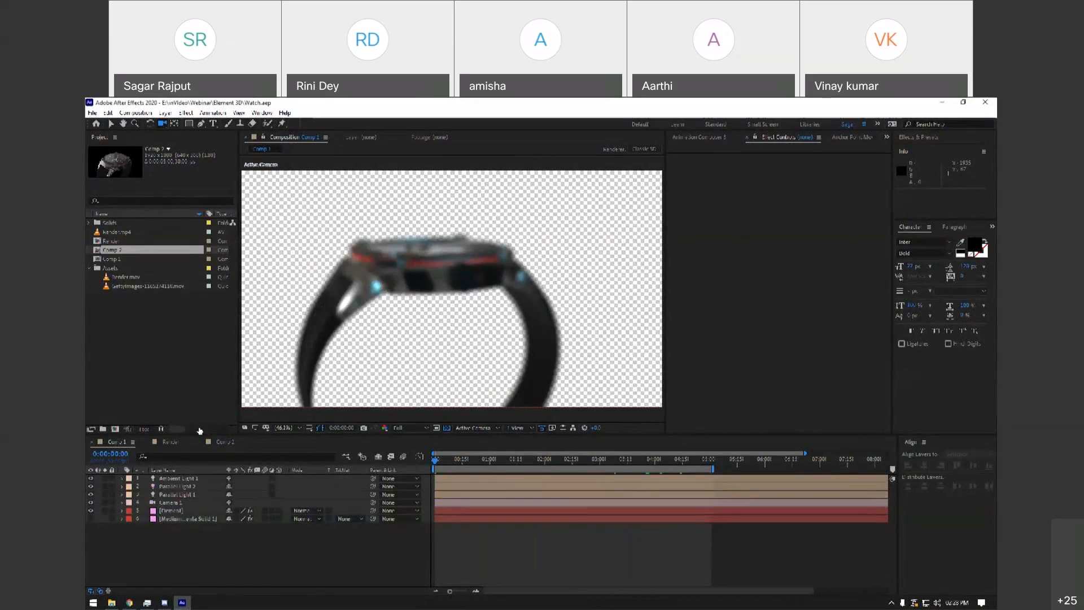
click(222, 442)
drag(472, 452, 236, 467)
click(169, 486)
click(170, 478)
drag(182, 500, 169, 478)
click(177, 504)
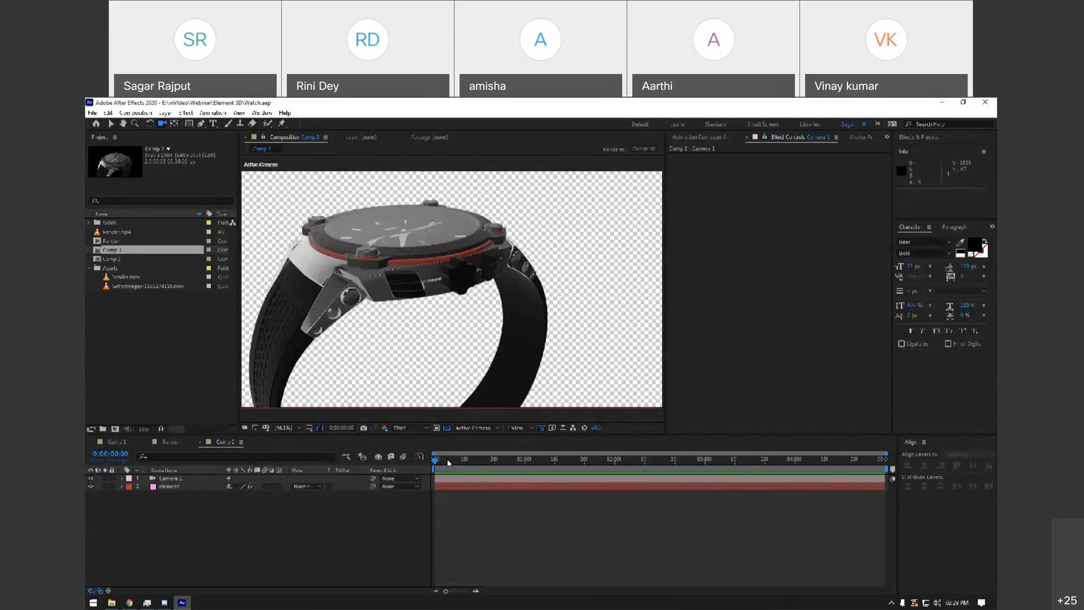
drag(442, 459, 335, 537)
drag(452, 460, 320, 464)
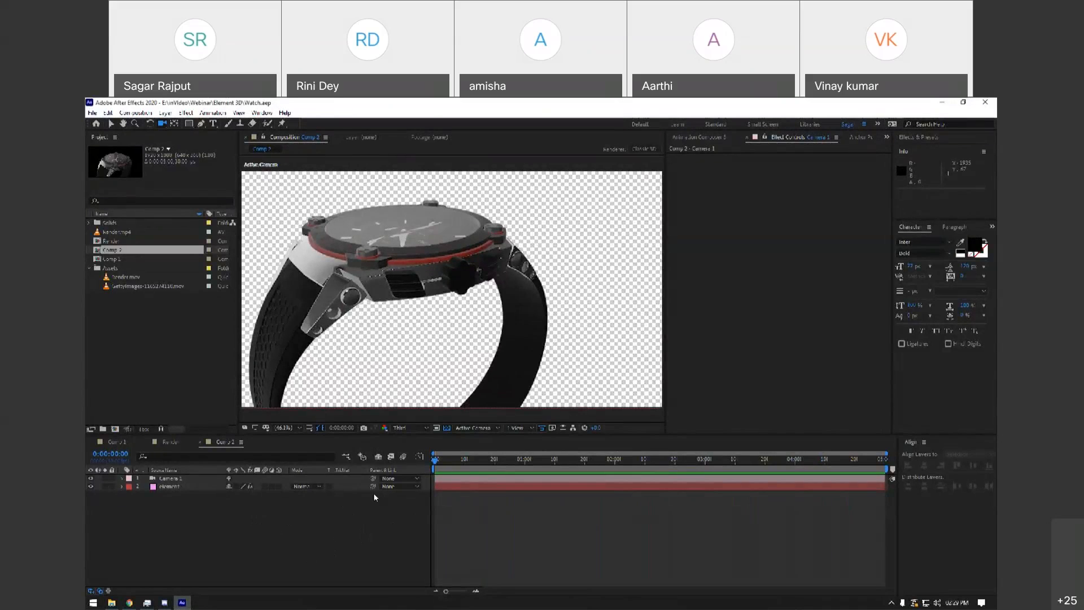
Preview the watch animation in Comp 2 from start to end and return to the first frame.
drag(435, 464, 836, 487)
key(space)
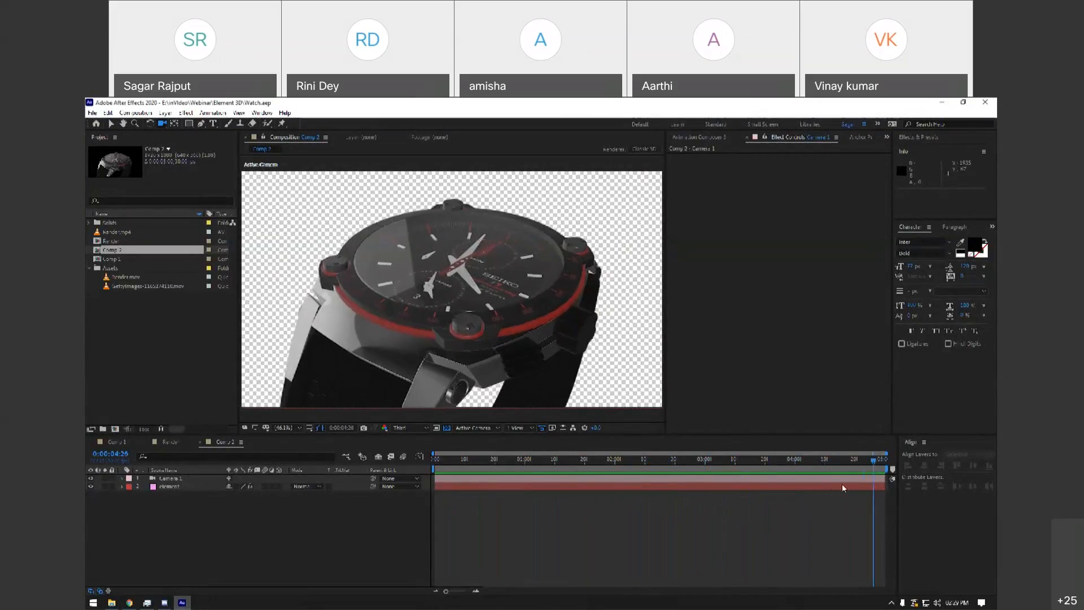
drag(563, 470, 660, 477)
key(Home)
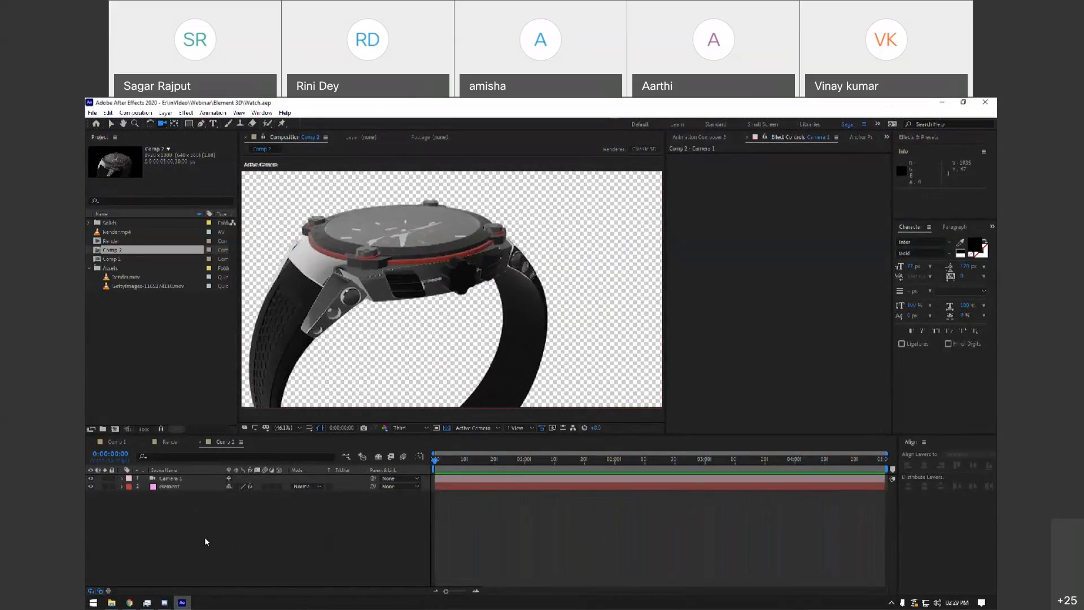
drag(469, 461, 433, 471)
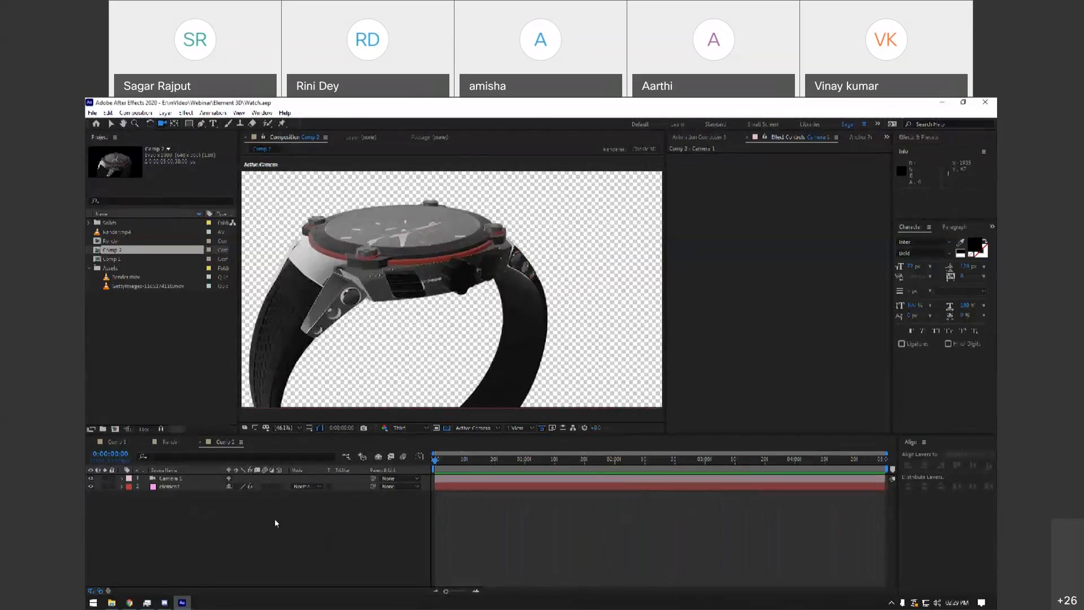
Reframe the watch through Camera 1 at the first and last frames of Comp 2, and scrub through the adjusted move.
click(182, 478)
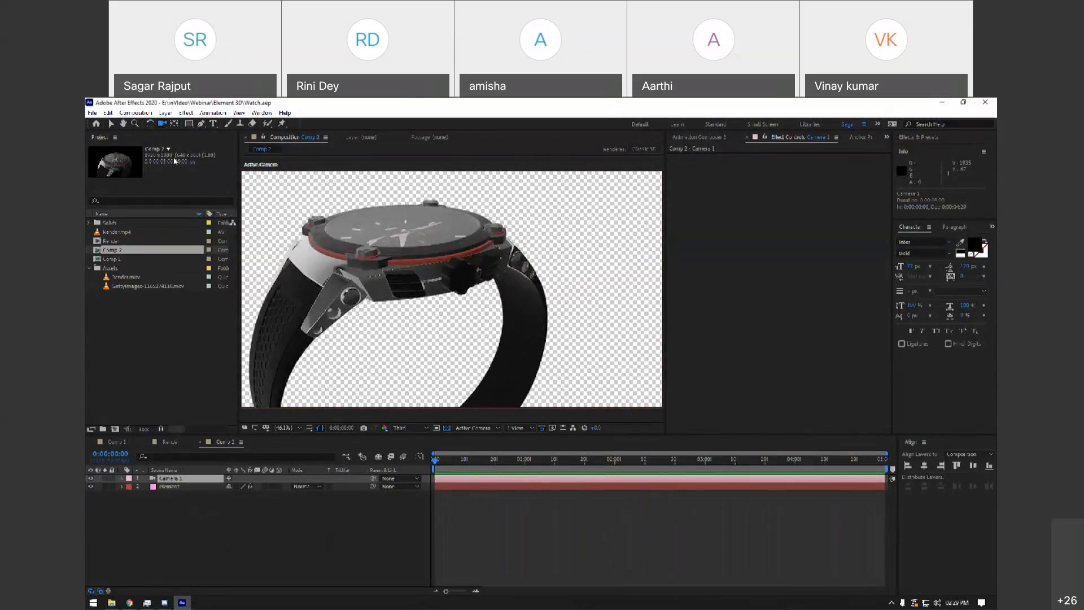
drag(428, 298, 365, 299)
drag(438, 459, 934, 484)
drag(497, 358, 512, 358)
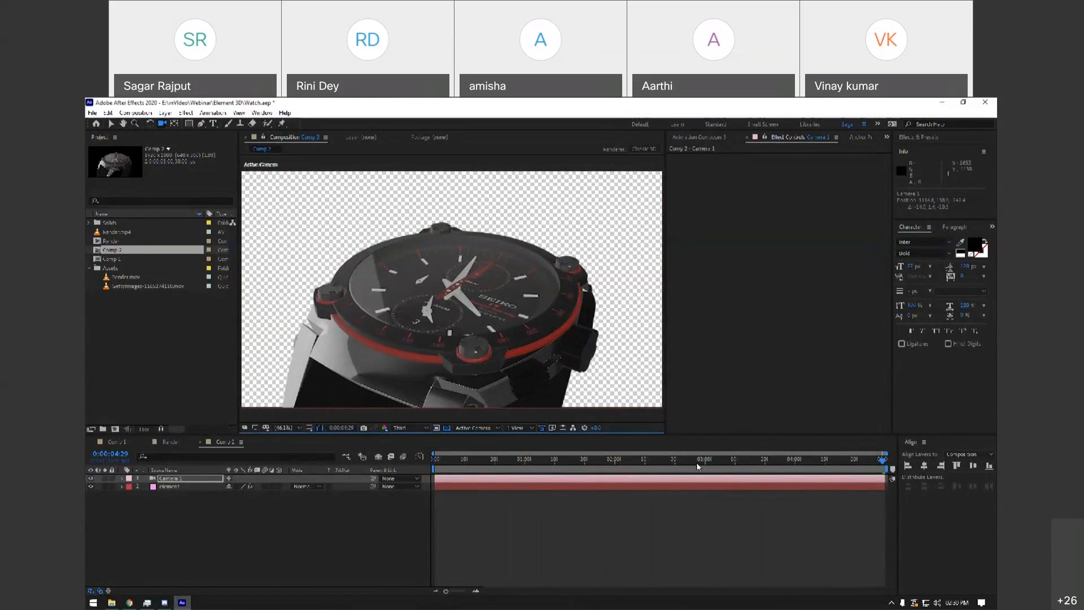
key(Home)
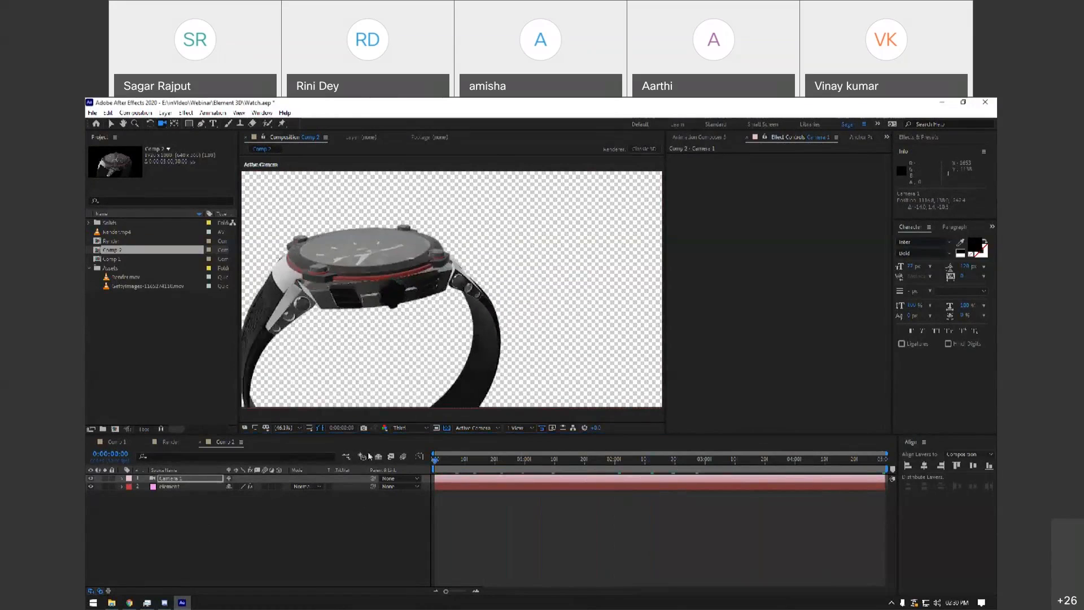
drag(433, 459, 953, 476)
click(226, 530)
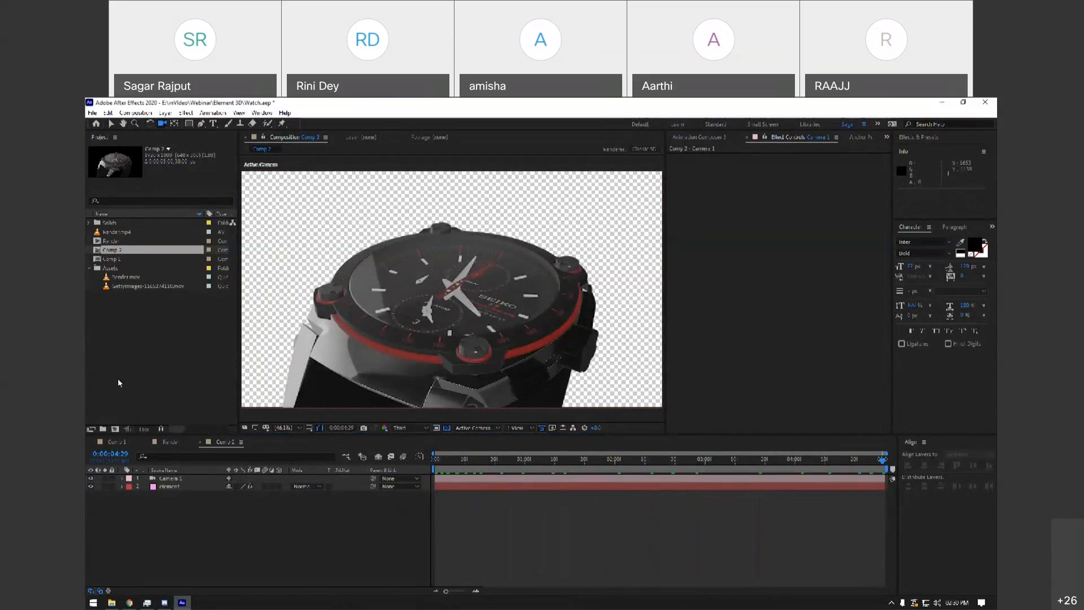
Switch to File Explorer to check the model files in the iPhone 12 folder, and return to After Effects.
click(109, 339)
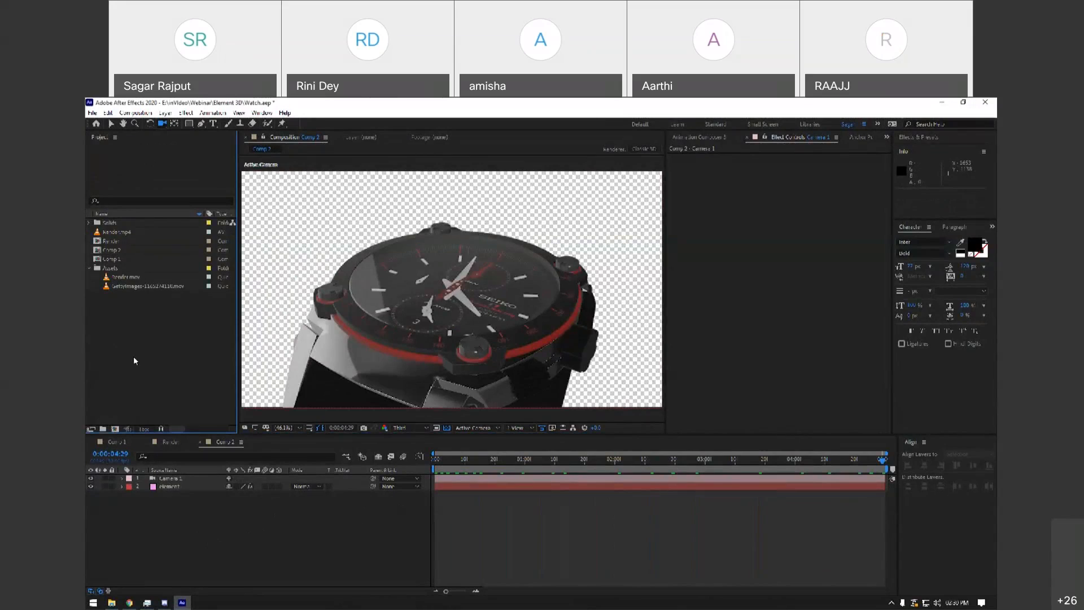
click(111, 603)
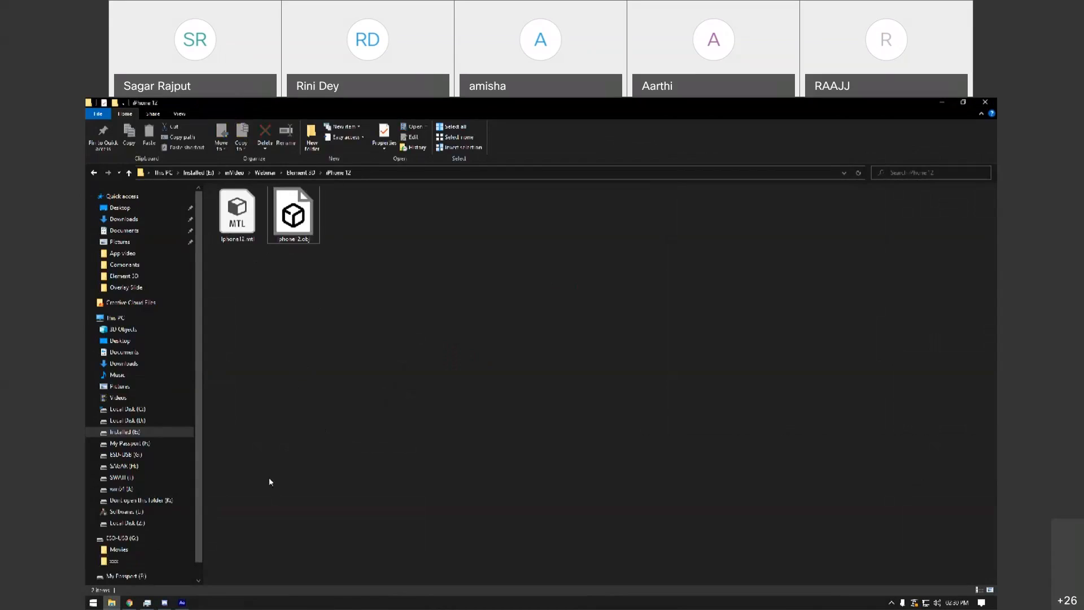
click(182, 603)
click(133, 335)
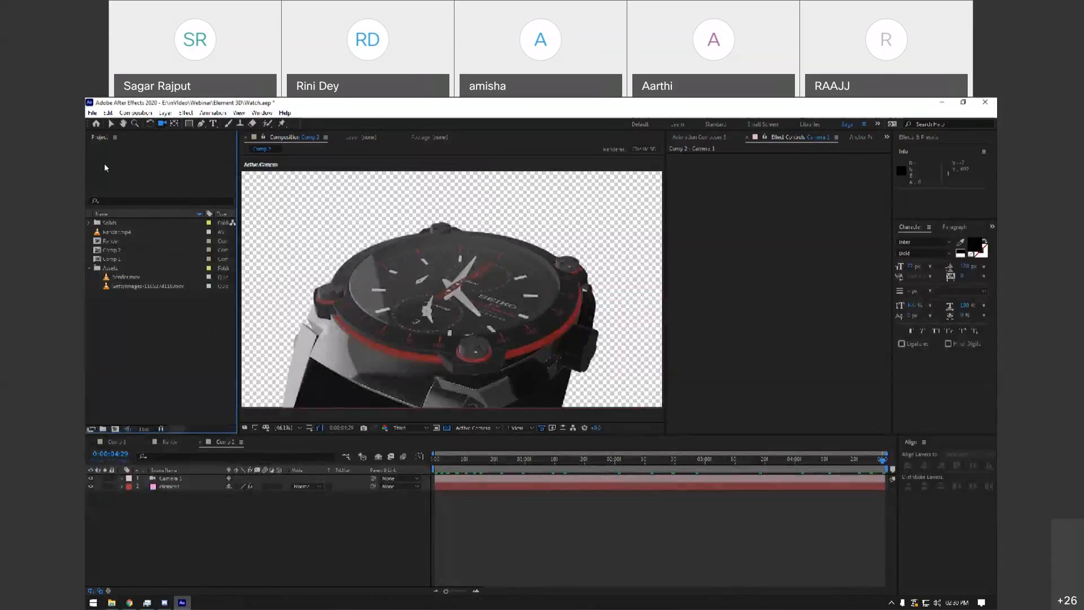
Open the Element Scene Setup for the element layer in Comp 2 and maximize its window.
click(171, 486)
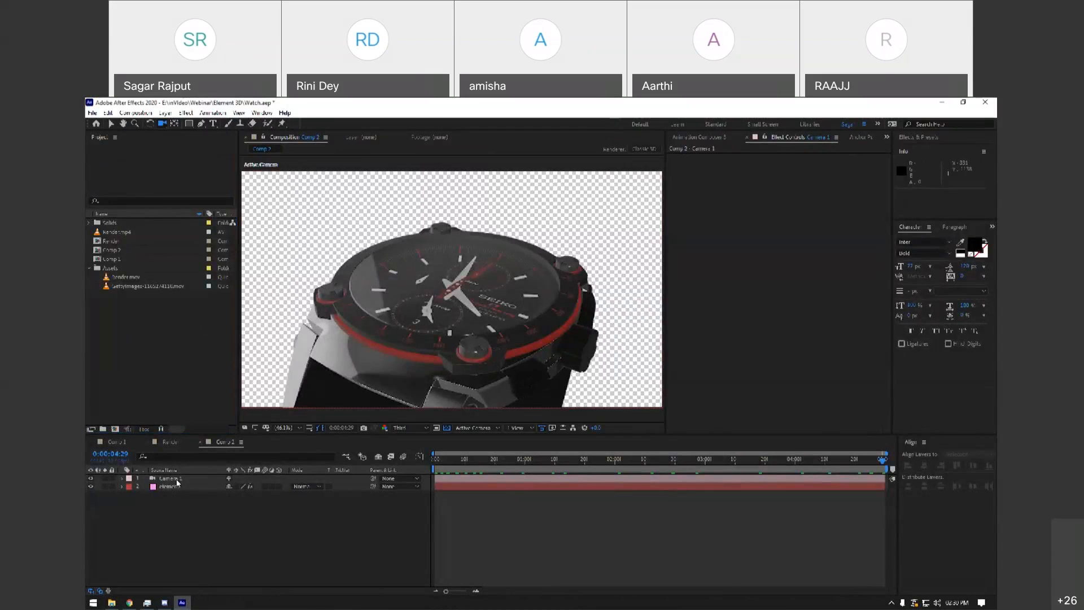
click(176, 485)
click(706, 178)
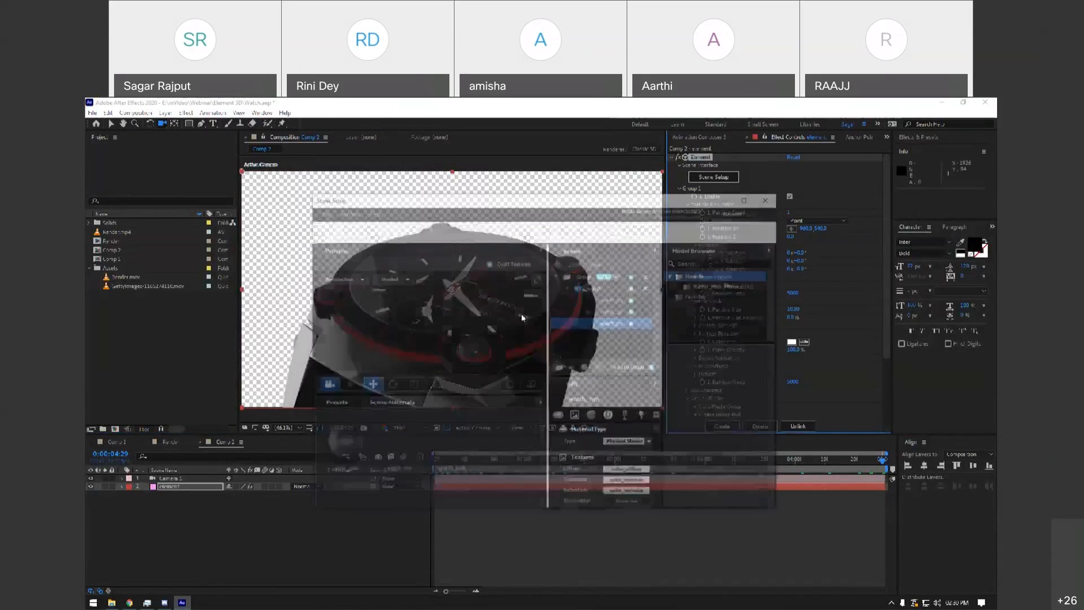
double_click(546, 201)
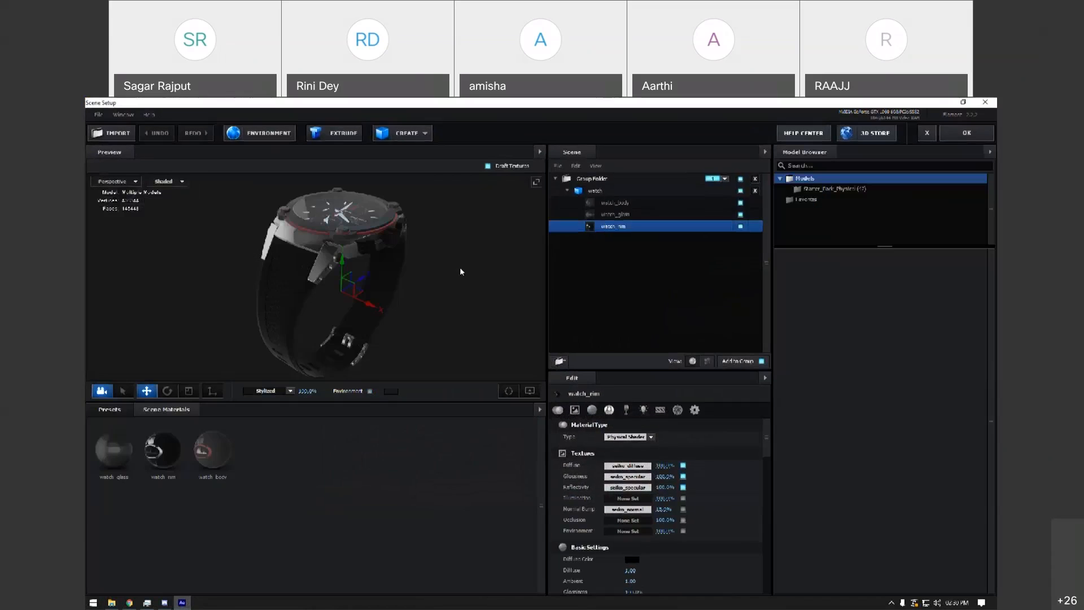
Import Iphone12.obj from the Webinar project's Element 3D/iPhone 12 folder using the Physical Shader and auto-normals.
click(110, 135)
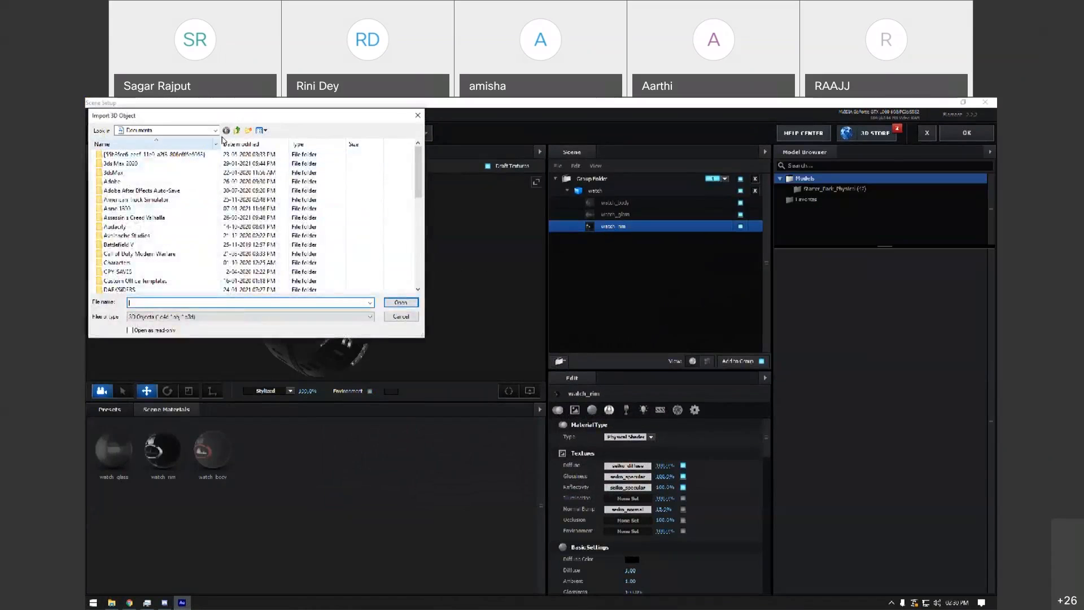
click(216, 134)
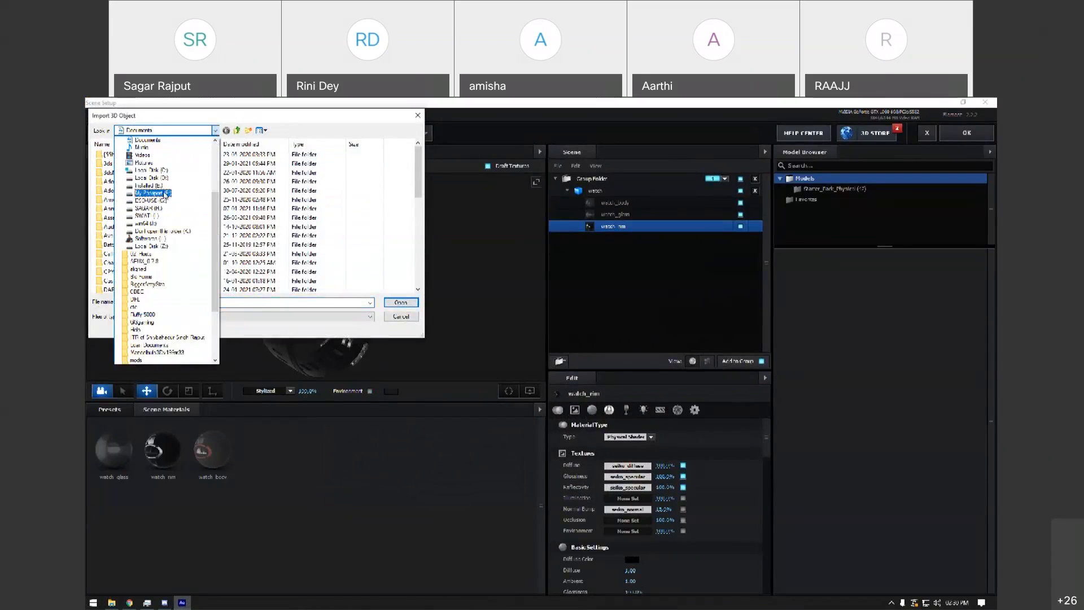
click(189, 200)
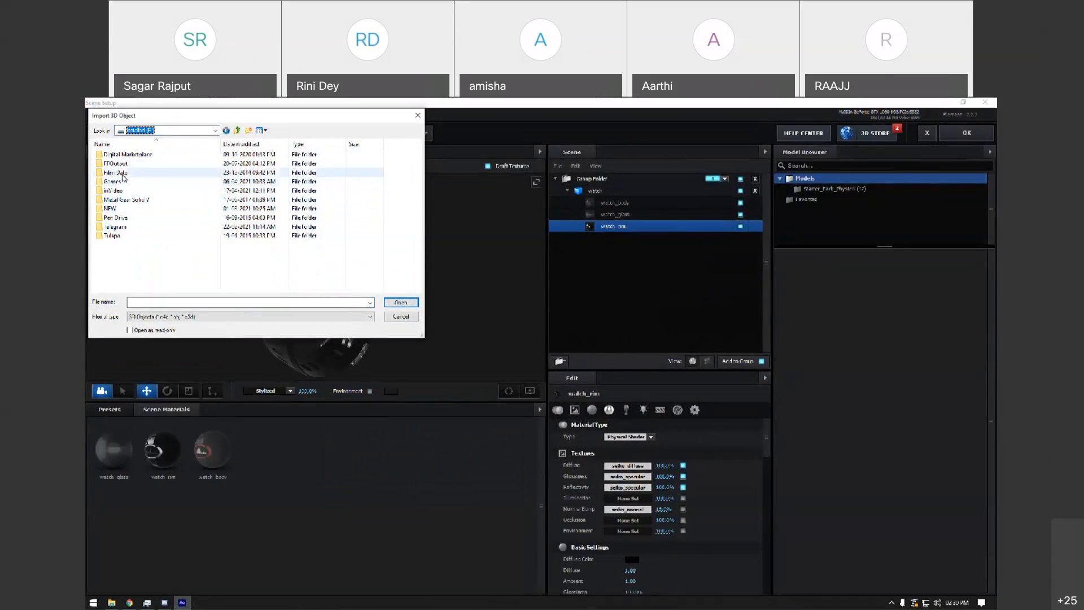
double_click(113, 190)
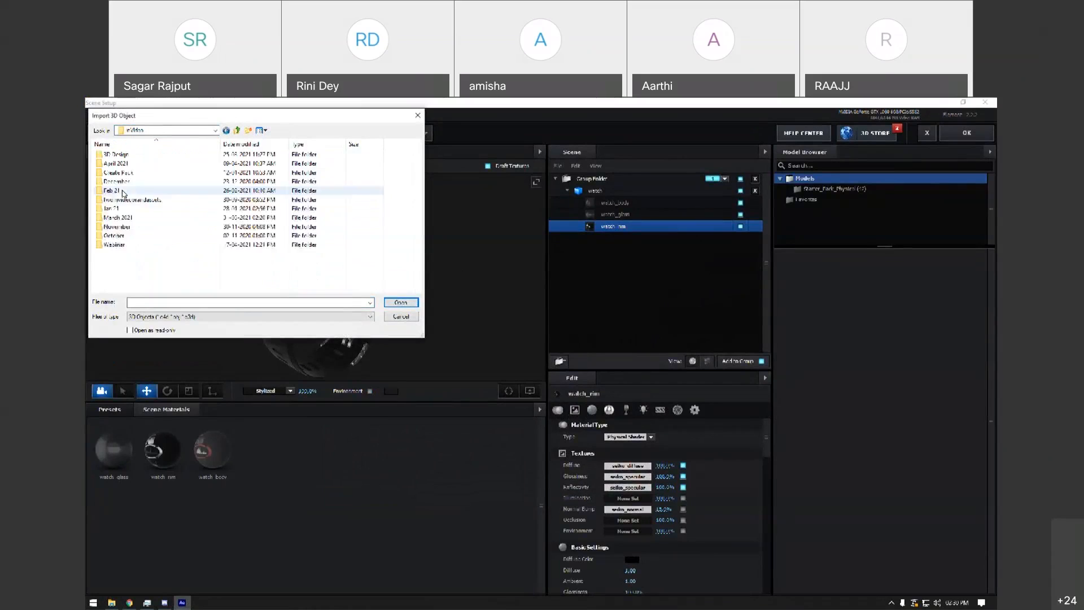
double_click(120, 245)
double_click(127, 155)
double_click(130, 163)
click(117, 167)
click(401, 302)
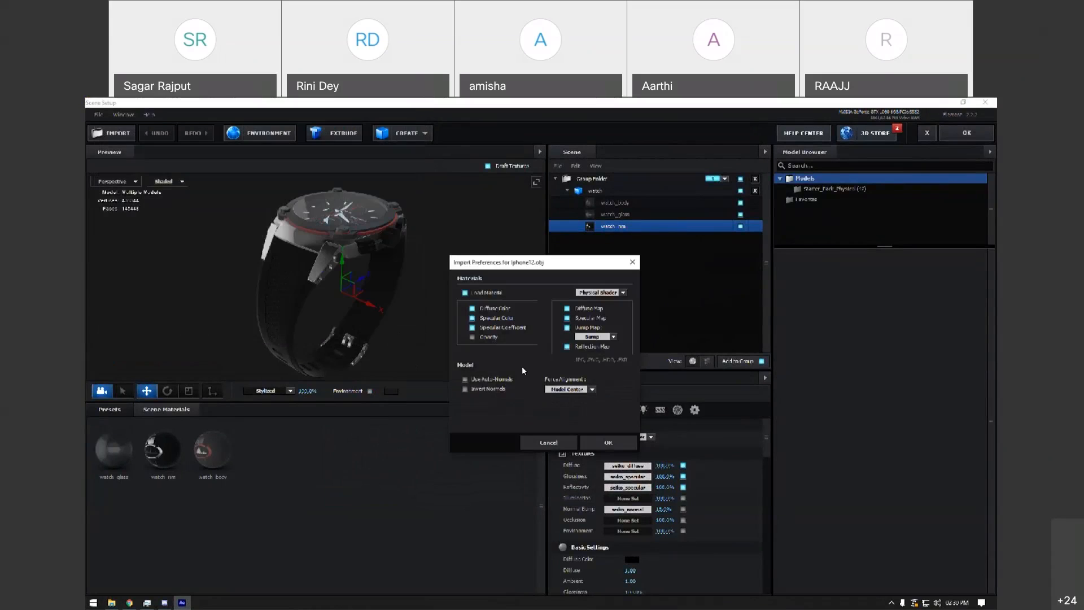
click(624, 293)
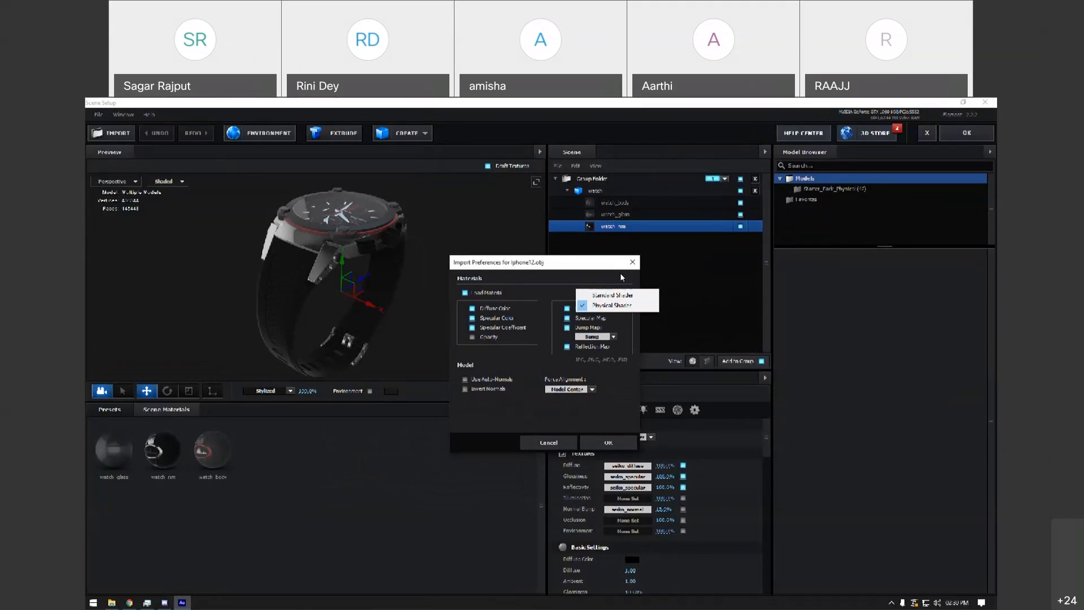
click(621, 275)
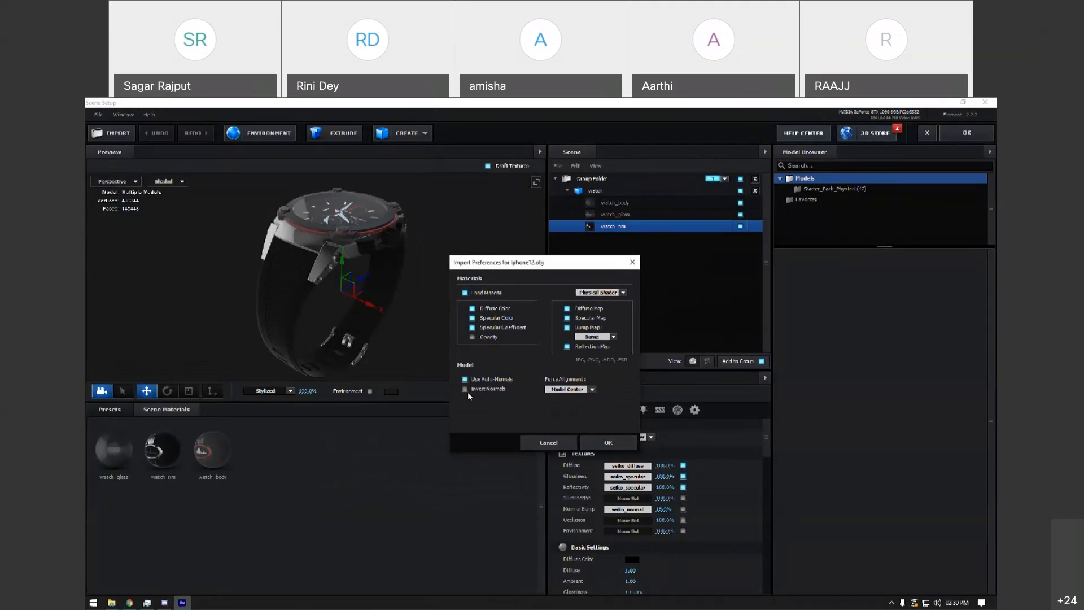
click(607, 443)
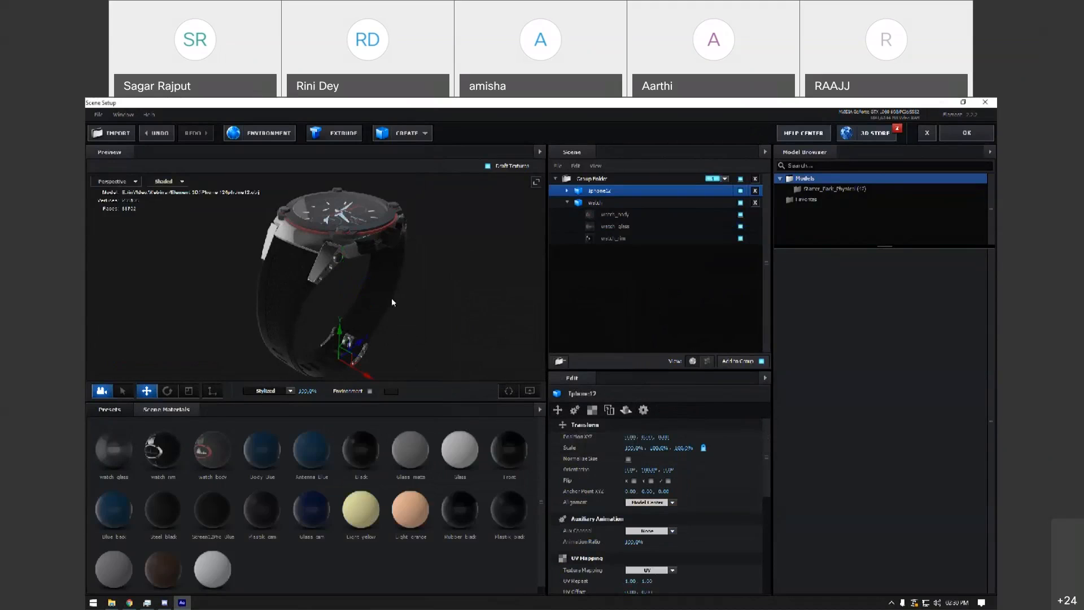
Move the iPhone model beside the watch, scale it up to a comparable size, and try rotating it.
drag(344, 334, 409, 356)
key(r)
drag(398, 363, 538, 239)
key(w)
key(e)
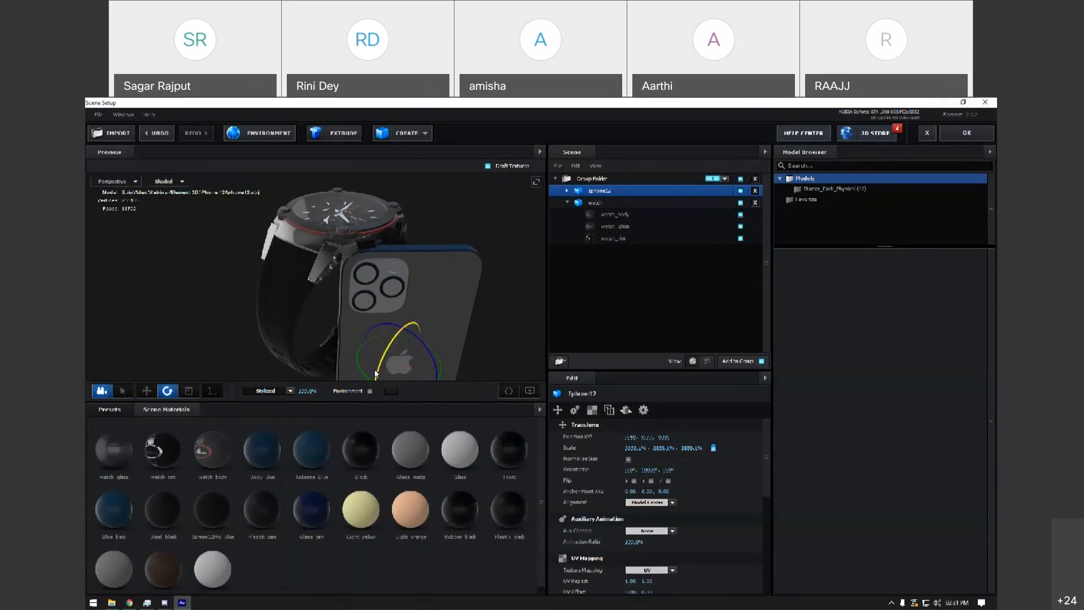
drag(359, 370, 441, 332)
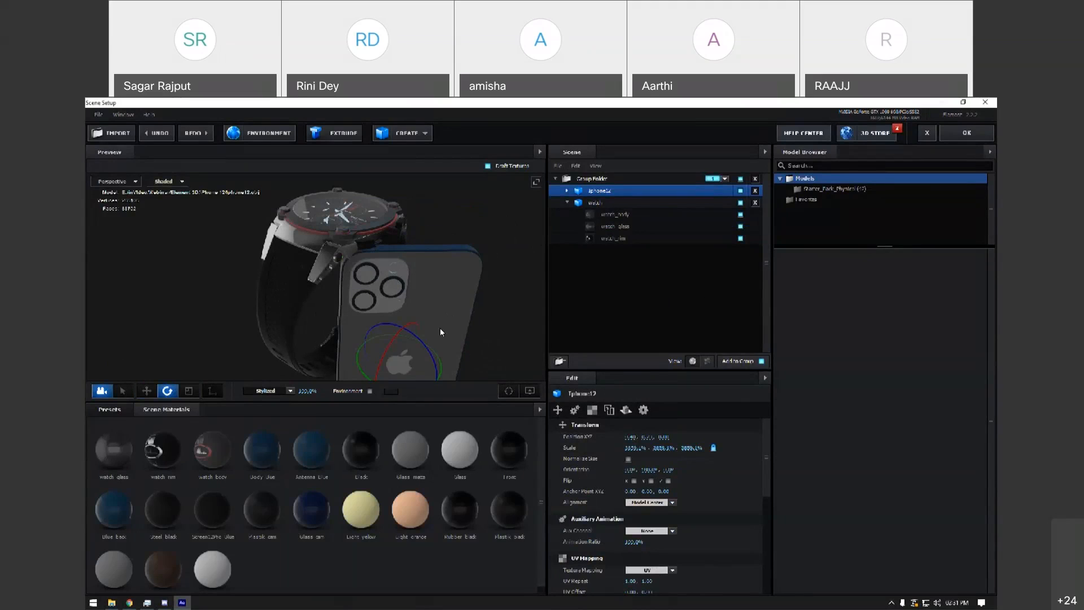
Delete the iPhone model from the scene, accept the Scene Setup and deselect the element layer.
key(Delete)
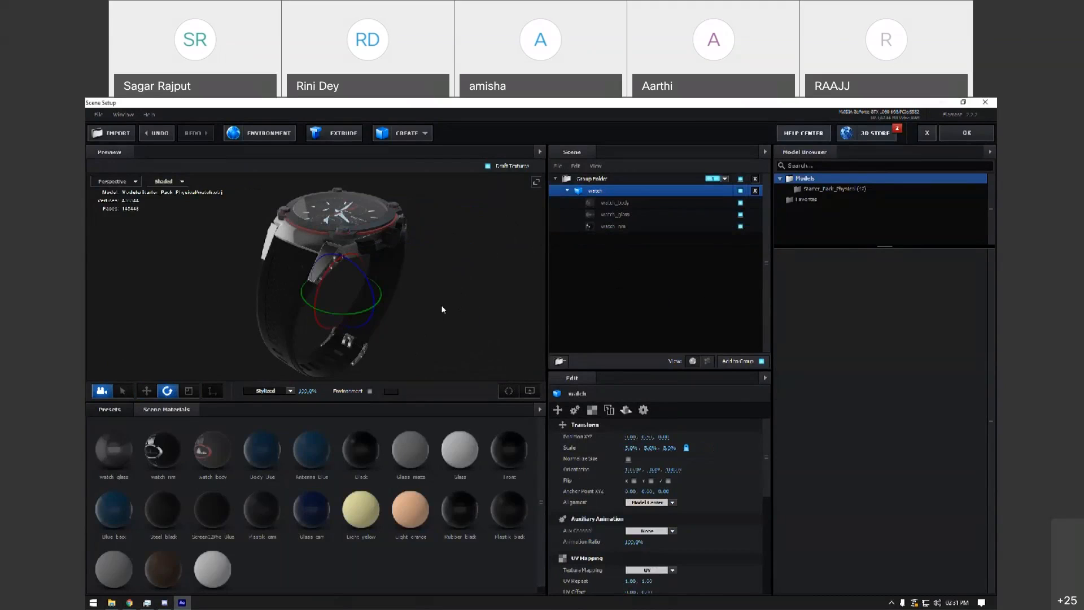
click(965, 134)
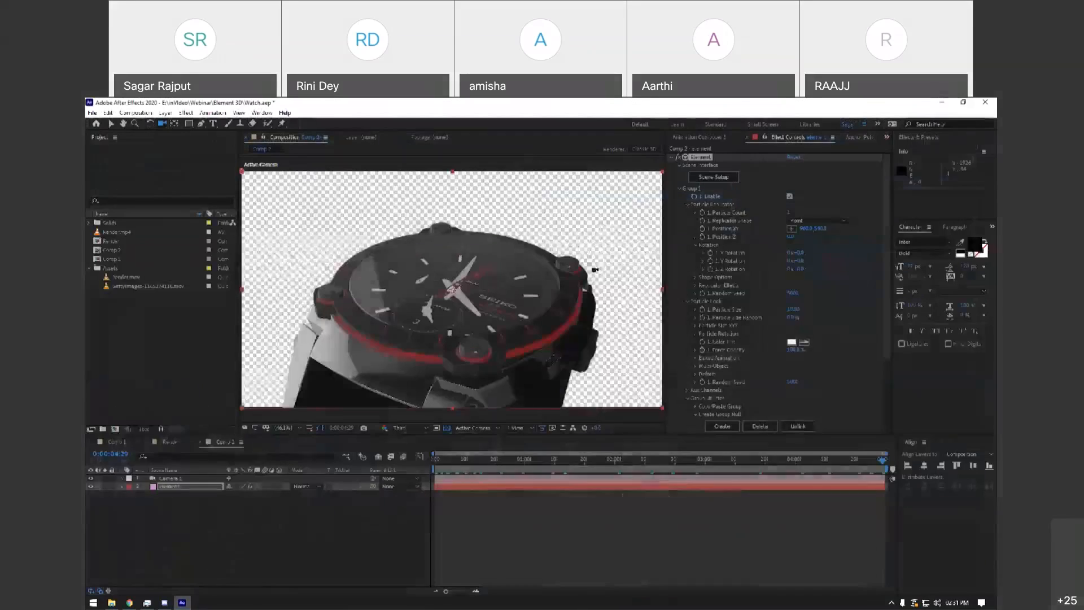
click(215, 513)
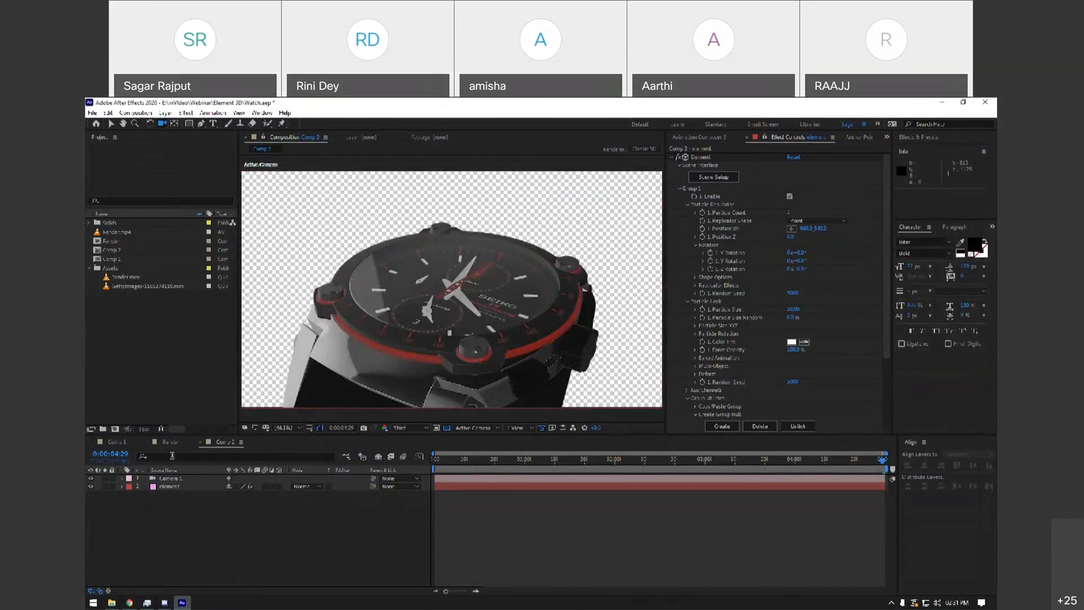
Create a new 1920 × 1080 composition at 30 fps with a 5-second duration.
click(137, 393)
key(ctrl+k)
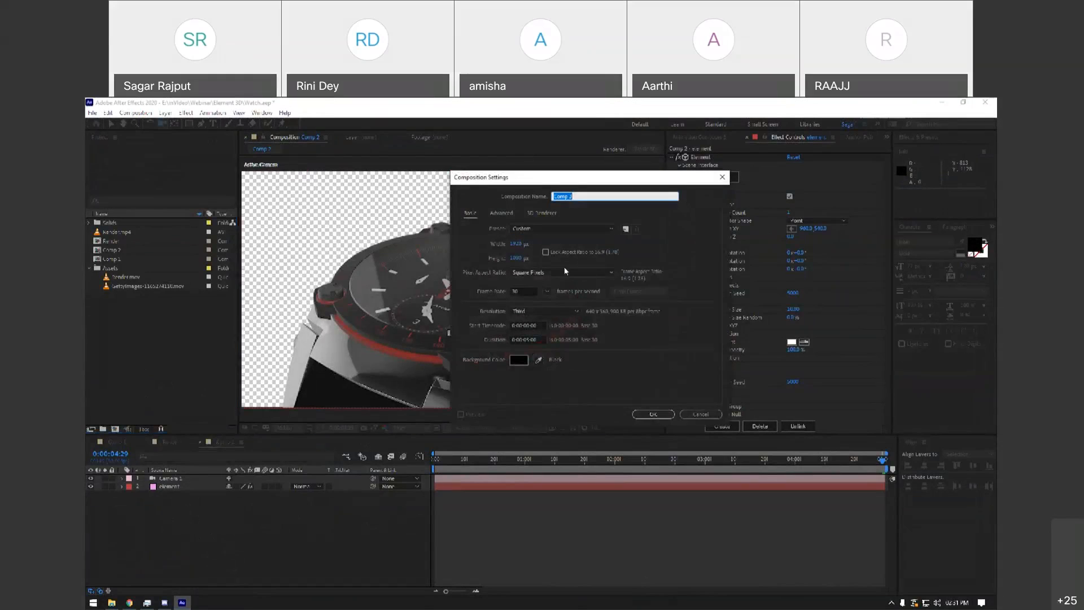
click(653, 414)
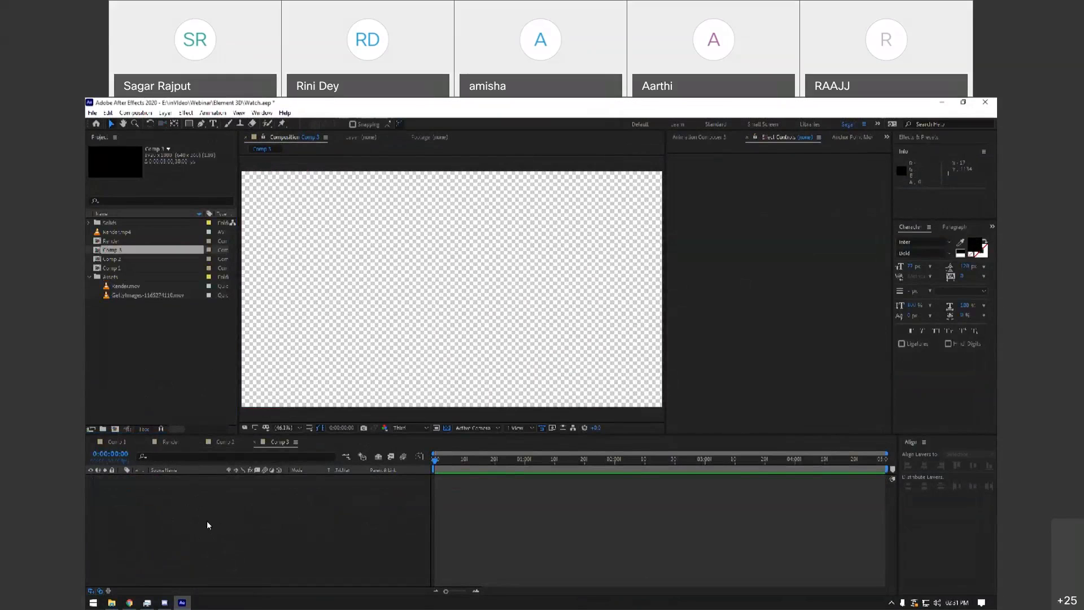
Add a composition-sized solid layer named e3d to the new composition.
right_click(205, 524)
mouse_move(271, 422)
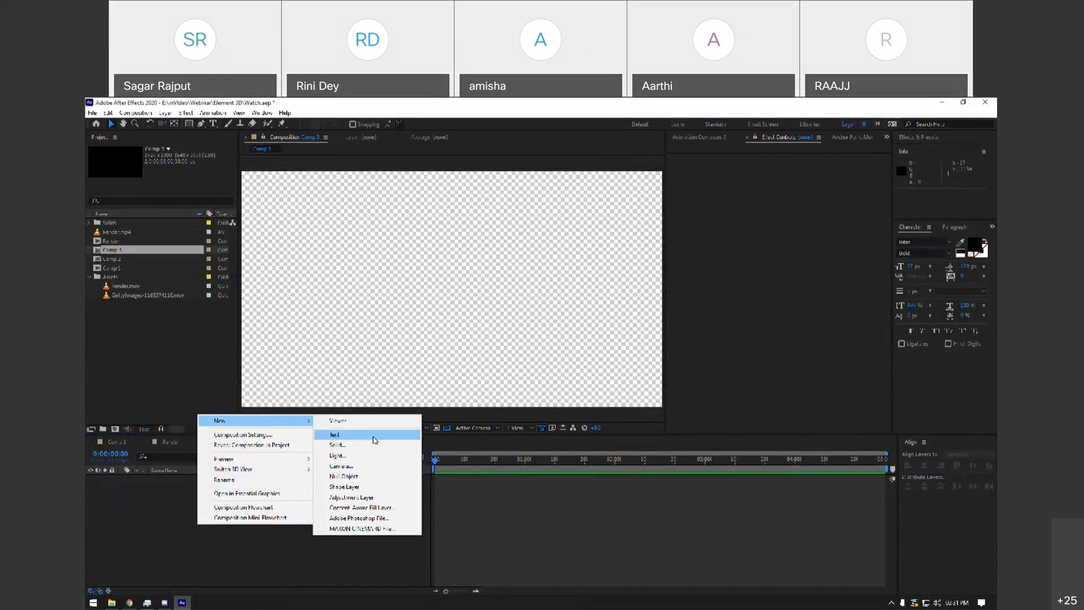
click(374, 445)
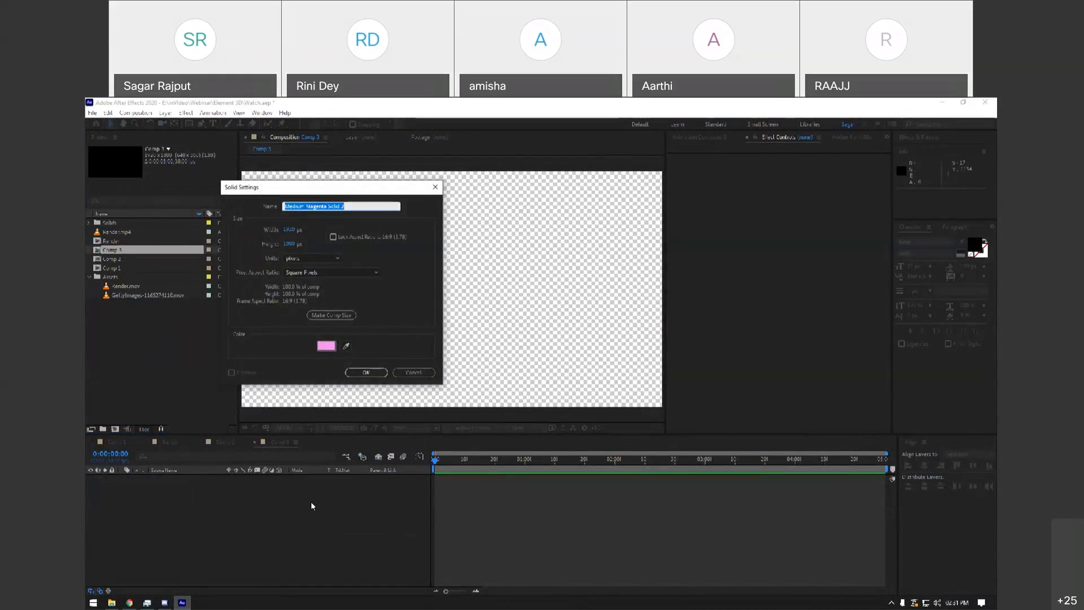
text(e3d)
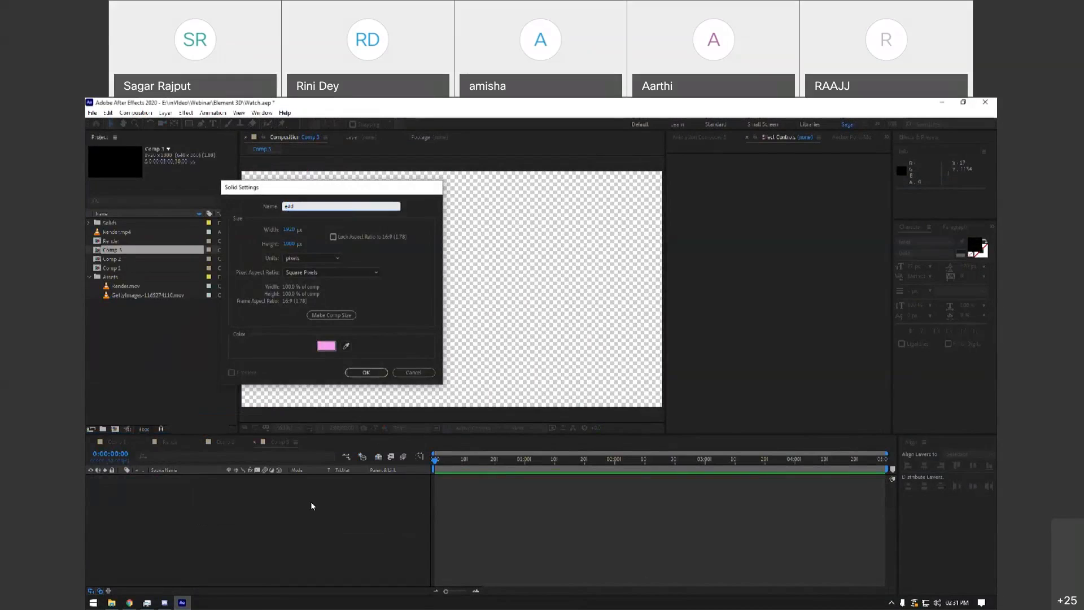
key(Return)
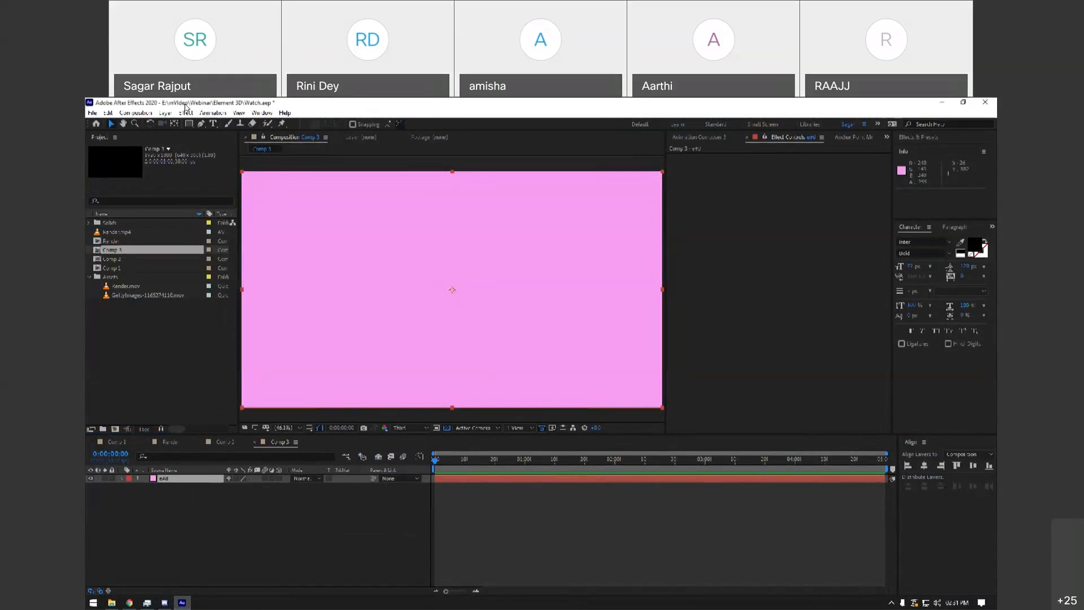
Apply the Video Copilot Element effect to the e3d solid and widen the area showing its effect controls.
click(262, 112)
mouse_move(289, 605)
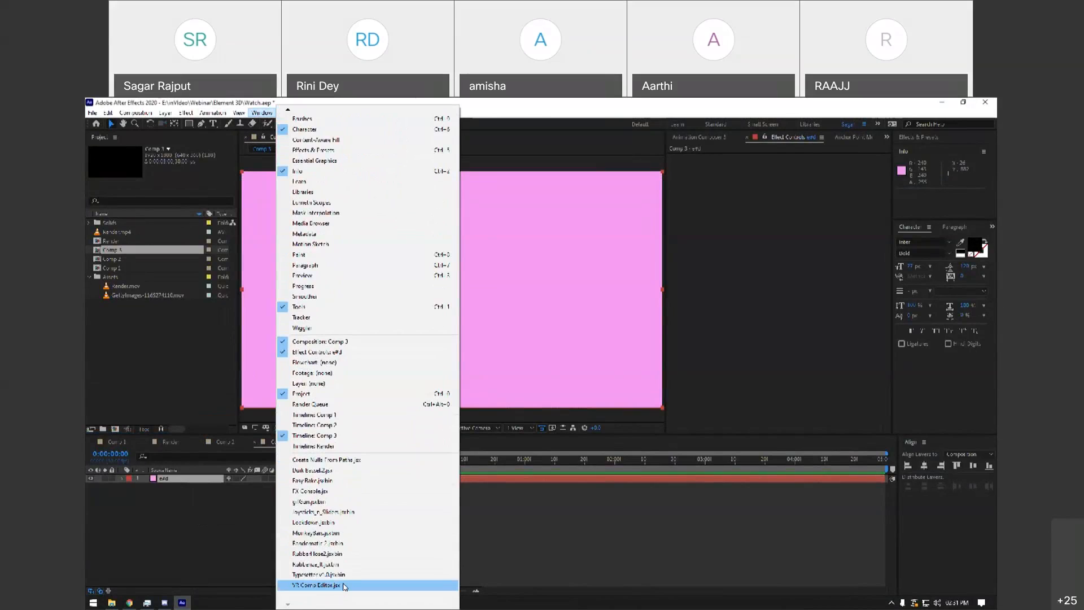
mouse_move(288, 114)
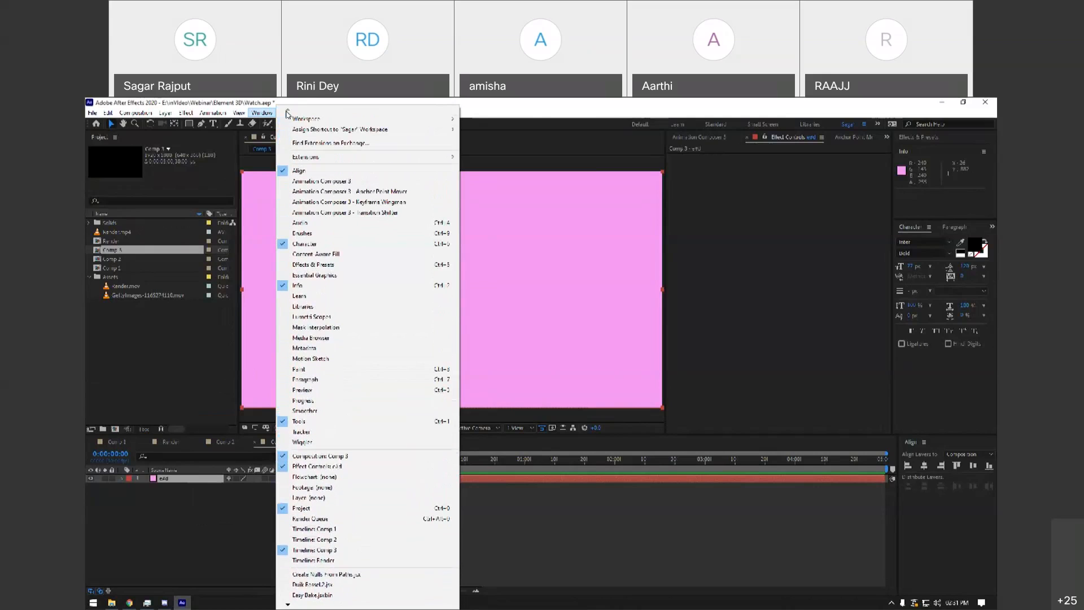
mouse_move(336, 156)
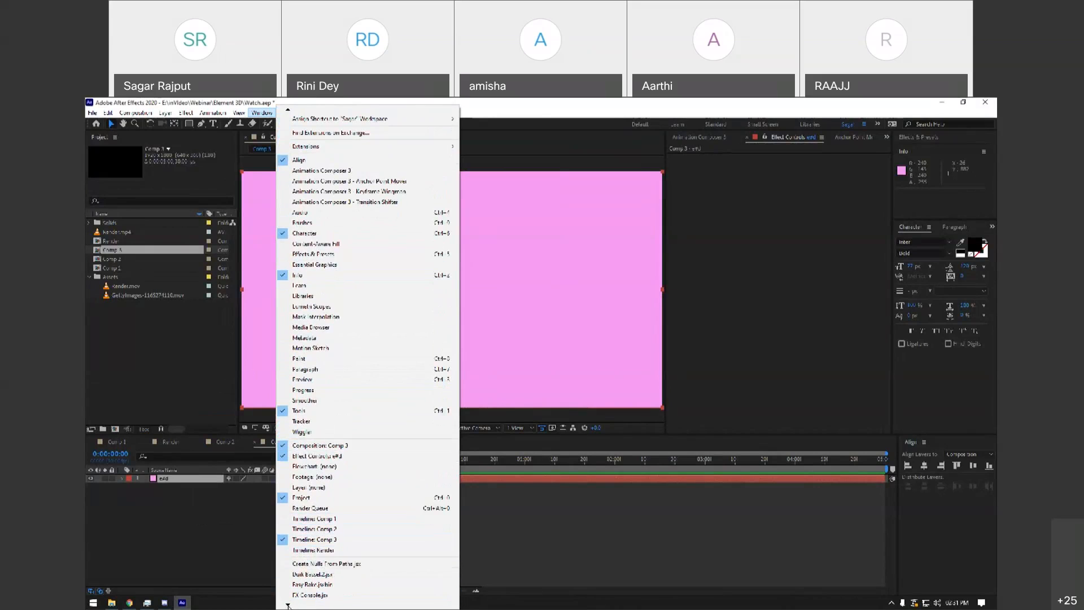
mouse_move(214, 115)
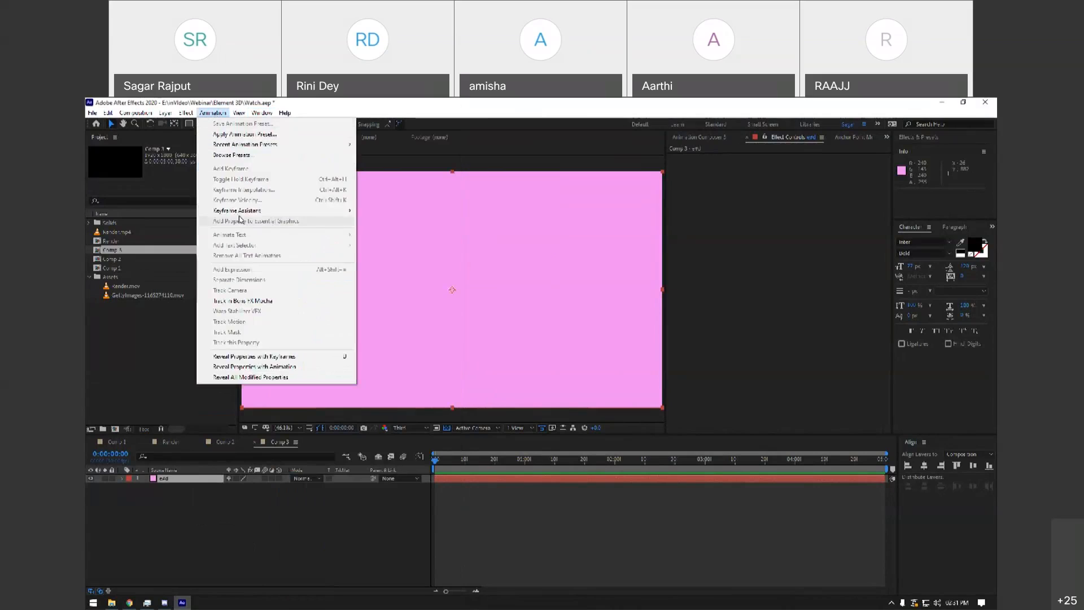
mouse_move(240, 399)
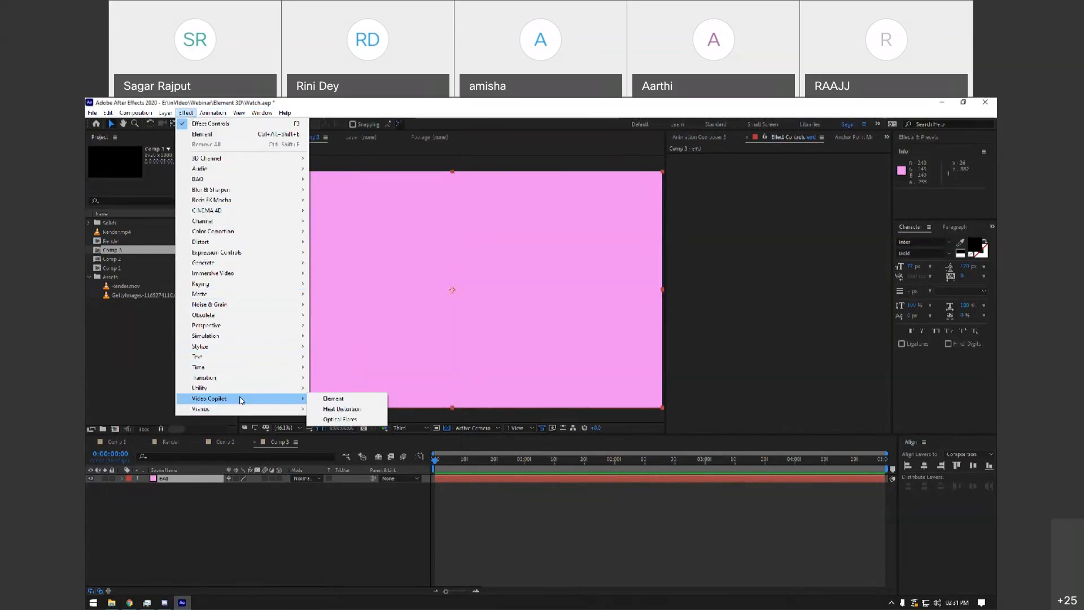
click(353, 400)
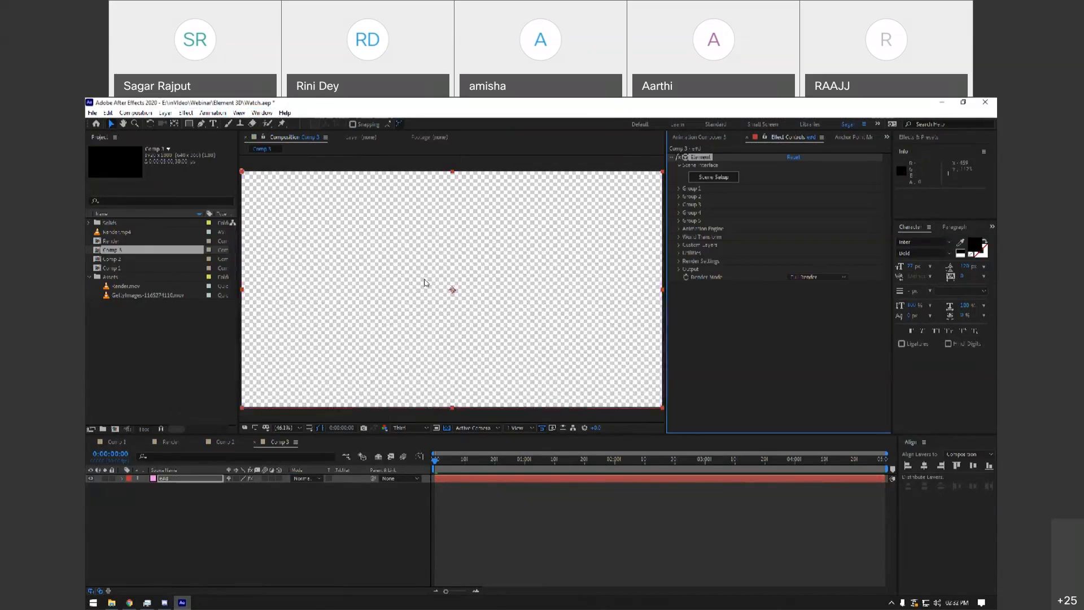
click(324, 507)
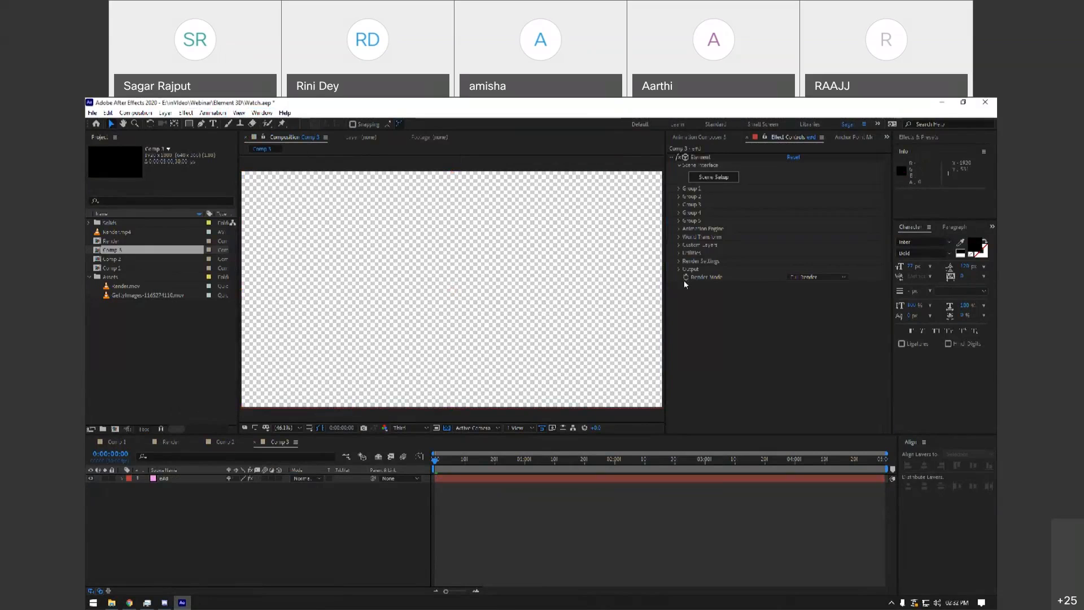
drag(664, 282, 636, 282)
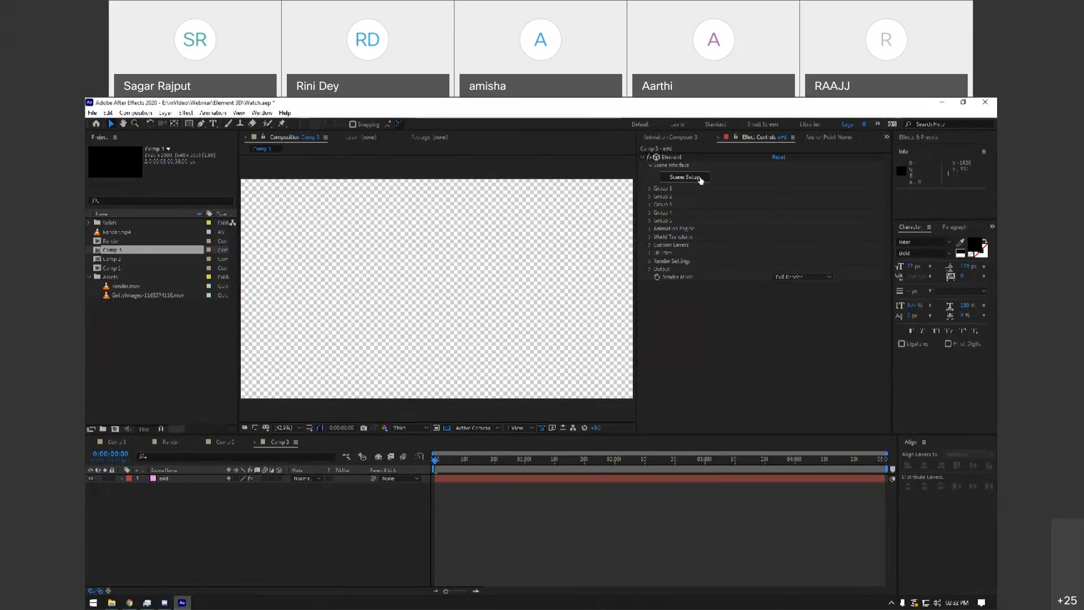
With the e3d layer selected, look up where Element is listed among the Video Copilot effects.
click(186, 112)
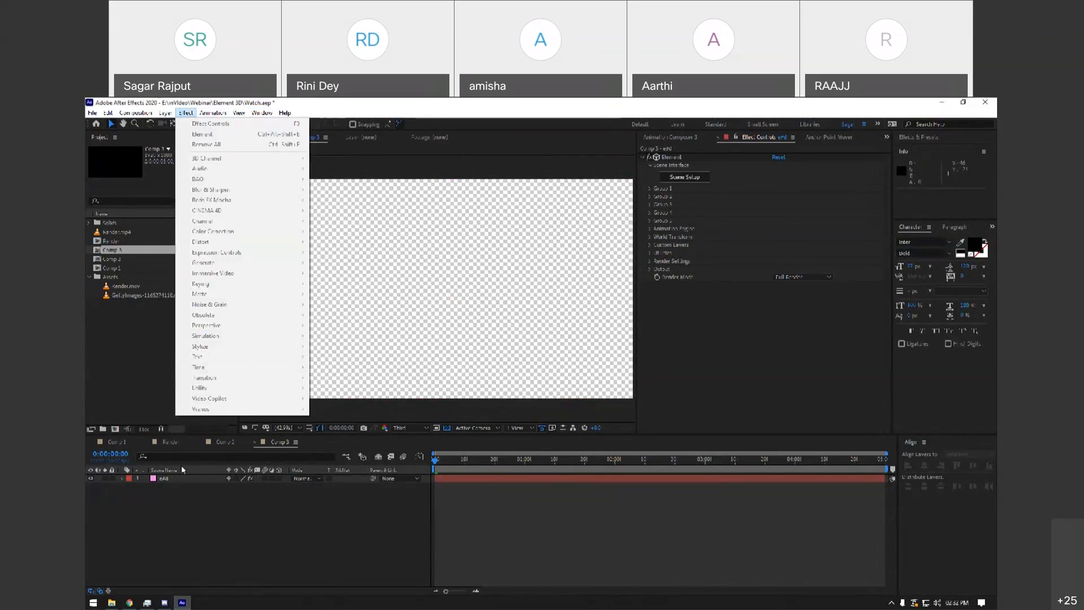
click(170, 479)
click(186, 113)
mouse_move(240, 398)
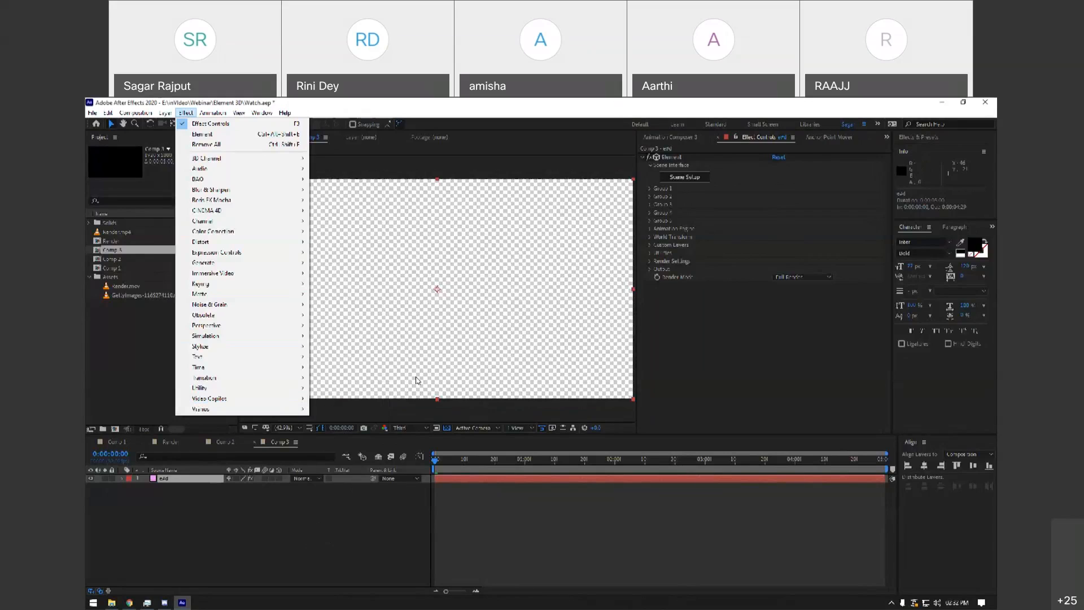
click(221, 518)
click(181, 478)
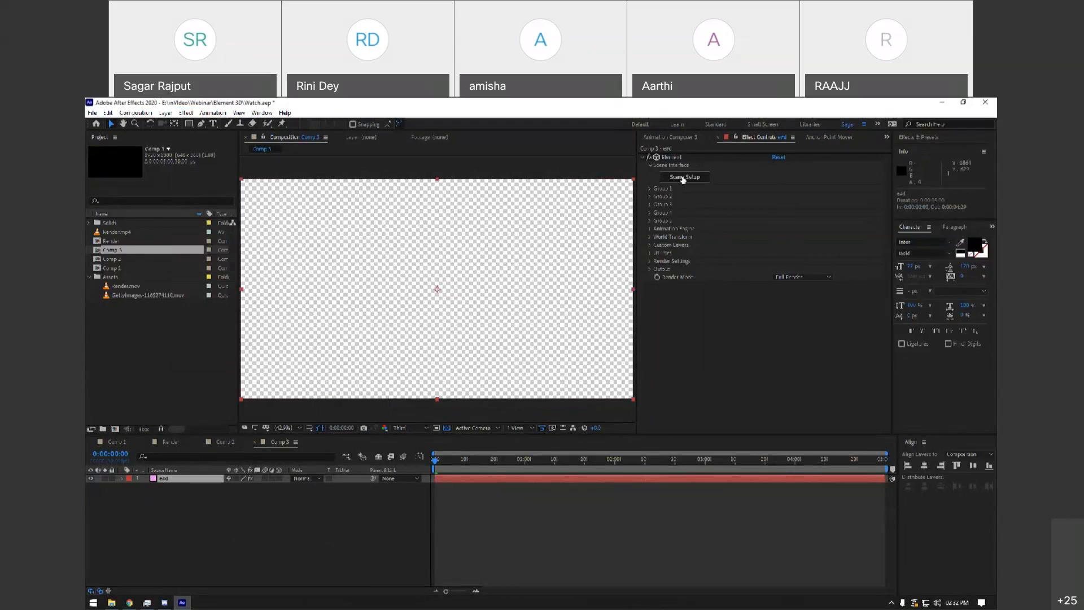
click(226, 501)
click(187, 482)
click(187, 112)
mouse_move(267, 399)
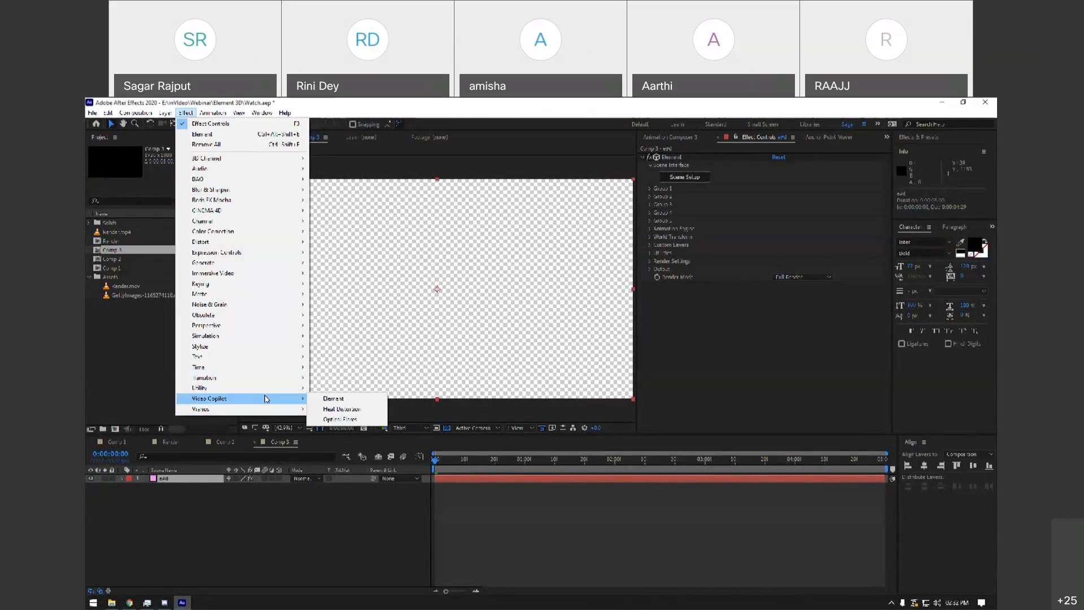
Switch to Chrome to view the top of the Video Copilot Element 3D product page, and return to After Effects.
click(129, 602)
scroll(386, 255, up, 5)
scroll(377, 359, up, 15)
scroll(169, 340, up, 10)
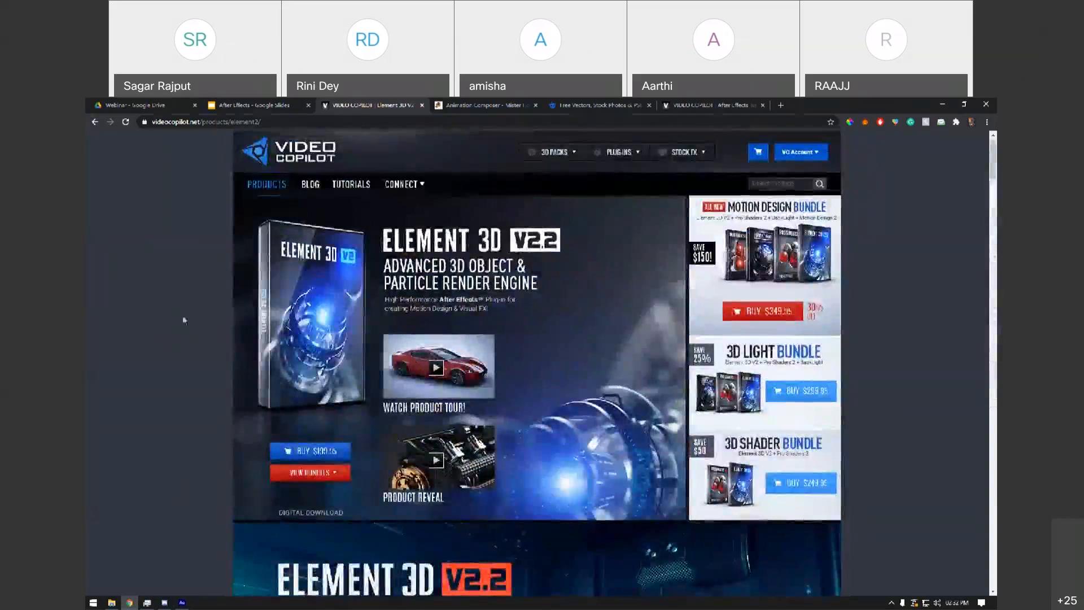
click(182, 603)
Reselect the e3d layer and review the effects offered in the Video Copilot category.
click(176, 479)
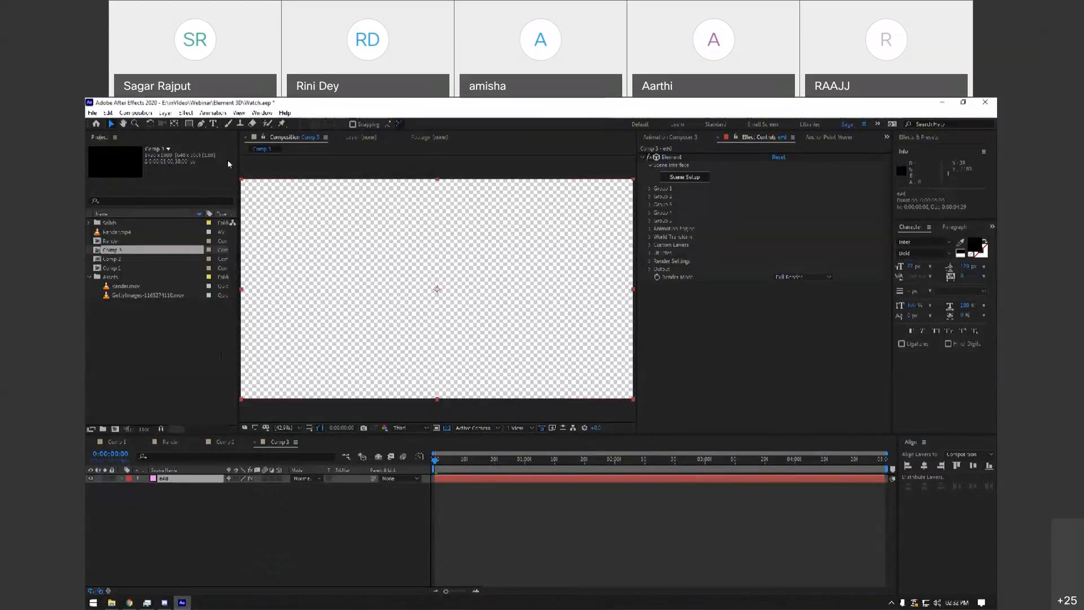
click(186, 112)
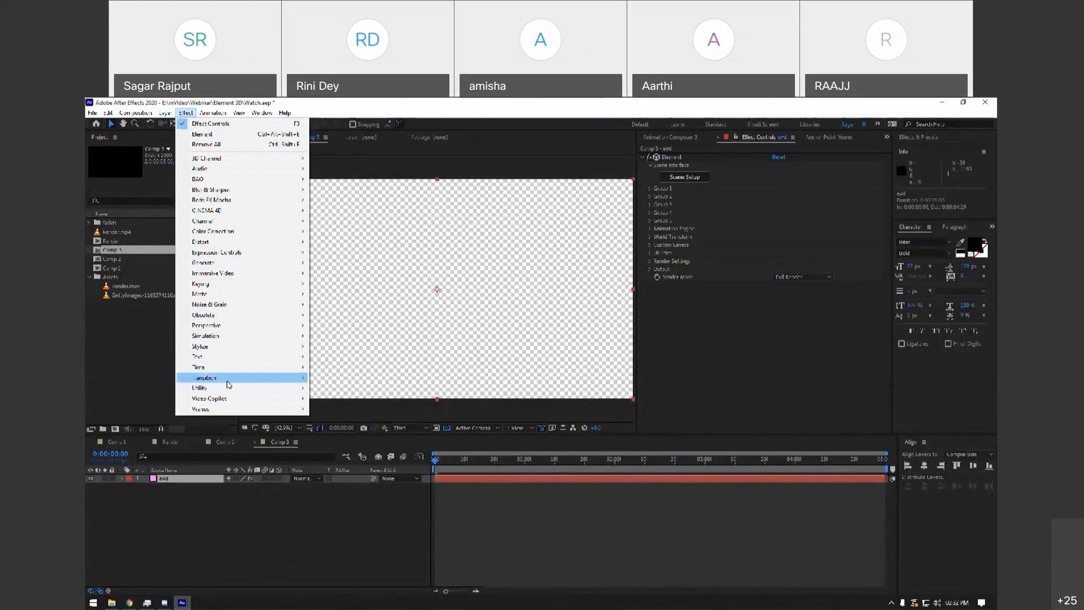
mouse_move(230, 399)
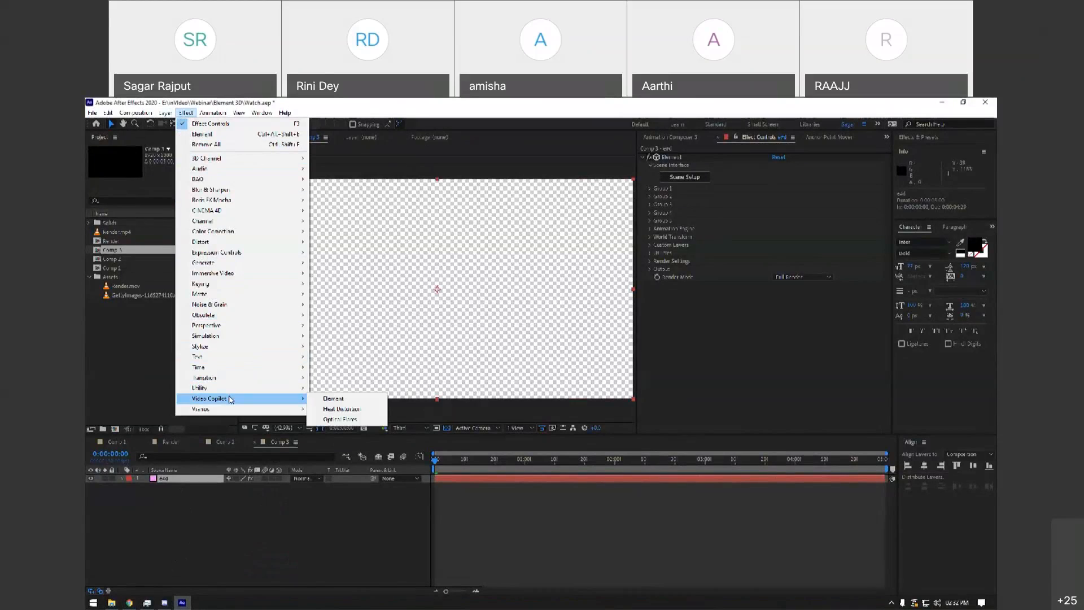
click(196, 491)
click(195, 479)
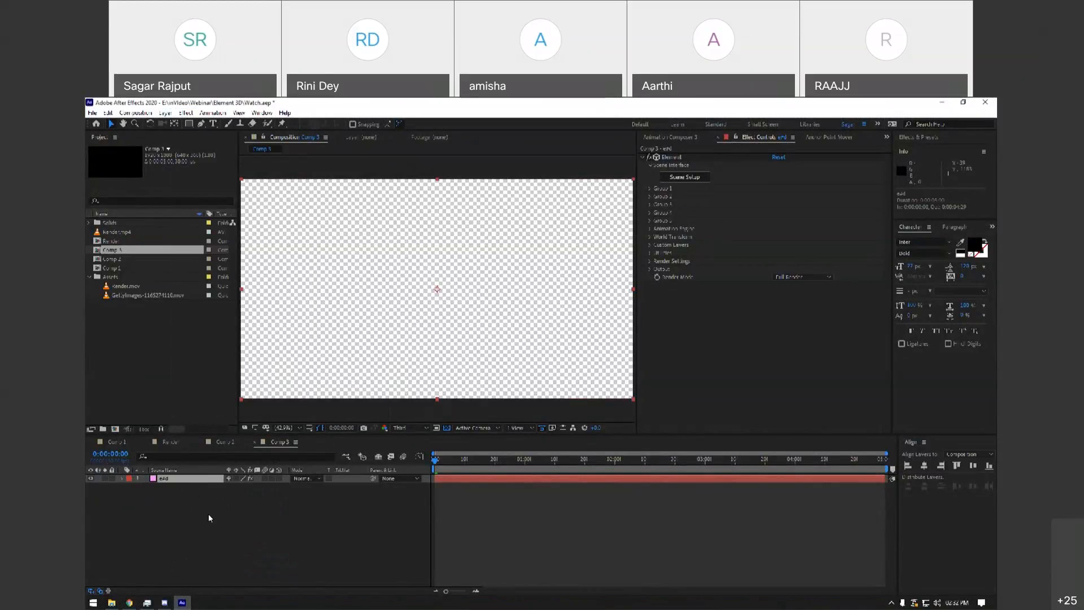
Search the quick effect finder for elem and for fill, clearing each search.
key(ctrl+space)
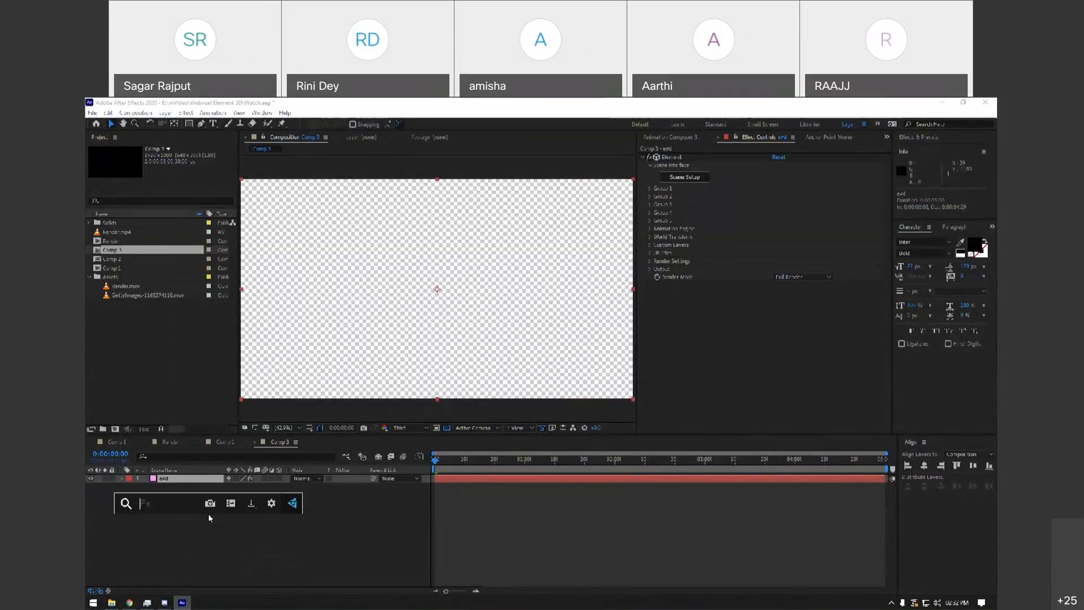
text(elem)
key(BackSpace)
key(BackSpace)
key(BackSpace)
key(BackSpace)
text(fill)
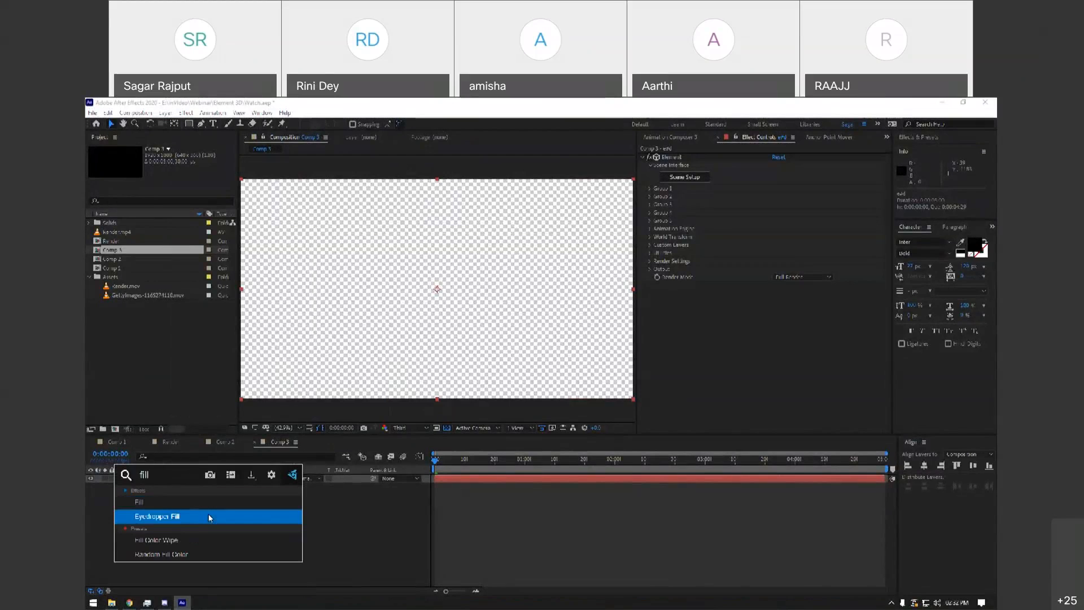
key(BackSpace)
key(BackSpace)
key(BackSpace)
key(BackSpace)
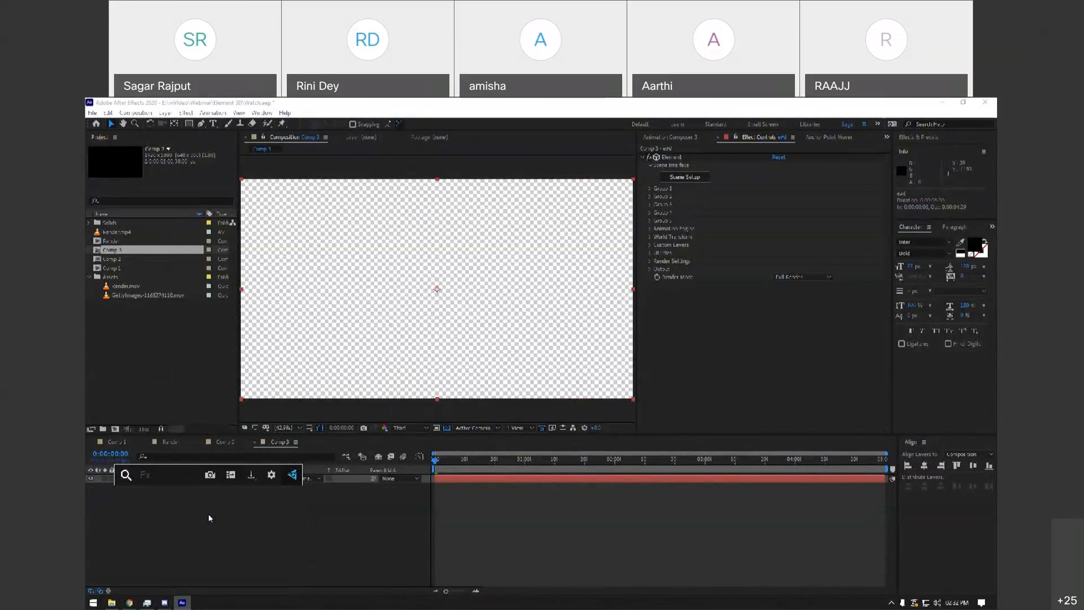
Find the Fill effect with the quick effect finder and apply it to the e3d layer.
text(key)
key(BackSpace)
key(BackSpace)
key(BackSpace)
text(fill)
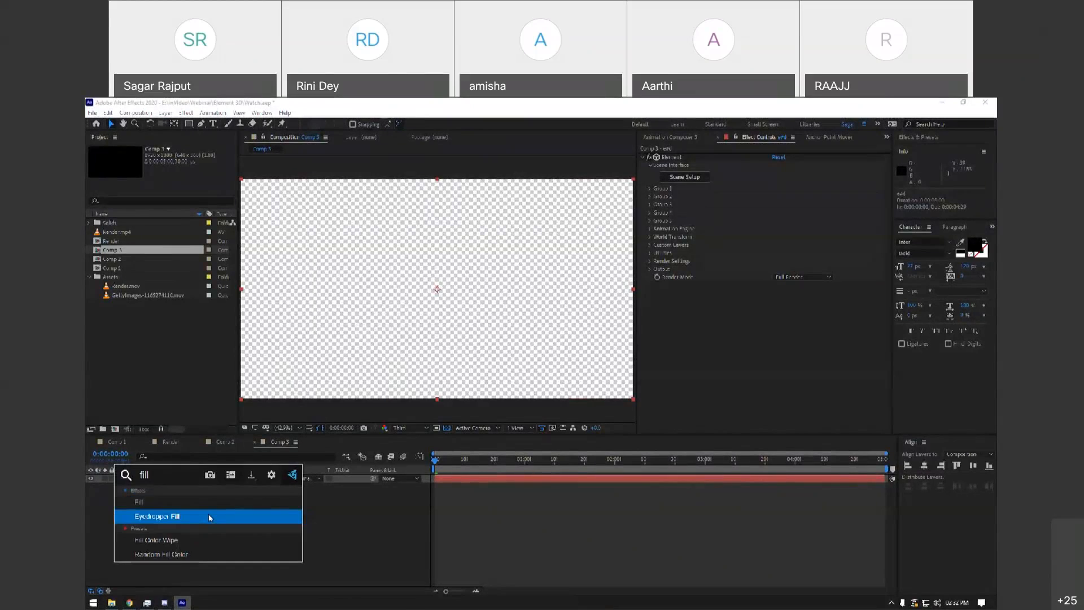
key(Return)
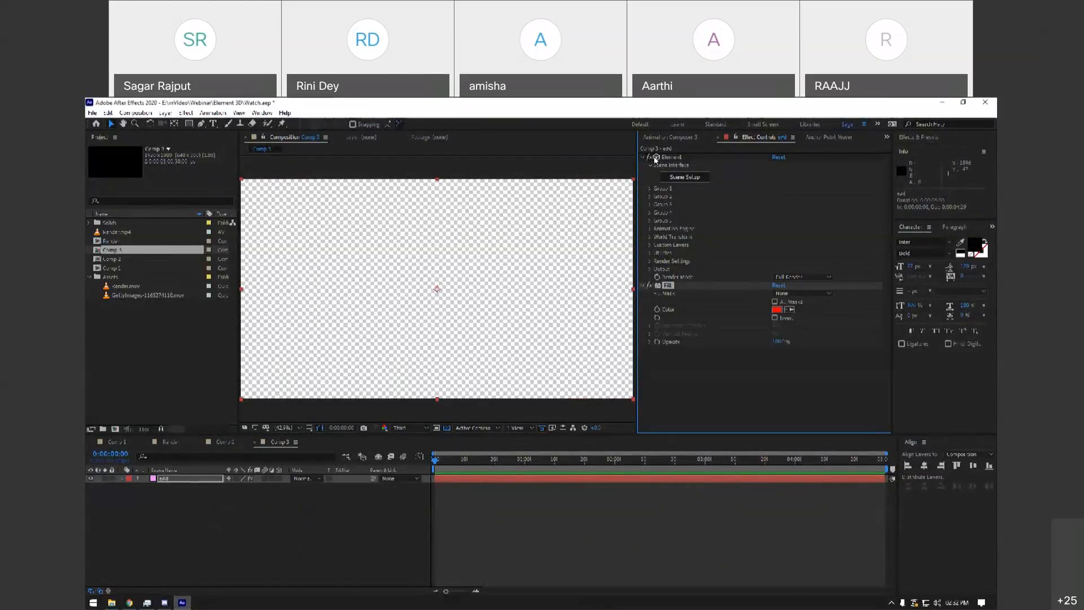
Turn off the Element effect on the e3d layer, delete the Fill effect and deselect the layer.
click(650, 158)
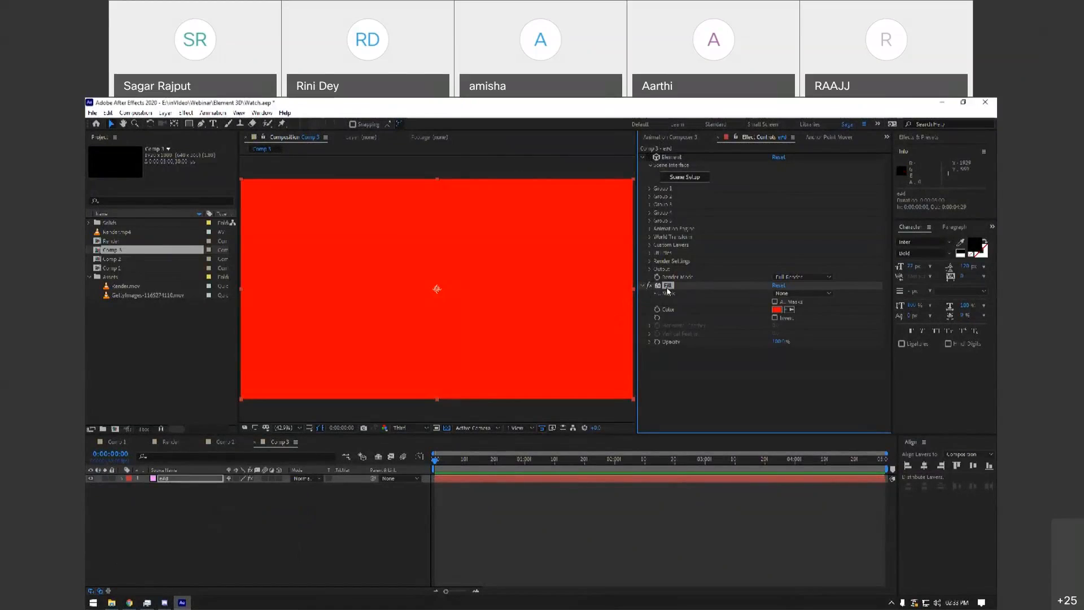
key(Delete)
click(327, 518)
Switch to Chrome, open Video Copilot's products page and return to After Effects.
click(130, 602)
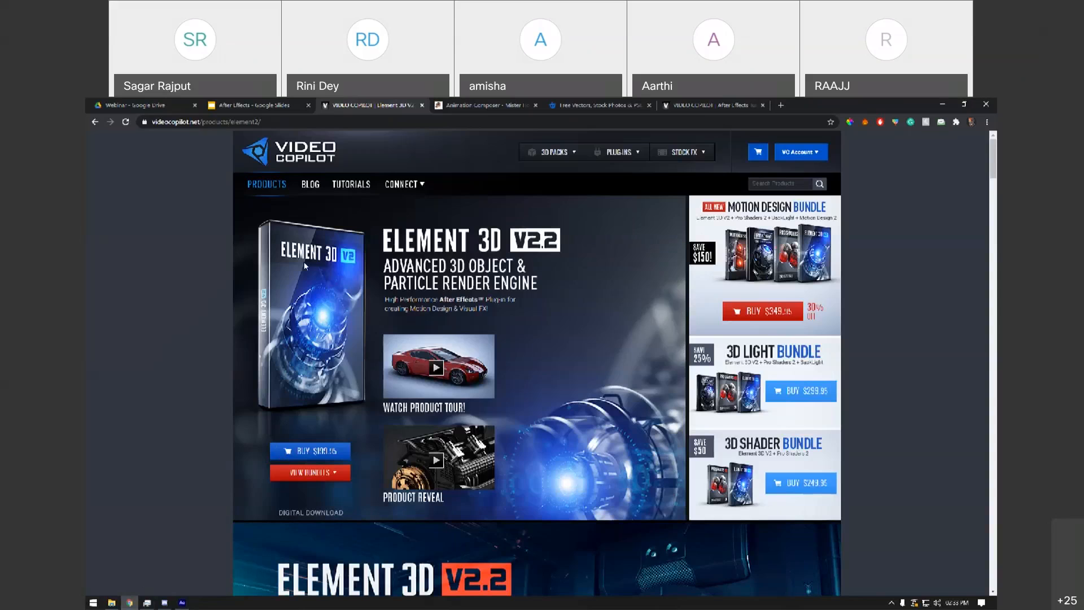
click(262, 185)
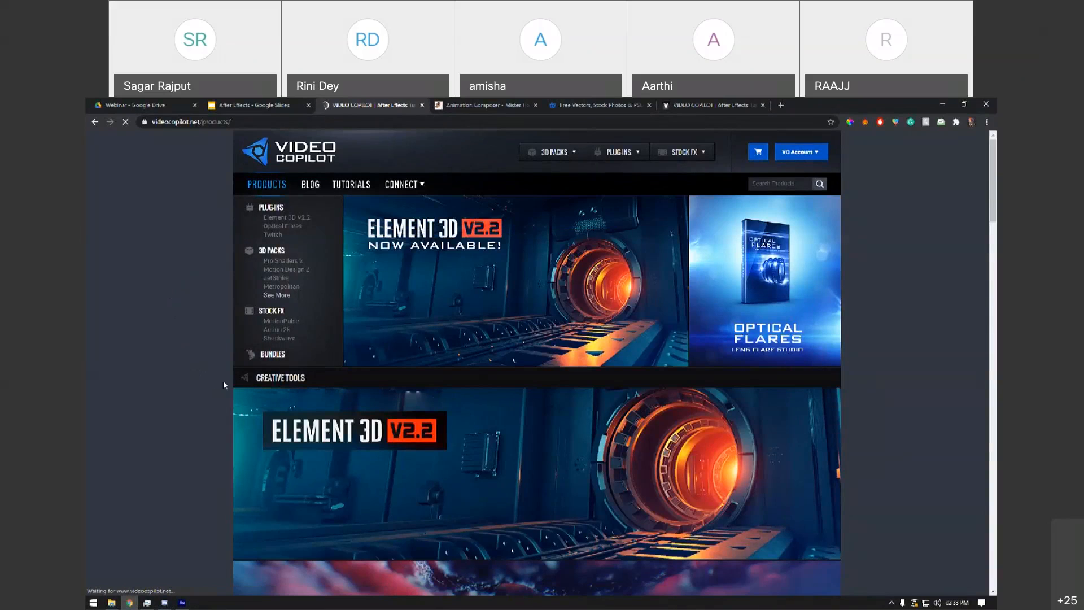
click(182, 603)
Check the effect categories and the quick effect finder once more for the e3d layer, without applying anything.
click(174, 480)
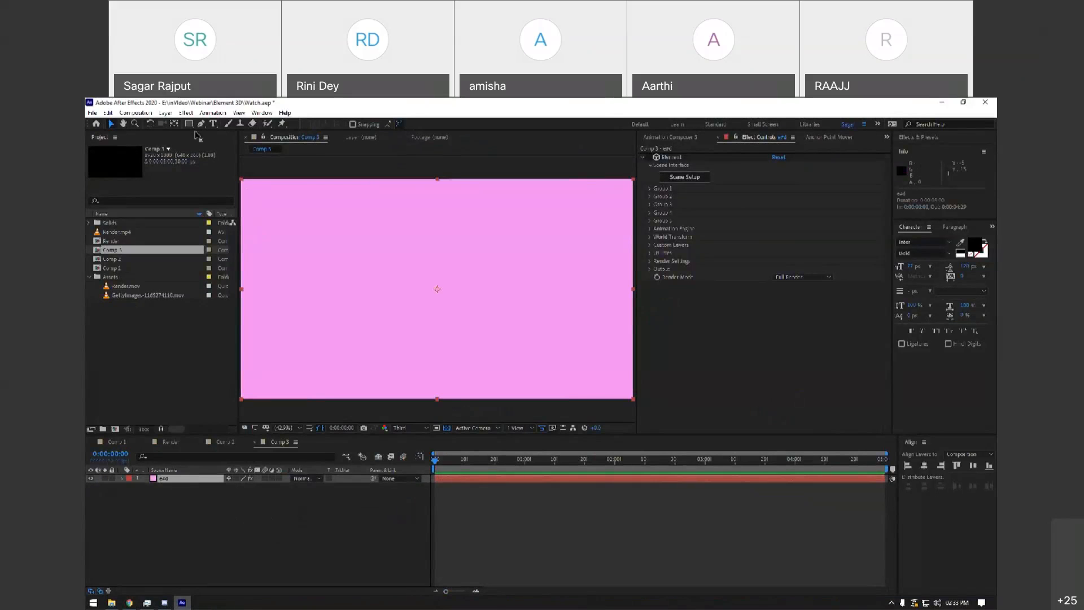
click(186, 112)
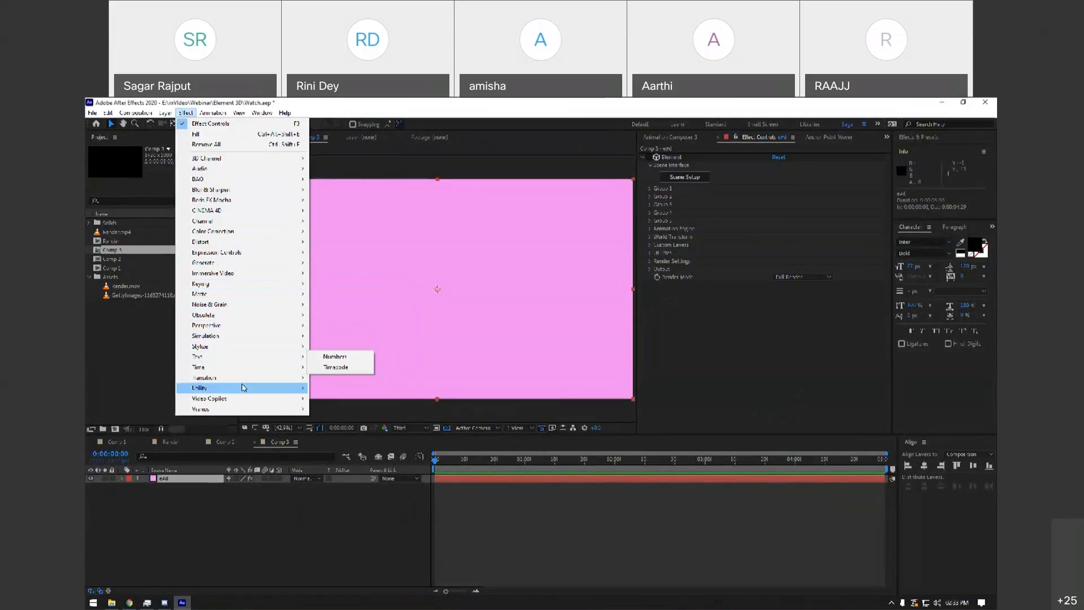
click(202, 480)
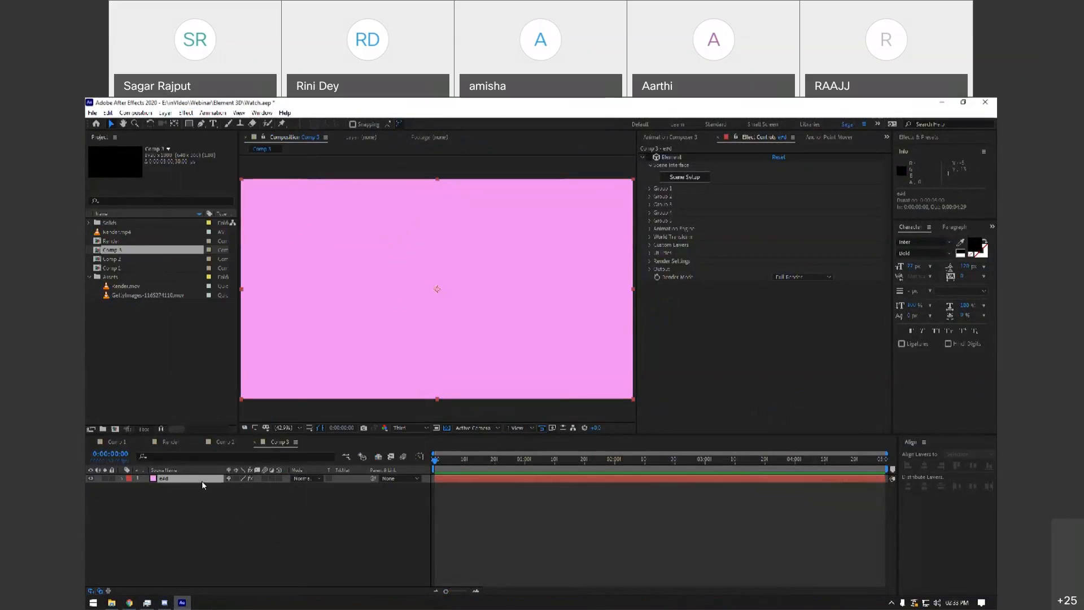
key(ctrl+space)
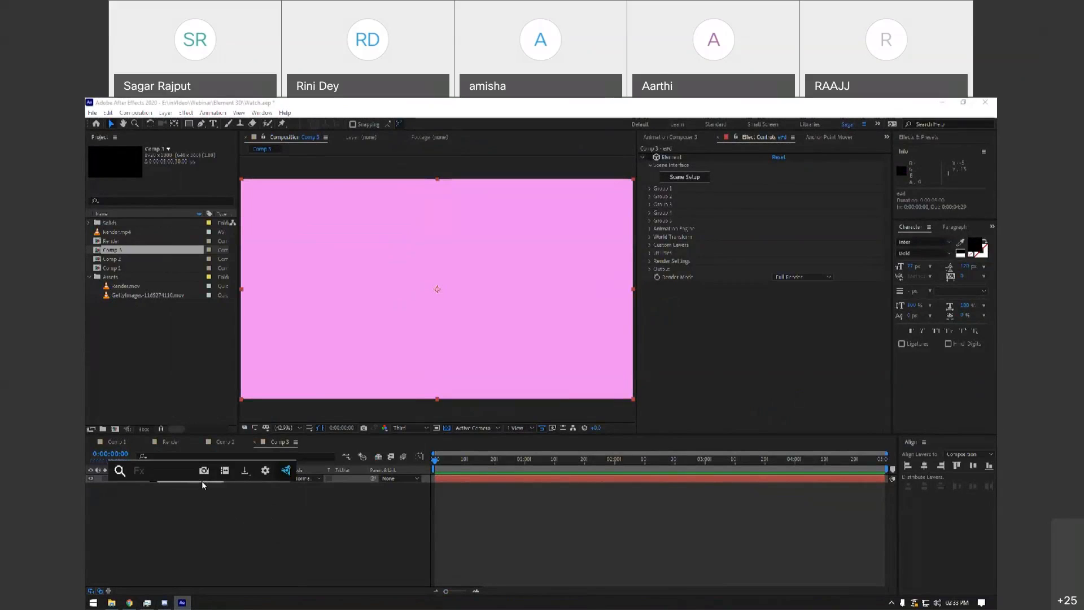
click(216, 508)
click(174, 479)
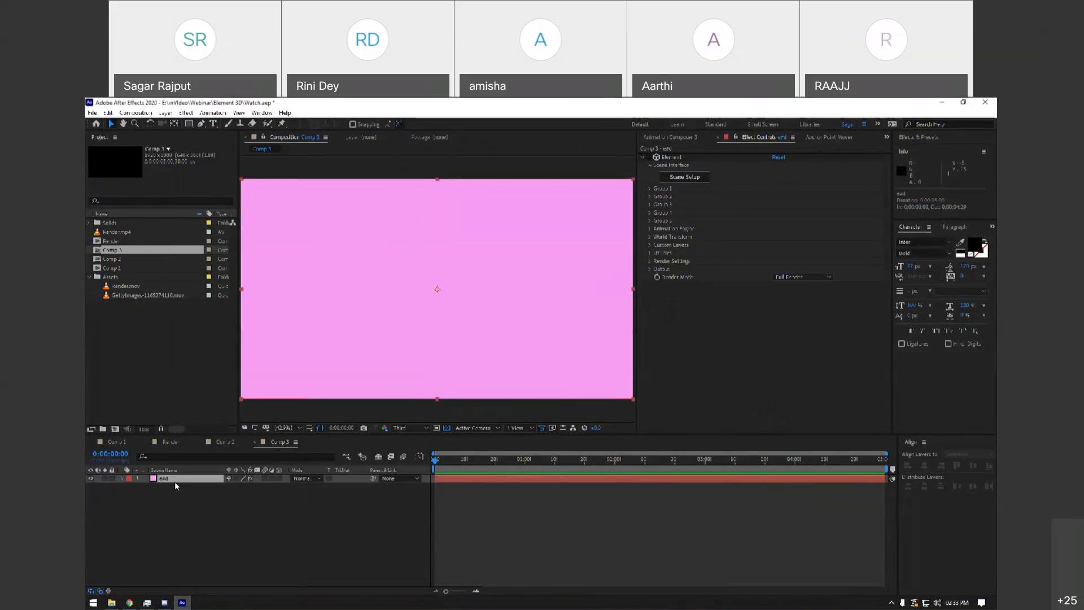
Open Element's Scene Setup for the e3d layer and choose iphone12.obj as the 3D object to import.
click(694, 179)
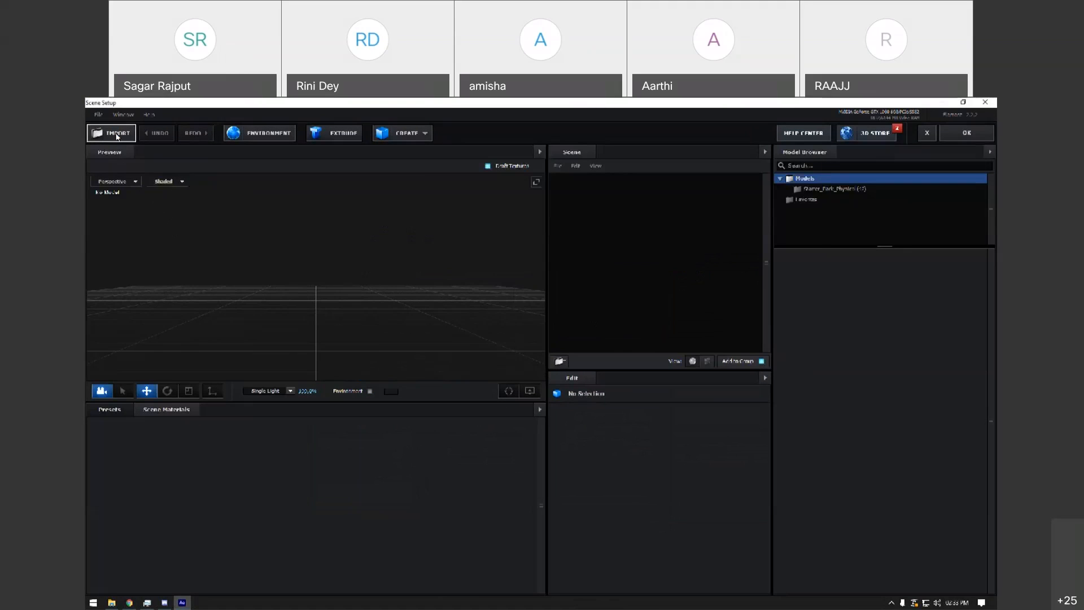
click(116, 134)
click(118, 168)
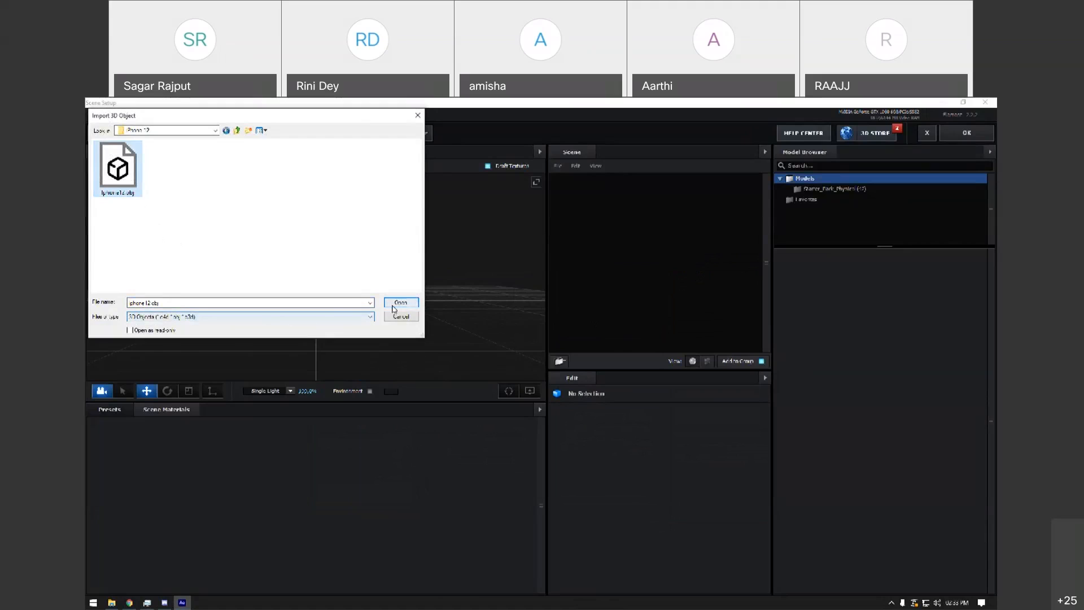
drag(199, 232, 110, 163)
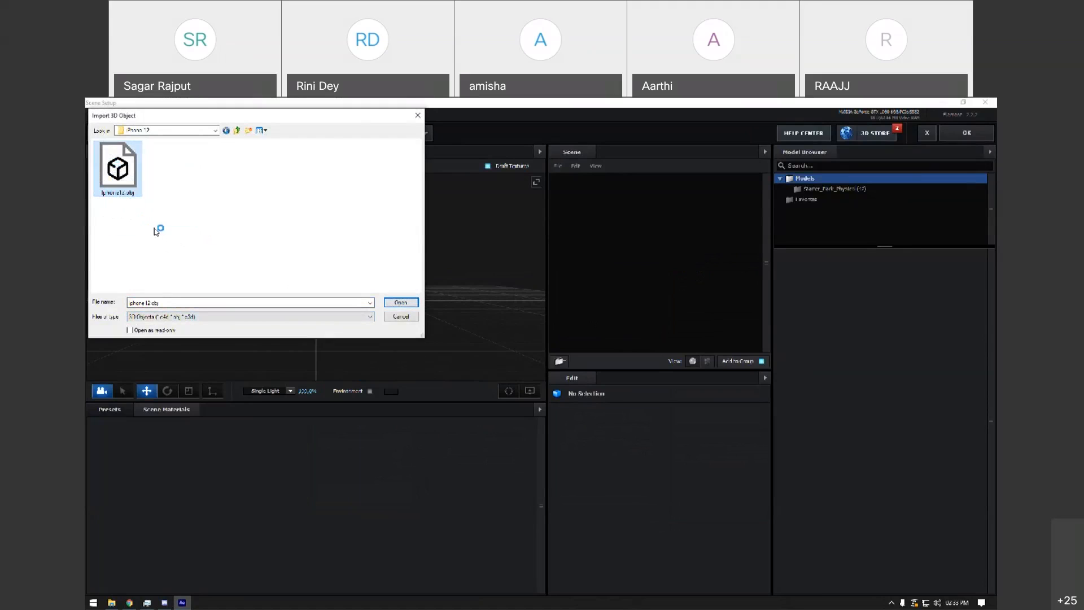
click(155, 231)
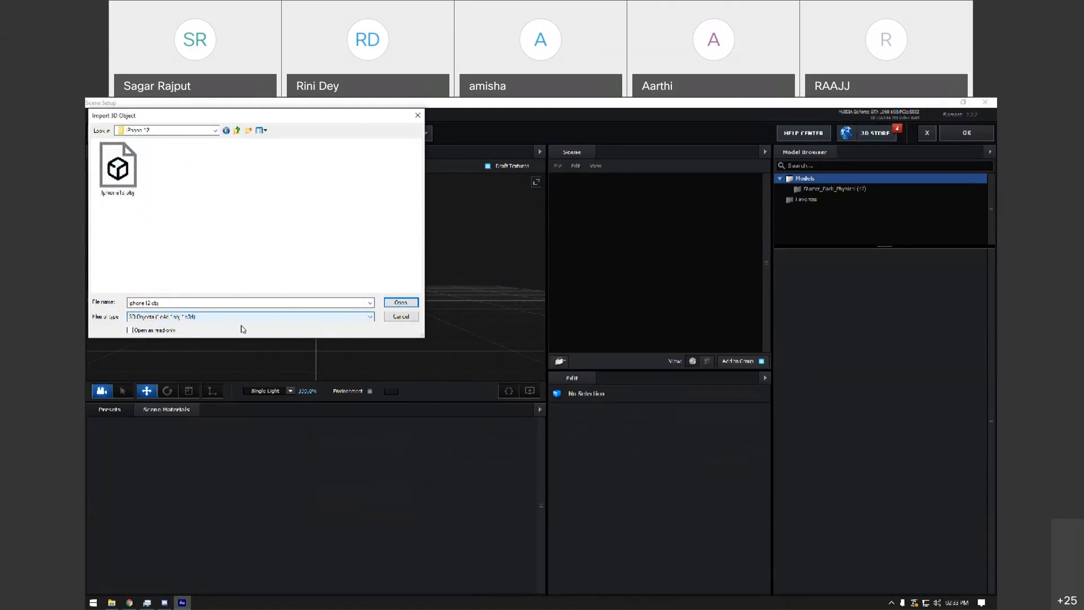
drag(152, 116, 206, 158)
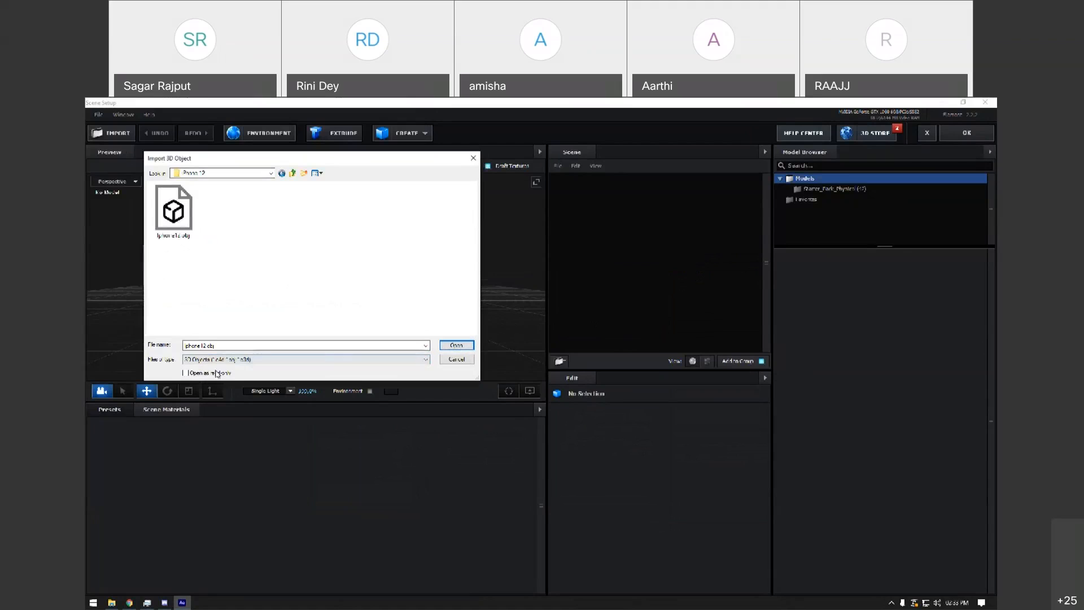
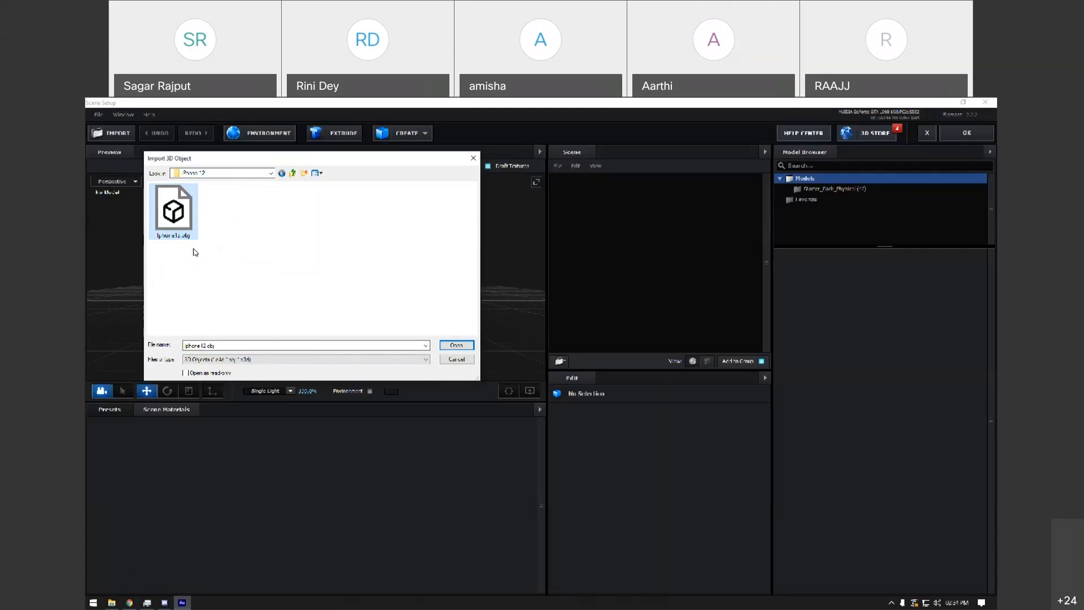
click(455, 346)
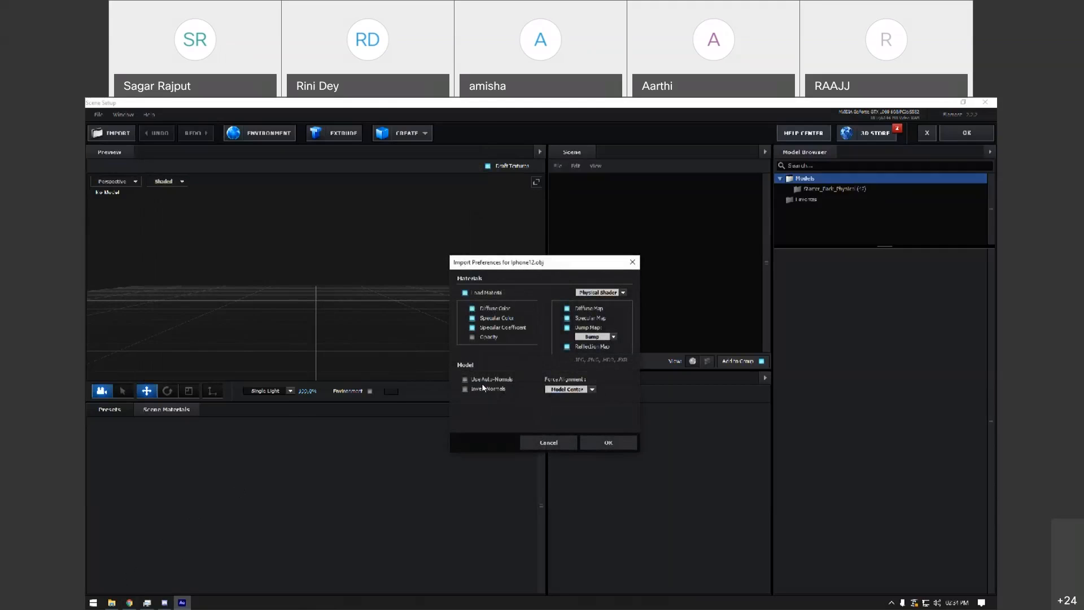
Import the iPhone model with Use Auto-Normals enabled and Force Alignment kept at Model Center.
click(466, 380)
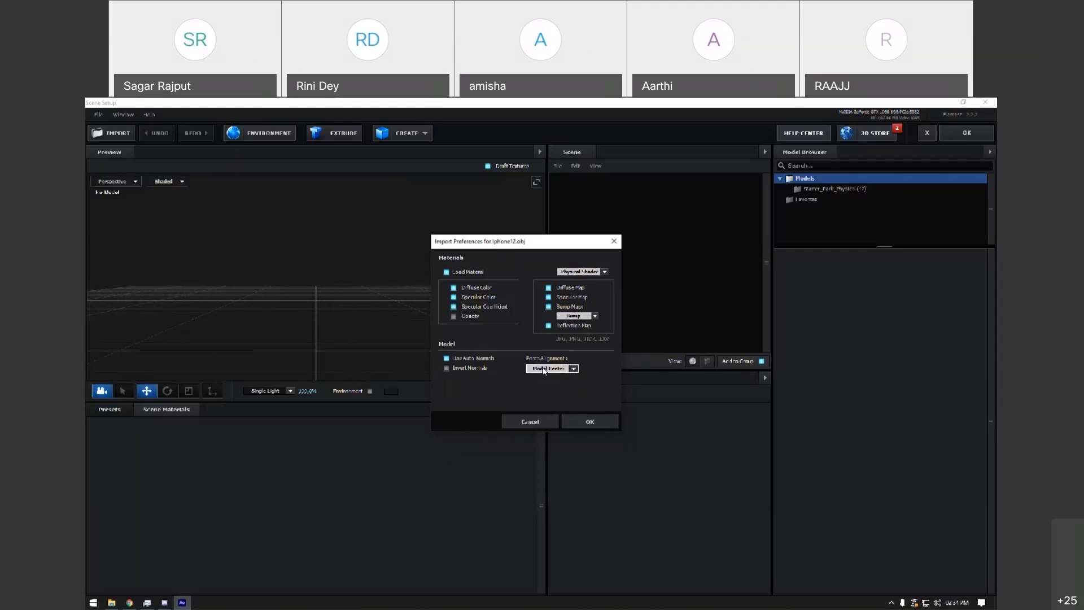
click(553, 369)
click(584, 375)
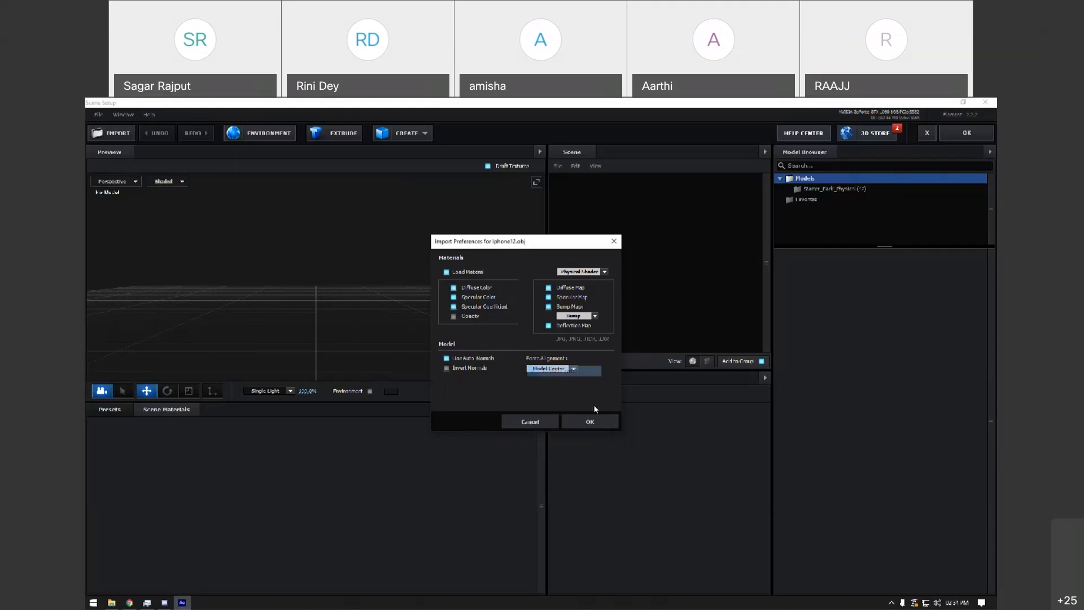
click(575, 371)
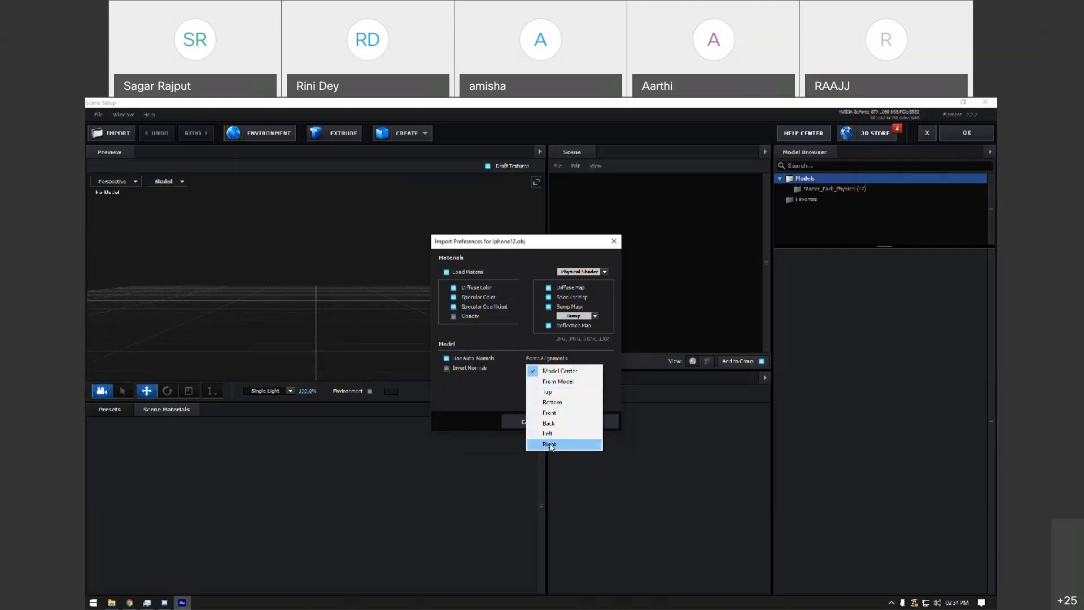
click(556, 370)
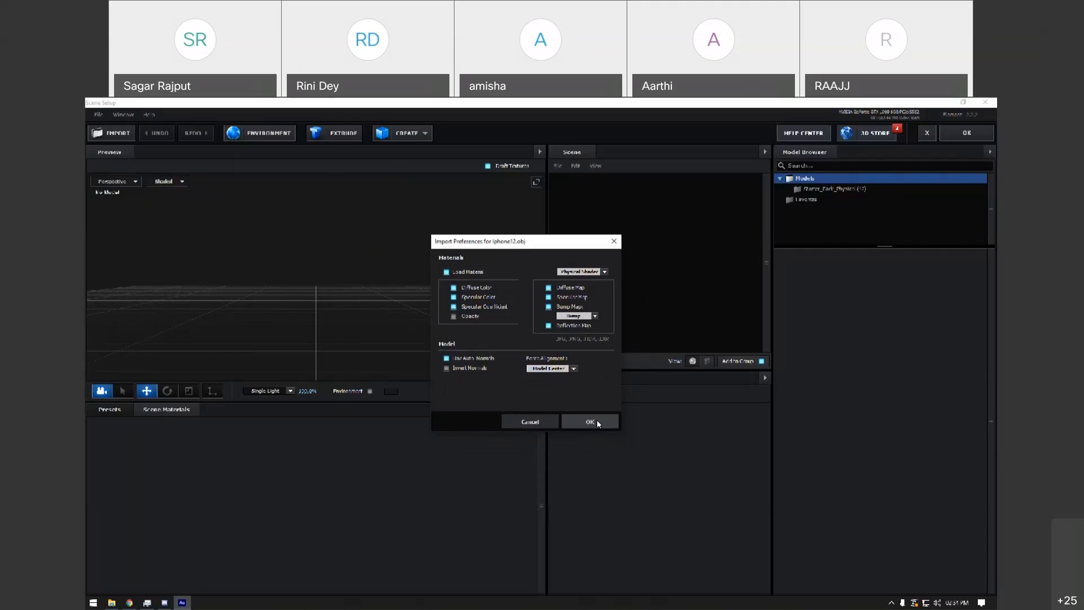
click(597, 423)
Scale up the Group Folder containing the iphone12 model until the phone is clearly seen in the 3D preview.
drag(396, 317, 397, 327)
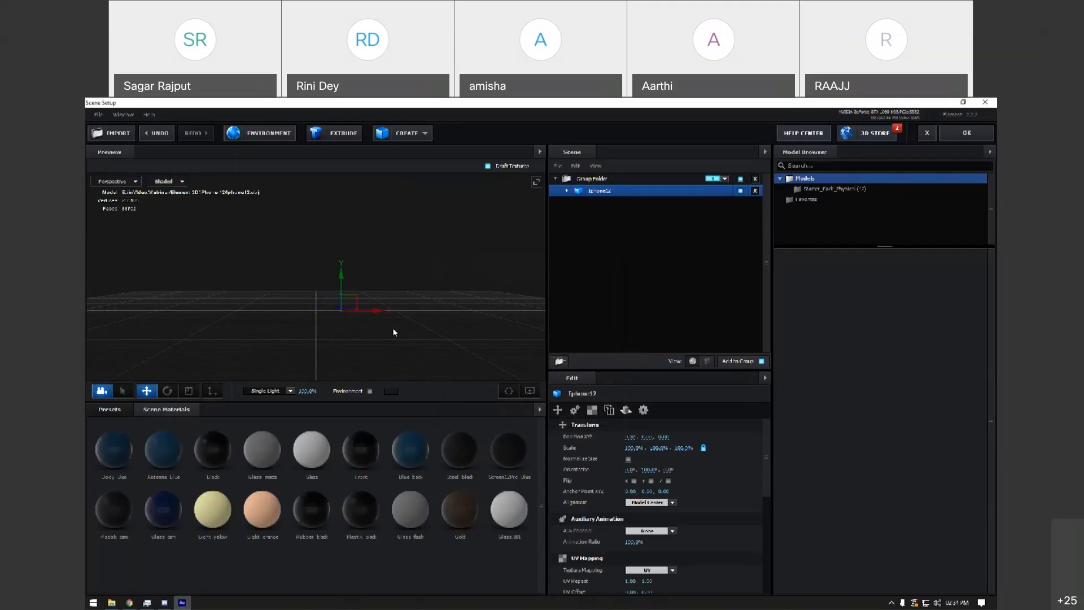
key(e)
drag(386, 317, 380, 331)
drag(333, 329, 310, 333)
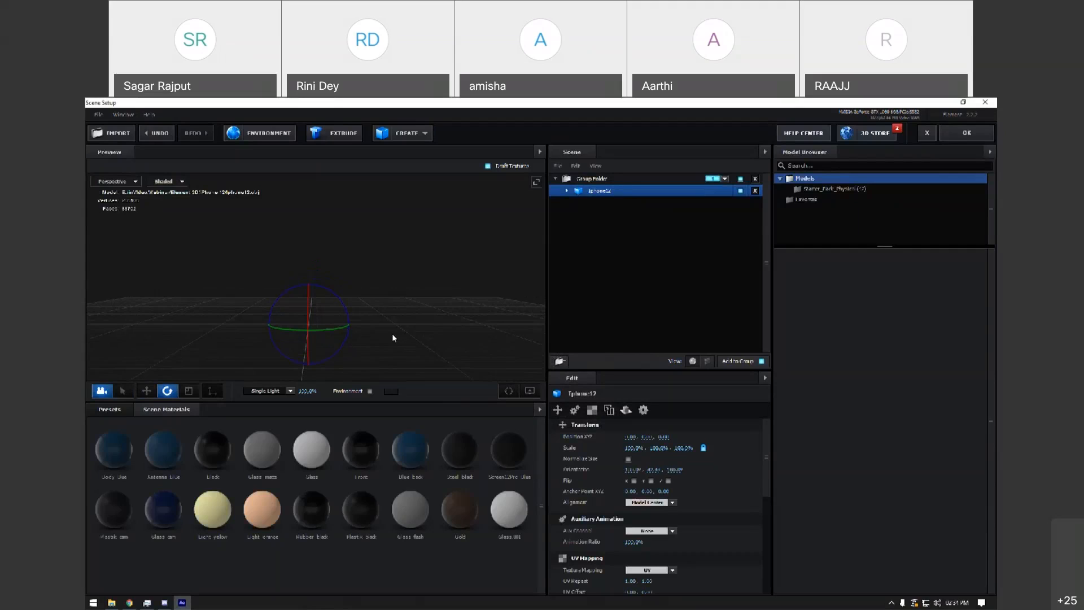
key(r)
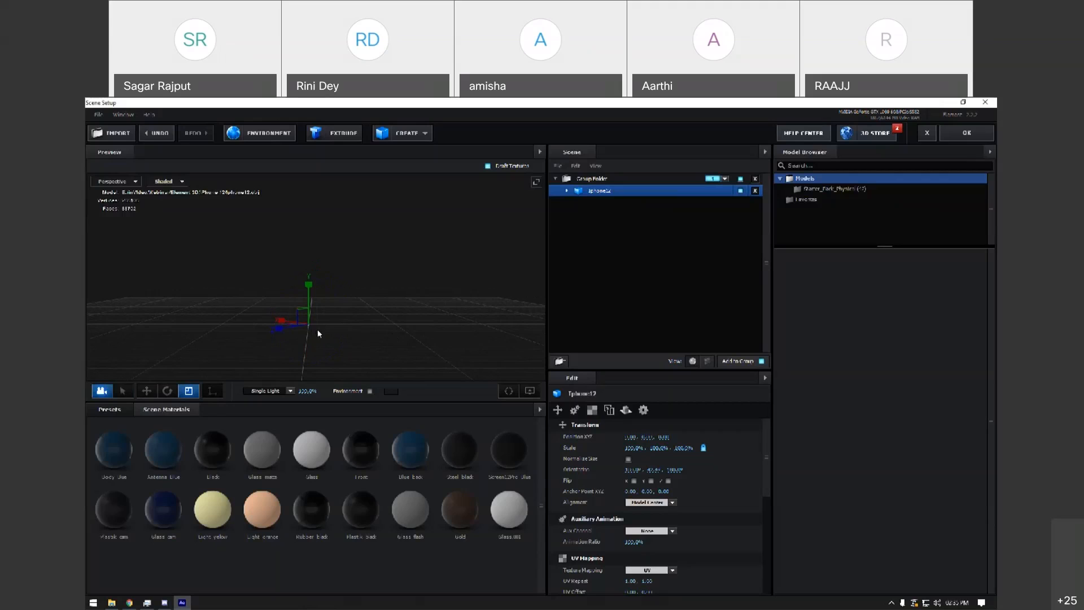
drag(347, 318, 336, 360)
click(352, 343)
drag(318, 321, 438, 269)
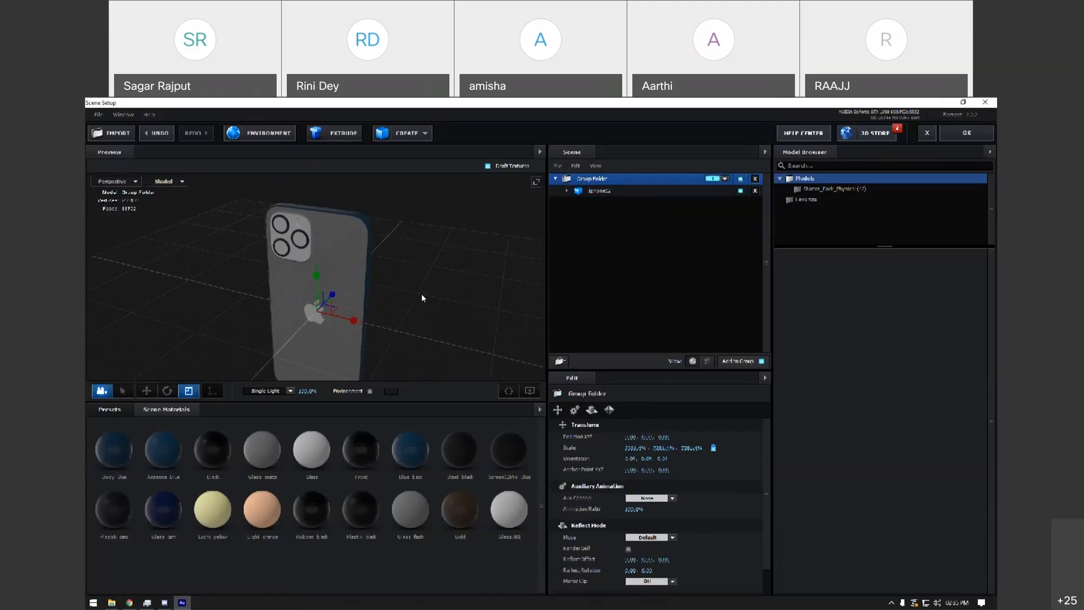
Expand the iphone12 model's material list and rotate the phone so its front faces the camera.
click(566, 192)
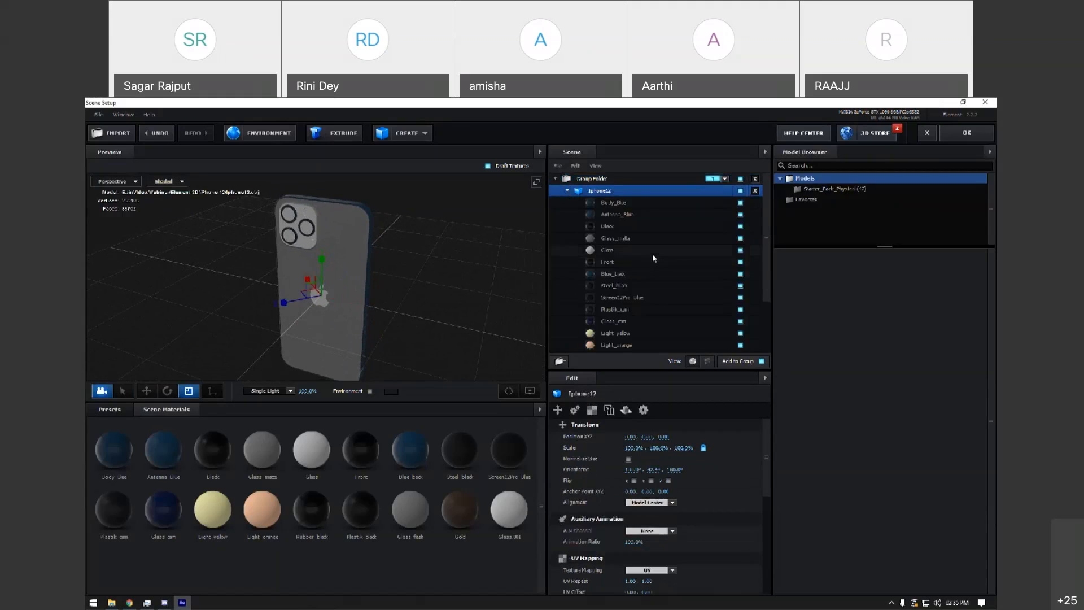
scroll(652, 252, down, 2)
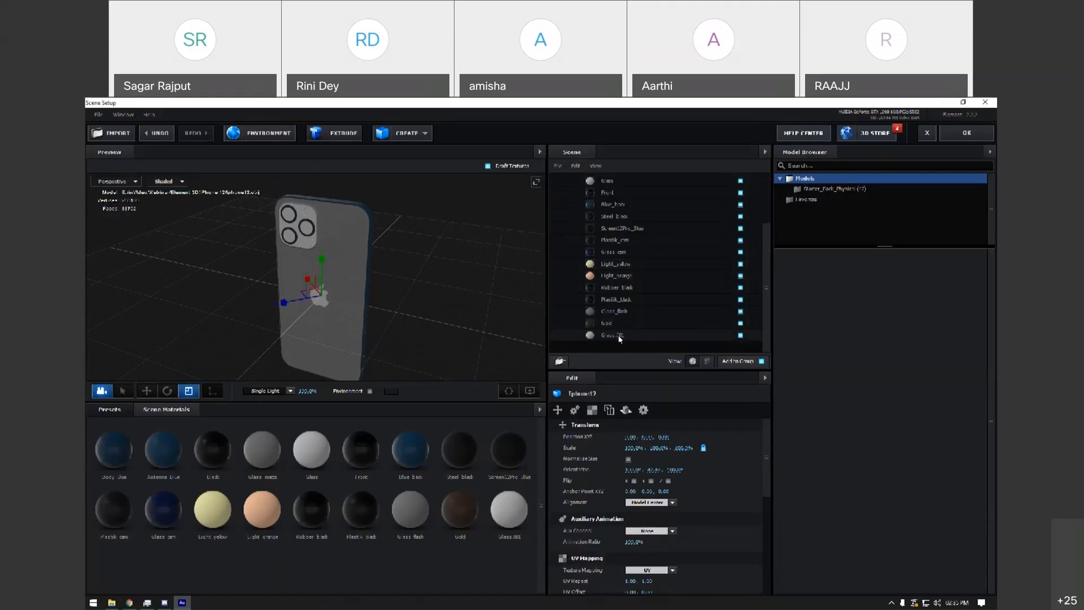
scroll(619, 337, up, 2)
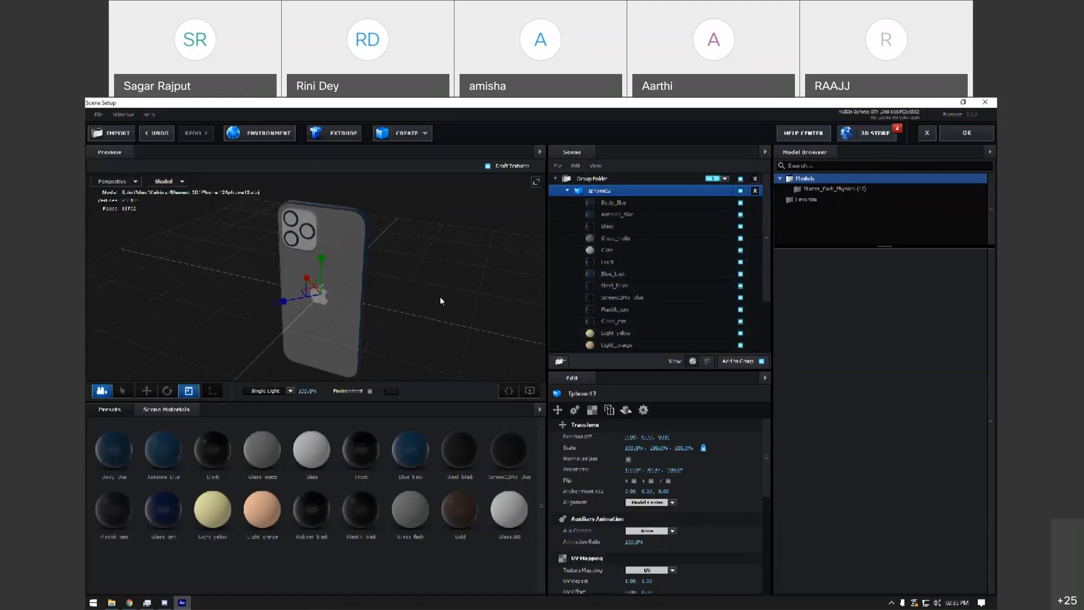
key(e)
drag(320, 310, 475, 284)
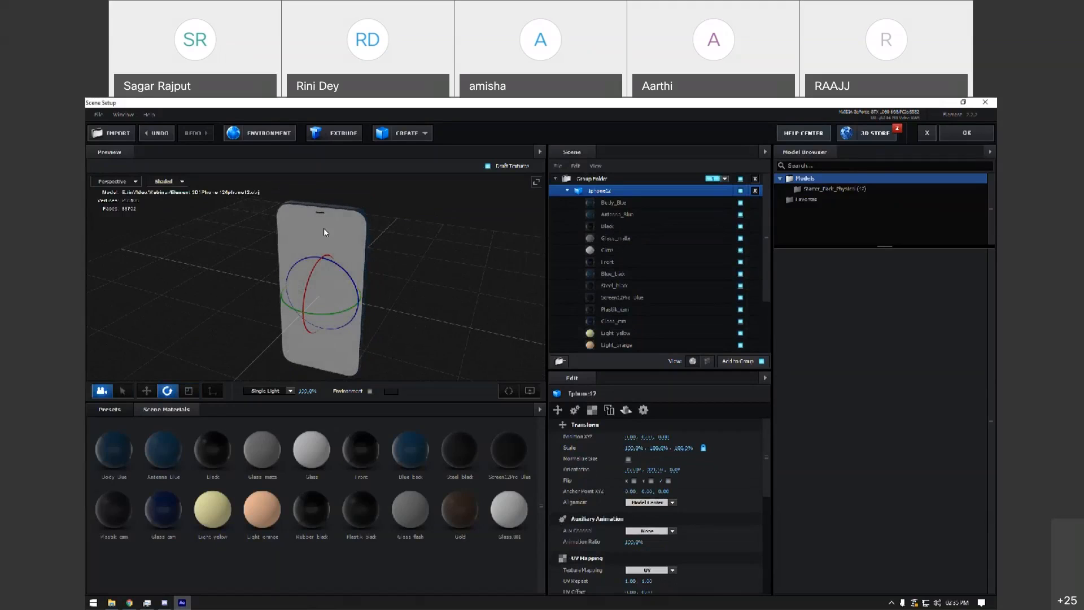
Go through the phone's Body_Blue, Antenna_Blue, Black and Glass_matte materials in the model's material list.
click(567, 191)
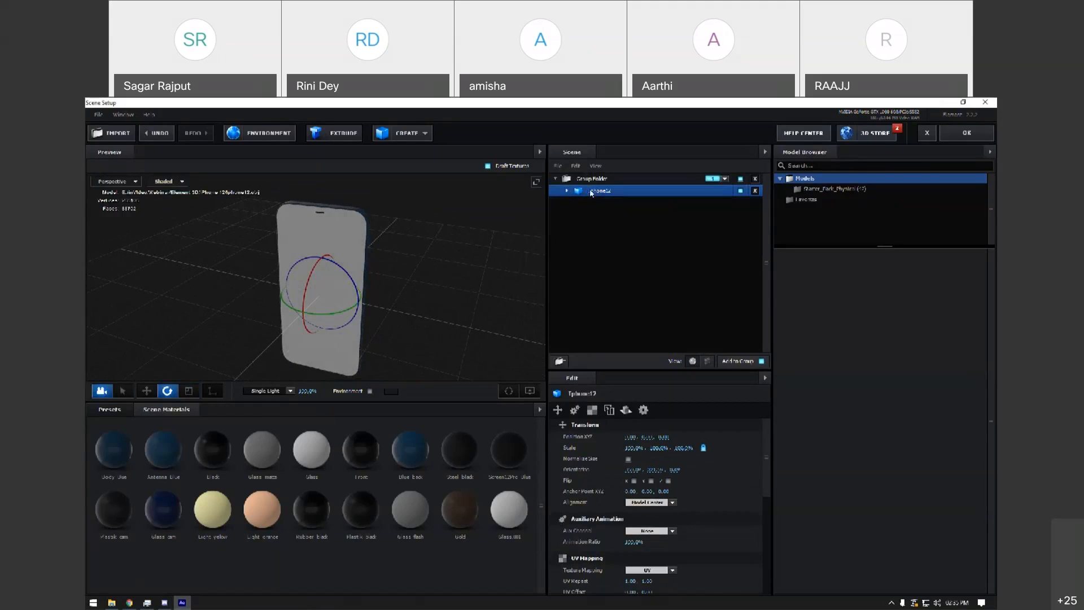
click(567, 191)
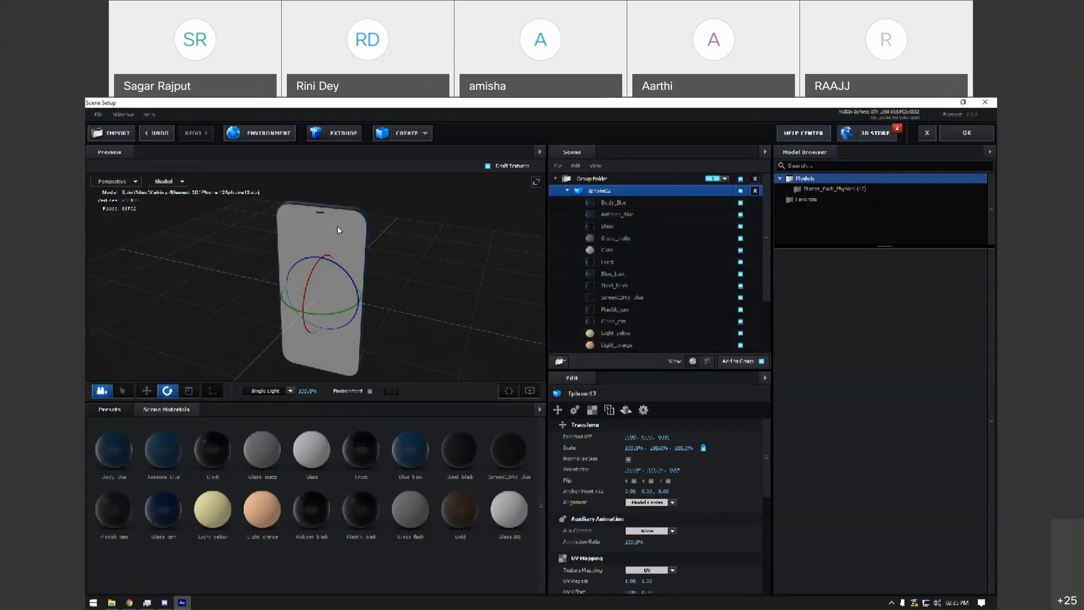
key(Down)
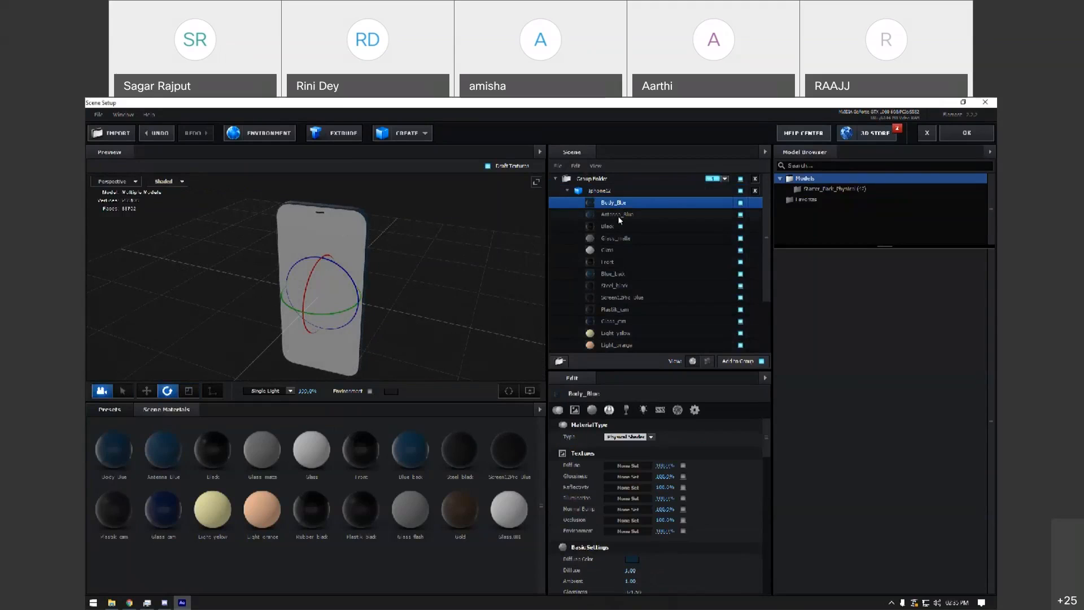
click(618, 217)
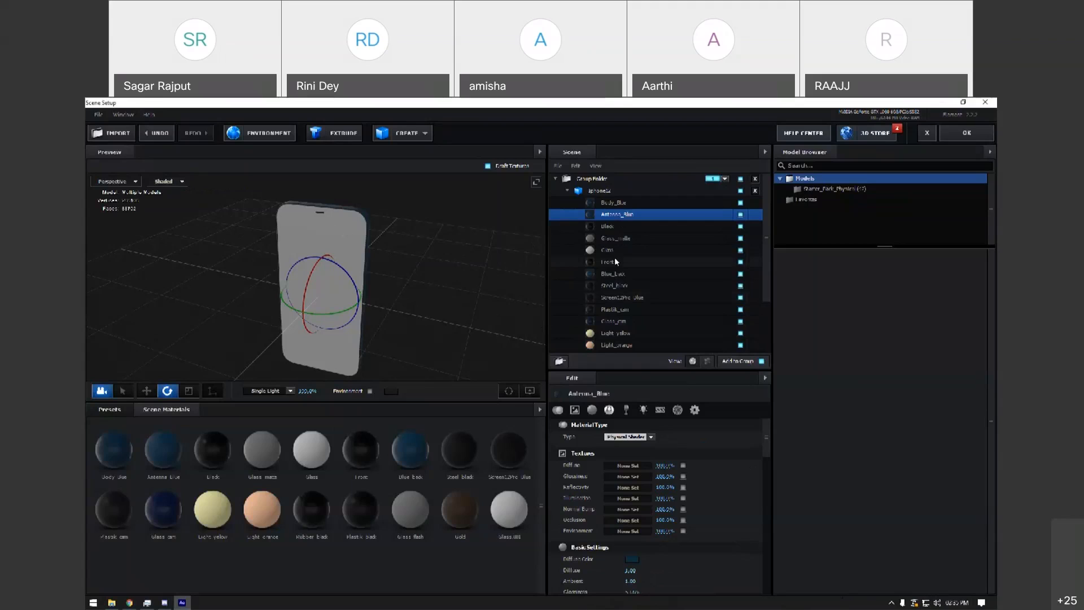
click(618, 228)
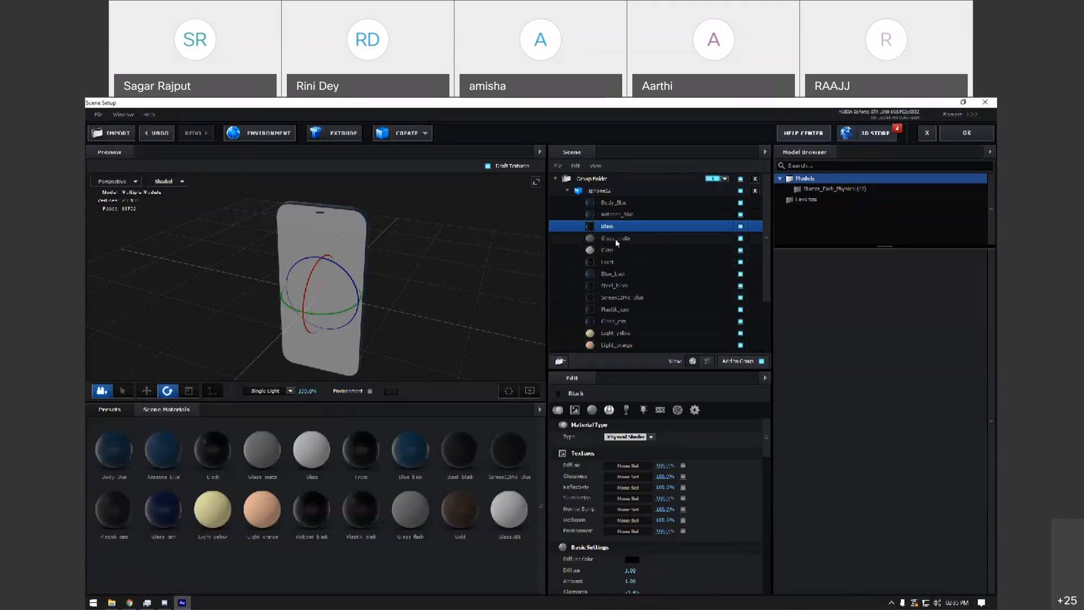
click(615, 238)
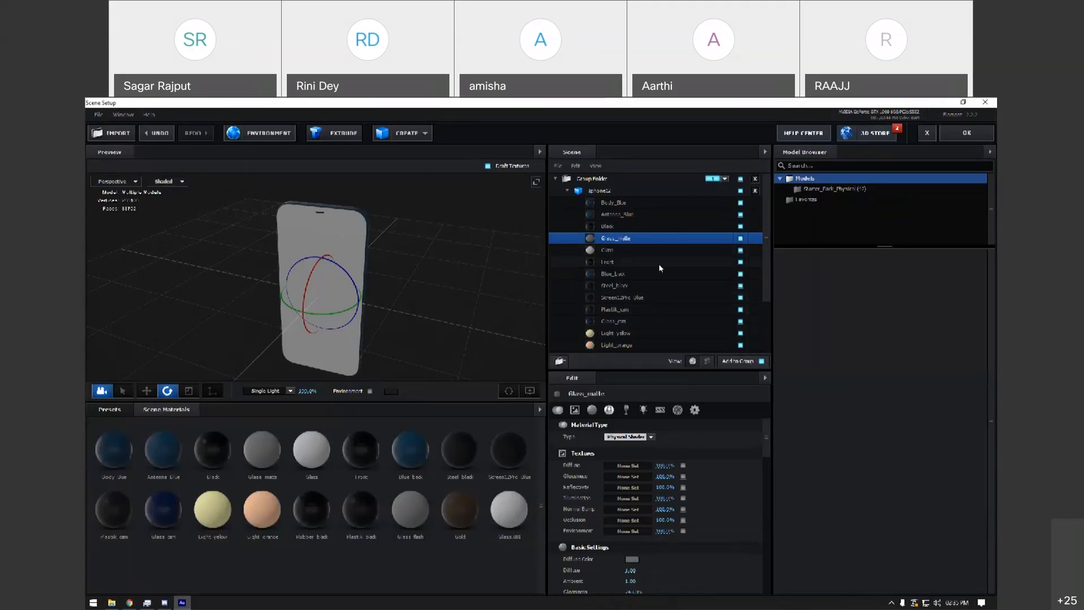
Hide the Glass material of the phone, then select the Front material.
click(741, 253)
click(740, 252)
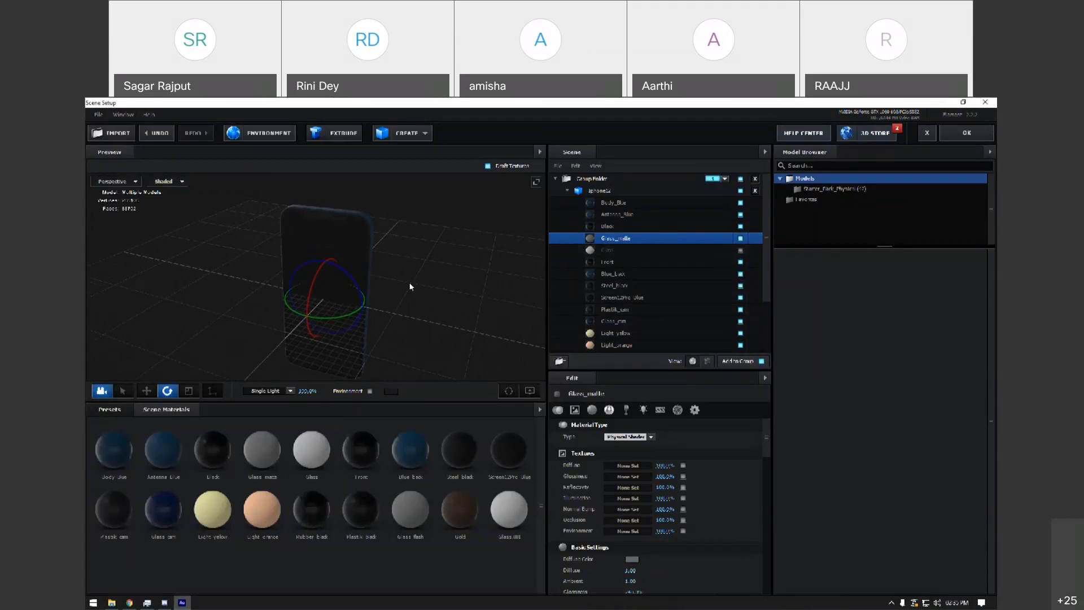
click(640, 253)
click(638, 259)
click(739, 263)
drag(394, 289, 650, 302)
Select the Screen12Pro_Blue material and toggle its visibility to identify the phone's screen, leaving it shown.
scroll(652, 304, down, 3)
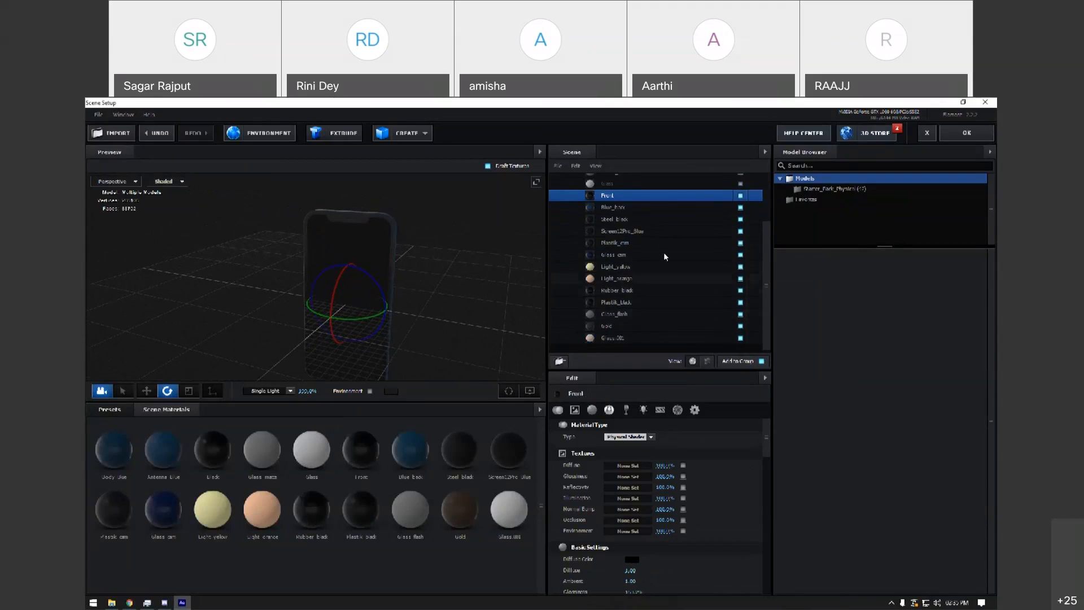
click(660, 232)
click(740, 231)
click(740, 232)
click(740, 231)
click(740, 231)
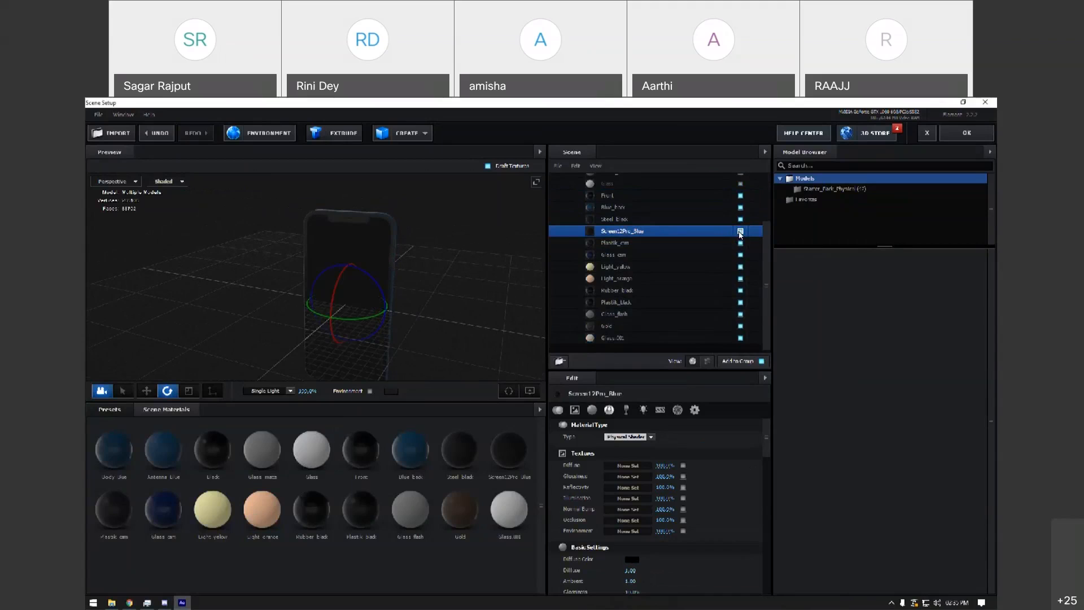
Examine the texture sources offered for the Diffuse channel of Screen12Pro_Blue, and cancel without loading a texture.
click(638, 438)
click(712, 438)
click(627, 465)
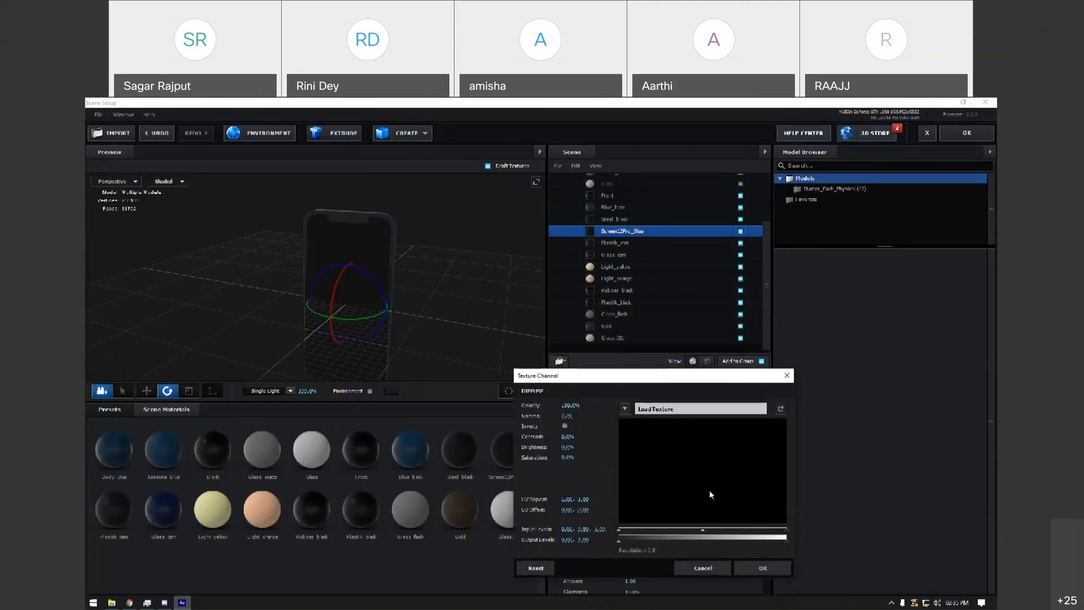
click(647, 412)
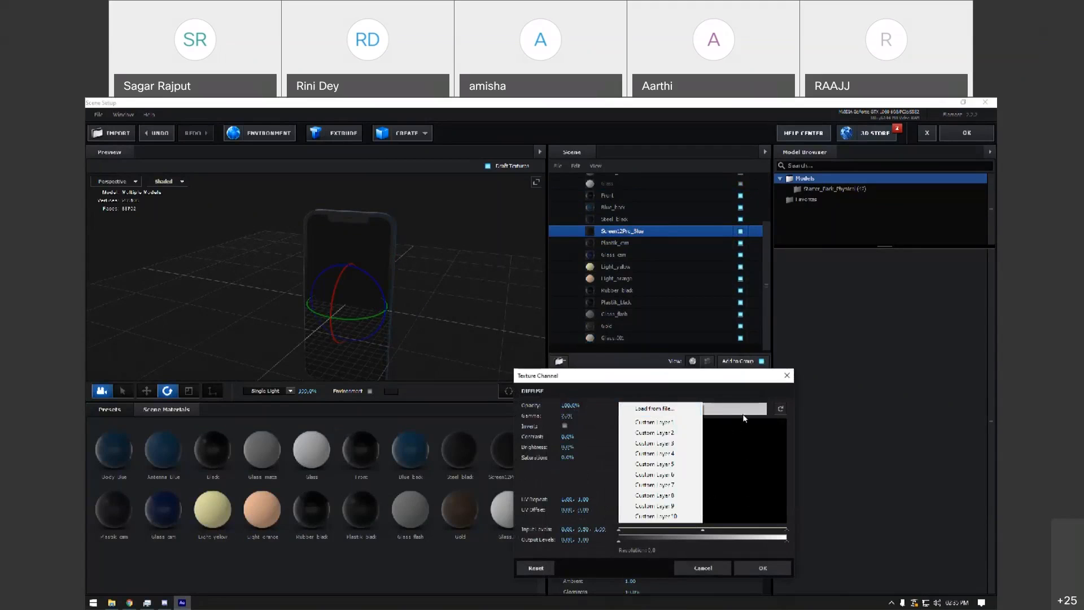
click(740, 435)
click(676, 413)
click(831, 571)
click(737, 568)
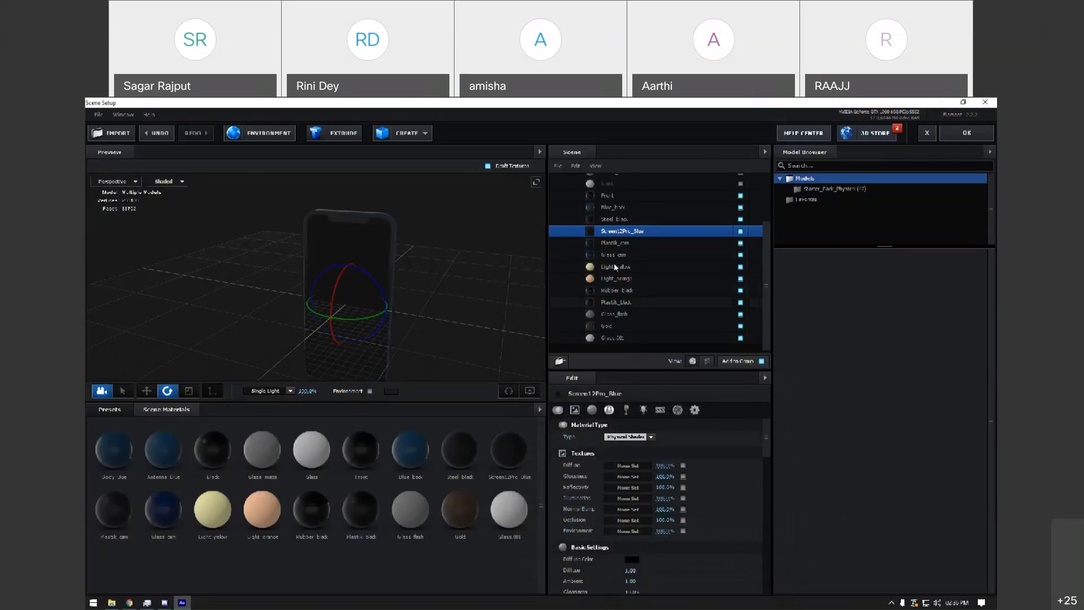
Accept the Element scene and reselect the e3d layer in the composition.
click(967, 132)
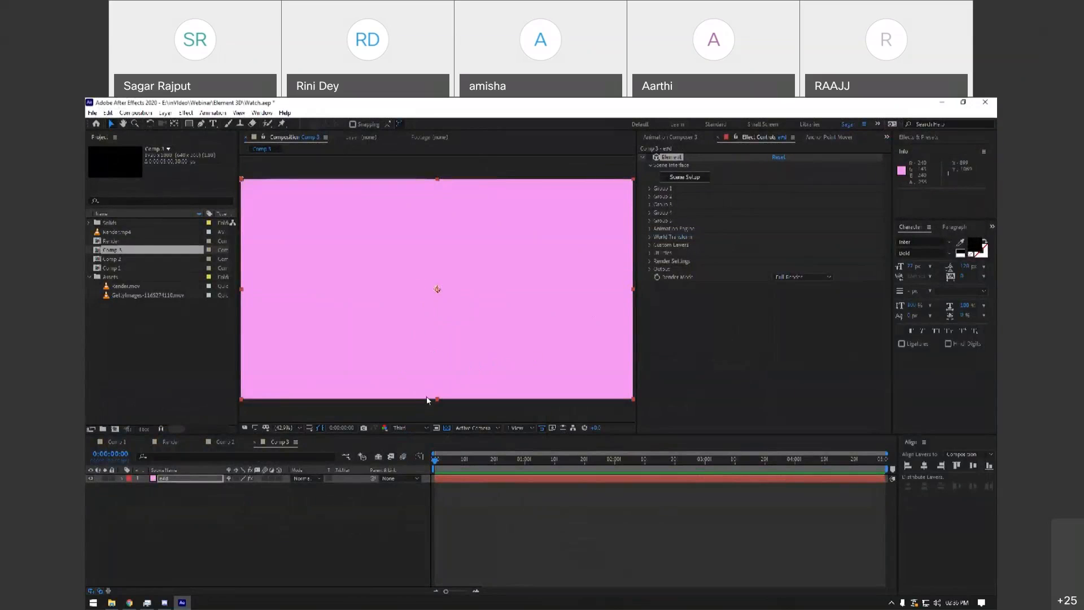
click(275, 504)
click(206, 479)
Reopen Scene Setup and accept the scene again, then open it once more and reposition its window.
click(682, 178)
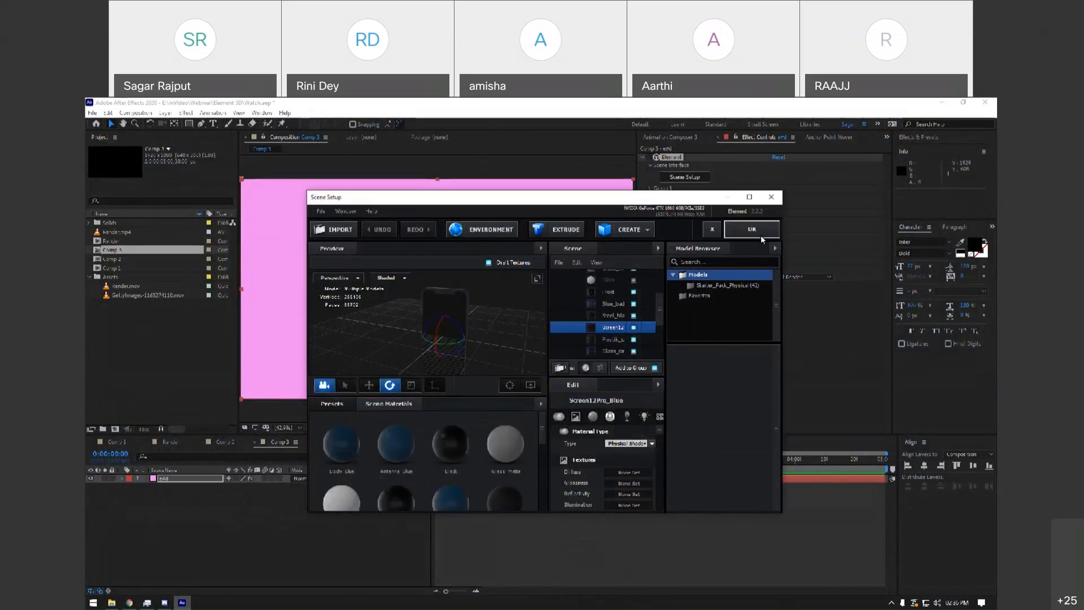
click(760, 236)
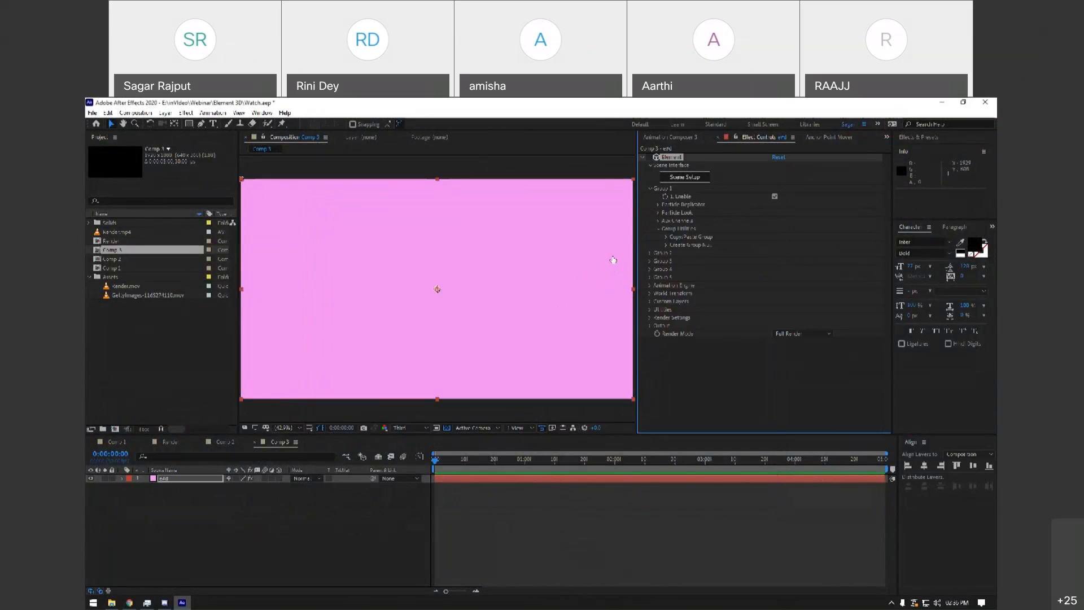
drag(688, 197, 646, 183)
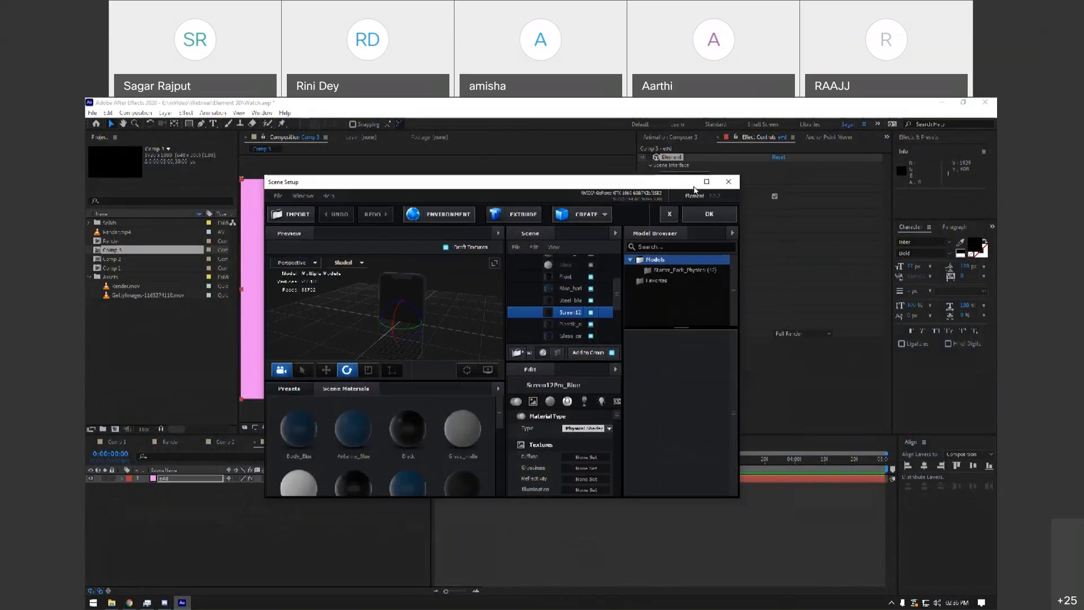
Maximize Scene Setup, check which group the Group Folder is assigned to, and accept the scene.
click(706, 181)
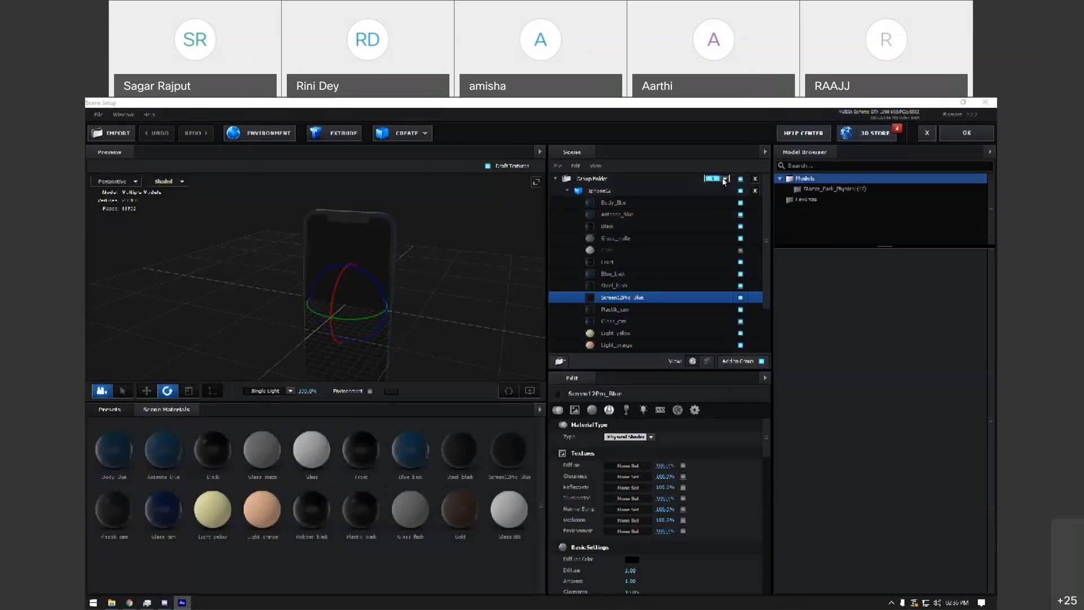
click(725, 179)
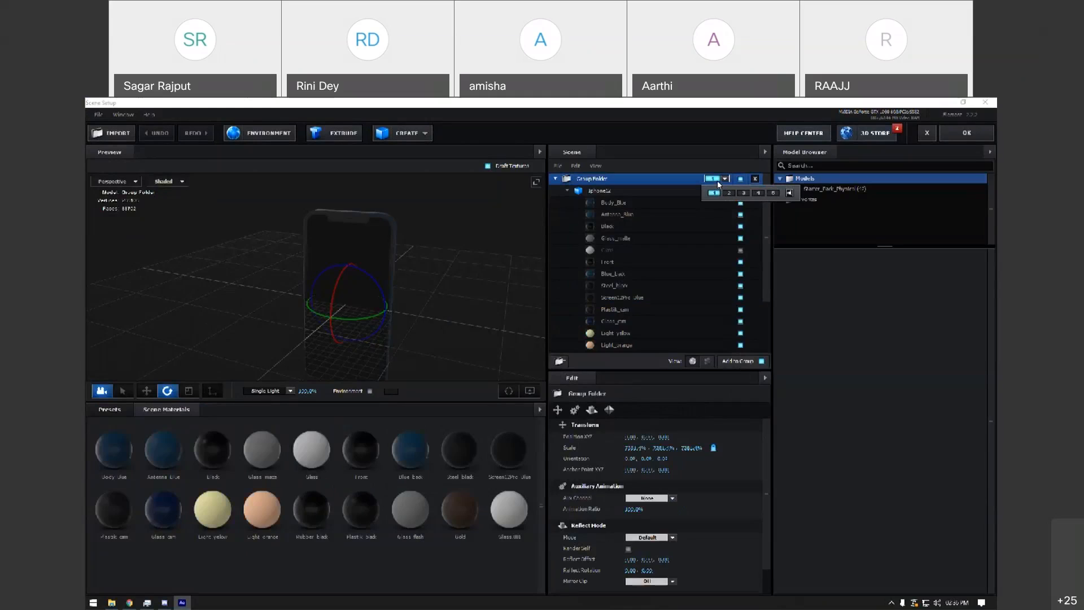
click(717, 181)
click(957, 135)
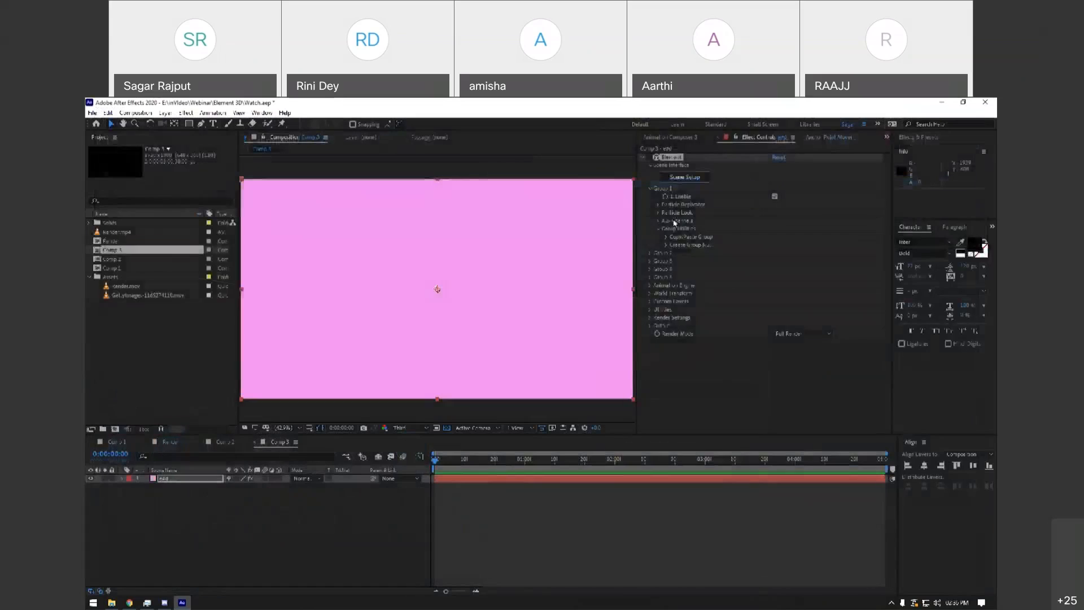
Increase the Particle Size in Group 1's Particle Look settings and fit the composition in the viewer.
click(658, 212)
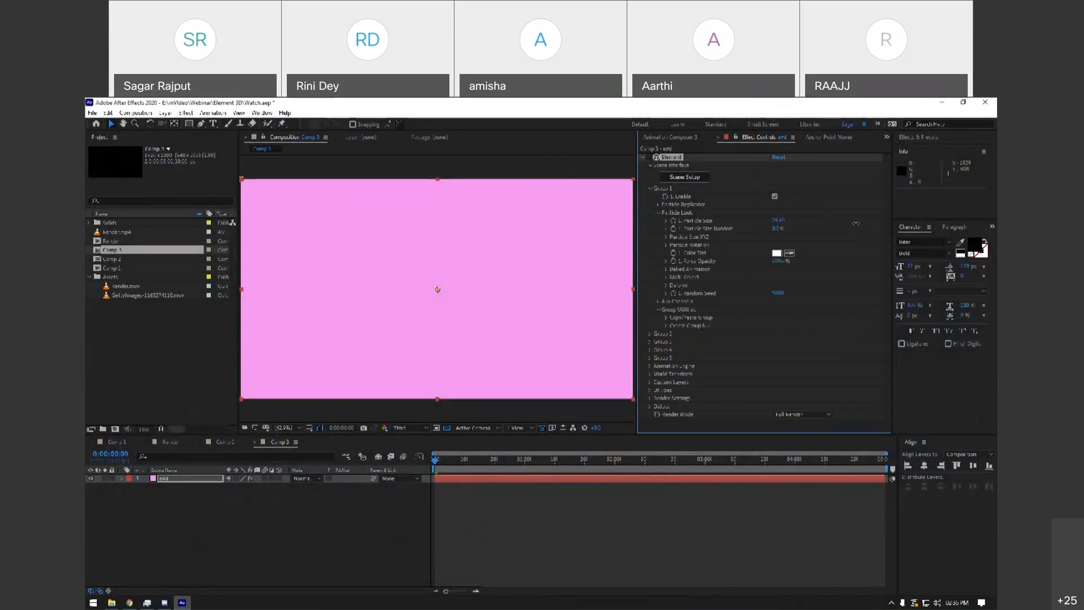
click(366, 527)
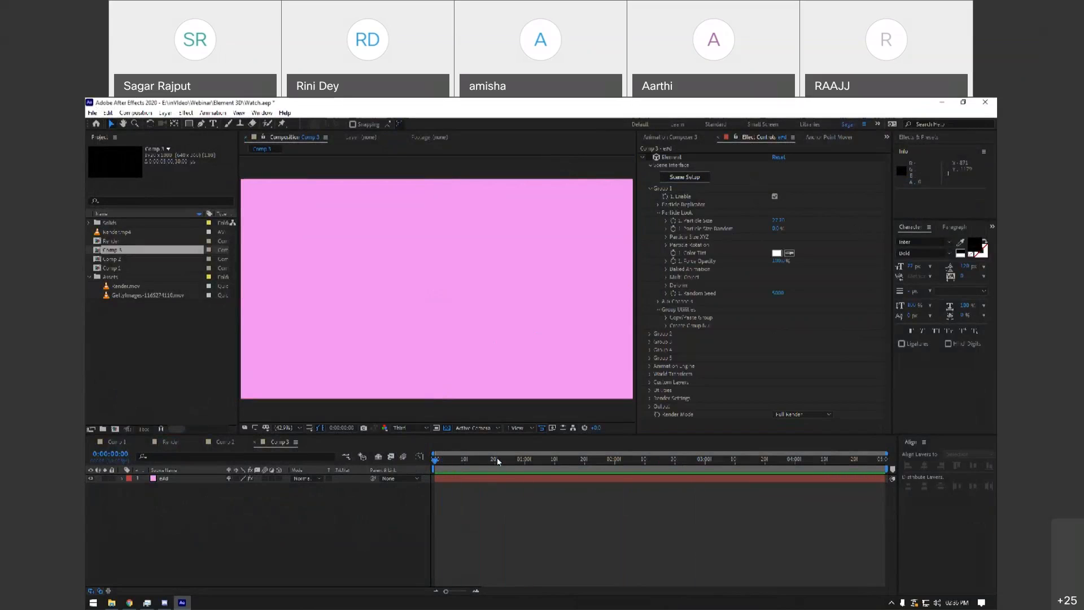
click(194, 479)
scroll(472, 322, down, 2)
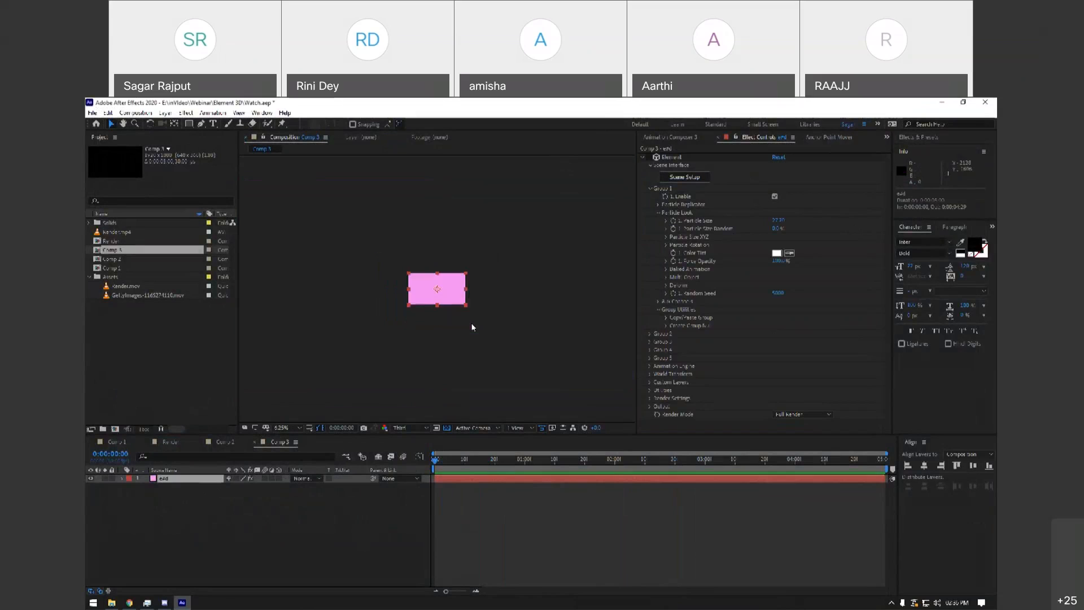
click(284, 428)
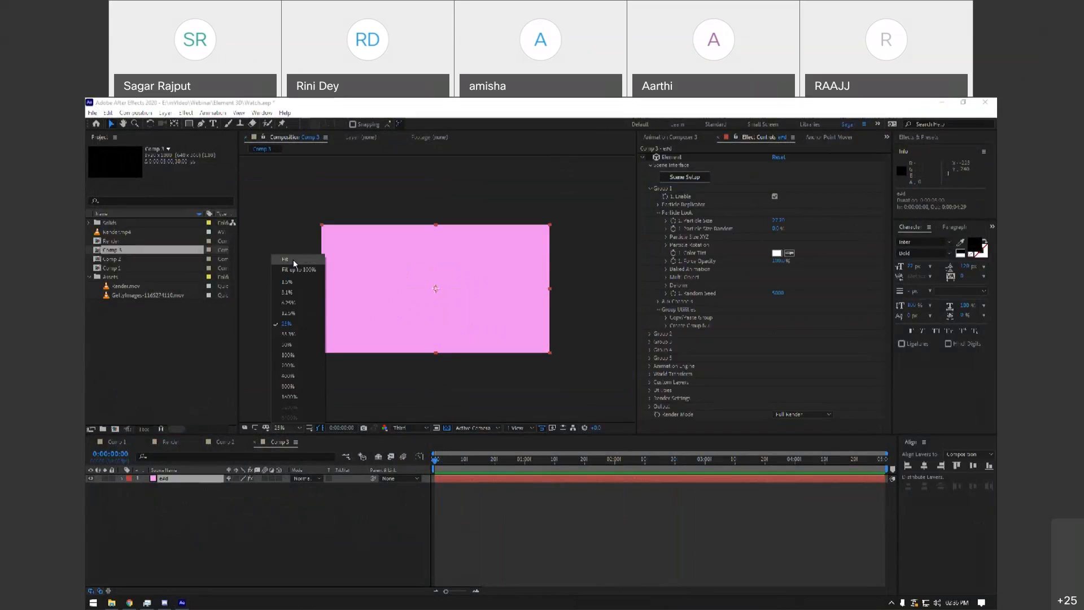
click(293, 259)
click(658, 212)
click(659, 205)
click(658, 205)
click(698, 225)
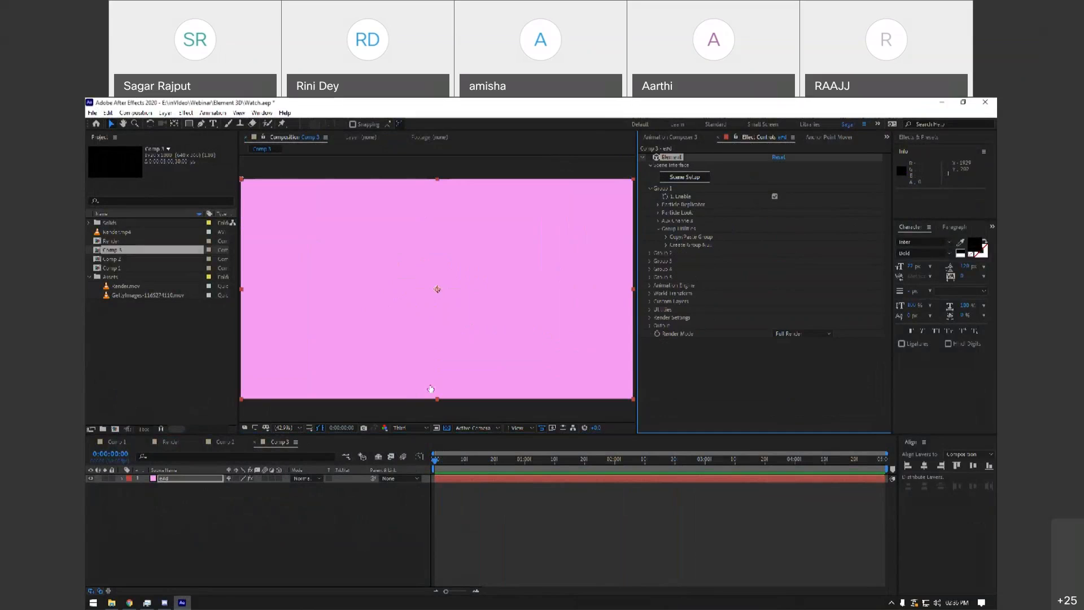
Reopen Scene Setup, enable the environment in the preview, assign the Group Folder to group 2 and accept the scene.
click(685, 178)
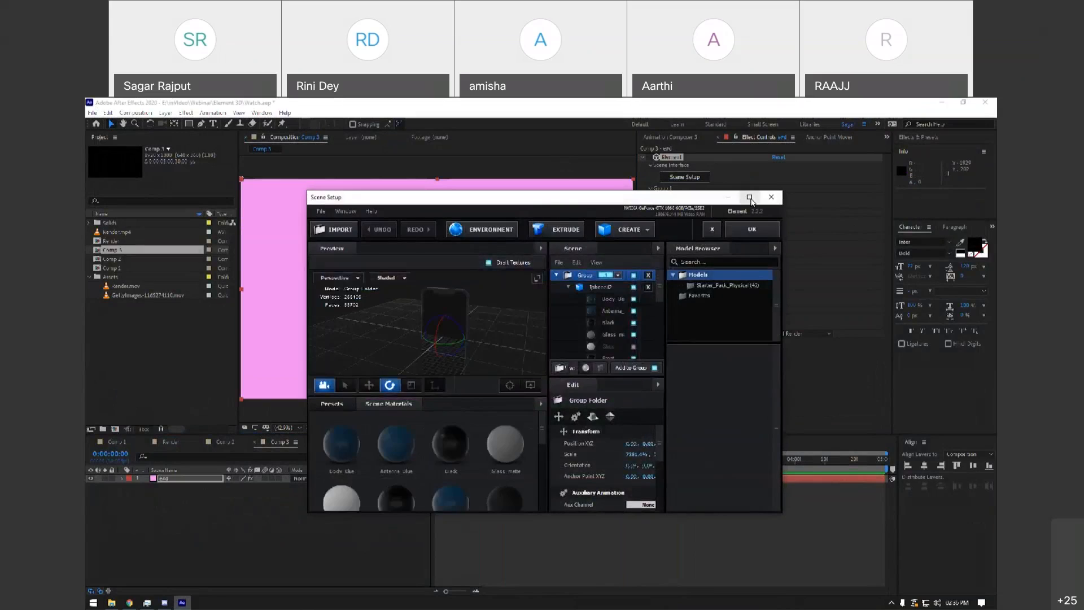
click(749, 198)
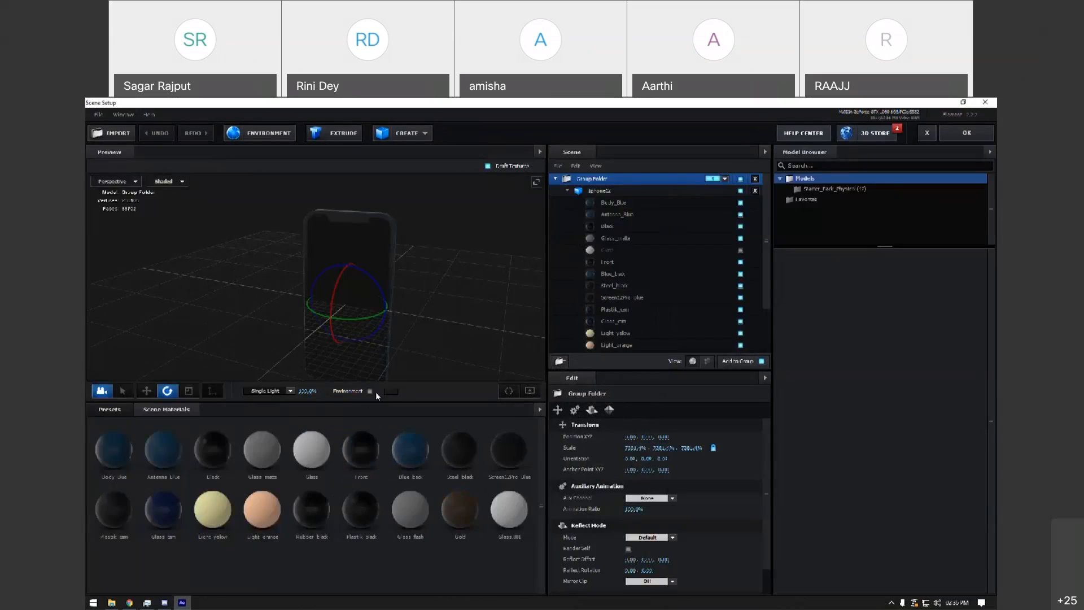
click(369, 391)
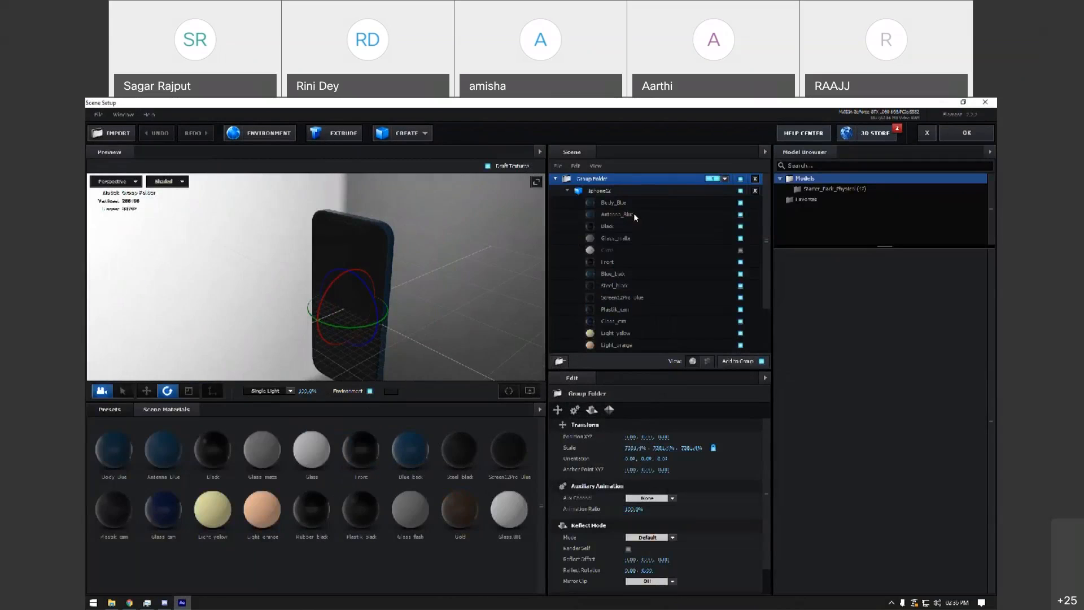
click(567, 191)
click(719, 179)
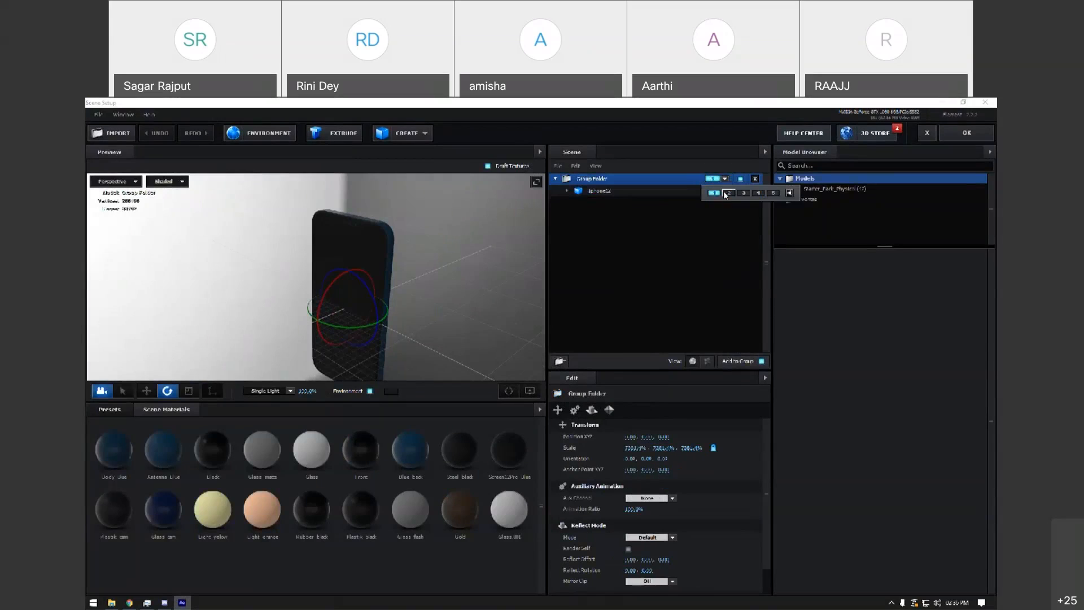
click(727, 193)
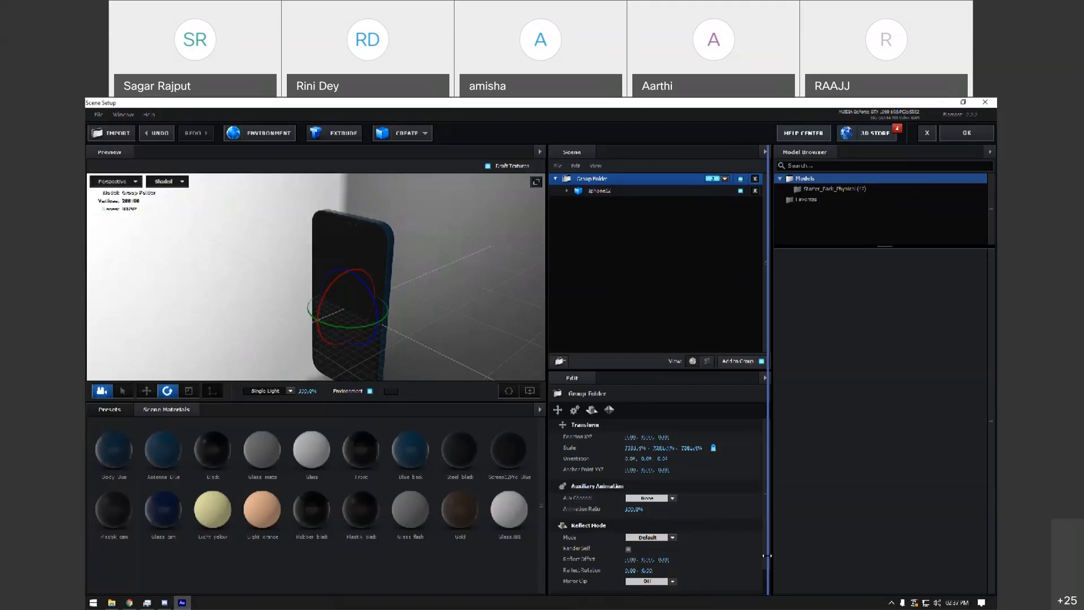
drag(766, 524, 760, 519)
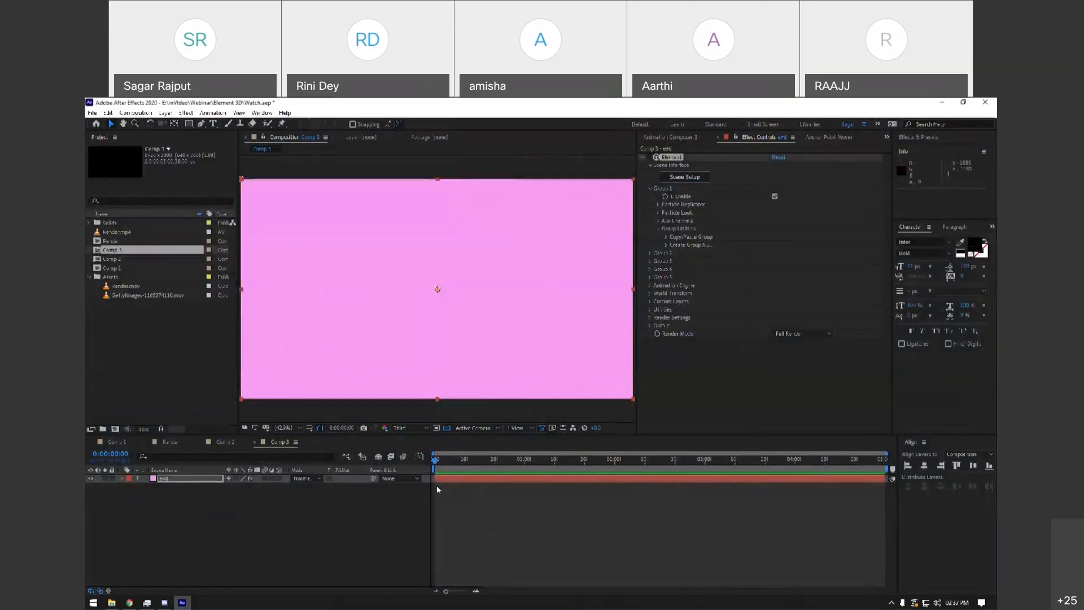
Add a two-node camera with the 50mm preset to the composition and try to orbit the view with it.
click(438, 489)
click(454, 477)
click(246, 553)
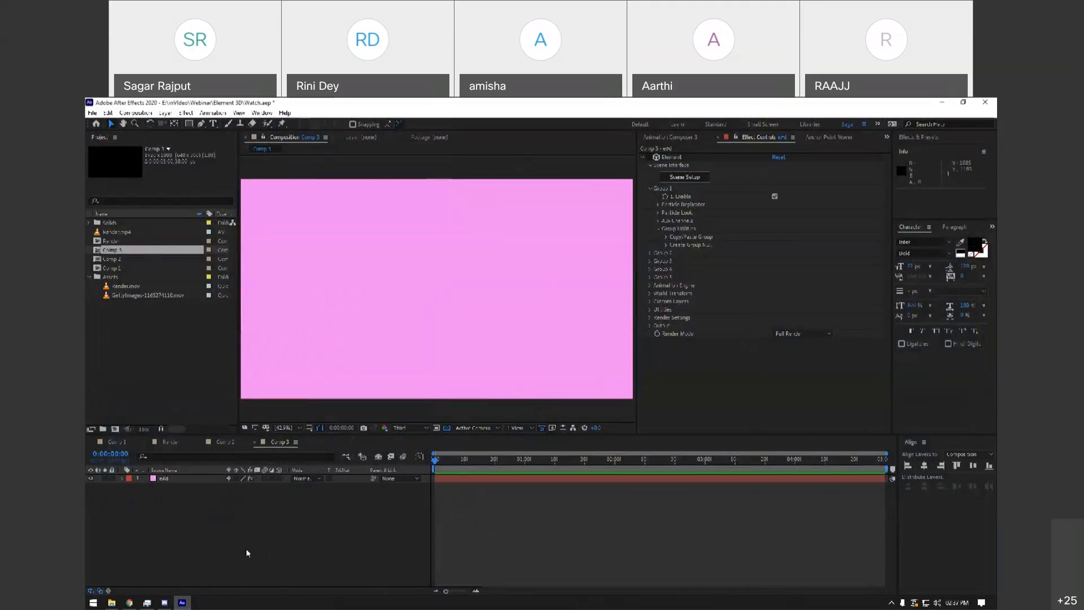
right_click(186, 504)
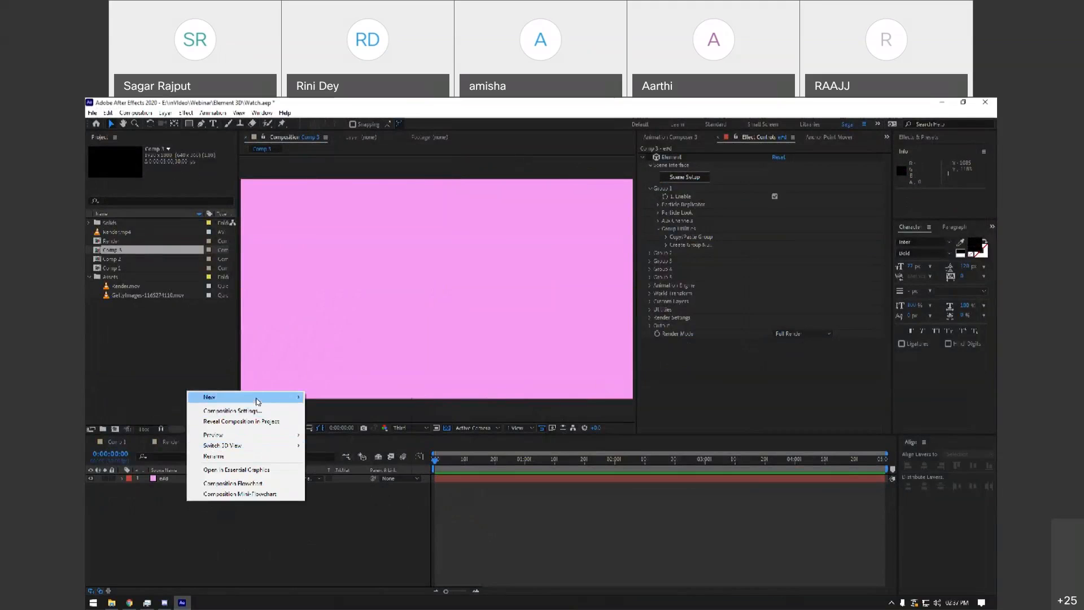
mouse_move(266, 397)
click(344, 446)
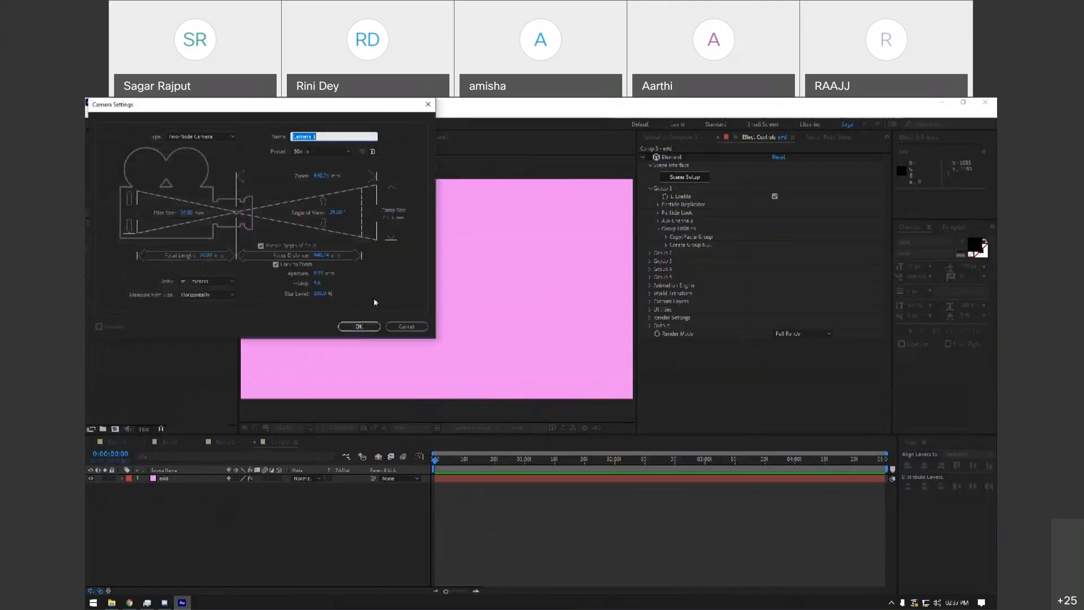
click(359, 327)
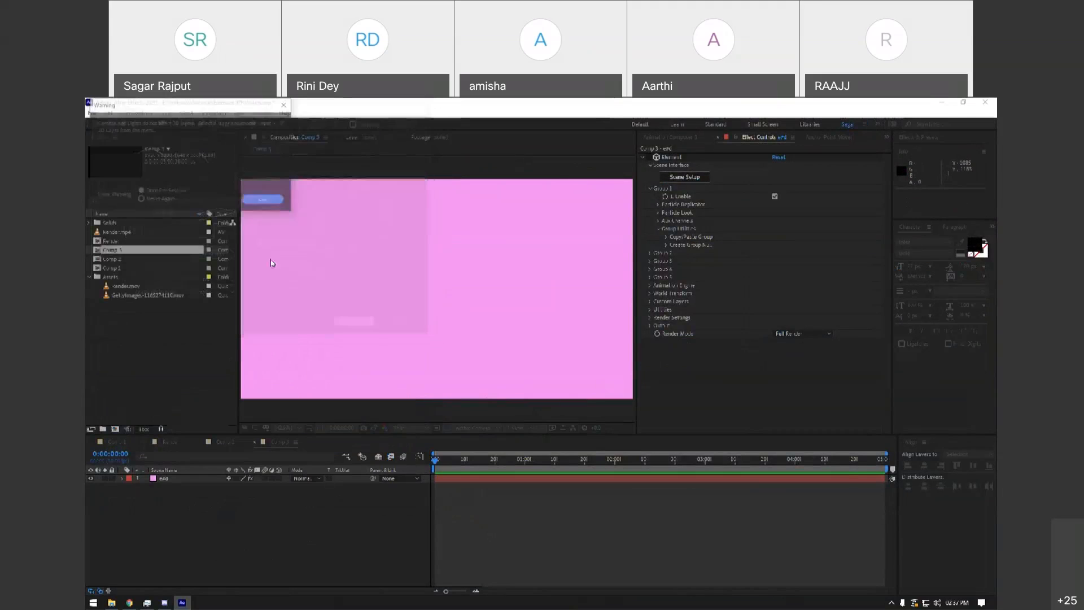
click(264, 200)
drag(434, 316, 254, 330)
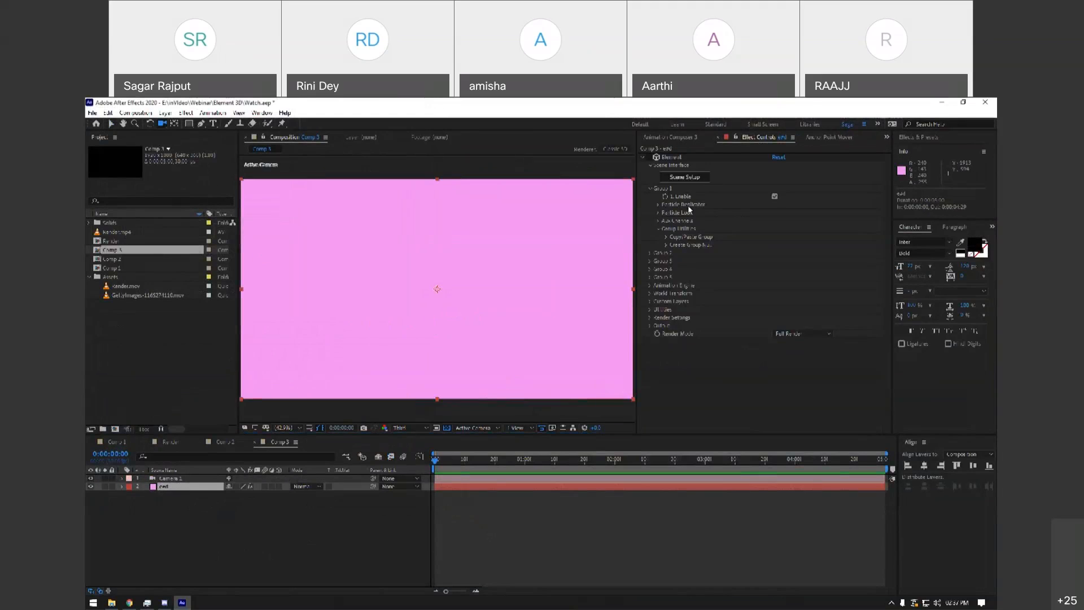
Toggle Group 1 off and on, expand Group 2, and increase Group 1's Particle Count in the Particle Replicator.
click(783, 196)
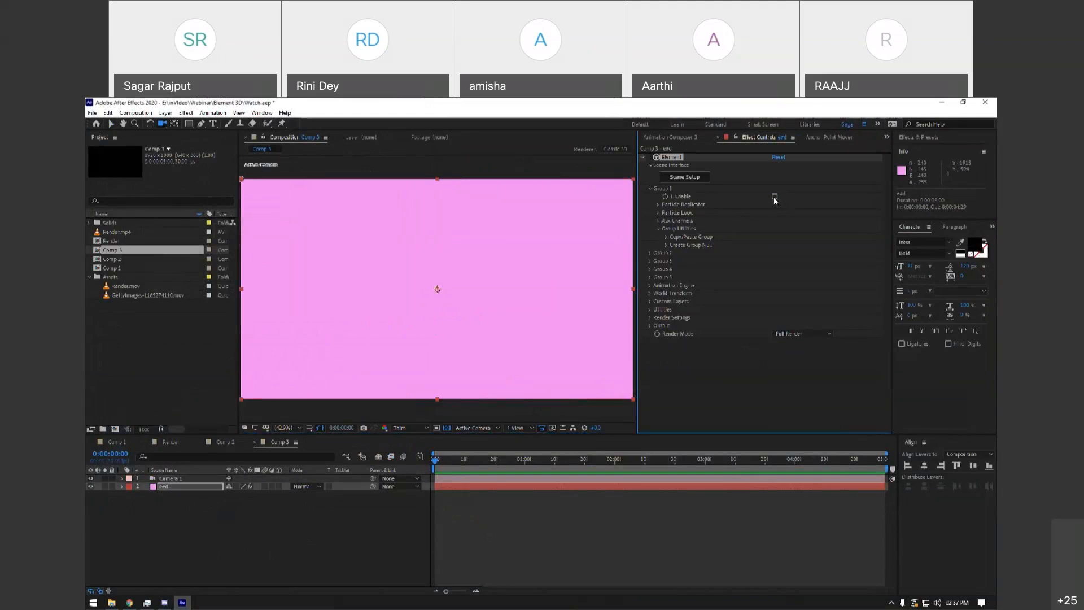
click(649, 252)
click(658, 205)
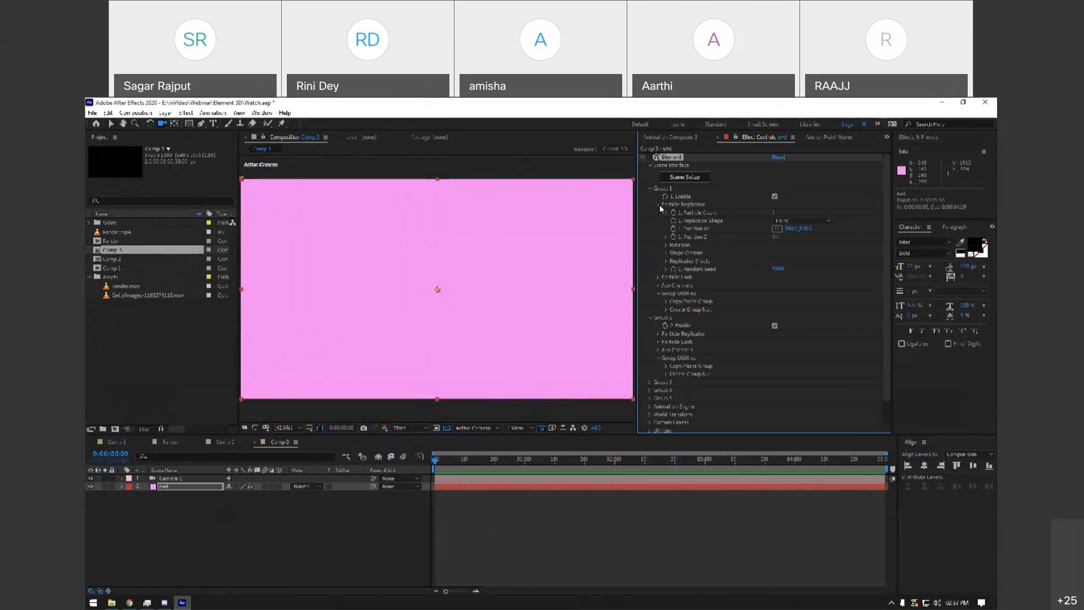
drag(854, 210, 909, 210)
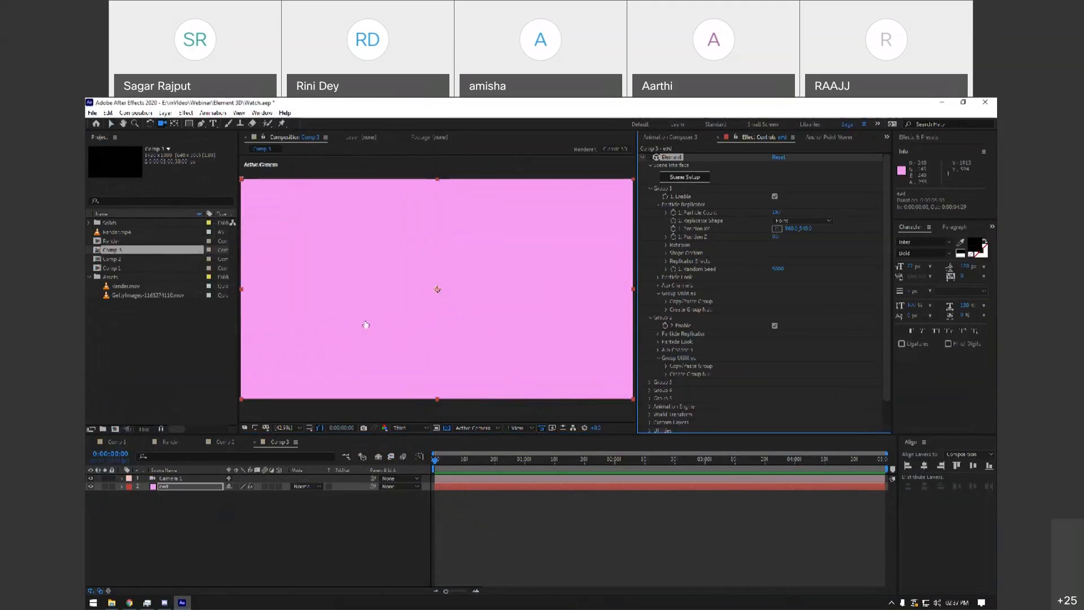
Delete the Group Folder containing the iPhone model in Scene Setup and accept the empty scene.
click(684, 177)
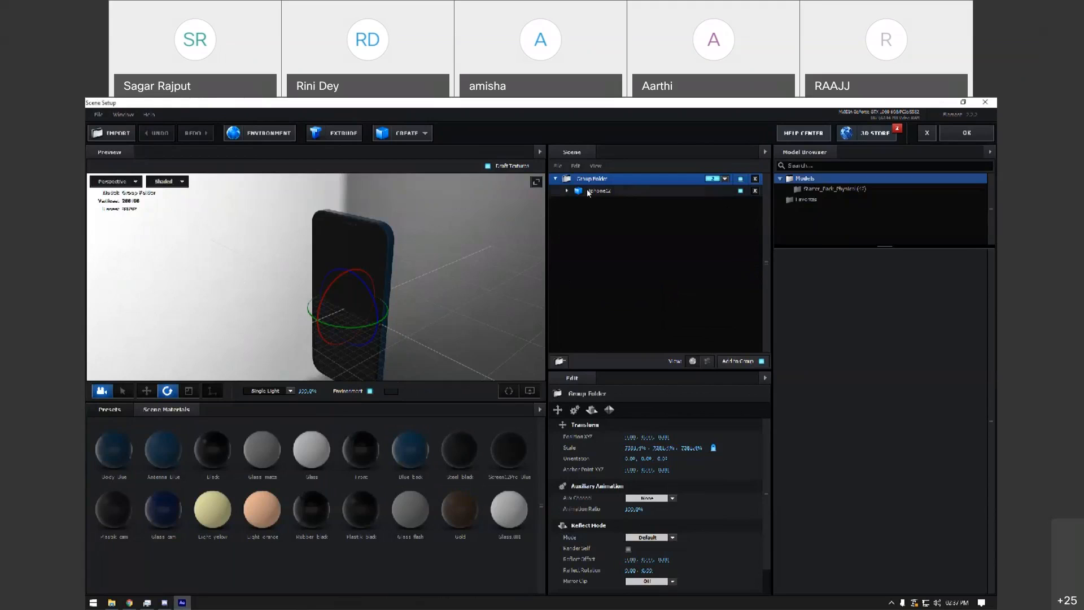
key(Delete)
click(965, 134)
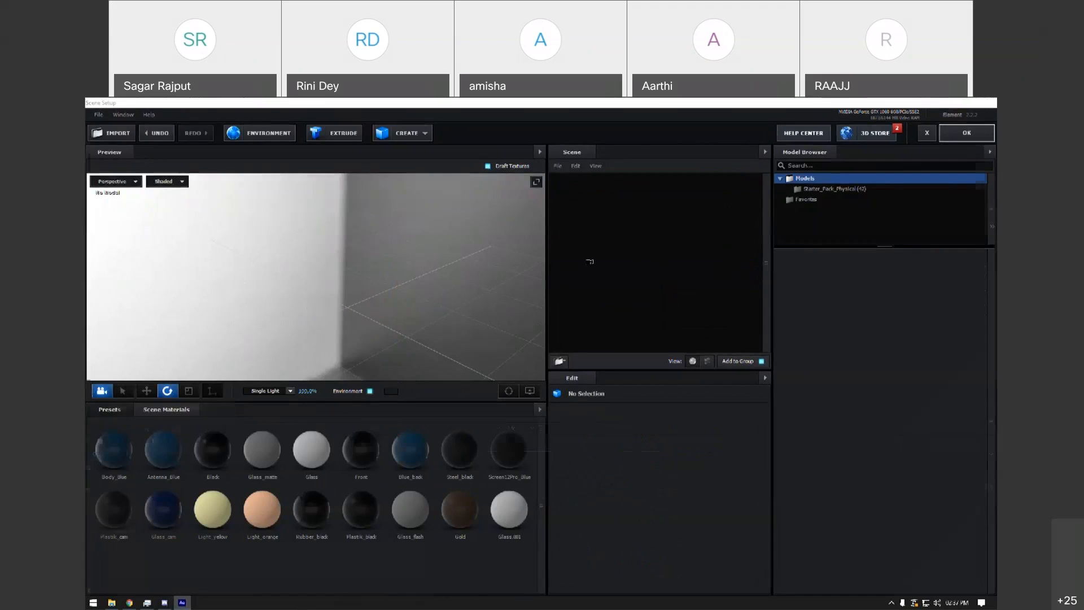
Add the dead_planet model from Starter_Pack_Physical to the scene and accept it.
click(693, 177)
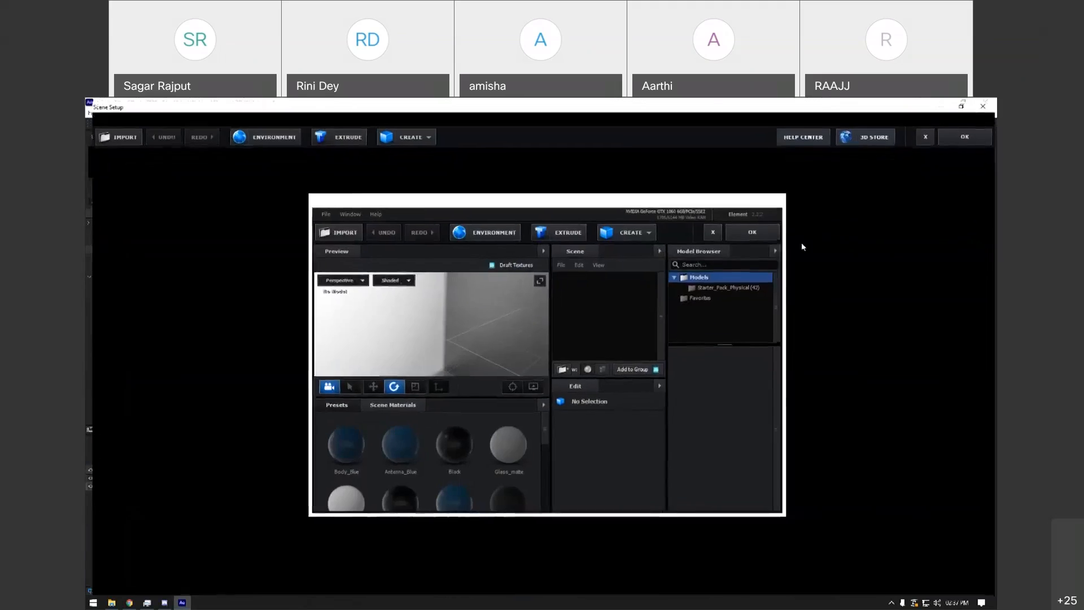
click(848, 190)
click(875, 361)
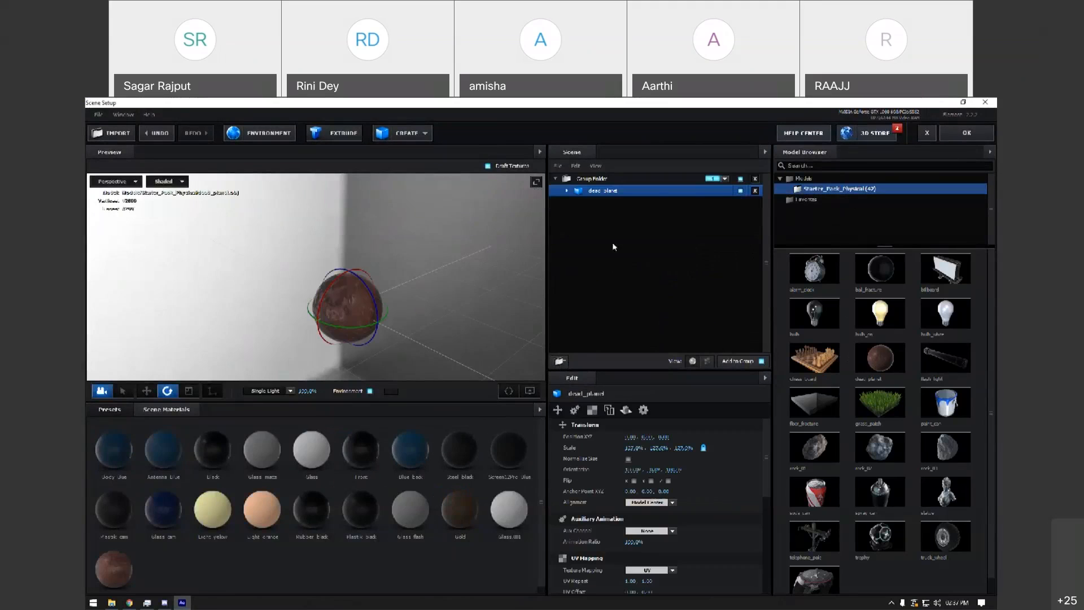
click(966, 133)
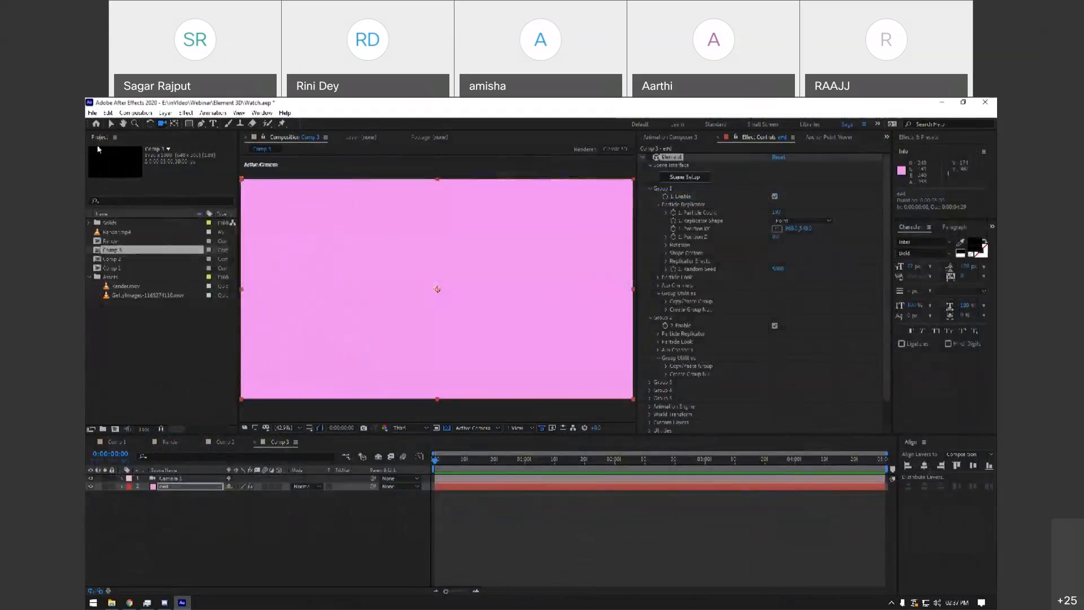
Set the composition preview resolution to Full and delete all layers from Comp 3.
click(314, 544)
click(404, 429)
click(405, 450)
click(515, 429)
click(476, 427)
click(317, 539)
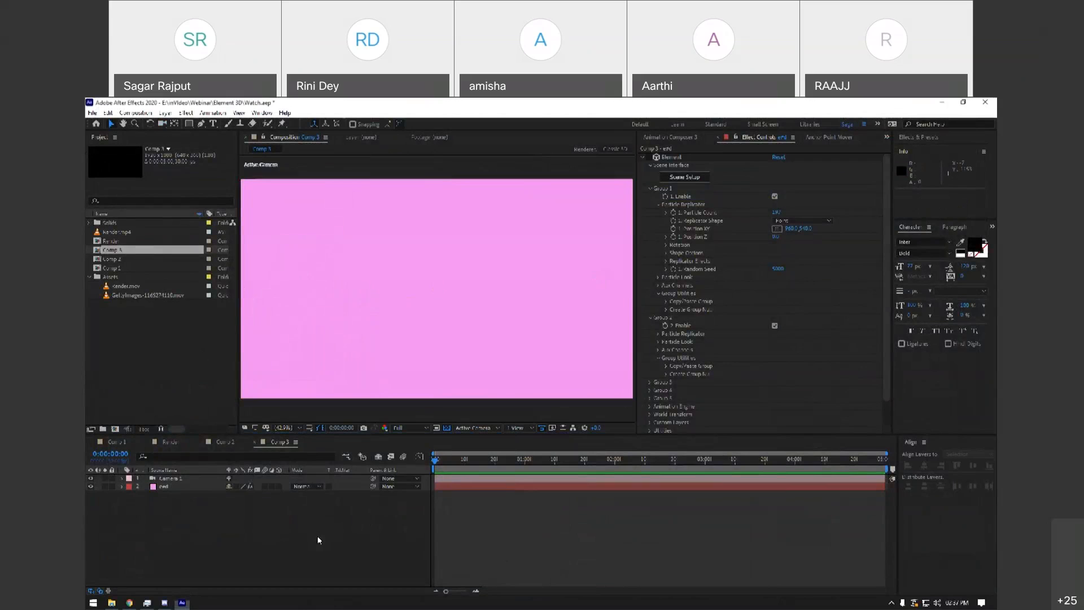
key(ctrl+a)
key(Delete)
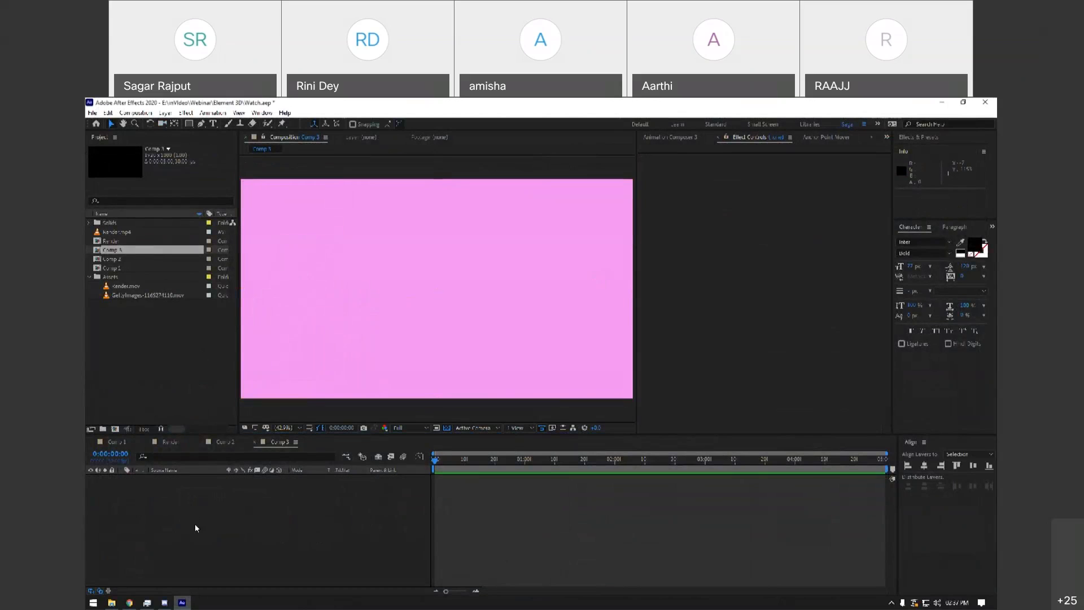
Create a new magenta solid with the default settings, apply the Element effect to it and open Scene Setup.
right_click(195, 524)
mouse_move(254, 421)
click(367, 446)
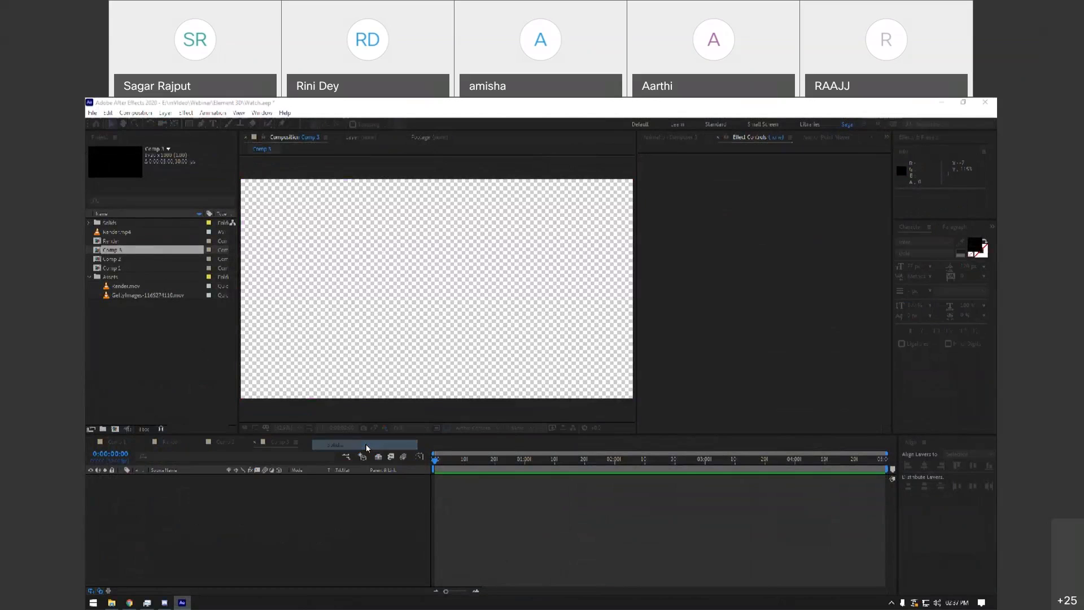
key(Return)
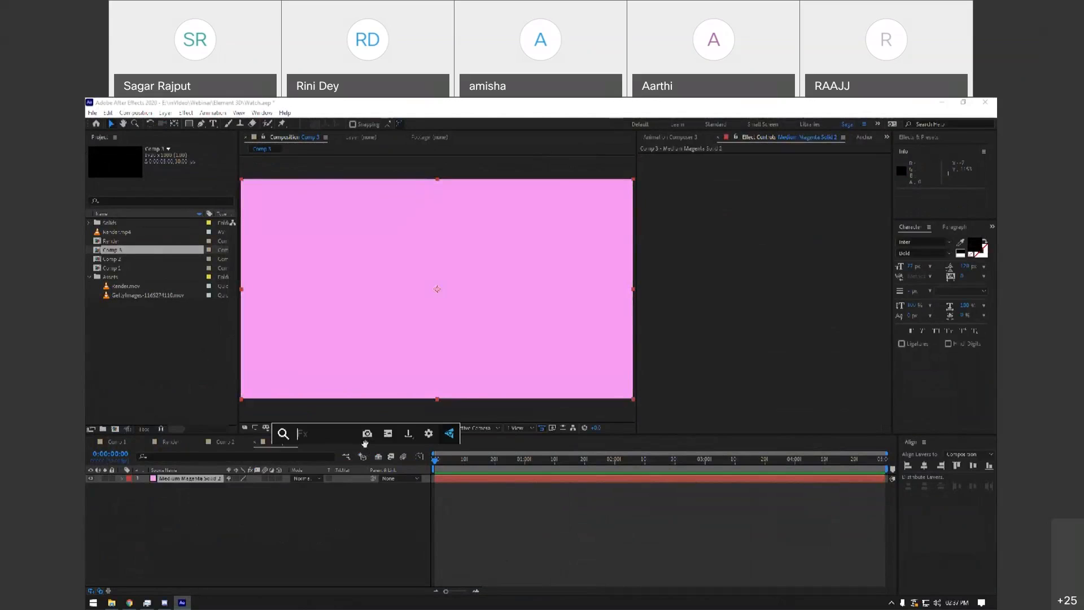
text(elem)
key(Return)
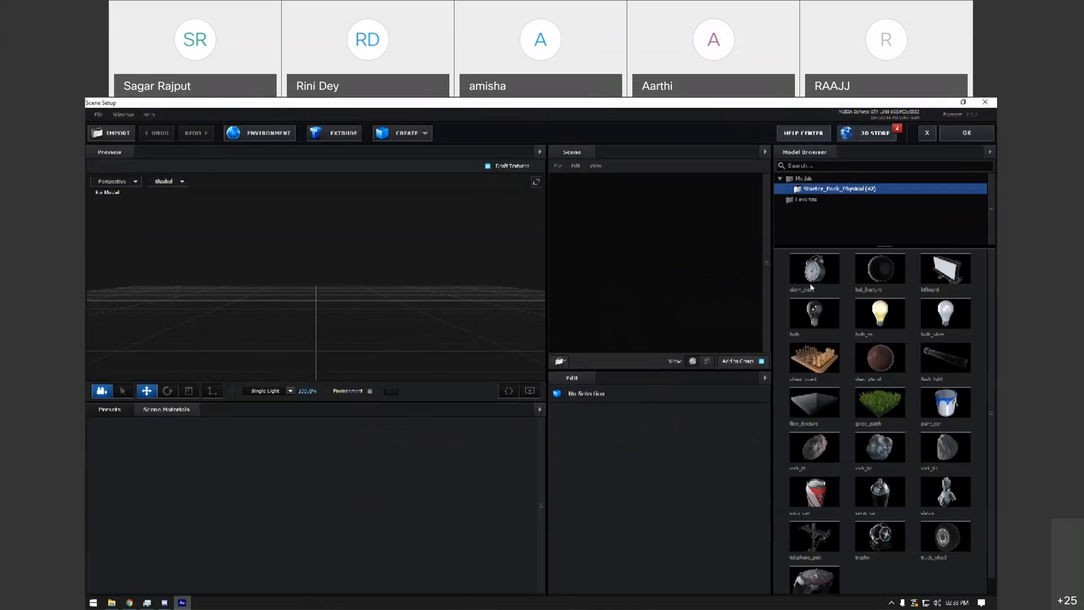
Add the alarm_clock model from Starter_Pack_Physical, scale it up uniformly in the preview, and accept the scene.
click(813, 270)
drag(399, 335, 378, 338)
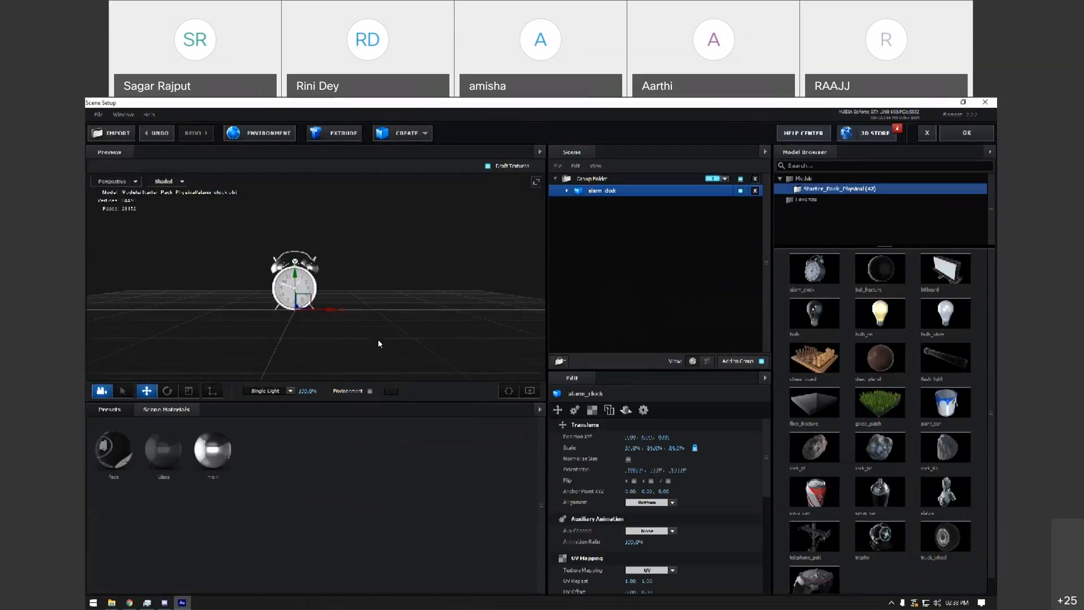
key(r)
drag(292, 308, 389, 303)
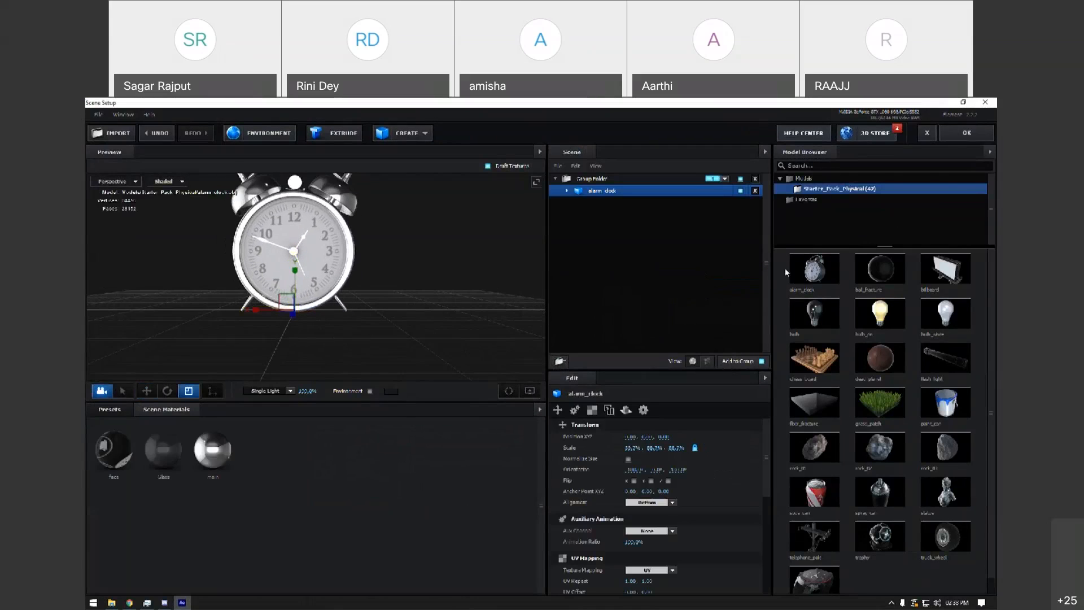
click(966, 132)
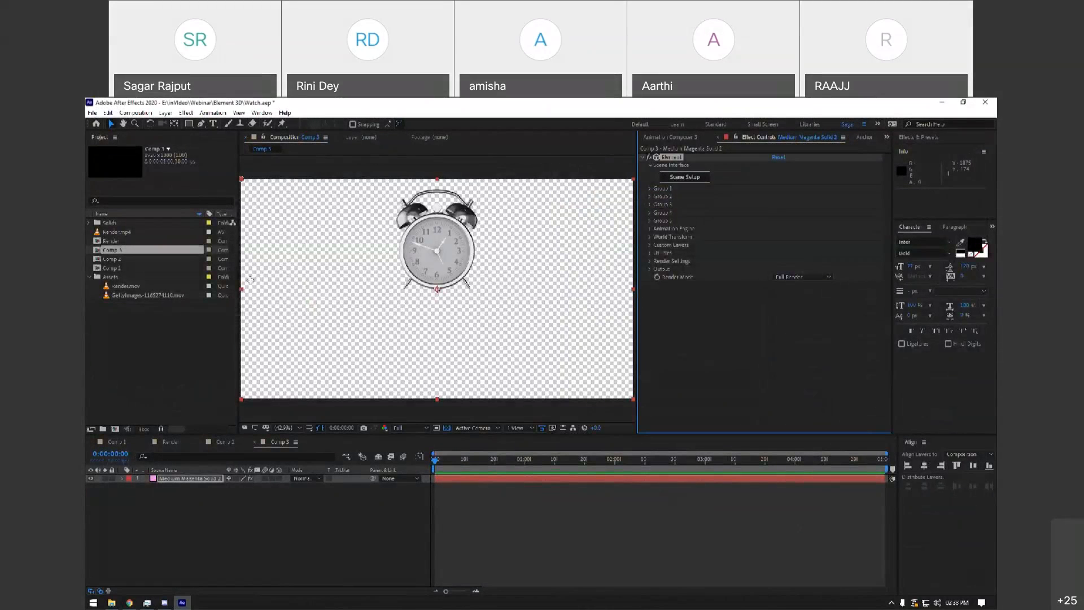
Reopen Scene Setup and import the iphone12.obj model with the default import preferences.
click(697, 180)
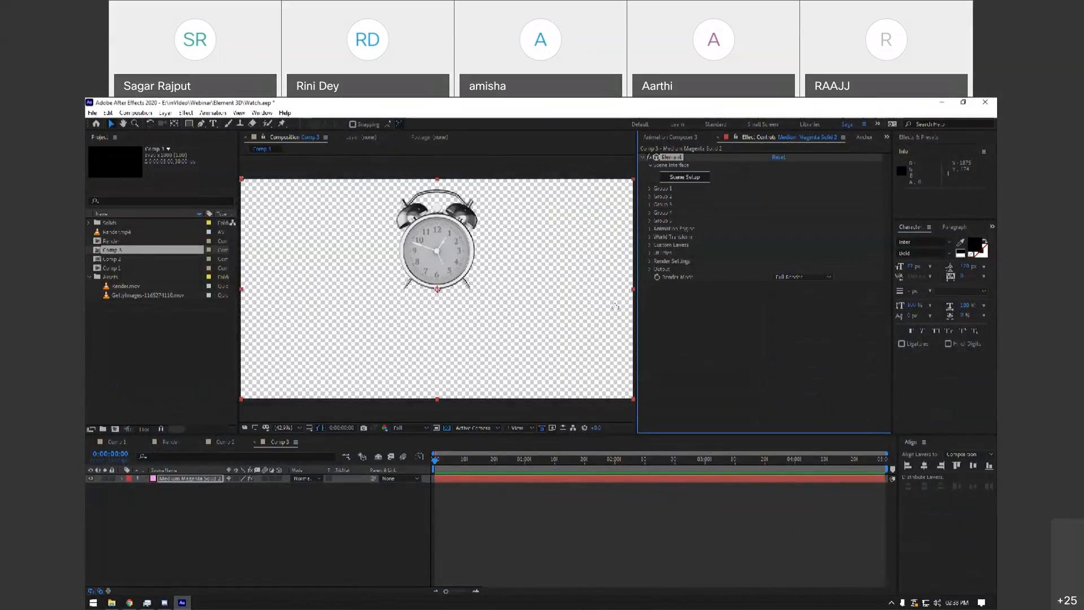
click(749, 197)
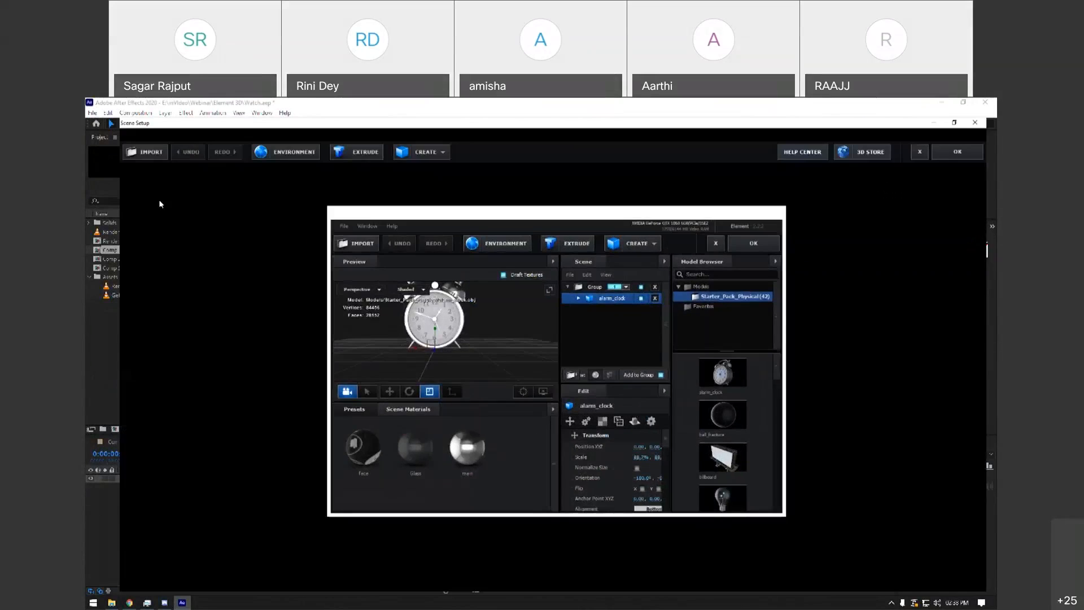
click(110, 132)
click(129, 188)
double_click(129, 187)
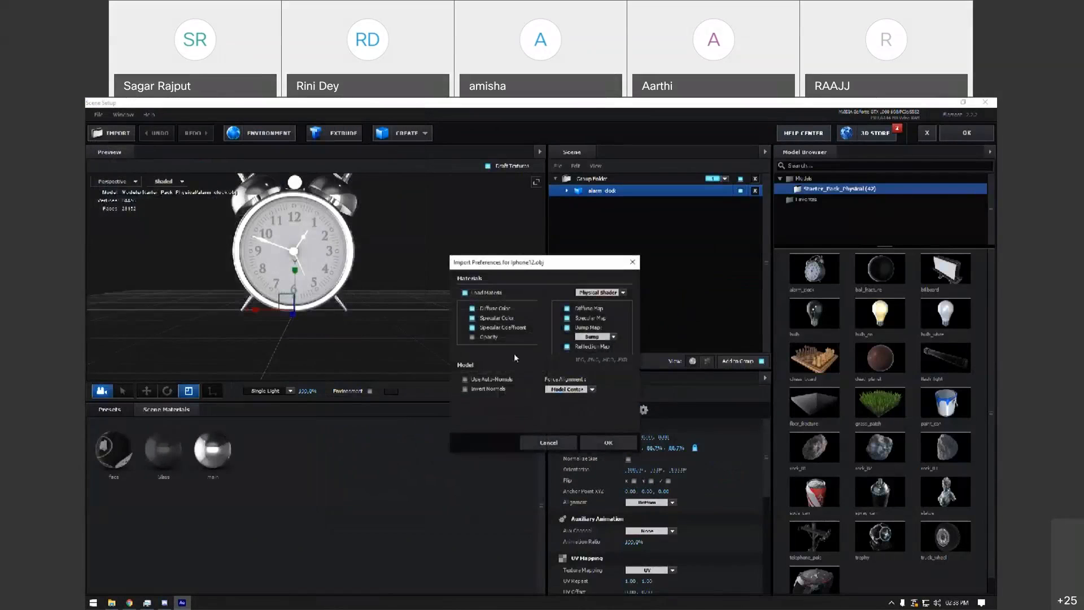
click(608, 442)
Place the iPhone12 model outside the group folder in group 2, scale it up uniformly and accept the scene.
drag(595, 188, 604, 259)
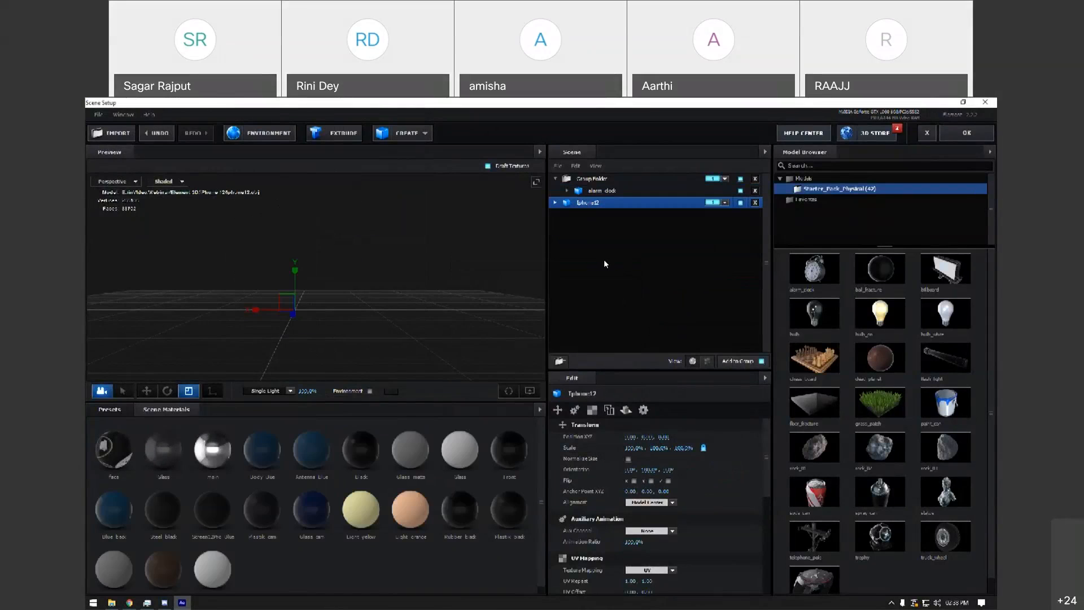
click(718, 205)
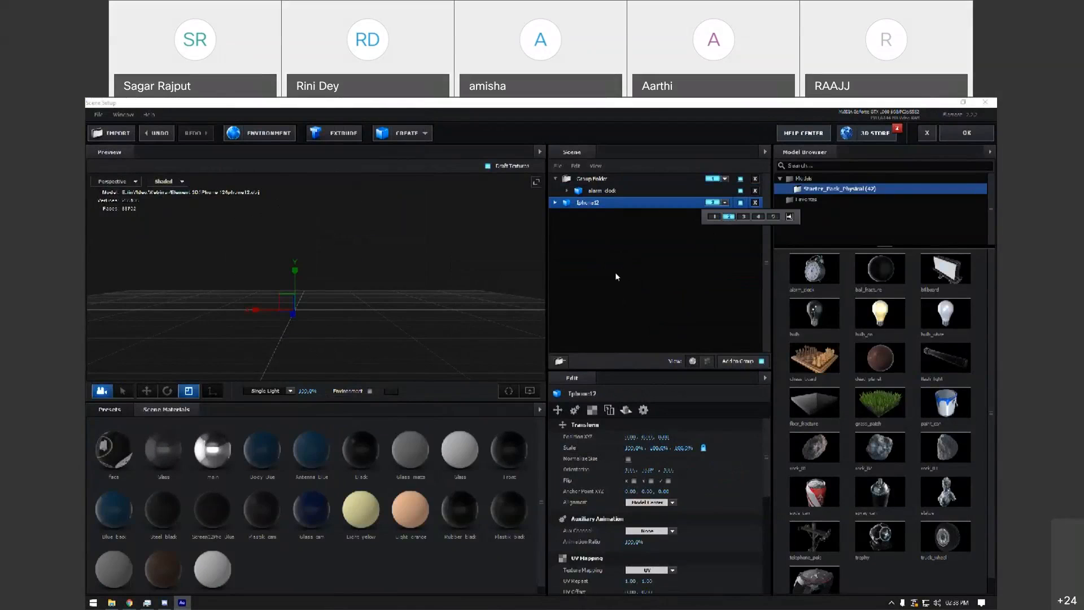
drag(292, 310, 476, 262)
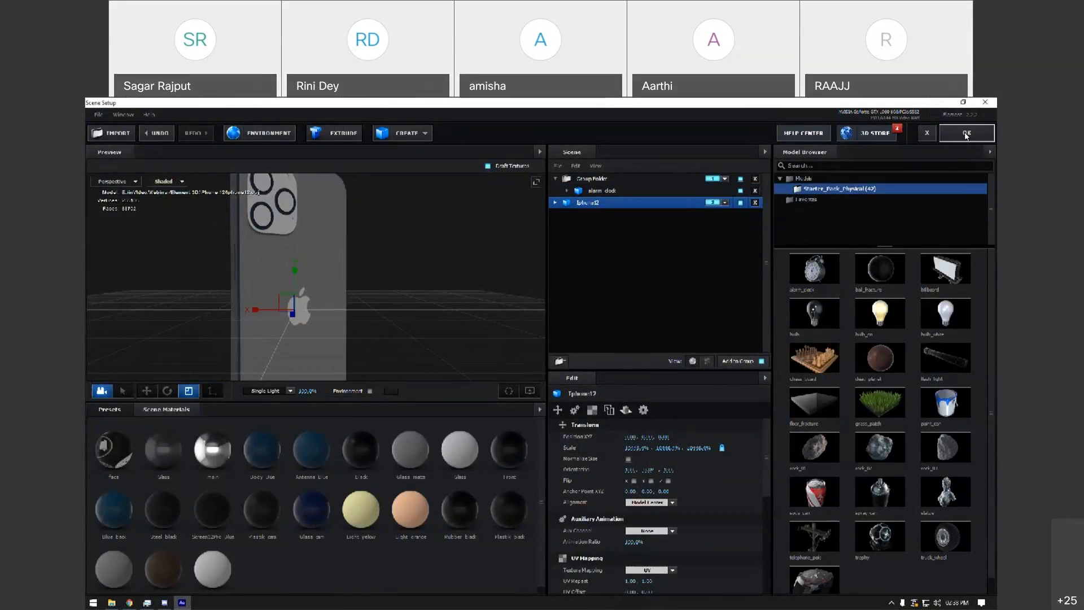
key(Return)
Disable Group 1 in the Element effect and expand the Group 2 settings.
click(650, 188)
click(775, 197)
click(774, 196)
click(774, 196)
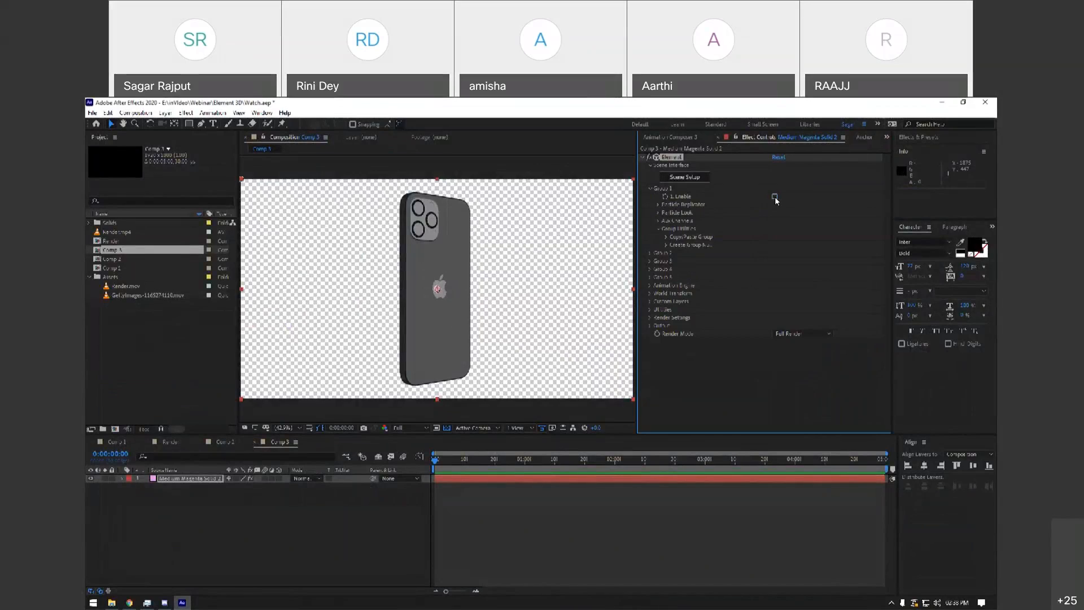
click(650, 188)
click(651, 196)
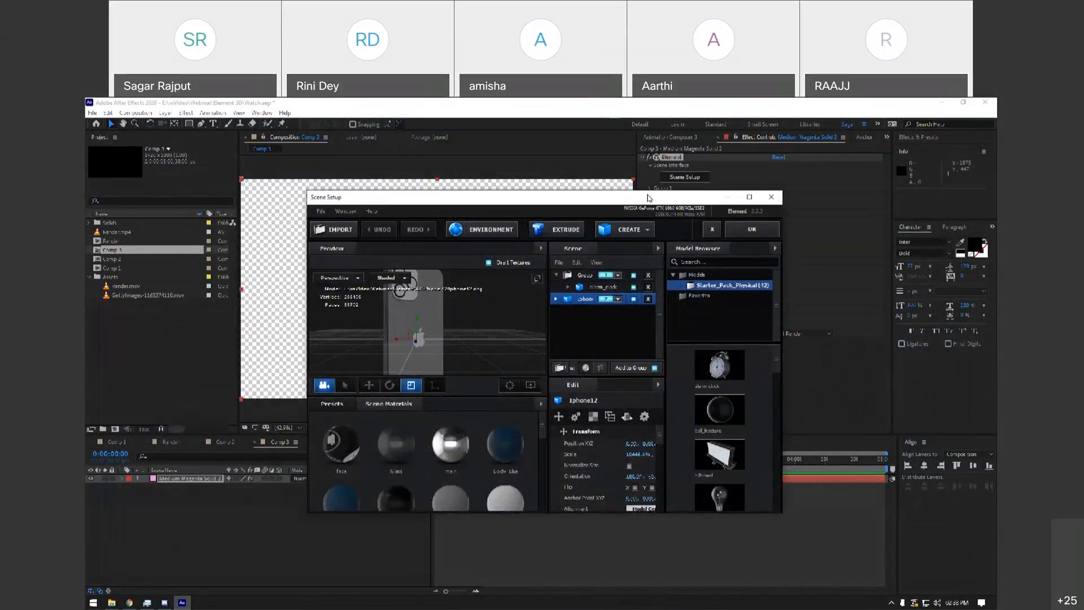
Reopen Scene Setup maximized and add a single truck_wheel model from Starter_Pack_Physical, deleting its duplicate.
drag(647, 198, 629, 179)
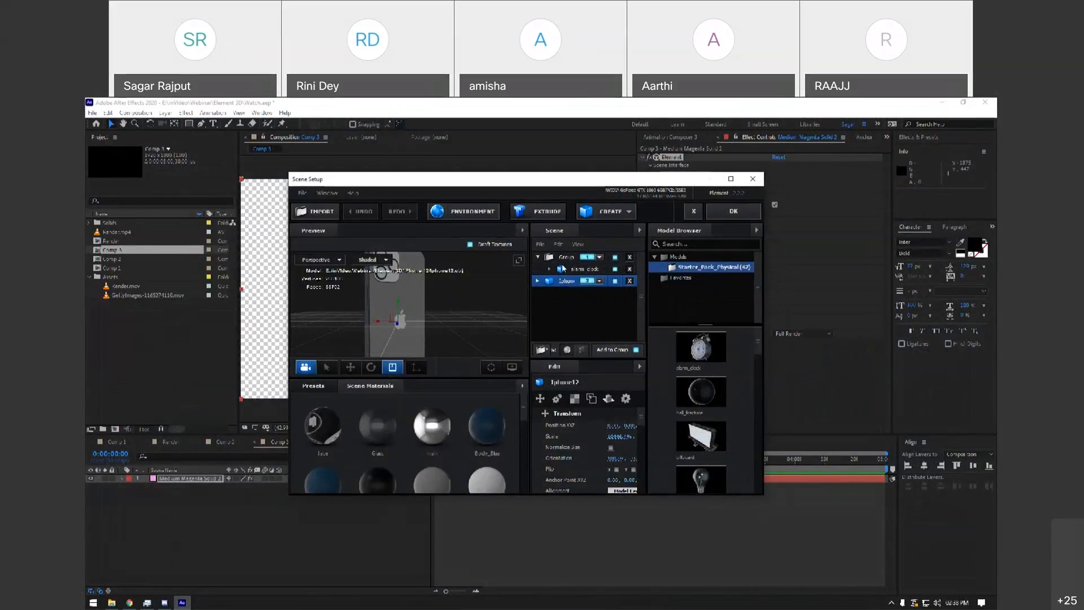
click(730, 179)
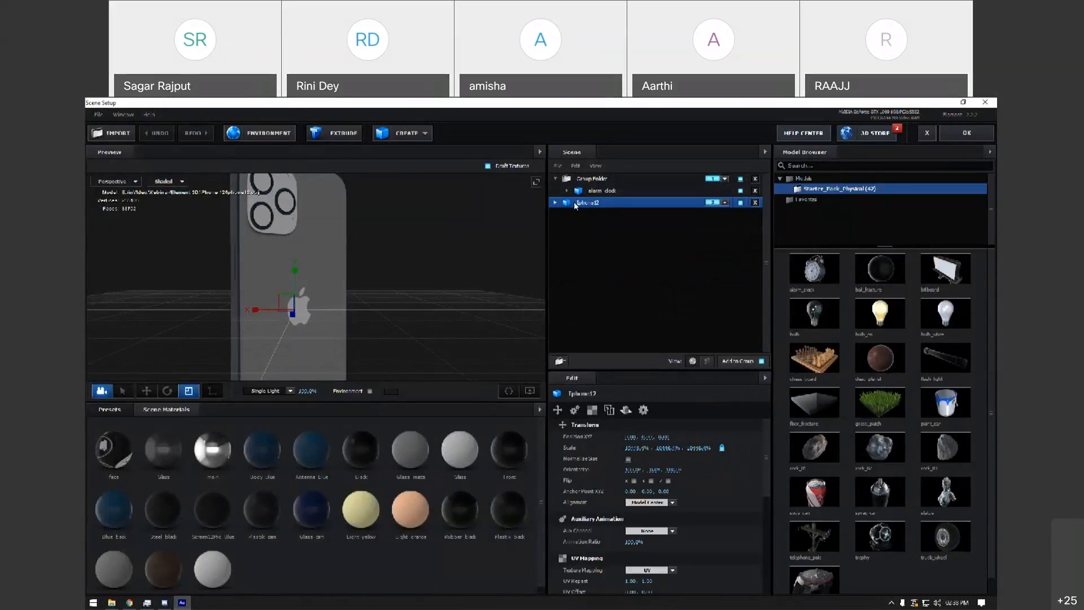
click(599, 182)
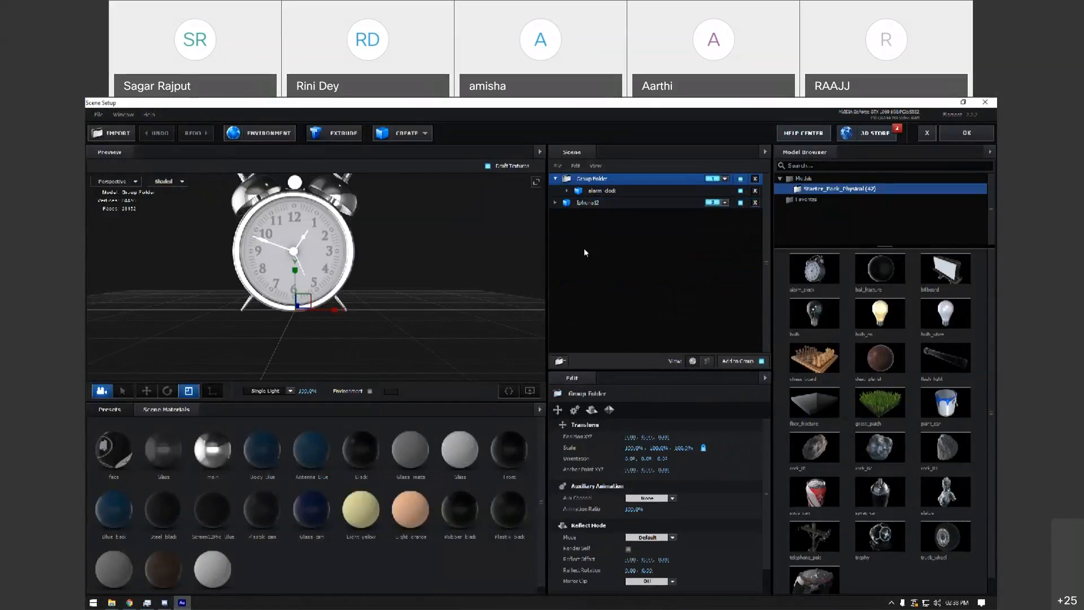
click(589, 203)
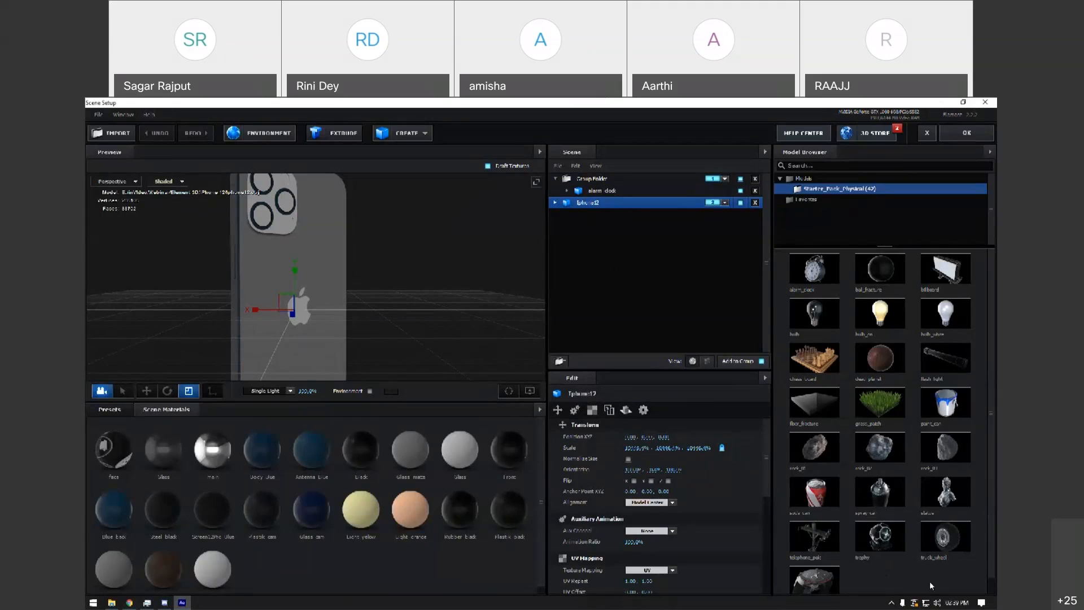
drag(949, 547, 634, 320)
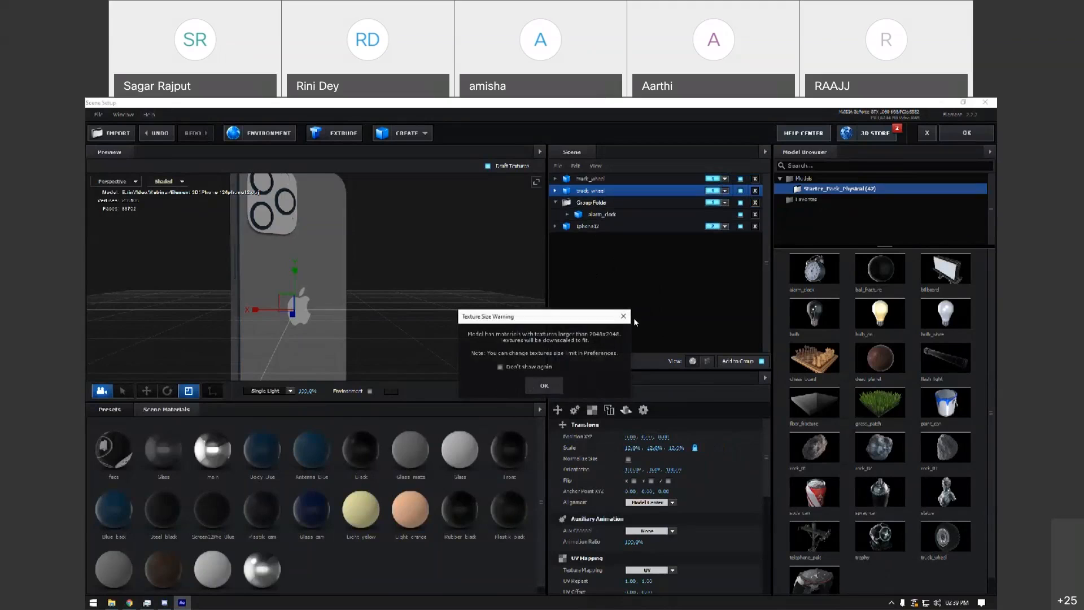
click(543, 382)
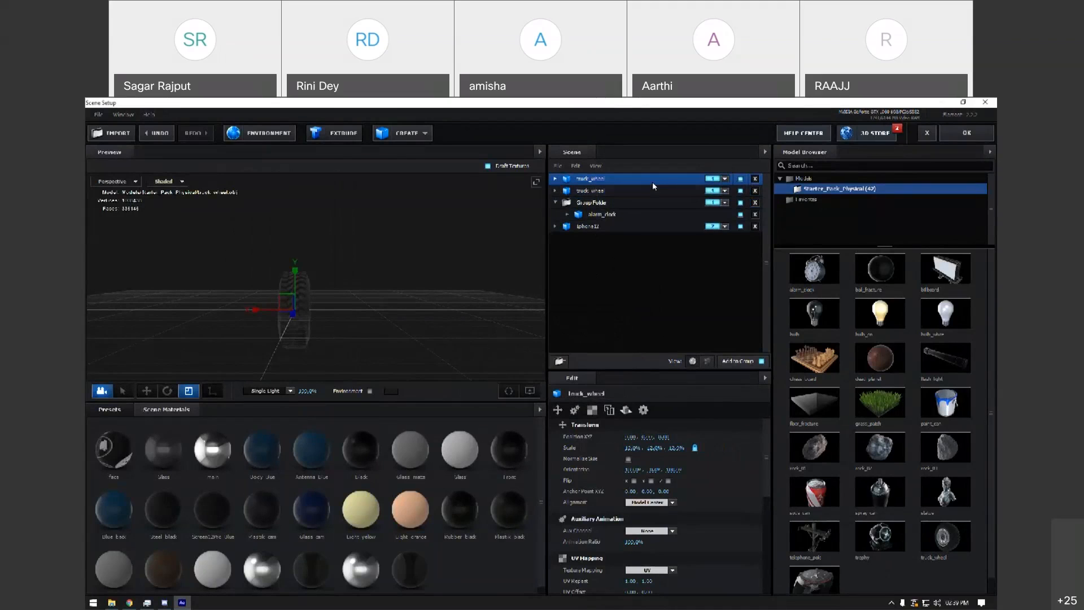
click(754, 179)
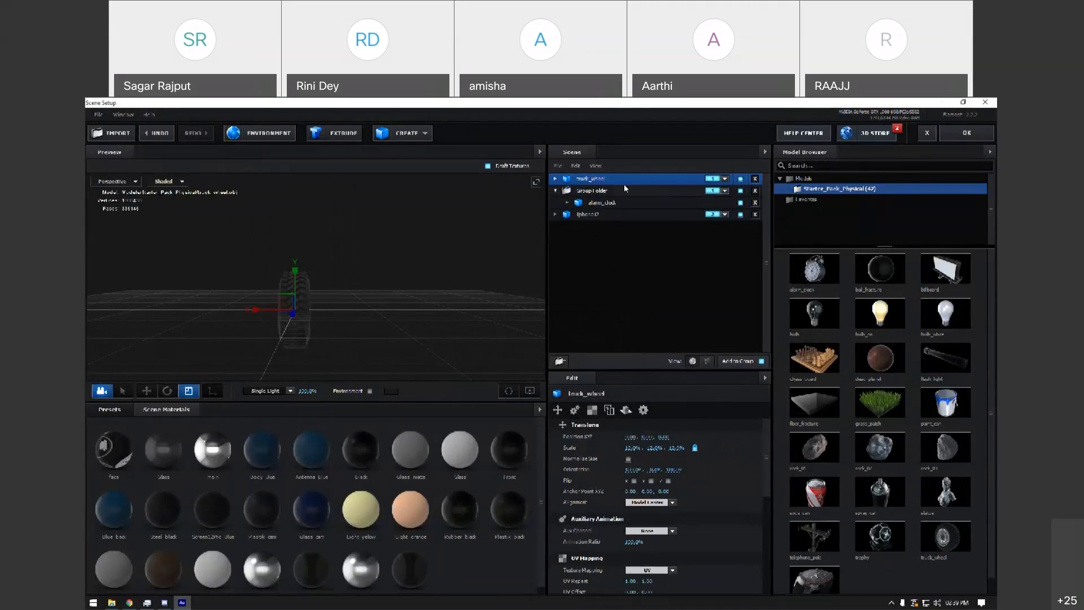
Place truck_wheel below iPhone12 in group 3, scale it up uniformly and accept the scene.
click(724, 215)
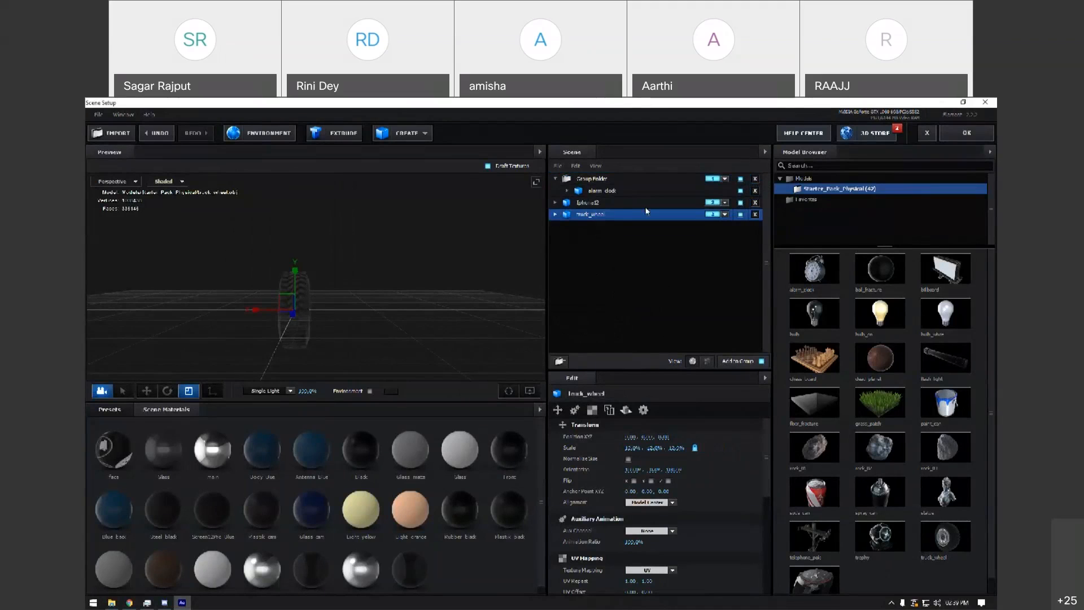
click(599, 202)
click(610, 190)
click(589, 215)
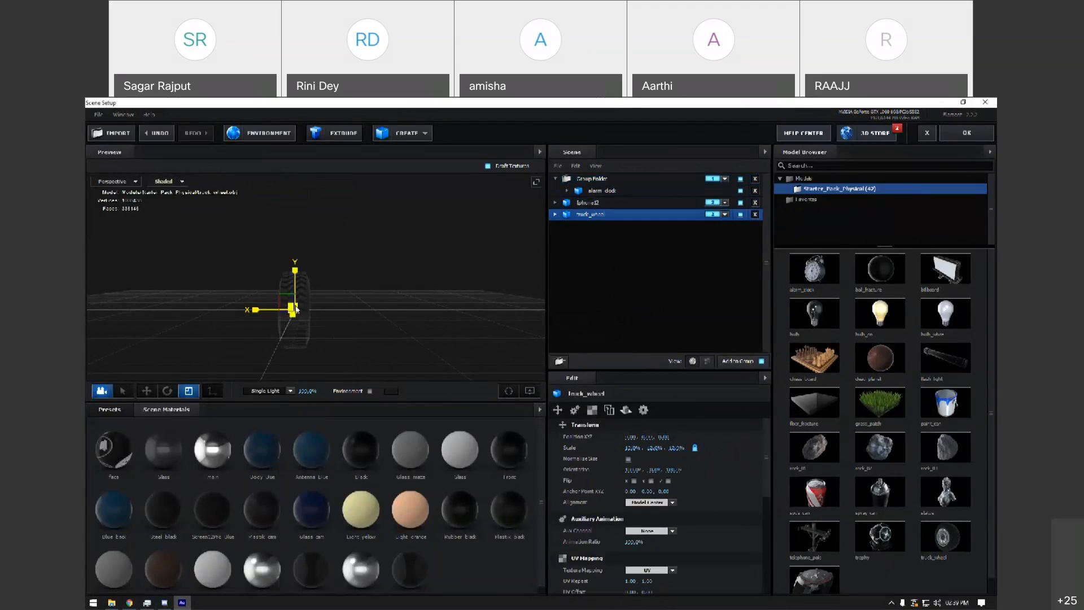
key(ctrl+z)
drag(394, 316, 314, 351)
key(ctrl+y)
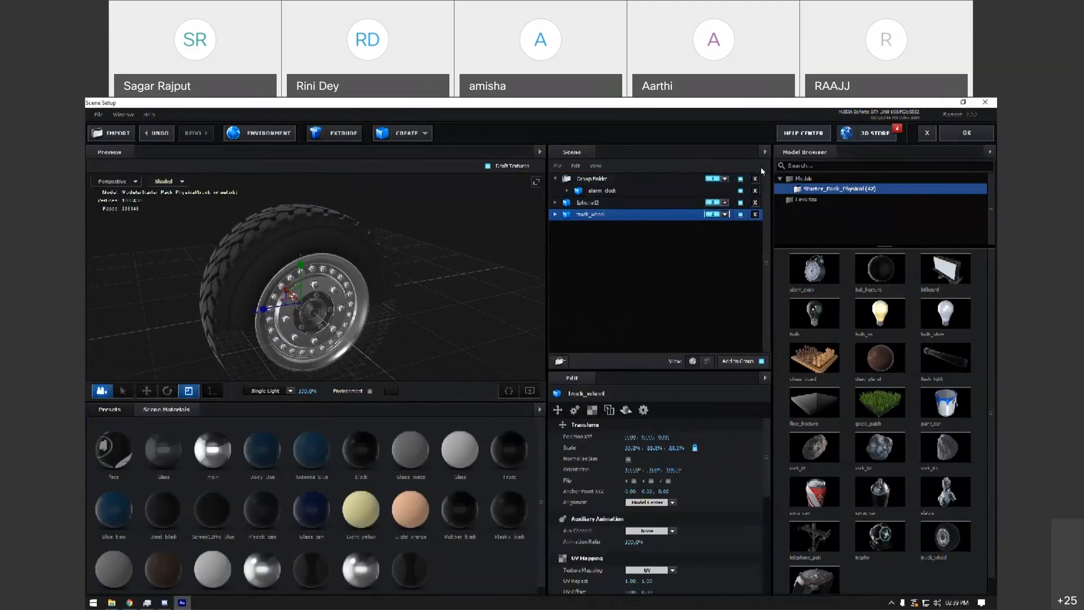
click(966, 134)
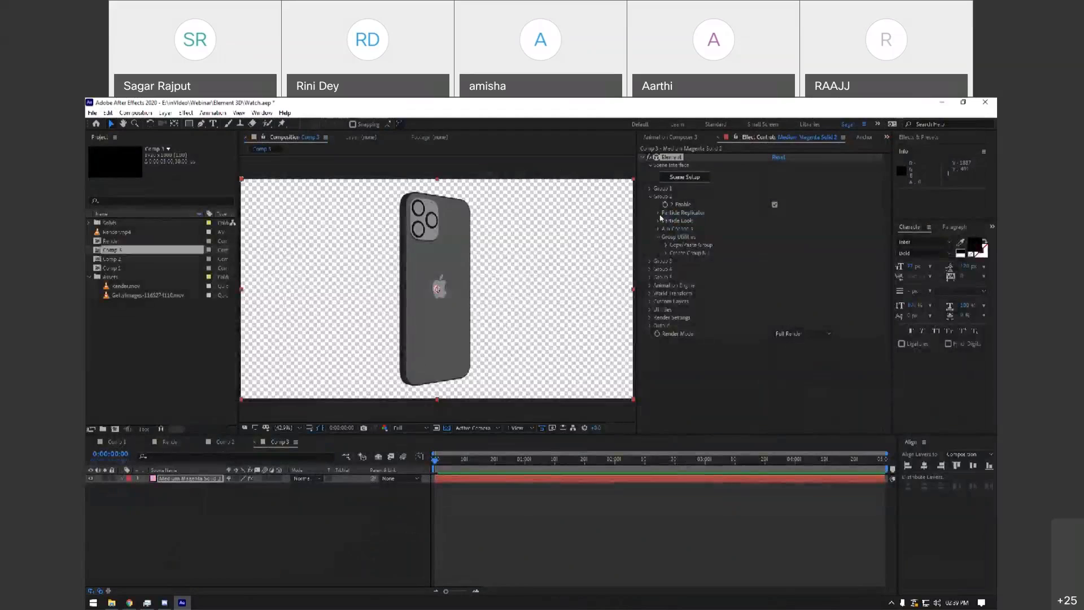
Rotate the truck wheel about its Y axis with the Group 3 Particle Replicator so its rim faces the view.
click(650, 261)
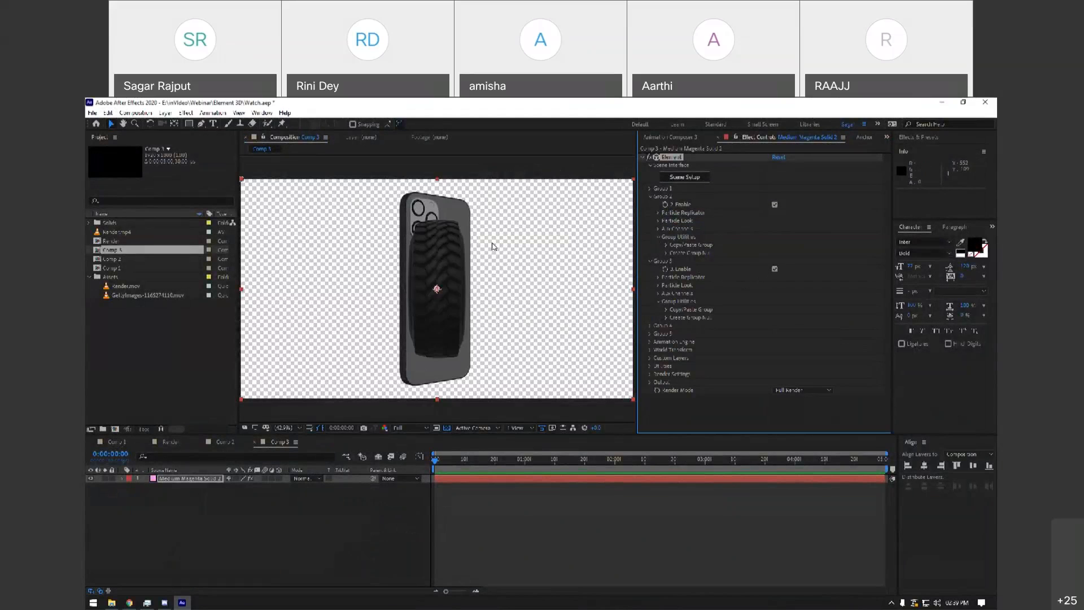
click(659, 277)
click(666, 318)
drag(784, 334, 800, 333)
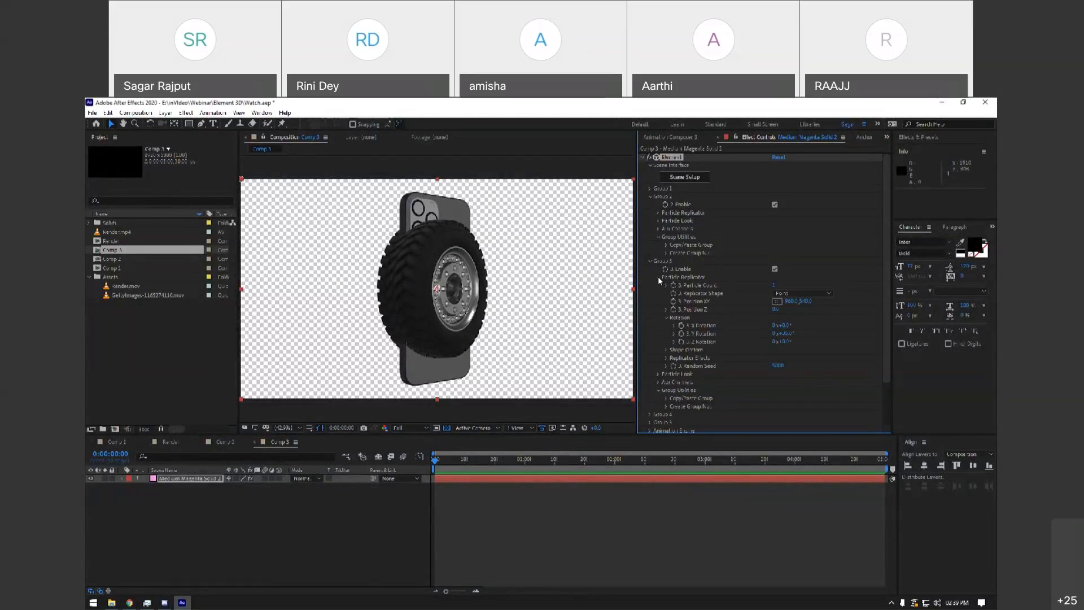
drag(448, 461, 930, 476)
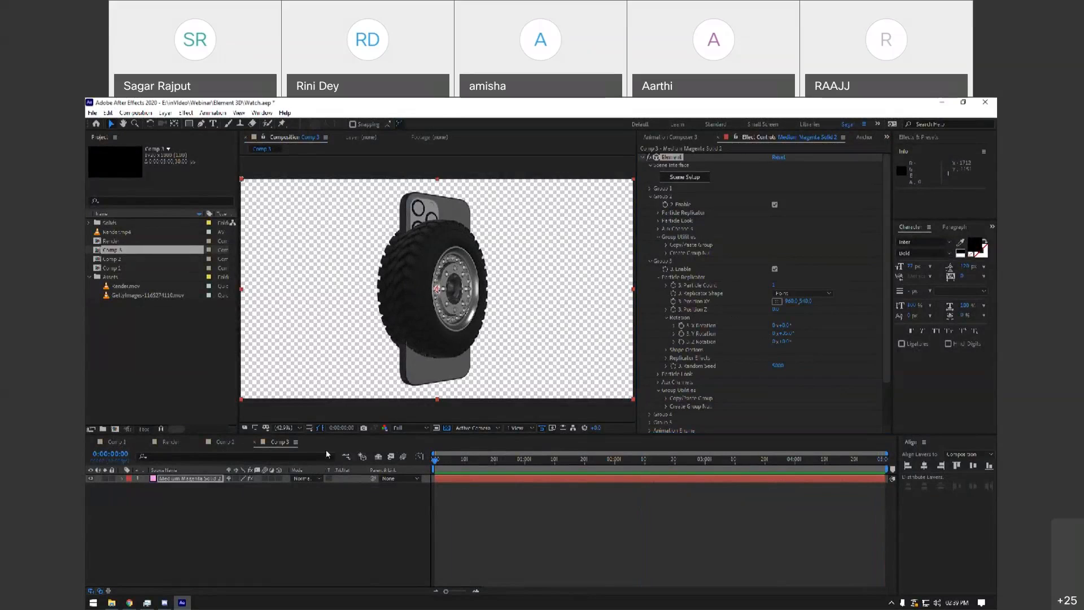
drag(487, 457, 334, 447)
Shift the phone up and slightly left of the wheel using Group 2's Particle Replicator Position XY.
click(665, 228)
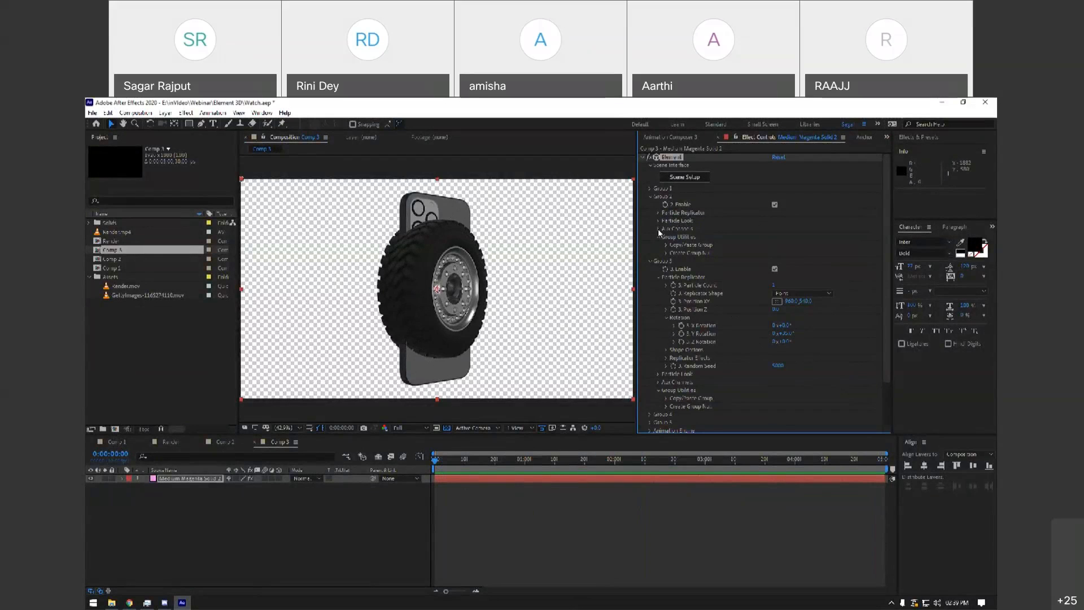
click(658, 229)
click(658, 228)
click(658, 212)
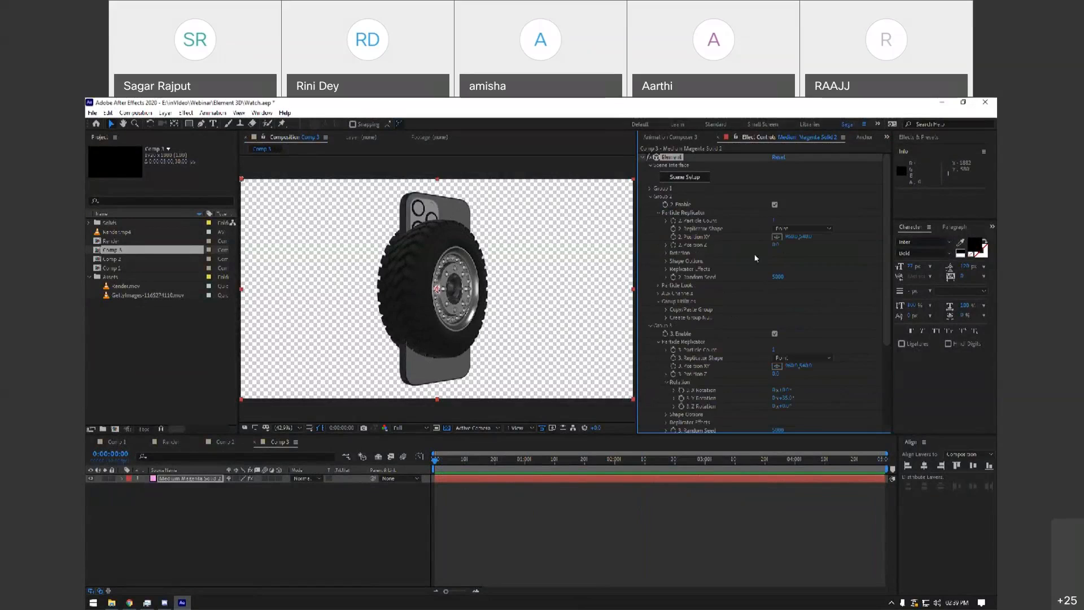
drag(737, 239, 707, 239)
drag(808, 237, 371, 302)
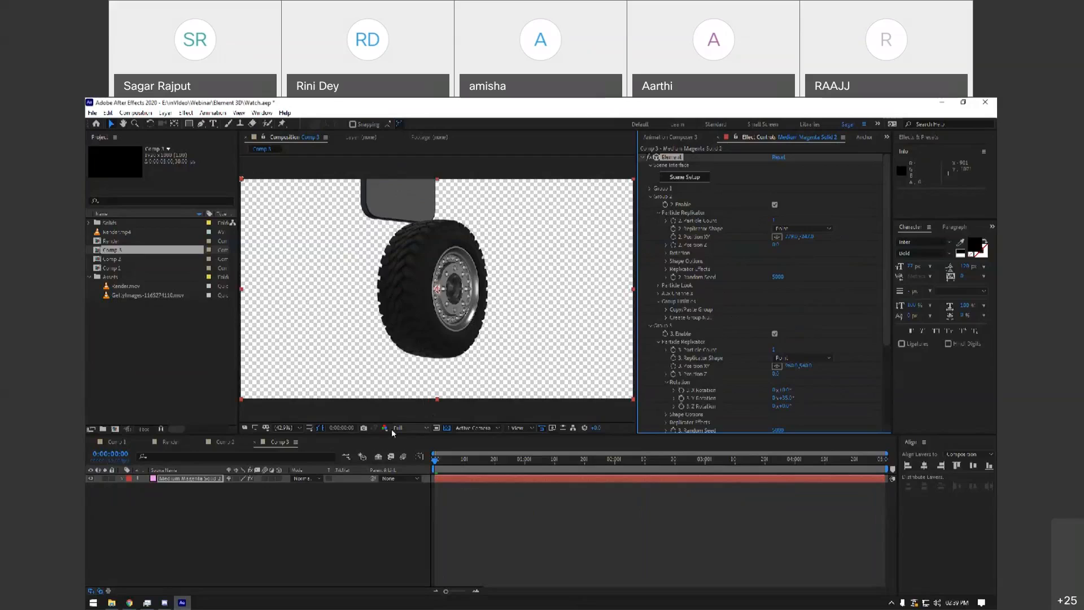
click(310, 499)
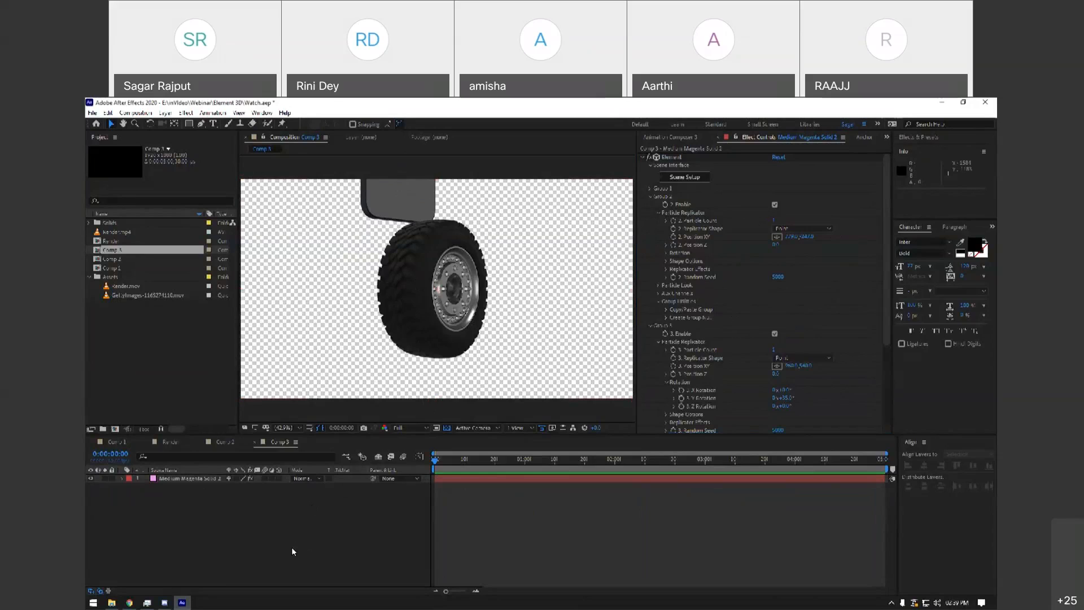
Preview the watch's camera animation in Comp 2 and return to Comp 3.
click(130, 443)
click(225, 442)
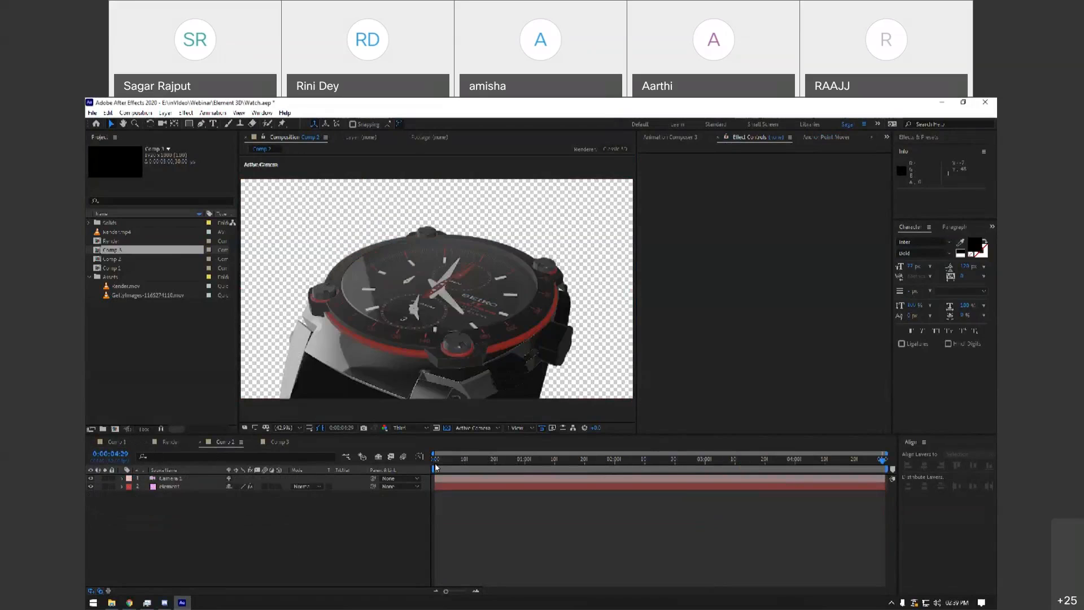
drag(592, 467, 965, 461)
key(space)
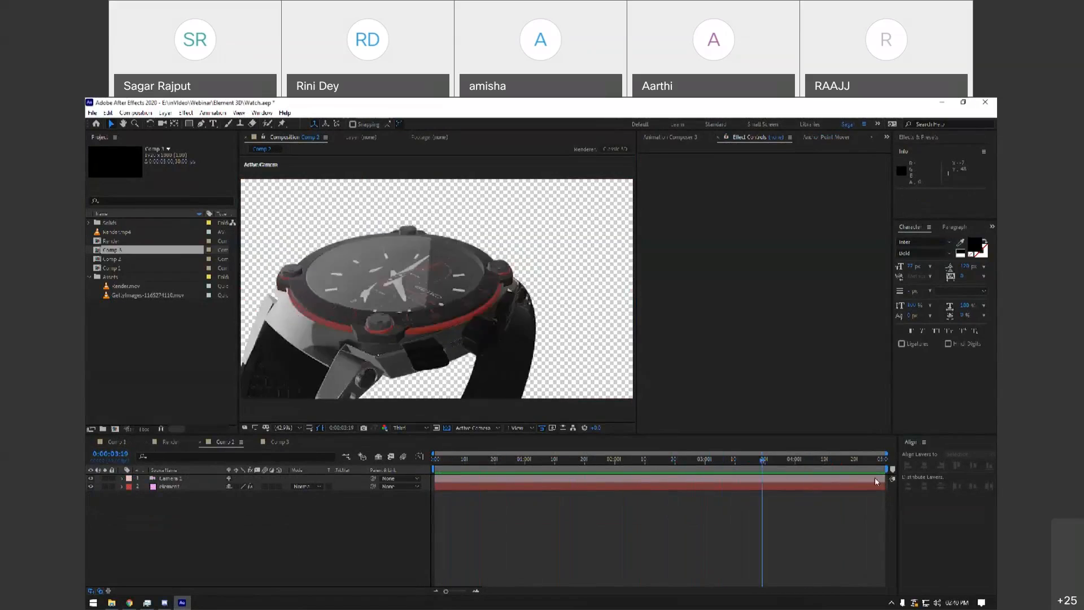
click(280, 442)
key(space)
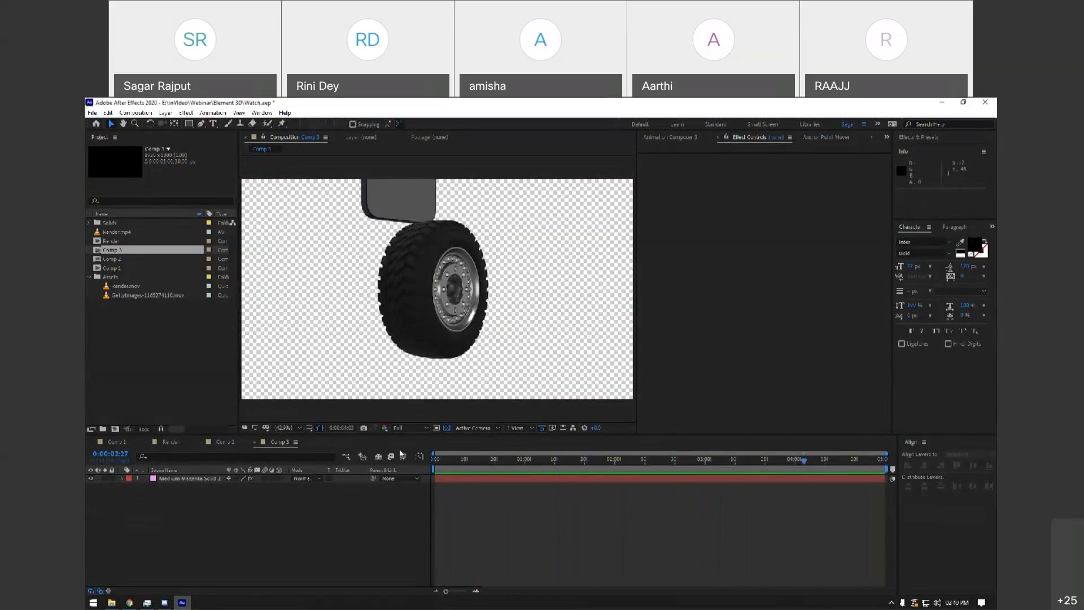
Select the magenta solid and toggle Group 3 off and on to check which model it controls.
click(188, 478)
scroll(709, 300, down, 3)
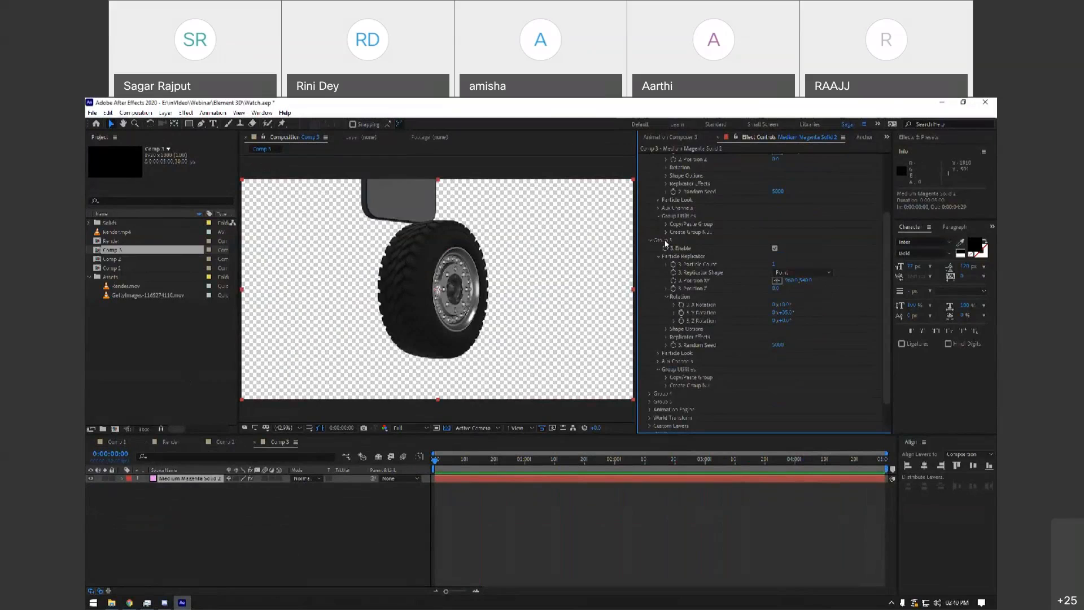
click(774, 248)
click(774, 248)
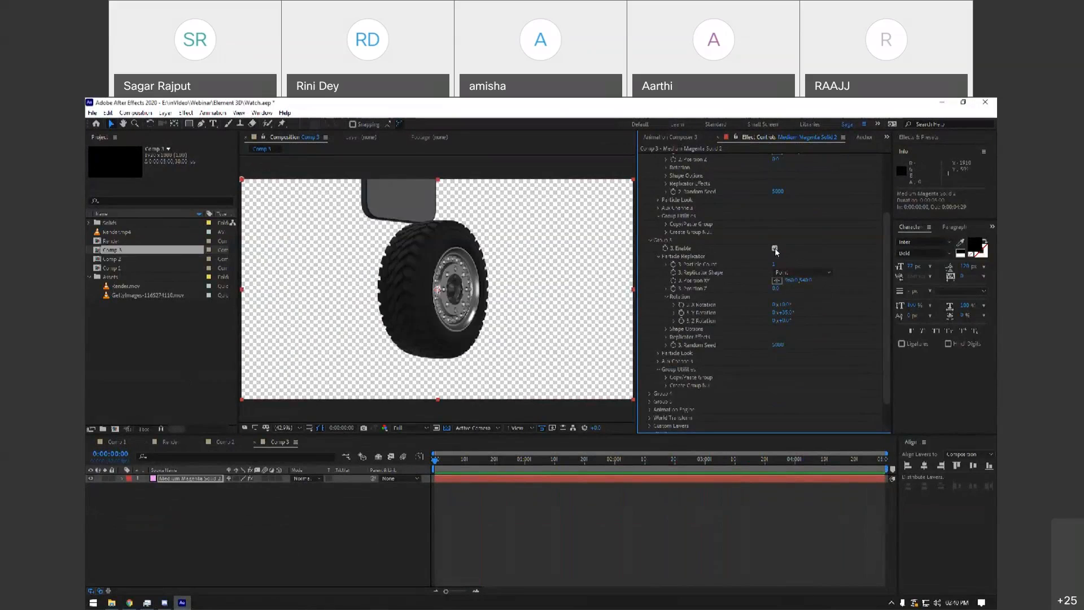
click(774, 247)
click(775, 248)
Try different rotation values for the Group 3 truck wheel and undo them.
mouse_move(802, 312)
mouse_down()
mouse_move(812, 312)
mouse_move(793, 304)
mouse_move(819, 304)
mouse_move(782, 320)
mouse_move(802, 320)
mouse_up()
key(ctrl+z)
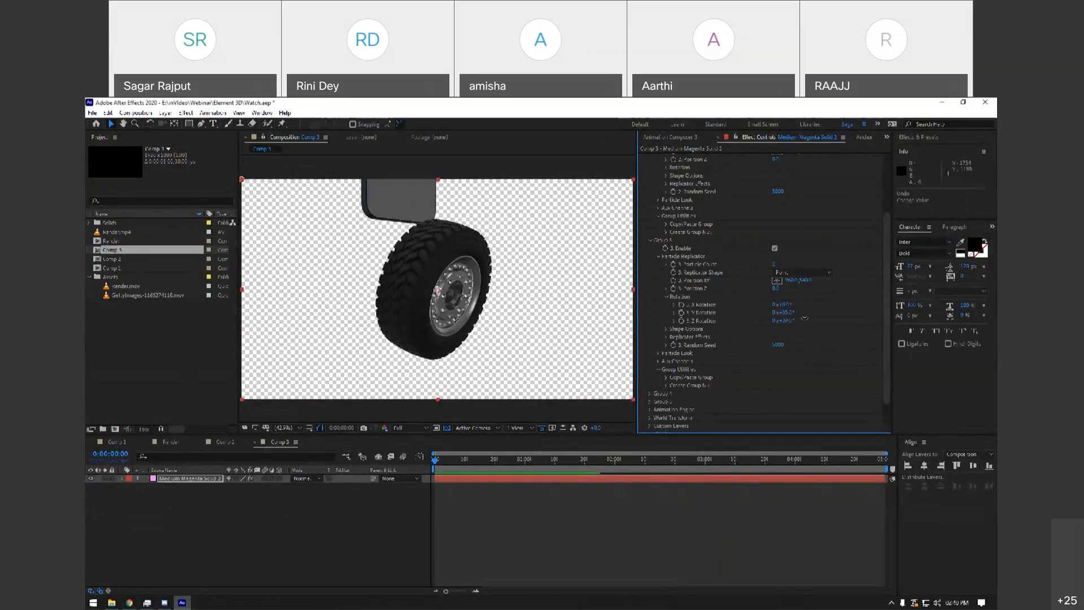
key(ctrl+z)
key(ctrl+z)
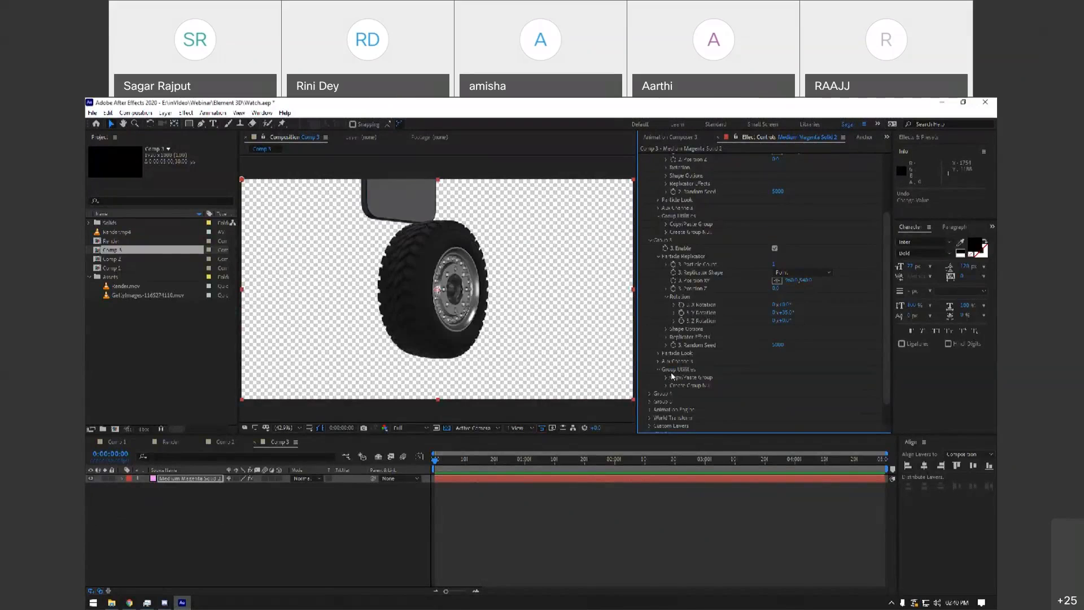
Create a group null for Group 3, undoing any trial move made with it.
click(669, 386)
scroll(711, 375, down, 2)
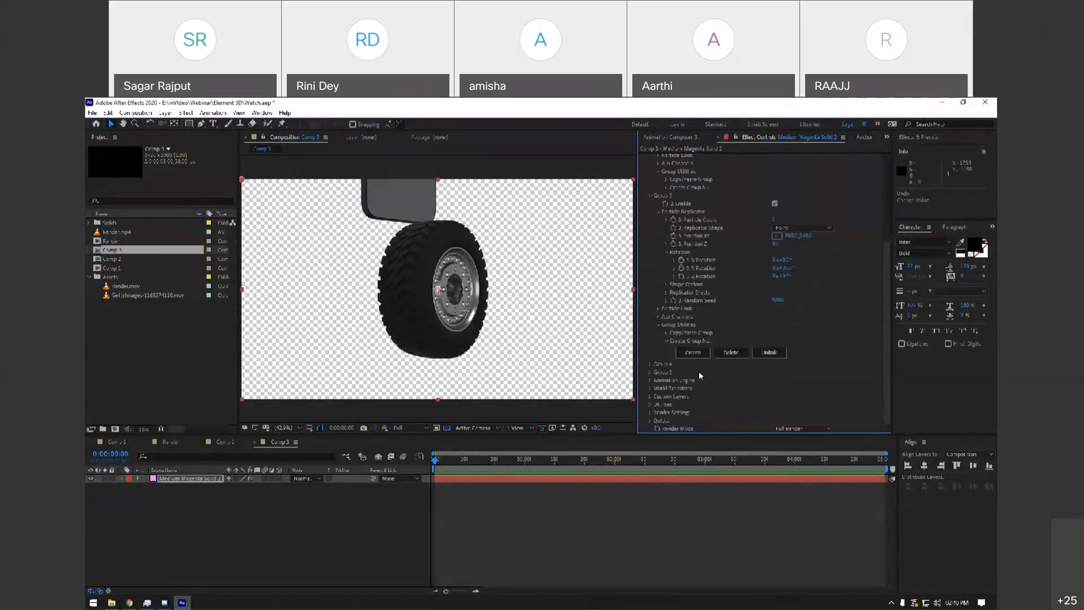
click(692, 351)
drag(482, 345, 442, 348)
key(ctrl+z)
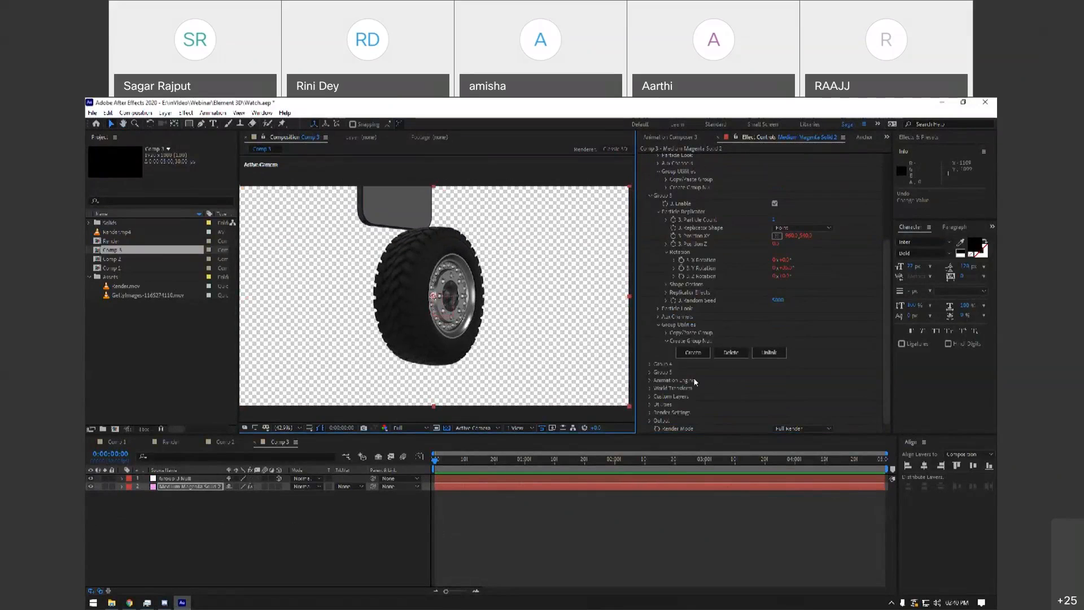
Reset the Group 3 Y Rotation to 0 in the Element effect on the magenta solid.
click(168, 517)
click(168, 478)
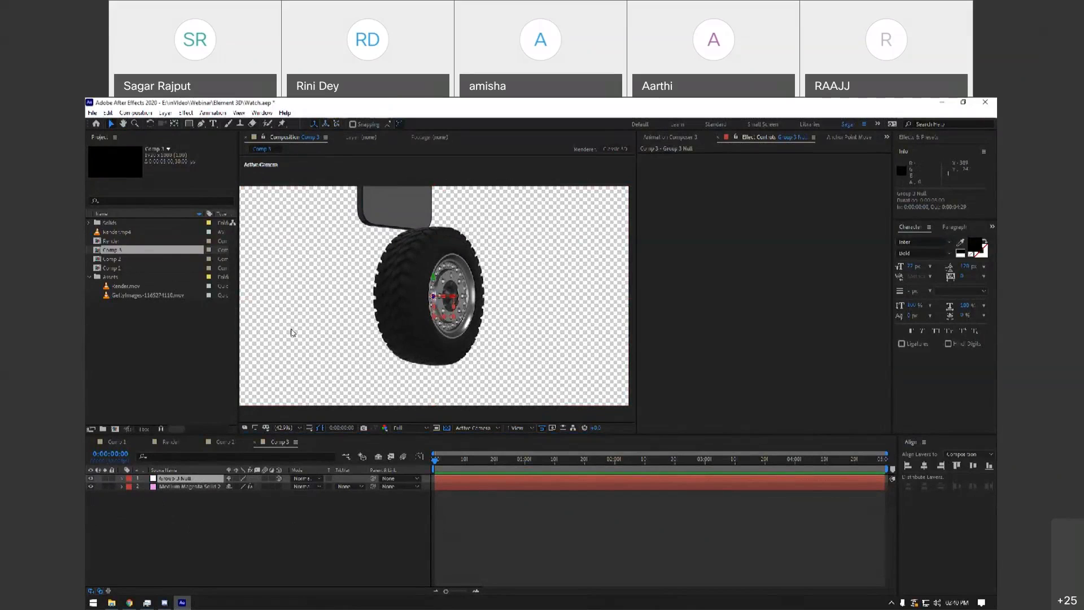
click(171, 486)
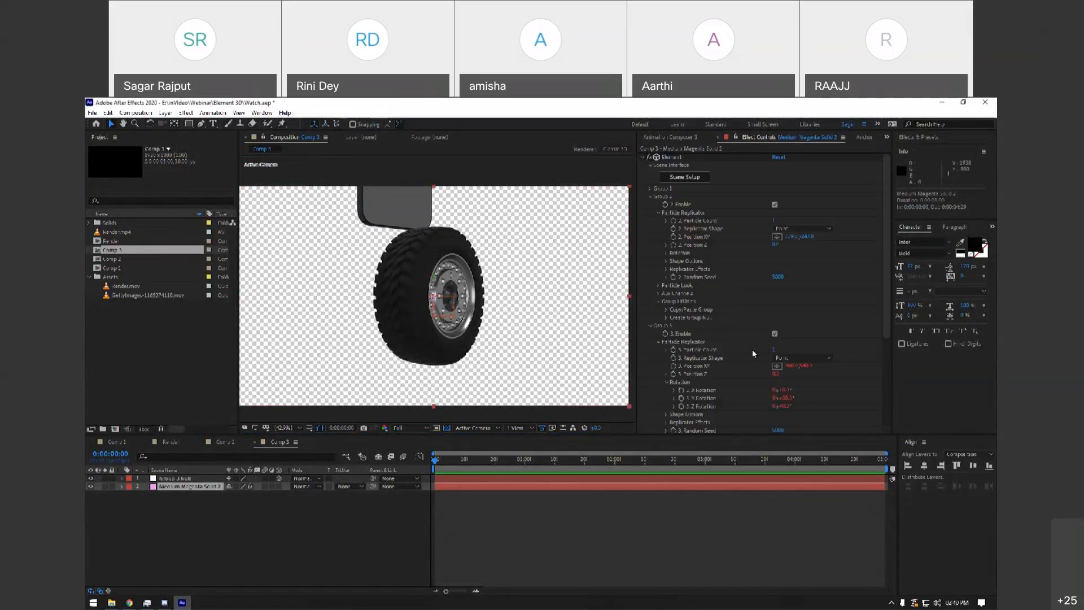
click(786, 398)
text(0)
key(Return)
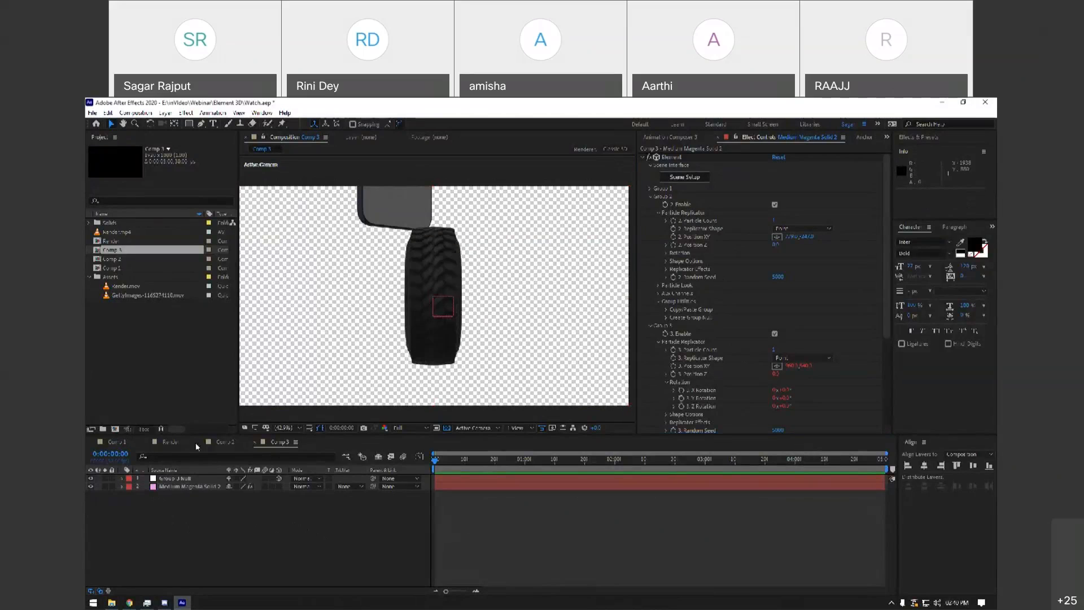
Add a new camera to Comp 3 and orbit it to view the truck wheel's rim at an angle.
right_click(245, 424)
mouse_move(339, 431)
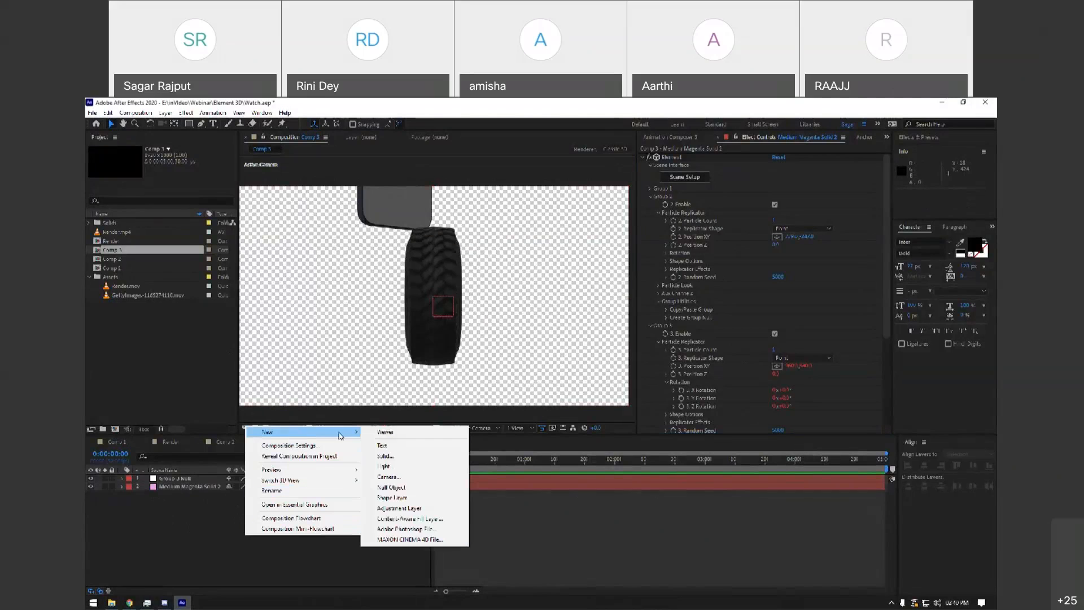
click(415, 478)
click(359, 327)
key(c)
drag(479, 347, 417, 335)
Show the Group 3 null's rotation properties, then try a different X Rotation and undo it.
click(181, 503)
click(184, 486)
click(187, 504)
click(177, 485)
key(r)
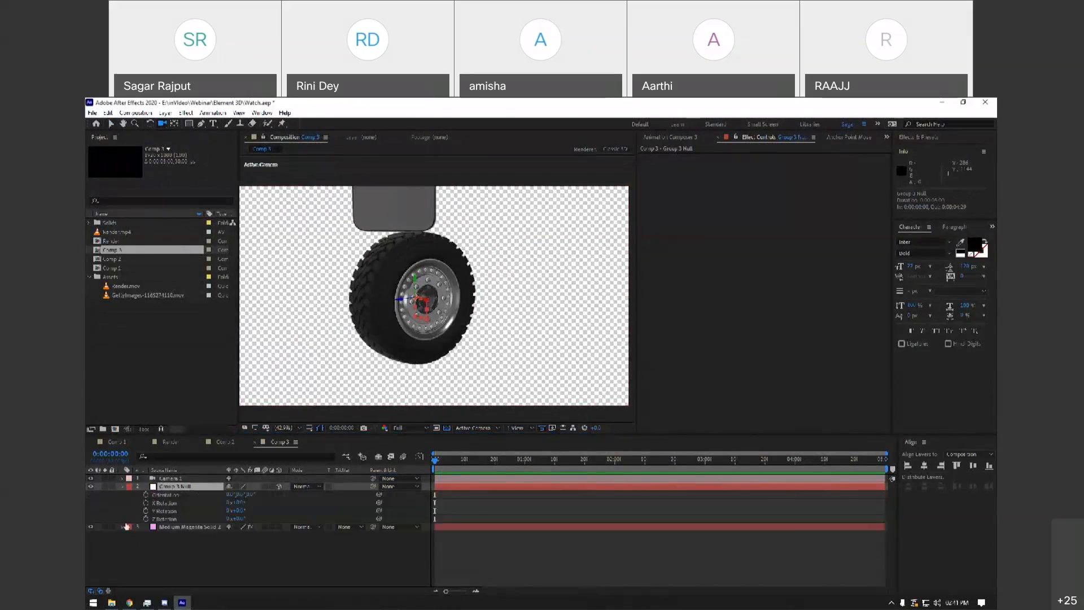
drag(243, 510, 331, 528)
key(ctrl+z)
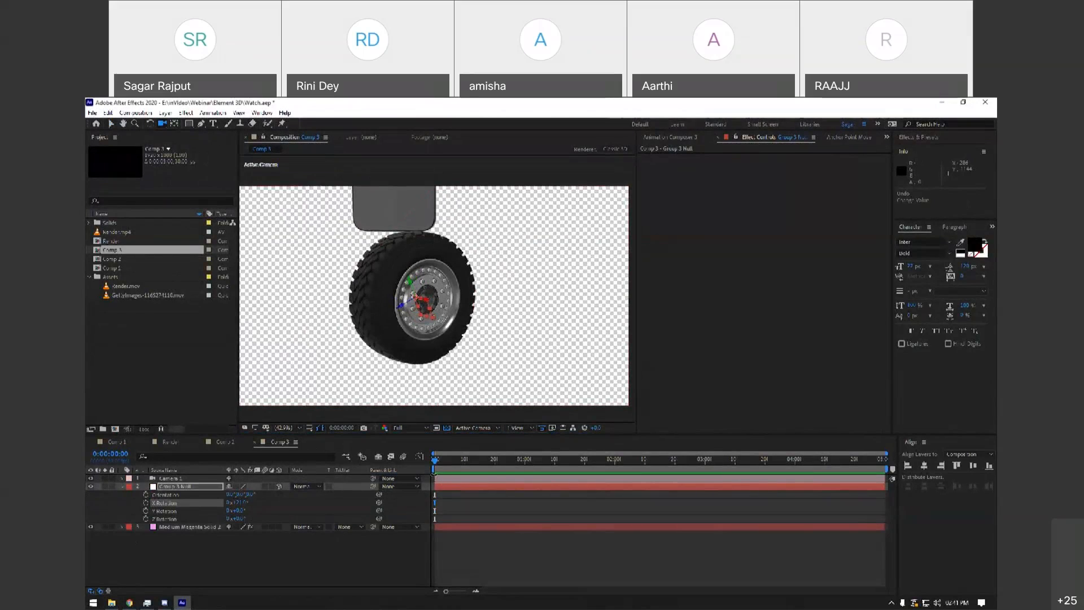
Add the expression time*1000 to the Group 3 null's X Rotation.
alt+click(146, 503)
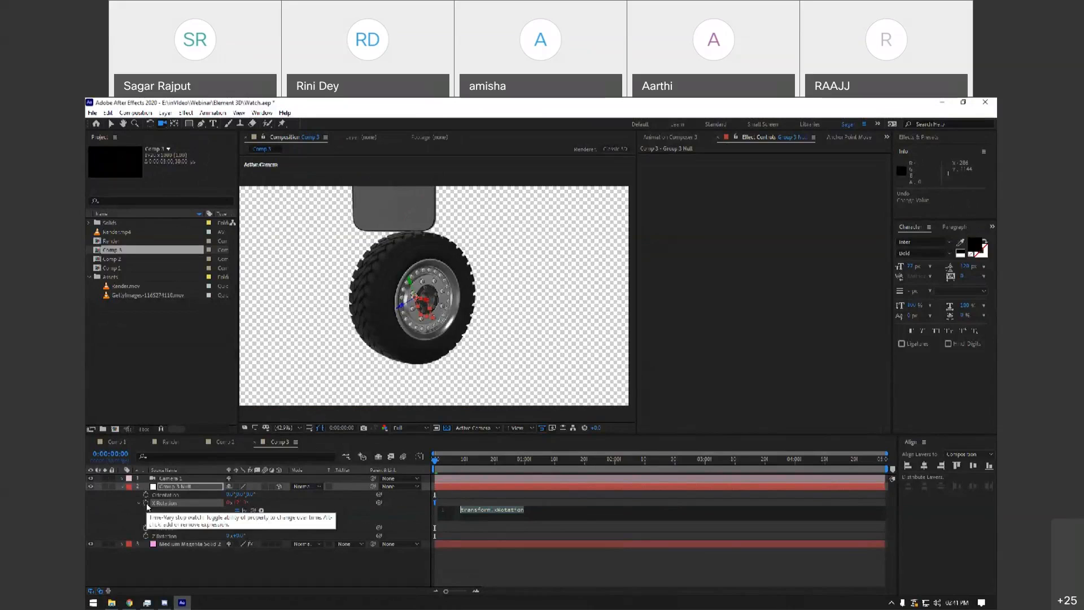
text(time)
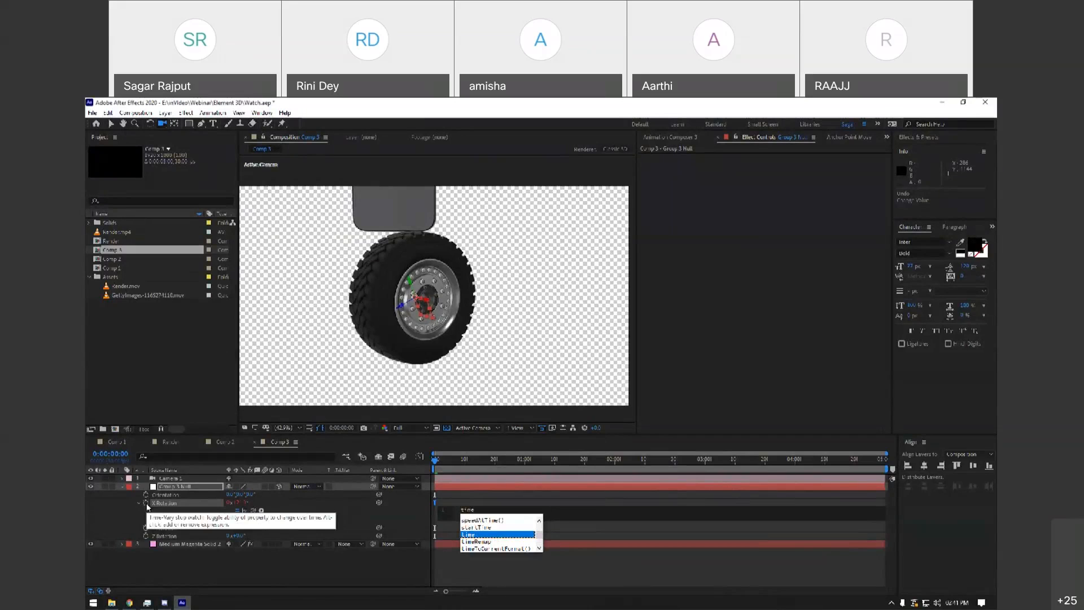
key(Return)
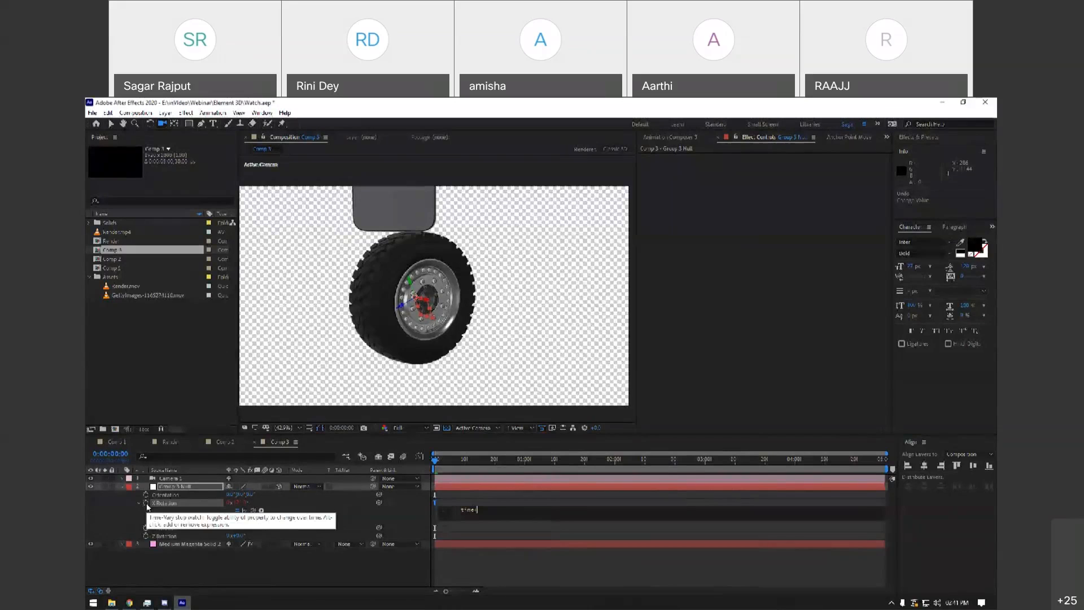
text(*1000)
key(KP_Enter)
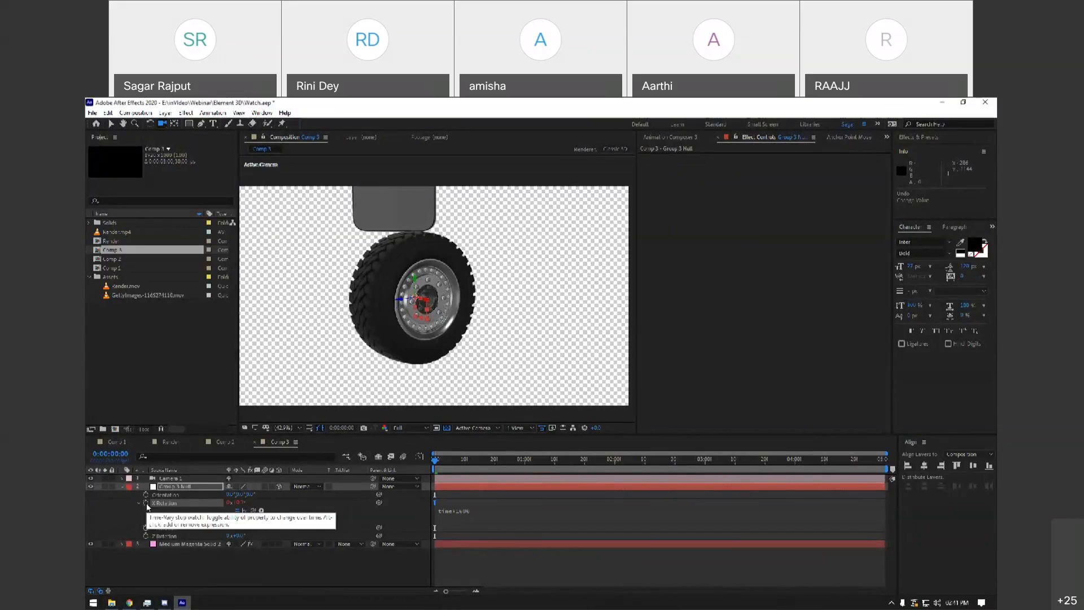
Lower the composition preview resolution to Third and play back the wheel's spin.
key(space)
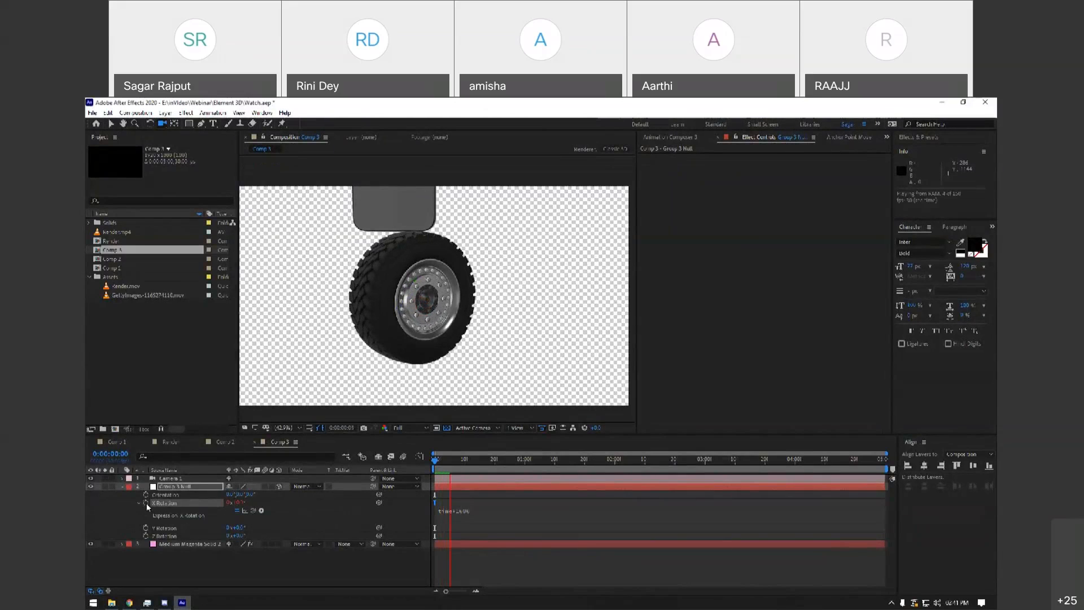
key(space)
click(407, 428)
click(407, 470)
key(space)
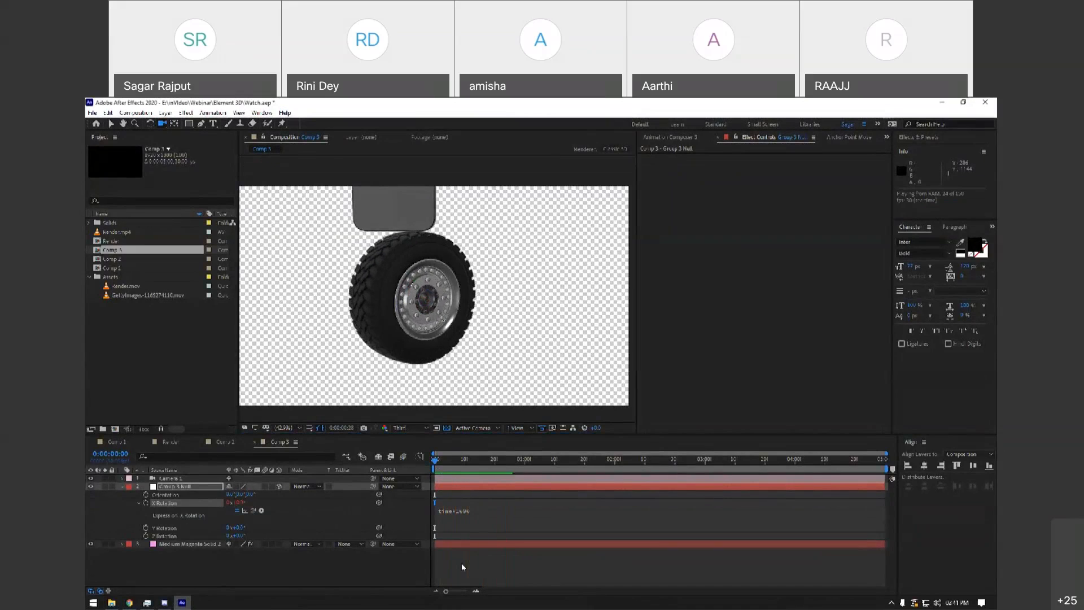
Change the X Rotation expression to time*50, preview the slower spin and return to the first frame.
click(489, 512)
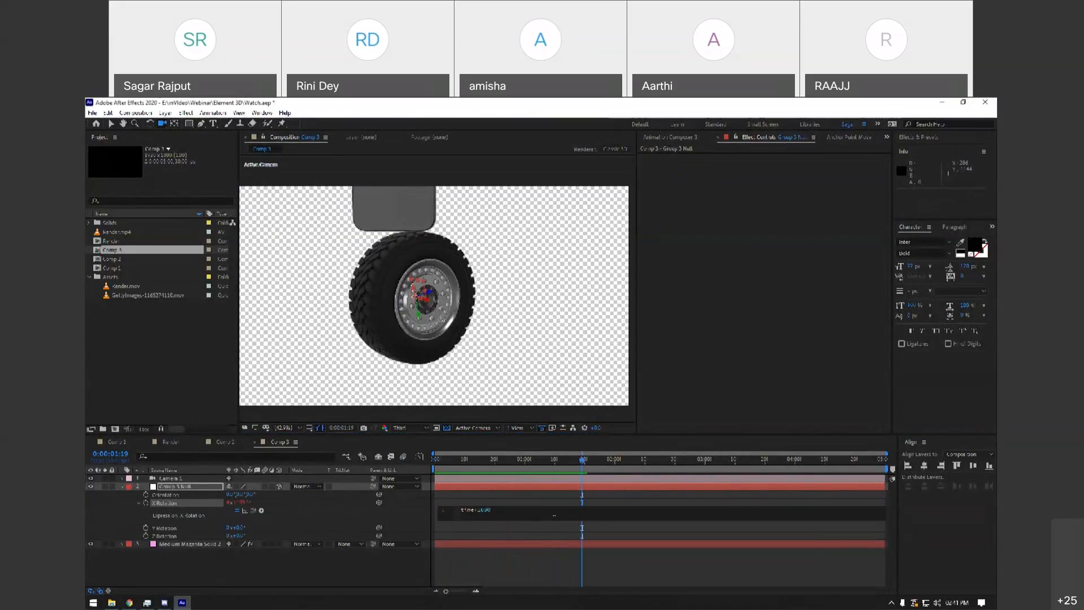
key(BackSpace)
text(5)
click(546, 573)
key(space)
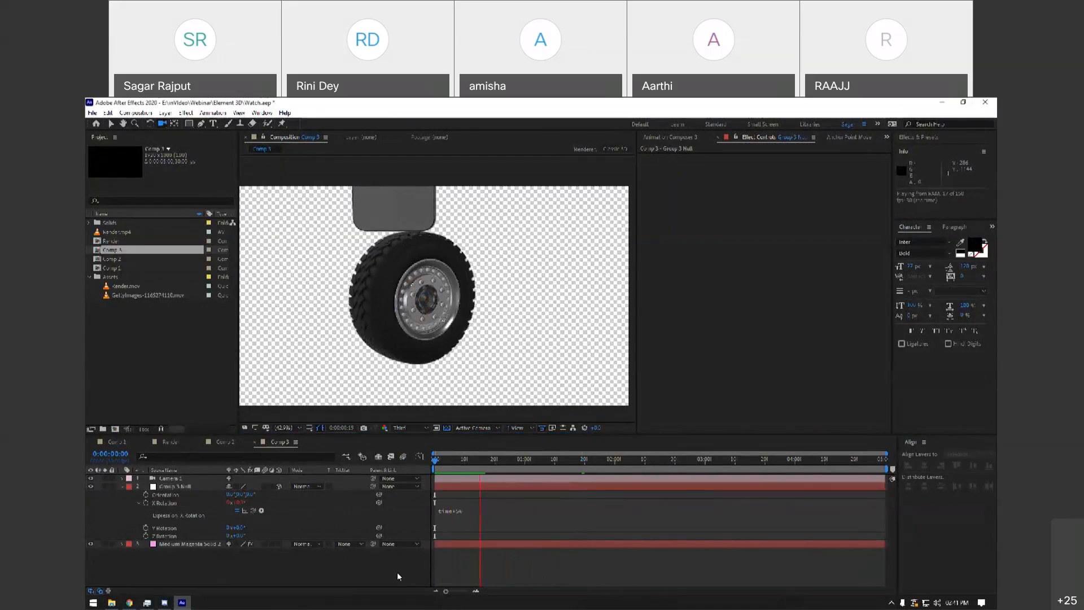
key(space)
drag(470, 458, 370, 460)
Move the view through Camera 1 so the phone and wheel sit lower and farther right in the frame.
click(112, 123)
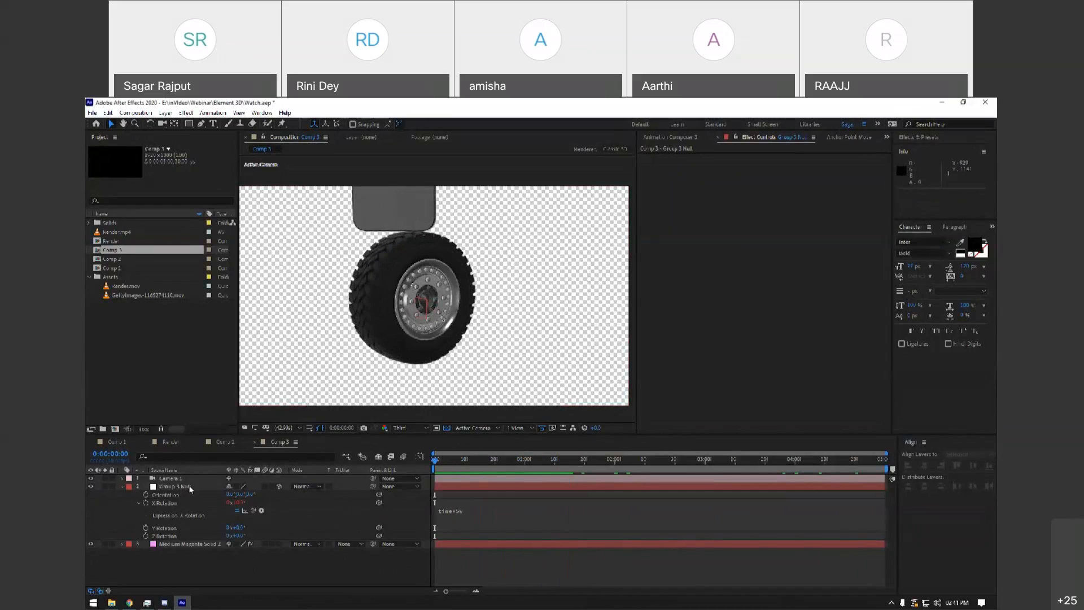
click(187, 479)
click(162, 123)
drag(407, 294, 459, 312)
Disable Group 3 in the magenta solid's Element effect to hide the truck wheel.
click(181, 543)
click(187, 486)
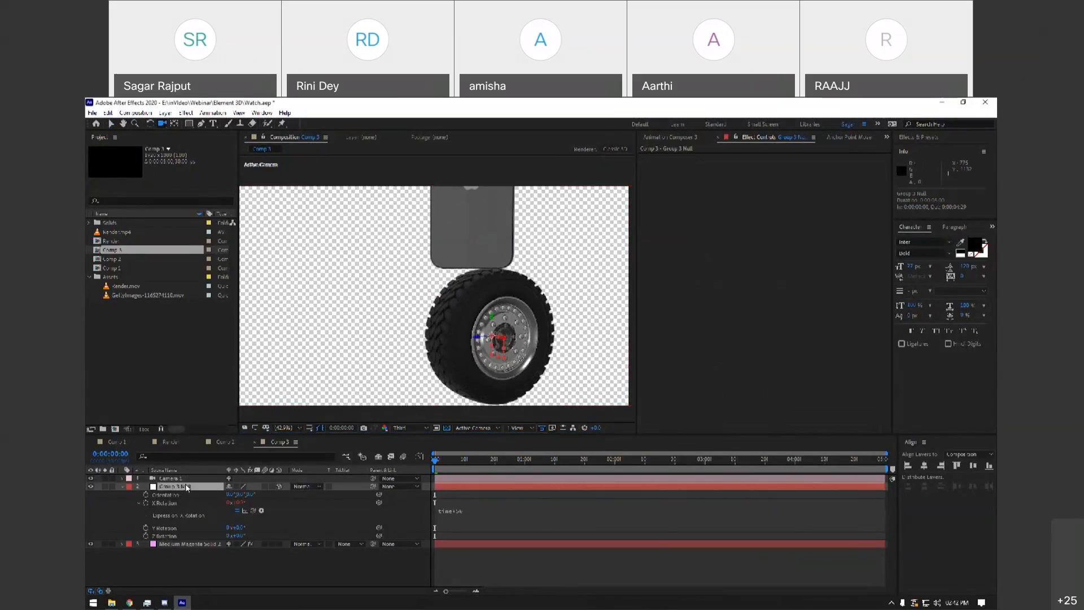
click(181, 543)
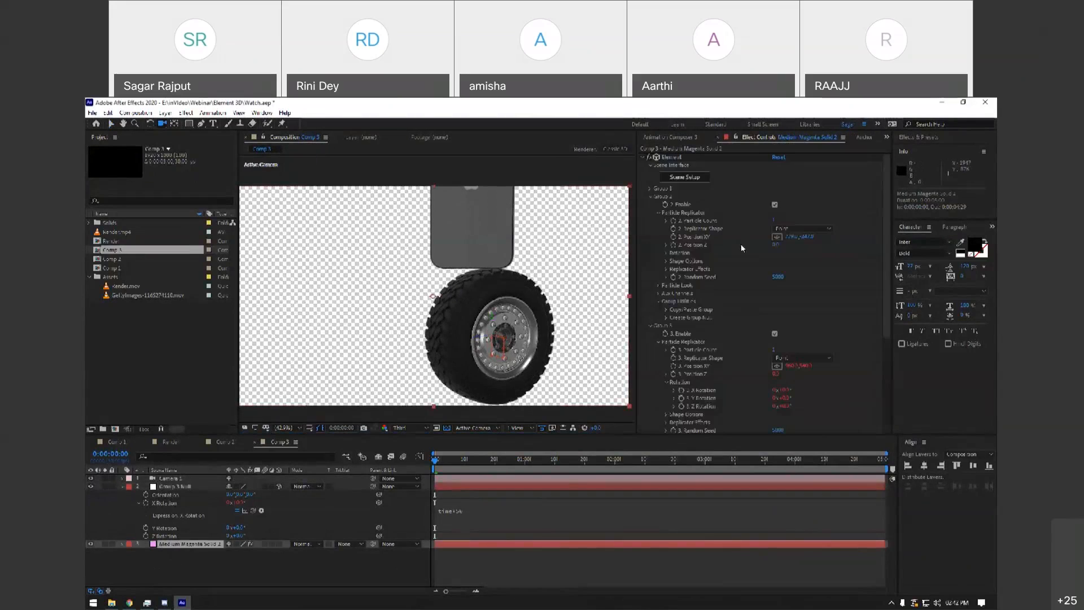
click(775, 334)
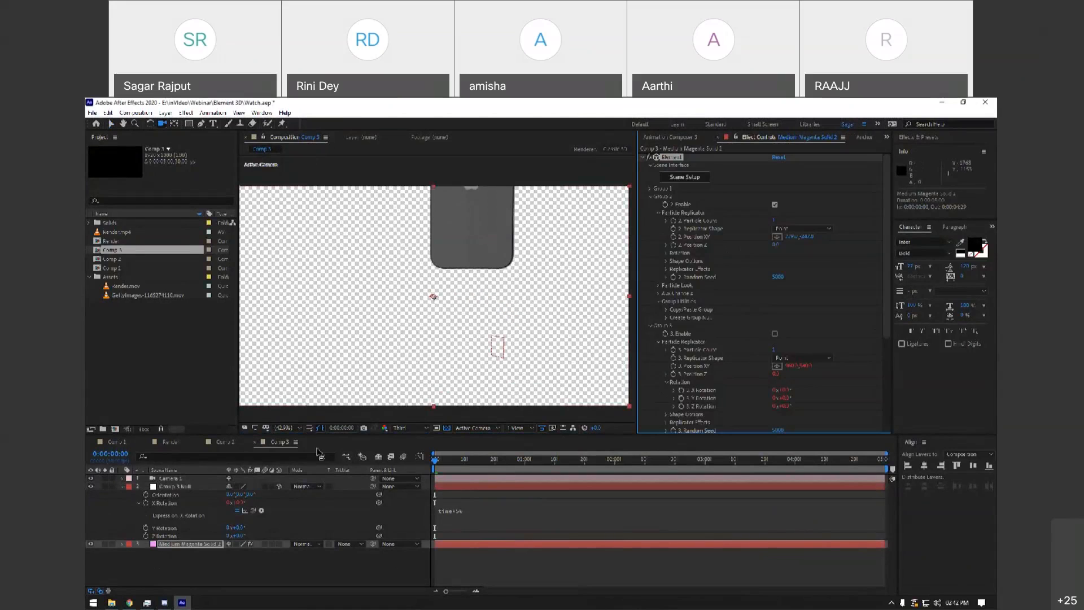
Expand the properties of the Camera 1 layer.
click(180, 479)
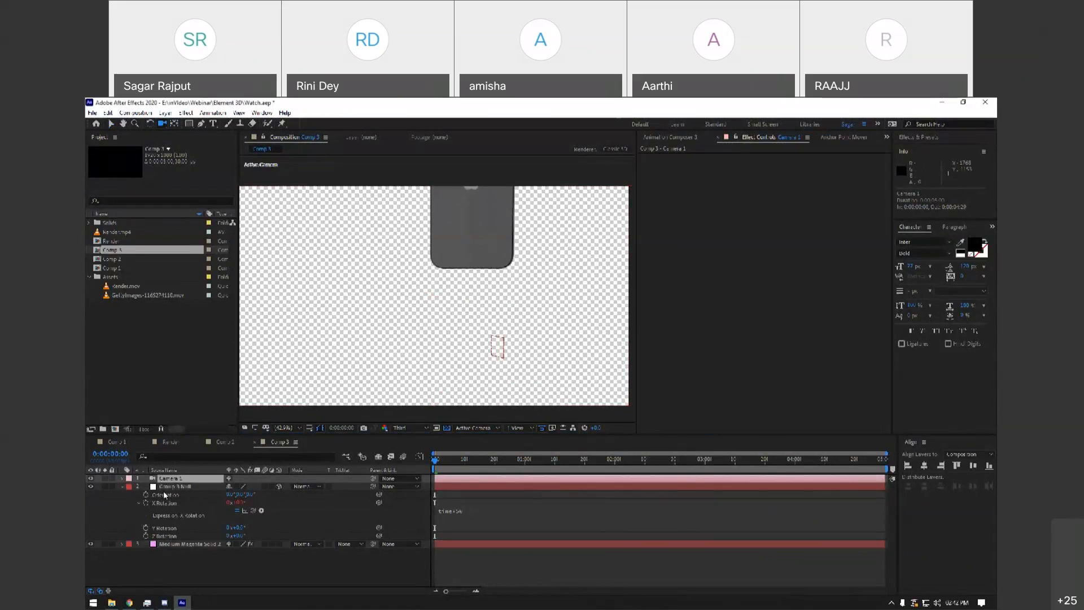
click(123, 479)
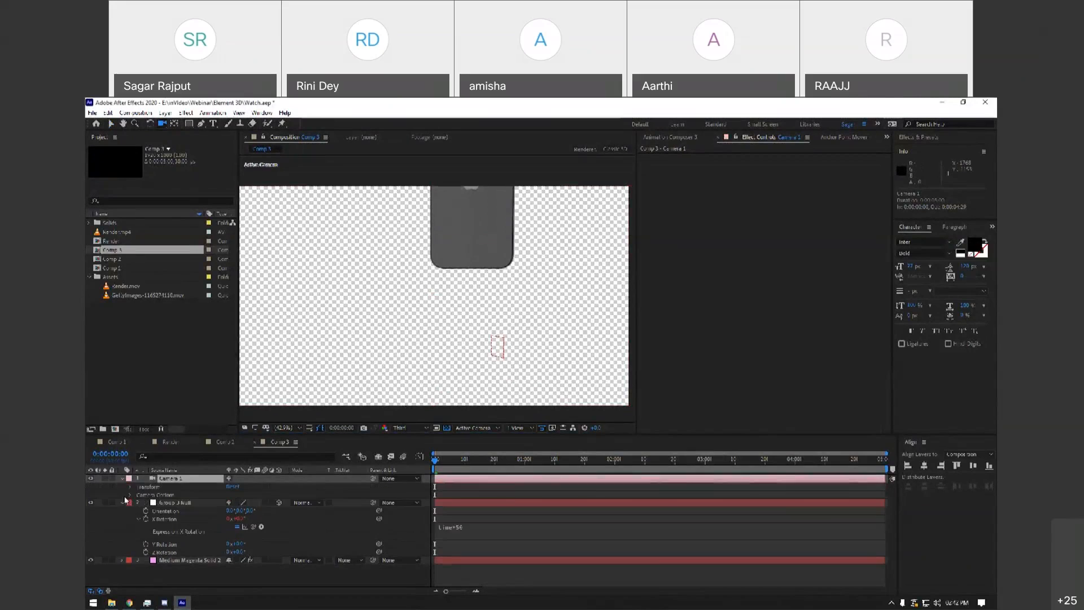
Delete the Group 3 Null layer from Comp 3.
click(130, 487)
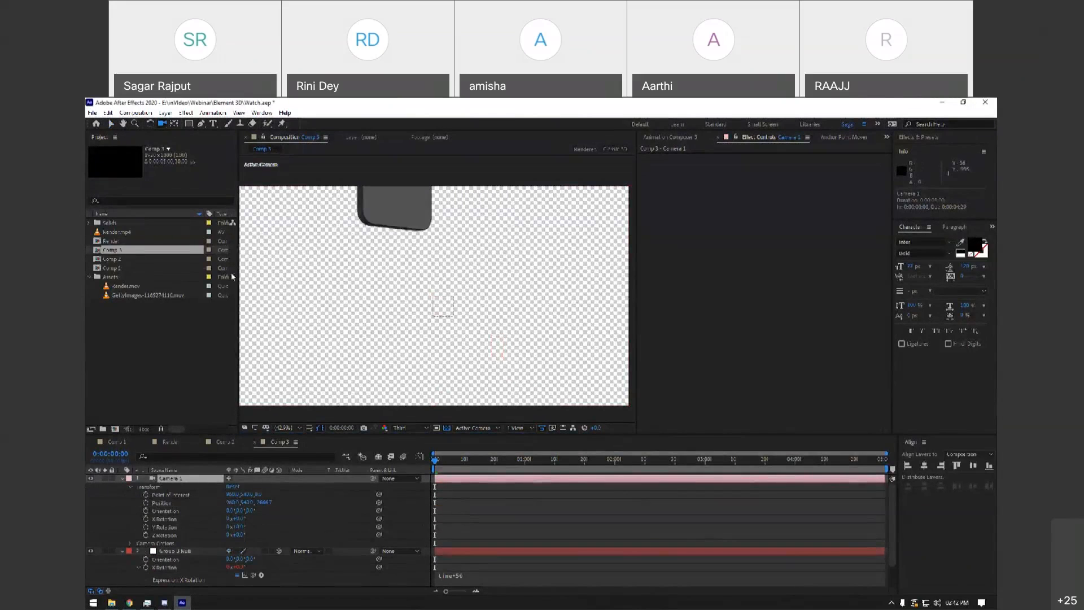
drag(396, 256, 406, 271)
key(ctrl+z)
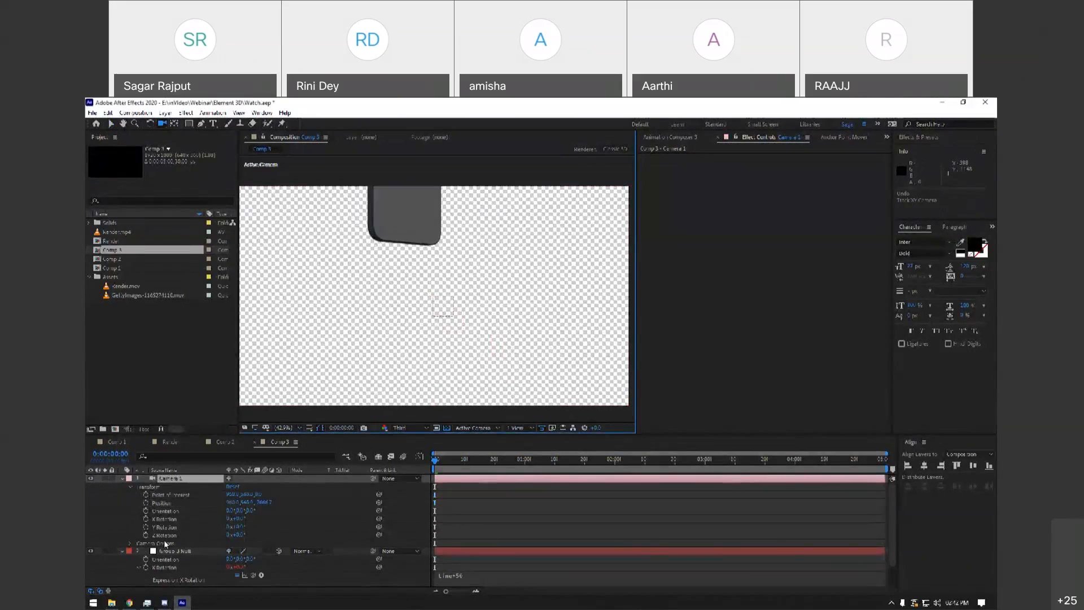
click(171, 550)
key(Delete)
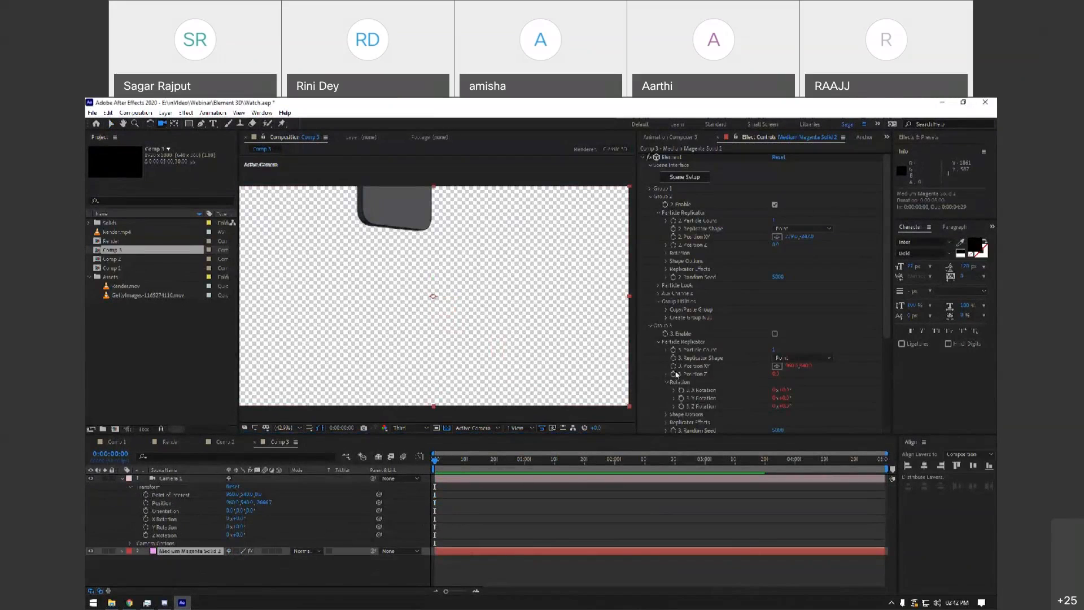
Shift the Element effect's Group 2 Position XY and orbit the camera so the whole phone is framed at an angle.
click(650, 325)
drag(806, 236, 891, 239)
drag(527, 356, 474, 323)
click(215, 574)
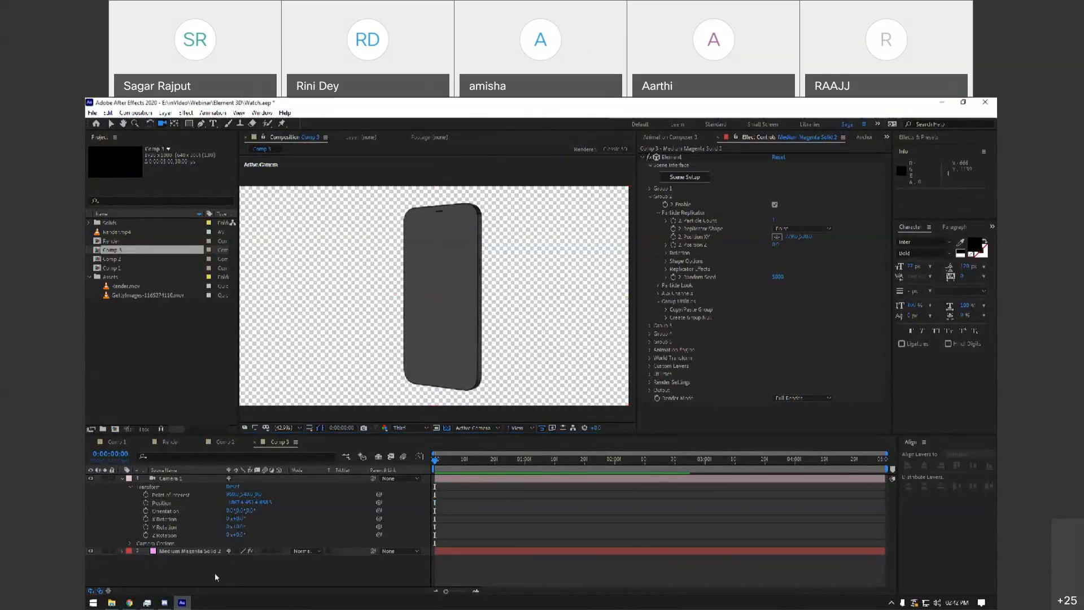
Import the cherry-blossom clip from the April 2021 > 09-04-2021 > App video > Videos 3 > Transition folder into the project's Assets.
click(112, 603)
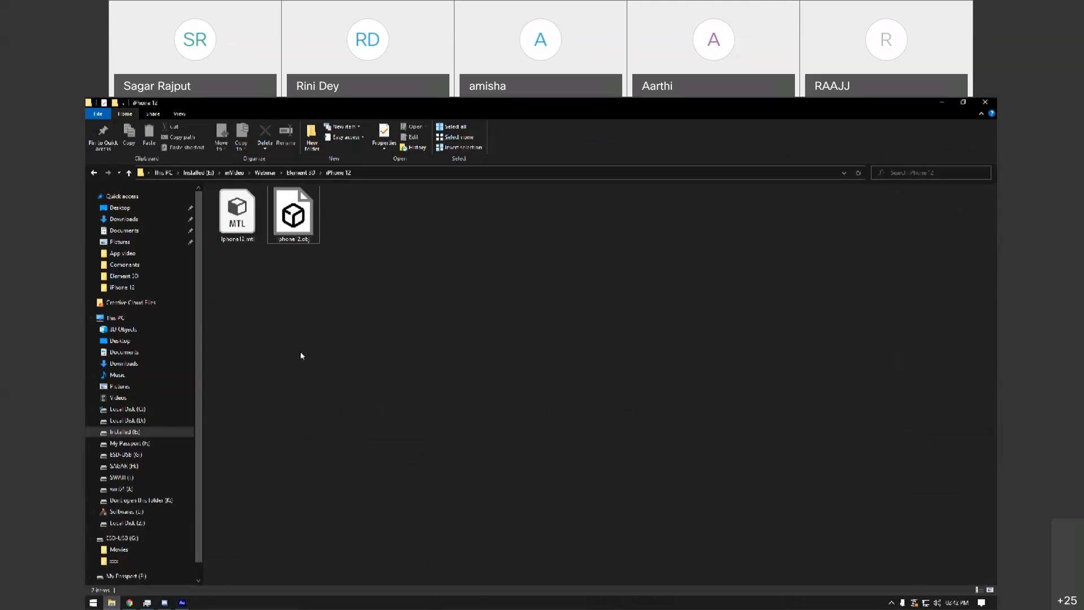
click(265, 172)
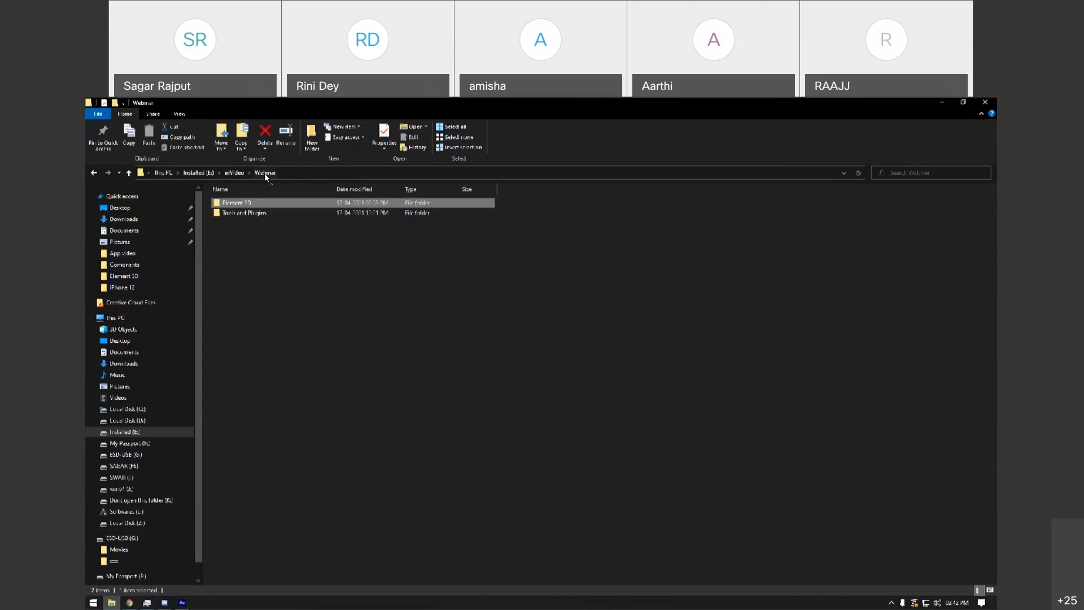
click(247, 173)
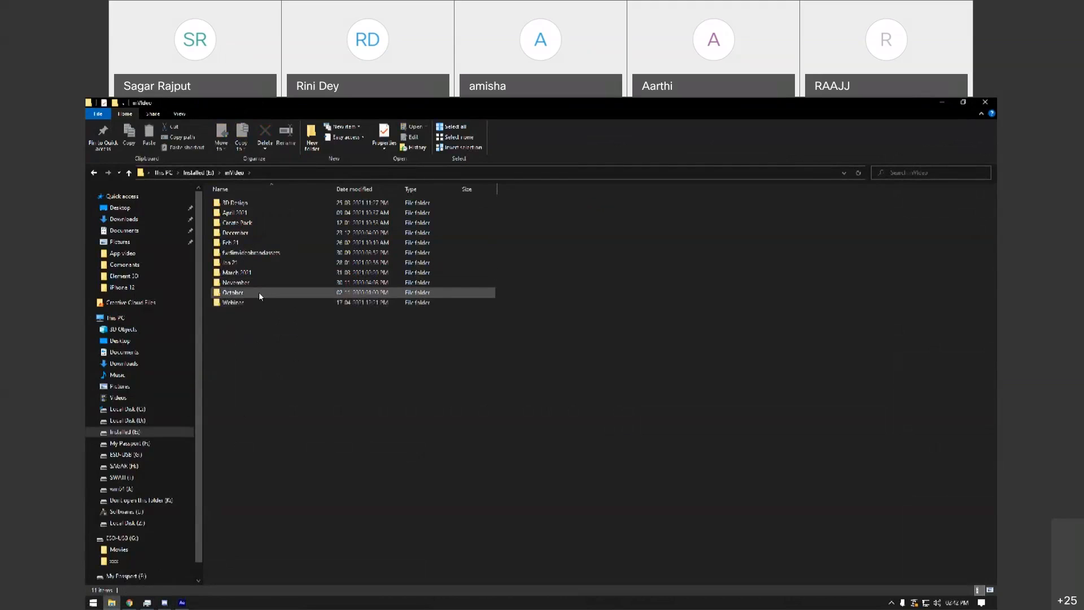
double_click(246, 213)
double_click(244, 243)
double_click(249, 205)
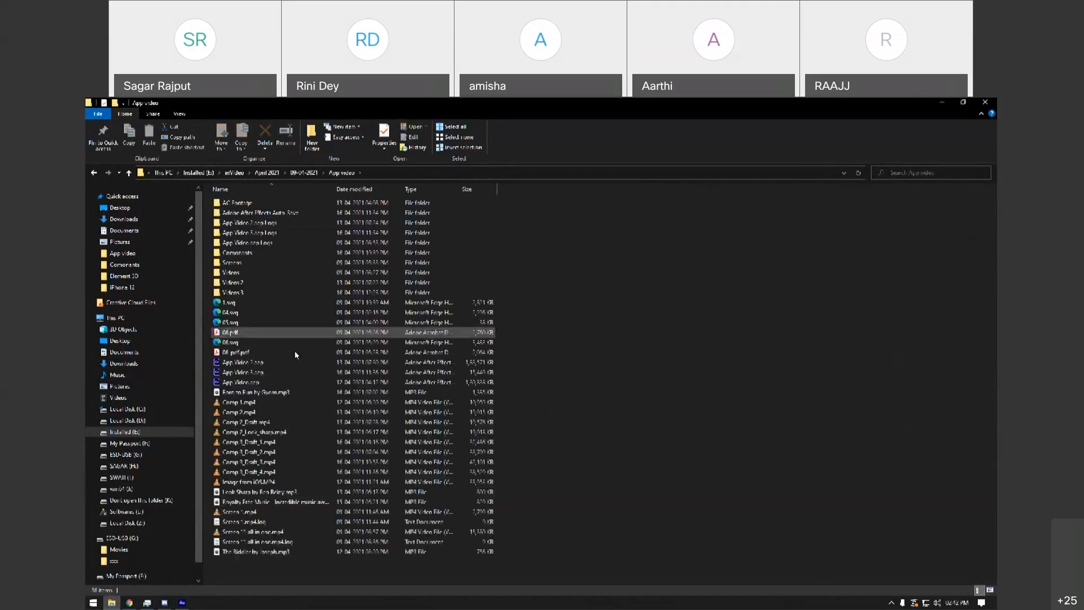
double_click(243, 291)
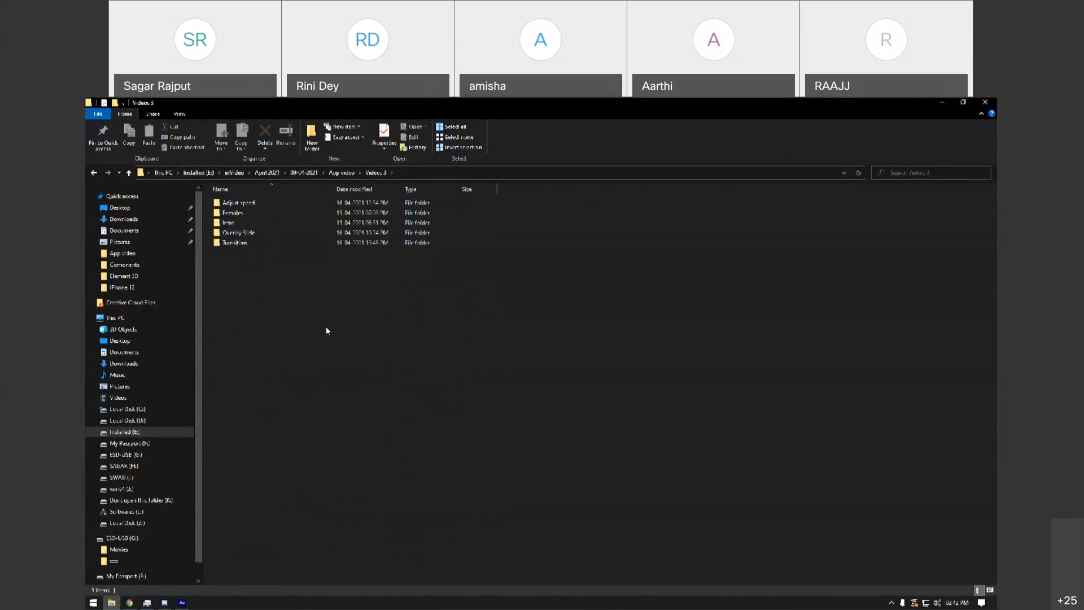
double_click(262, 244)
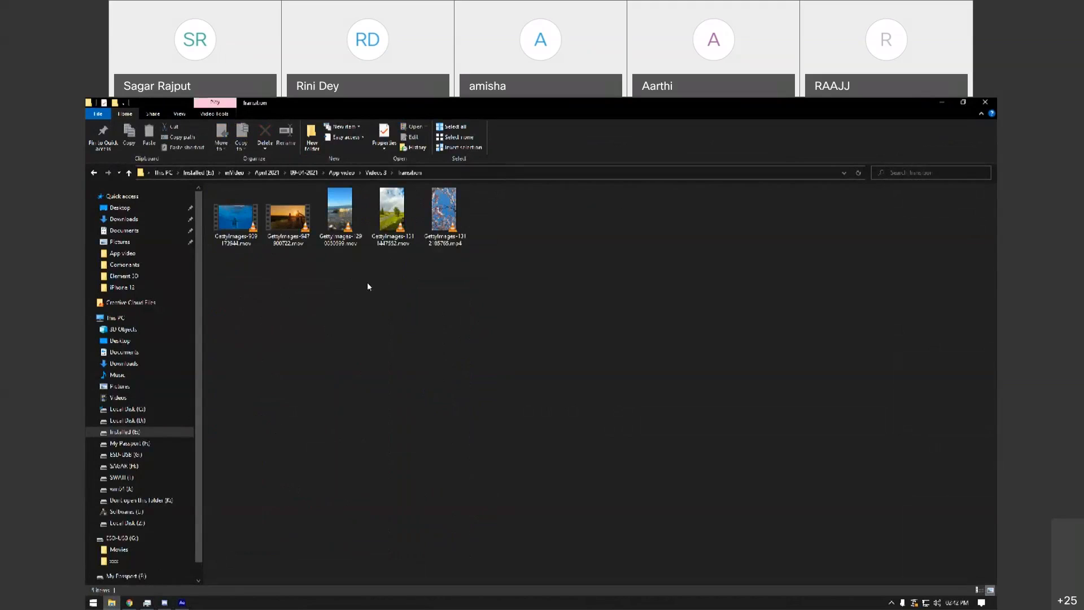
drag(437, 240, 121, 285)
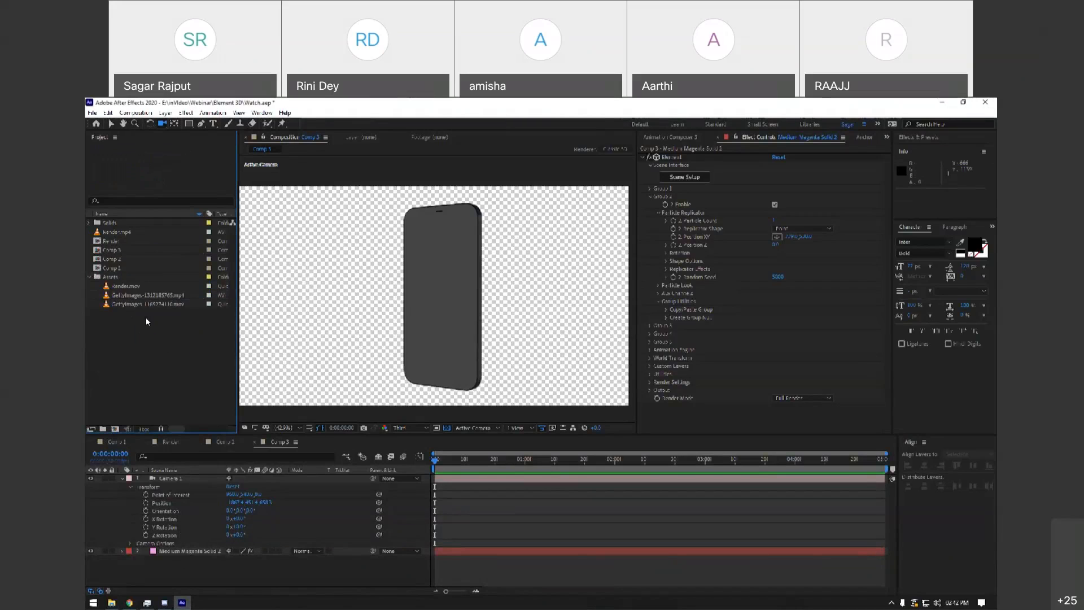
drag(144, 354, 120, 191)
click(141, 339)
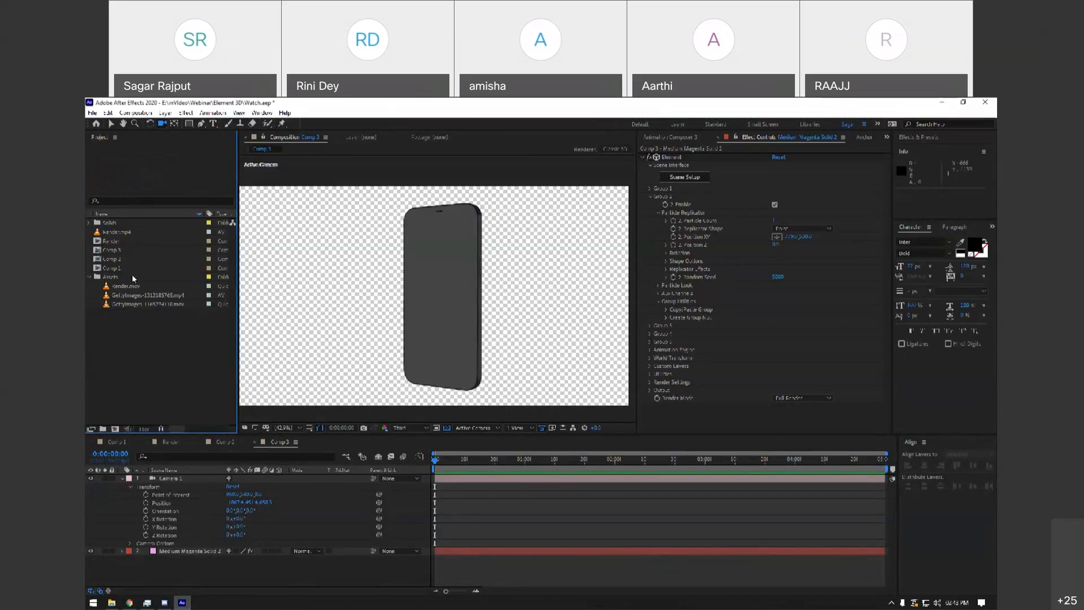
drag(140, 353, 143, 198)
click(137, 352)
Add the imported cherry-blossom clip to Comp 3 below the Medium Magenta Solid 2 layer.
click(127, 286)
click(129, 295)
click(125, 304)
click(137, 296)
drag(136, 297, 198, 561)
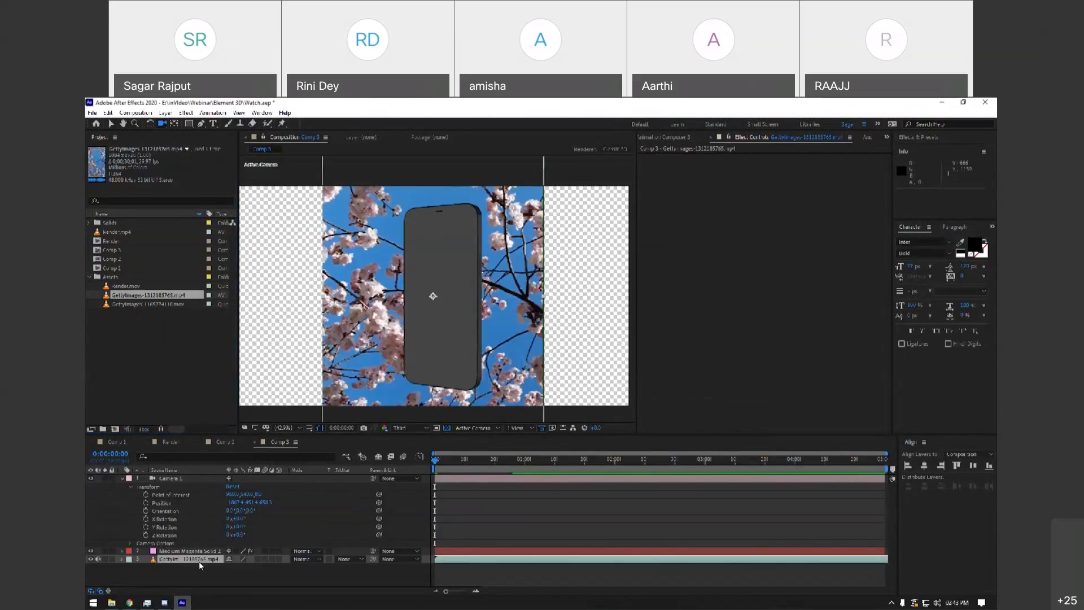
Hide the cherry-blossom video layer and mute its audio.
click(138, 564)
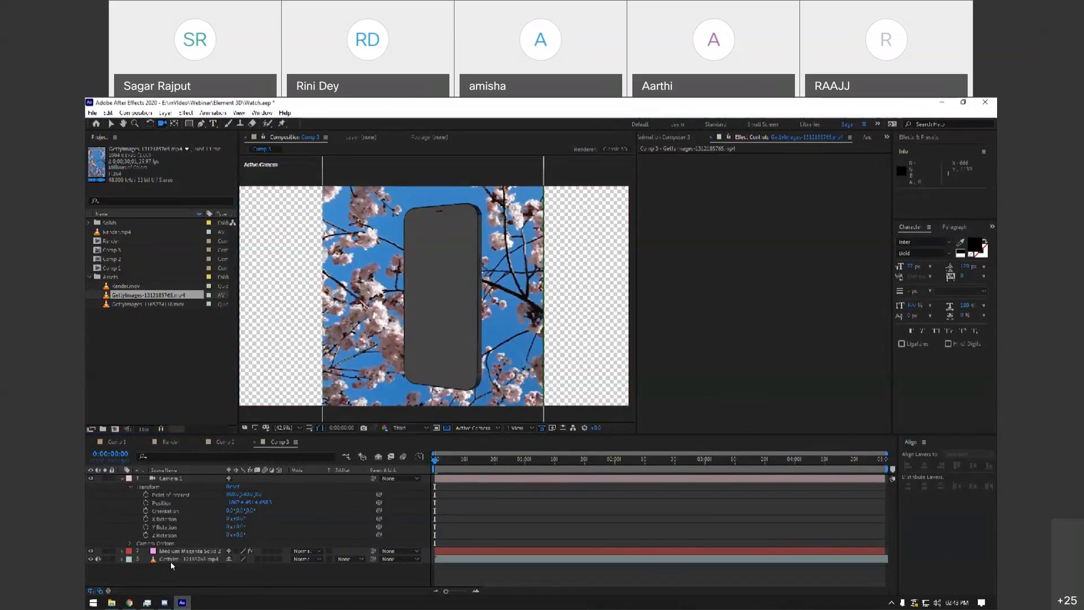
click(172, 561)
click(89, 559)
click(98, 559)
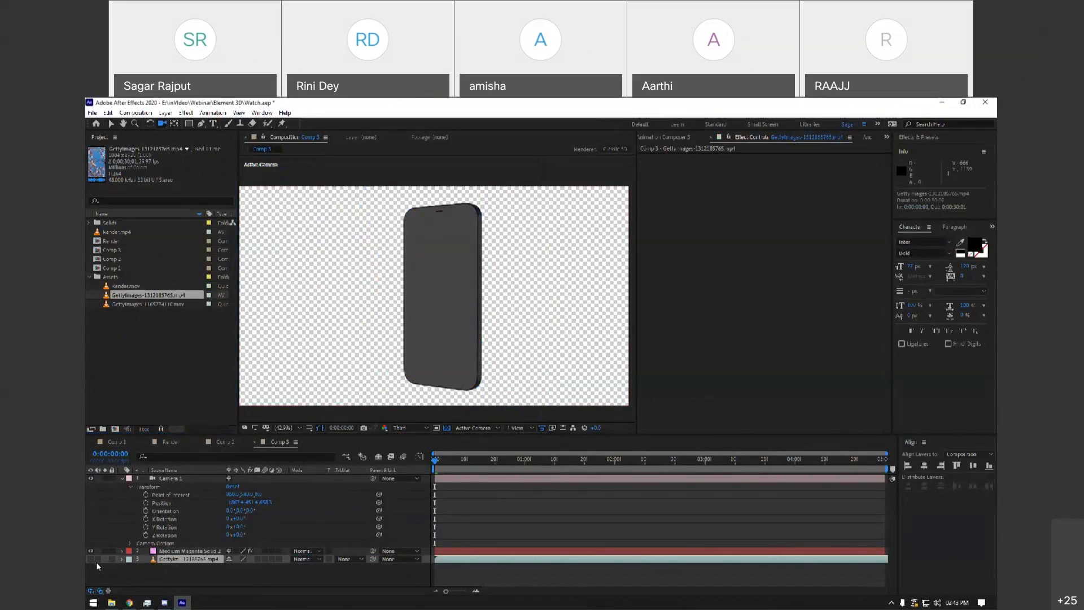
click(196, 572)
Set Layer 1 of the Element effect's Custom Texture Maps on Medium Magenta Solid 2 to the cherry-blossom clip, keeping Source.
click(195, 551)
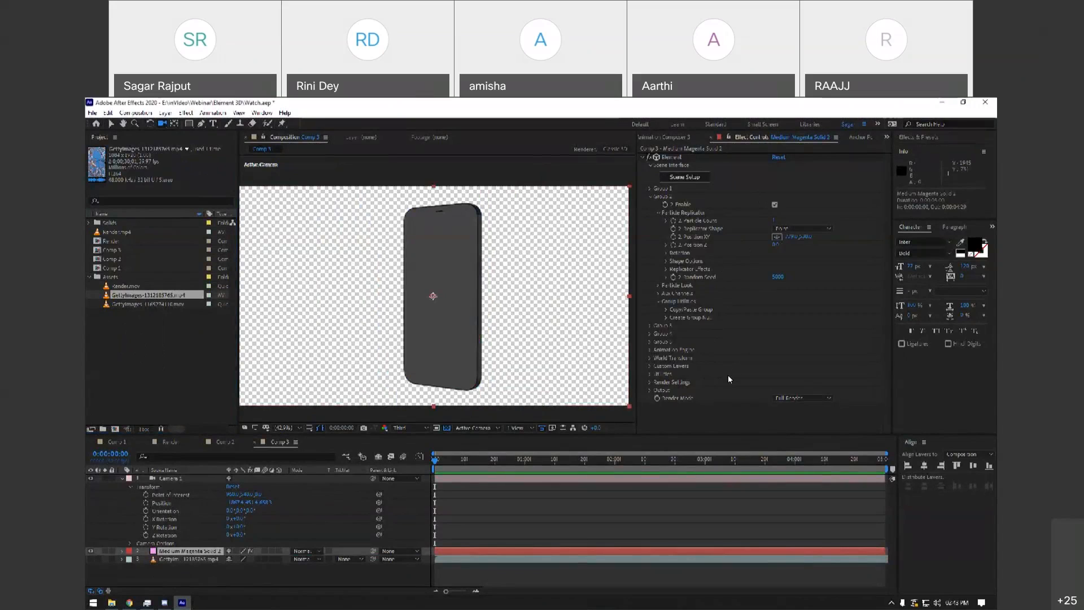
click(649, 366)
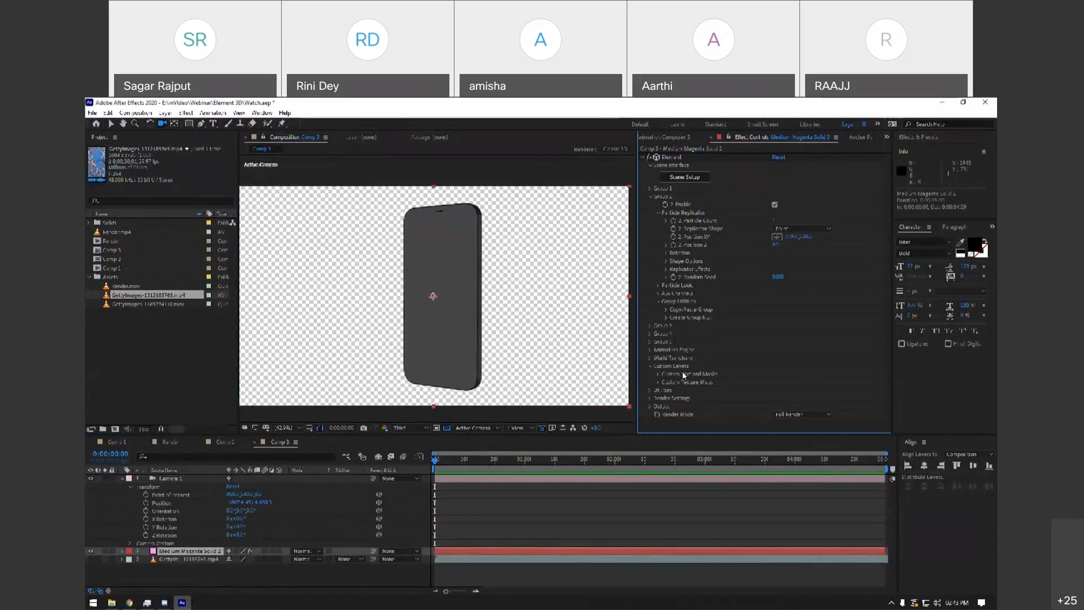
click(659, 382)
scroll(748, 311, down, 4)
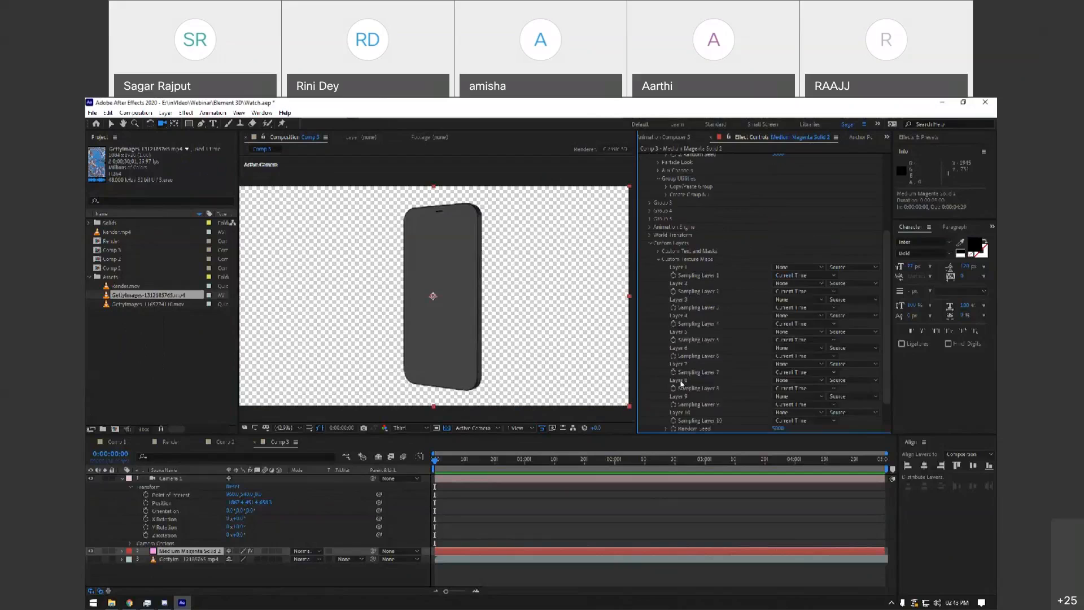
click(797, 268)
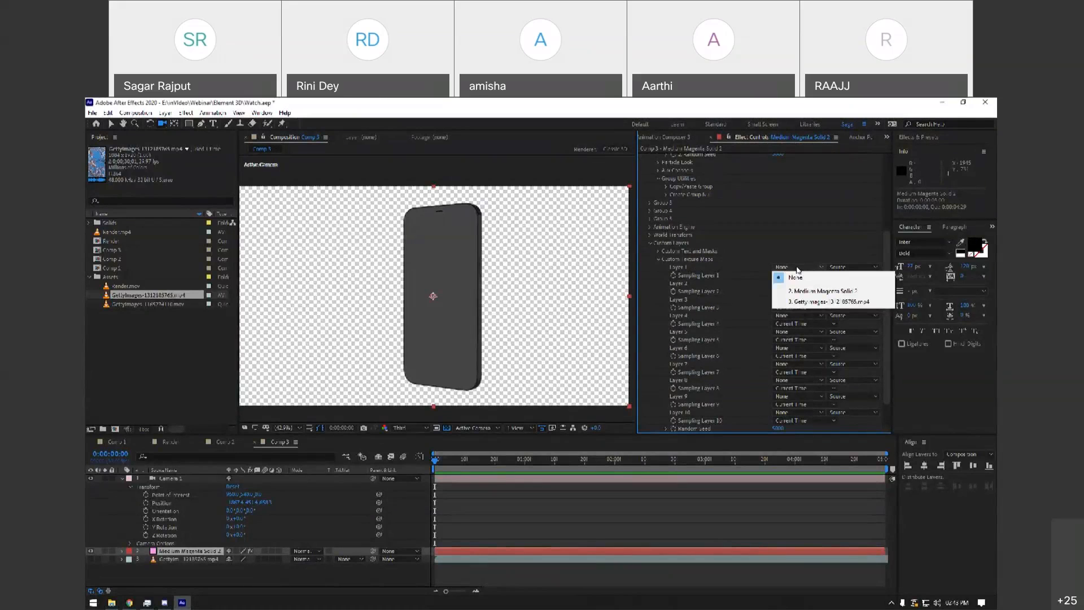
click(806, 302)
click(858, 267)
click(859, 250)
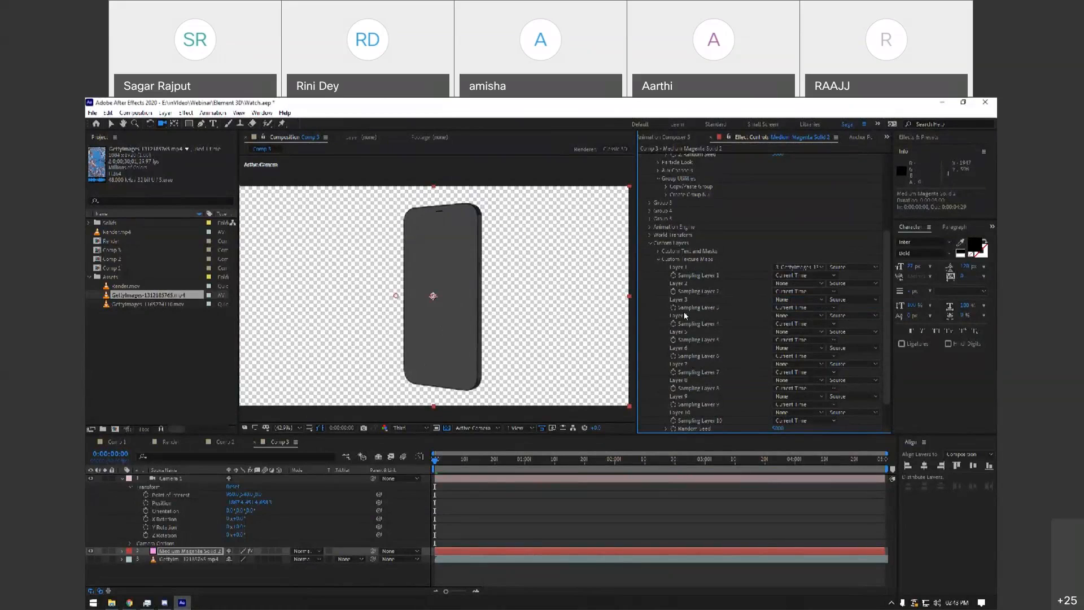
Open Element's Scene Setup at full size and remove the truck_wheel model from the scene.
scroll(684, 315, up, 5)
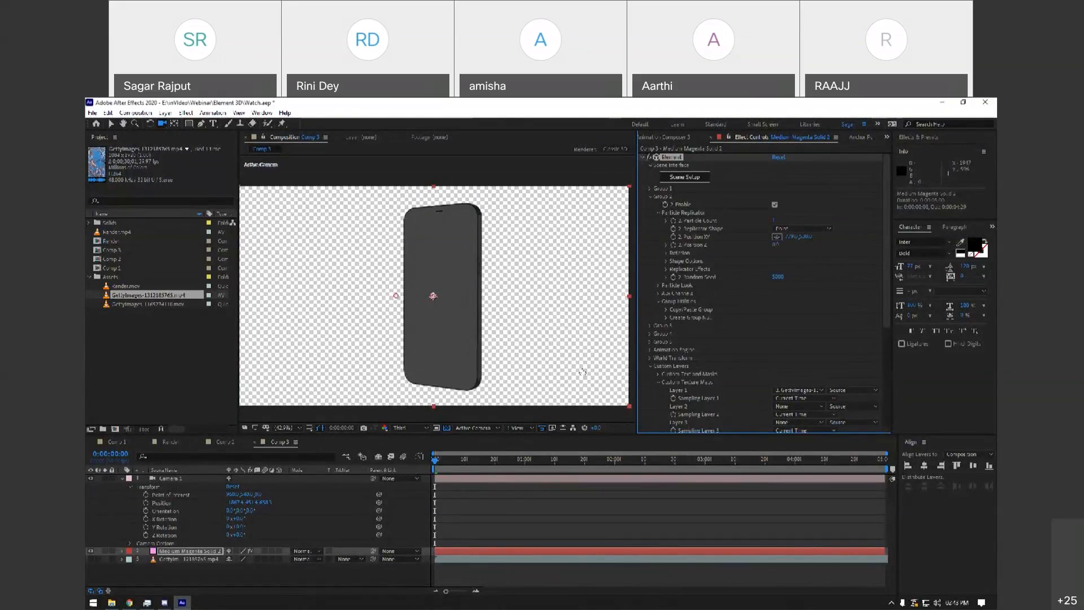
click(684, 176)
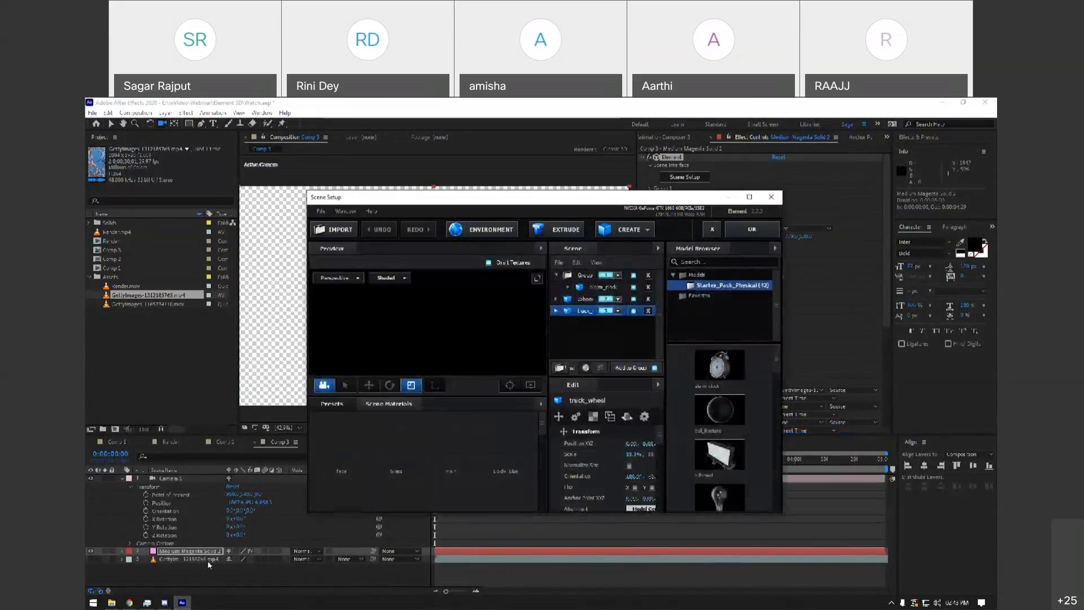
click(749, 196)
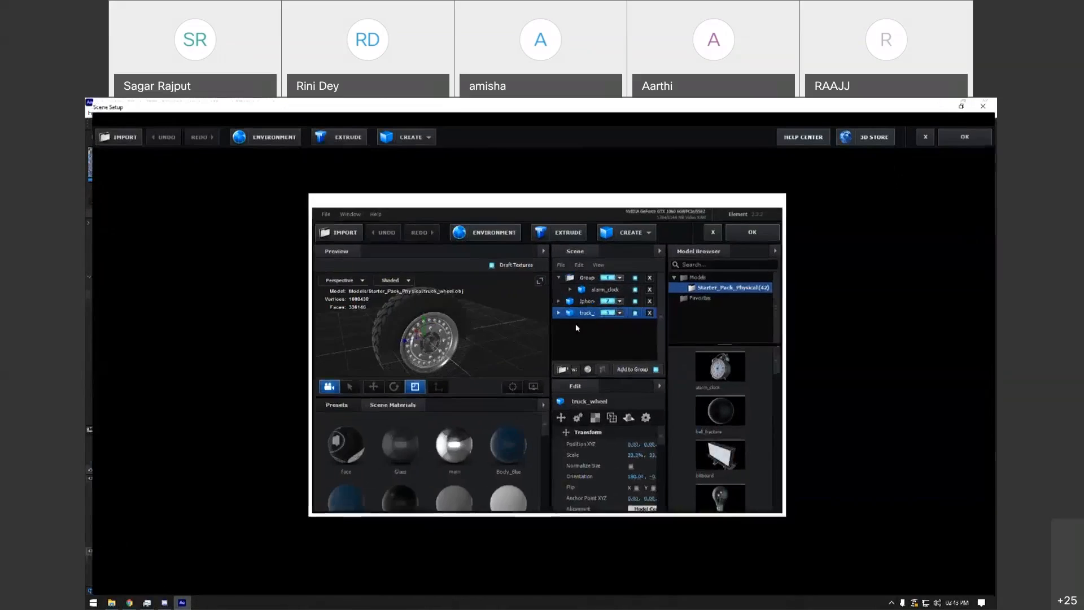
click(755, 215)
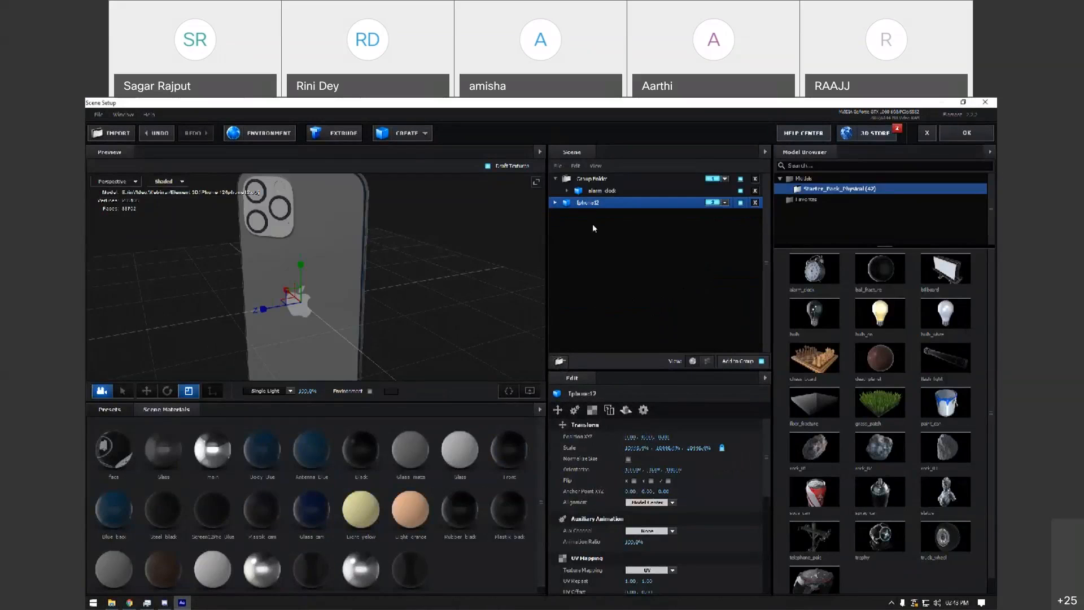
Rotate the Iphone12 model about its vertical axis so its screen side faces the view.
key(e)
drag(293, 317, 429, 303)
scroll(423, 319, down, 3)
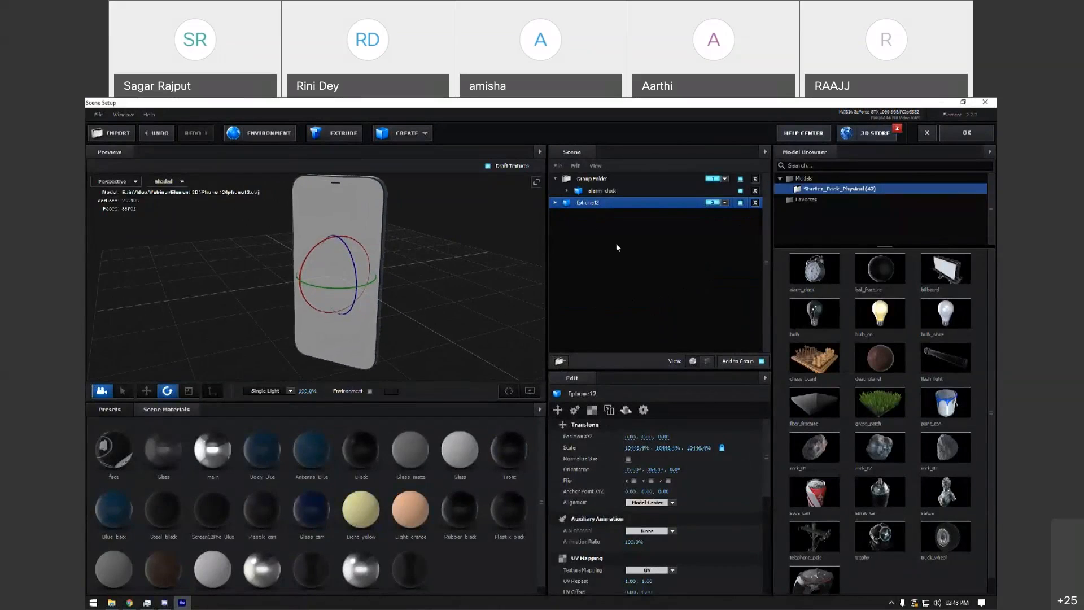
Expand the Iphone12 model's materials, check which one covers the screen, and select the Glass material.
click(555, 203)
click(622, 310)
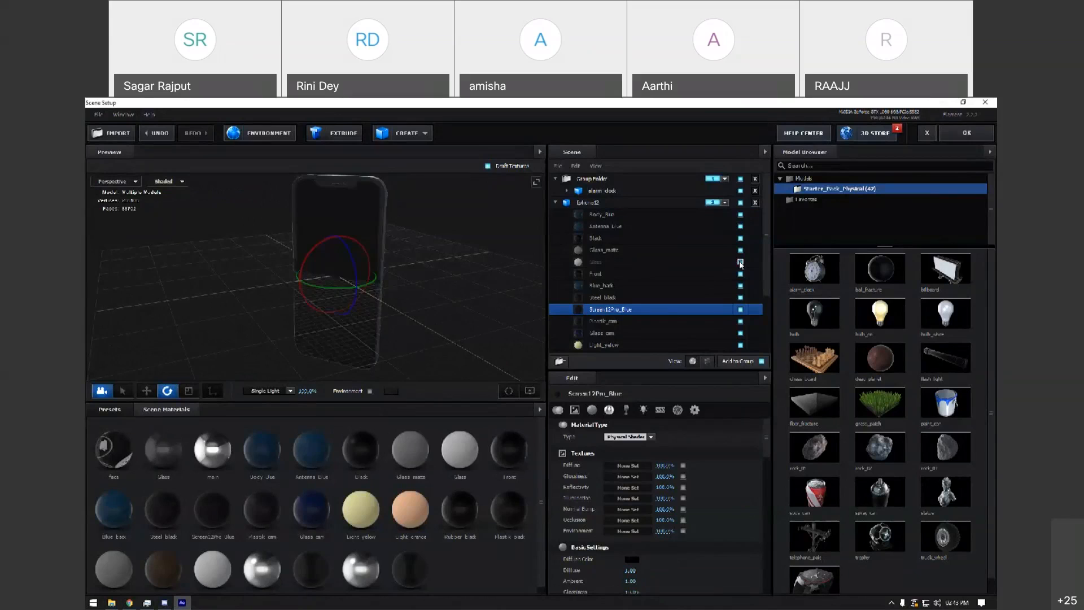
click(666, 262)
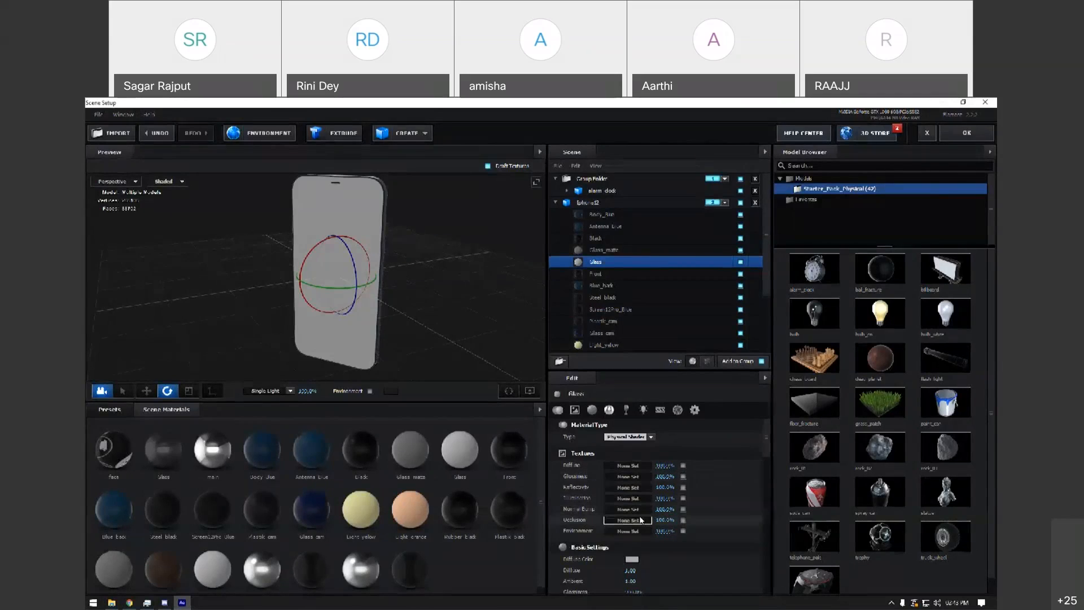
Raise the Glass material's reflectivity intensity to about 27%.
scroll(741, 502, down, 1)
scroll(741, 502, down, 1)
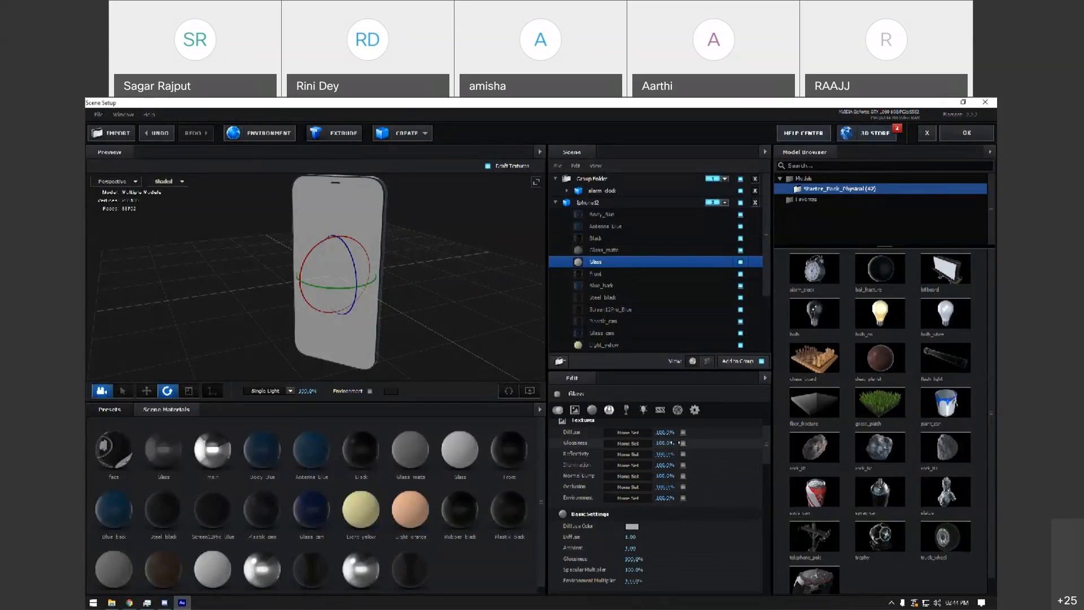
scroll(679, 503, down, 6)
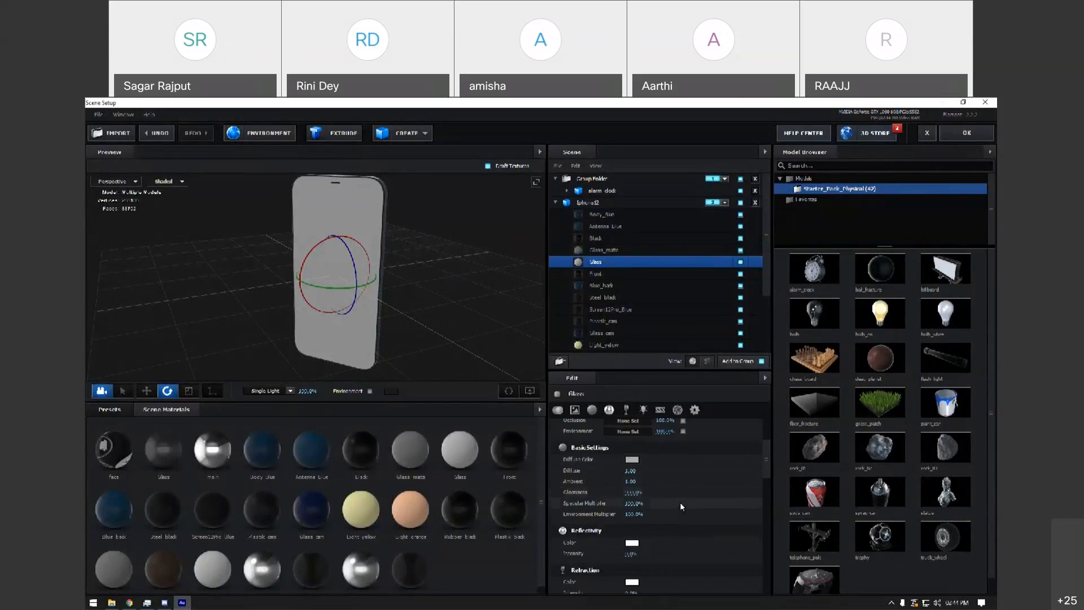
drag(631, 519, 643, 493)
Examine the Glass material's remaining settings, from Refraction and Illumination through Wireframe to the Advanced options.
scroll(671, 516, down, 4)
scroll(690, 491, down, 7)
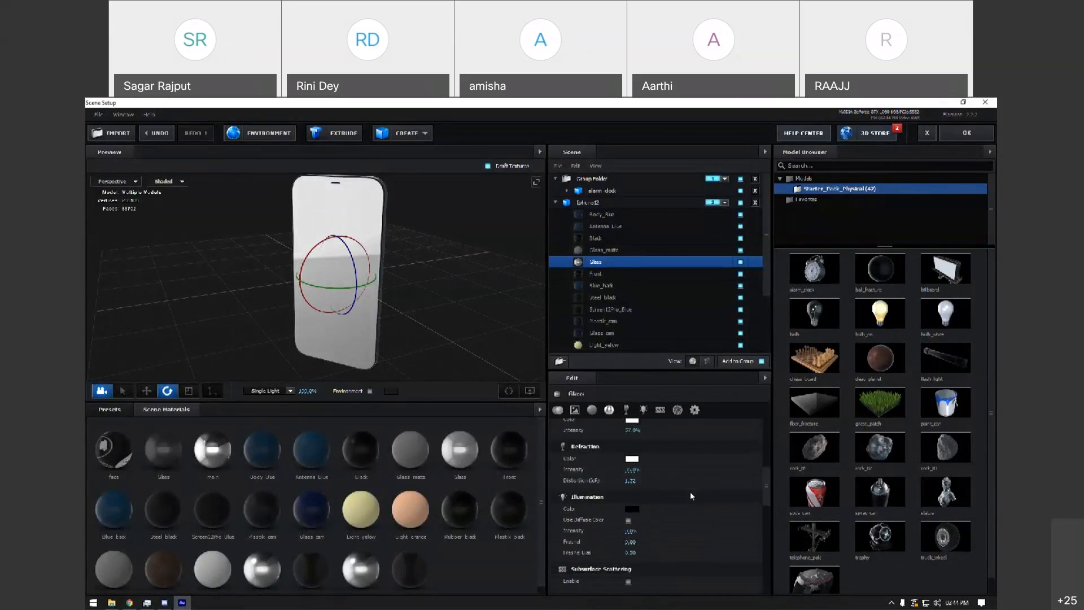
scroll(691, 495, down, 10)
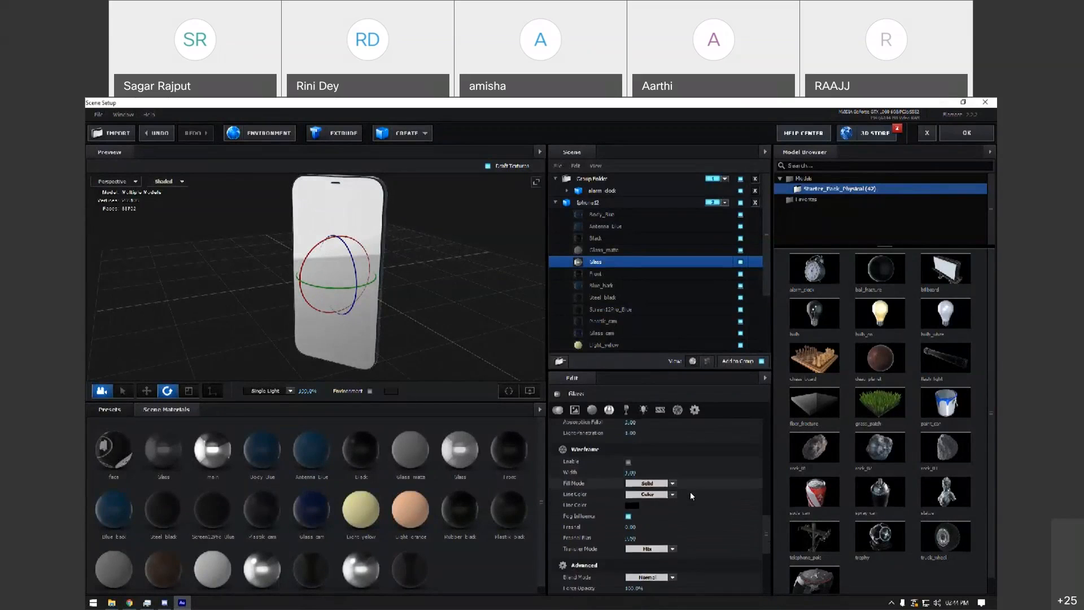
scroll(691, 495, down, 4)
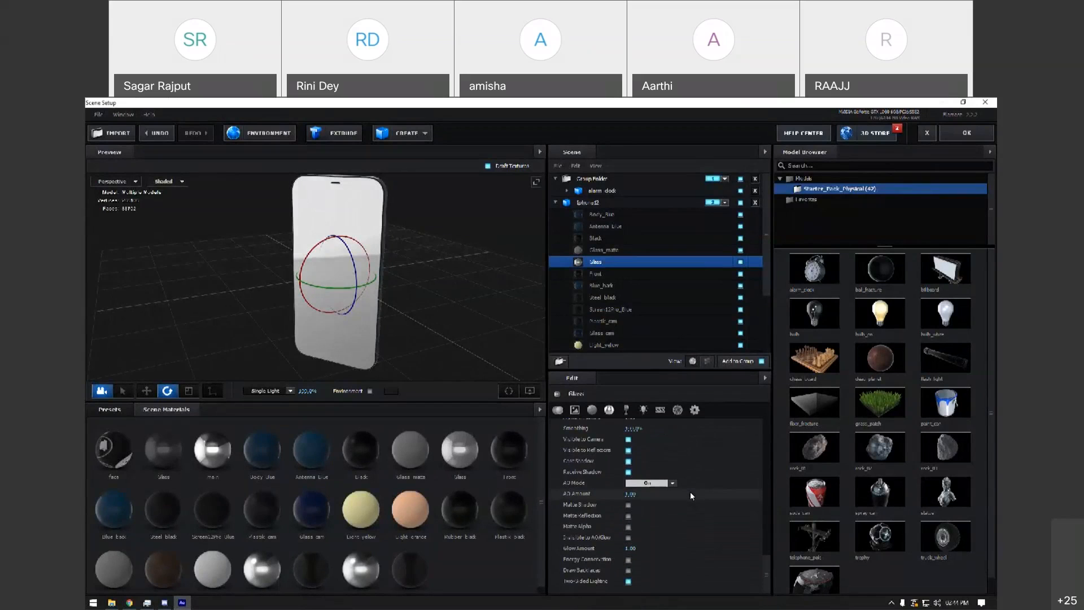
scroll(690, 427, up, 3)
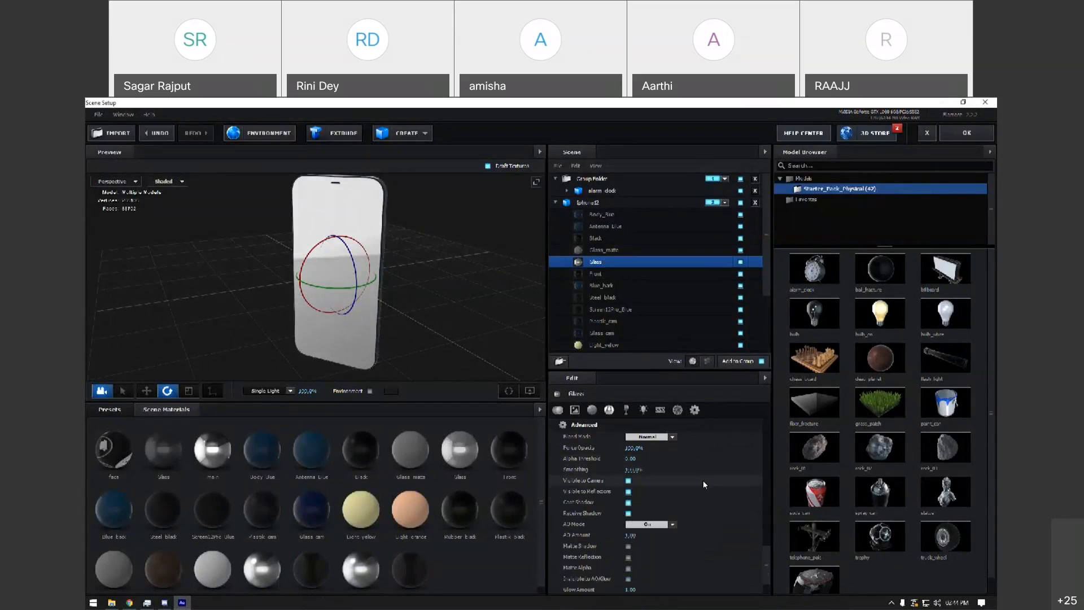
scroll(710, 513, down, 3)
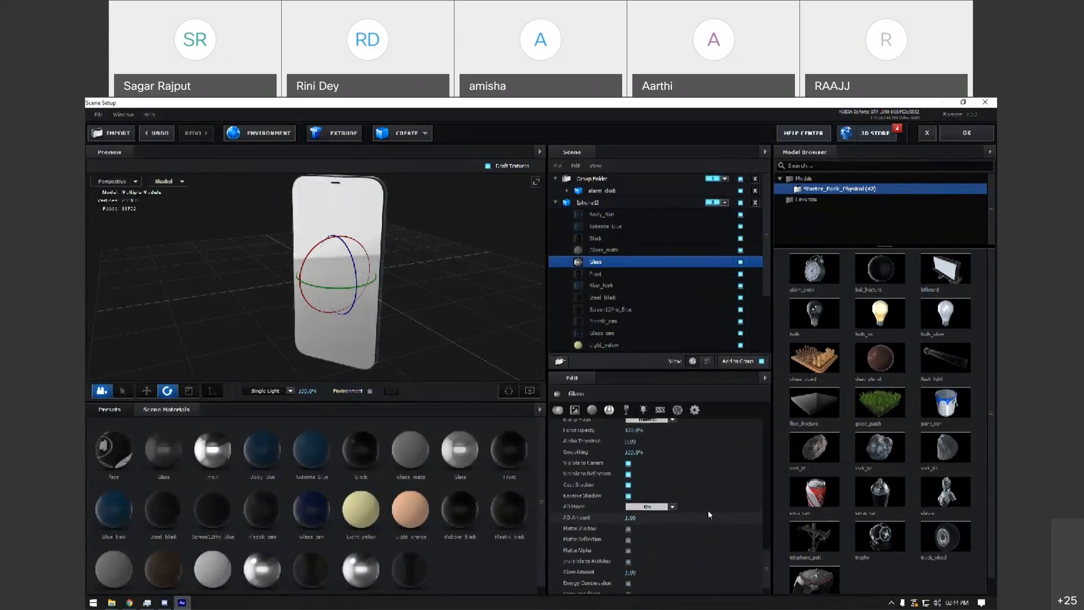
scroll(709, 511, up, 6)
scroll(647, 485, up, 1)
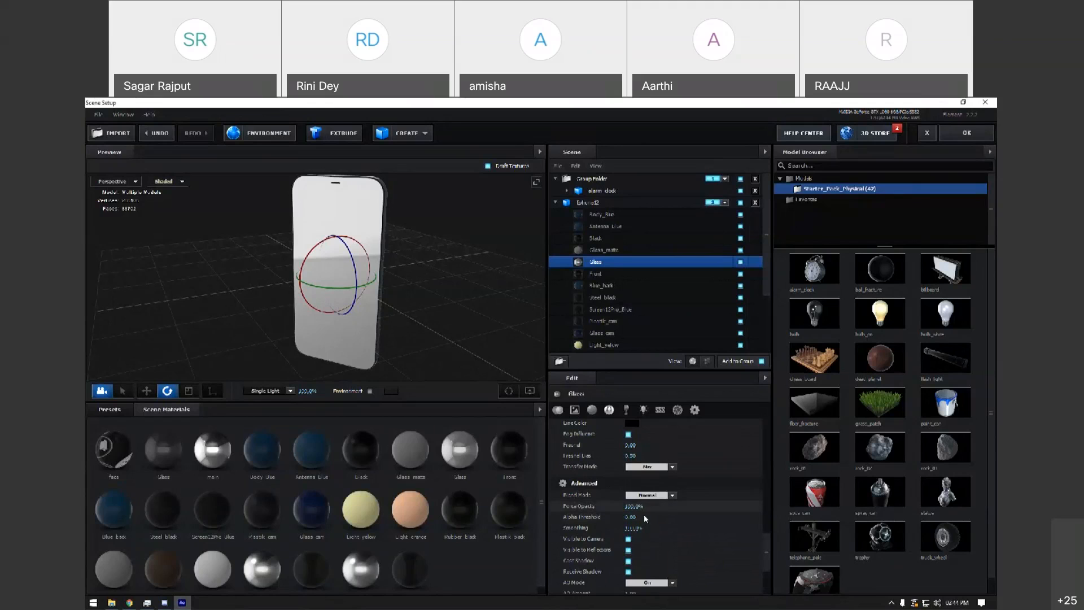
Lower the Glass material's Force Opacity to nearly zero so the phone screen beneath it shows through.
drag(674, 504, 587, 507)
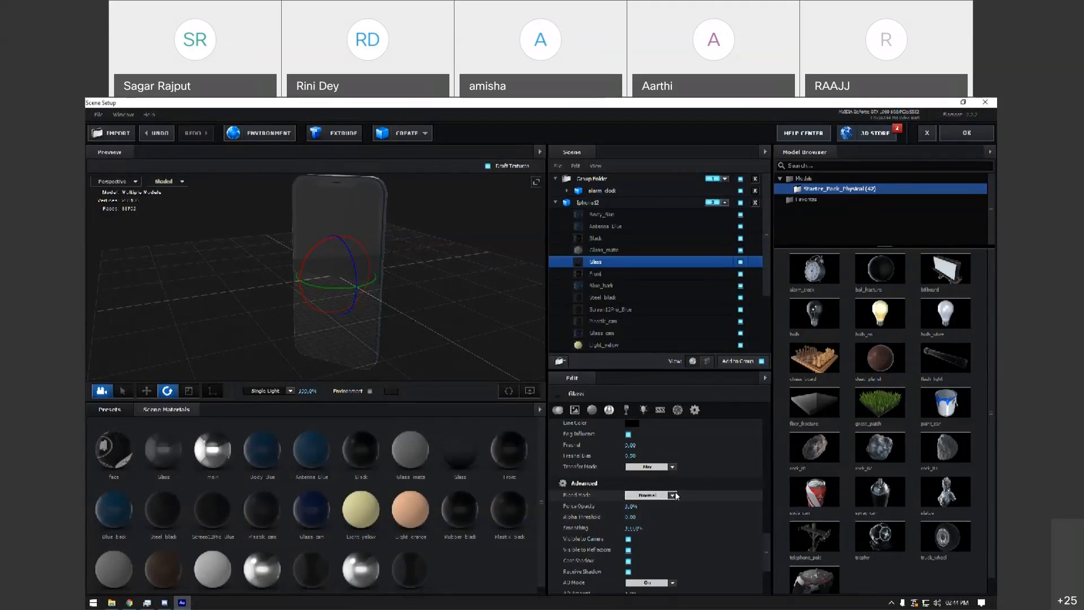
scroll(607, 452, up, 5)
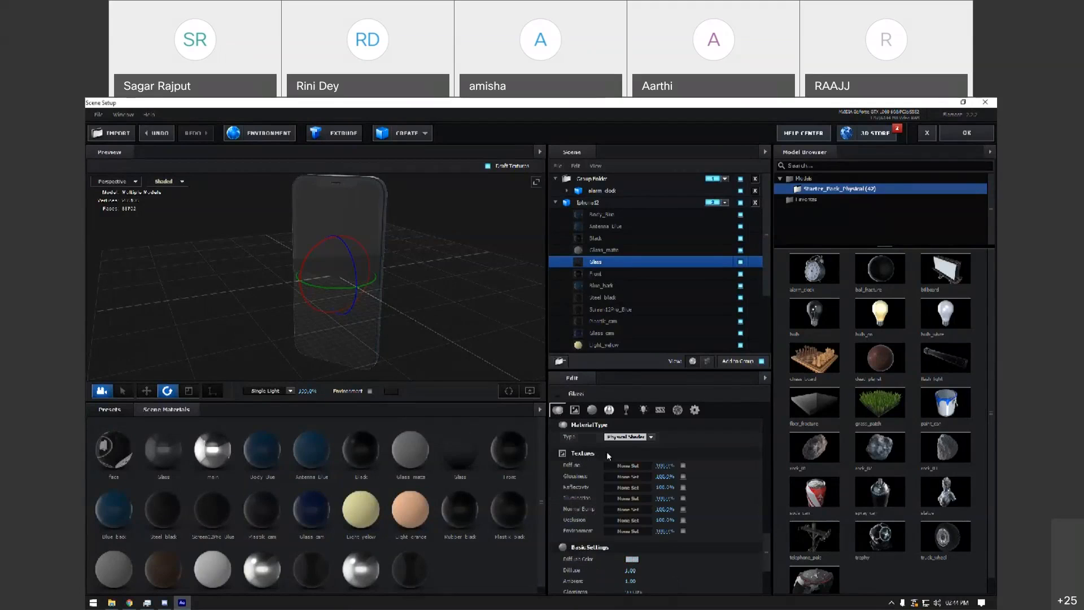
Check the neighbouring iPhone materials and select Screen12Pro_Blue for editing.
click(625, 277)
click(614, 297)
click(614, 310)
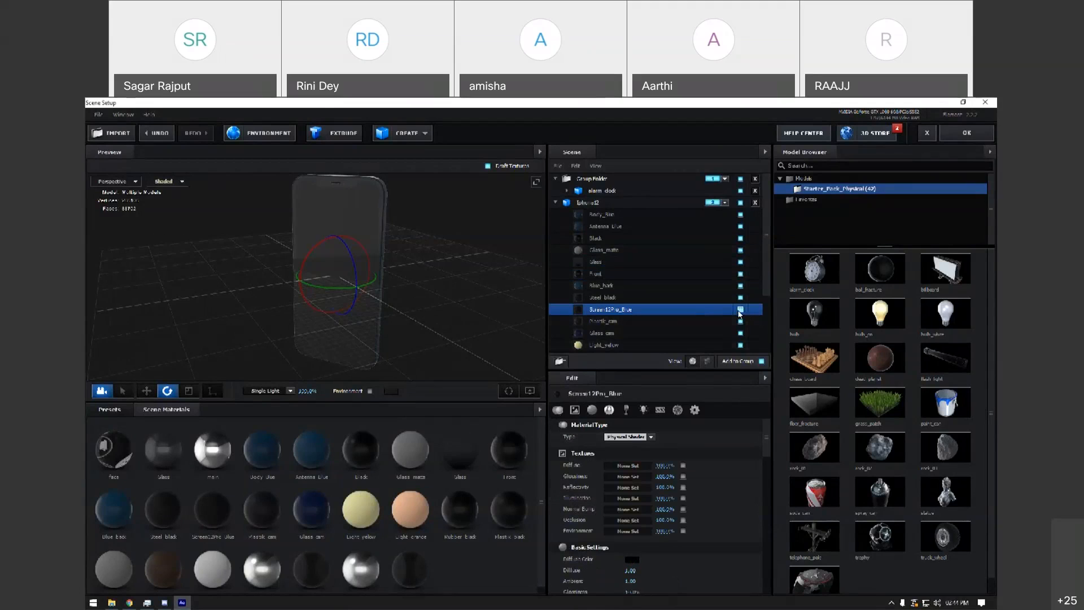
Set the Screen12Pro_Blue material's diffuse color to a muted red to identify the display surface.
scroll(627, 508, down, 3)
scroll(628, 520, down, 1)
click(632, 495)
drag(641, 473, 620, 480)
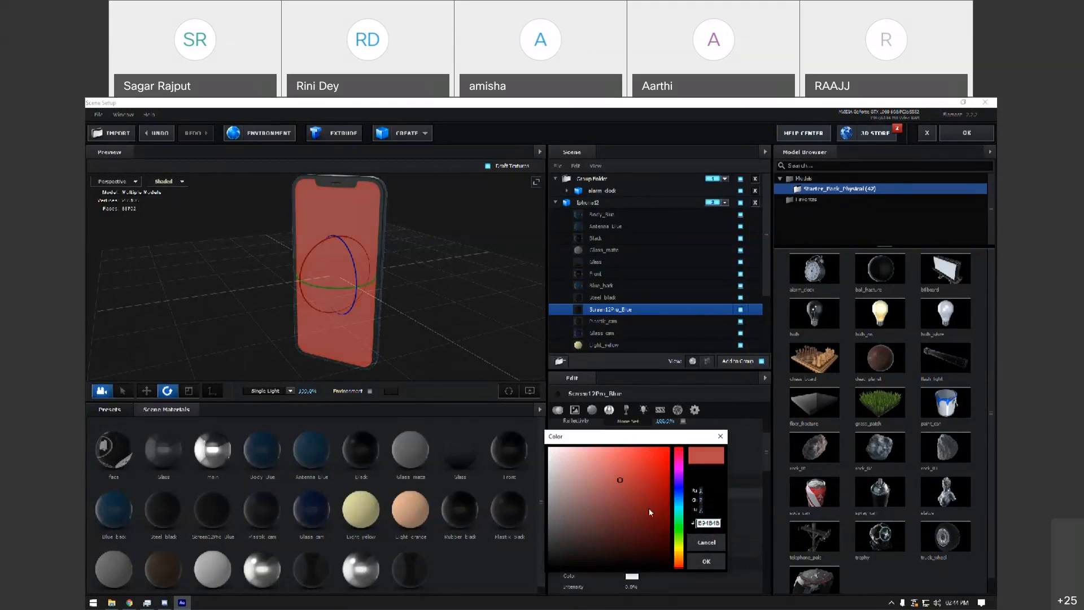
click(706, 560)
Load Custom Layer 1 as the diffuse texture of the Screen12Pro_Blue material.
click(694, 410)
scroll(699, 469, up, 5)
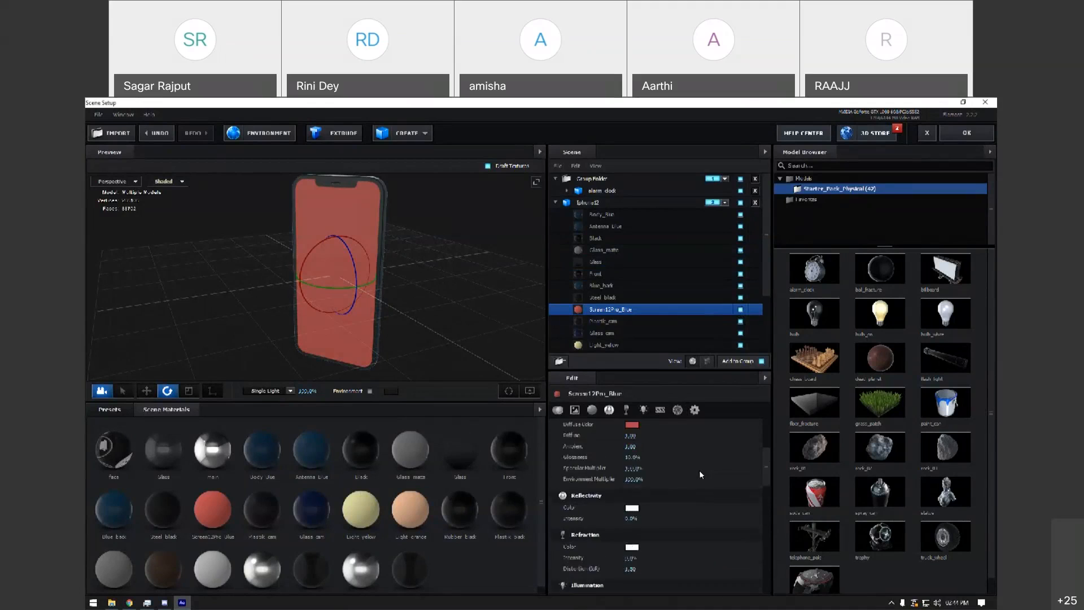
scroll(700, 474, up, 3)
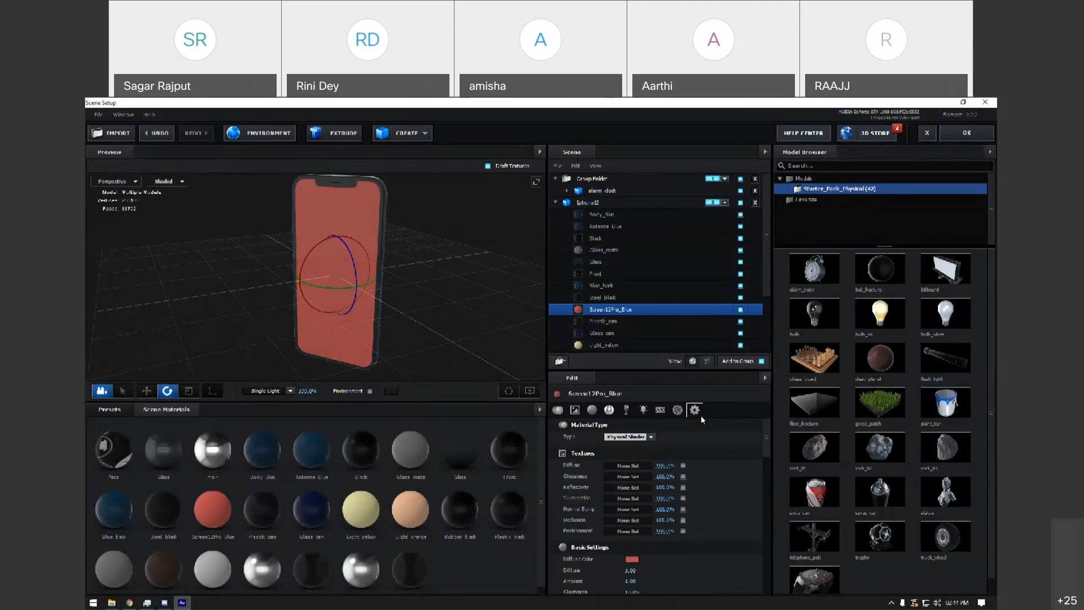
click(589, 469)
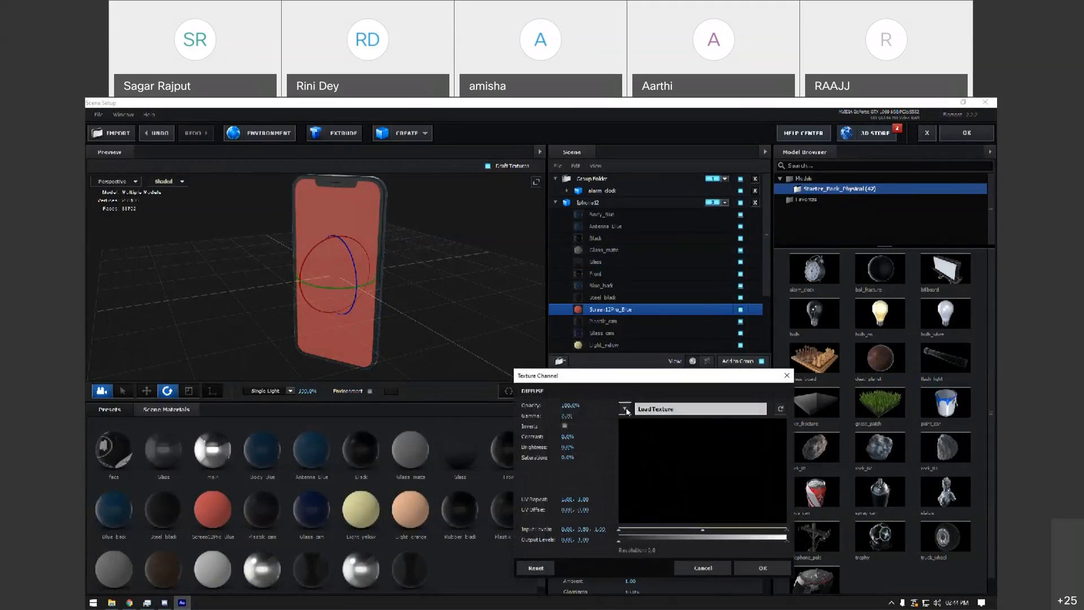
click(625, 409)
click(659, 424)
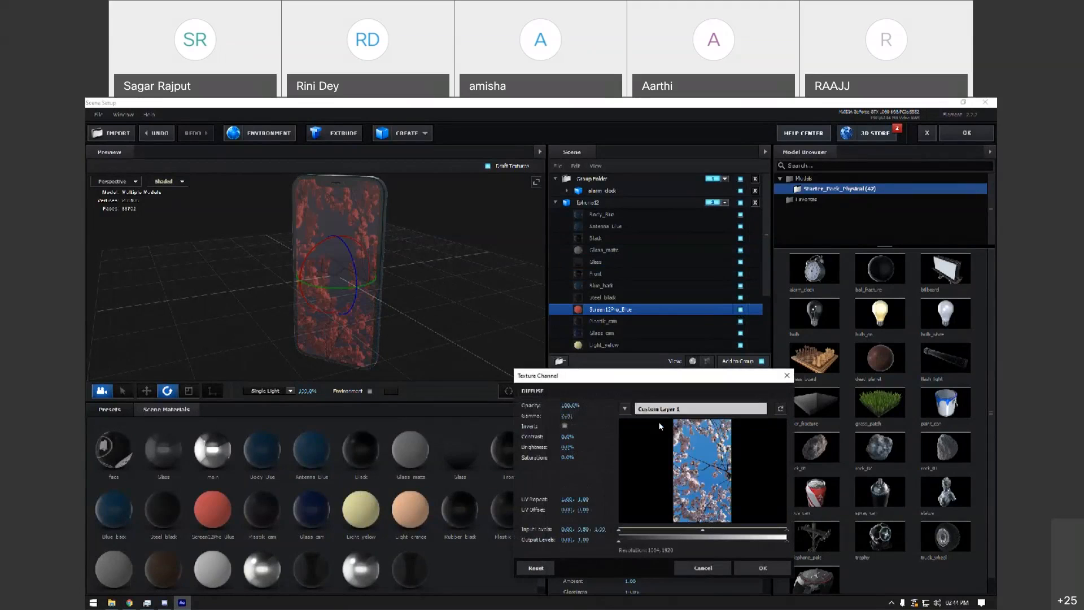
click(759, 568)
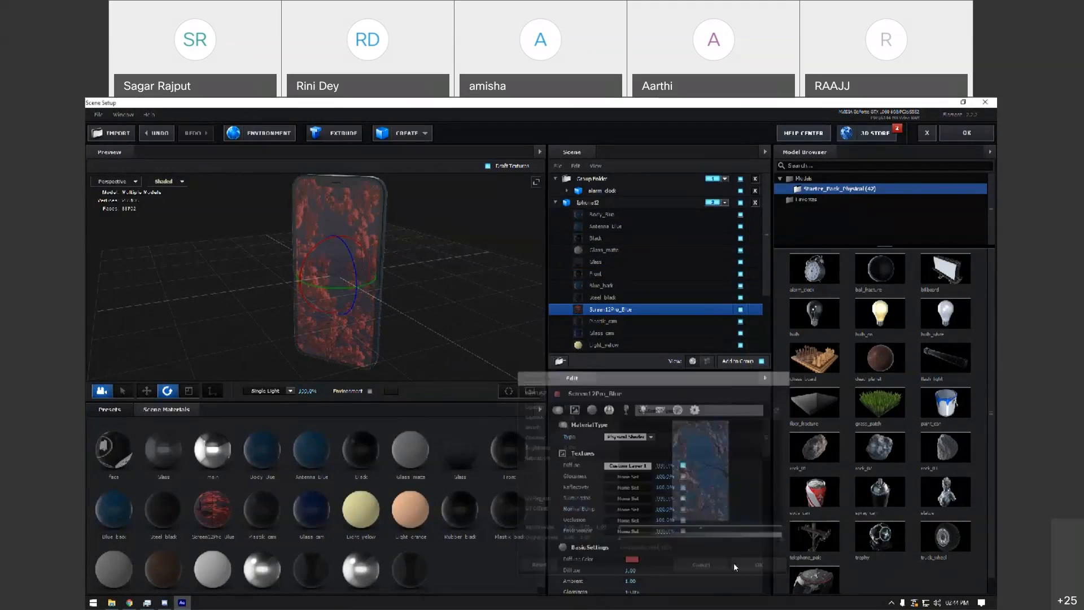
Set the Screen12Pro_Blue material's diffuse color to white and apply the scene setup to the composition.
click(631, 560)
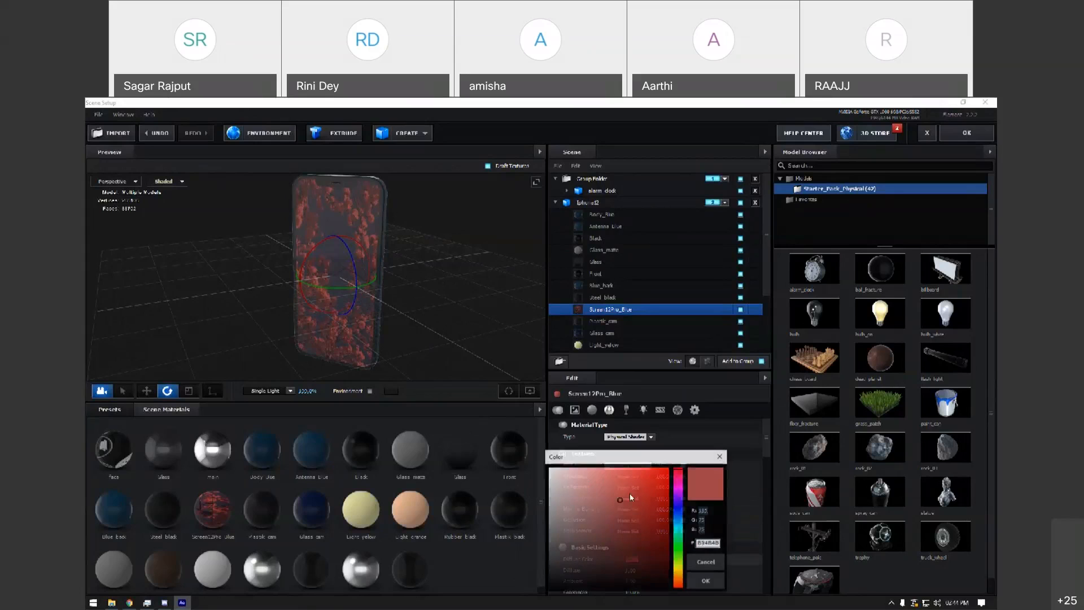
click(706, 582)
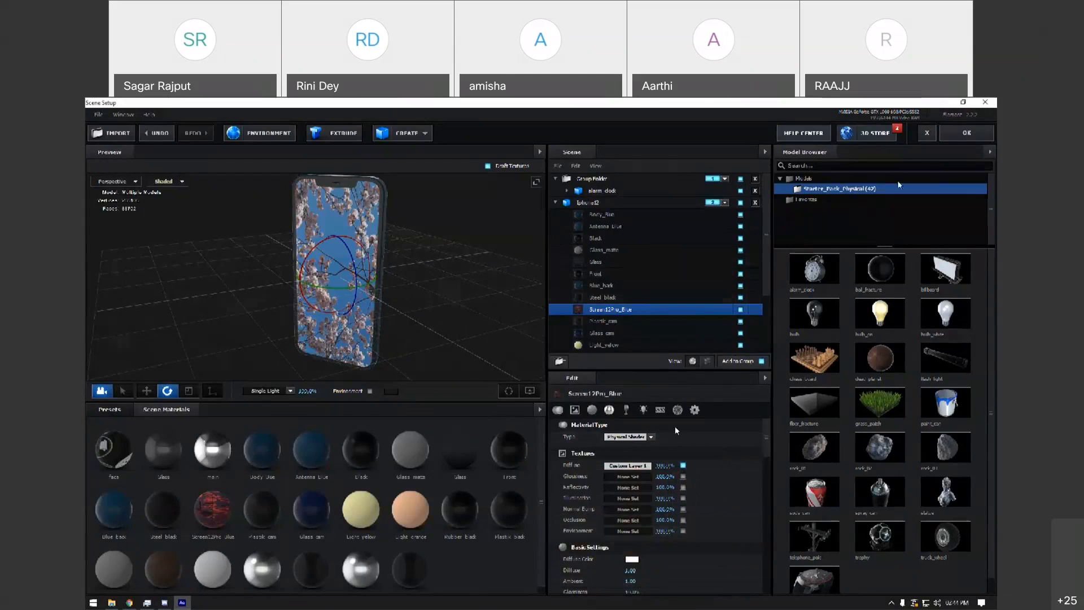
click(966, 133)
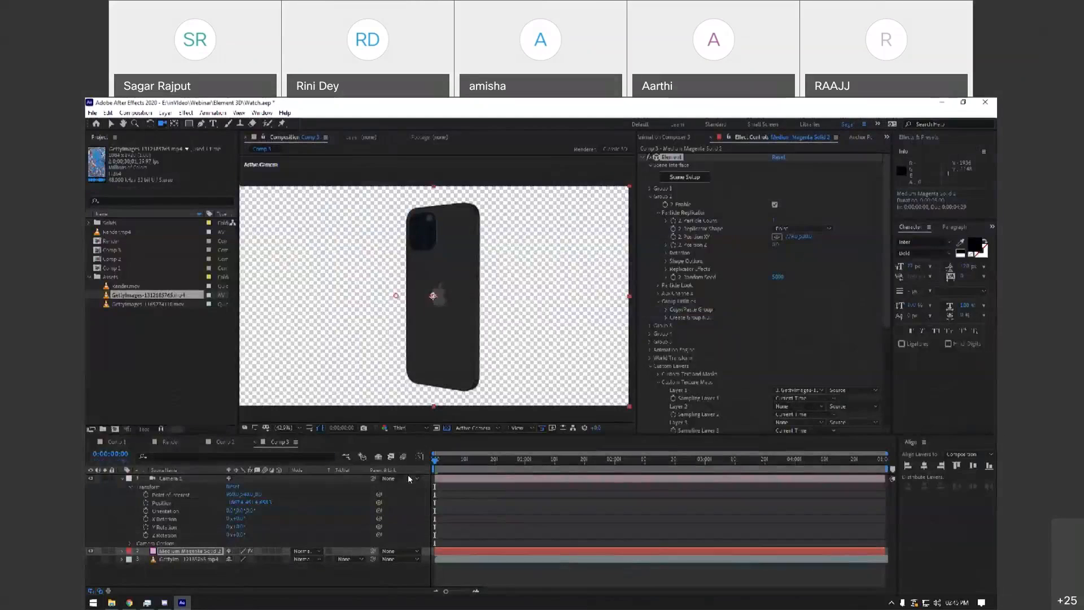
Orbit Camera 1 until the phone's screen side faces the view, and play back the video on it.
click(192, 479)
drag(435, 293, 564, 293)
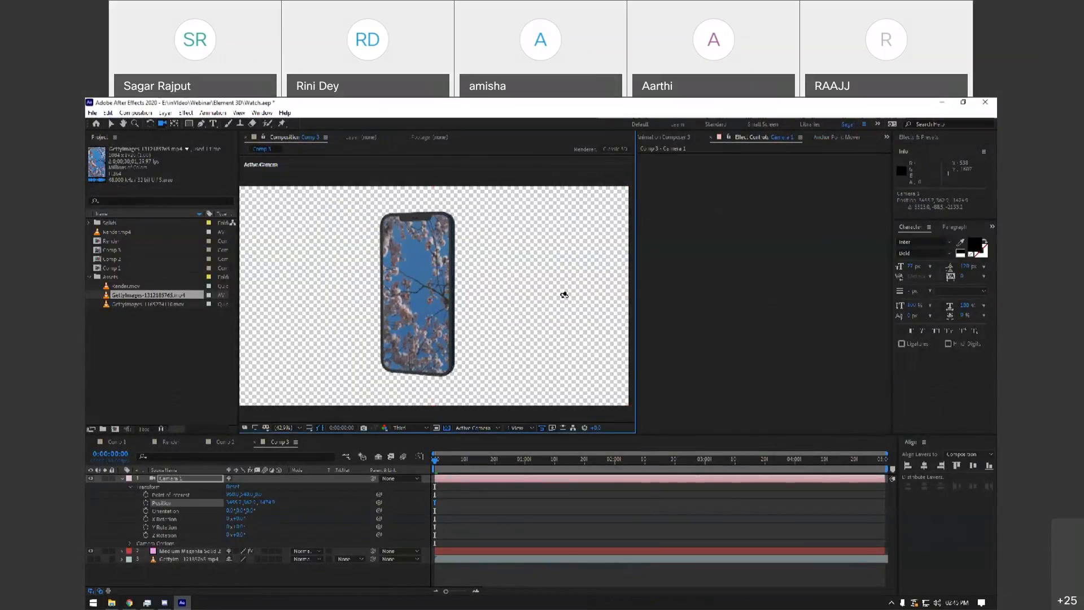
drag(482, 300, 446, 327)
key(space)
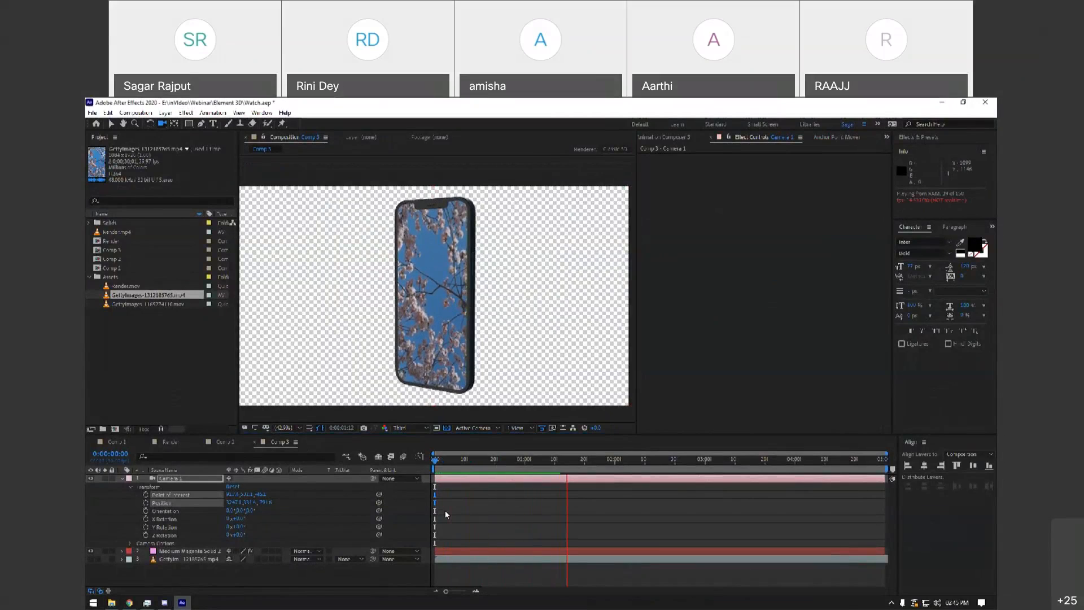
key(space)
Pre-compose the GettyImages video layer in Comp 3 into a new composition named Screen.
key(v)
click(191, 559)
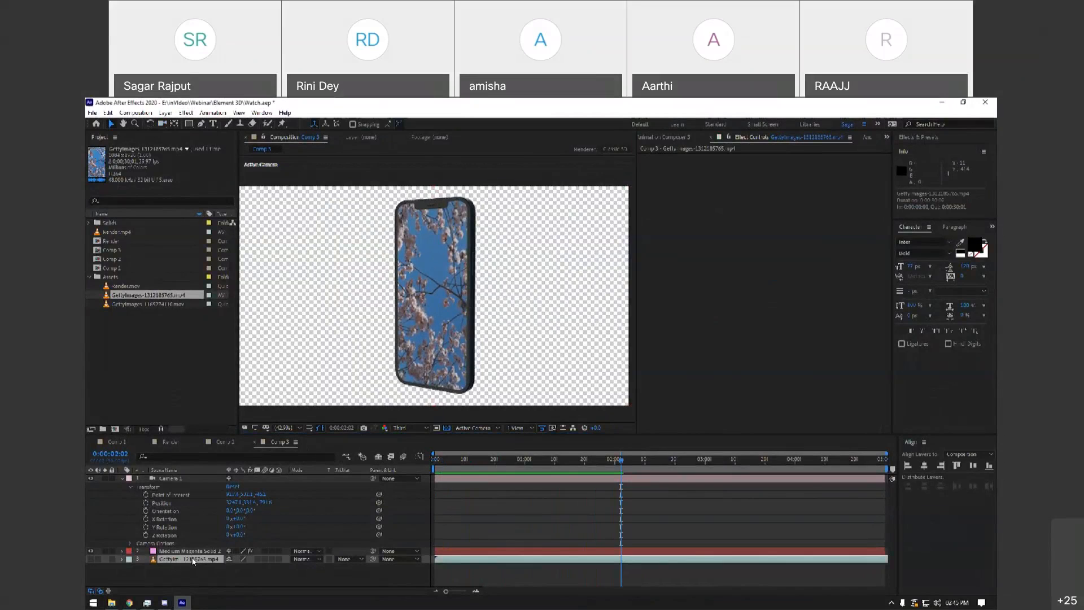
right_click(192, 559)
click(240, 507)
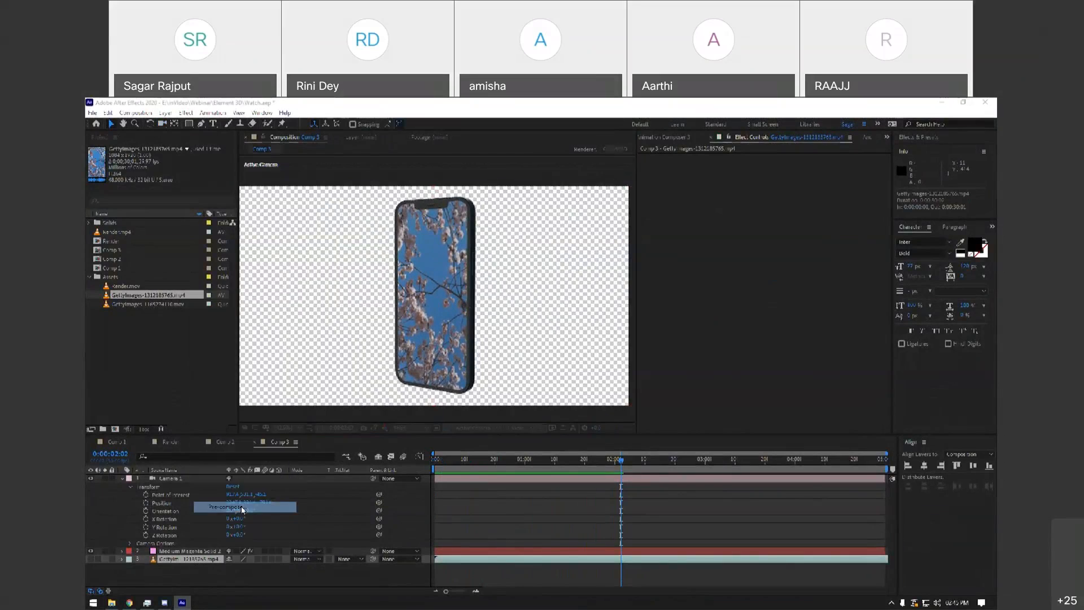
text(S)
text(ueer)
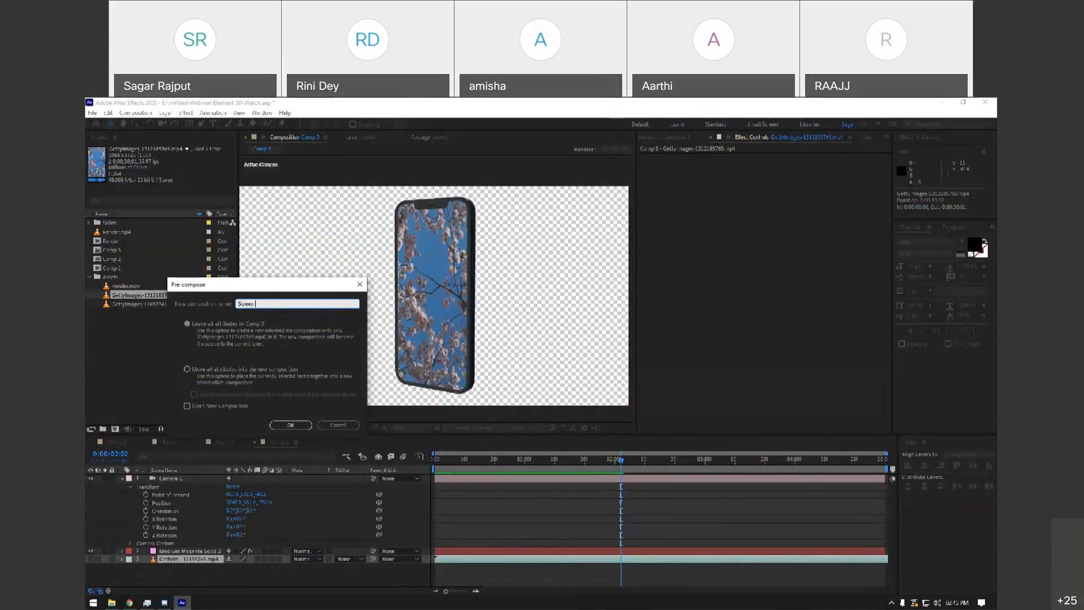
text(n)
key(Return)
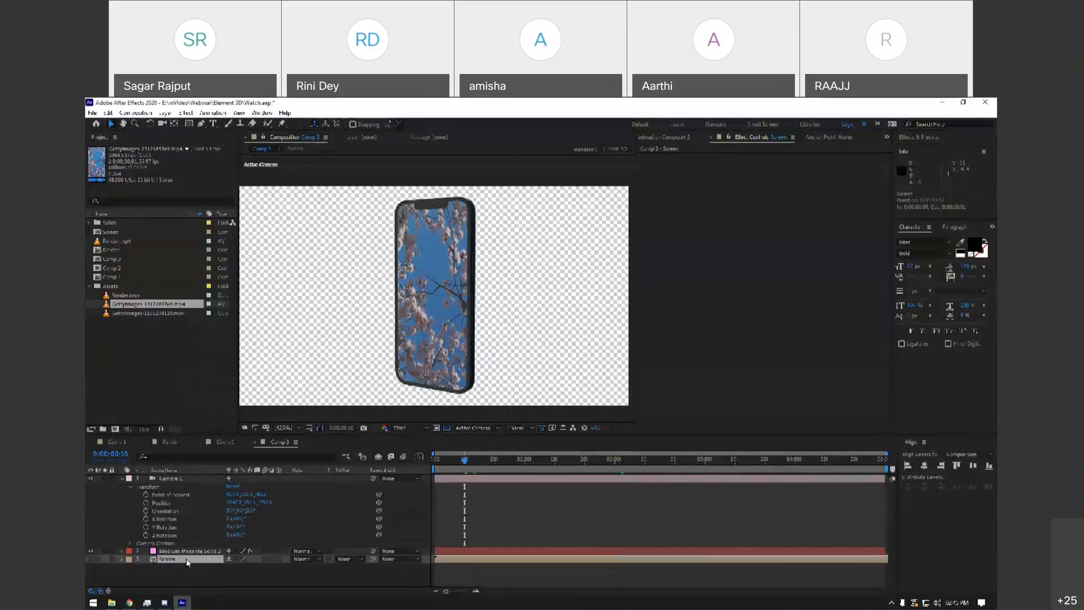
In the Screen composition, hide the video layer and add a full-size solid in light violet-blue.
double_click(191, 559)
click(92, 479)
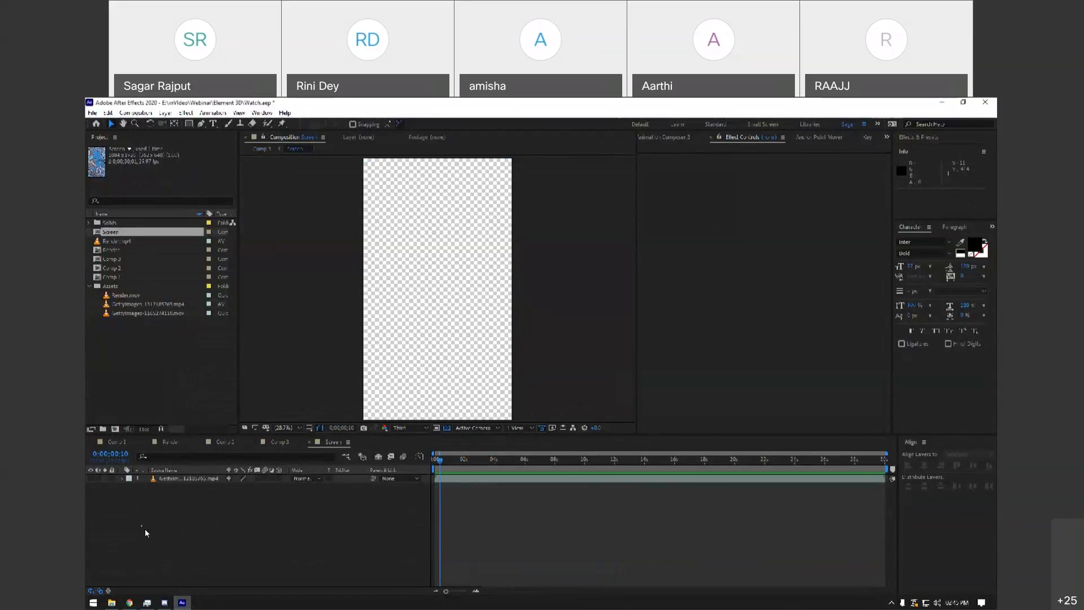
right_click(225, 561)
mouse_move(251, 449)
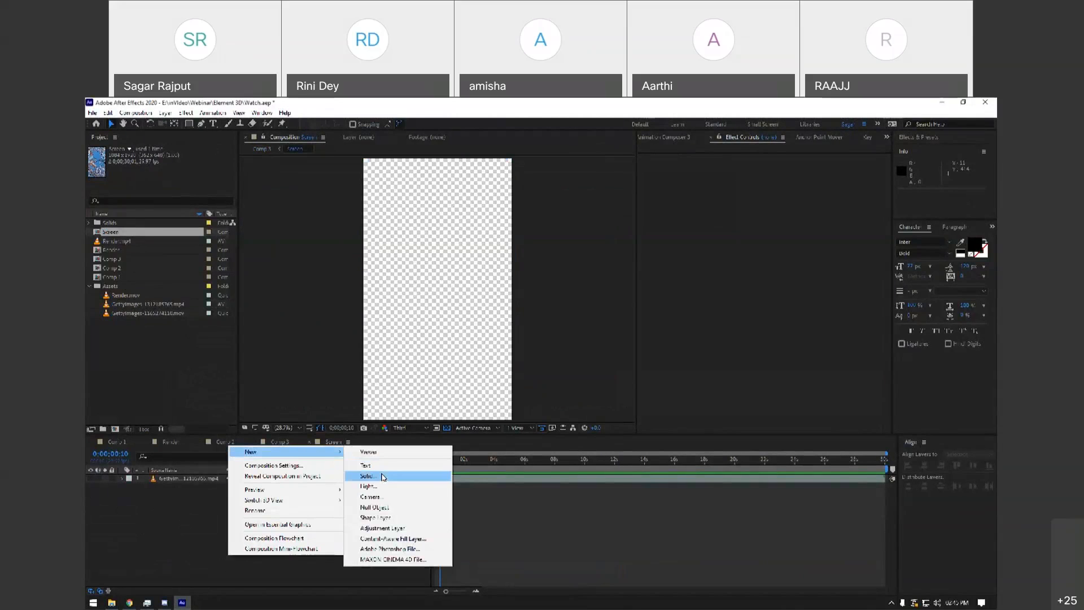
click(383, 477)
click(326, 346)
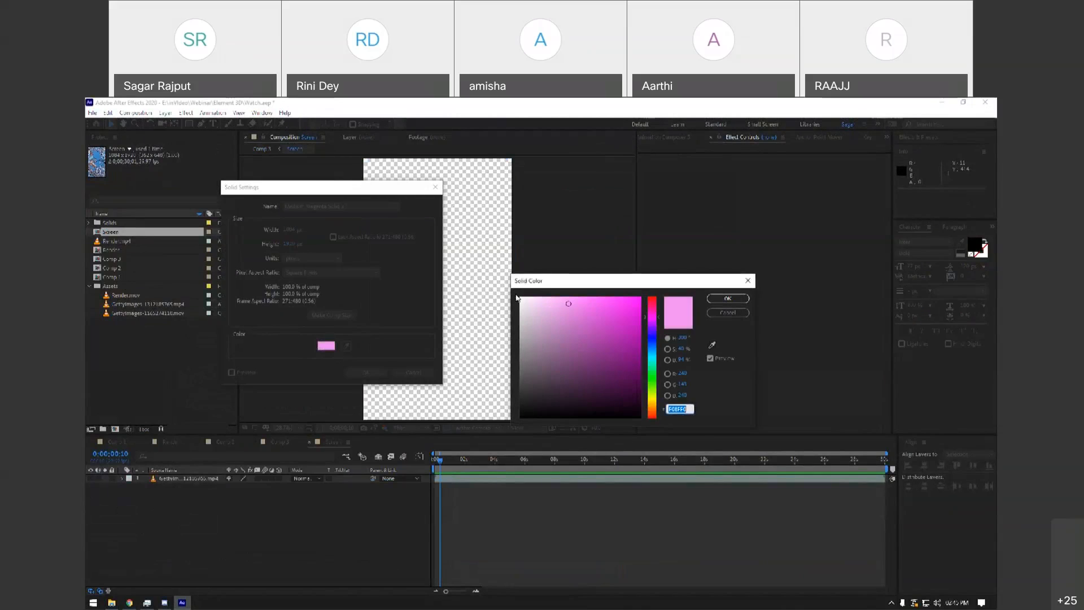
click(519, 297)
click(651, 337)
drag(613, 320, 578, 304)
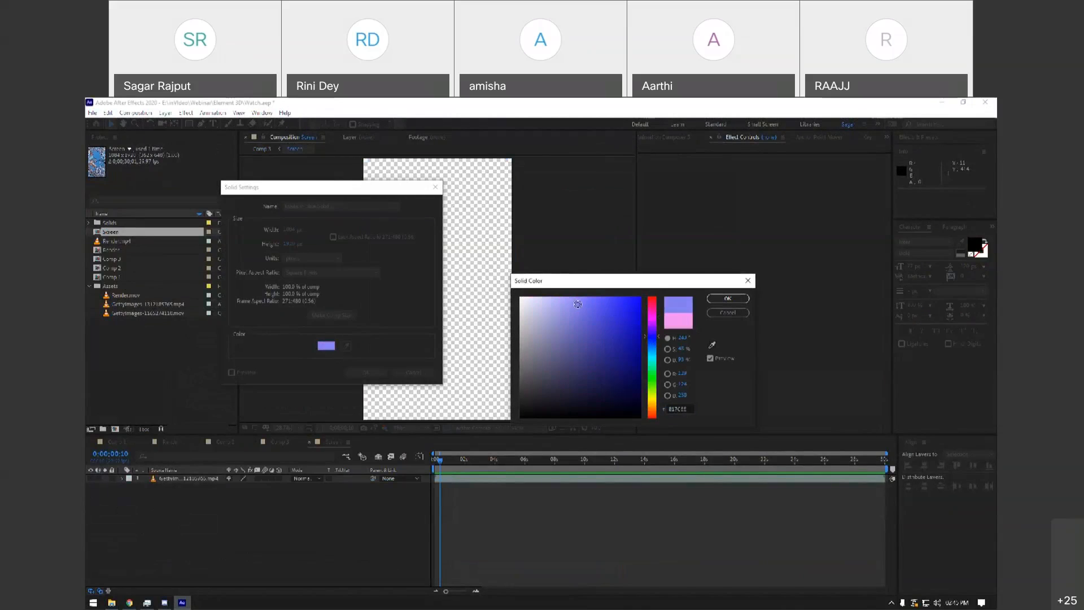
click(728, 298)
click(366, 372)
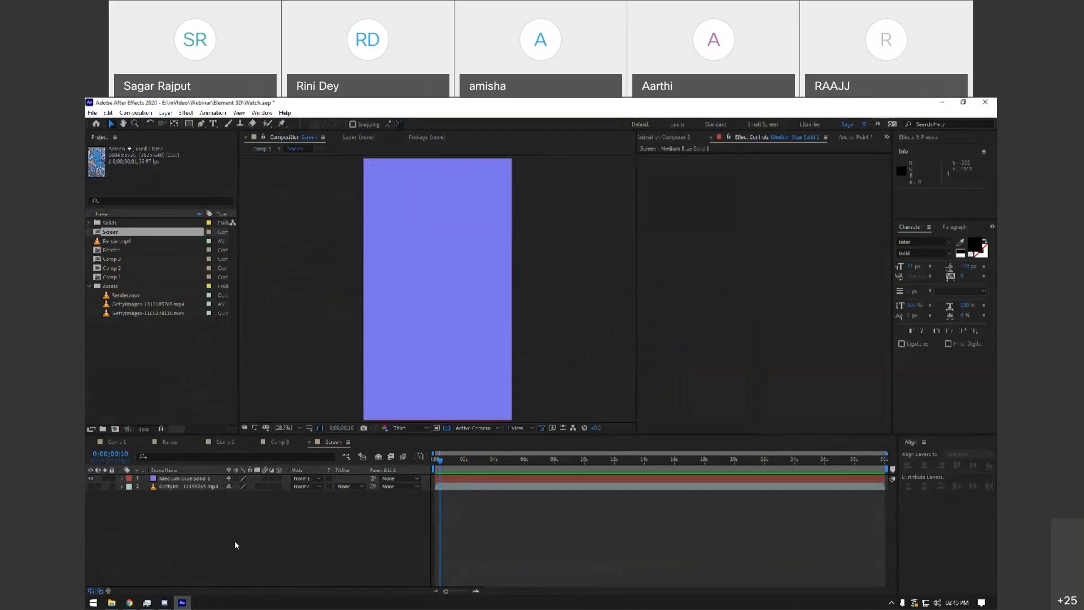
Add a text layer above the blue solid reading "iphone", "12" and "is here" on three lines.
right_click(236, 545)
mouse_move(290, 439)
click(395, 460)
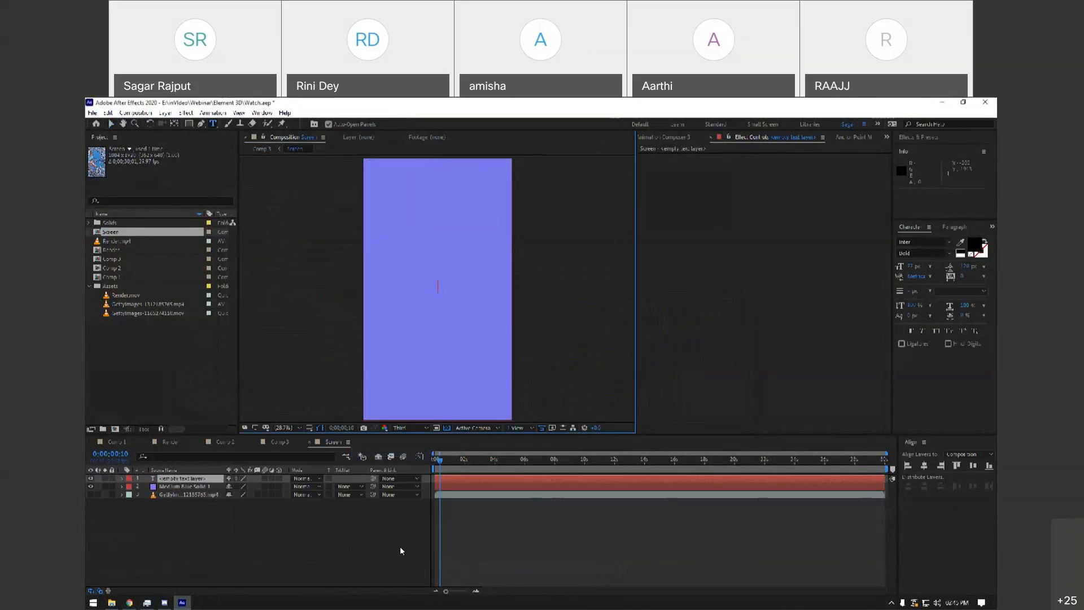
text(iphoin)
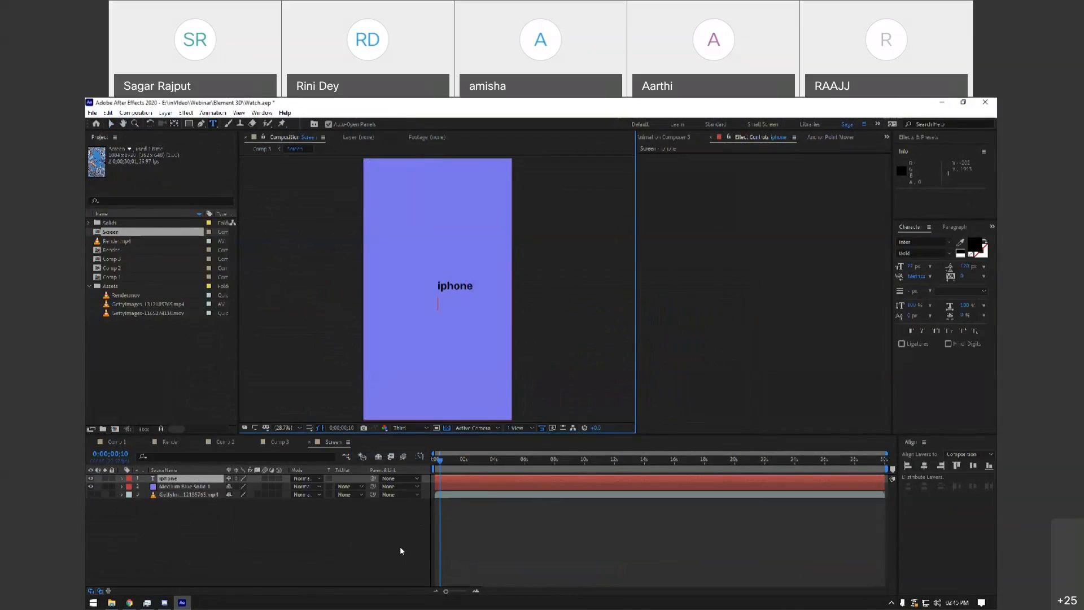
text(12)
key(Return)
text(is he)
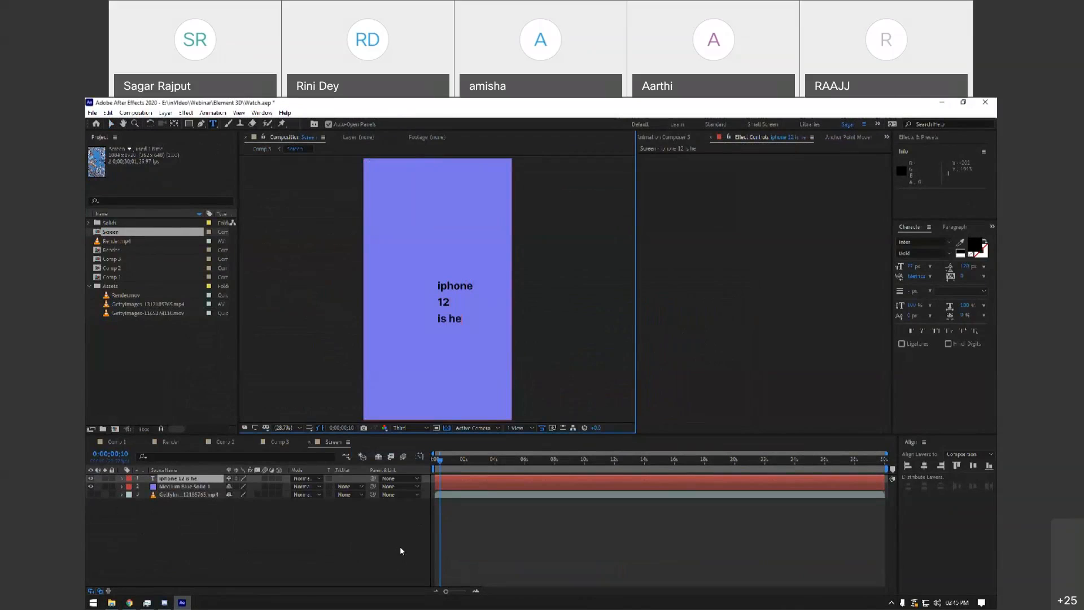
Scale the text layer to more than twice its size, centered on the blue solid, and color it white.
click(111, 124)
key(s)
drag(255, 486, 332, 486)
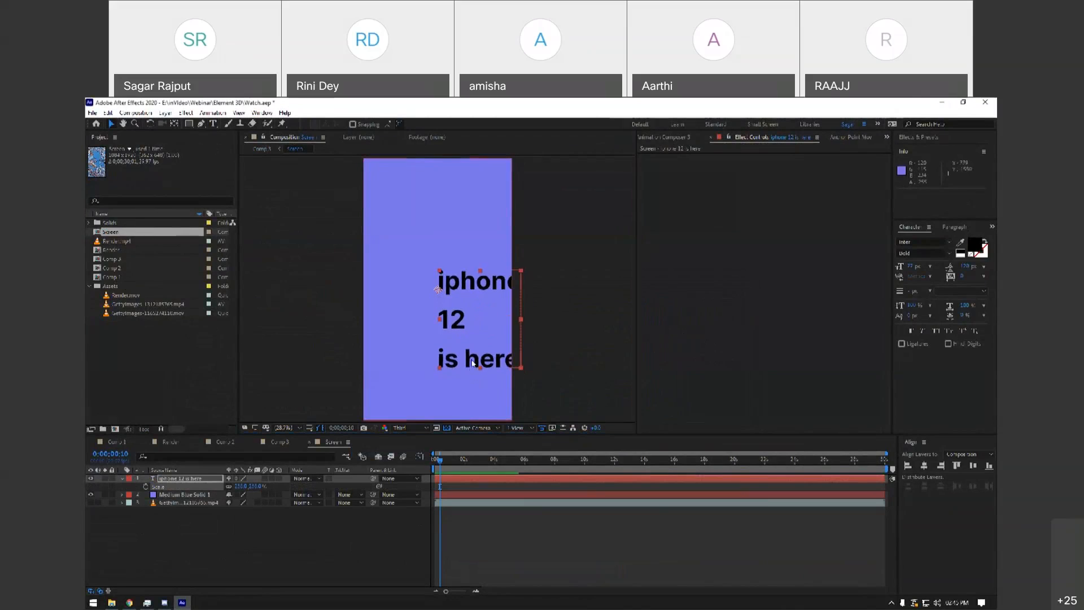
drag(473, 363, 430, 334)
click(961, 254)
Apply an Animation Composer Animate Lines preset that positions the lines separately as the text's In transition, and preview it.
drag(636, 169, 555, 172)
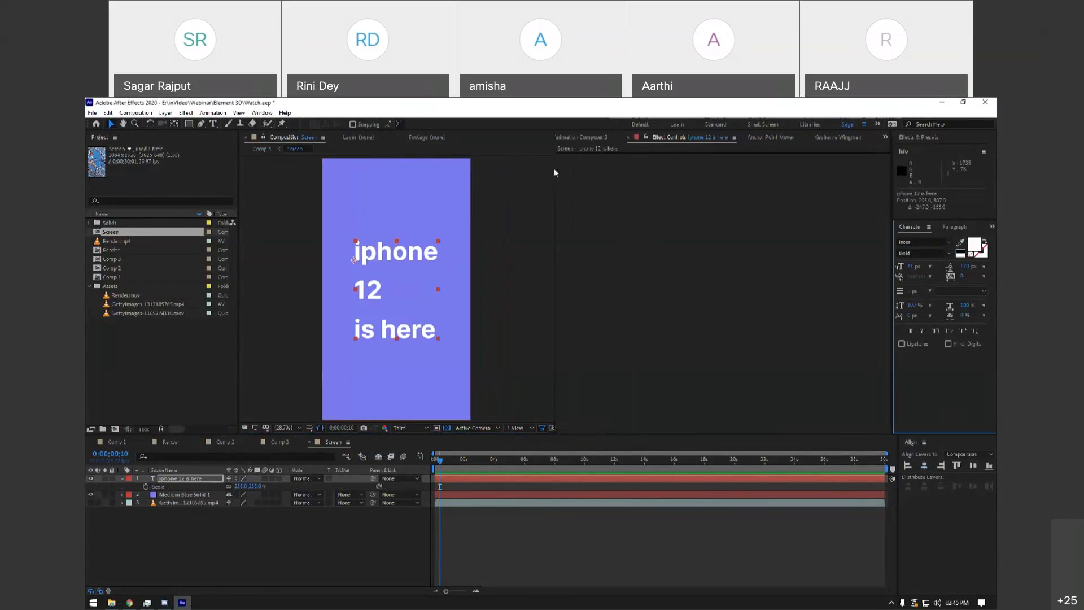
click(573, 138)
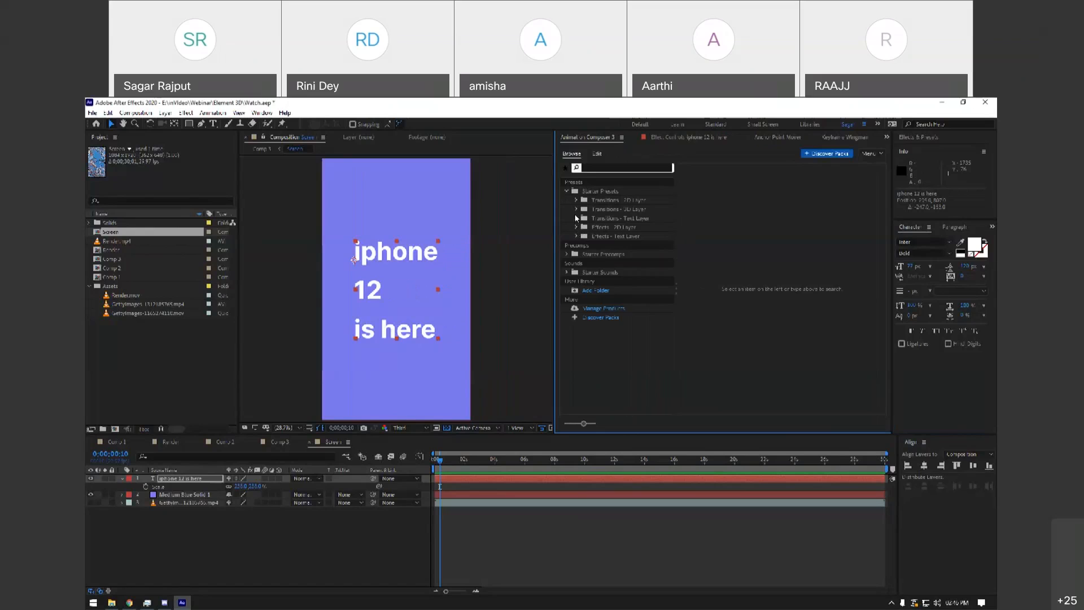
click(576, 218)
click(586, 245)
click(637, 280)
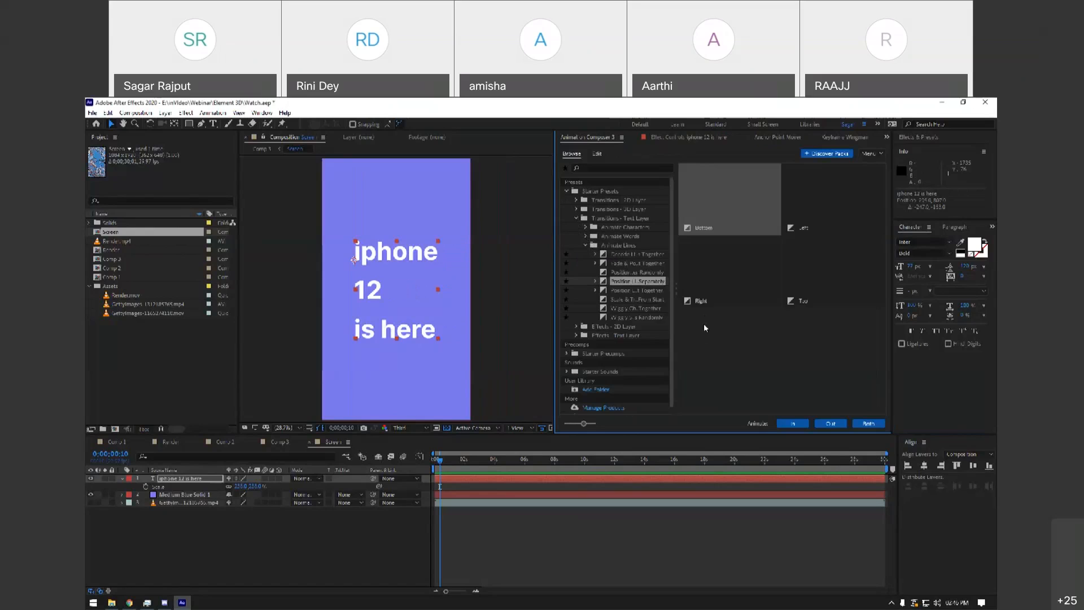
click(793, 423)
key(space)
Return to Comp 3 and play back the text animation on the phone's screen from the start.
click(267, 442)
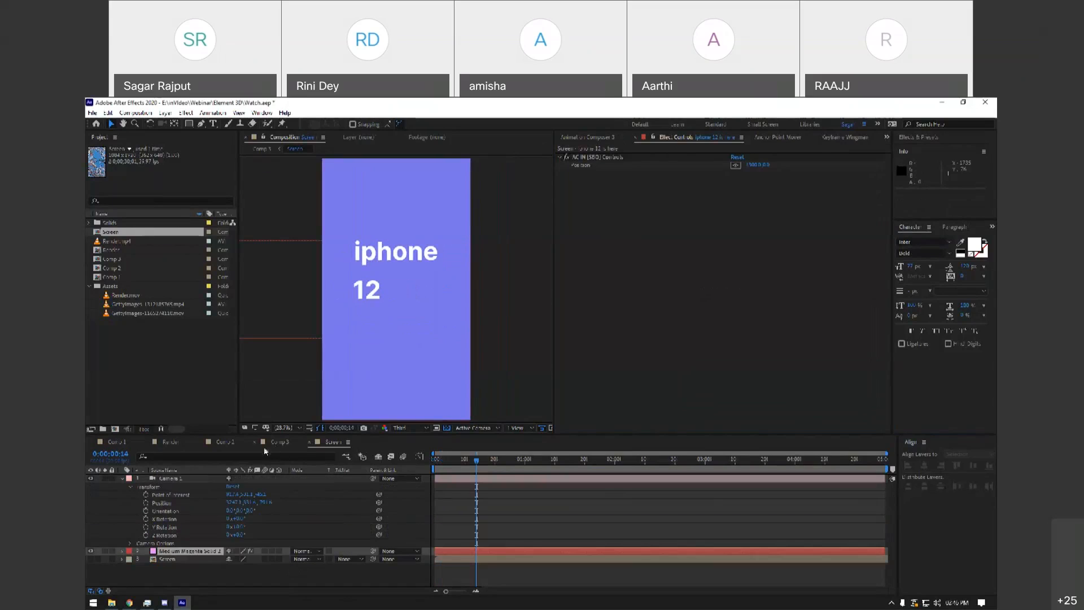
key(space)
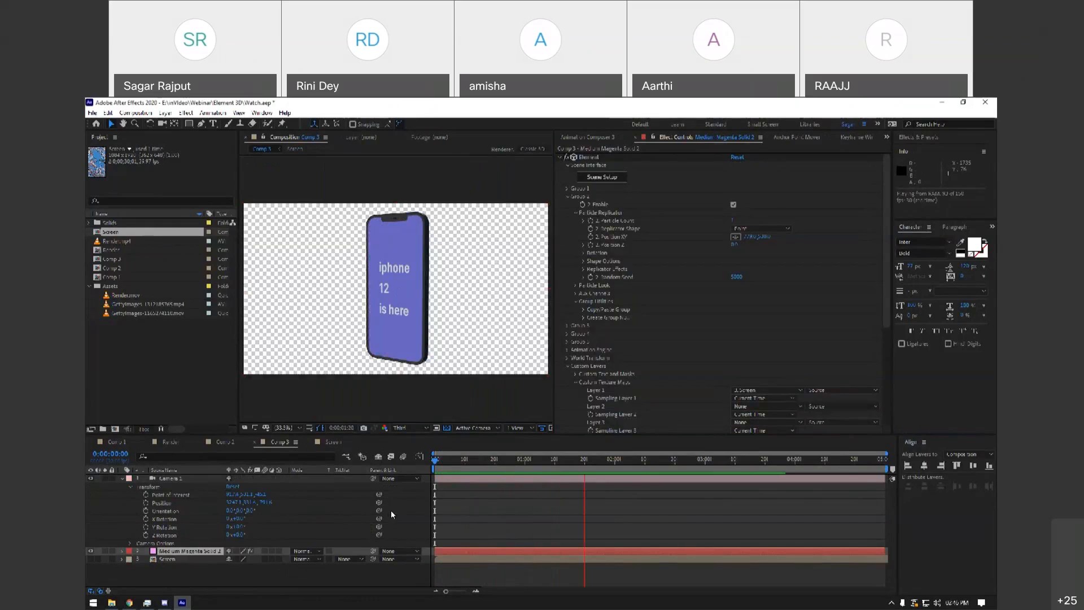
key(space)
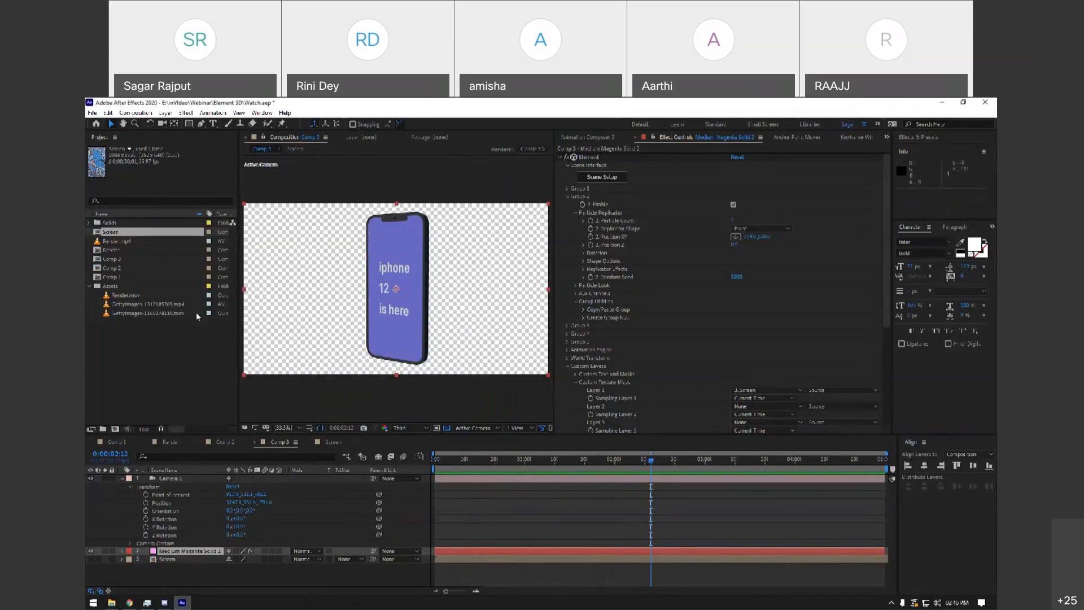
drag(457, 463, 347, 470)
key(space)
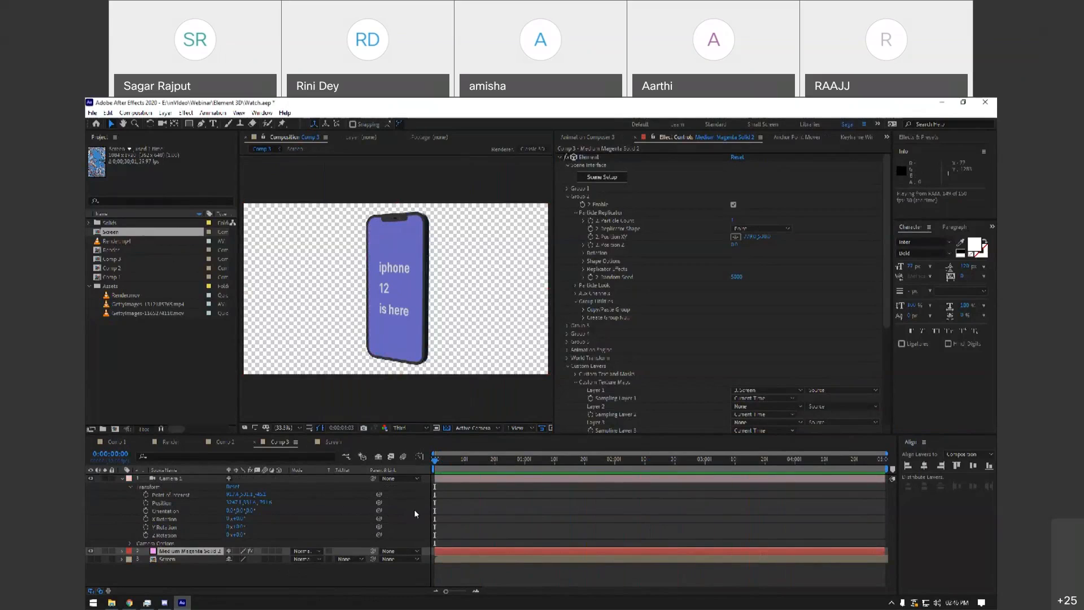
key(space)
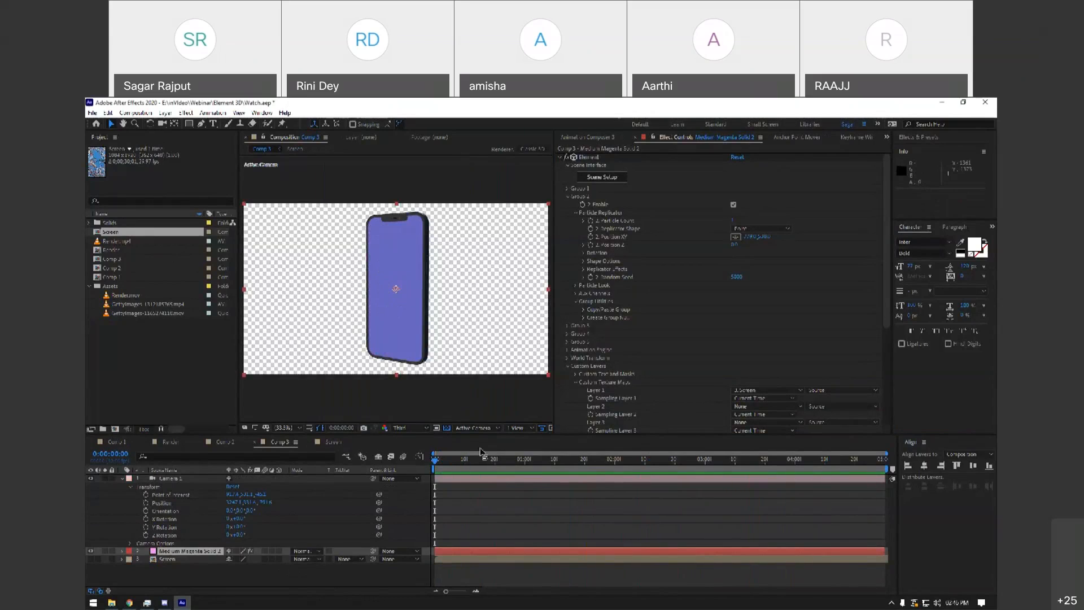
Replay the phone's screen animation from the first frame of Comp 3 and switch to the watch composition, Comp 2.
drag(471, 458, 364, 471)
key(space)
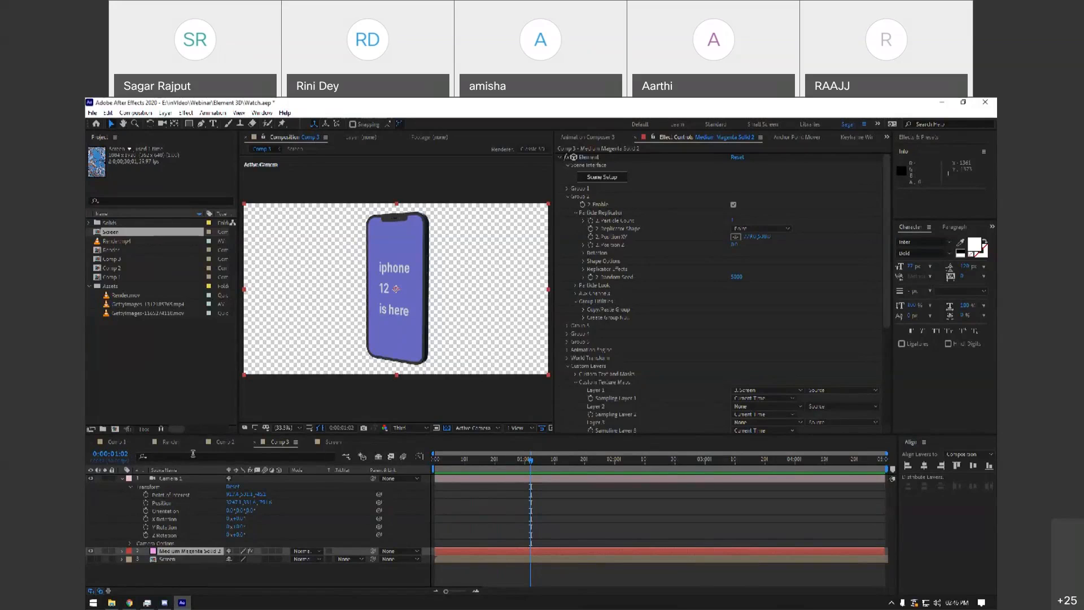
click(228, 443)
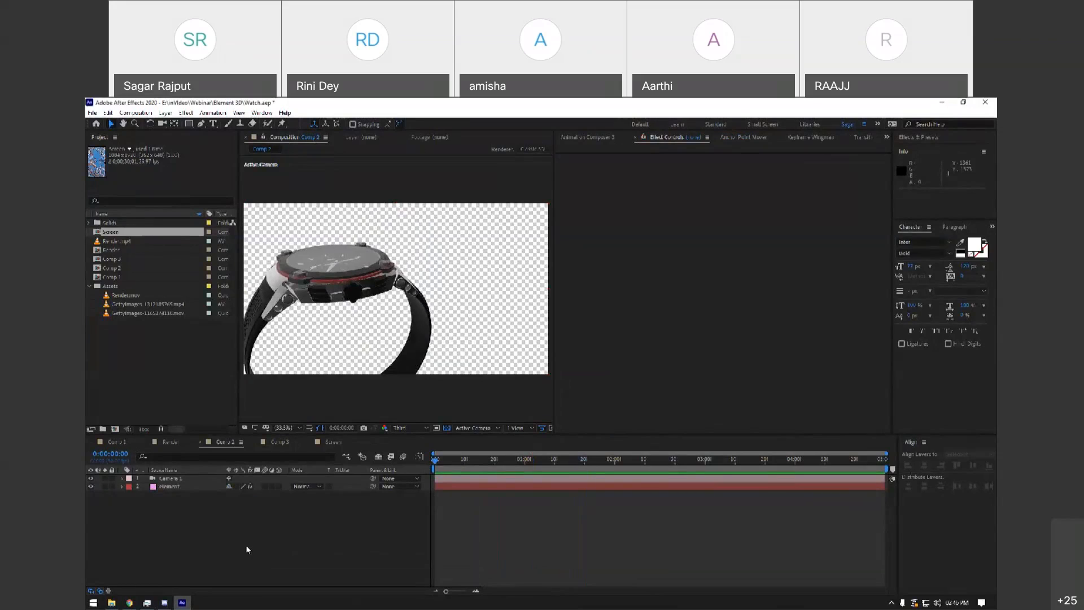
Start a new light in Comp 2 and set its light type to Point.
right_click(262, 531)
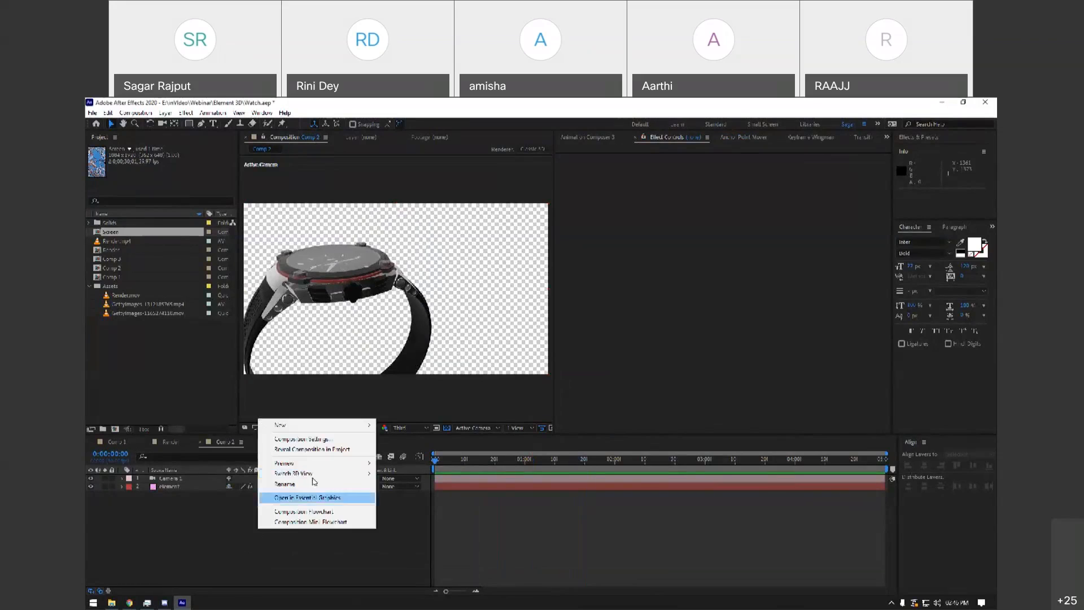
mouse_move(364, 426)
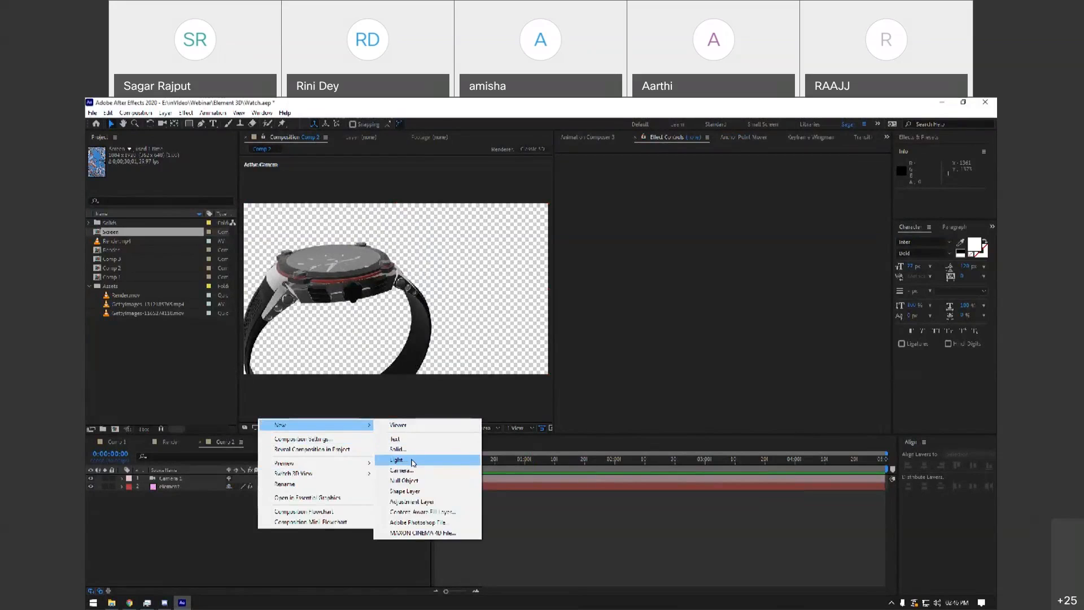
click(411, 460)
click(556, 263)
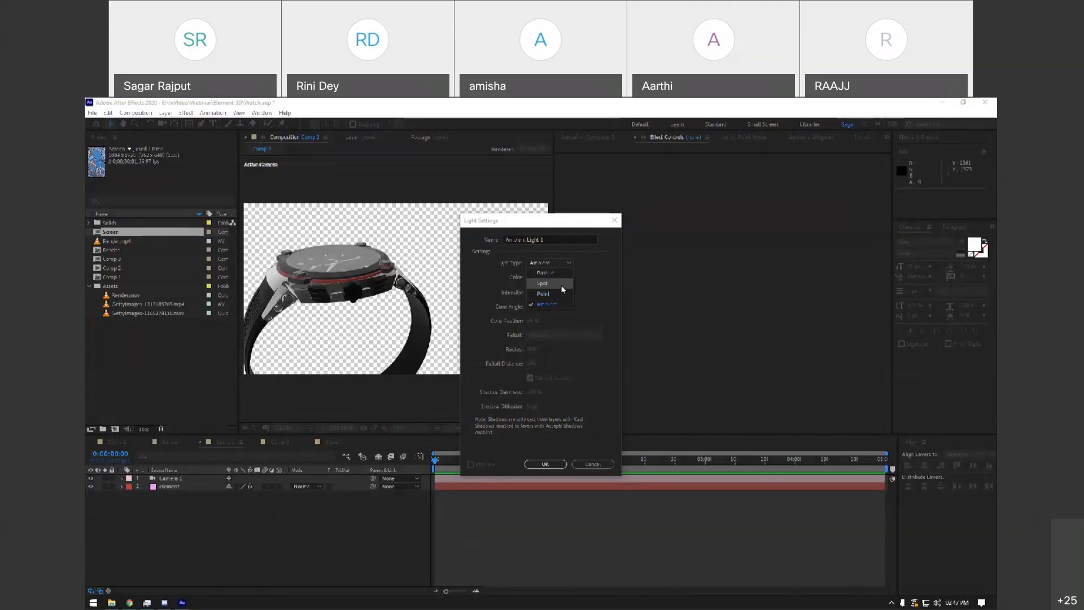
click(542, 282)
drag(508, 220, 420, 220)
click(468, 263)
click(476, 293)
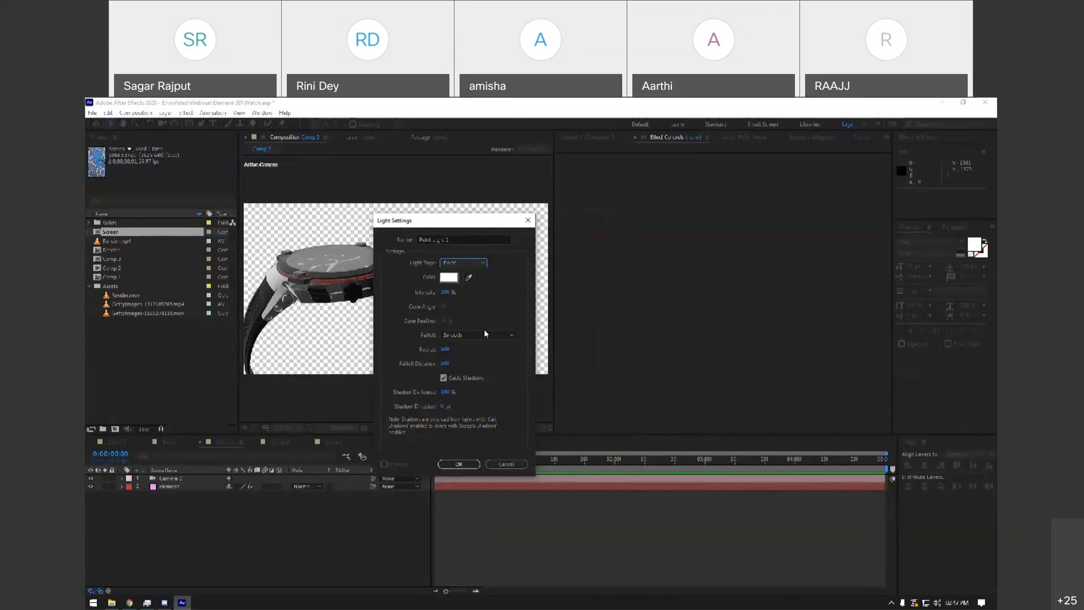
Give the new point light a light blue color and add it to Comp 2.
click(449, 277)
drag(579, 286, 540, 298)
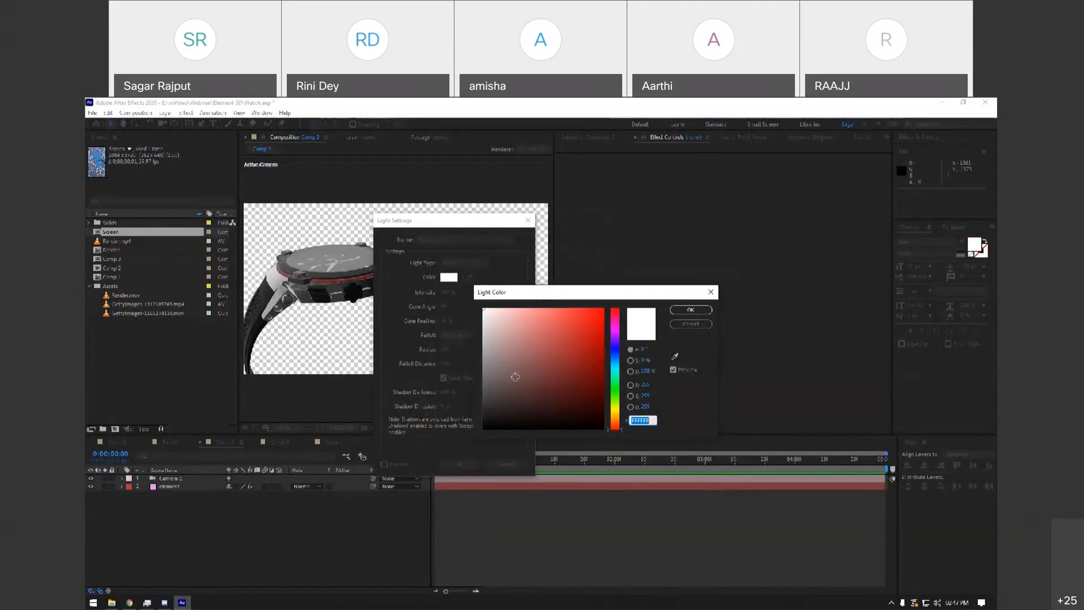
click(614, 355)
drag(564, 344, 566, 324)
click(615, 359)
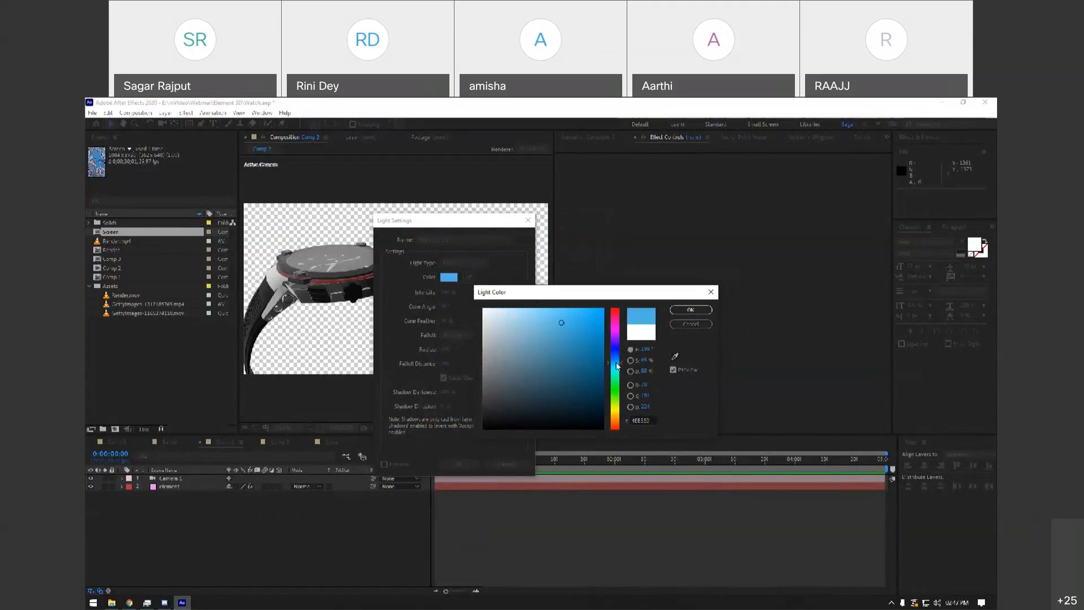
click(681, 311)
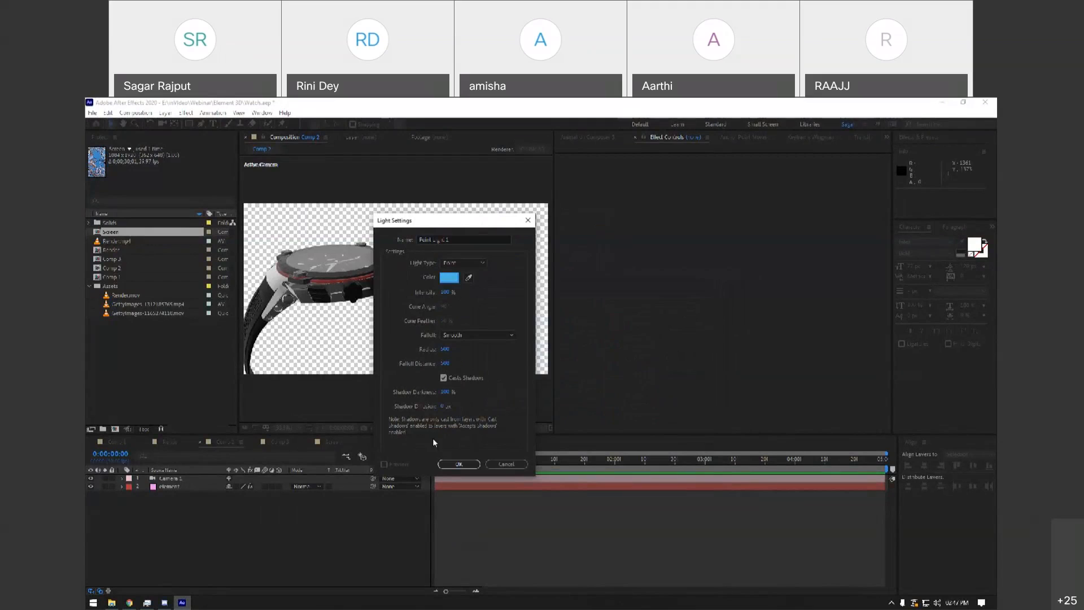
click(462, 464)
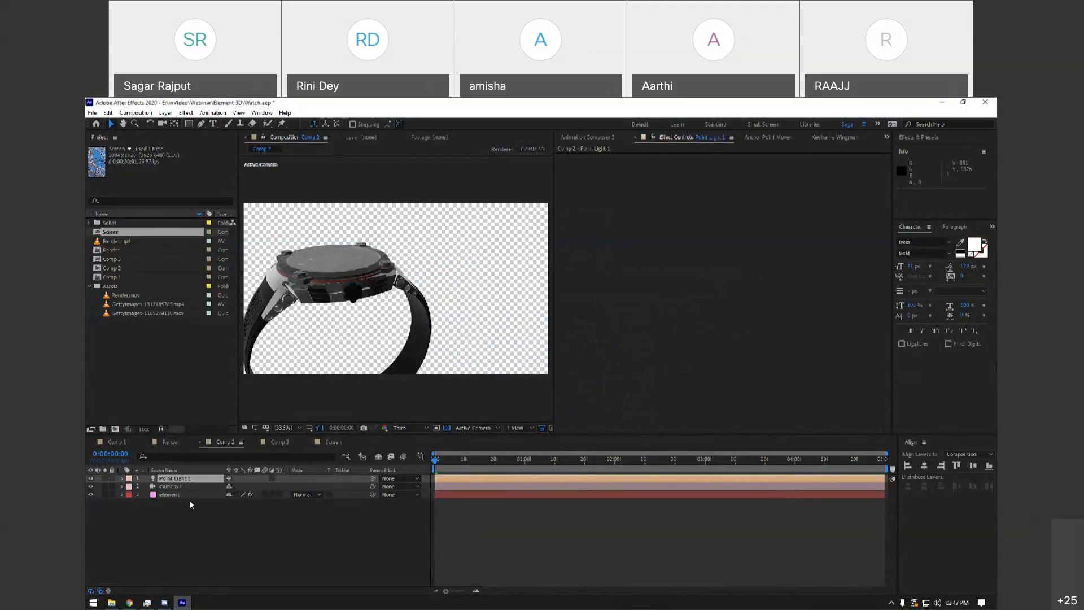
Widen the composition viewer and split it into two views beside each other.
click(411, 428)
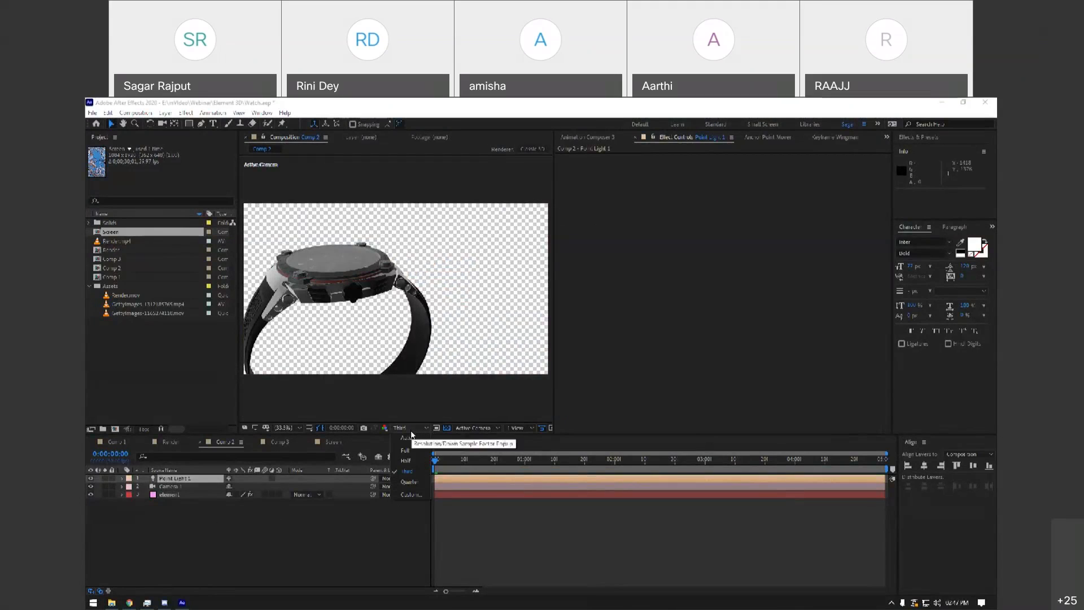
click(427, 497)
drag(554, 346, 641, 348)
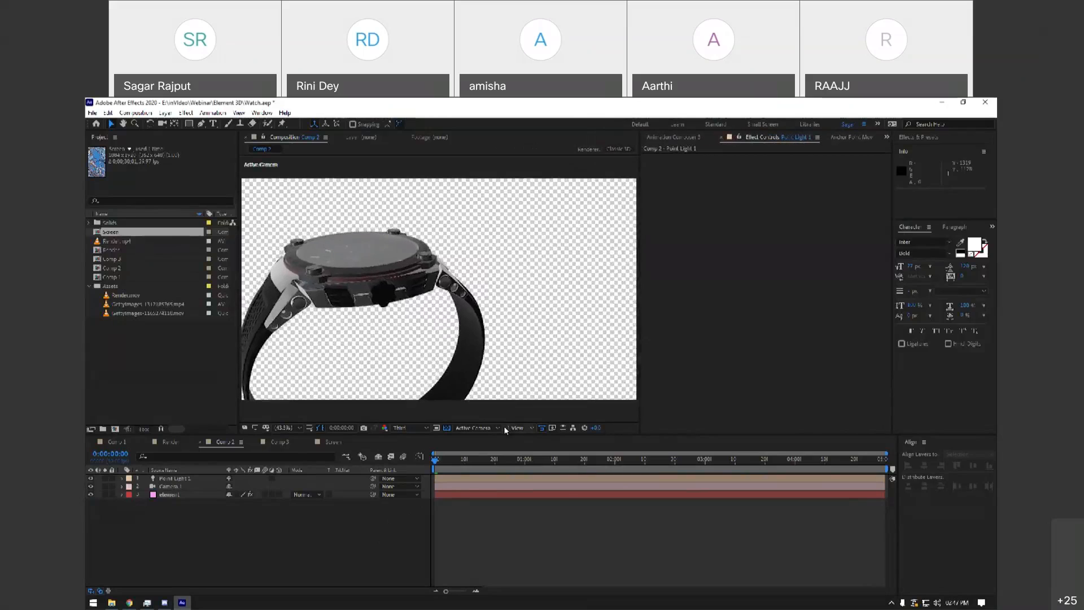
click(518, 427)
click(530, 450)
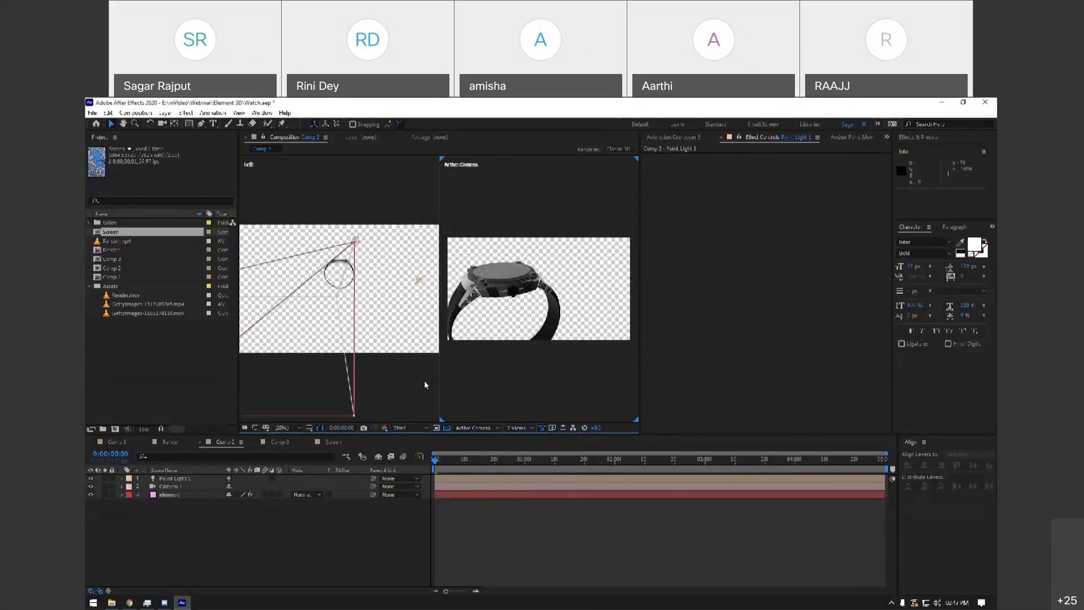
Move the blue point light closer to the watch in the Left view and well out to its right in the Top view.
click(419, 281)
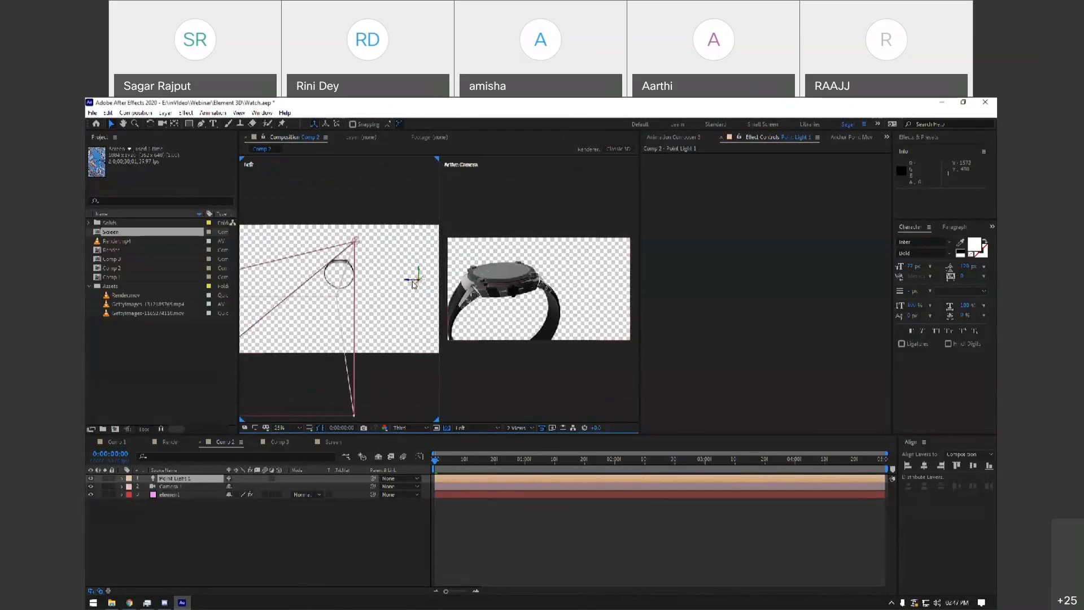
drag(418, 280, 368, 281)
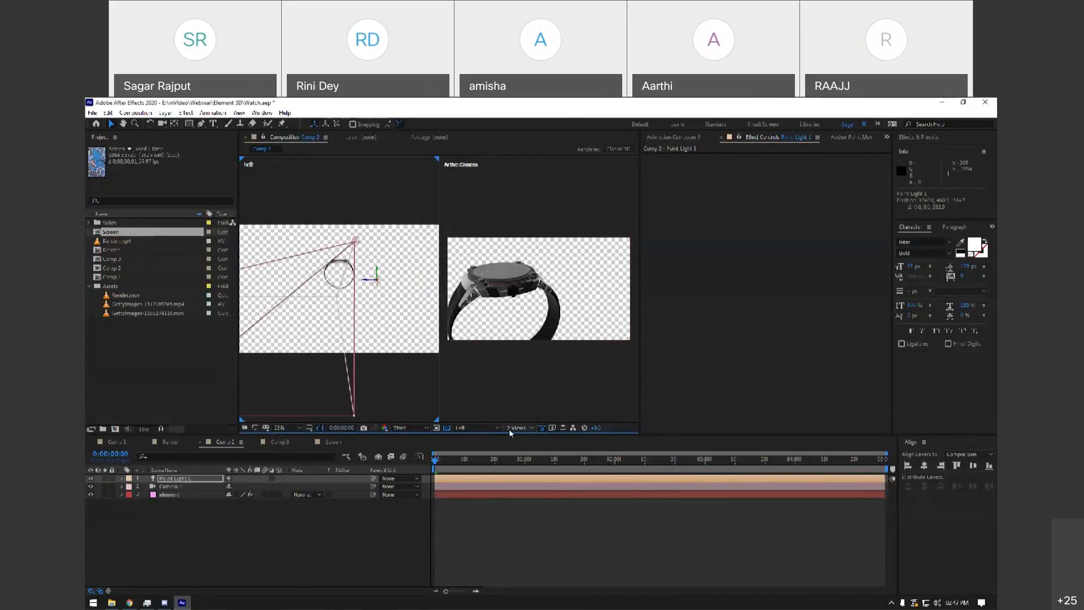
click(484, 428)
click(477, 485)
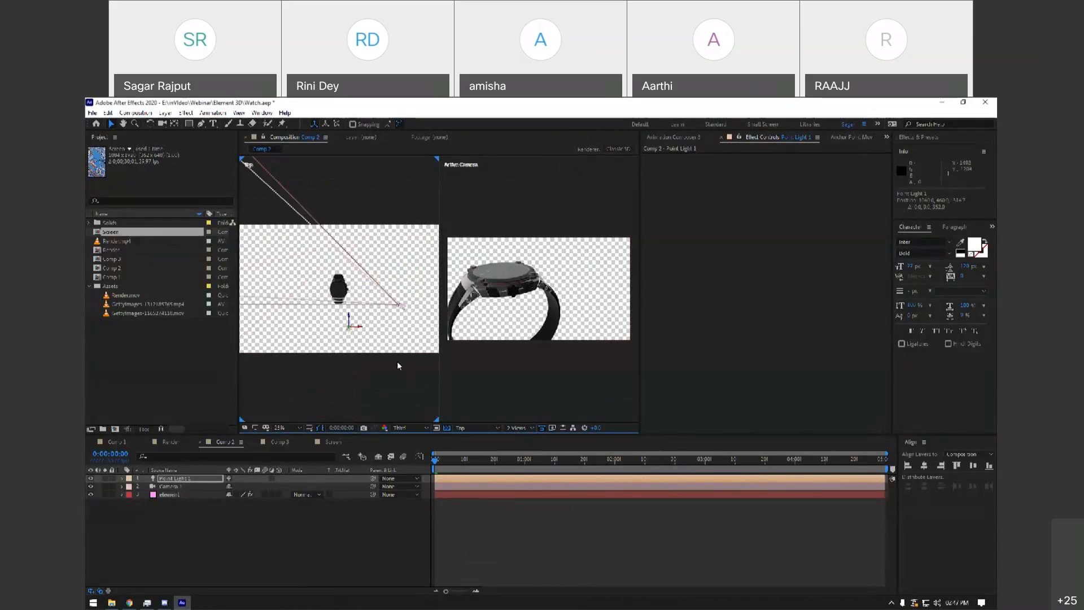
drag(361, 328, 416, 248)
click(427, 258)
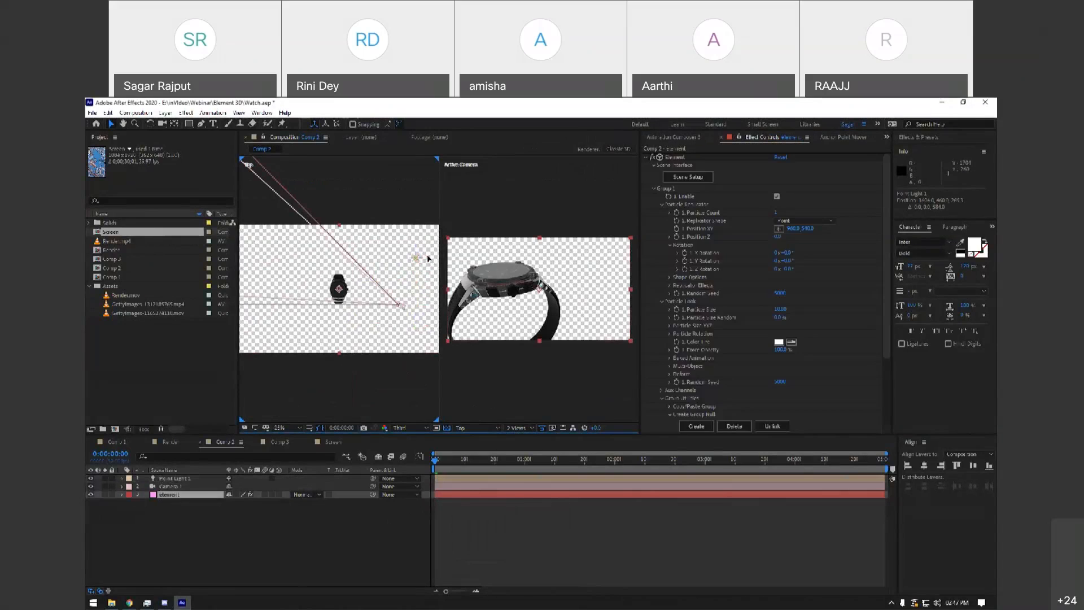
click(418, 261)
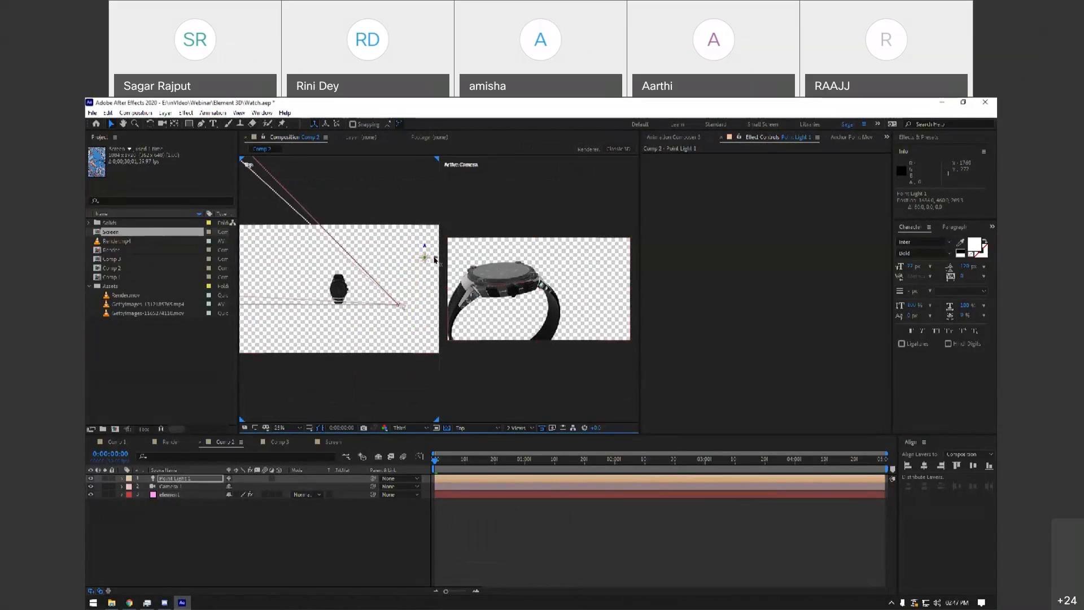
drag(426, 249, 426, 246)
At the last frame, set the blue point light's intensity to 500% and shift it slightly forward along its Z axis.
drag(464, 460, 962, 472)
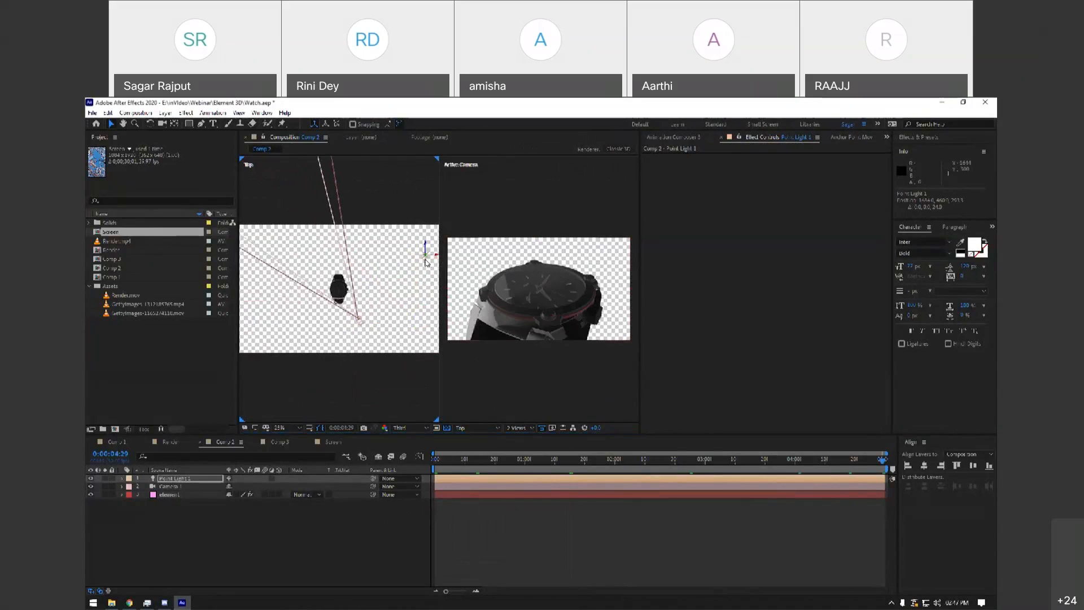
click(123, 479)
click(131, 487)
click(131, 503)
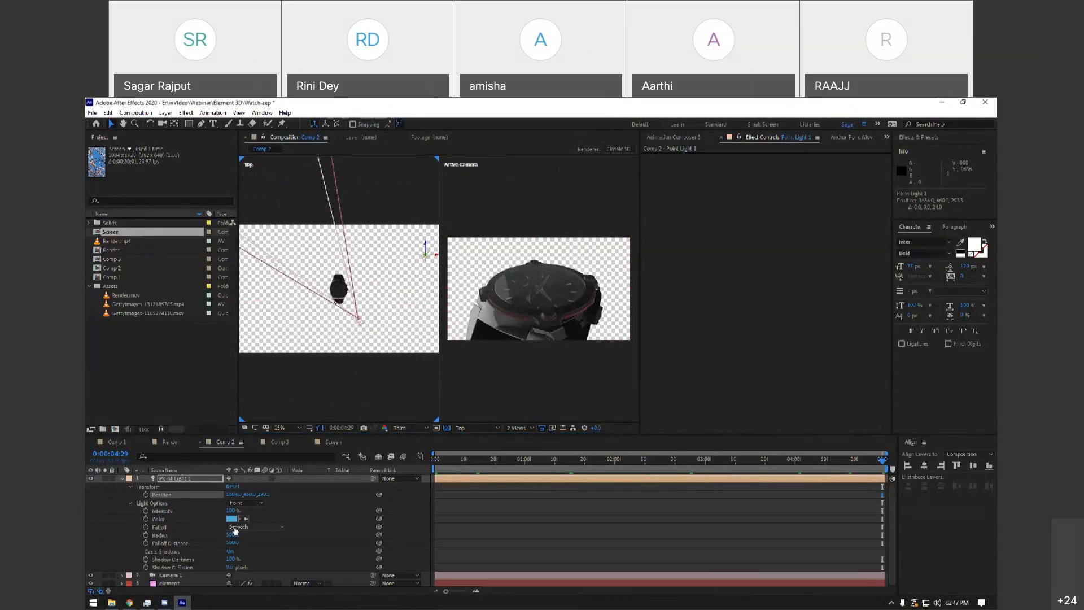
text(500)
key(Return)
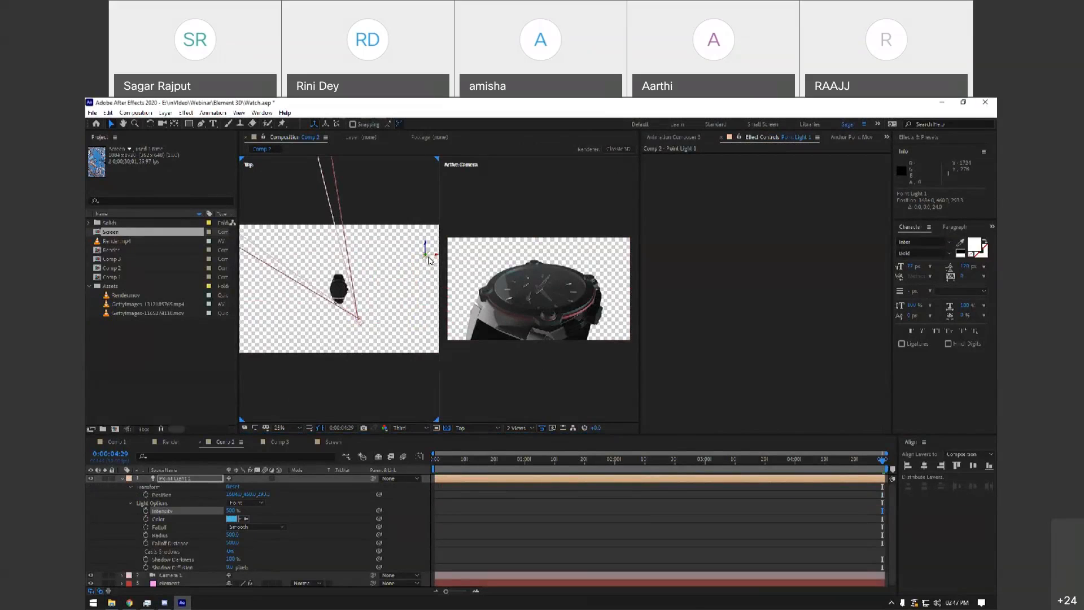
drag(425, 245, 427, 255)
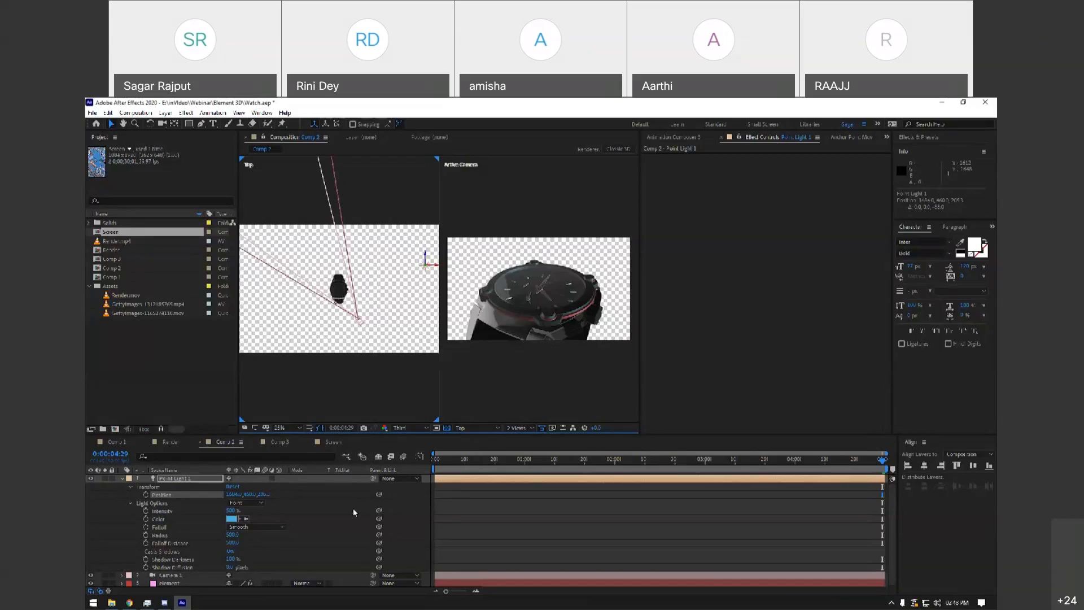
click(307, 541)
Duplicate the blue point light and set the duplicate's color to white (FFFFFF).
click(183, 479)
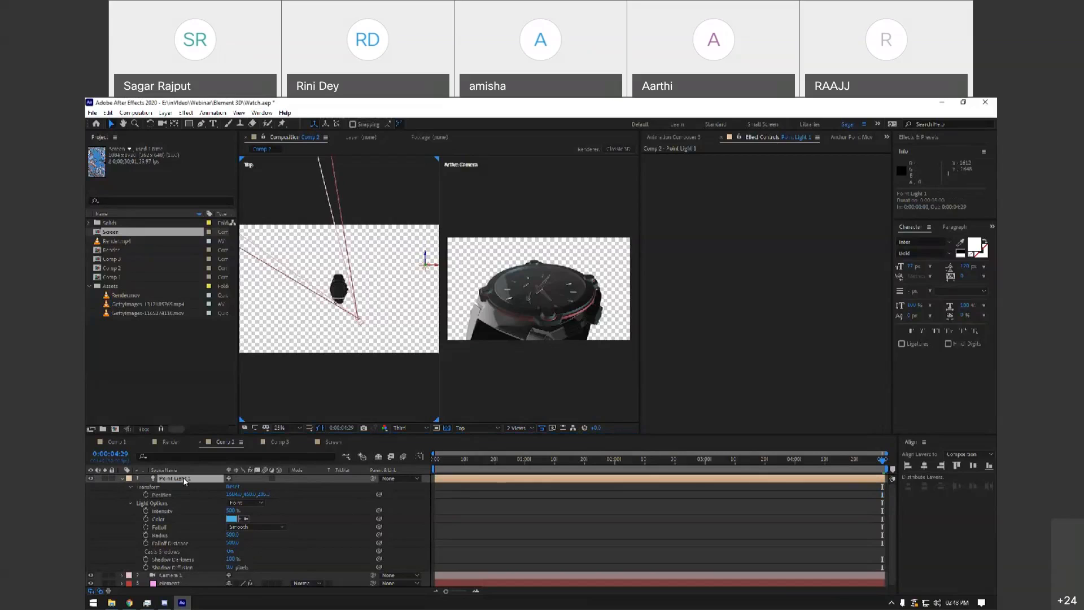
key(ctrl+d)
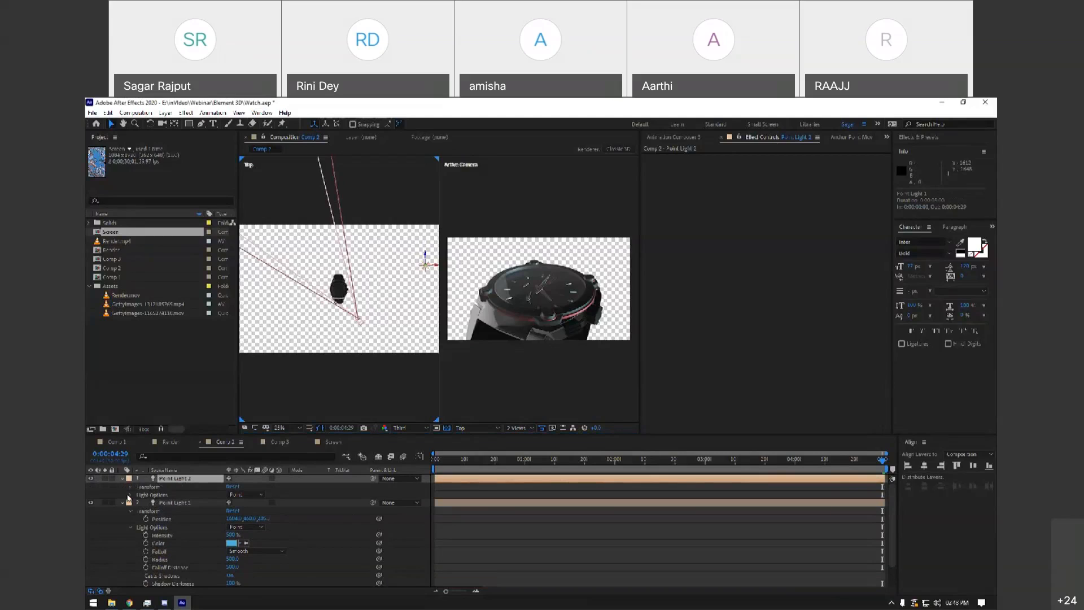
click(130, 496)
click(232, 510)
click(483, 310)
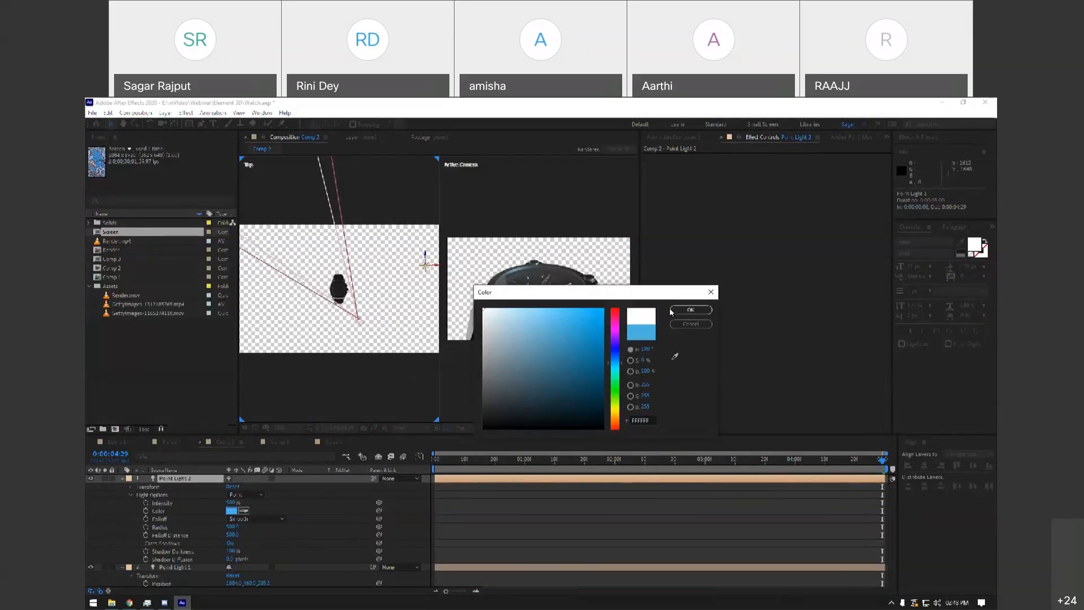
click(672, 310)
Place the white point light at the watch's front left in the Top view and raise it above the watch in the Left view.
drag(423, 264, 261, 336)
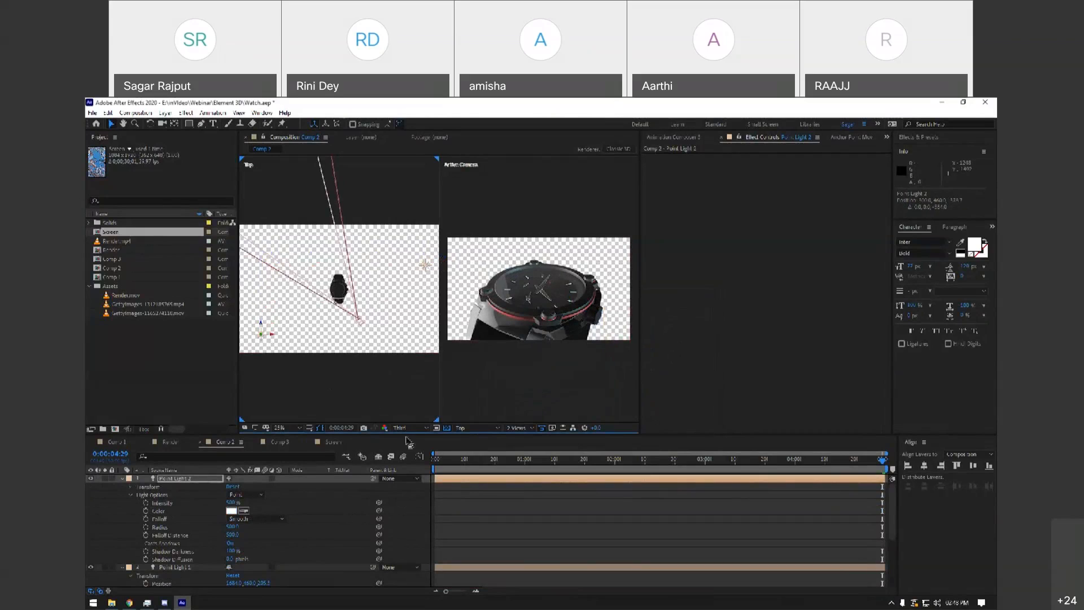
click(476, 427)
click(480, 480)
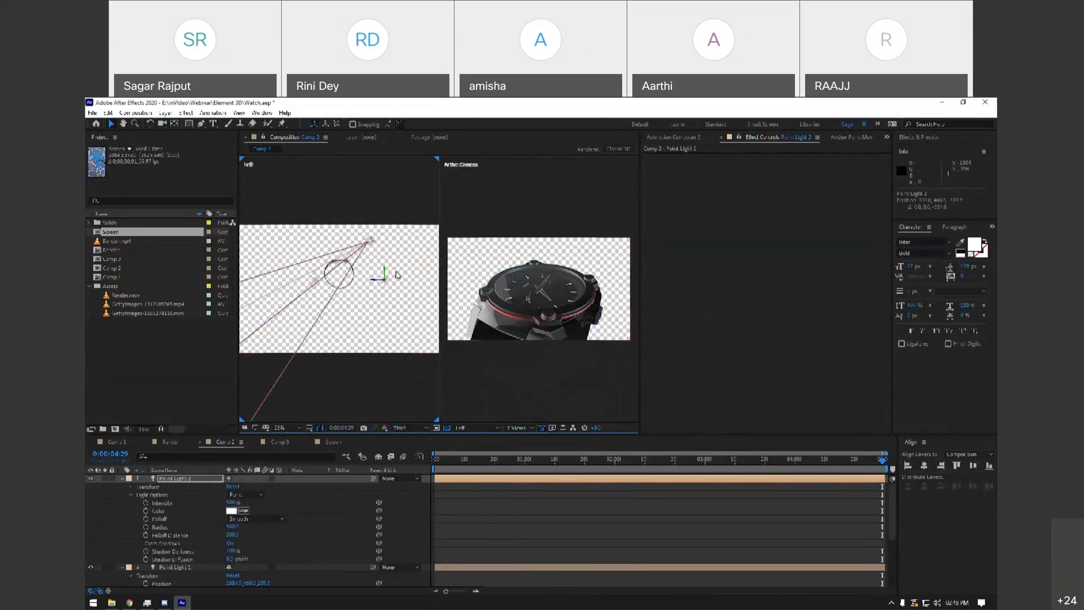
drag(384, 274, 402, 198)
Duplicate the white point light, change the duplicate's type to Ambient and lower its intensity.
click(190, 502)
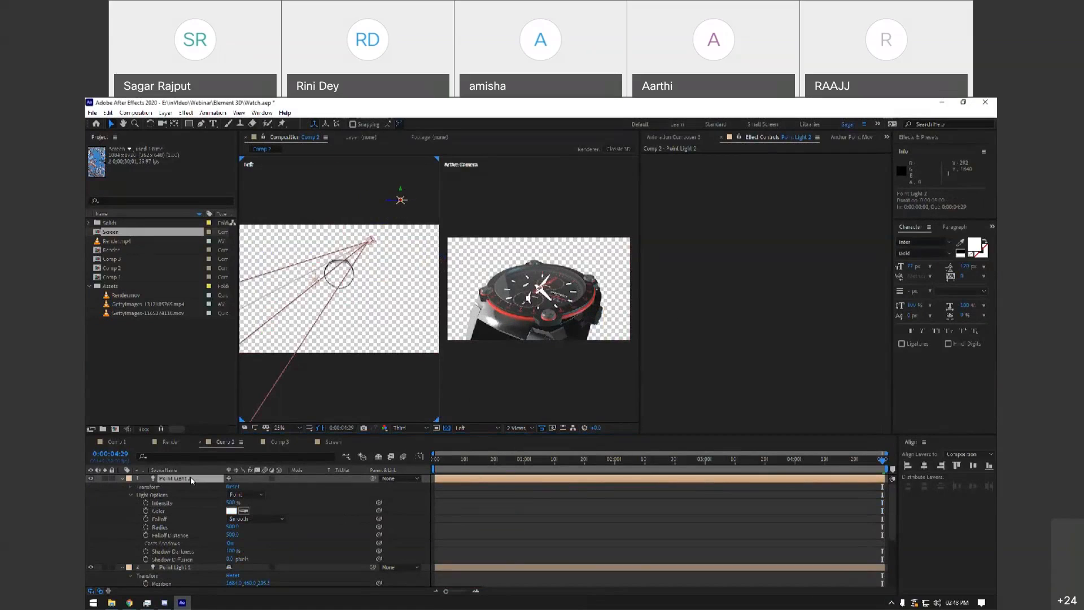
key(ctrl+d)
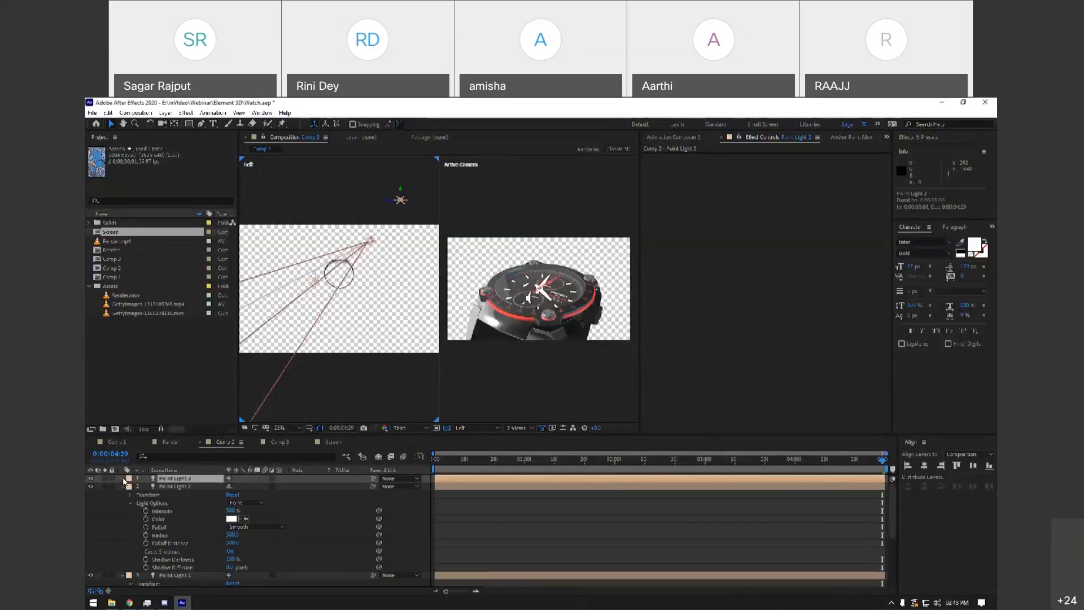
click(244, 494)
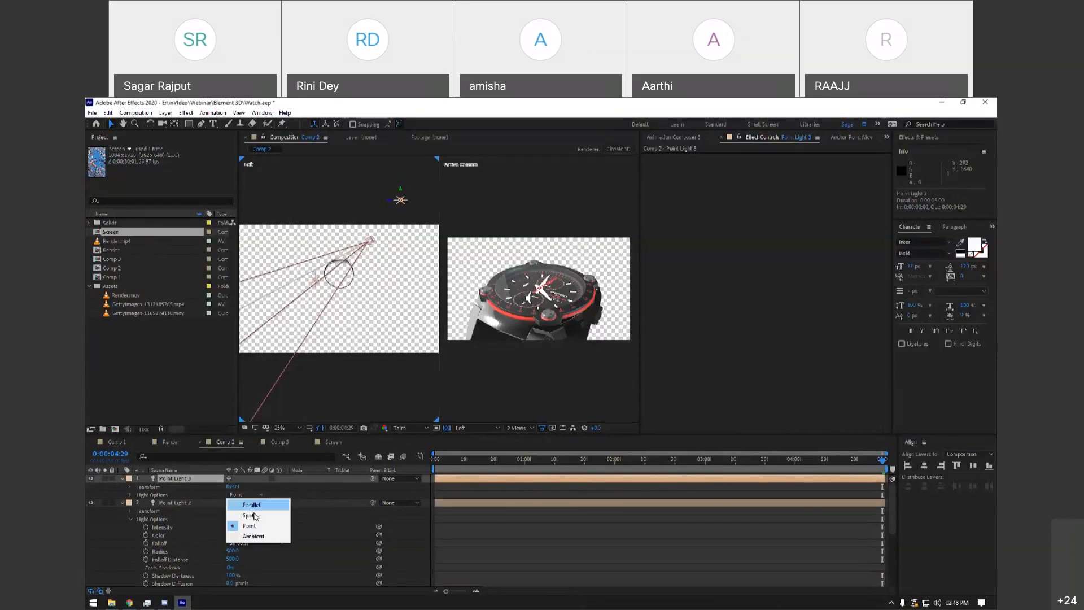
click(248, 538)
click(131, 487)
click(234, 494)
key(Return)
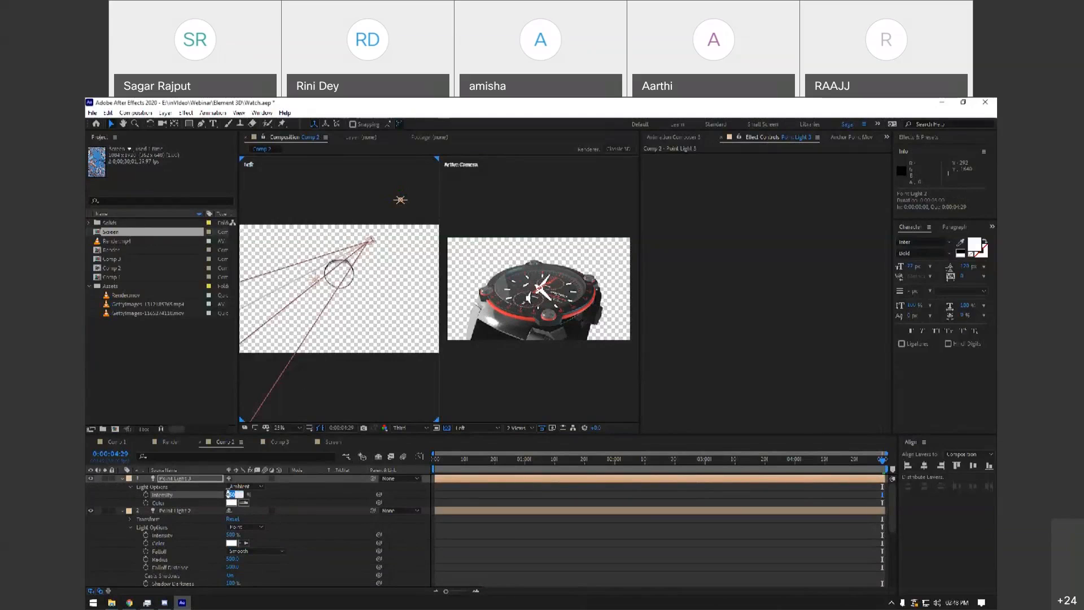
key(Return)
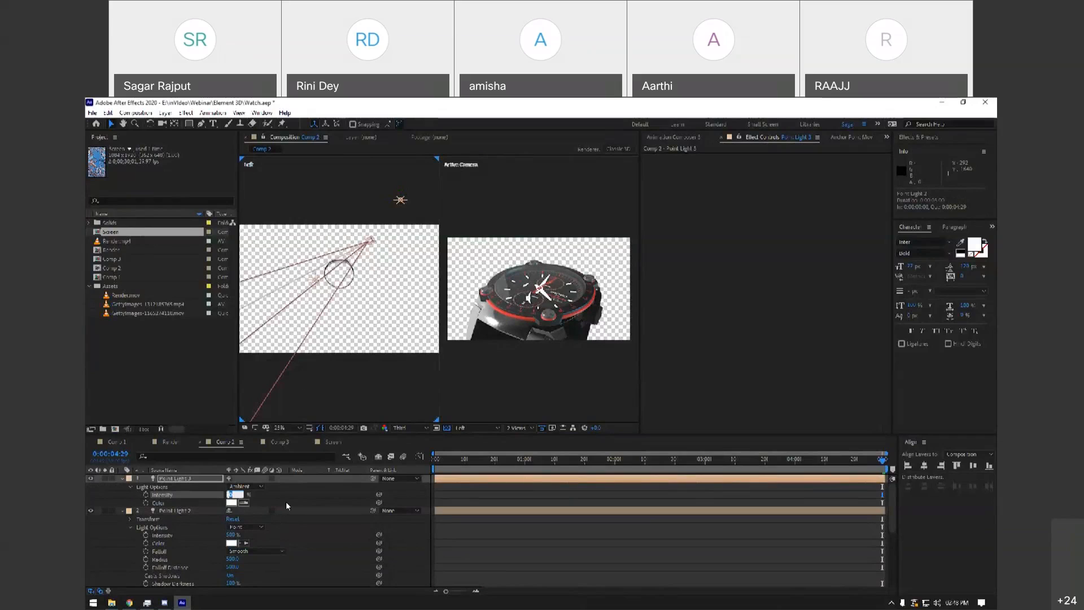
text(100)
key(Return)
Try a red color on the white point light and set it back to white (FFFFFF).
click(231, 542)
click(552, 321)
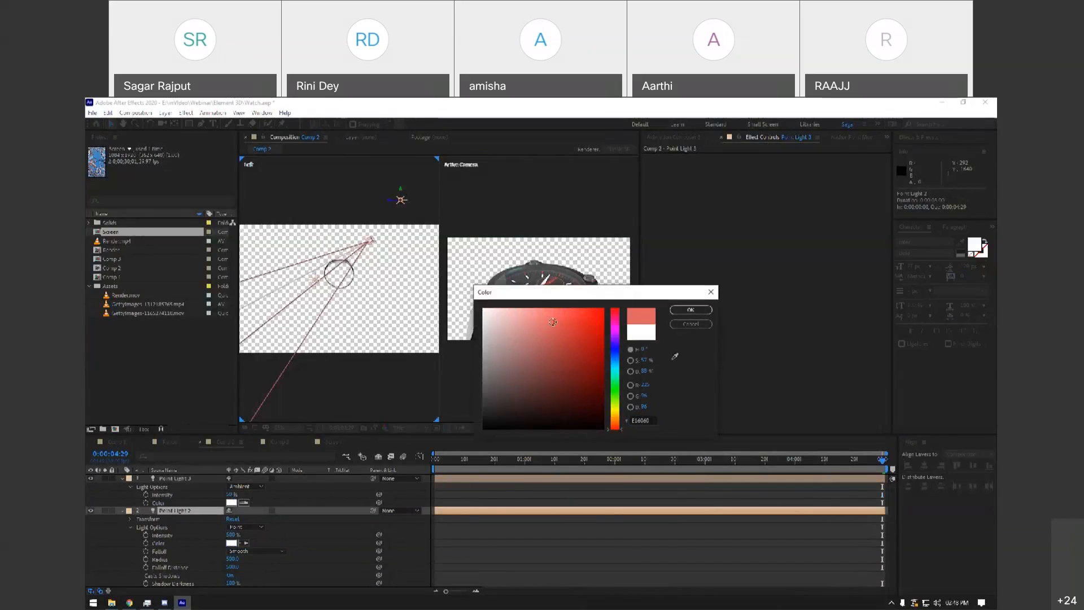
drag(574, 292, 558, 336)
click(572, 359)
click(669, 355)
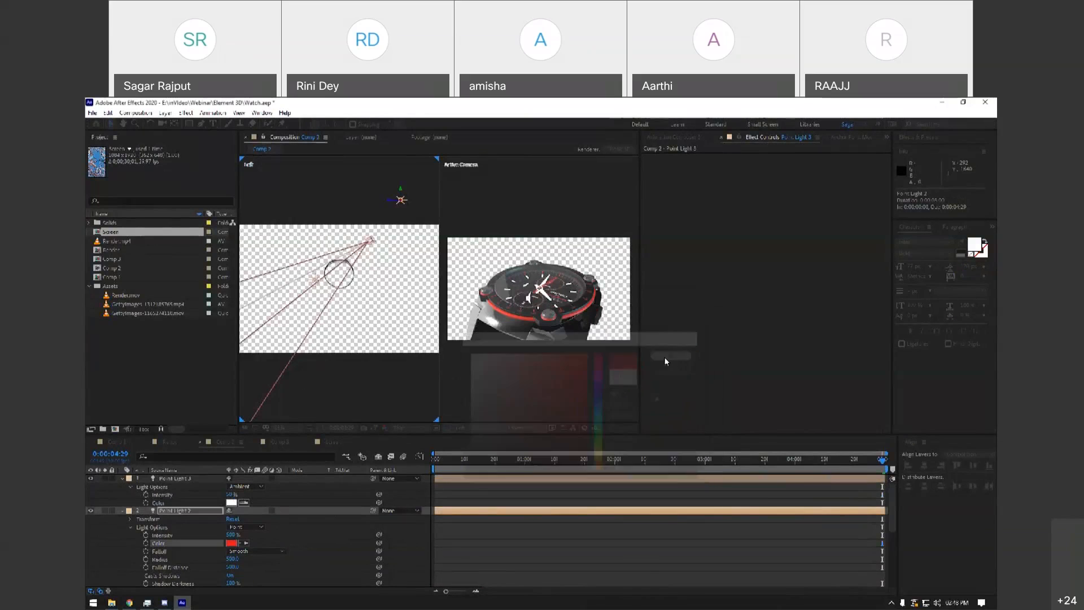
click(232, 543)
click(468, 352)
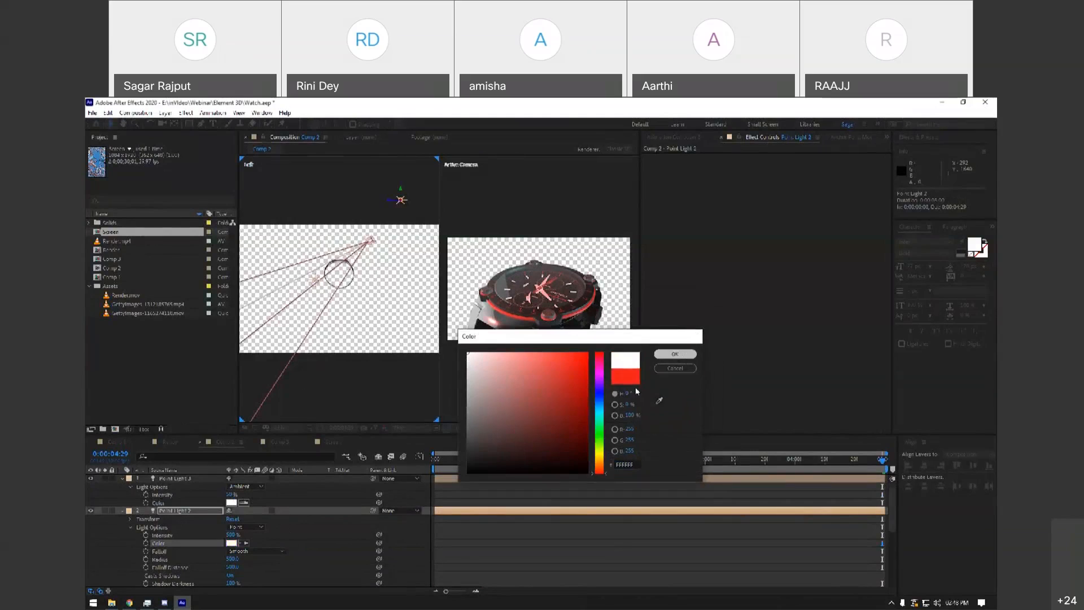
click(672, 354)
Collapse the light layers' properties and play a preview of the watch animation.
click(122, 511)
click(122, 478)
click(122, 495)
click(143, 529)
key(space)
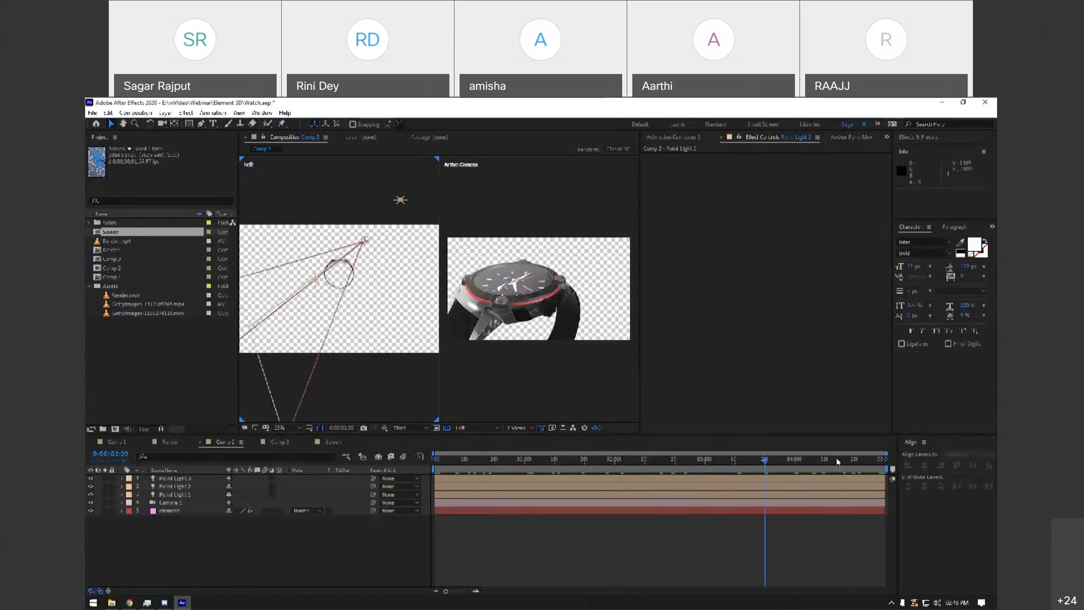
key(space)
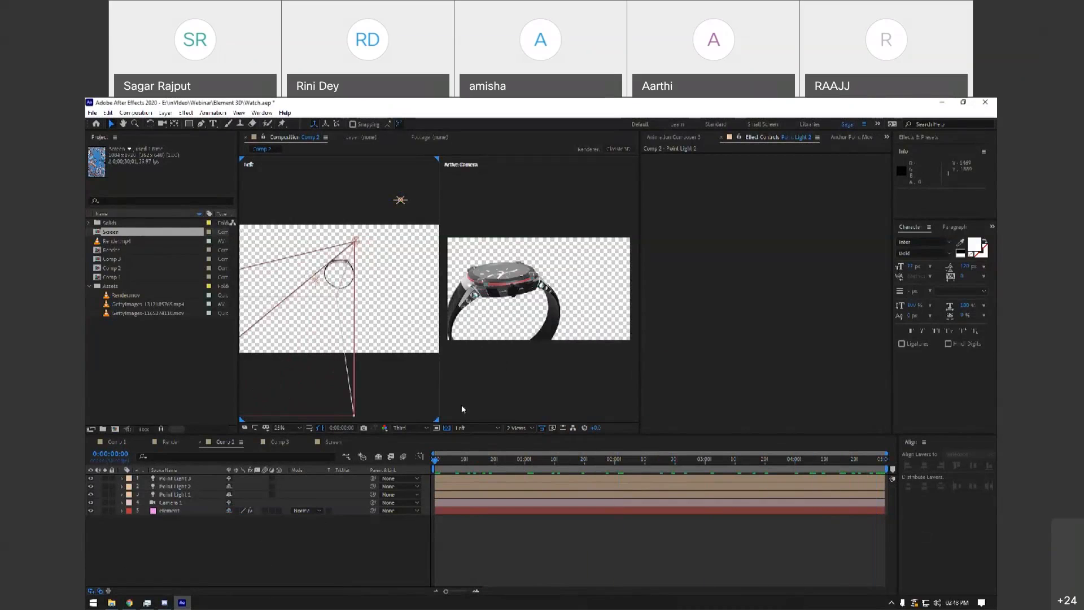
Show a single Active Camera view and scrub the watch animation from the first frame to the last.
drag(440, 462, 334, 457)
click(525, 431)
click(528, 470)
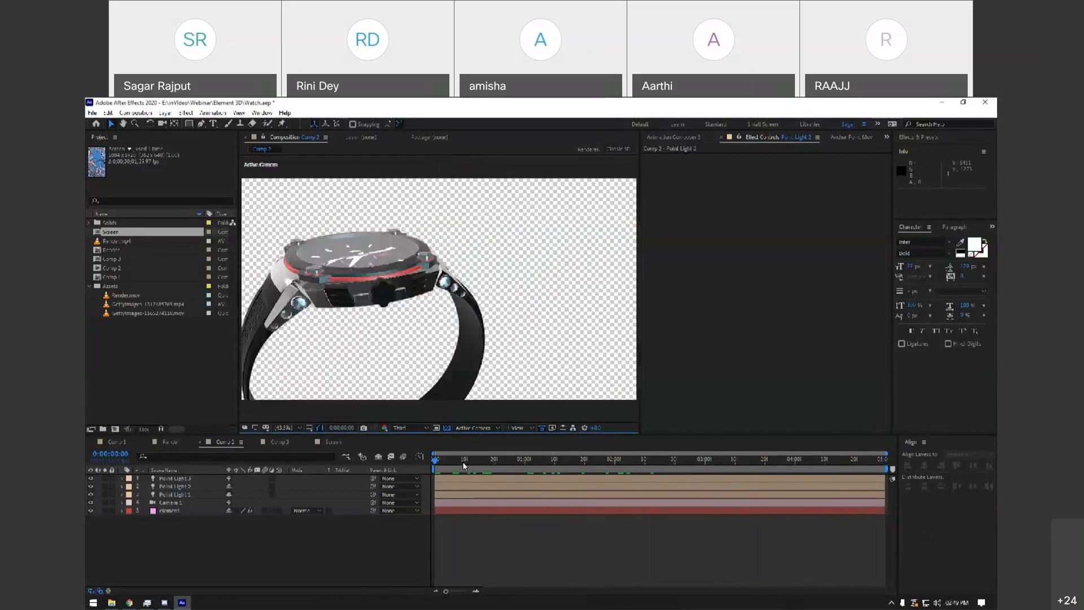
click(623, 460)
drag(662, 464, 921, 474)
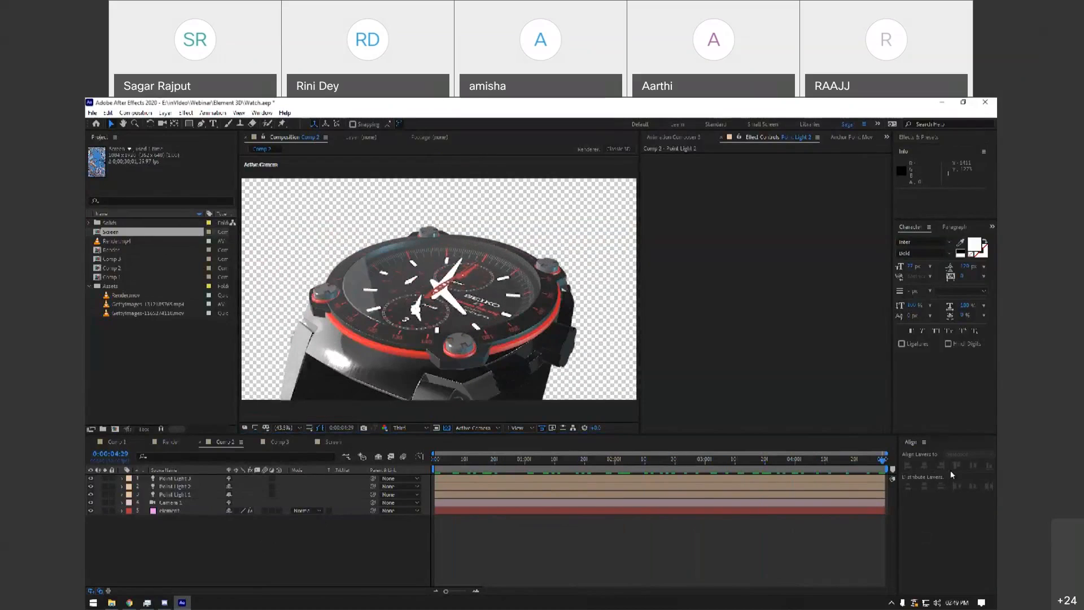
Turn on depth of field in the camera layer's Camera Options.
click(180, 503)
click(121, 503)
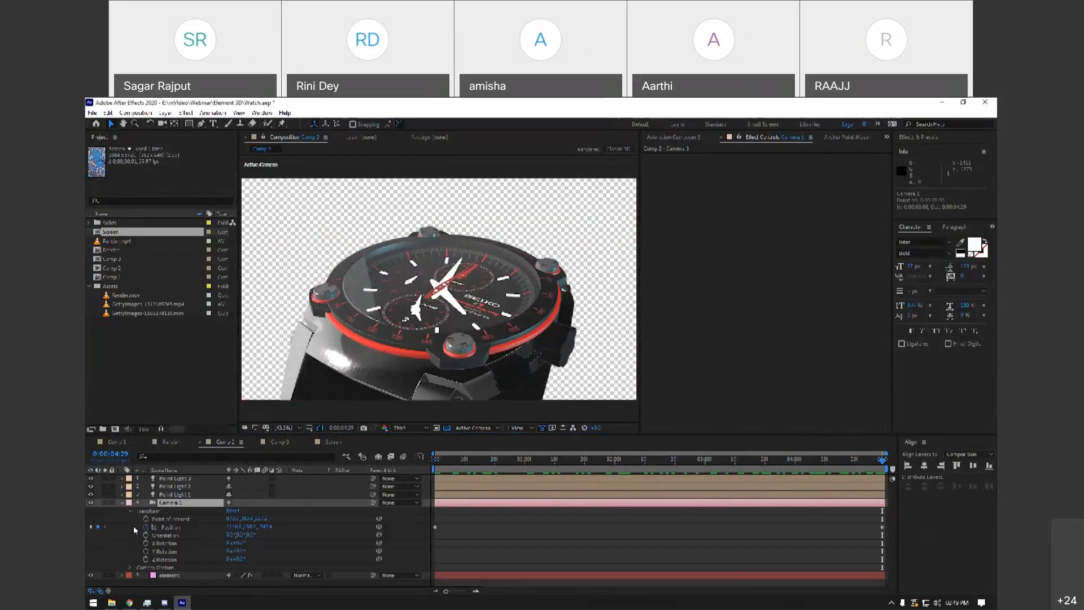
click(131, 511)
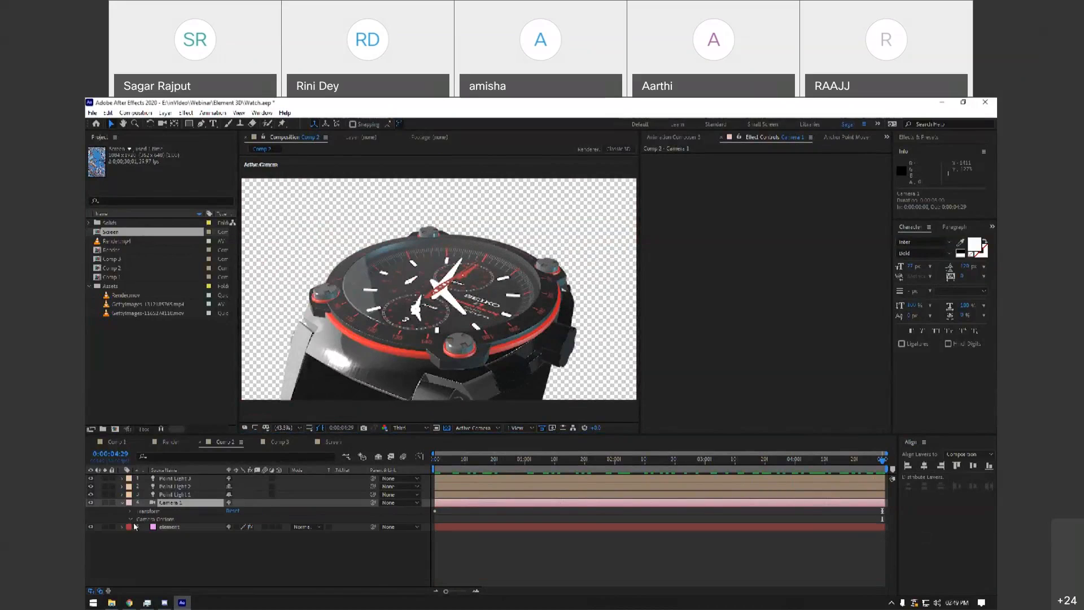
click(131, 519)
scroll(181, 541, down, 1)
click(230, 518)
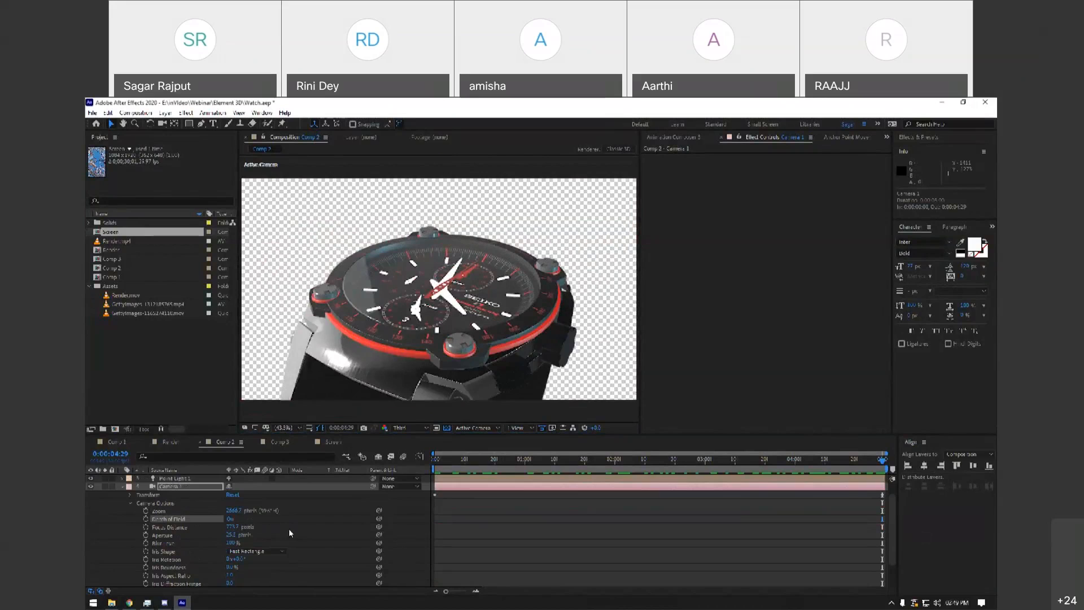
key(space)
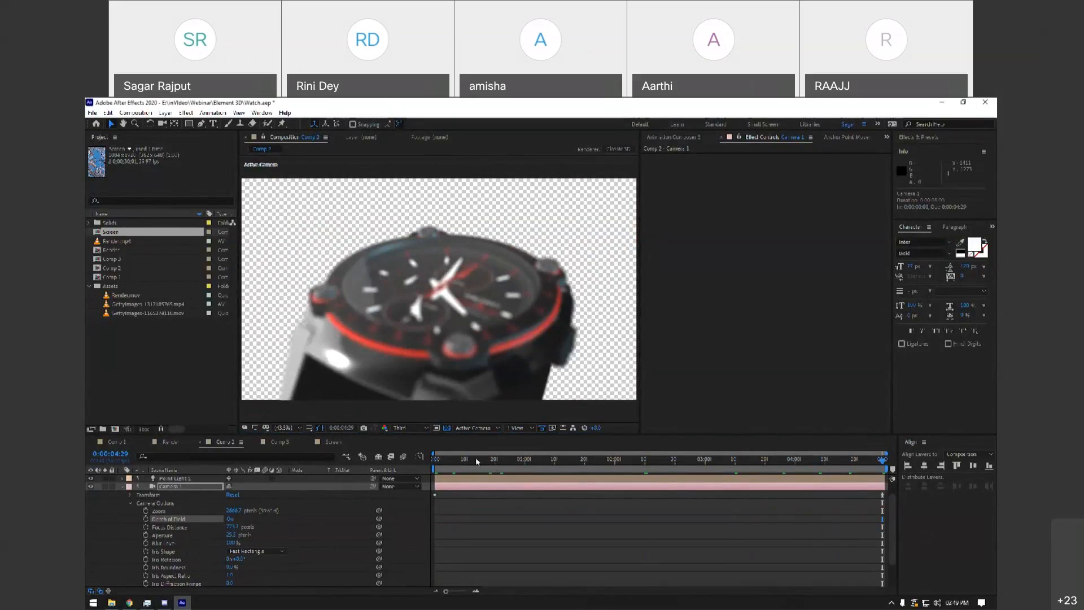
Show the scene from the Left view and reduce the camera's focus distance toward the watch.
click(487, 428)
click(410, 428)
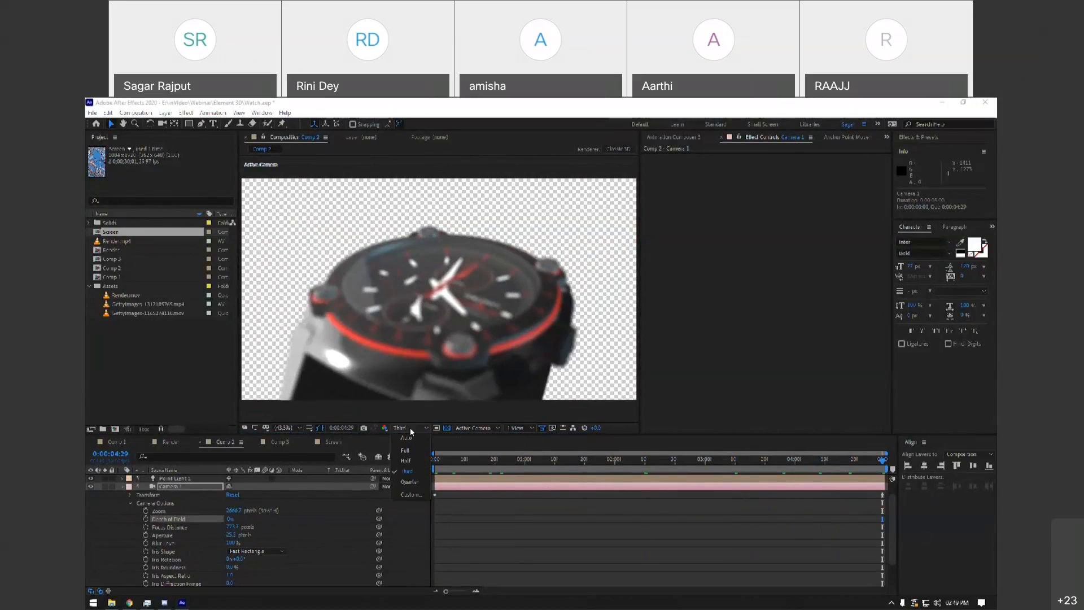
click(483, 429)
click(484, 472)
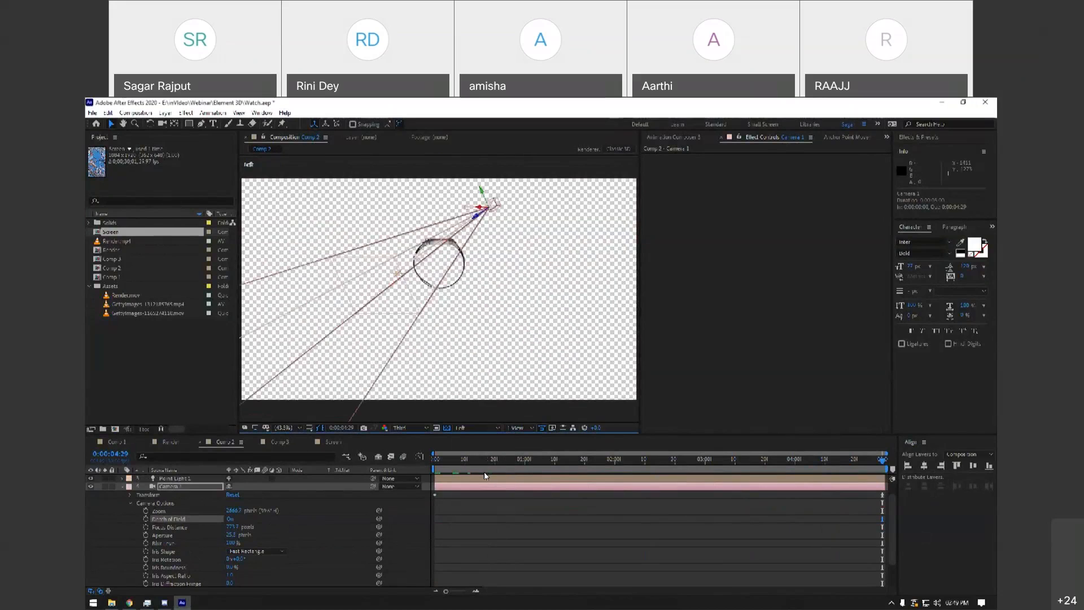
click(201, 527)
drag(110, 522, 227, 527)
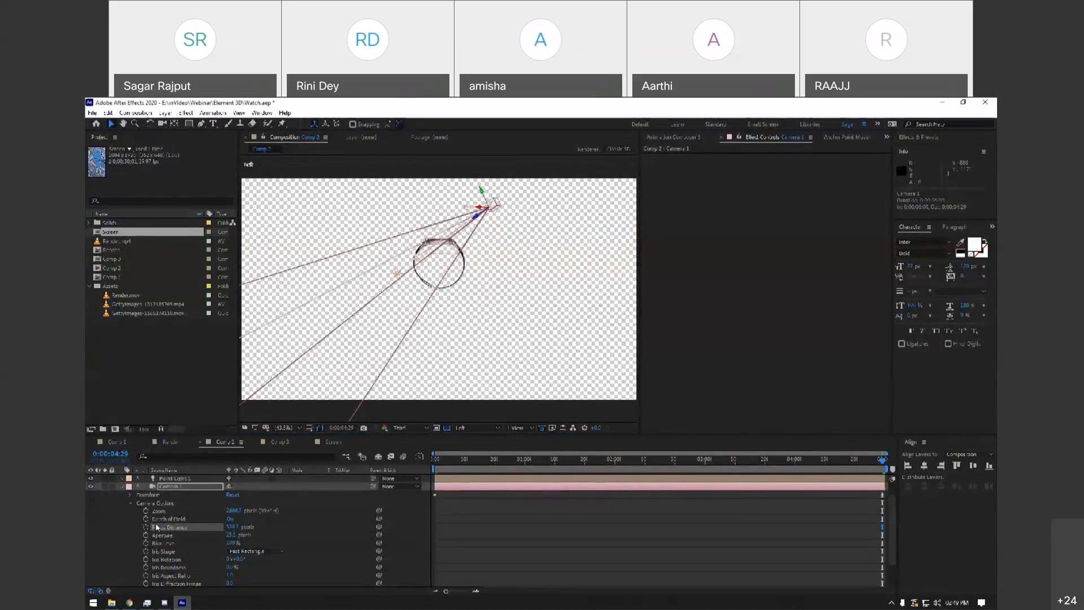
Show the Left and Active Camera views together, widen the composition area and fine-tune the camera's focus distance on the watch.
click(514, 428)
click(522, 448)
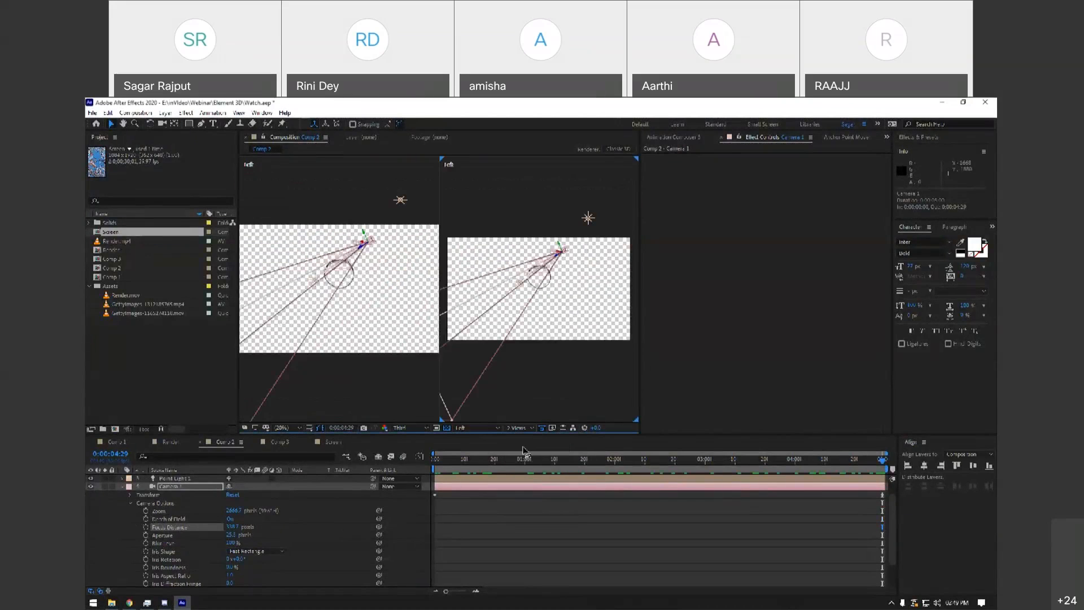
click(476, 427)
click(484, 447)
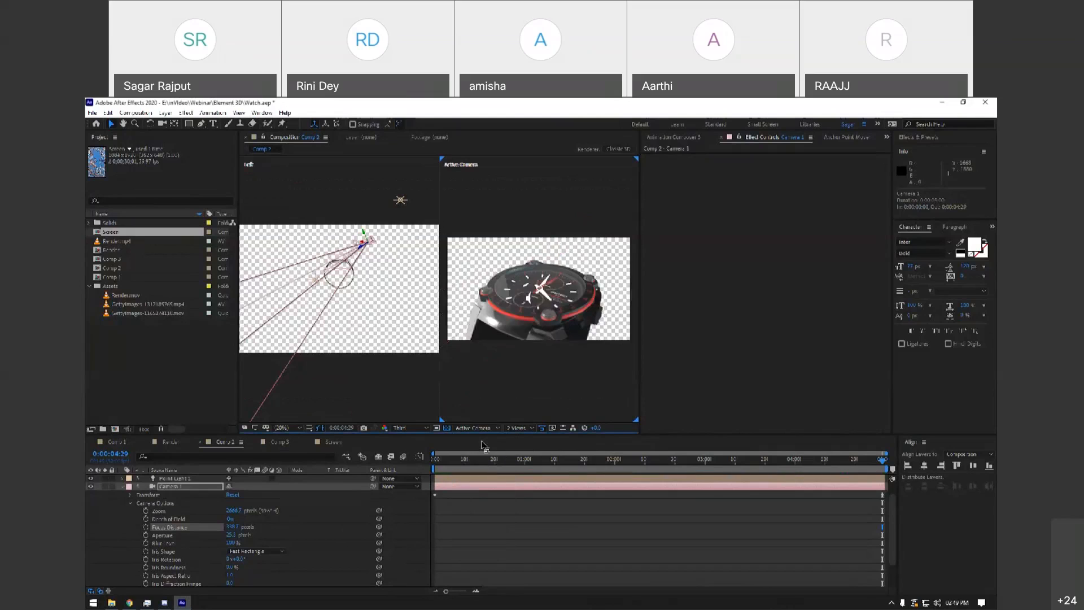
mouse_move(231, 528)
mouse_down()
mouse_move(180, 528)
mouse_move(236, 526)
mouse_up()
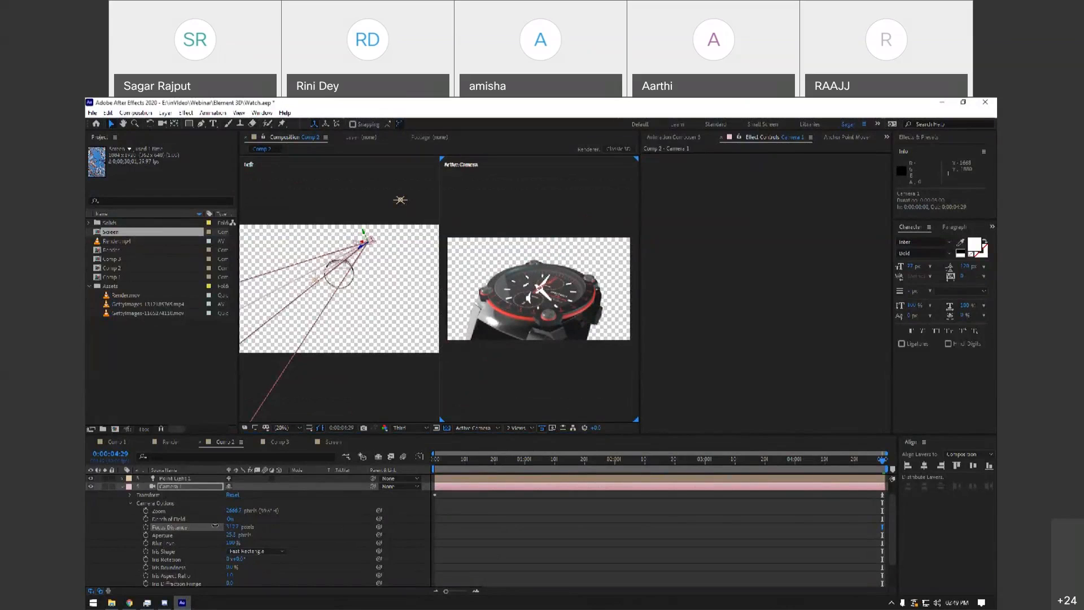
drag(641, 293, 730, 294)
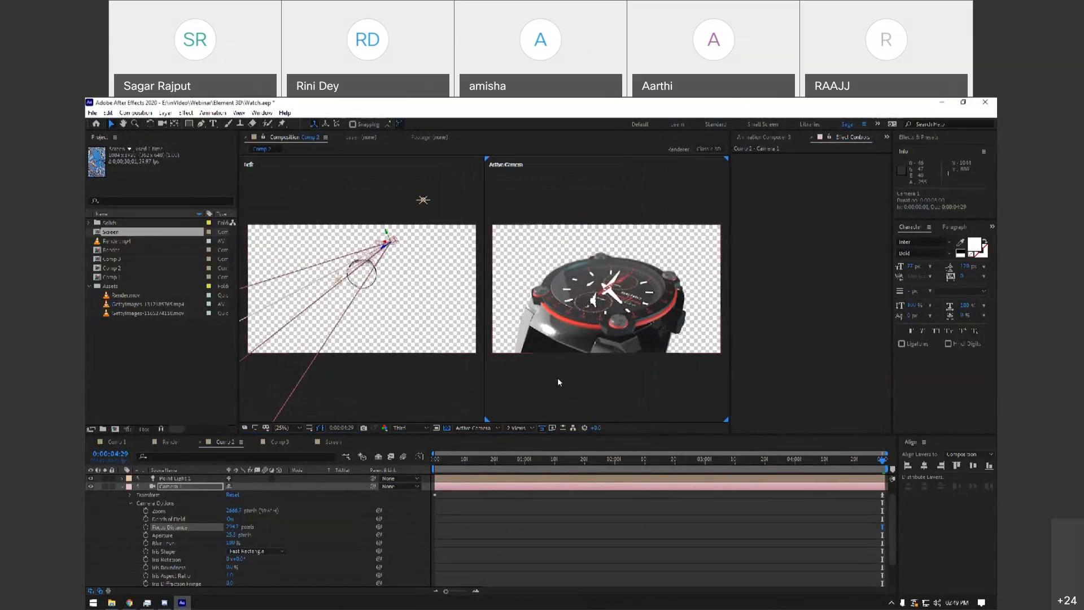
drag(241, 521, 219, 519)
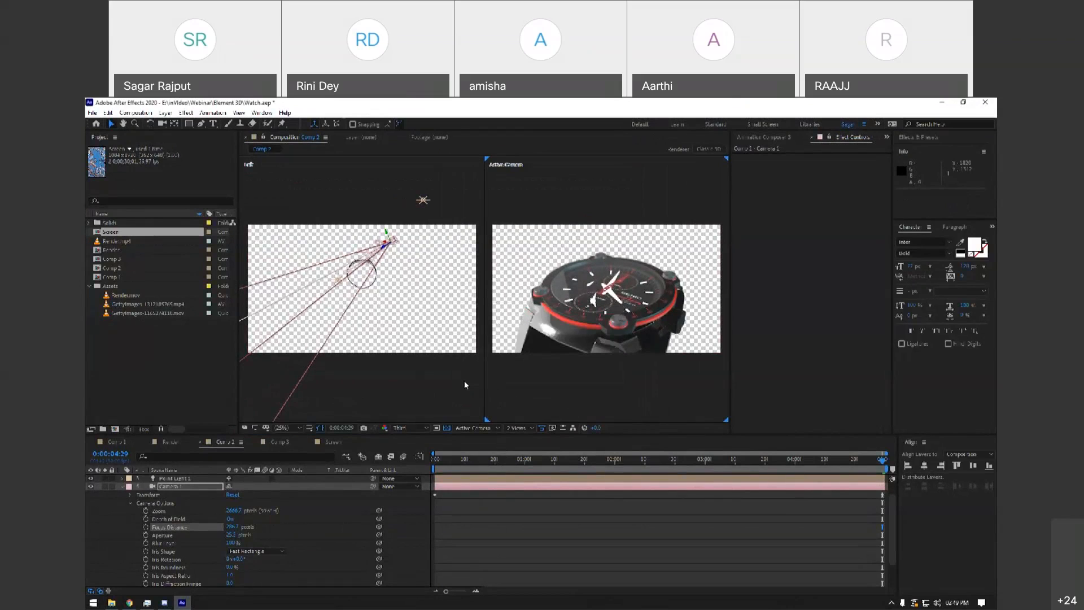
key(grave)
key(grave)
key(grave)
key(grave)
key(grave)
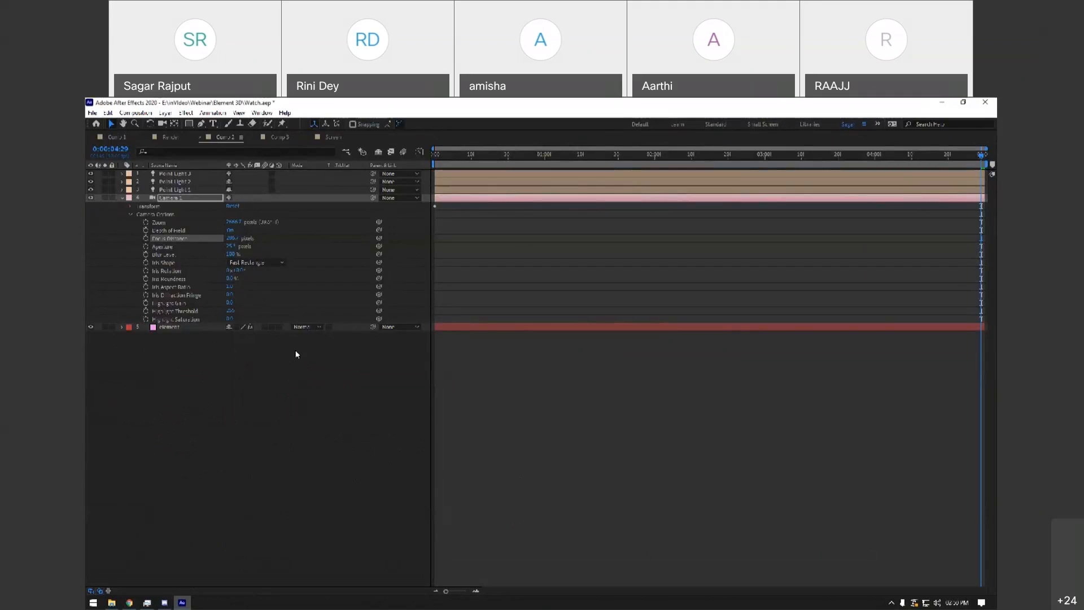
key(grave)
key(grave)
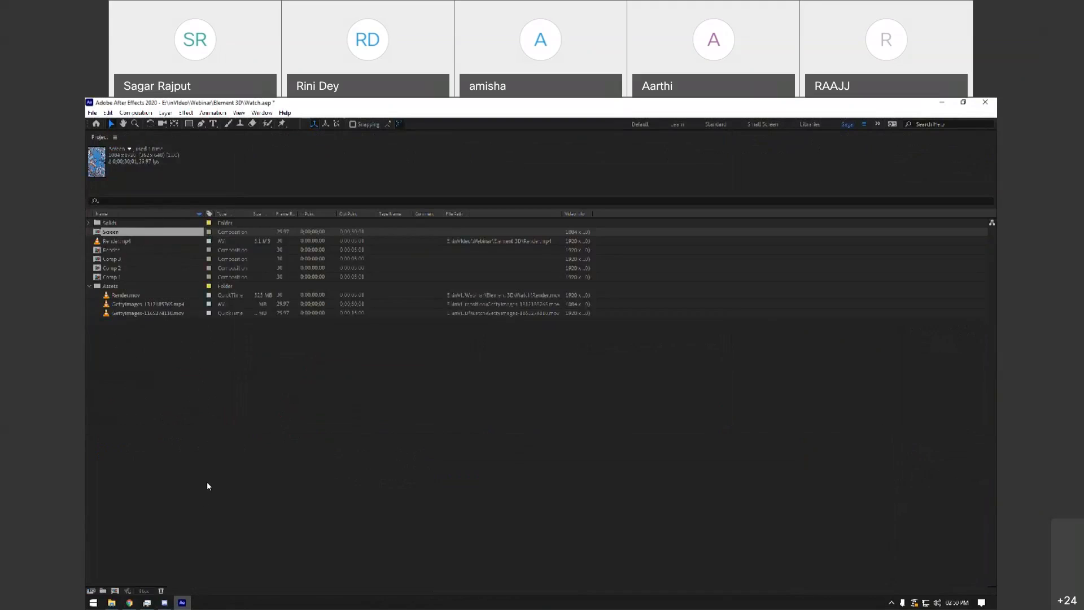
drag(256, 446, 140, 211)
drag(193, 364, 111, 200)
click(183, 286)
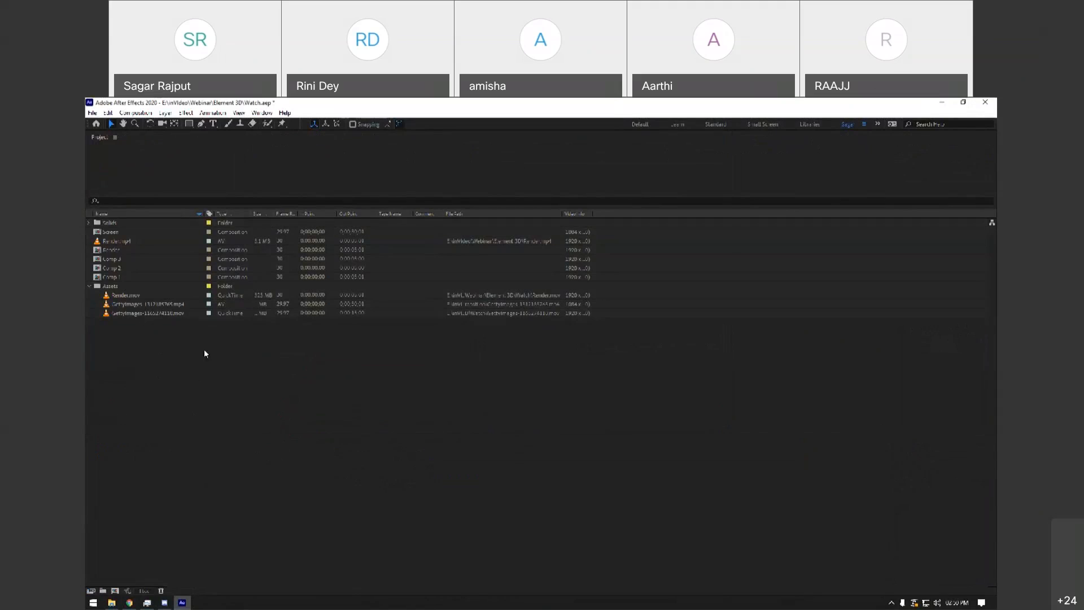
key(grave)
drag(150, 379, 128, 219)
click(165, 362)
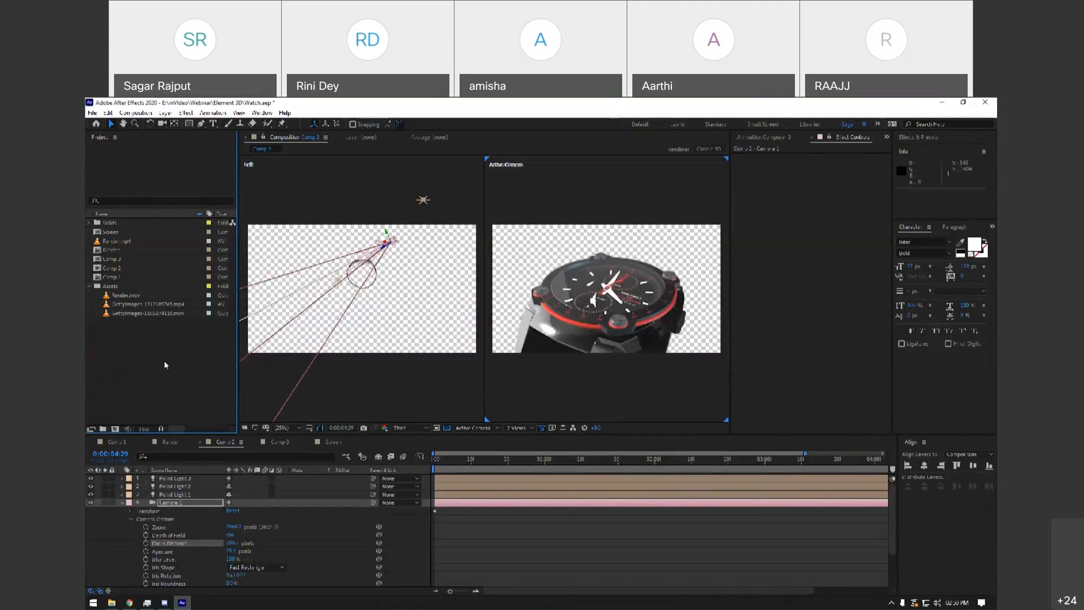
drag(156, 364, 115, 185)
click(157, 367)
key(ctrl+a)
click(161, 370)
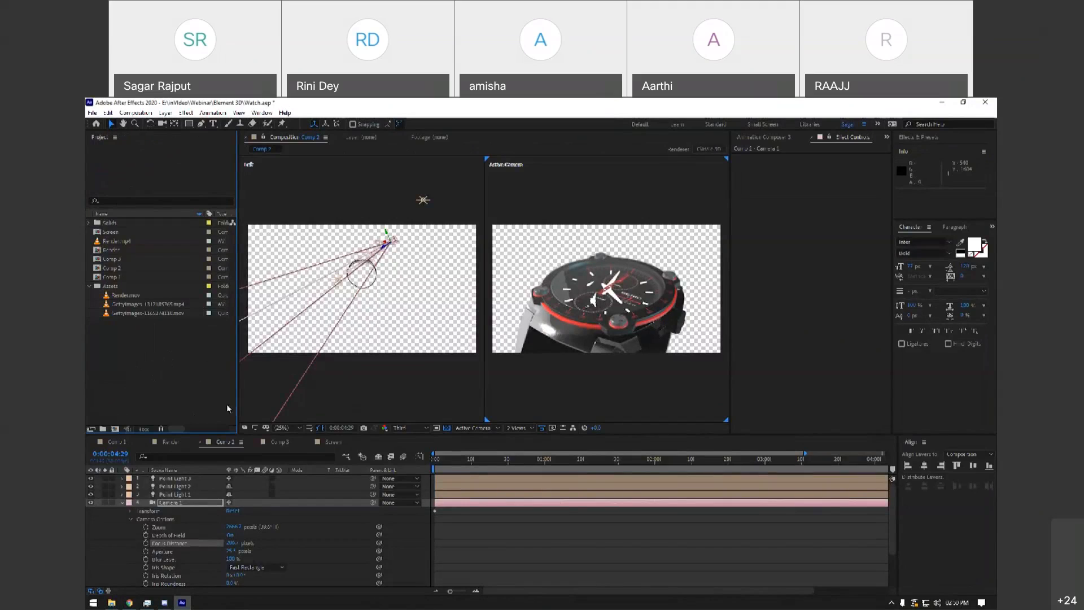
key(space)
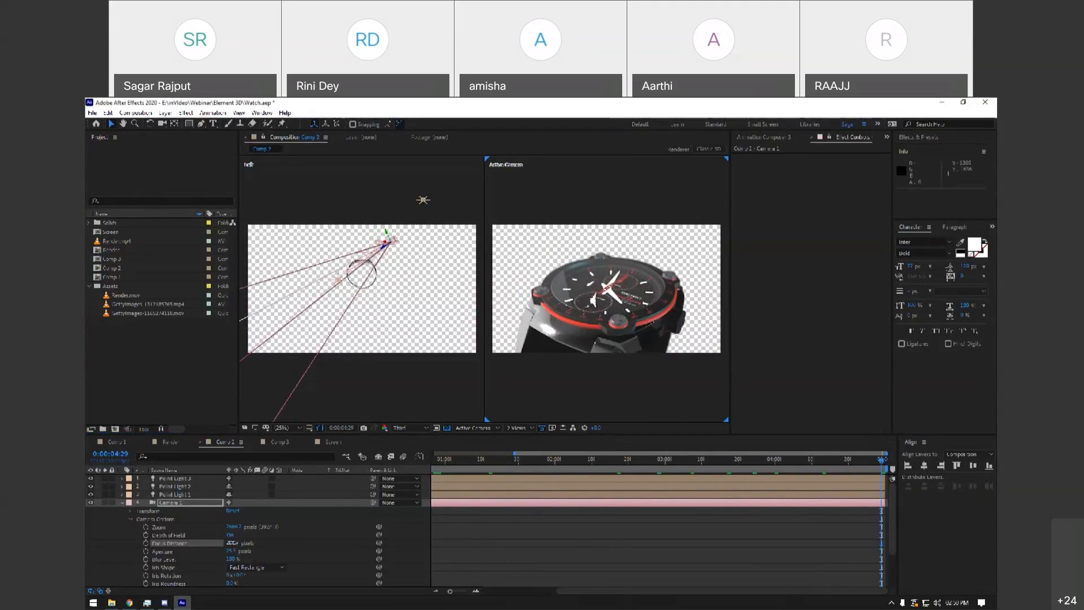
Adjust the camera's focus distance while trying blur levels of 50% and 80%.
drag(230, 544, 252, 543)
text(50)
key(Return)
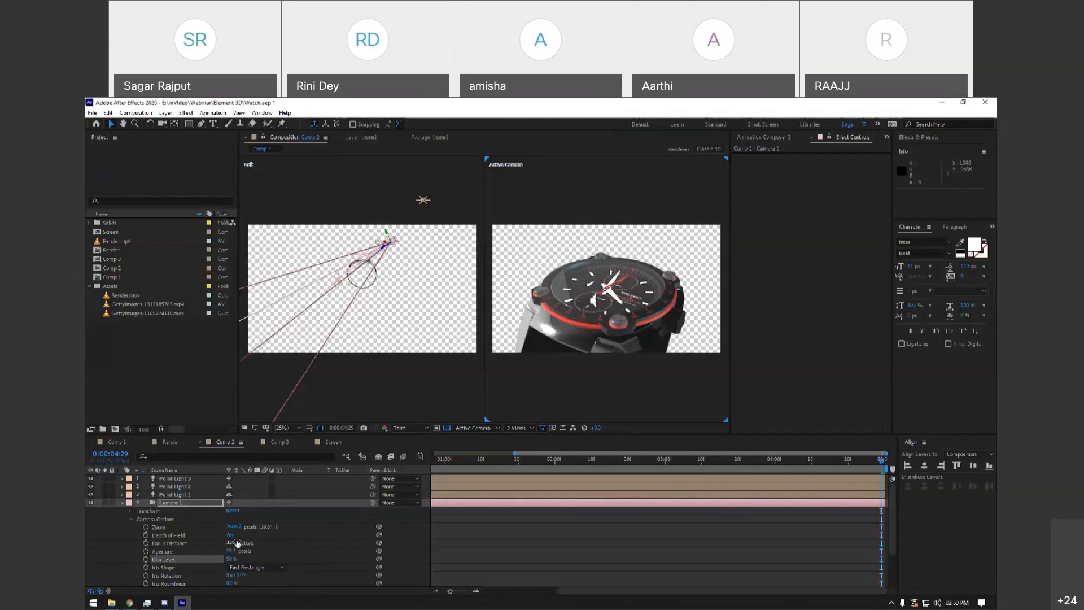
mouse_move(233, 545)
mouse_down()
mouse_move(263, 544)
mouse_move(233, 544)
mouse_up()
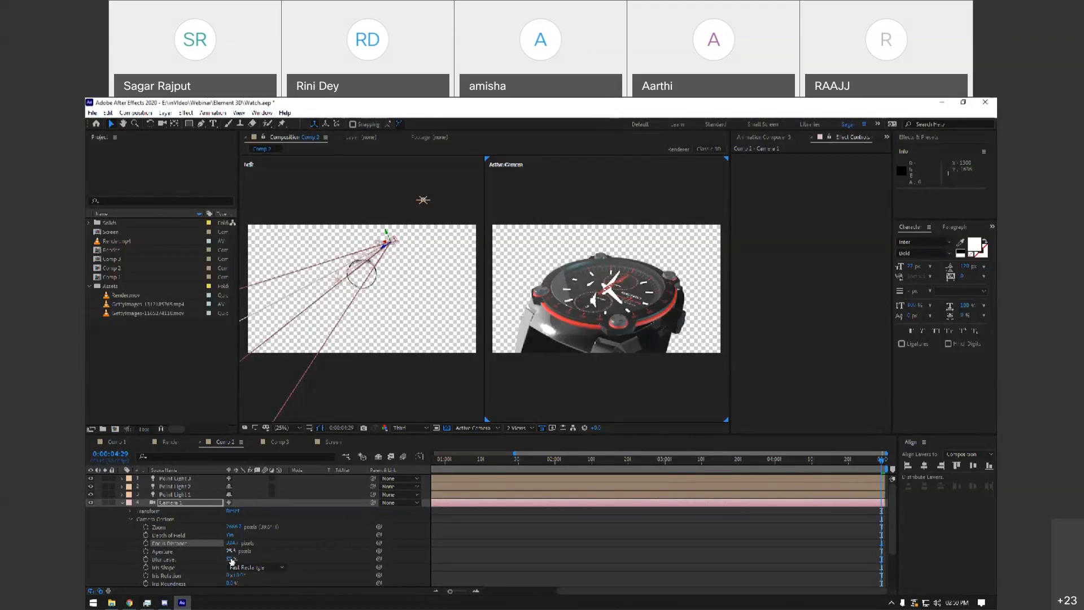
click(236, 560)
text(80)
key(Return)
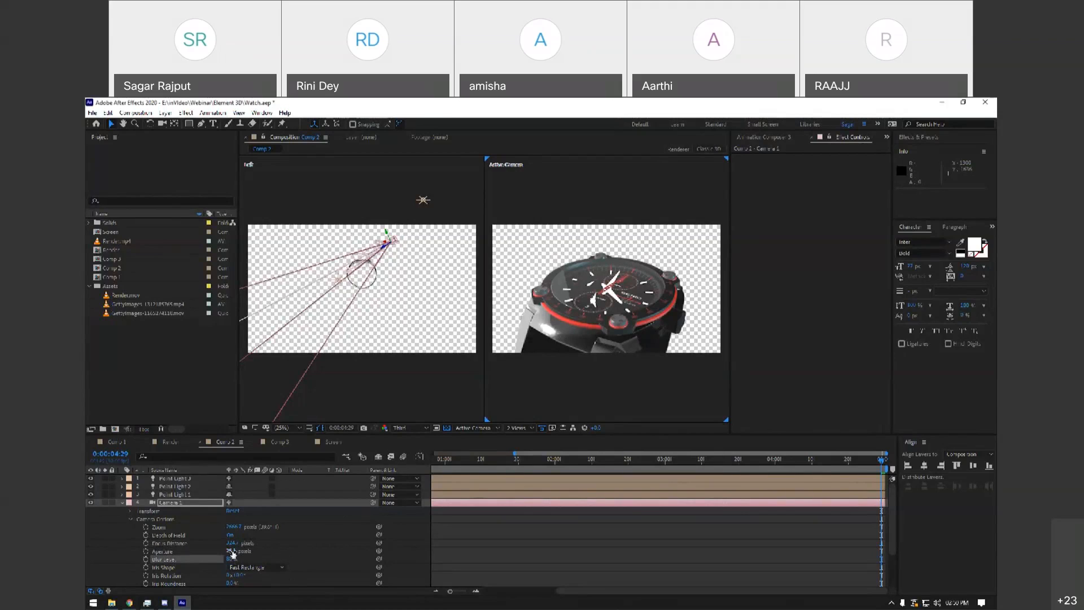
Set the camera's aperture to 80 pixels and readjust its focus distance and blur level.
drag(232, 551, 249, 550)
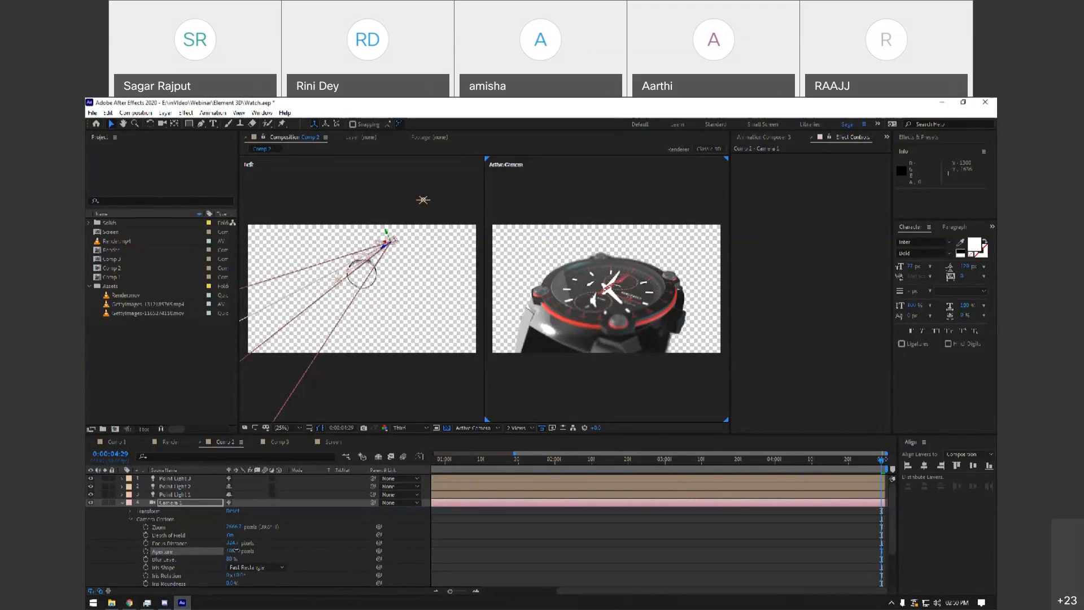
mouse_move(232, 543)
mouse_down()
mouse_move(259, 540)
mouse_move(221, 541)
mouse_up()
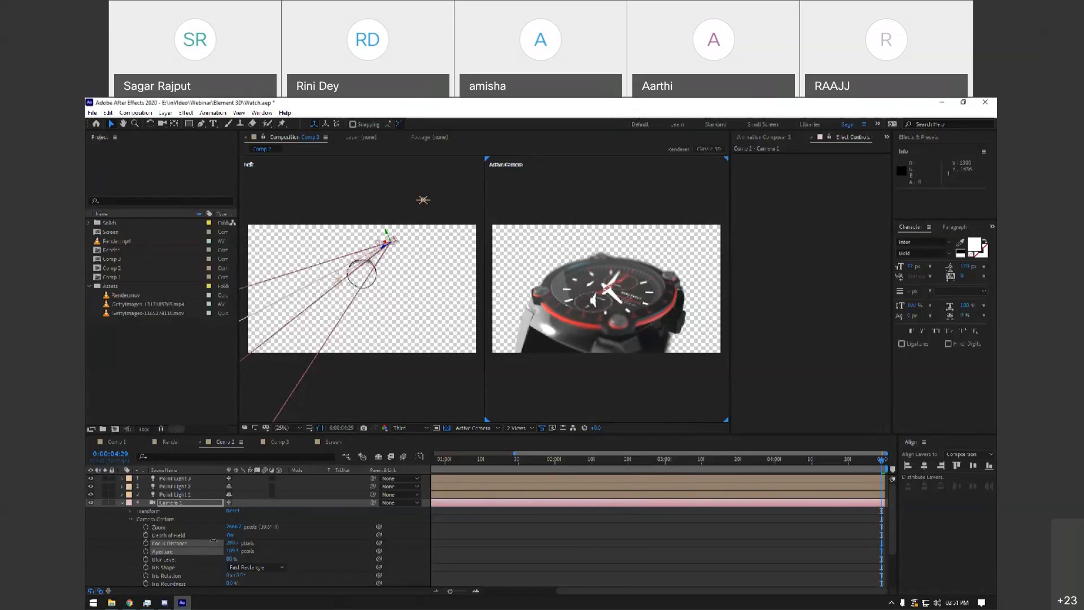
click(232, 551)
text(80)
key(Return)
mouse_move(233, 543)
mouse_down()
mouse_move(221, 542)
mouse_move(243, 543)
mouse_up()
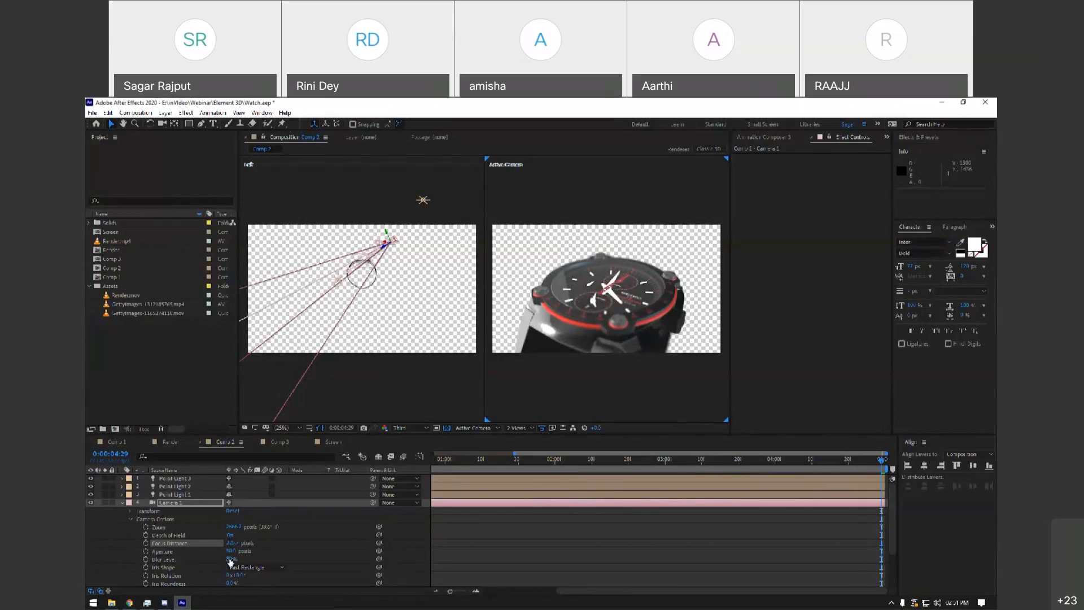
key(Return)
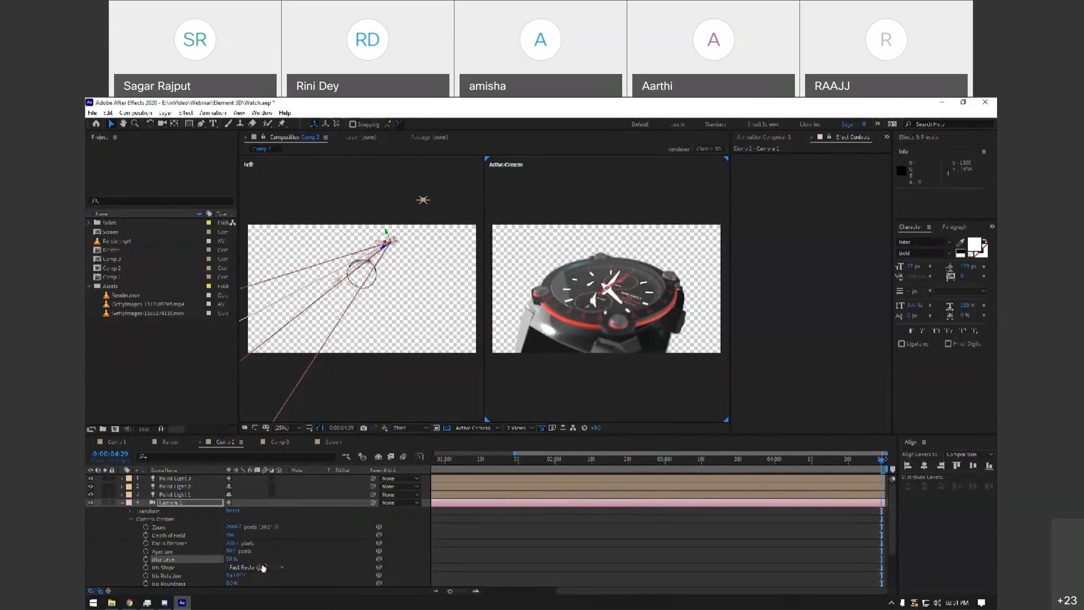
Save the project and show only the Active Camera view, fitted to a slightly narrower composition area.
click(306, 554)
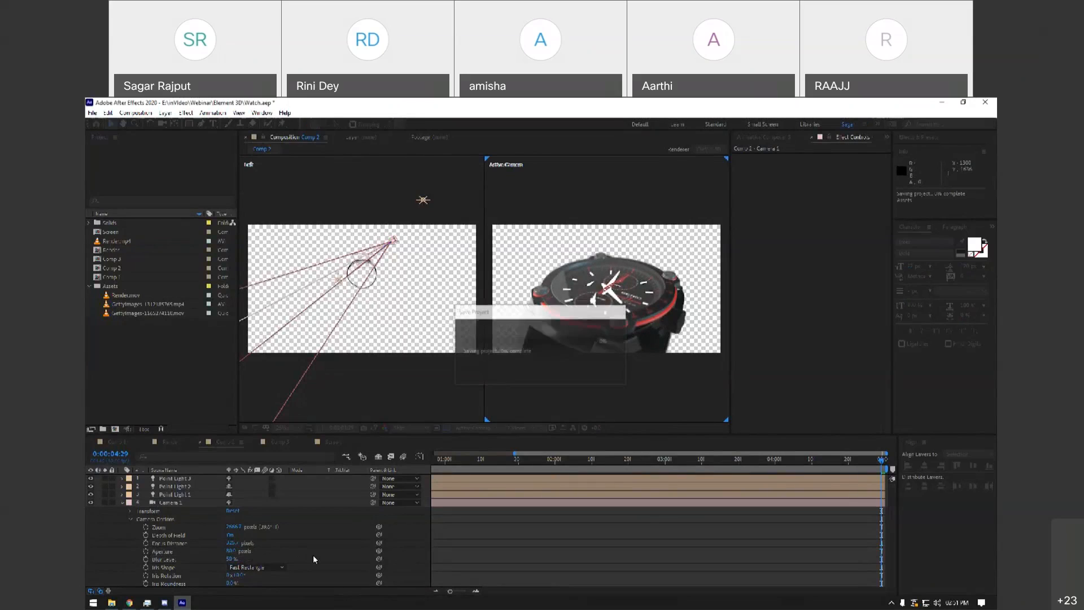
click(122, 502)
click(500, 428)
click(516, 429)
click(520, 439)
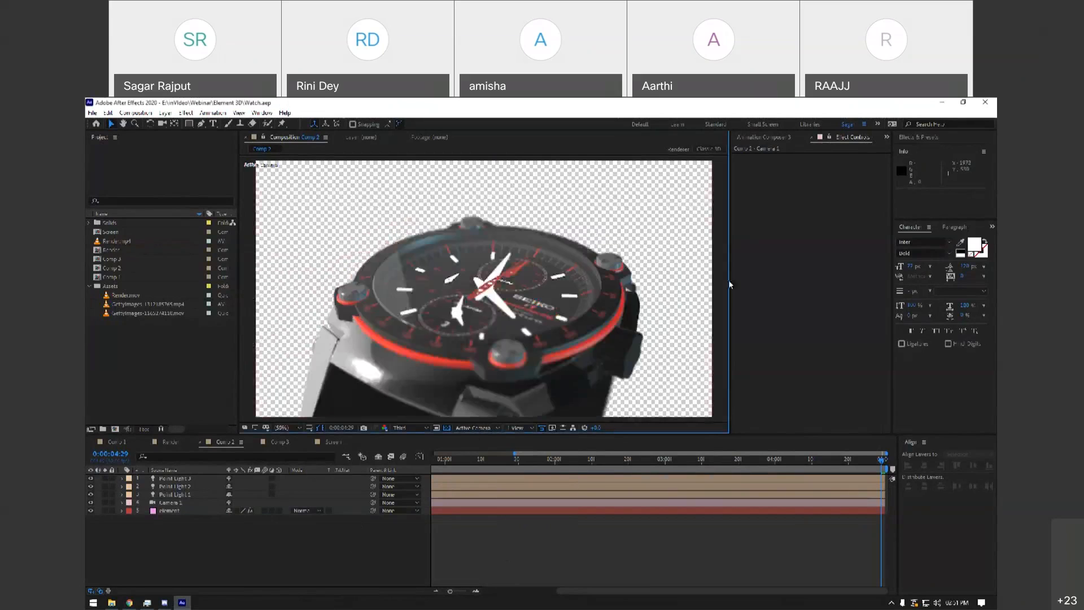
drag(728, 289, 681, 289)
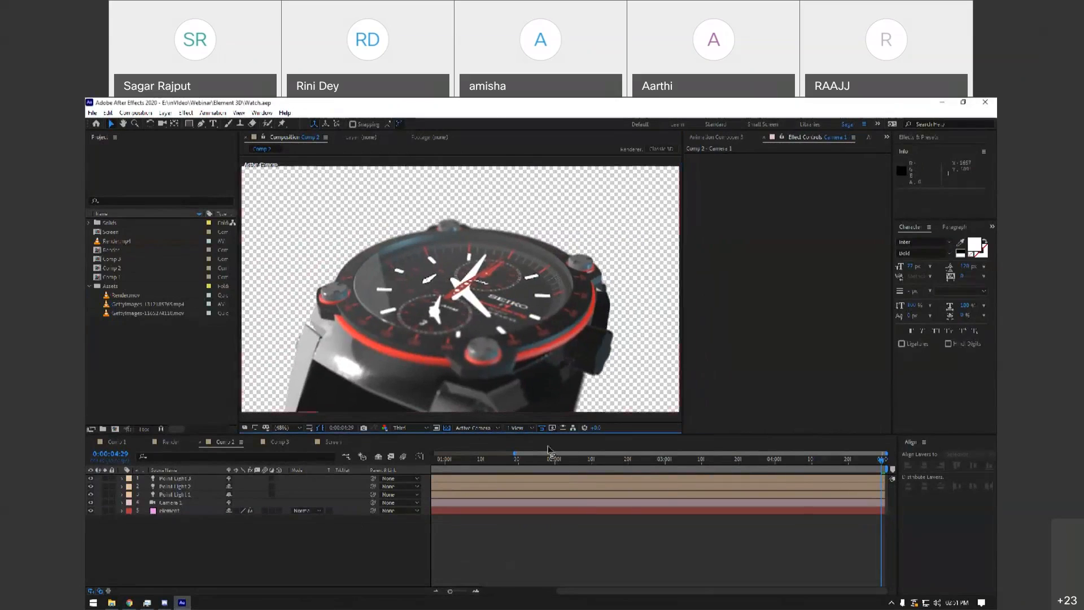
Play and scrub the watch camera animation from the first frame to the last.
drag(444, 464, 386, 574)
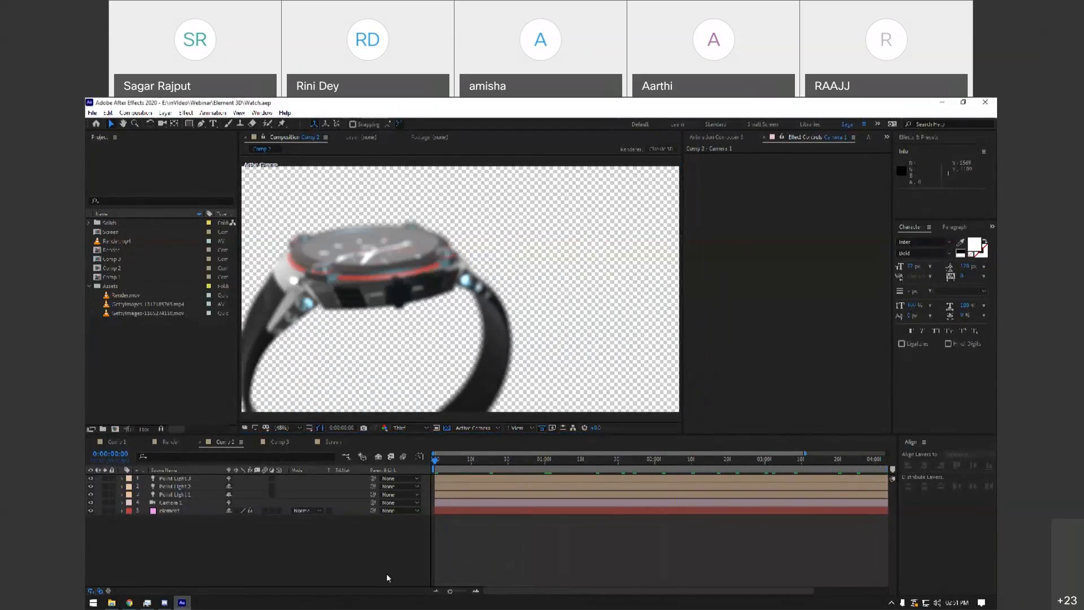
key(space)
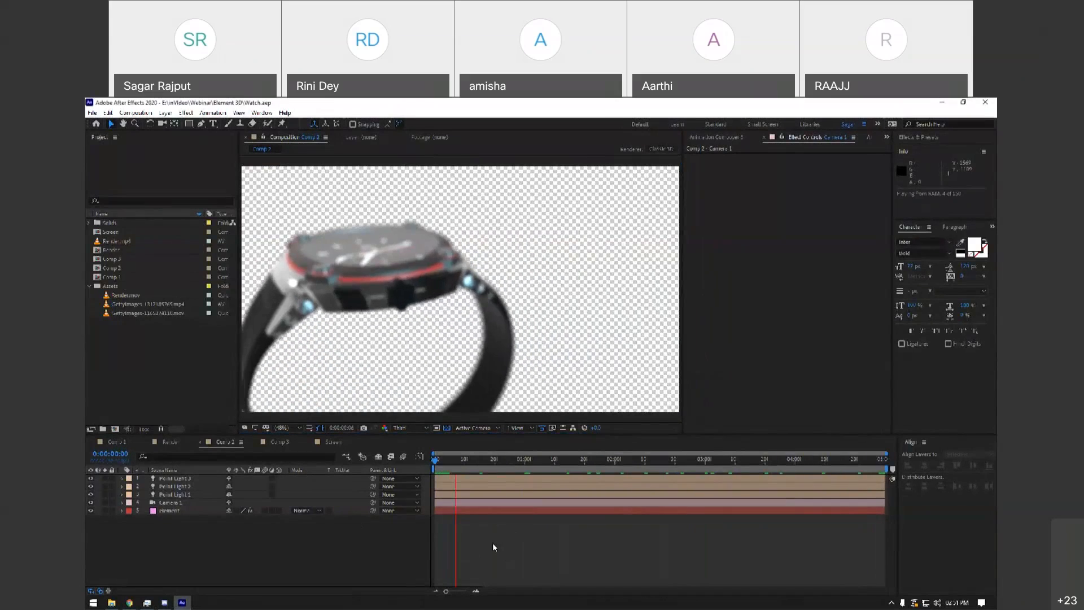
drag(455, 464, 934, 466)
drag(470, 462, 882, 463)
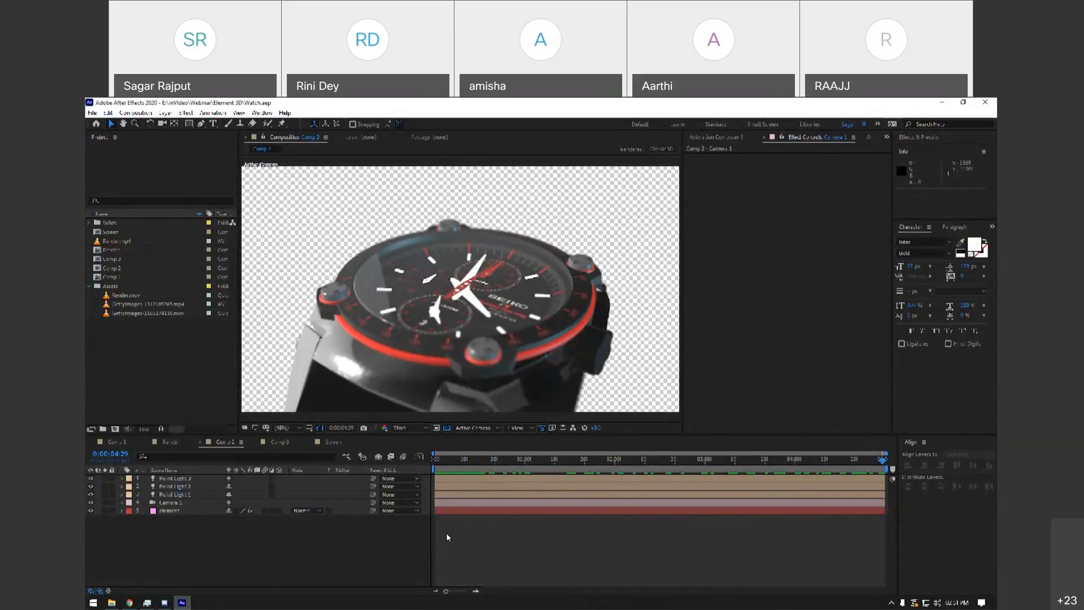
key(space)
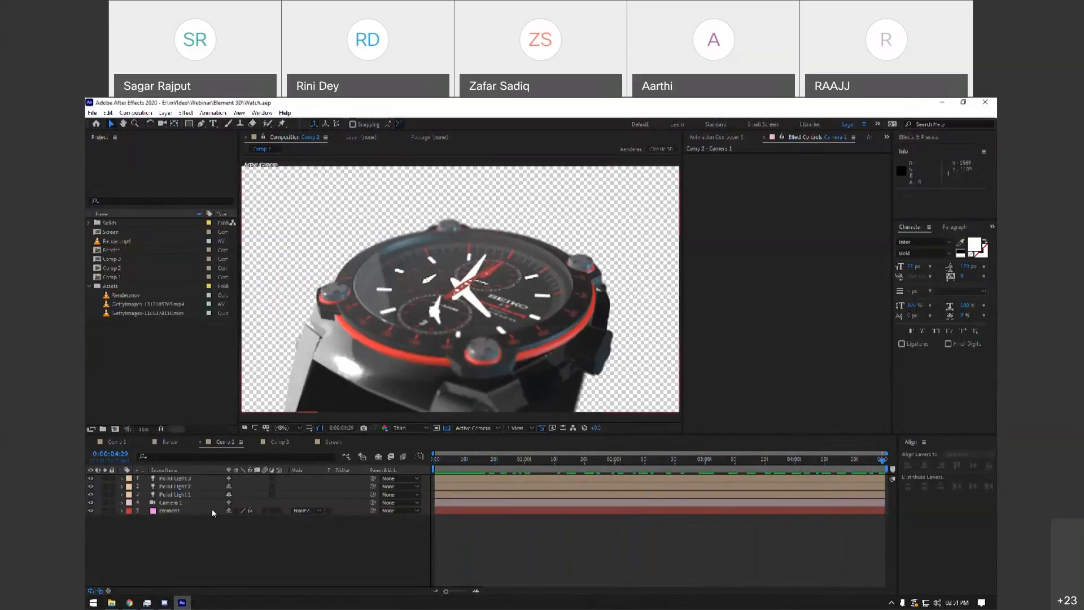
Orbit Camera 1 at the last frame for a higher view onto the watch face and scrub through the animation.
click(169, 501)
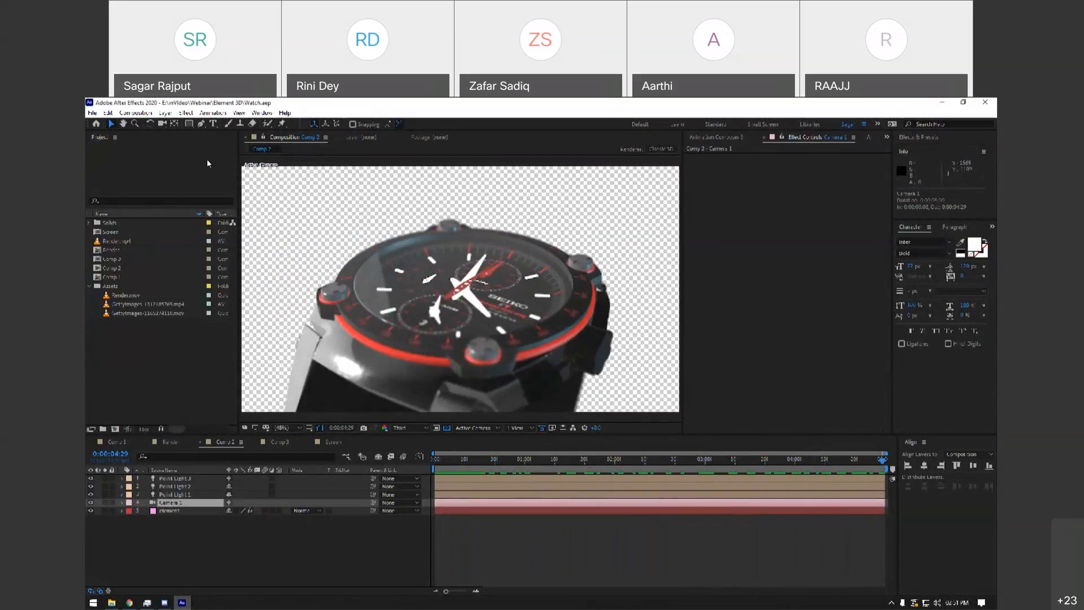
click(469, 289)
click(166, 502)
click(162, 124)
drag(405, 377, 473, 288)
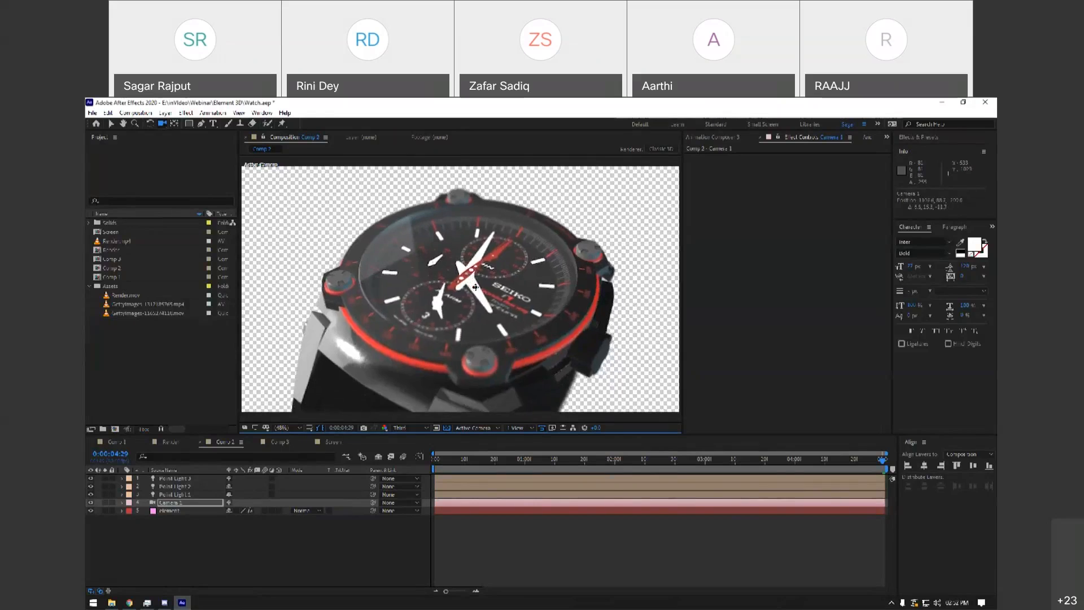
click(801, 458)
key(Home)
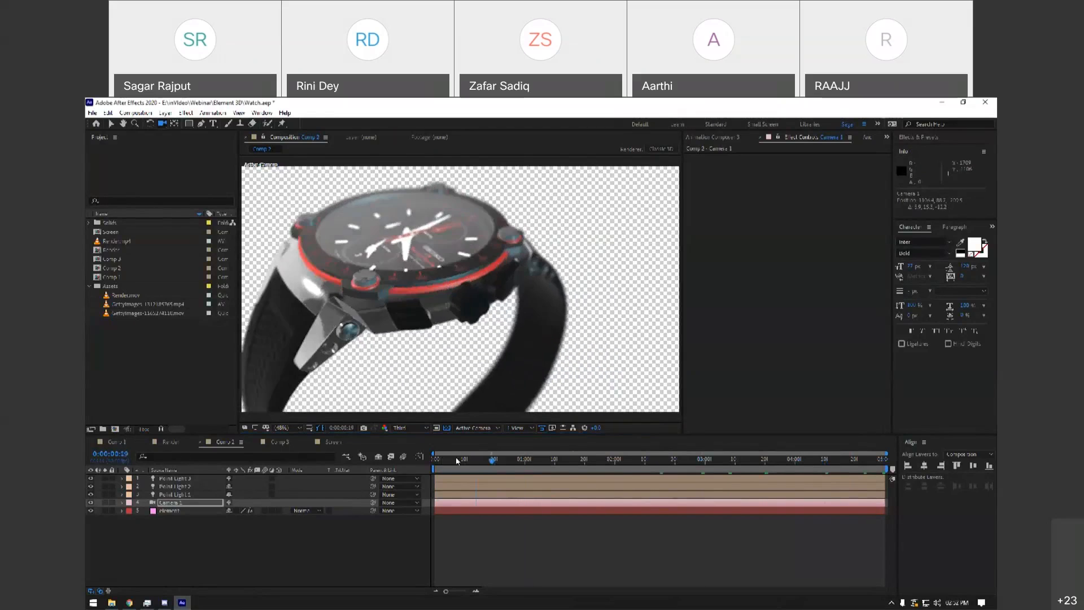
drag(471, 465, 910, 483)
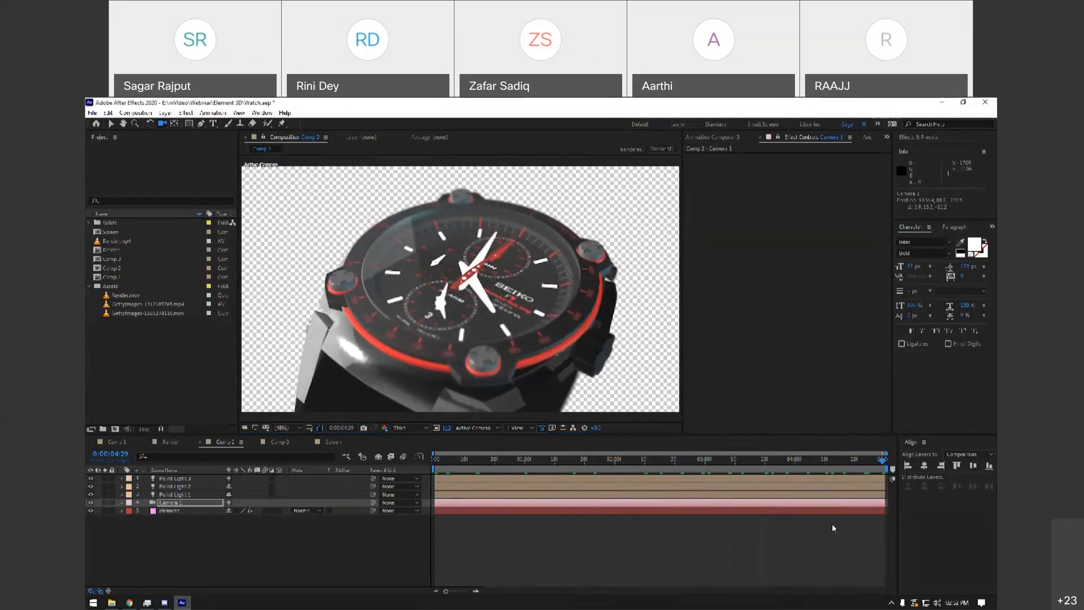
Ease the camera's last position keyframe, adjust its curve in the Graph Editor, preview the move and save the project.
key(p)
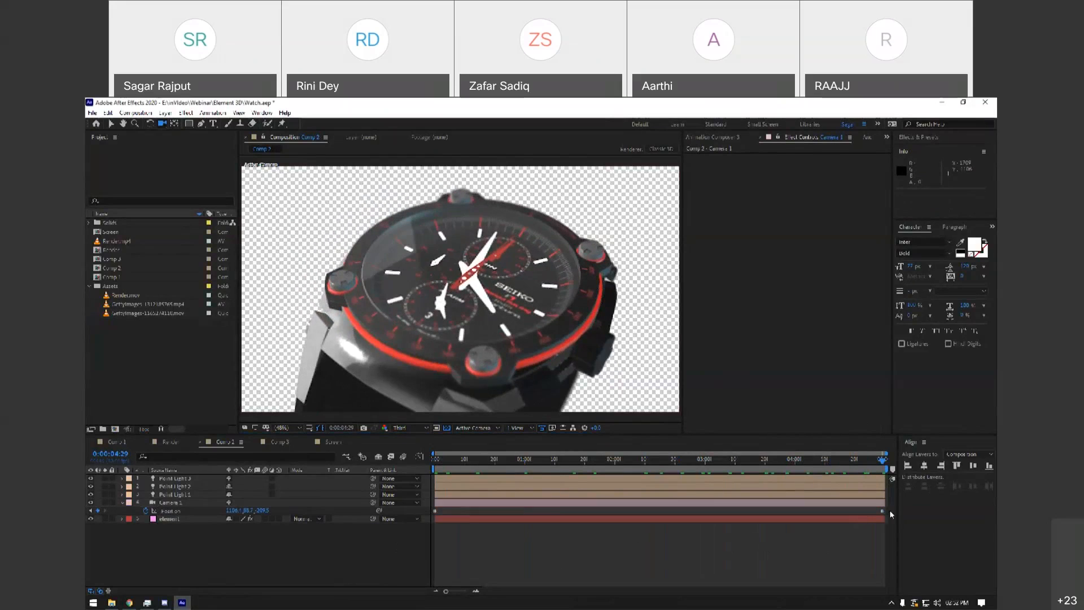
click(866, 512)
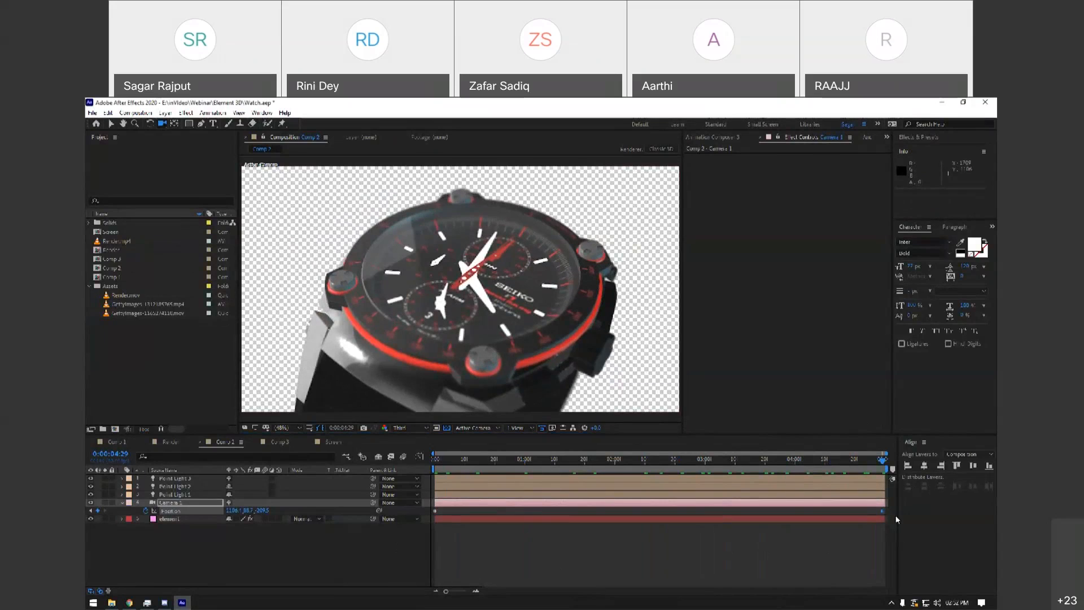
click(419, 457)
drag(806, 566, 802, 566)
click(420, 457)
key(space)
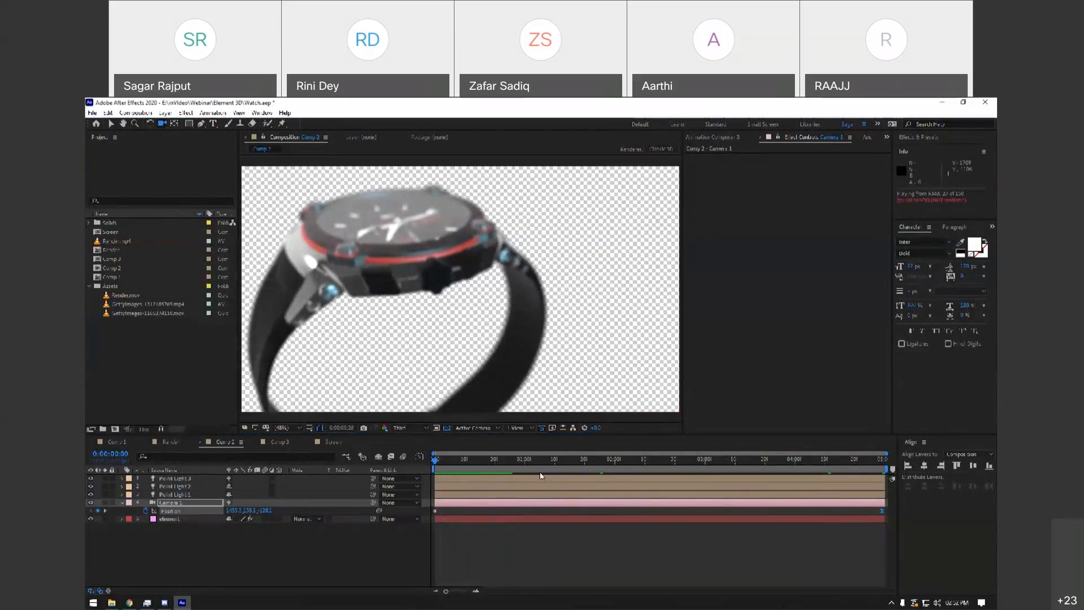
drag(541, 463, 957, 479)
key(ctrl+s)
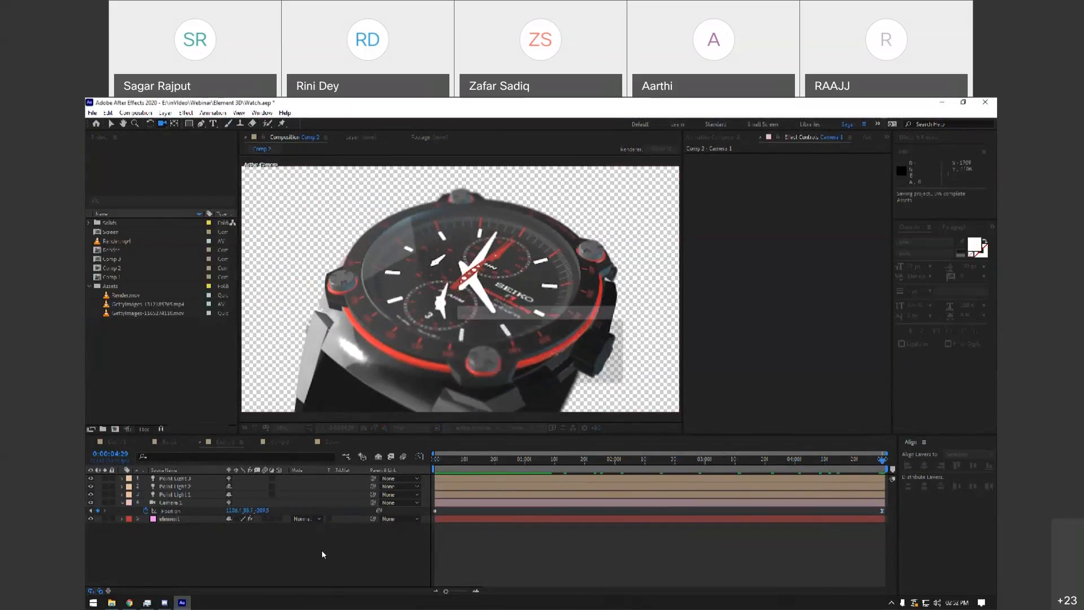
Create a solid layer named Background and place it beneath the element layer.
right_click(326, 555)
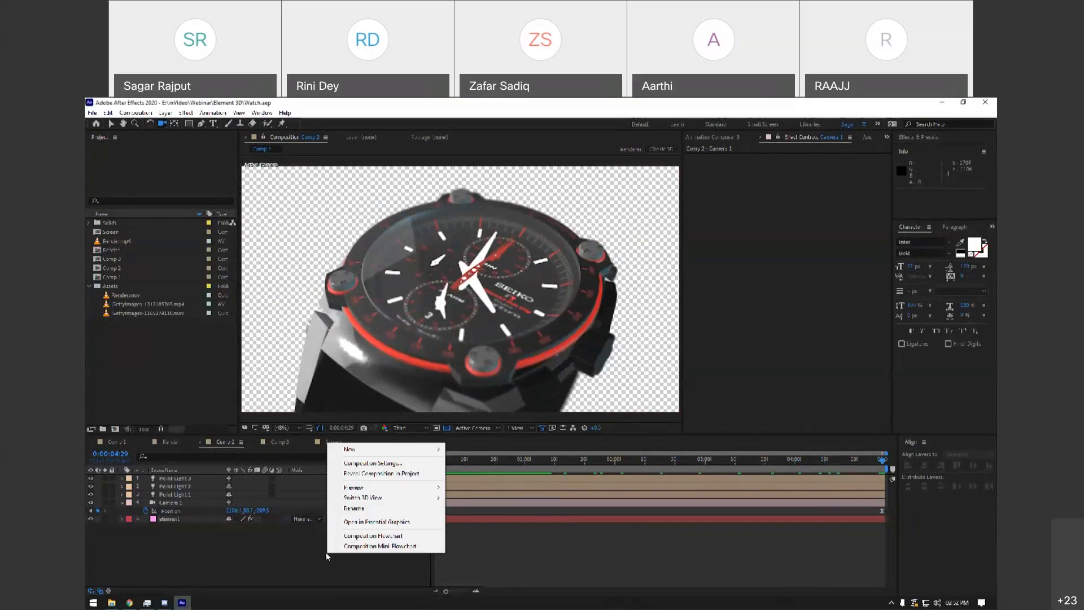
mouse_move(396, 449)
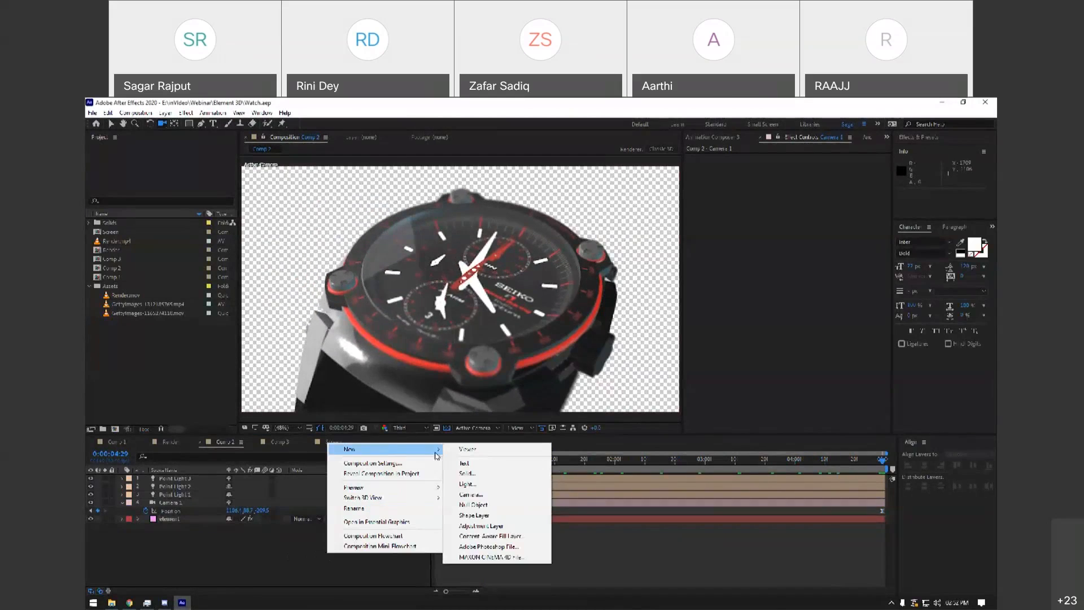
click(499, 477)
text(Background)
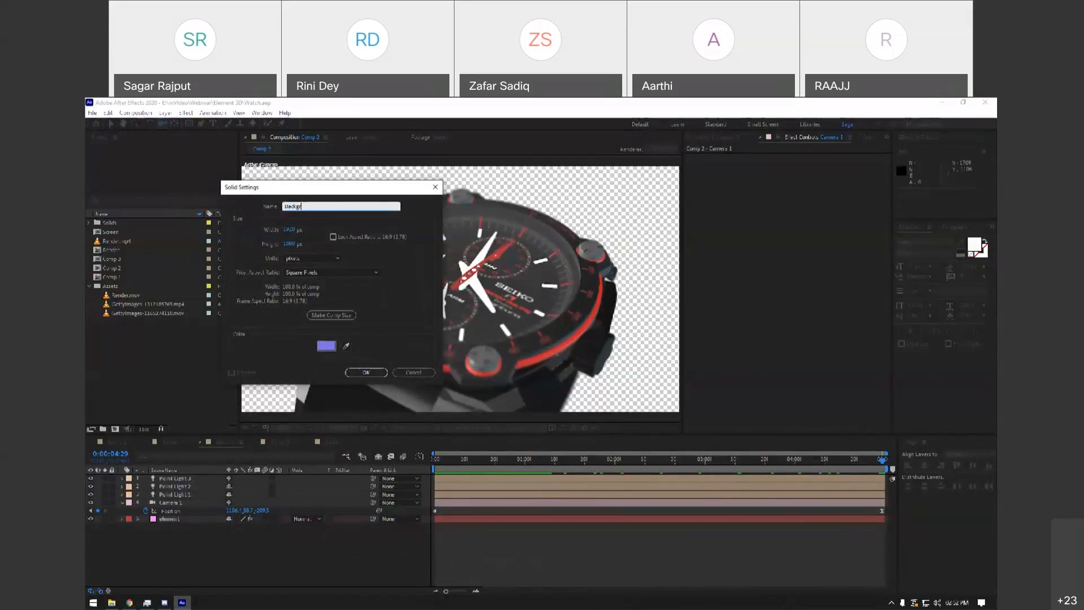
key(Return)
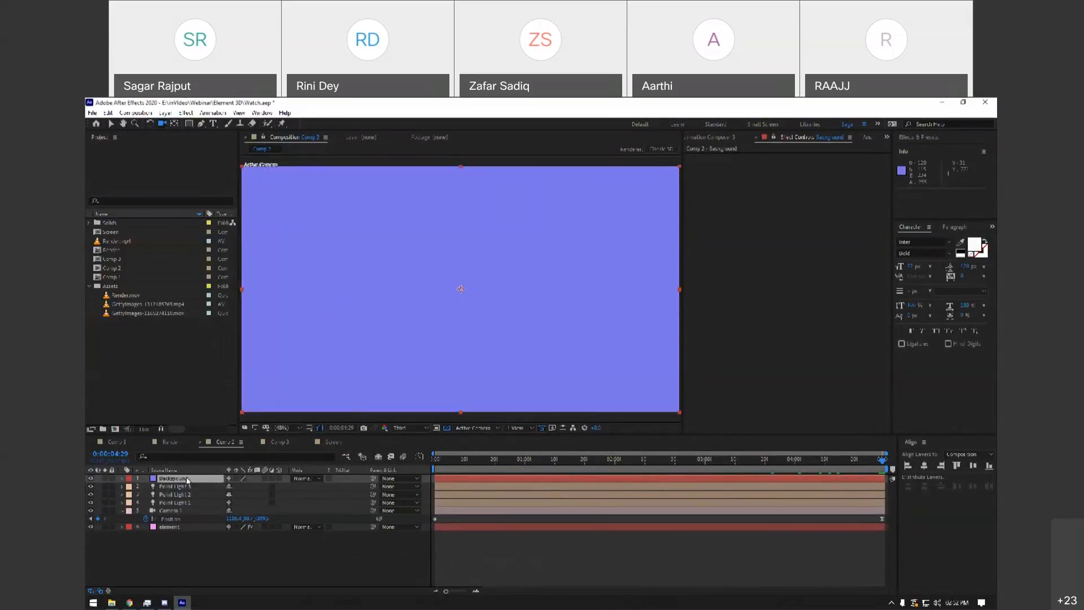
drag(186, 480, 206, 550)
click(171, 520)
click(91, 519)
click(90, 518)
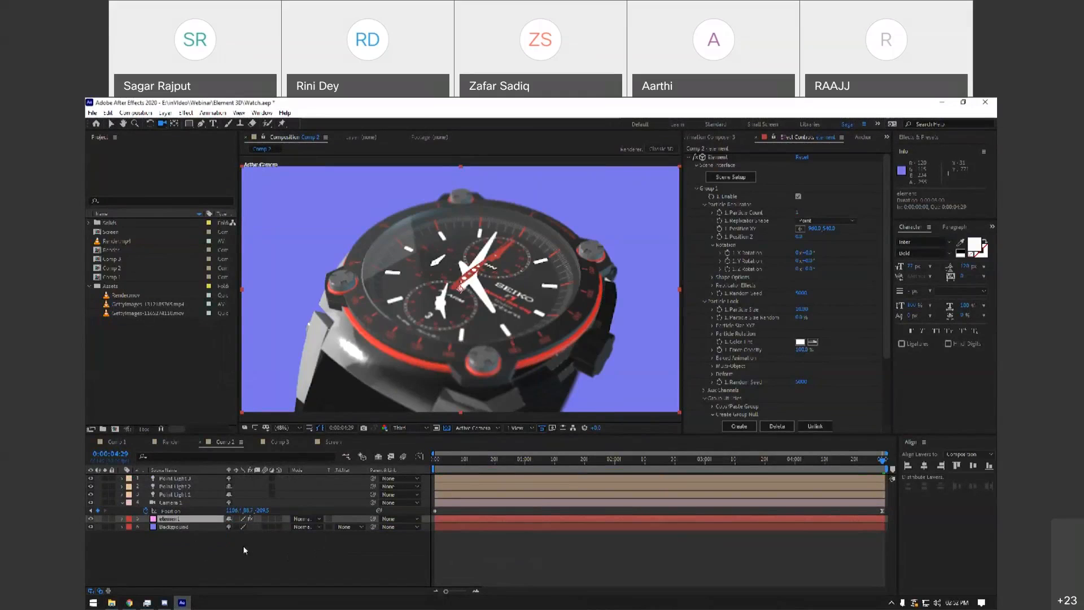
Apply the Gradient Ramp effect to the Background layer.
click(178, 548)
click(169, 502)
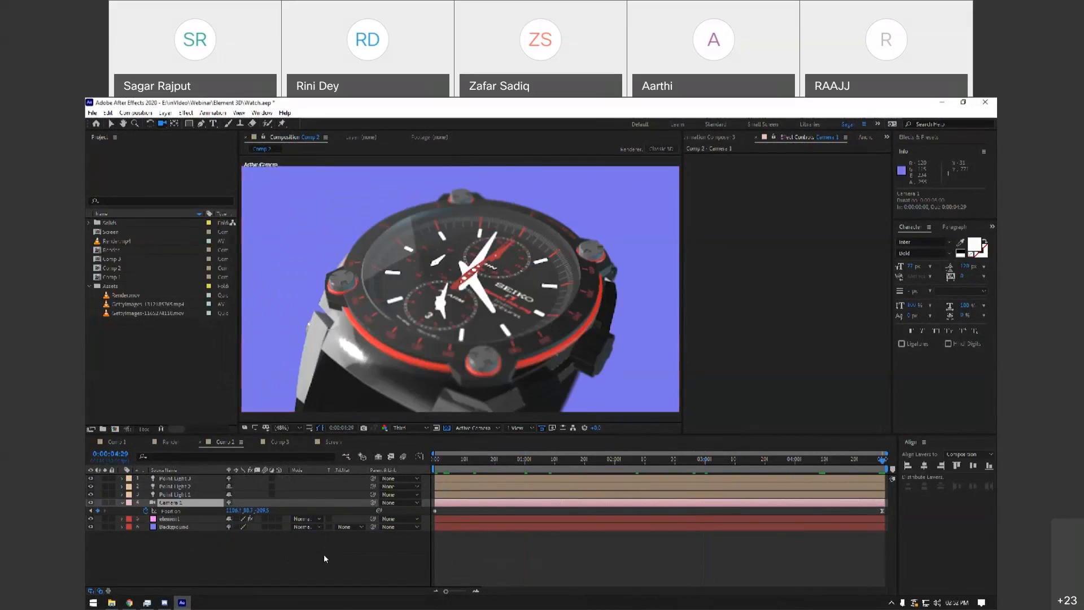
click(324, 558)
click(175, 519)
click(182, 526)
key(ctrl+space)
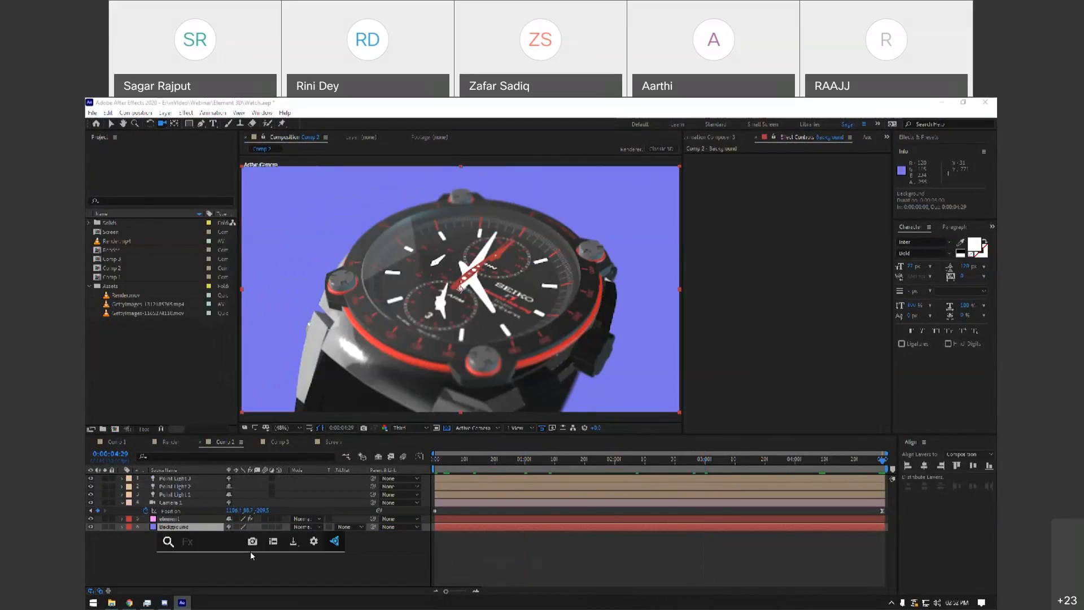
text(grad)
key(Down)
key(Return)
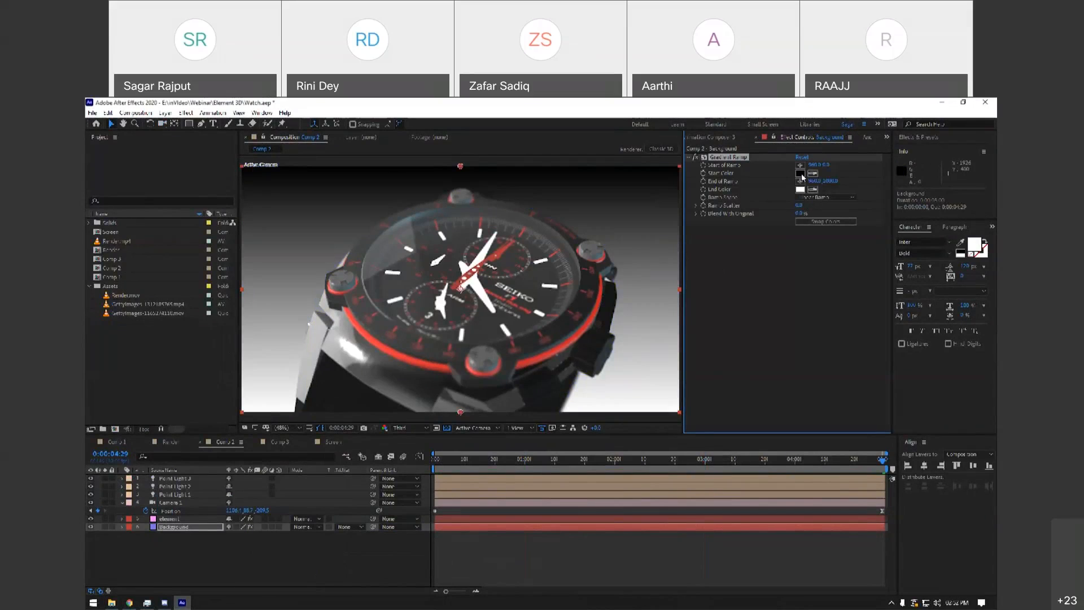
Set the Gradient Ramp's start color to light blue (73DCFF).
click(800, 175)
click(599, 399)
mouse_move(515, 356)
mouse_down()
mouse_move(506, 352)
mouse_move(533, 351)
mouse_up()
click(600, 407)
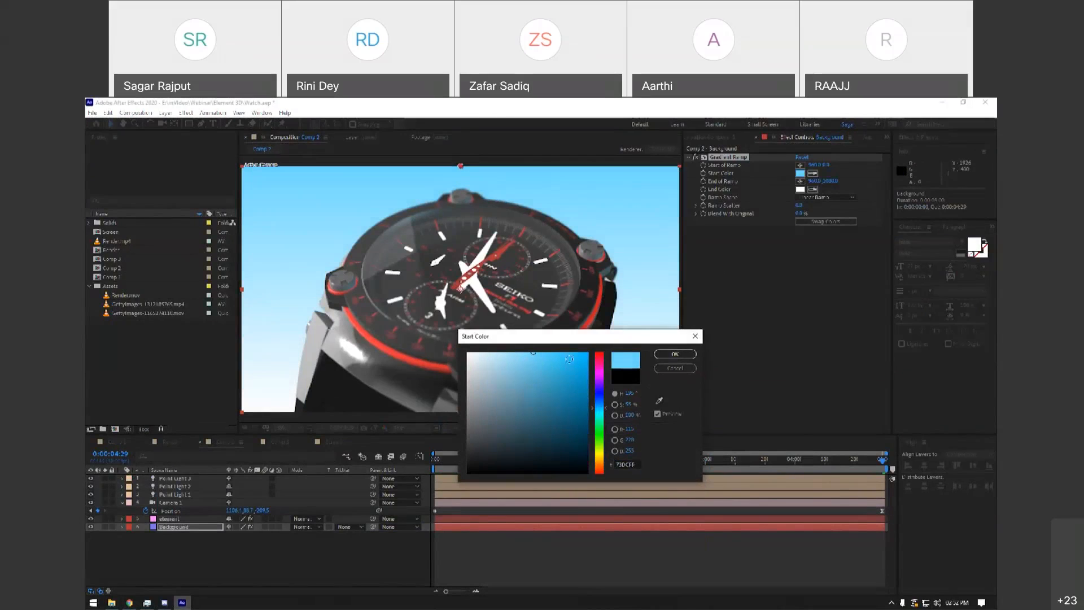
click(674, 354)
Run the ramp diagonally from the frame's upper-left corner to its lower-right corner, swap its colors and scrub through the animation.
click(800, 165)
click(271, 182)
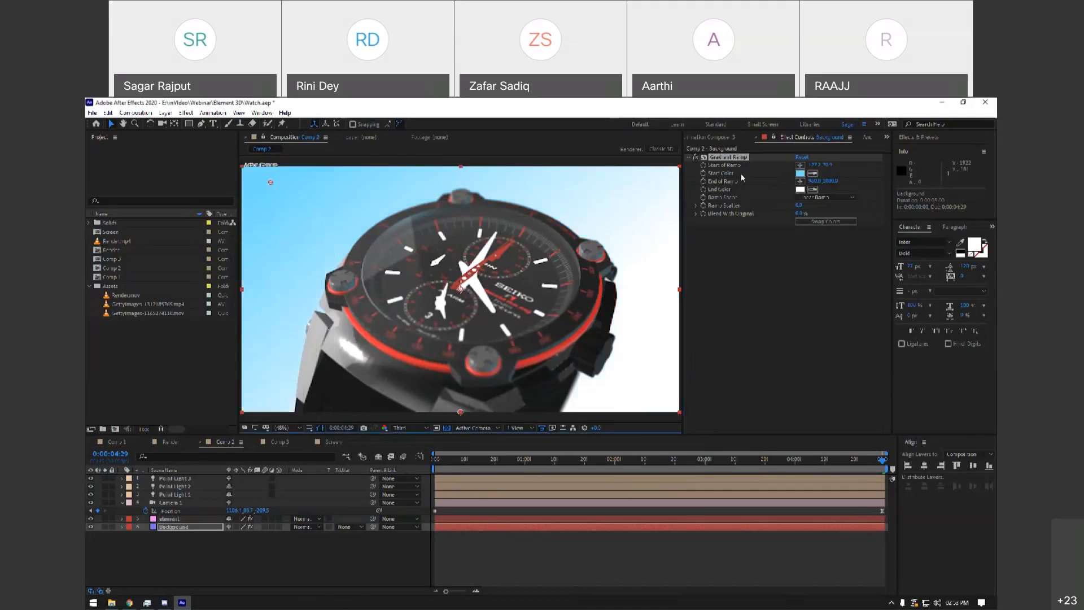
click(800, 189)
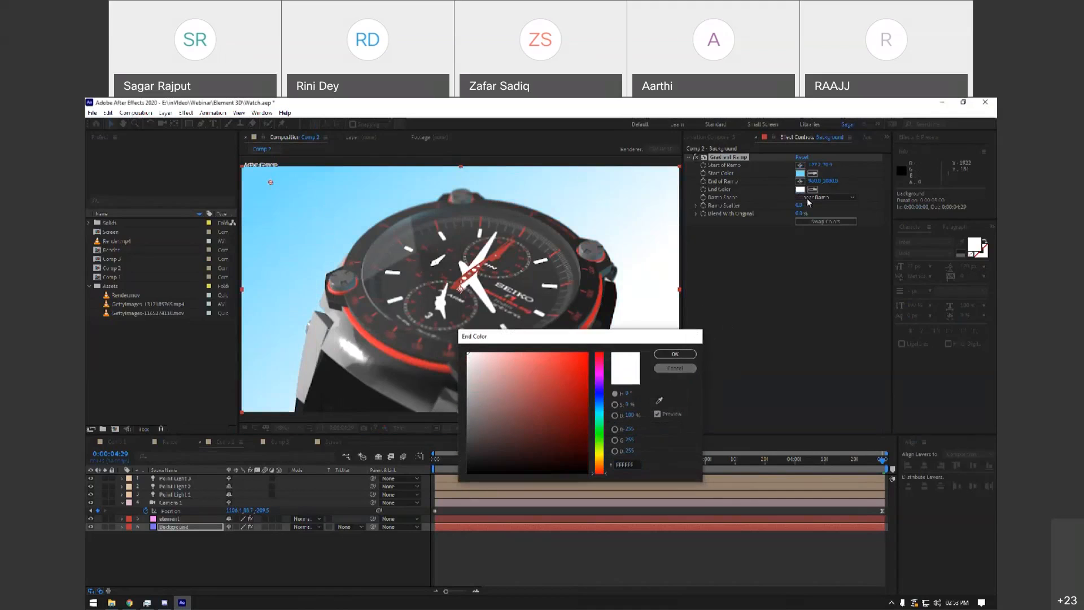
click(799, 181)
click(677, 408)
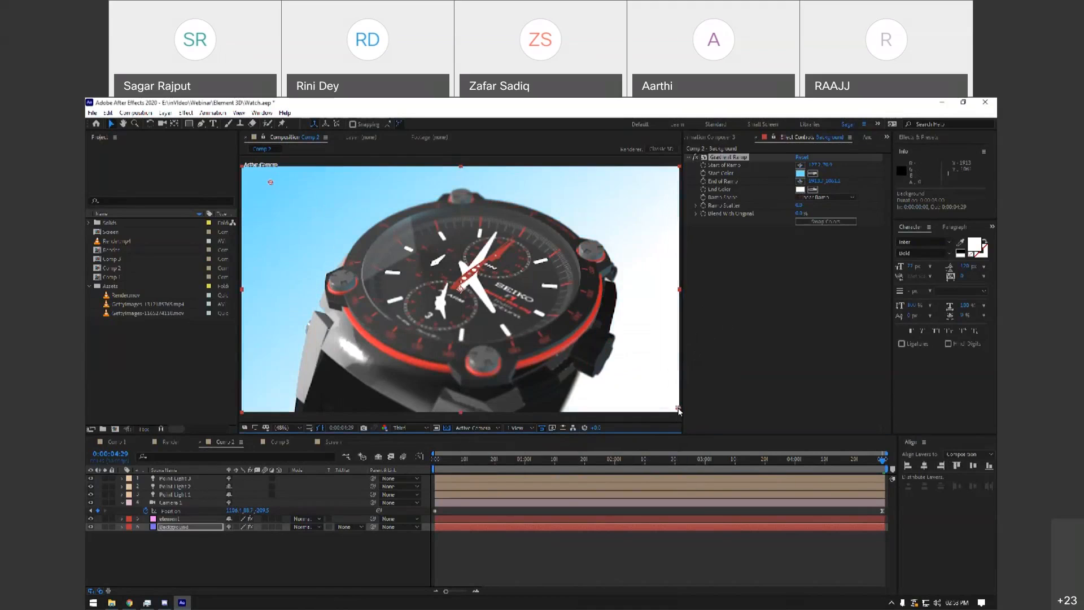
click(801, 222)
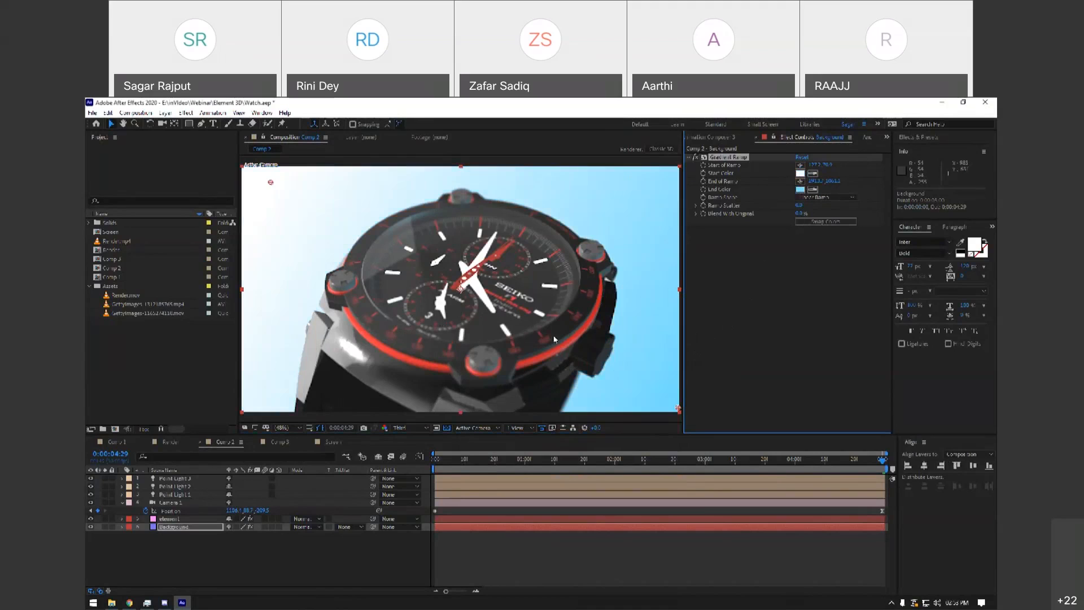
click(370, 581)
drag(487, 461, 934, 458)
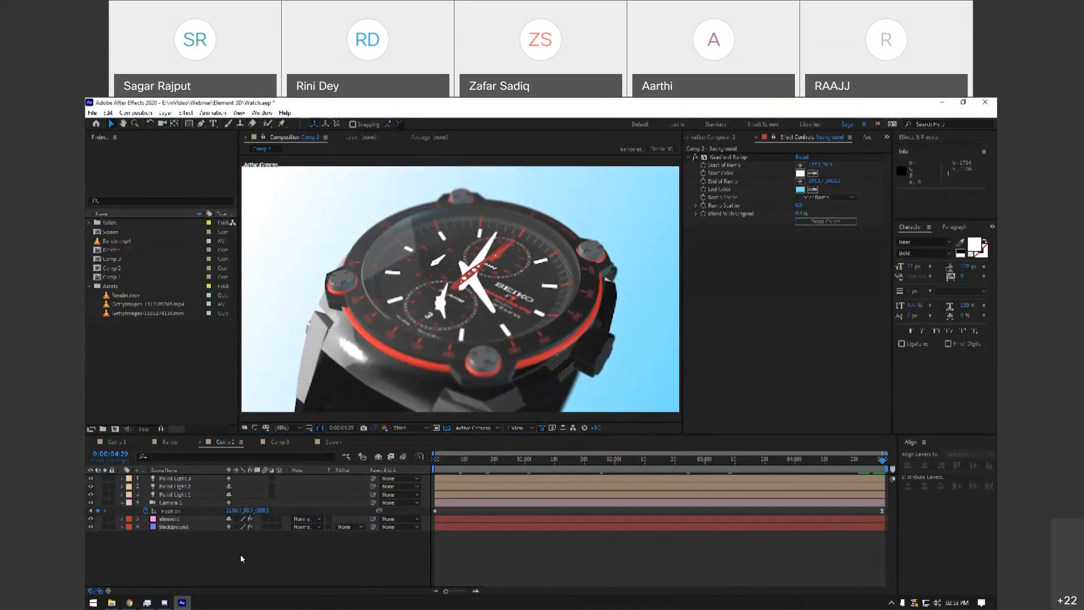
Widen the effect controls area by narrowing the composition area, and save the project.
drag(683, 247, 616, 248)
click(671, 138)
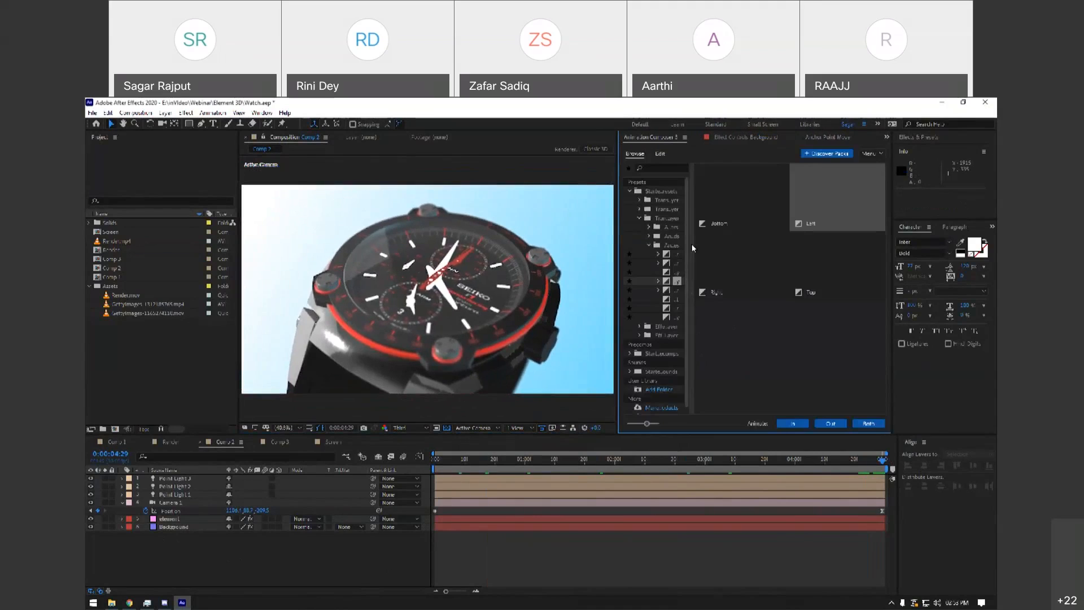
click(731, 137)
click(171, 559)
key(ctrl+s)
Expand the Element effect's Render Settings on the element layer to examine its options.
click(173, 518)
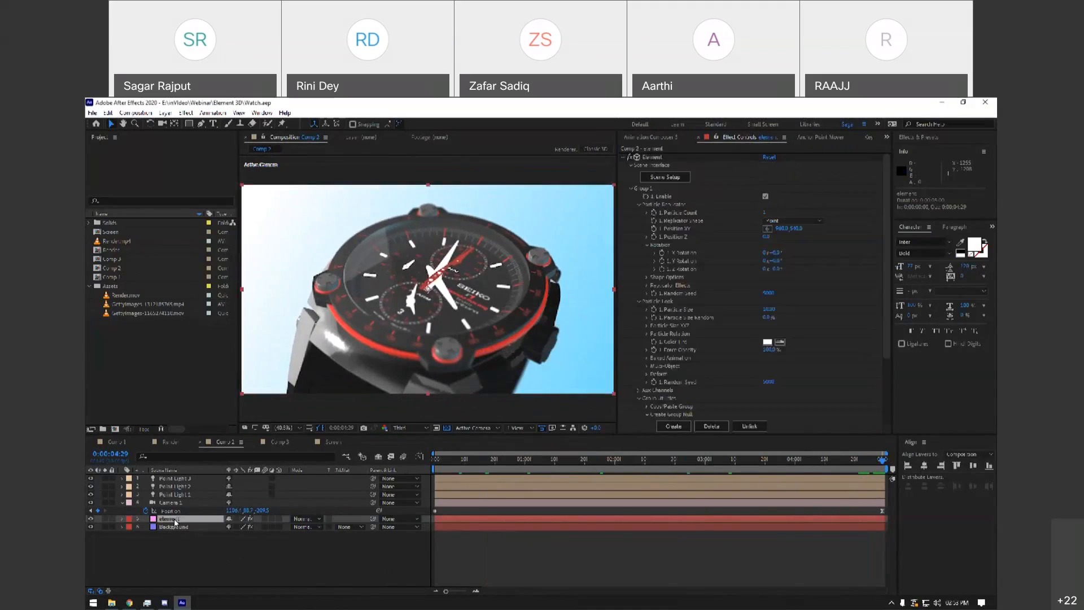
scroll(744, 272, down, 4)
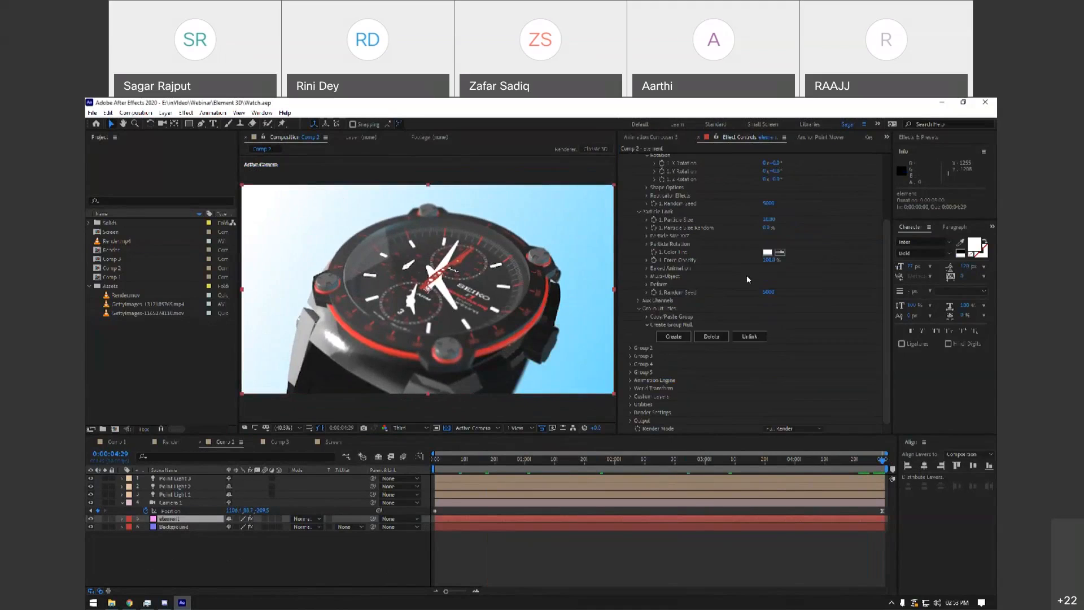
click(631, 412)
scroll(760, 333, down, 5)
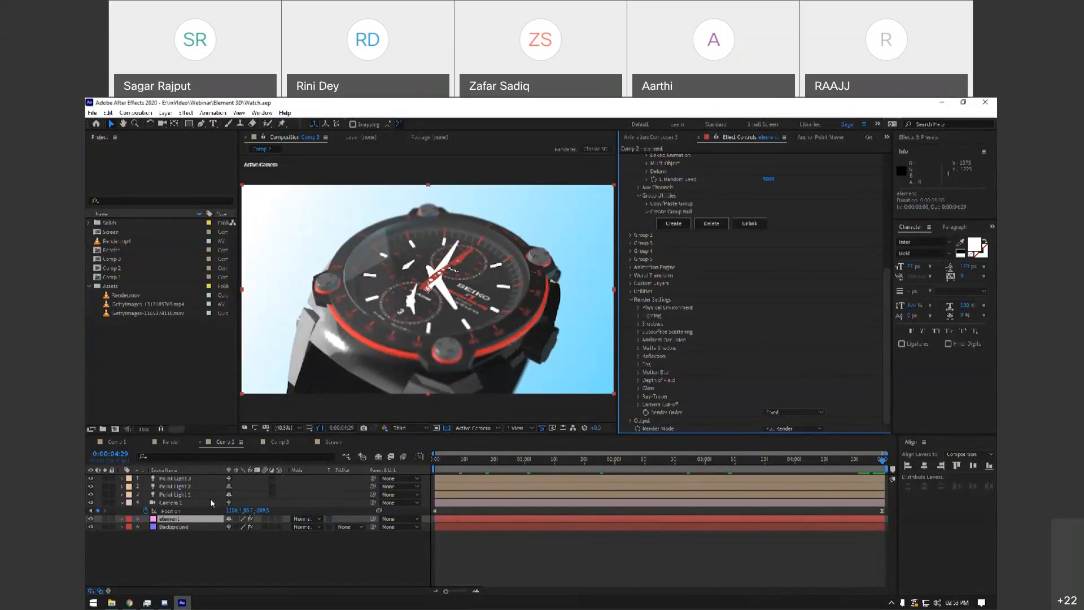
Switch to Chrome and browse Video Copilot's Tutorials page, including the new tutorials and tutorial playlists.
click(129, 602)
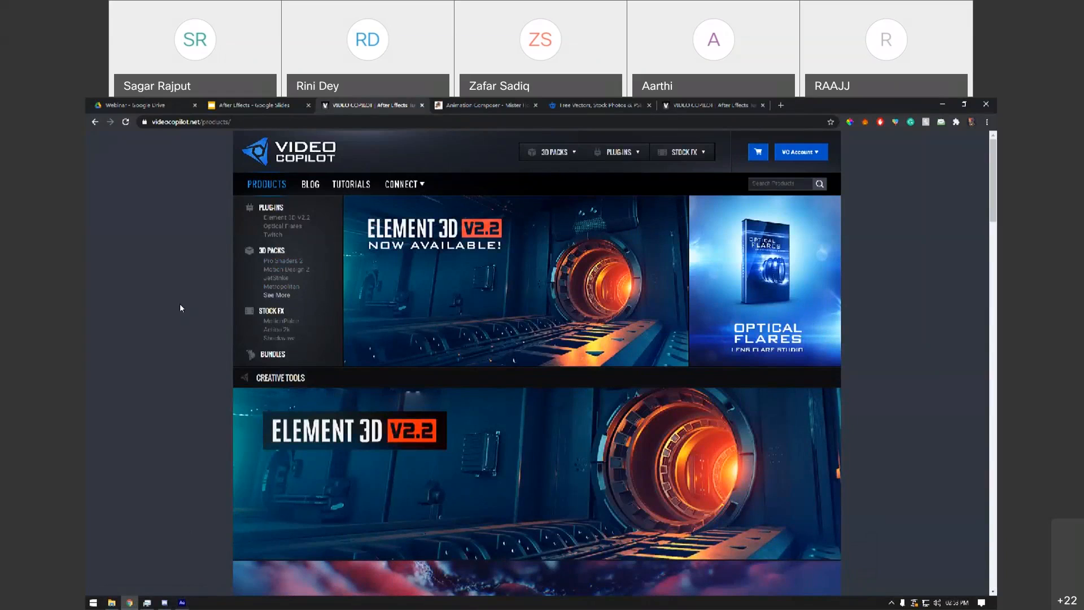
scroll(309, 304, down, 5)
scroll(230, 405, up, 5)
click(351, 184)
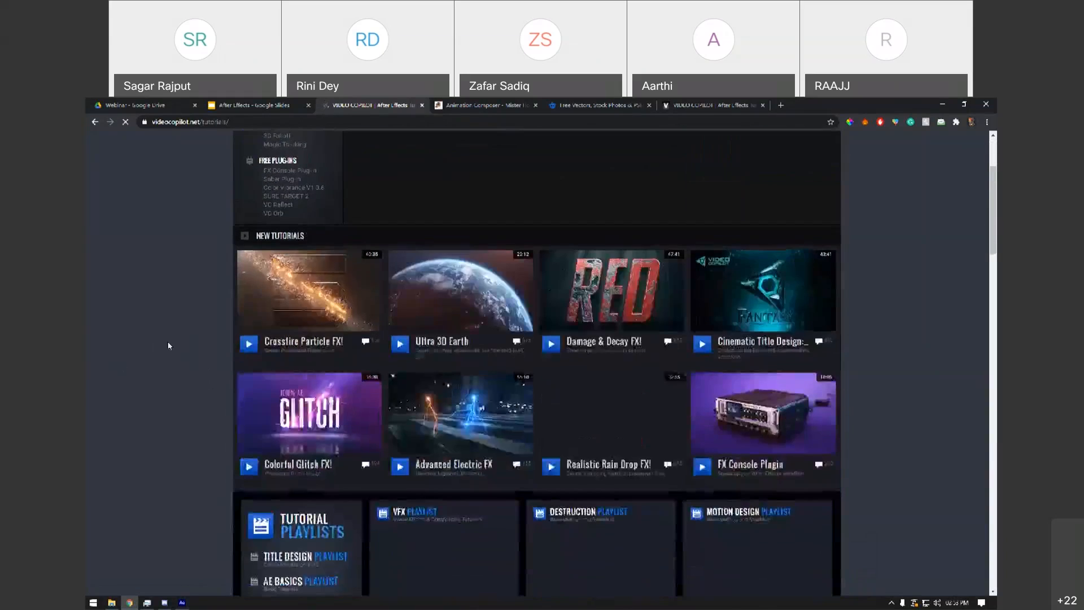
scroll(167, 356, down, 1)
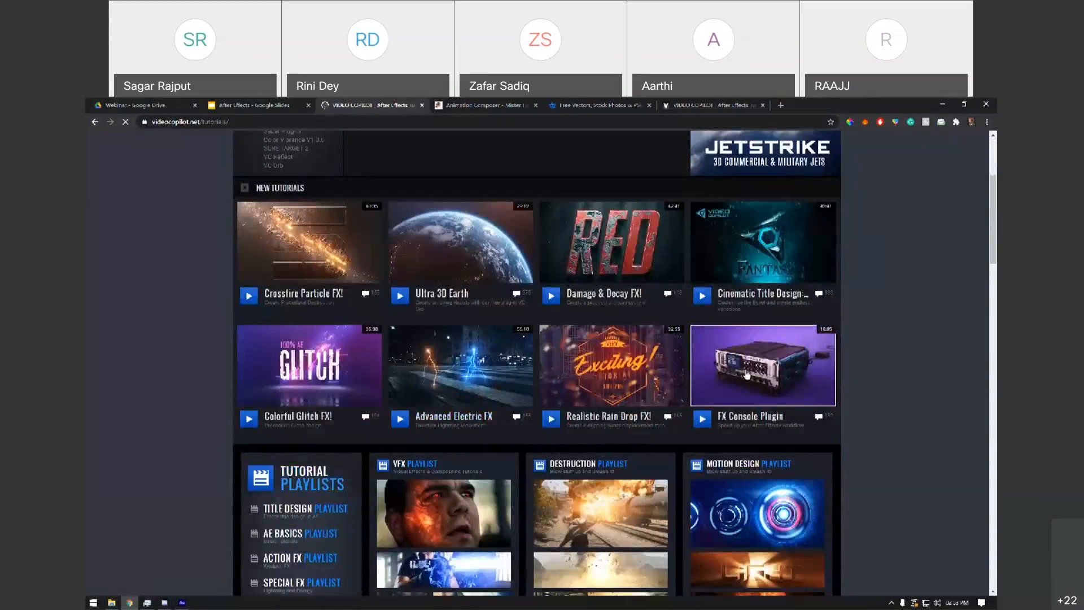
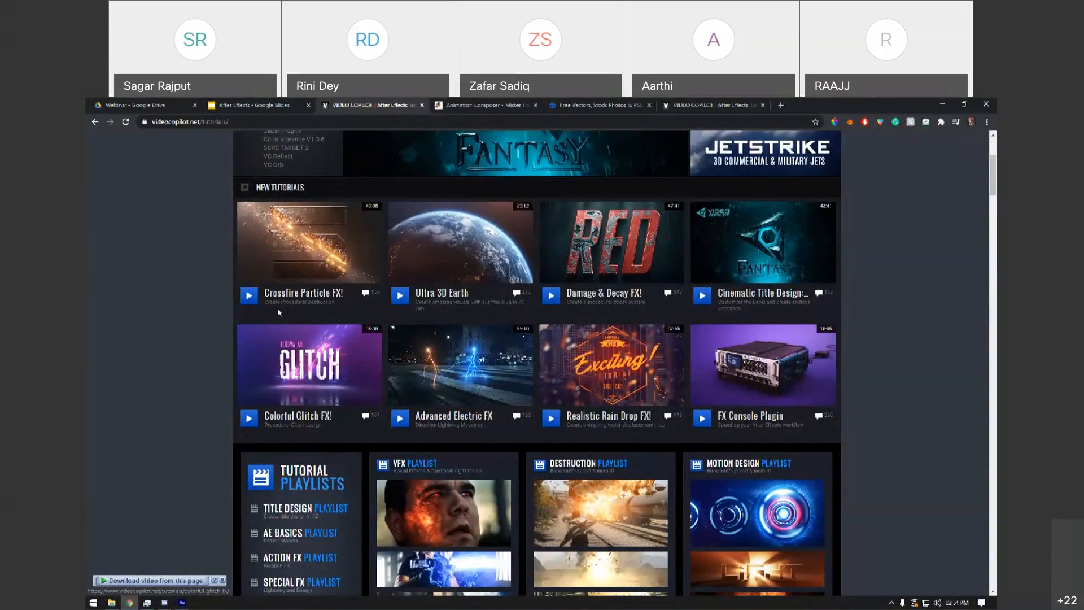
scroll(135, 337, down, 4)
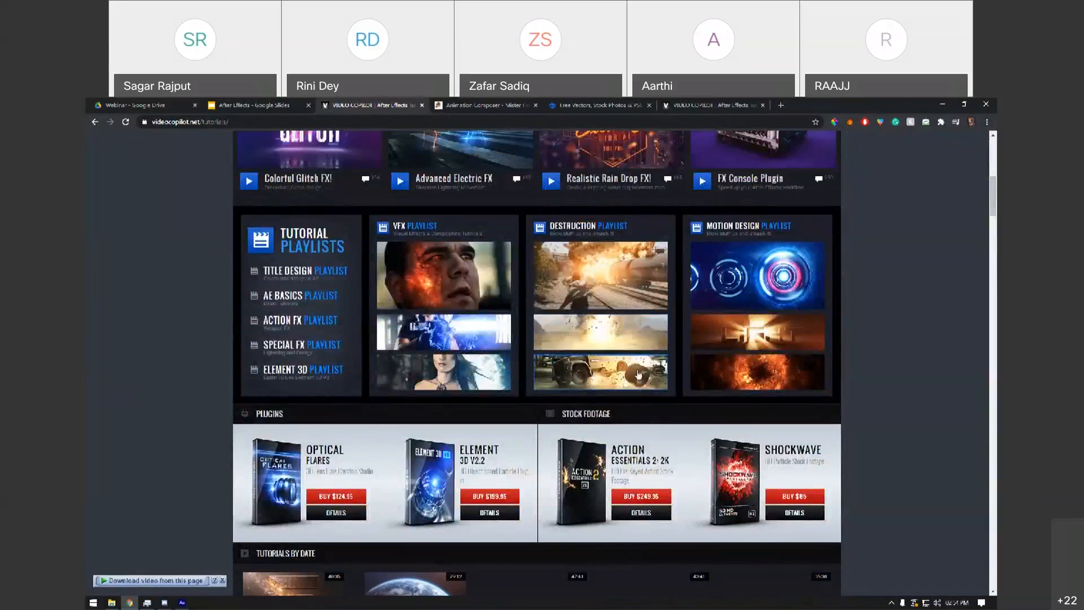
Browse the tutorials by date below the plugins and stock footage on Video Copilot's Tutorials page, and return to its beginning.
scroll(895, 408, down, 8)
scroll(107, 418, down, 4)
scroll(126, 439, up, 15)
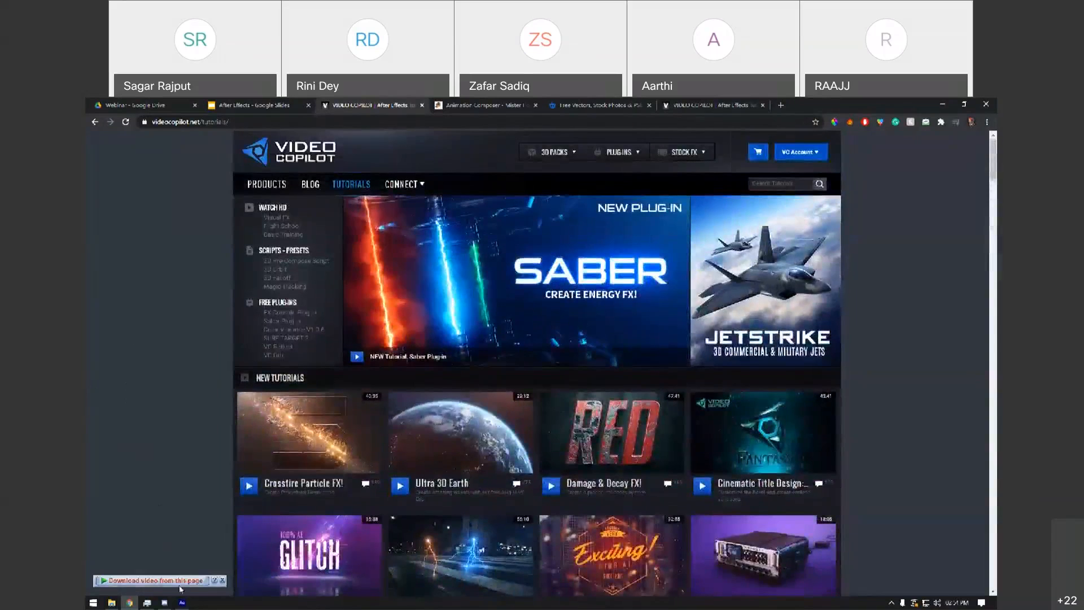
Switch back to After Effects and compare the watch animation's first and last frames.
click(182, 602)
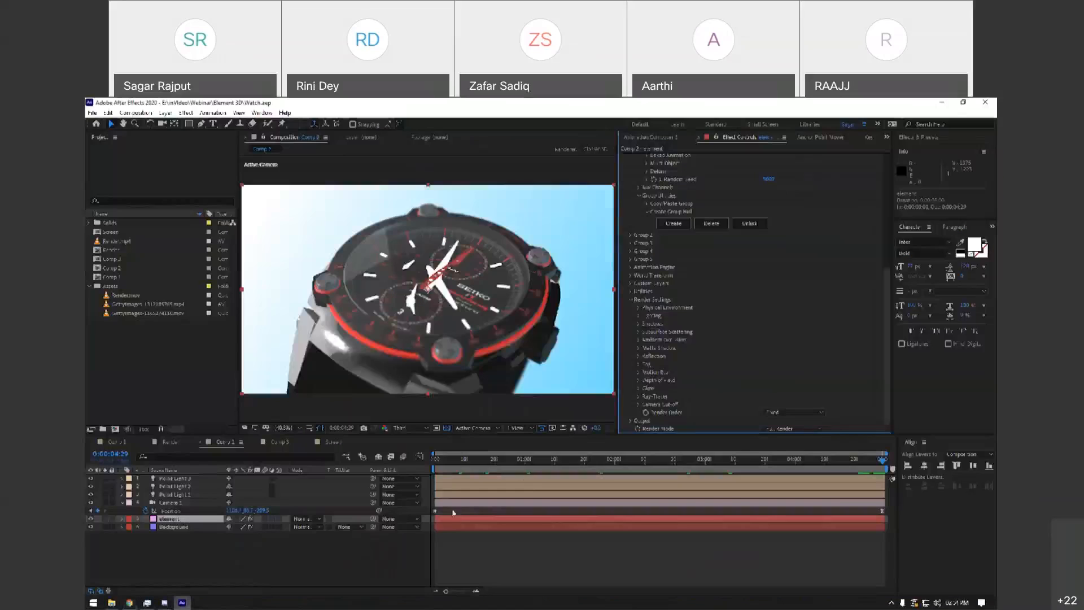
drag(454, 460, 913, 450)
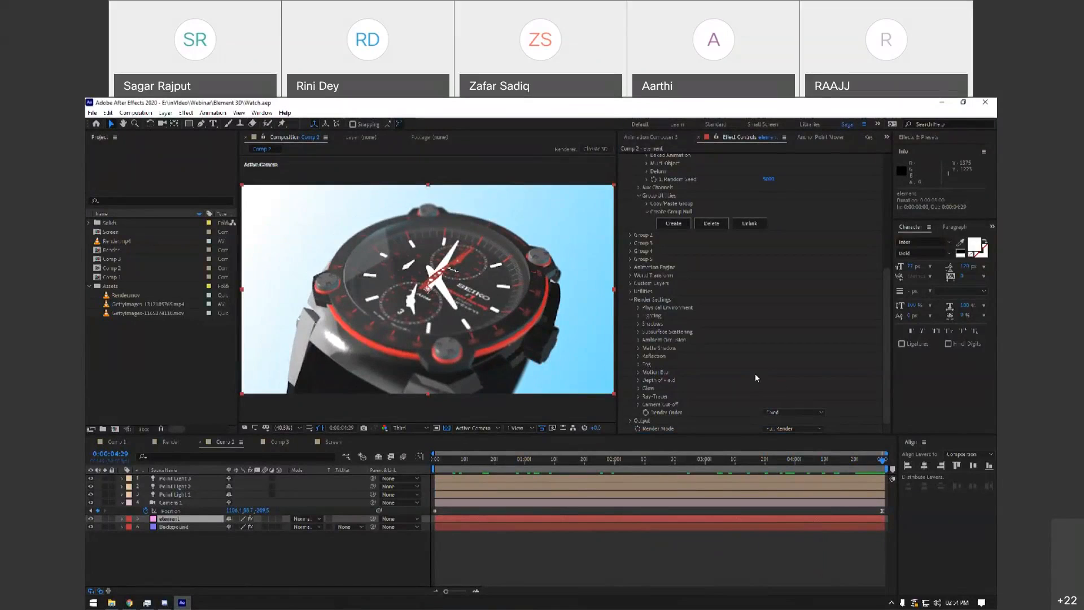
key(Home)
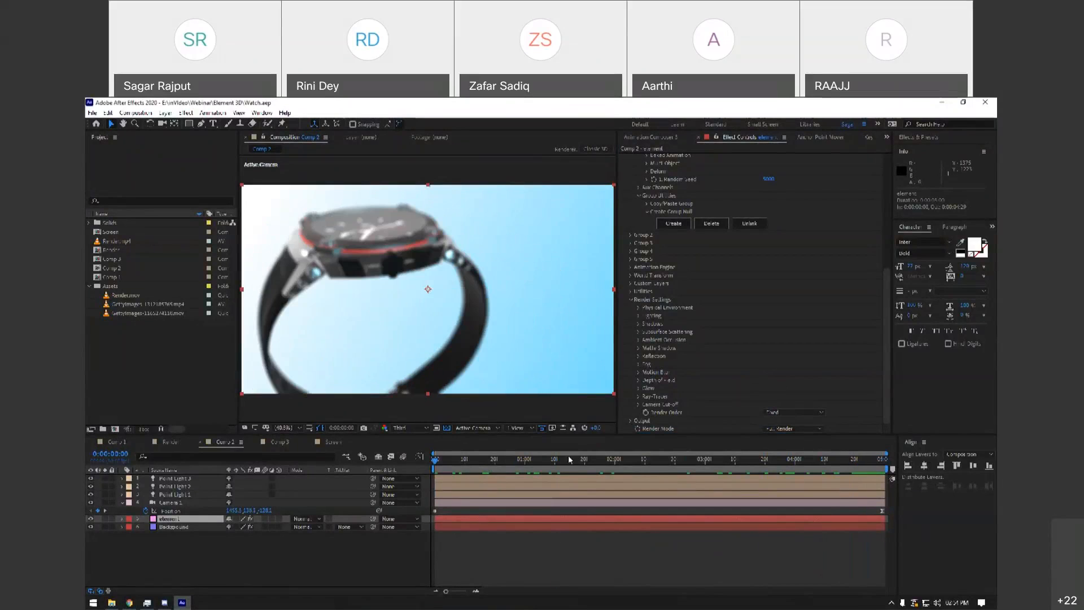
key(End)
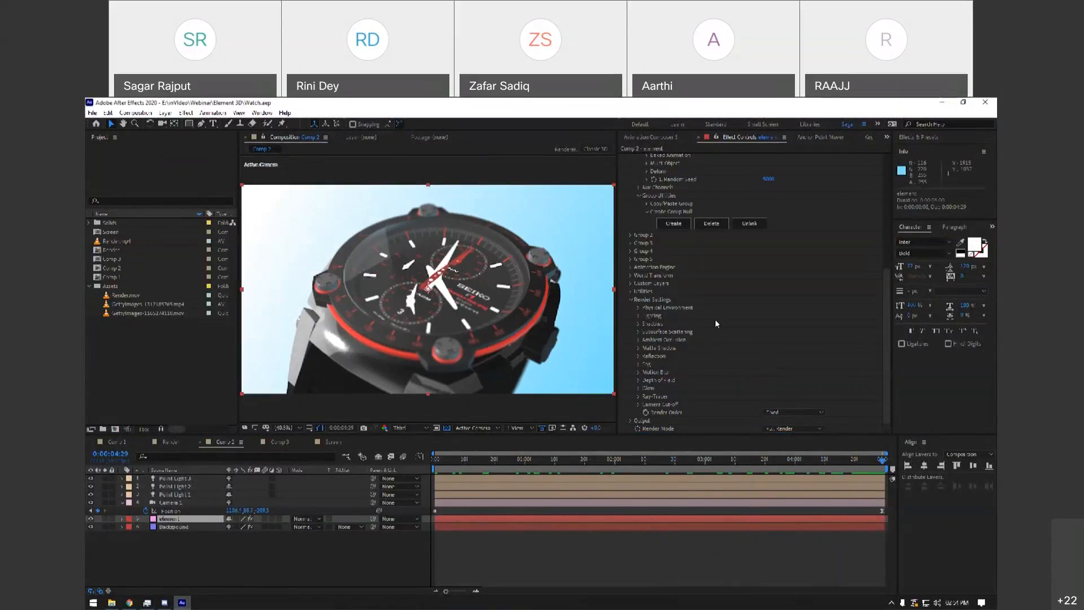
Enable Show in BG under Physical Environment in the Element effect's Render Settings.
click(639, 307)
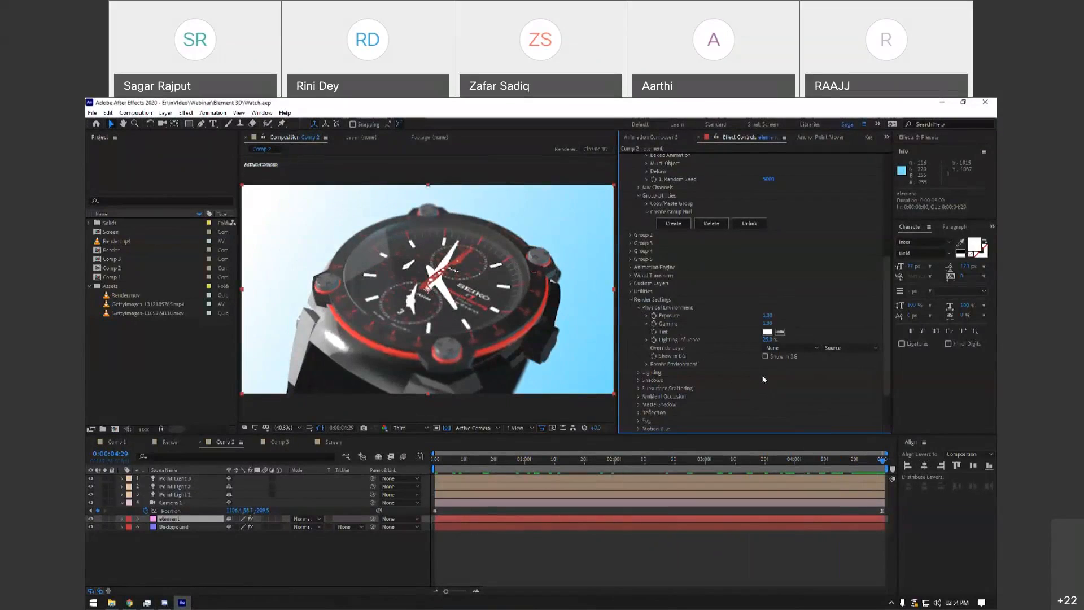
click(765, 356)
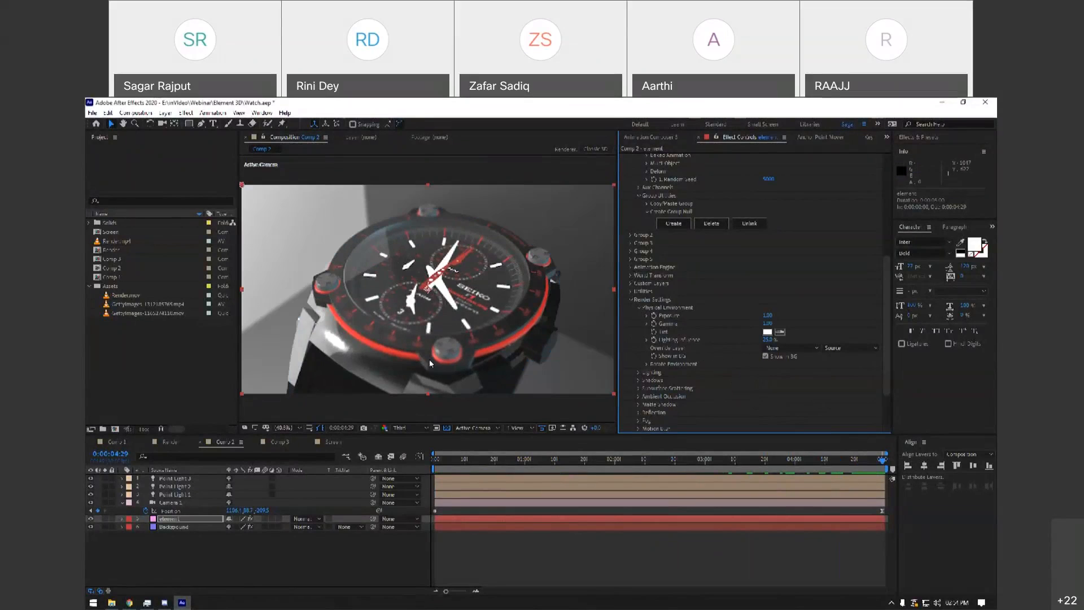
scroll(695, 216, up, 3)
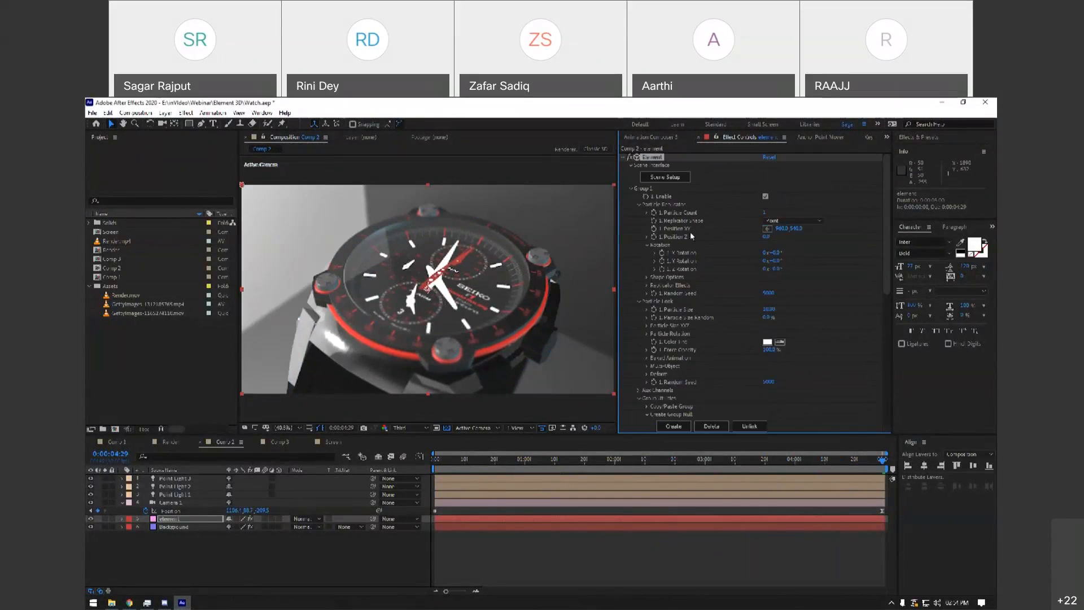
scroll(628, 299, down, 3)
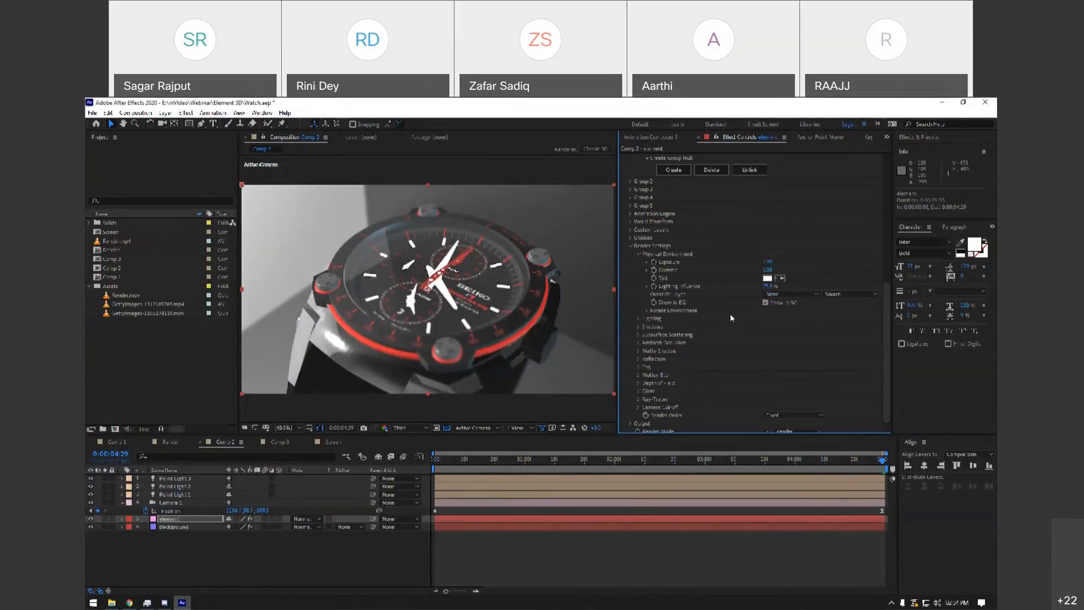
scroll(754, 362, up, 3)
scroll(753, 358, down, 3)
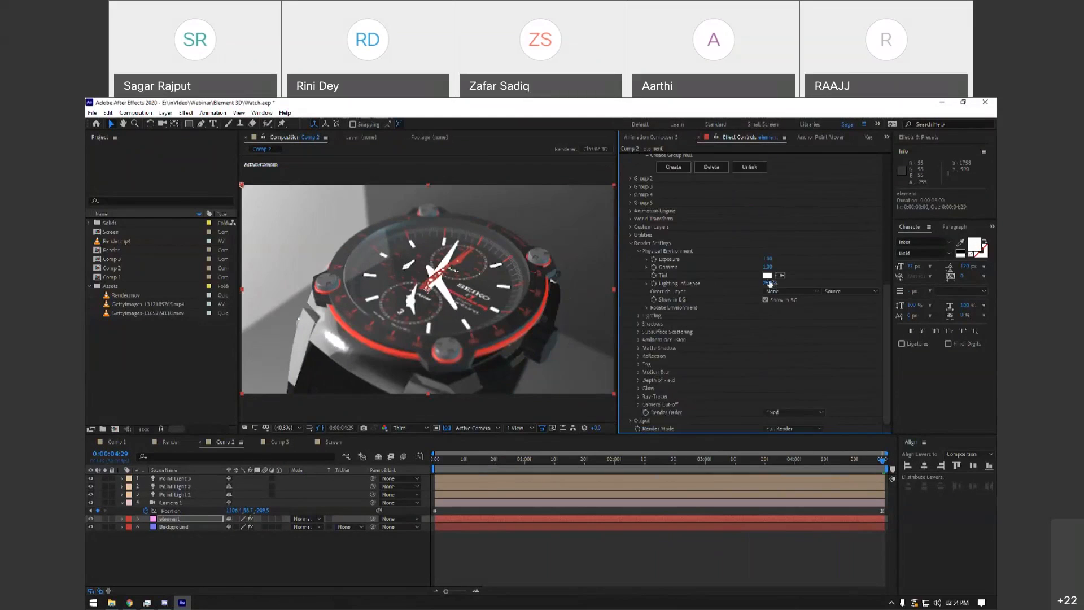
Try a Lighting Influence of 100% with an Exposure of 20 and a lower exposure for the physical environment.
click(767, 284)
text(100)
key(Return)
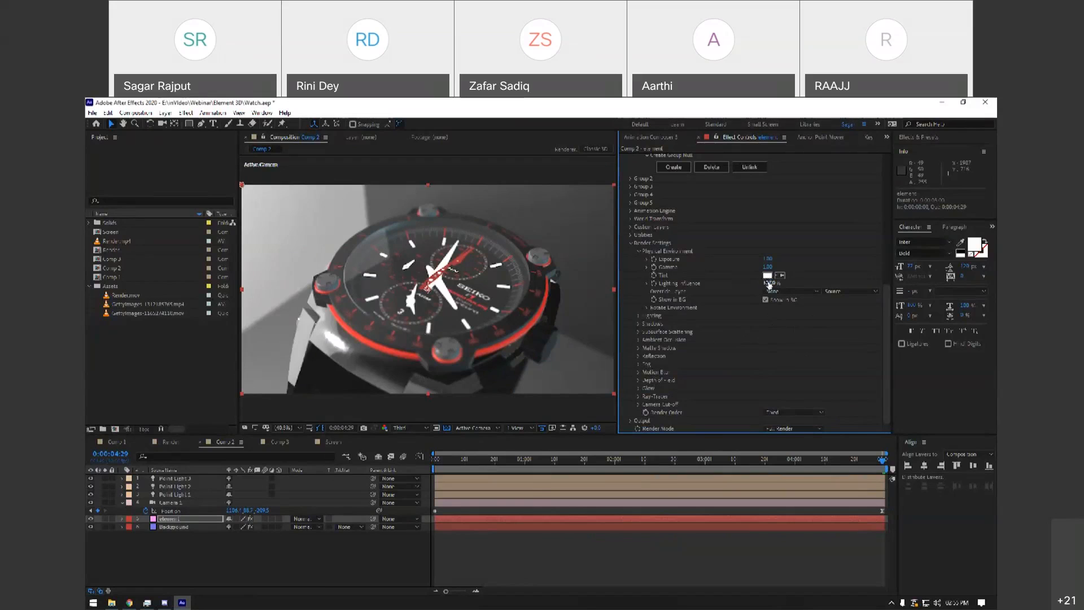
click(768, 258)
text(20)
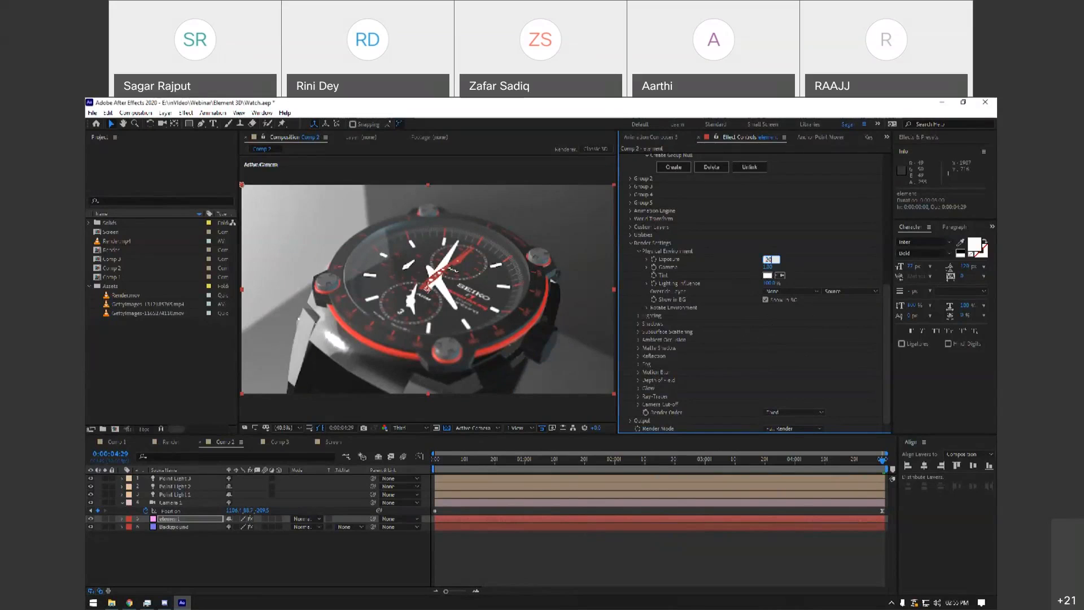
key(Return)
click(768, 258)
text(20)
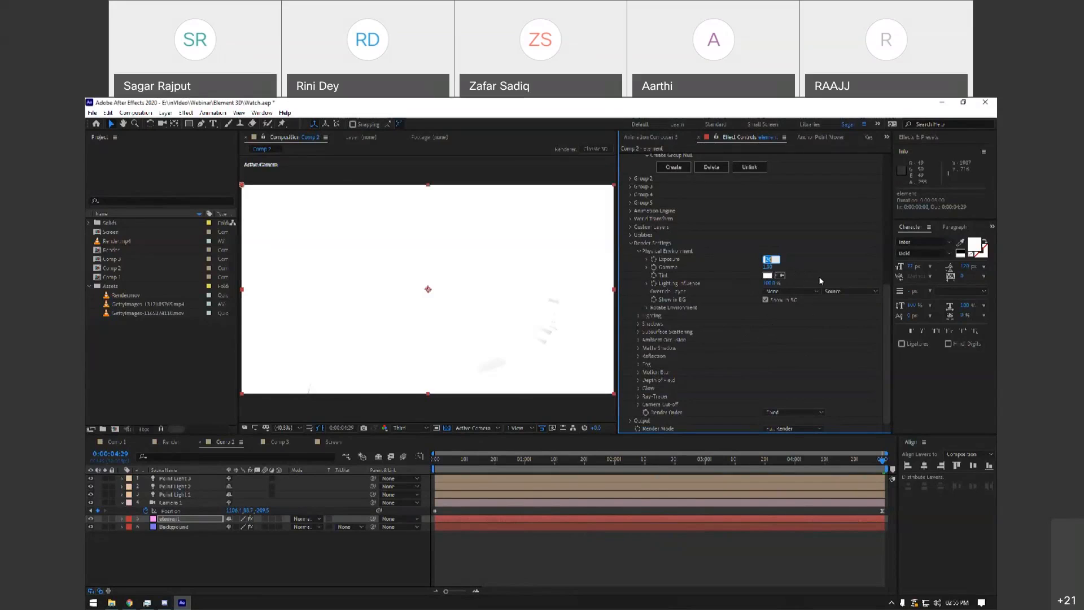
key(Return)
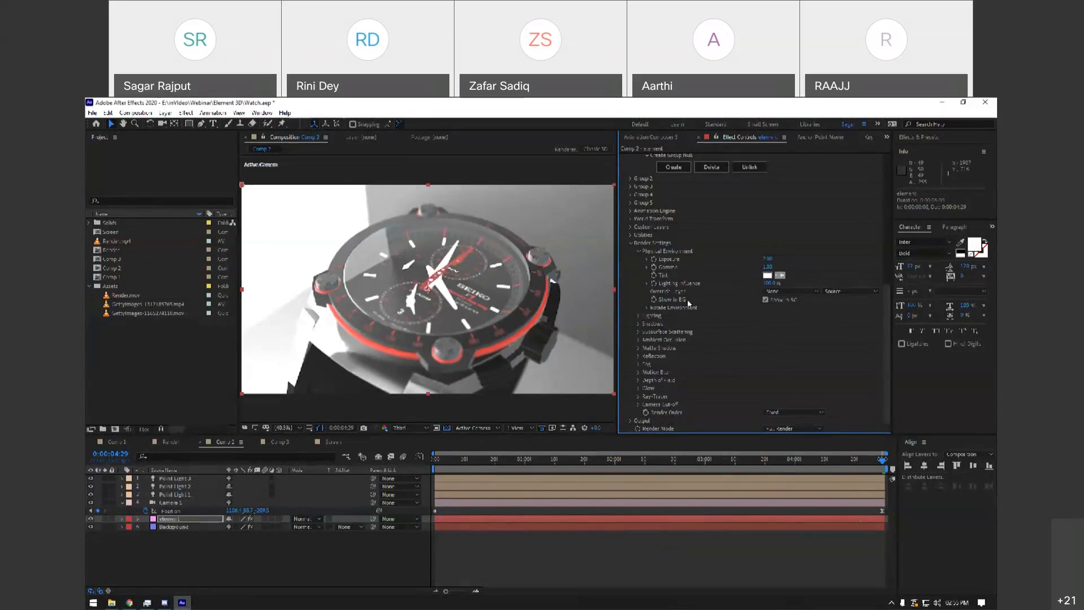
Rotate the environment around its Y axis and set the Exposure to 1.
click(648, 307)
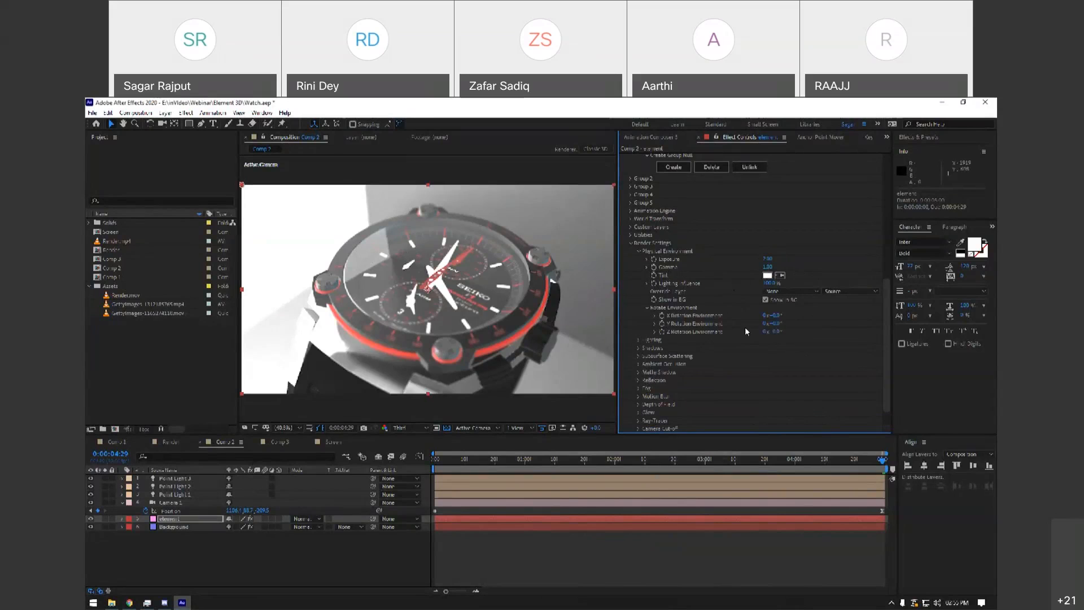
mouse_move(769, 322)
mouse_down()
mouse_move(842, 323)
mouse_move(778, 322)
mouse_move(787, 324)
mouse_up()
click(767, 259)
text(1)
key(Return)
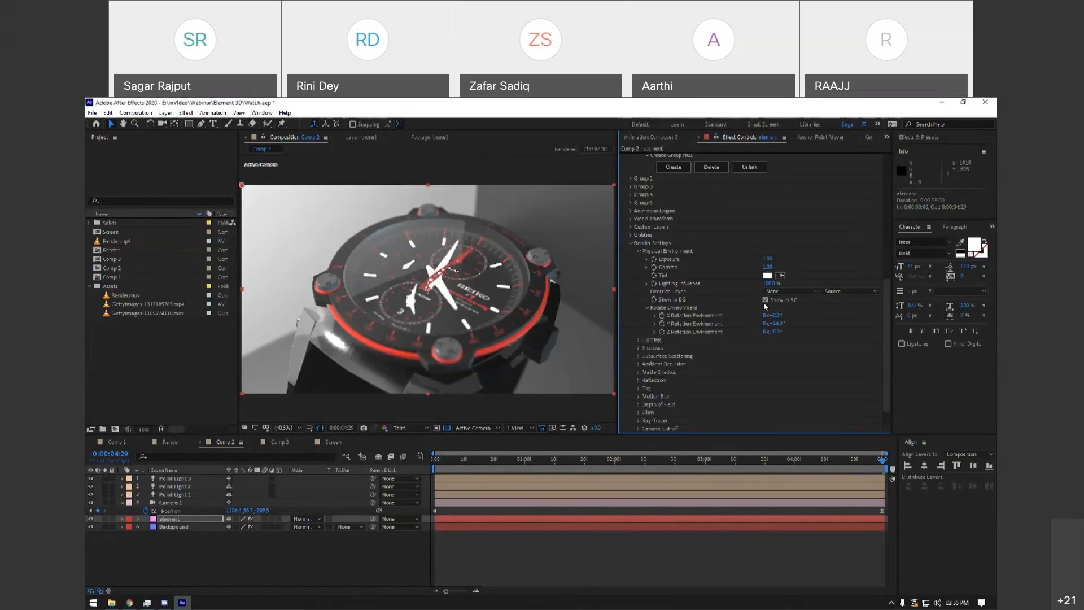
Reduce the environment's Lighting Influence and review the Override Layer choices and its source options.
click(770, 283)
key(Return)
click(770, 284)
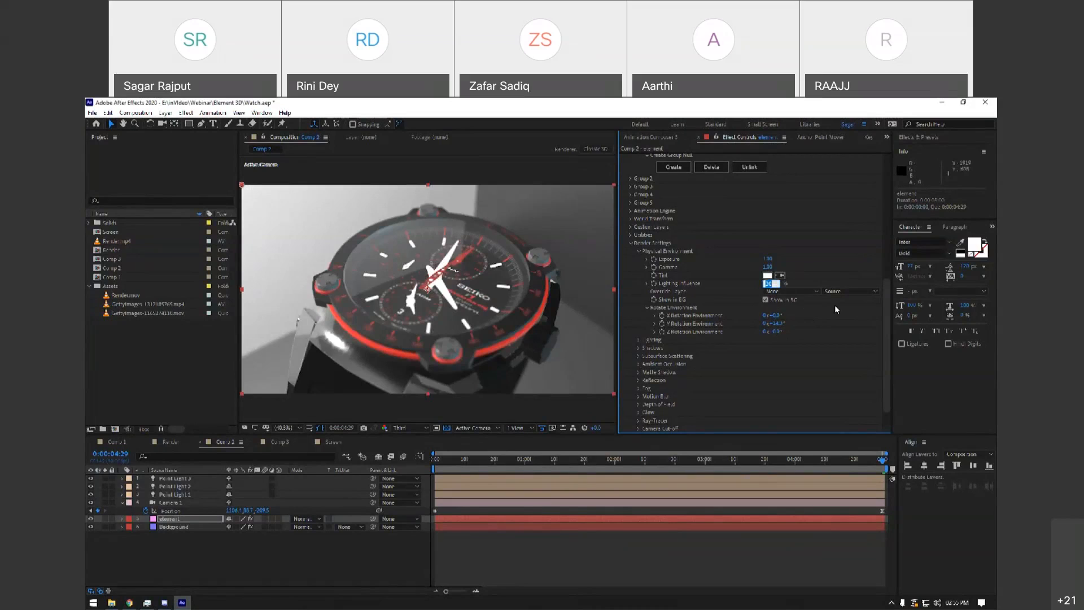
click(798, 291)
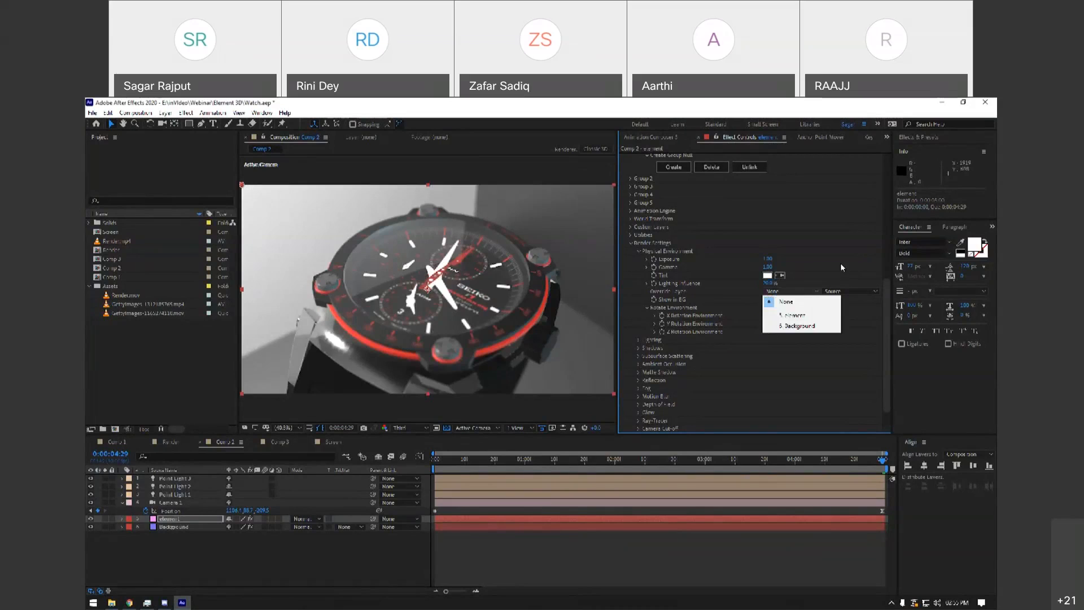
click(840, 263)
click(849, 291)
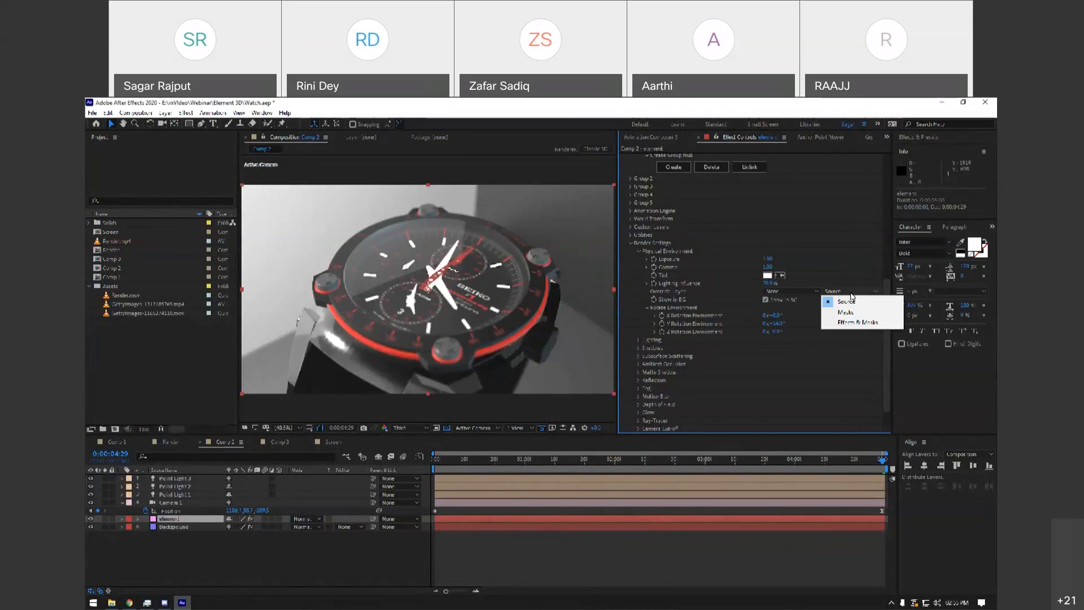
click(853, 279)
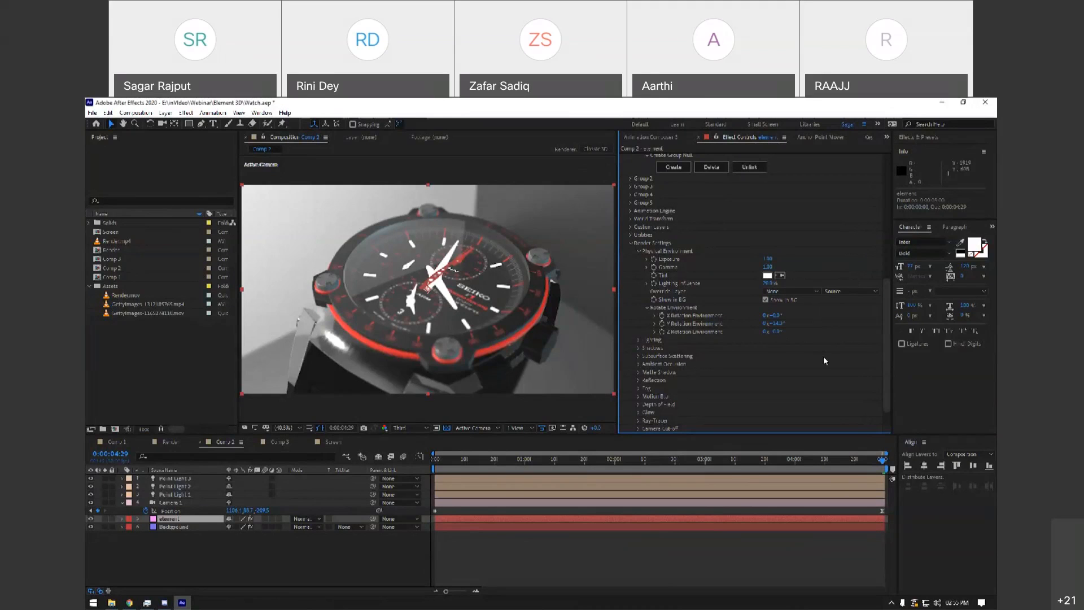
Set the environment's Exposure to 1.2 and collapse the Rotate Environment and Physical Environment settings.
click(767, 259)
text(1.2)
key(Return)
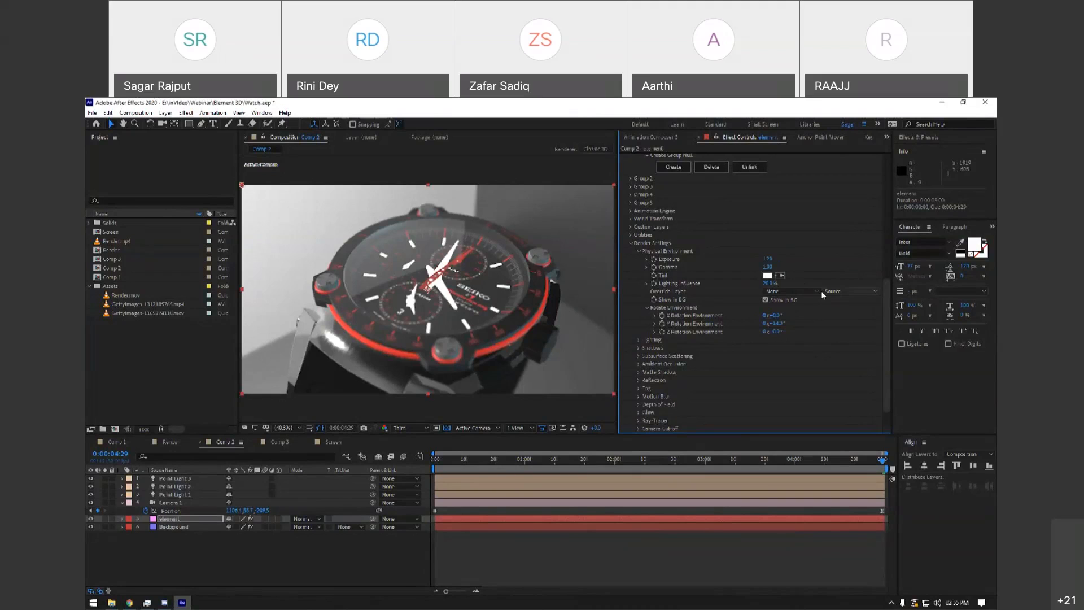
click(750, 353)
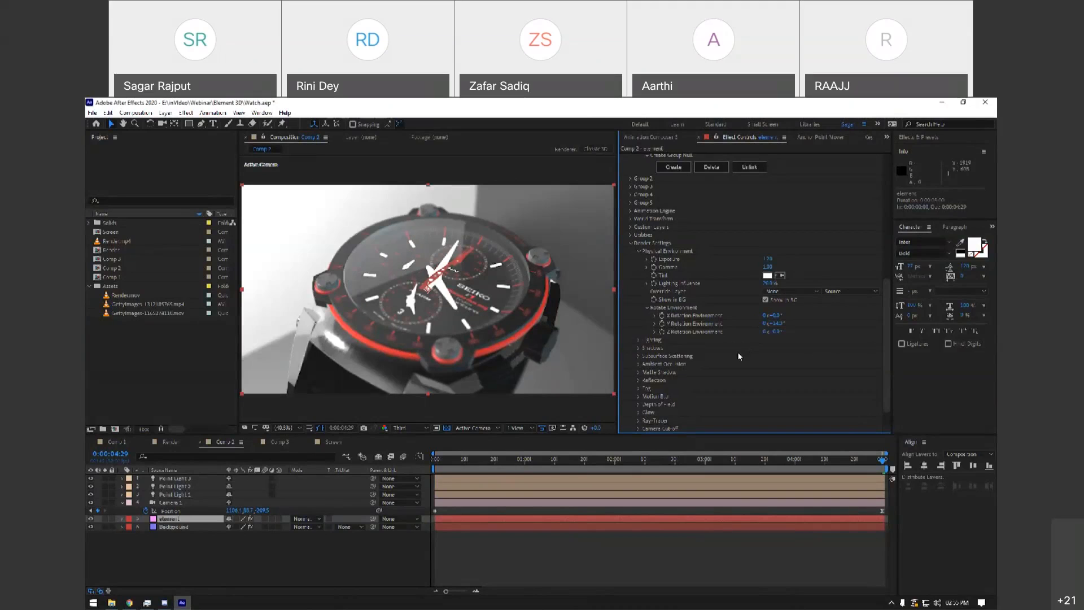
click(646, 308)
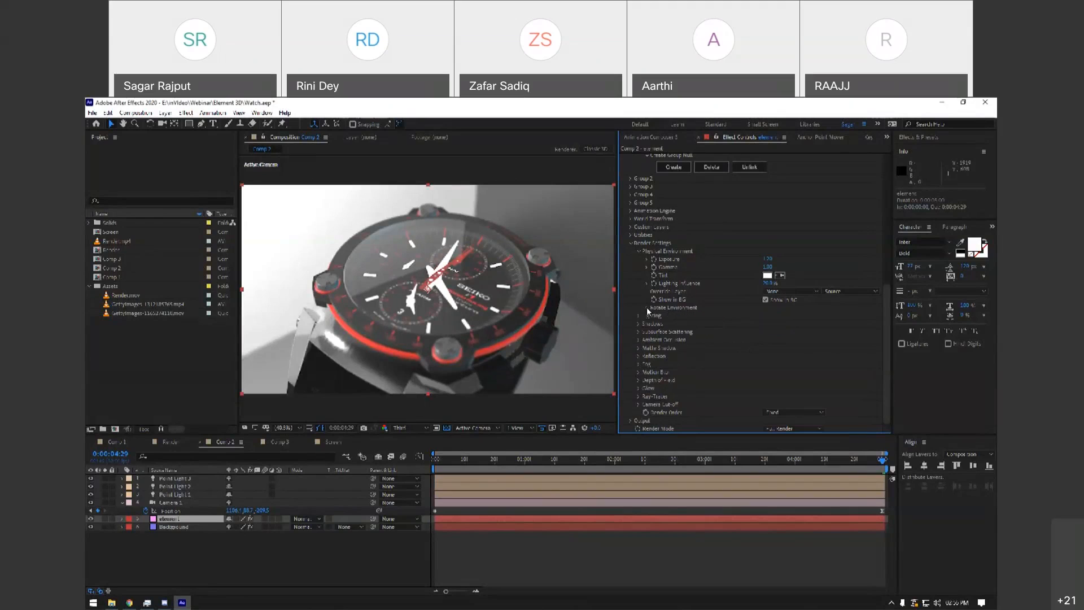
click(638, 252)
Expand the Lighting section of Render Settings and examine the Add Lighting presets.
scroll(638, 252, up, 3)
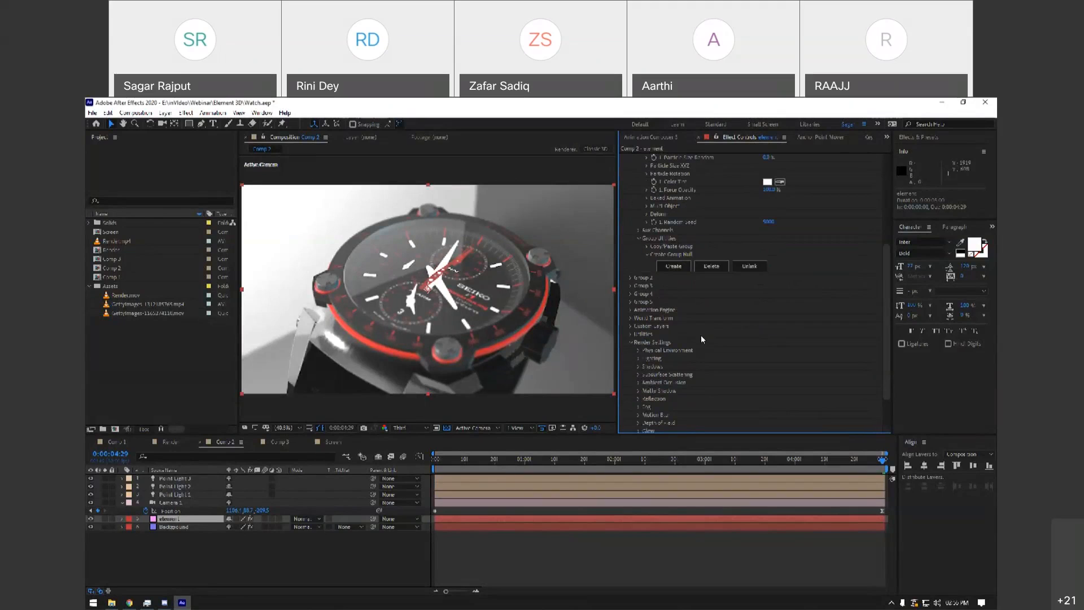
scroll(716, 340, down, 3)
click(638, 316)
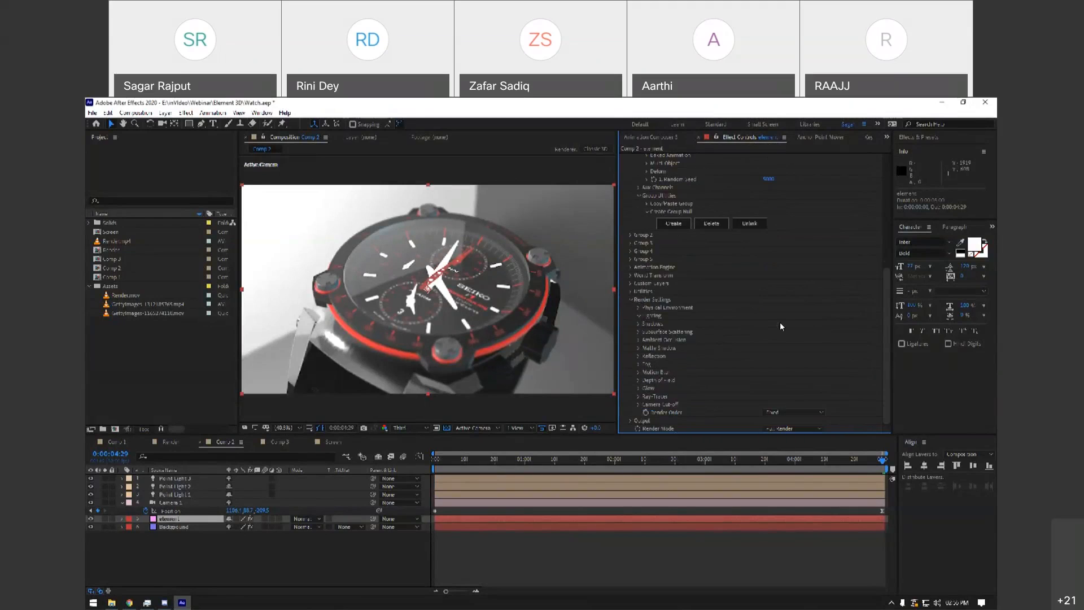
scroll(836, 285, down, 2)
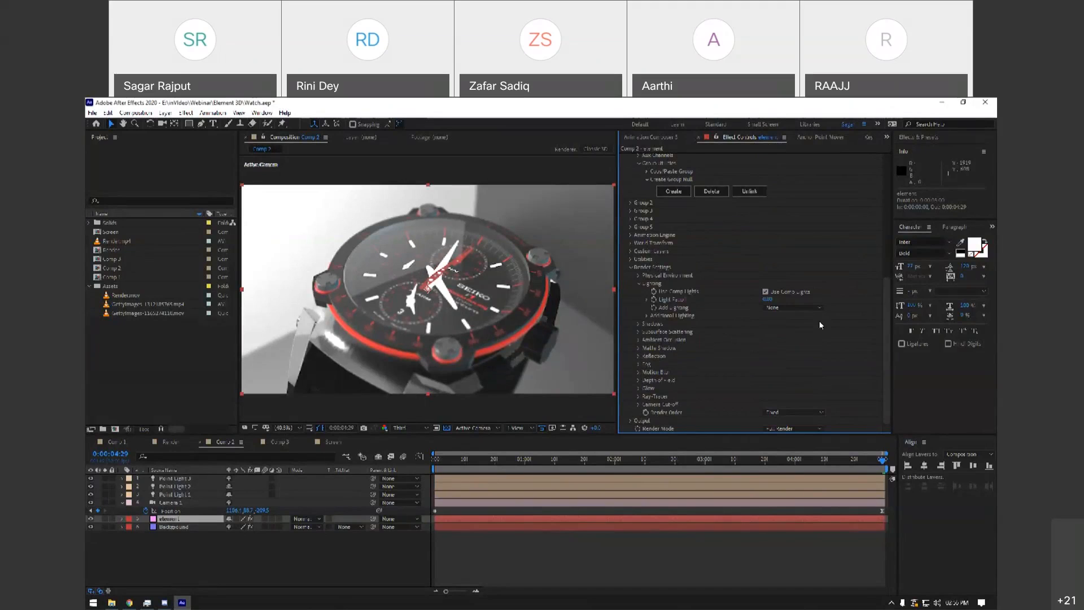
click(808, 308)
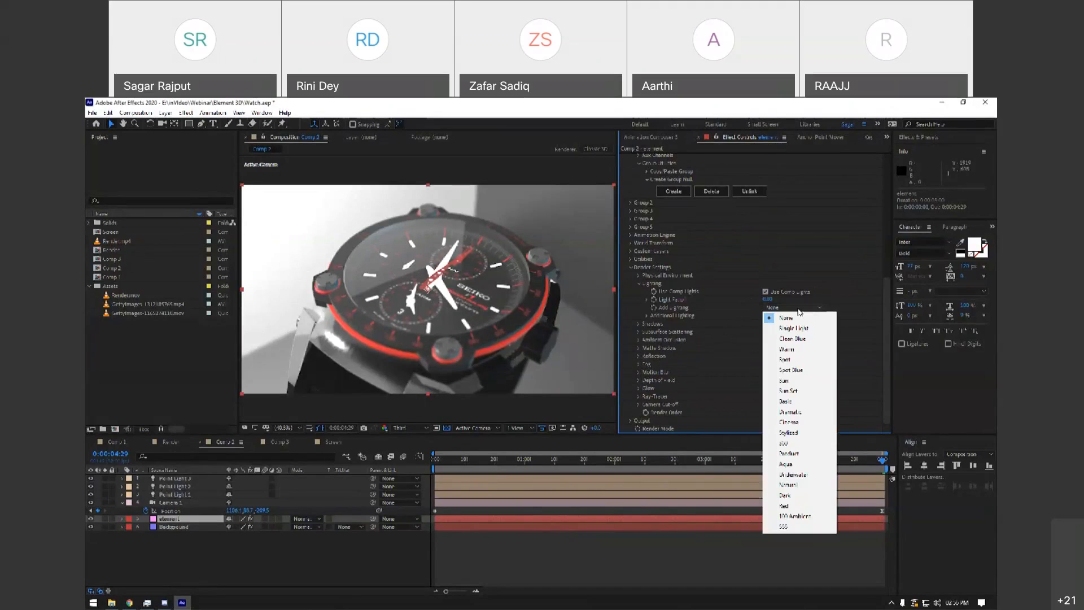
click(848, 298)
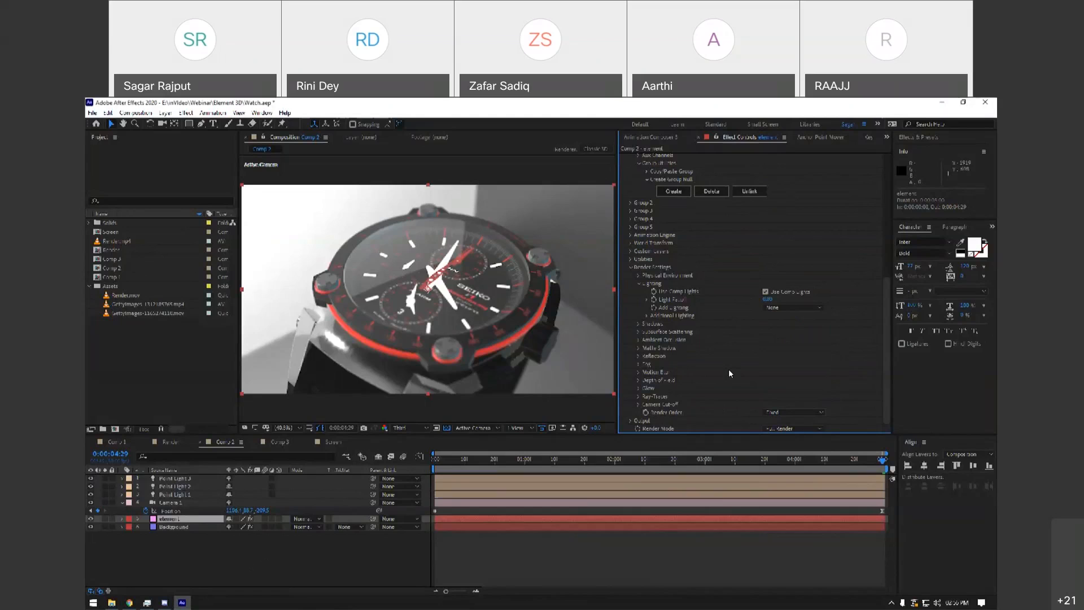
click(795, 308)
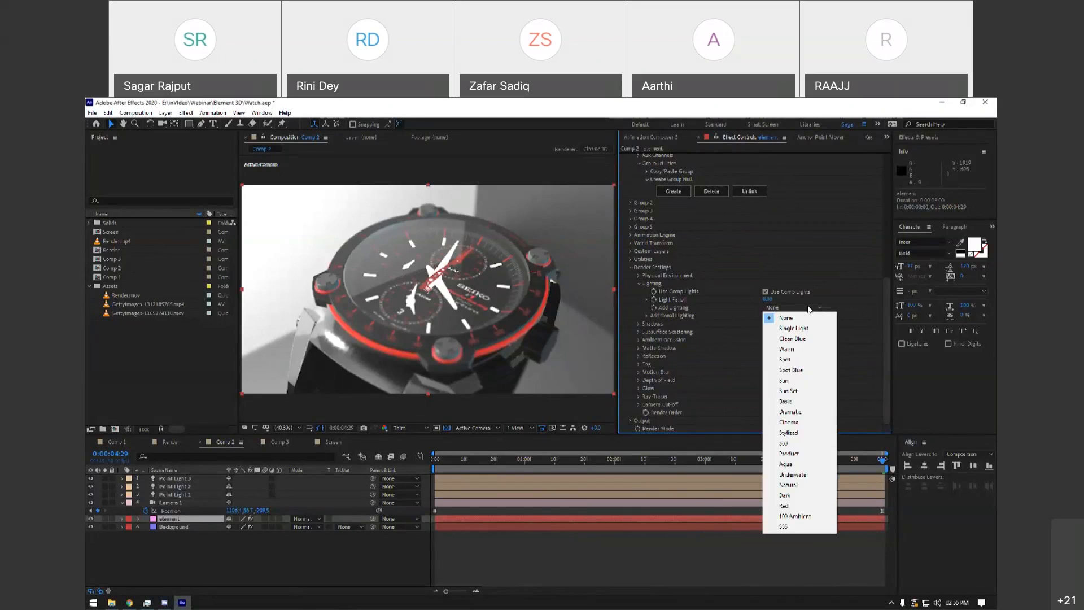
click(850, 293)
Toggle Use Comp Lights off and back on to compare the lighting on the watch.
click(785, 293)
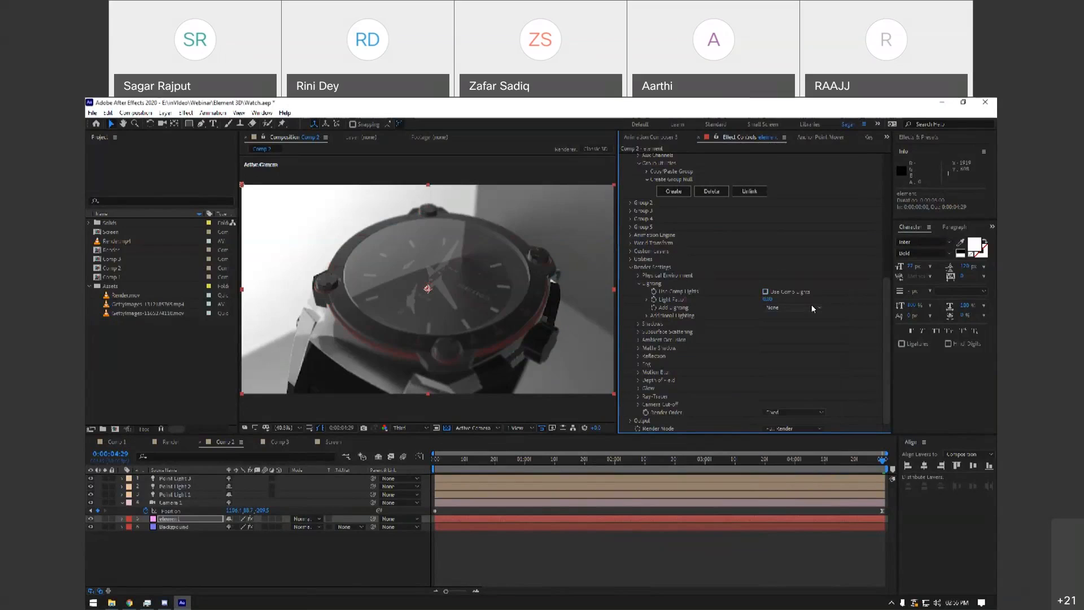
click(785, 294)
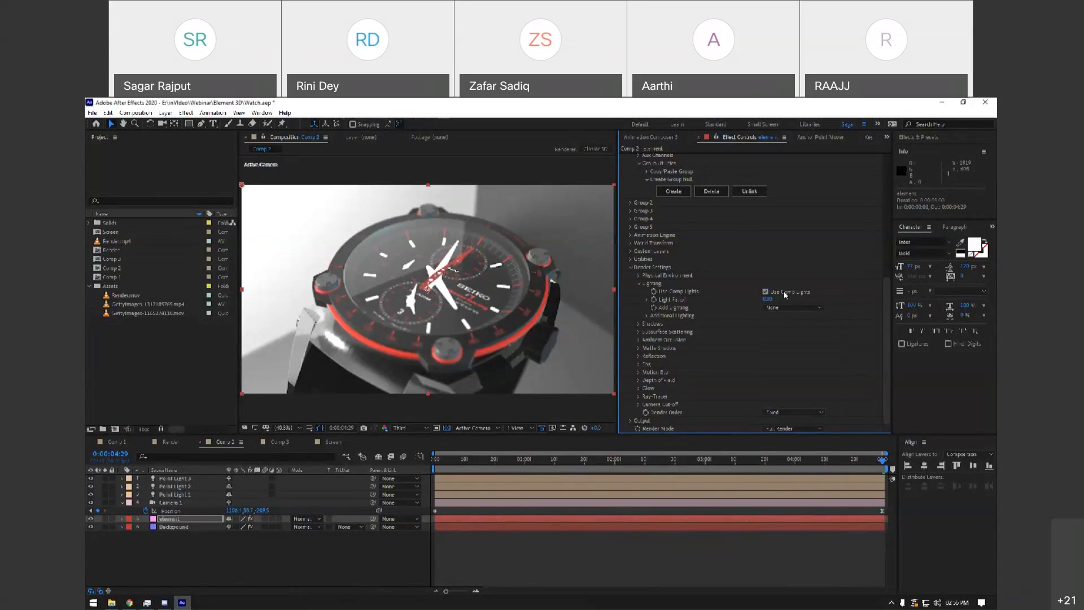
click(785, 294)
click(784, 294)
Review the Add Lighting presets again, keeping the option at None.
click(801, 308)
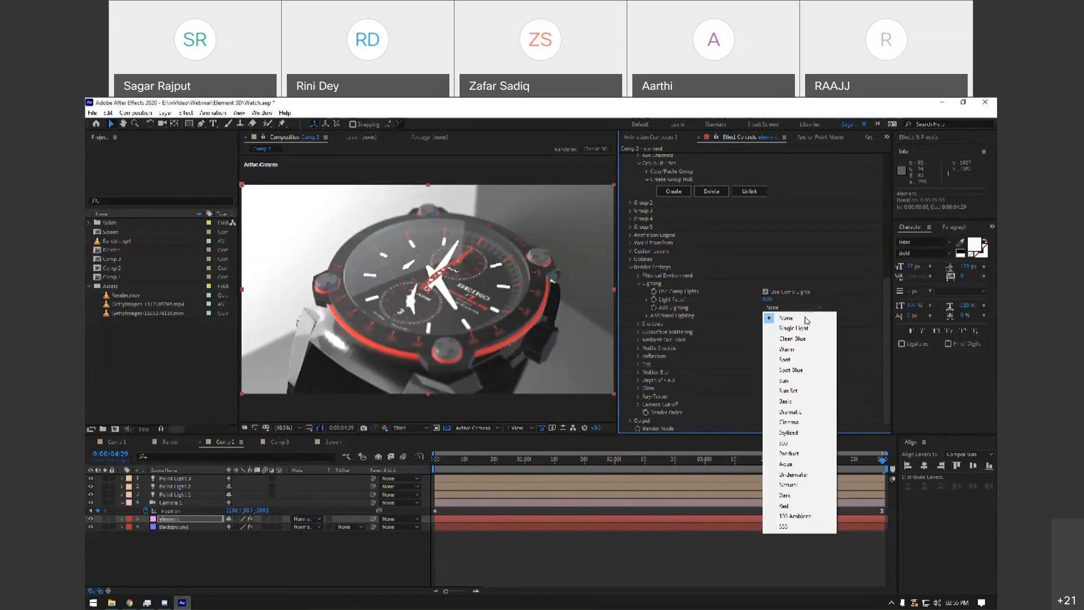
click(845, 280)
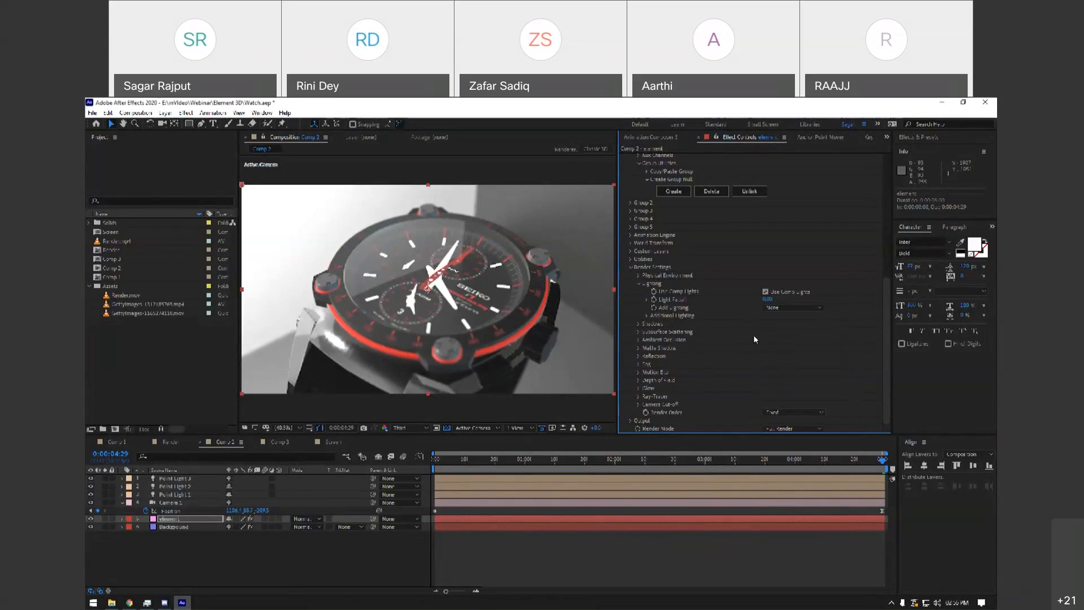
click(798, 307)
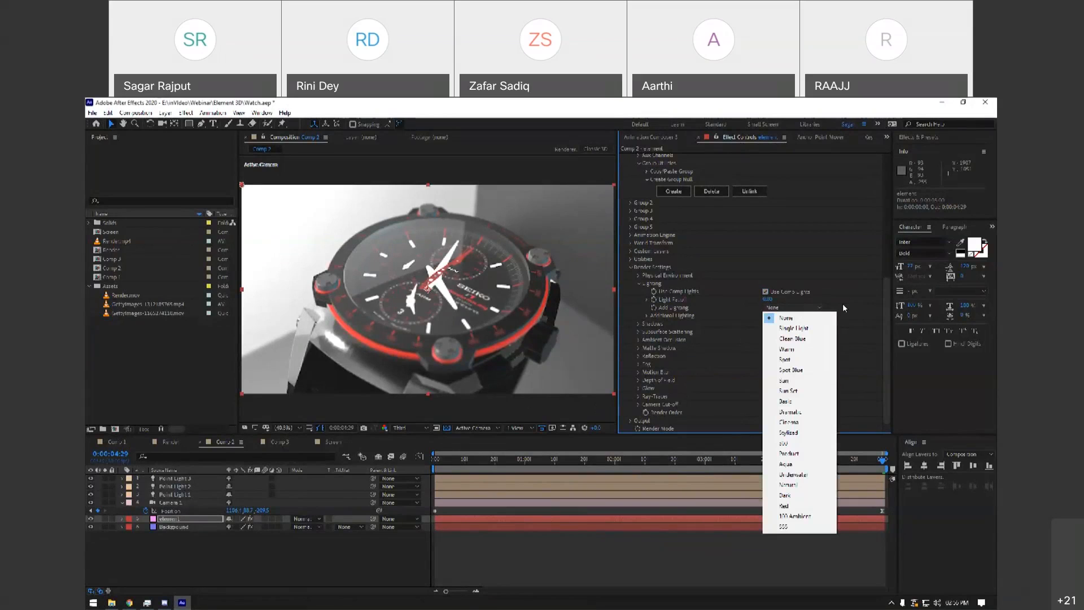
click(842, 303)
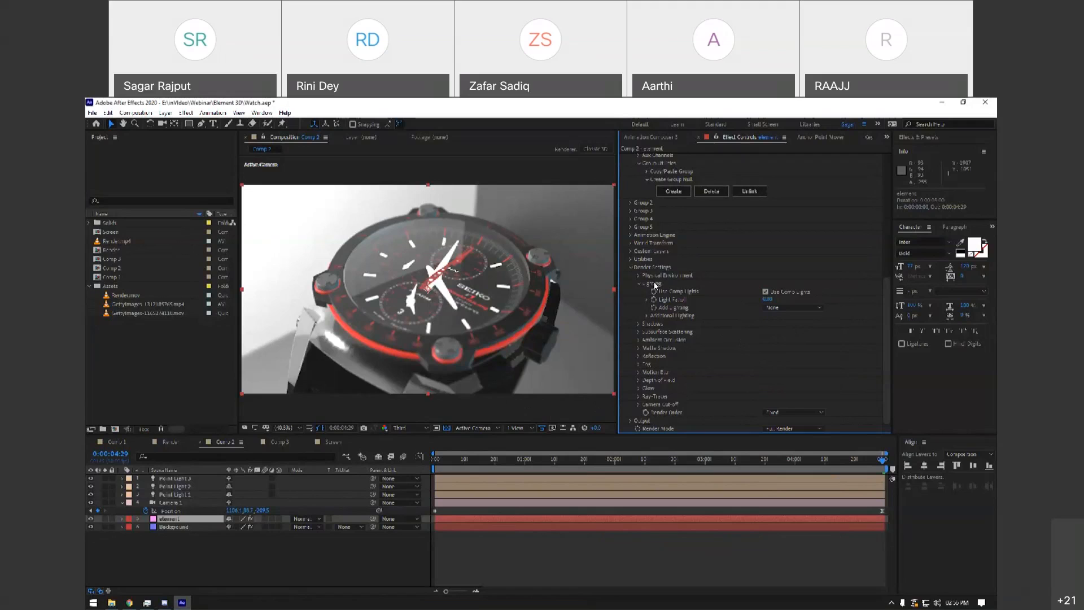
Review the Physical Environment settings, and switch Use Comp Lights off and on to compare the watch's lighting.
click(638, 275)
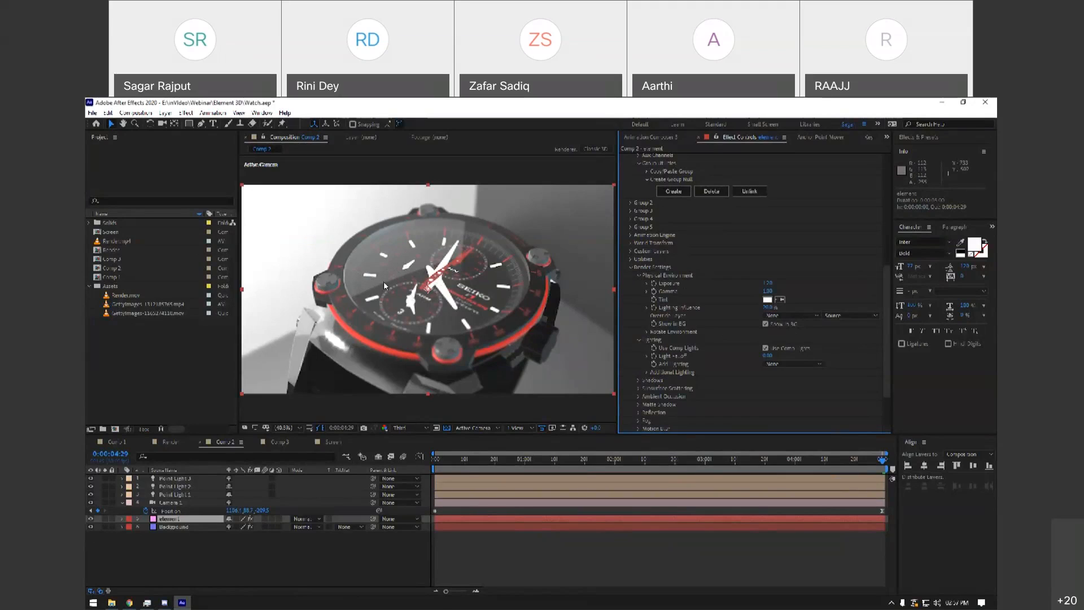
click(639, 275)
click(765, 292)
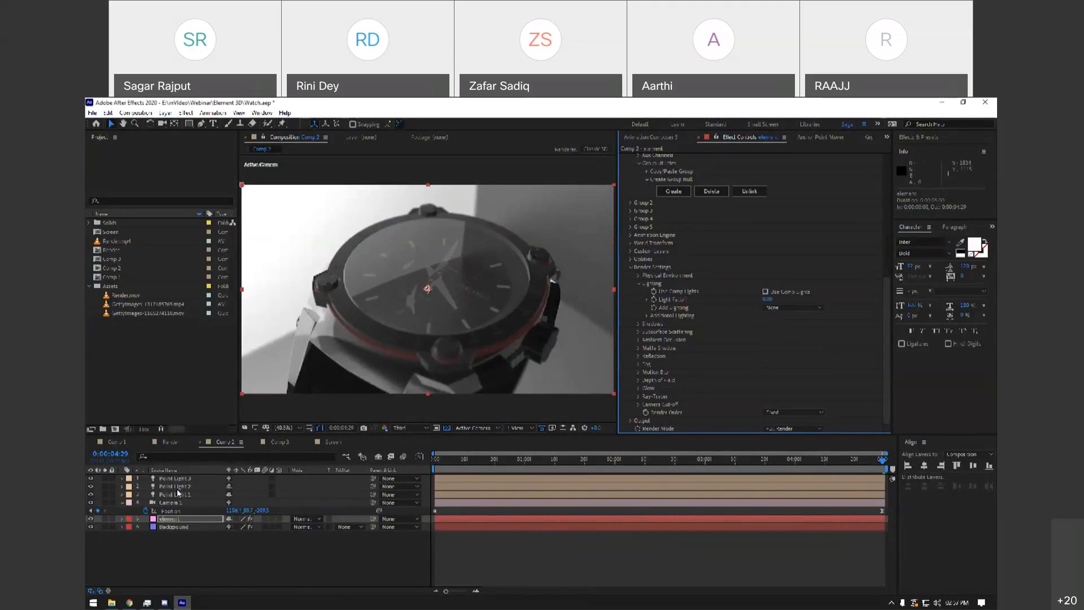
click(766, 293)
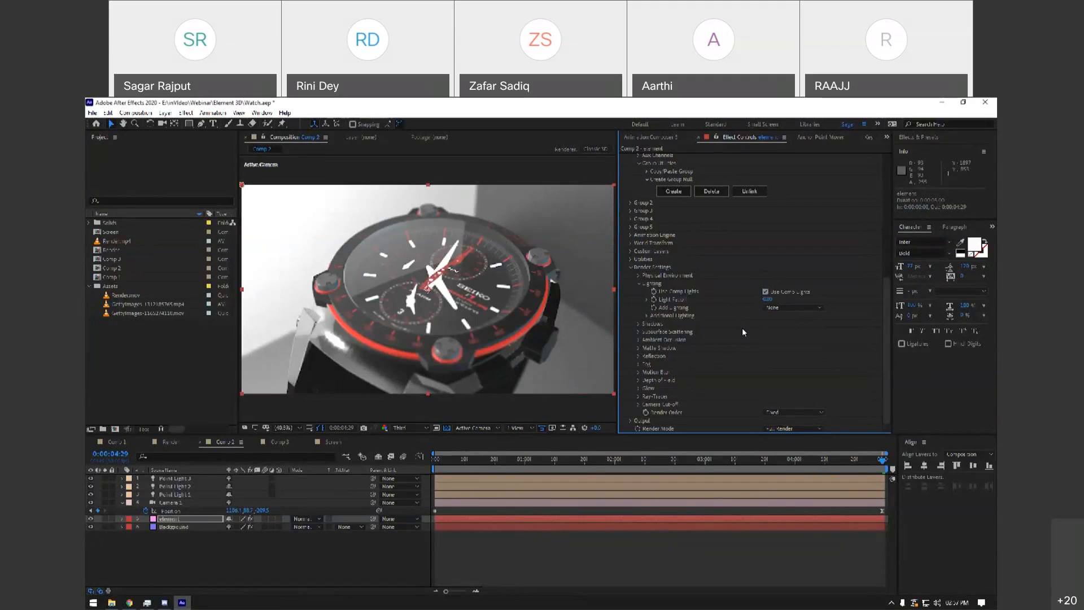
Expand the Shadows settings, change the Shadow Mode to Ray-Traced, and collapse the element layer's properties in the timeline.
click(638, 323)
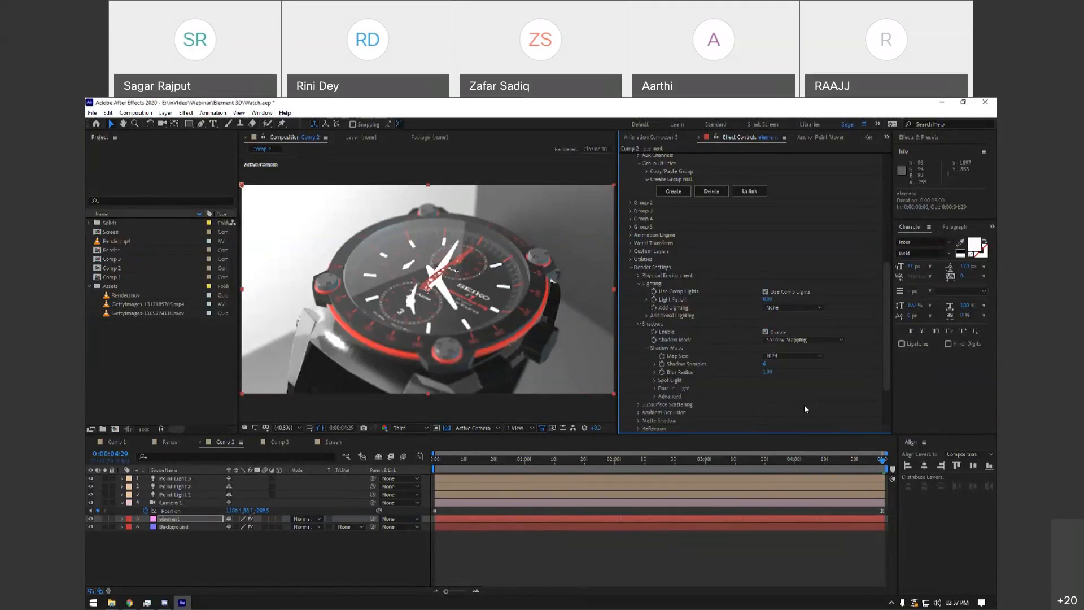
click(804, 340)
click(802, 362)
scroll(128, 499, up, 6)
click(123, 518)
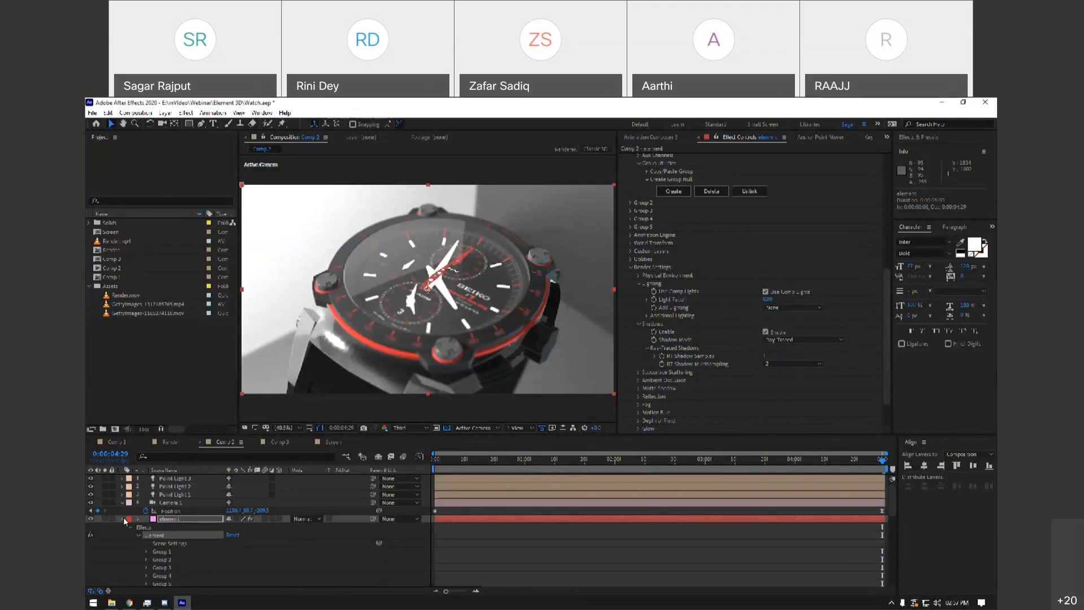
click(402, 563)
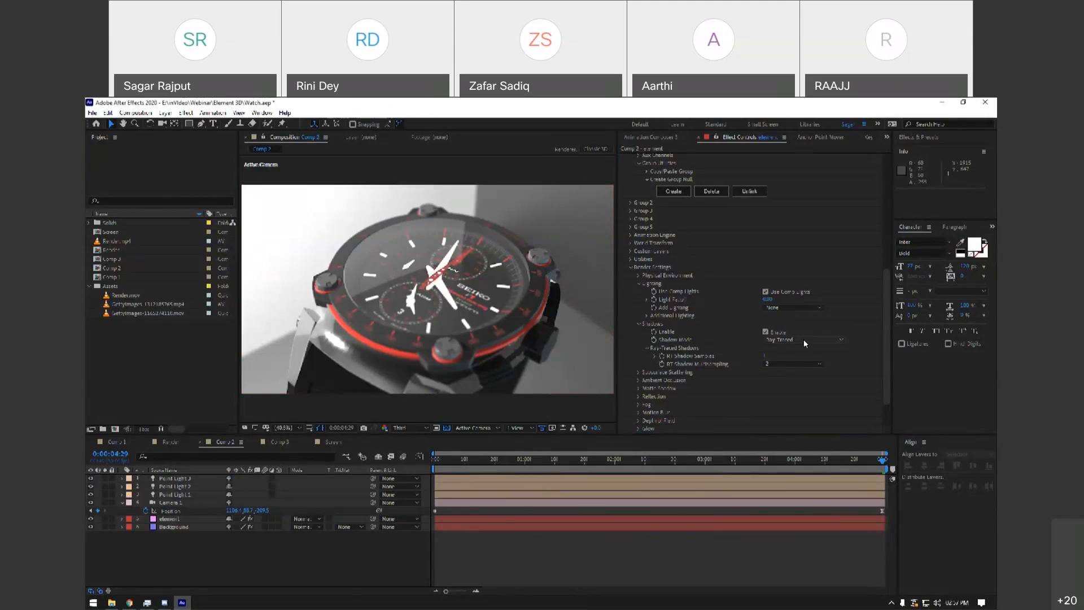
Set the RT Shadow Samples to 4 for the ray-traced shadows.
click(762, 356)
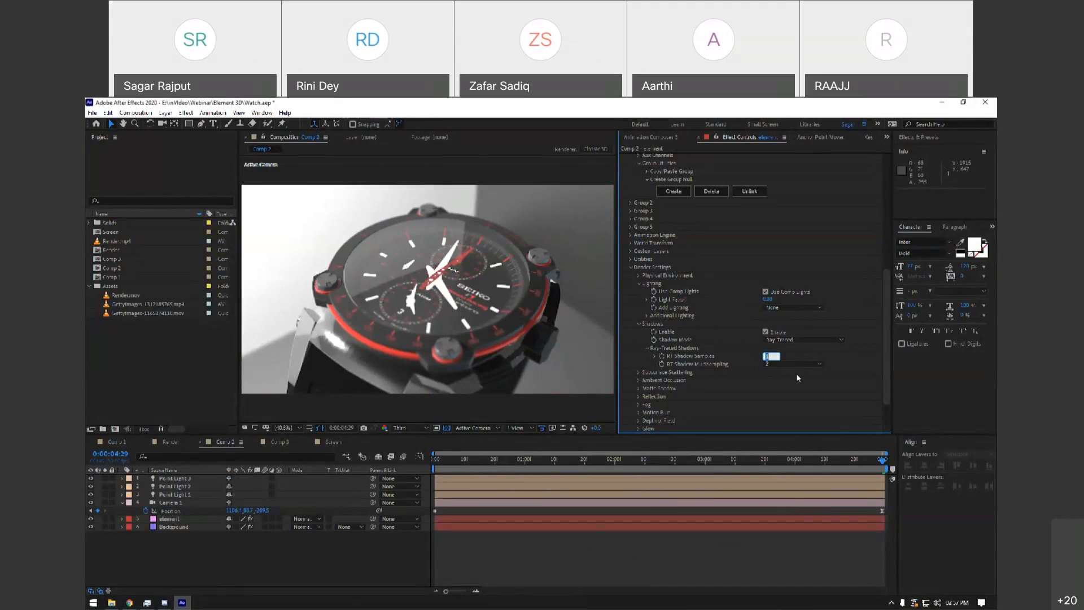
text(4)
key(Return)
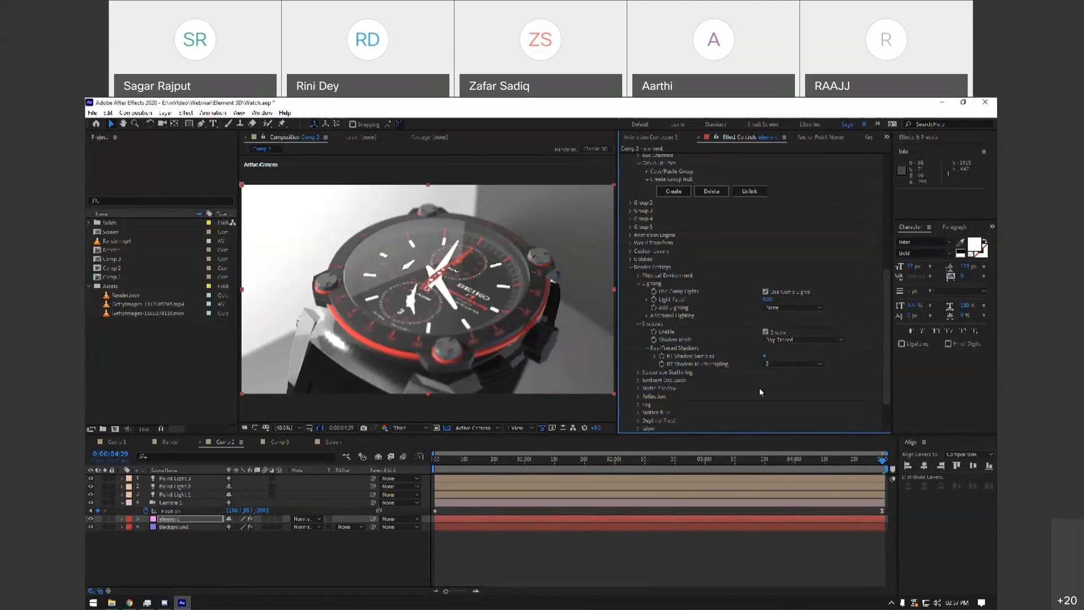
click(763, 356)
click(544, 541)
drag(452, 457, 935, 451)
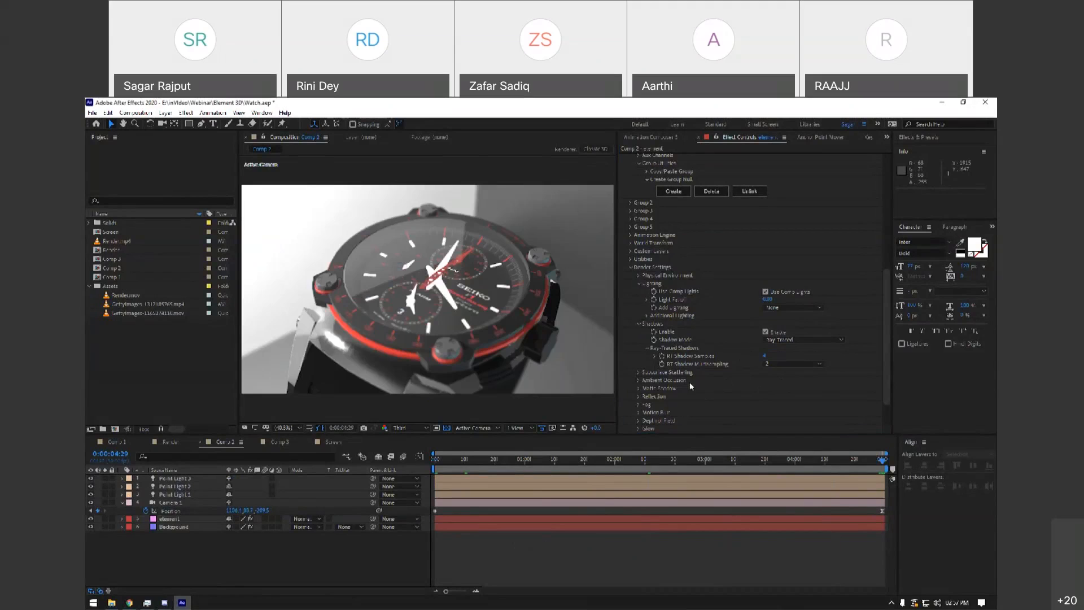
Review the Subsurface Scattering settings, disable the option, and collapse the section.
click(636, 374)
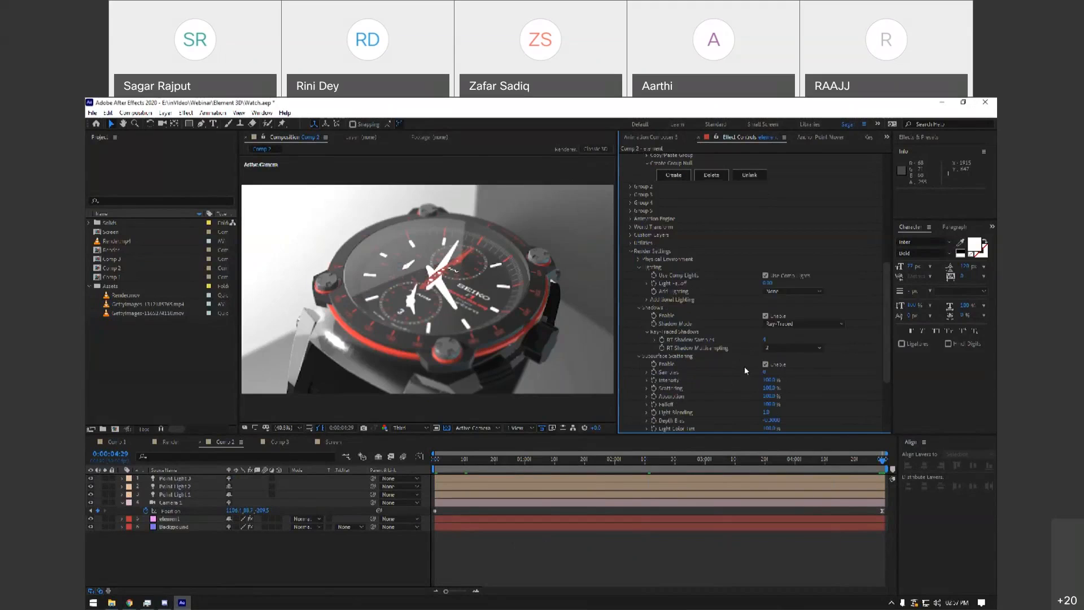
scroll(676, 374, down, 2)
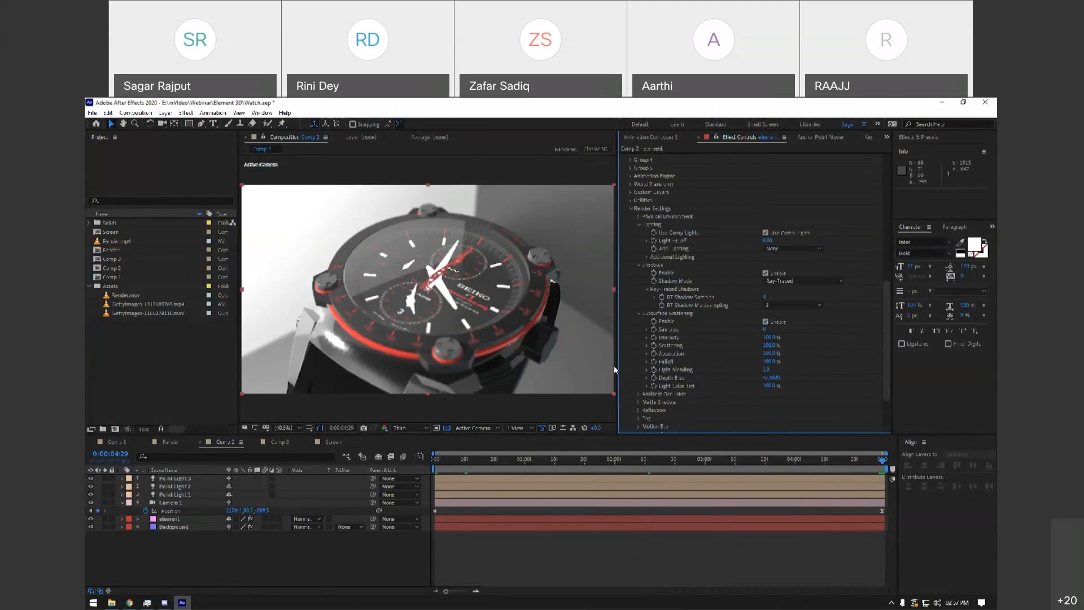
click(462, 352)
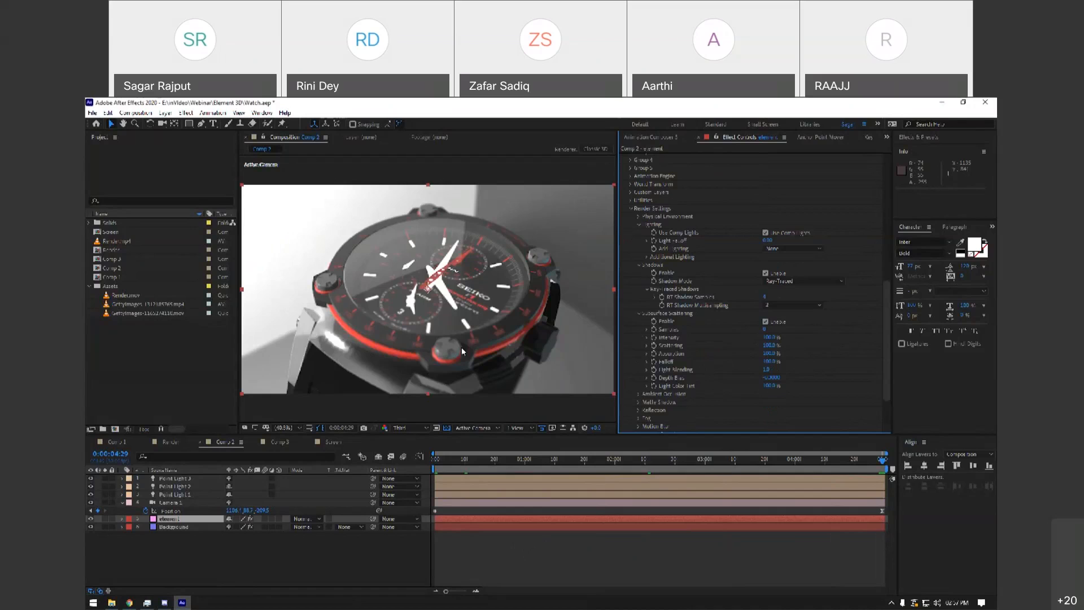
click(766, 321)
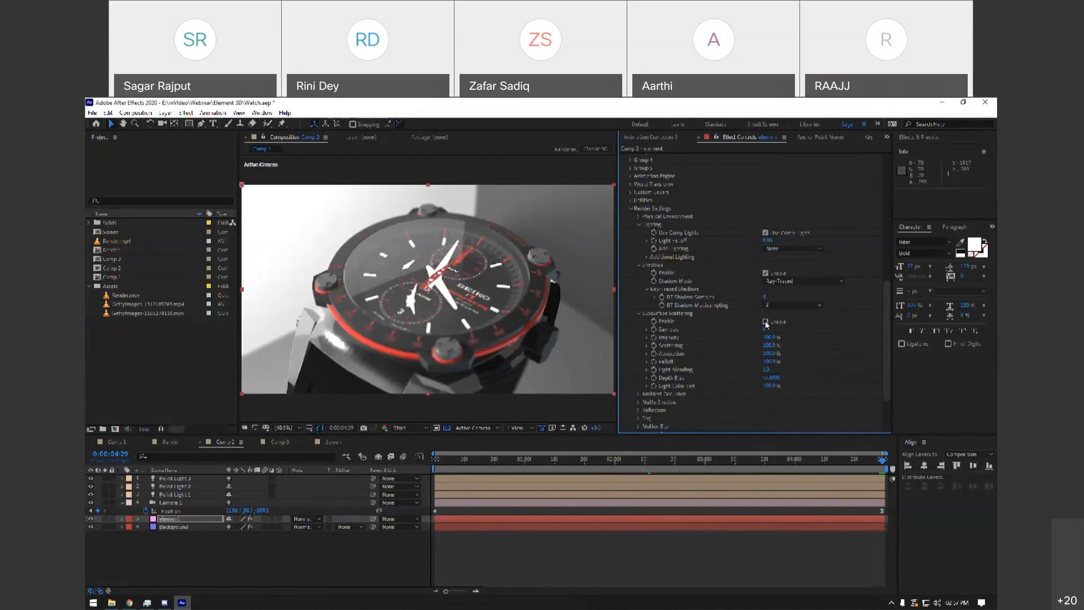
click(638, 314)
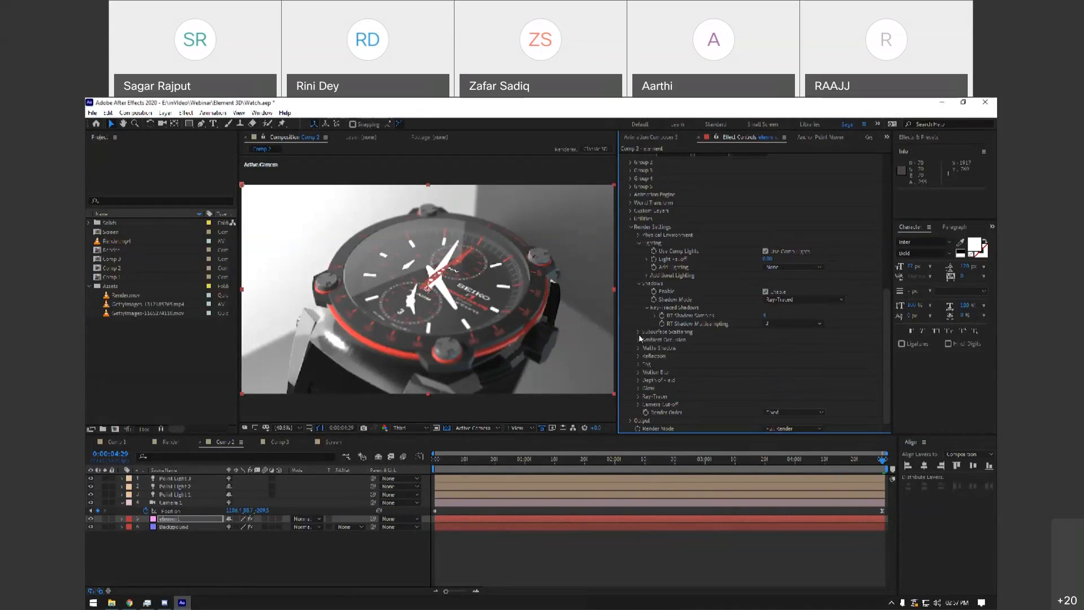
Enable Ambient Occlusion with AO Mode set to Ray-Traced, and collapse the element layer's properties in the timeline.
click(639, 339)
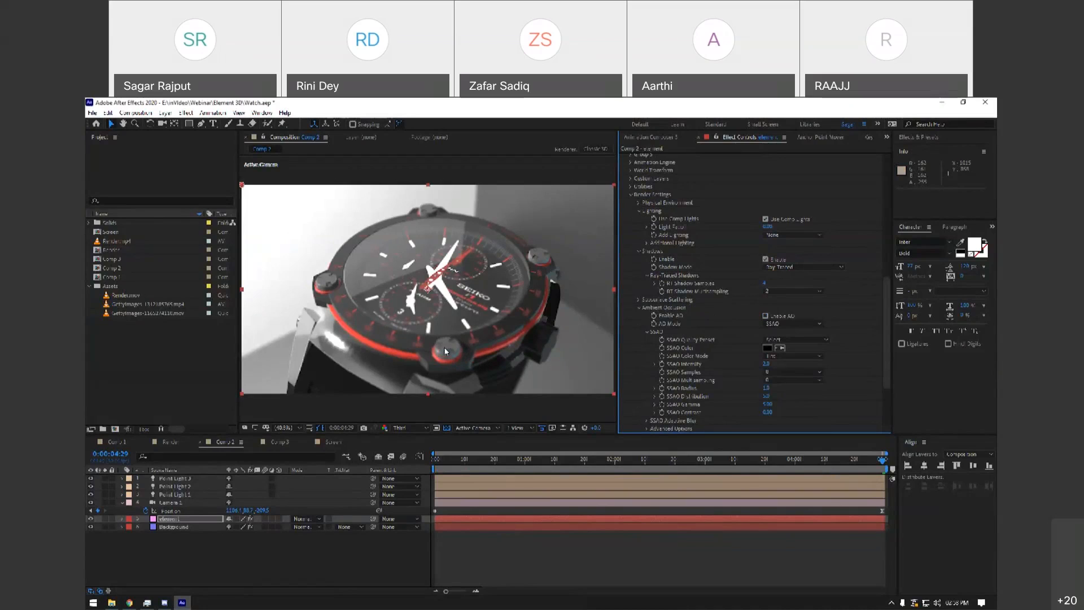
click(765, 315)
click(795, 324)
click(793, 342)
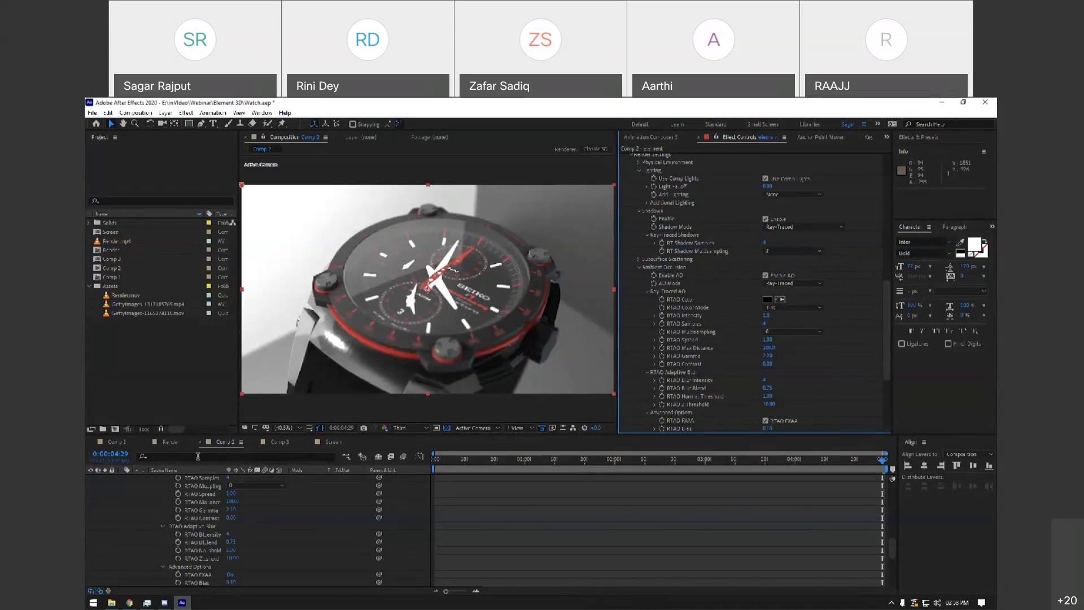
scroll(128, 502, up, 10)
click(123, 518)
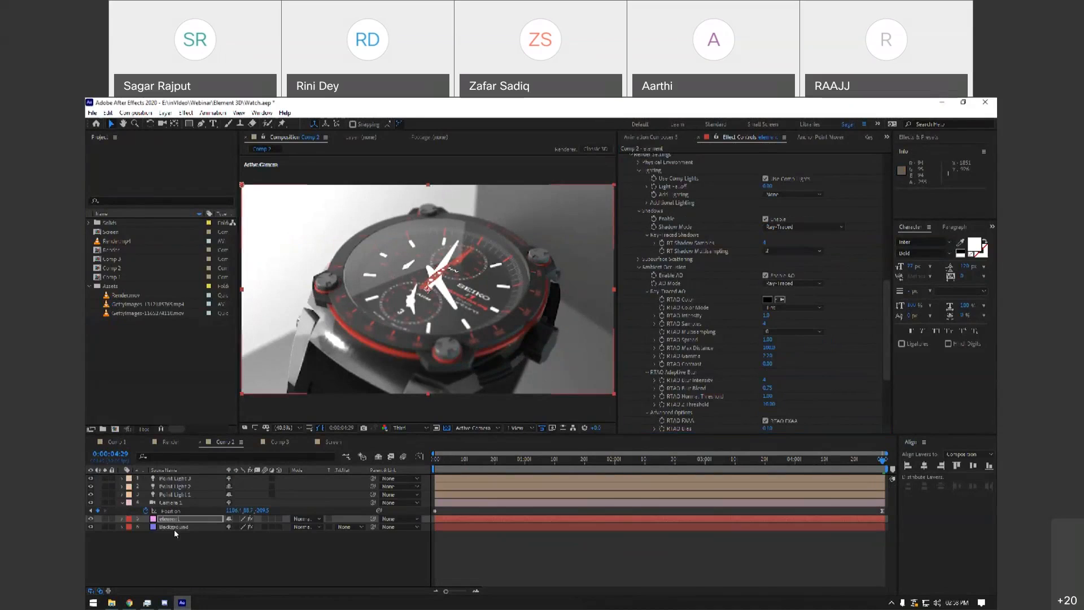
click(241, 551)
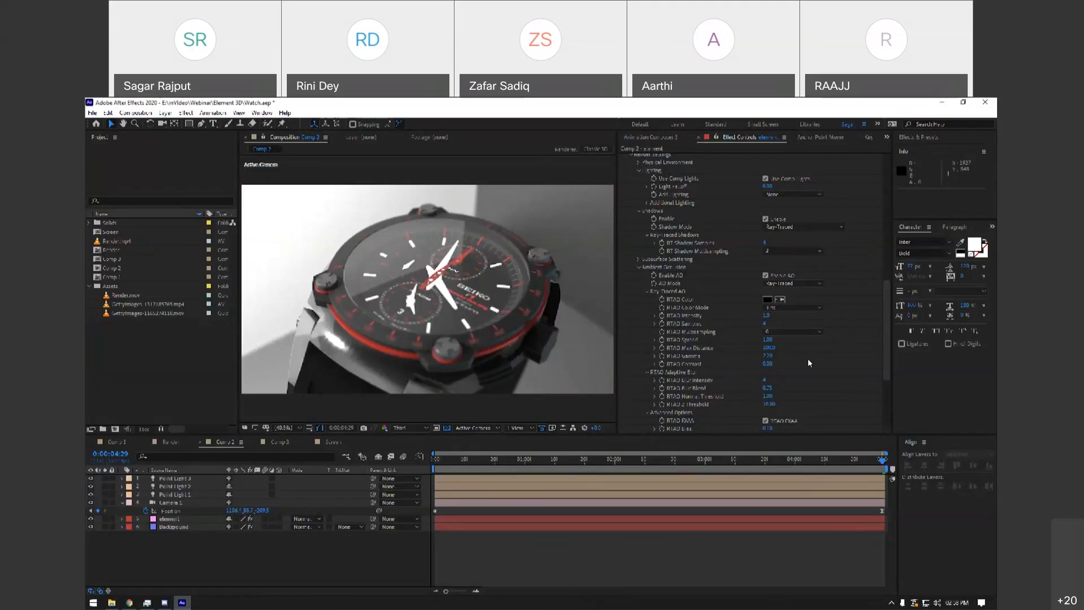
Try out the RTAO Intensity on the watch, returning it to 1.0, and leave the RTAO Samples at 4.
click(766, 315)
key(Return)
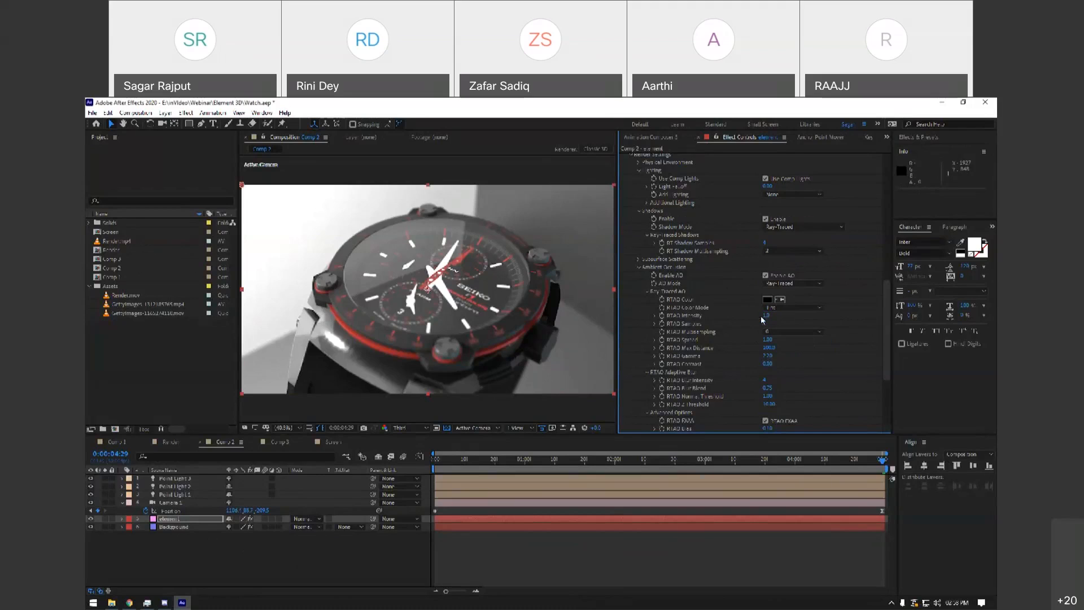
click(766, 315)
key(Return)
click(765, 316)
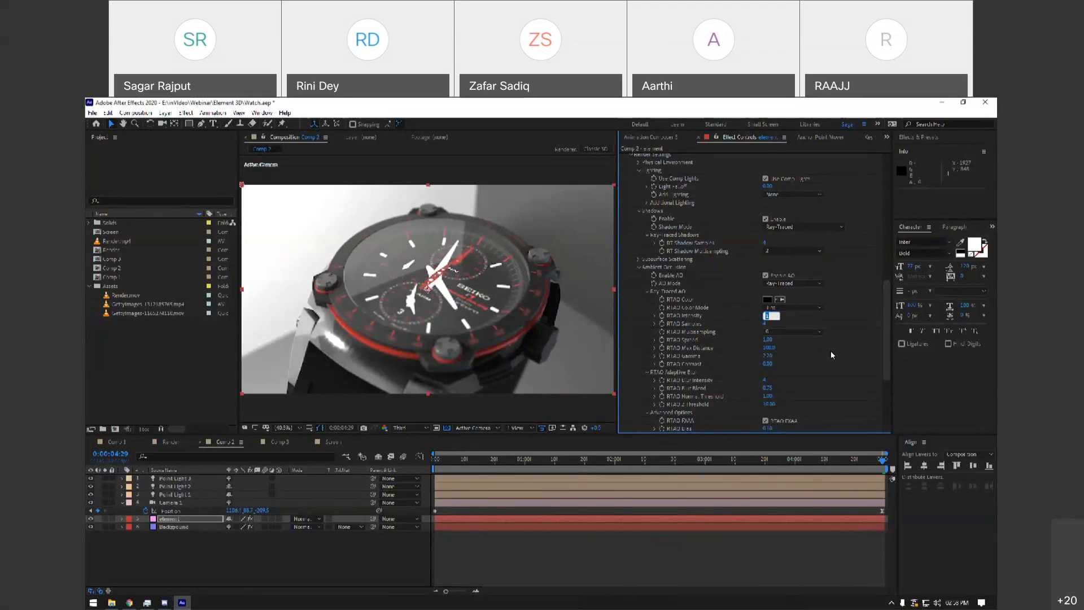
key(Tab)
key(Tab)
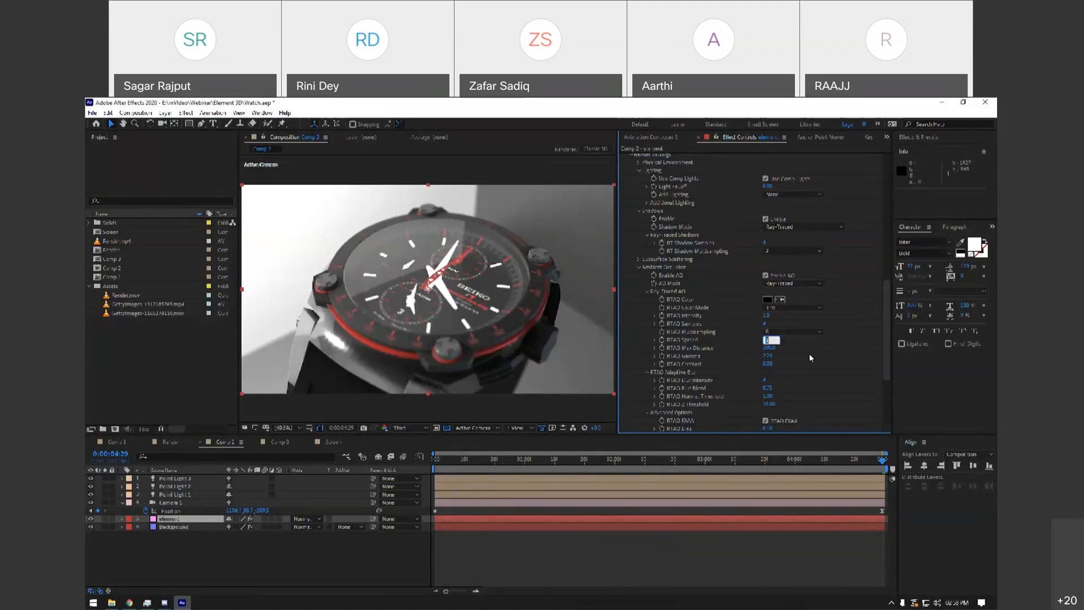
key(Return)
click(766, 315)
key(Return)
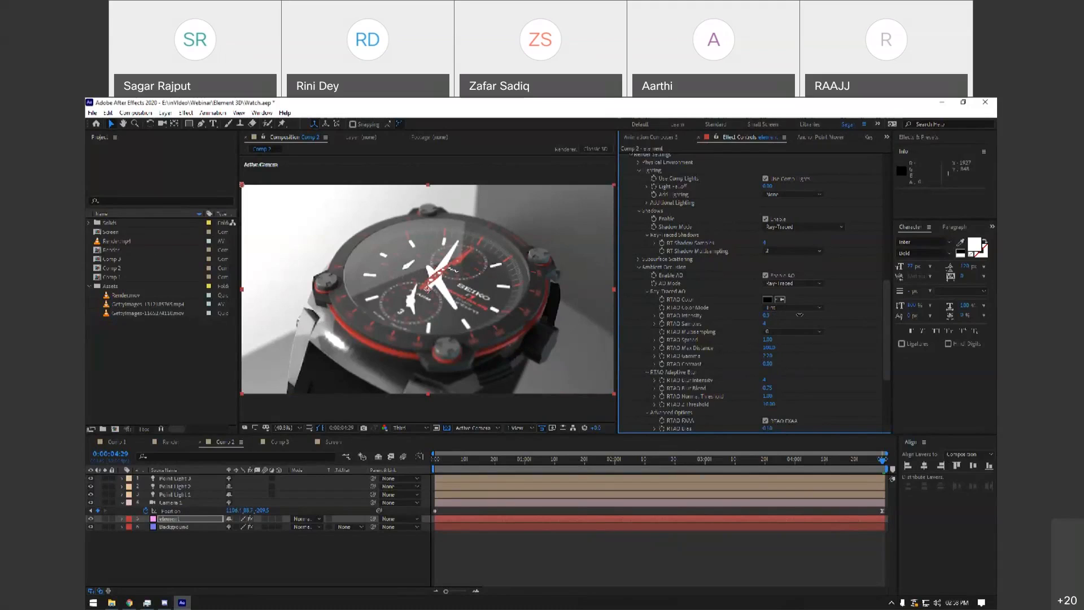
drag(766, 315, 841, 314)
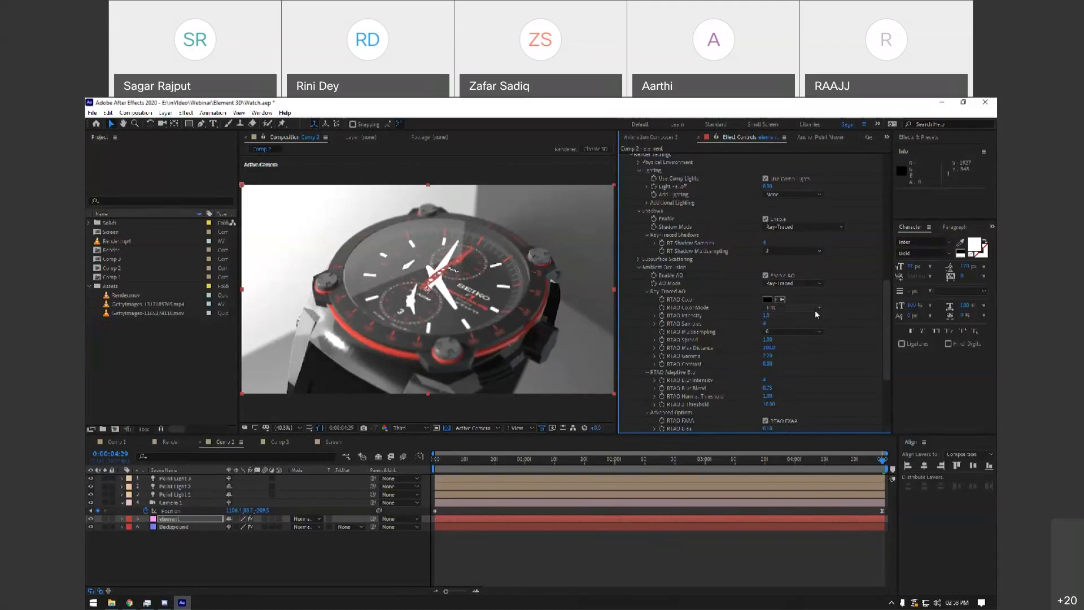
click(764, 323)
key(Return)
Examine the Matte Shadow, Reflection and Ray-Tracer settings, keeping the Render Mode at Full Render.
scroll(807, 359, down, 3)
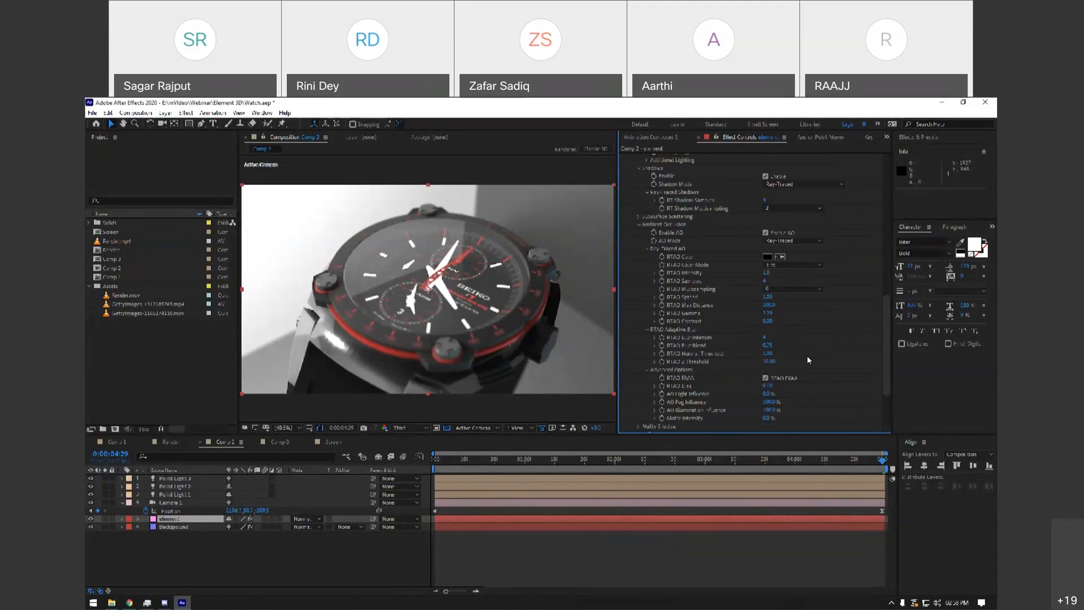
scroll(808, 354, down, 3)
click(639, 384)
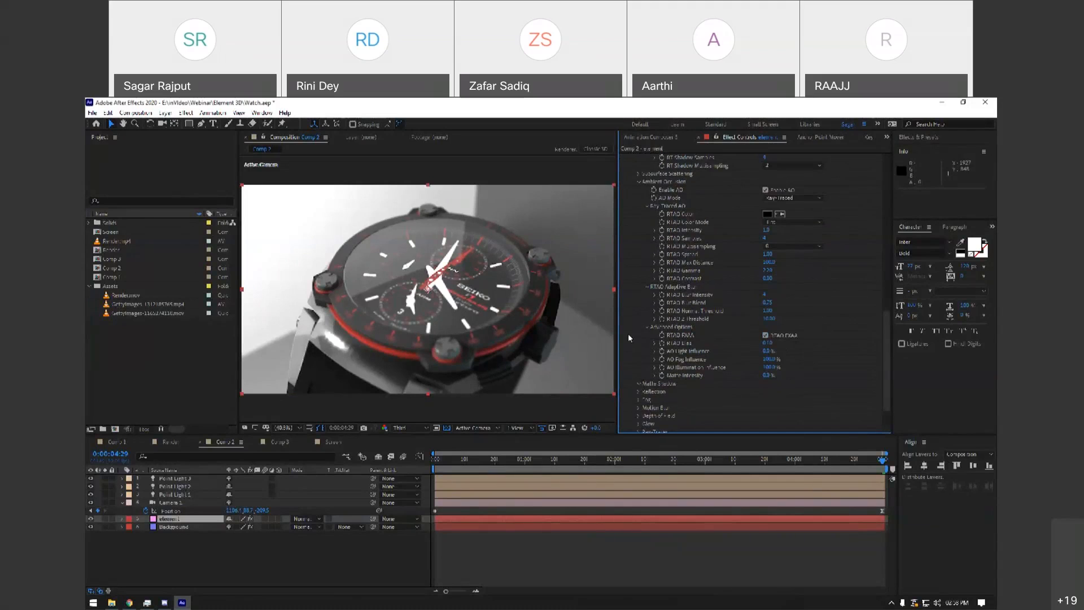
scroll(633, 334, down, 3)
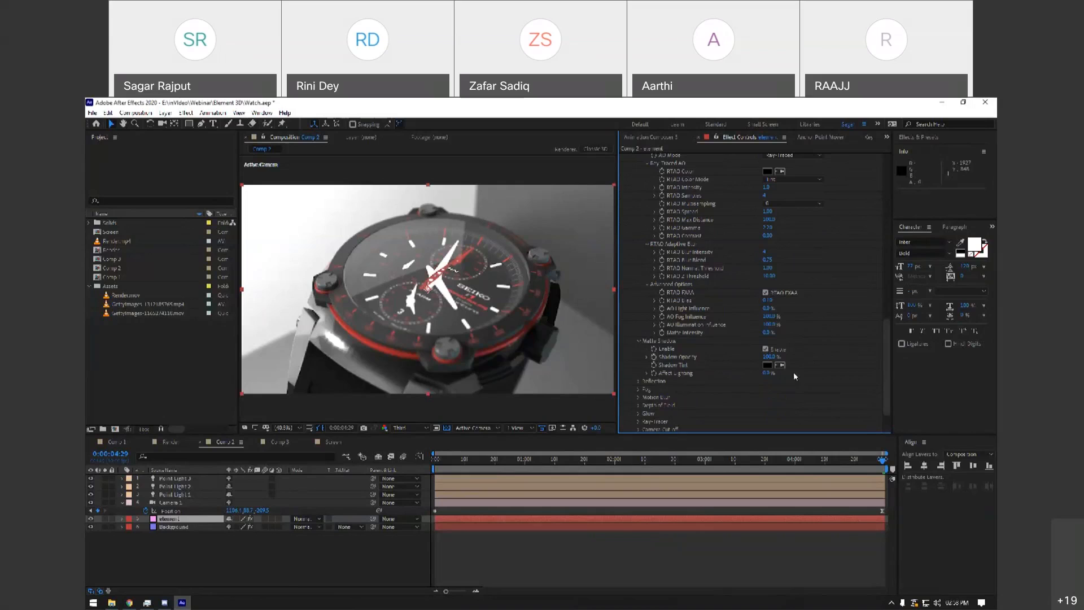
scroll(699, 393, down, 2)
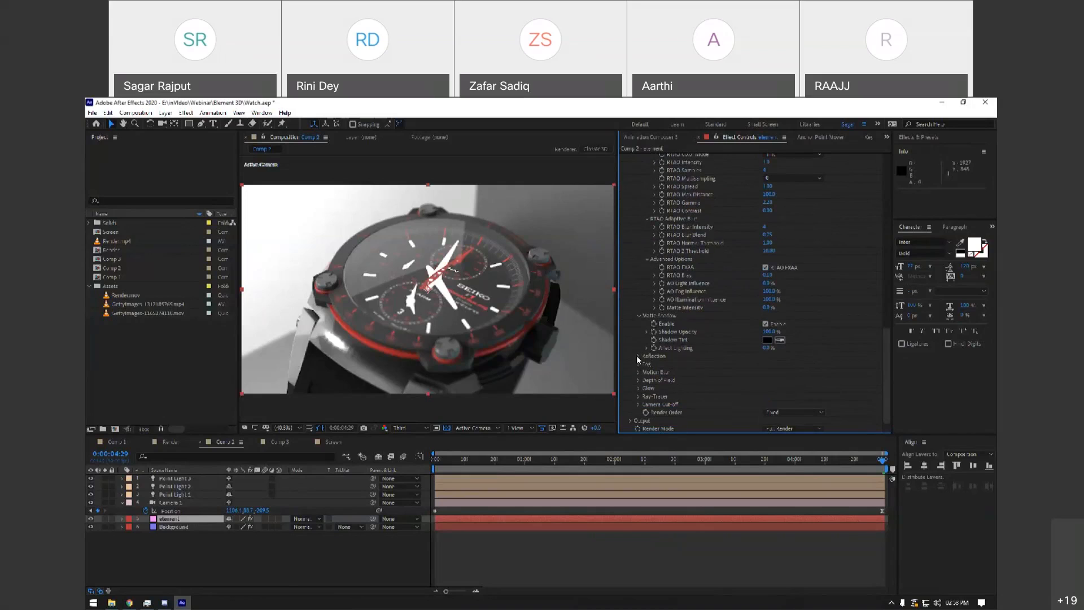
scroll(631, 330, down, 2)
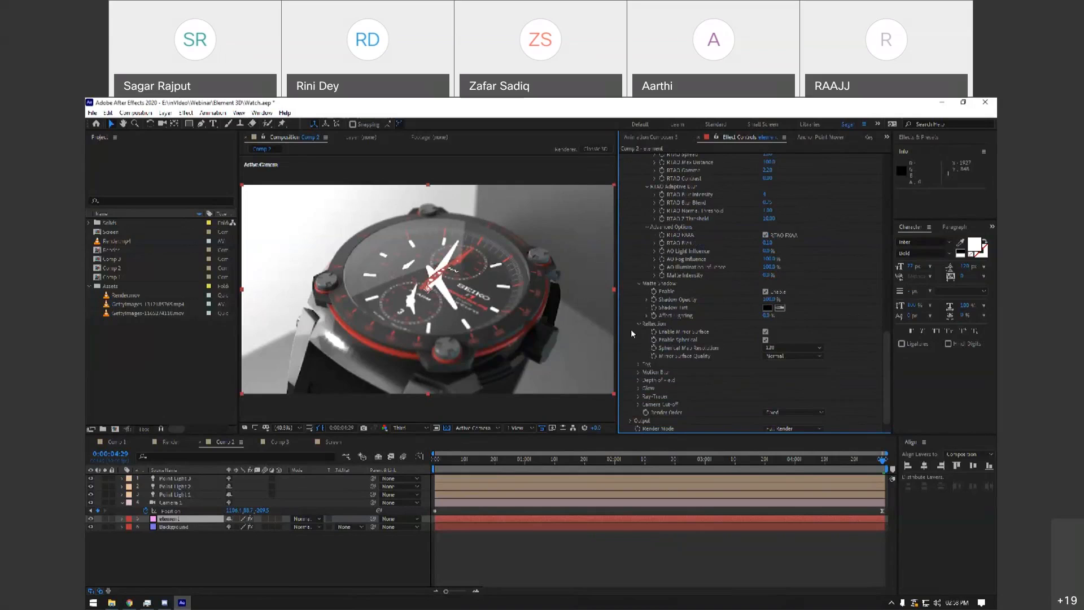
click(638, 397)
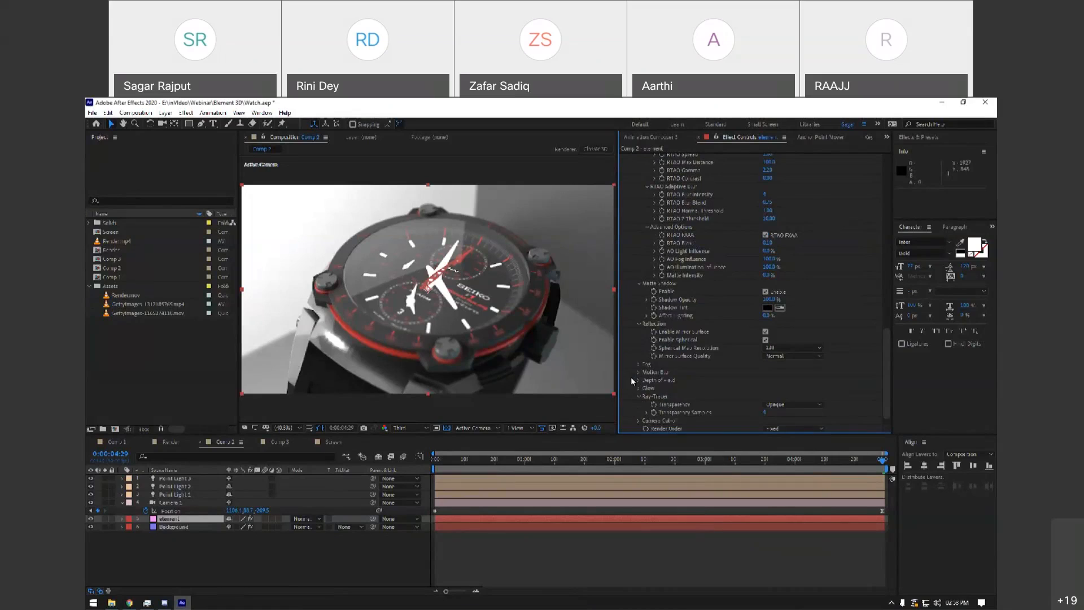
click(784, 429)
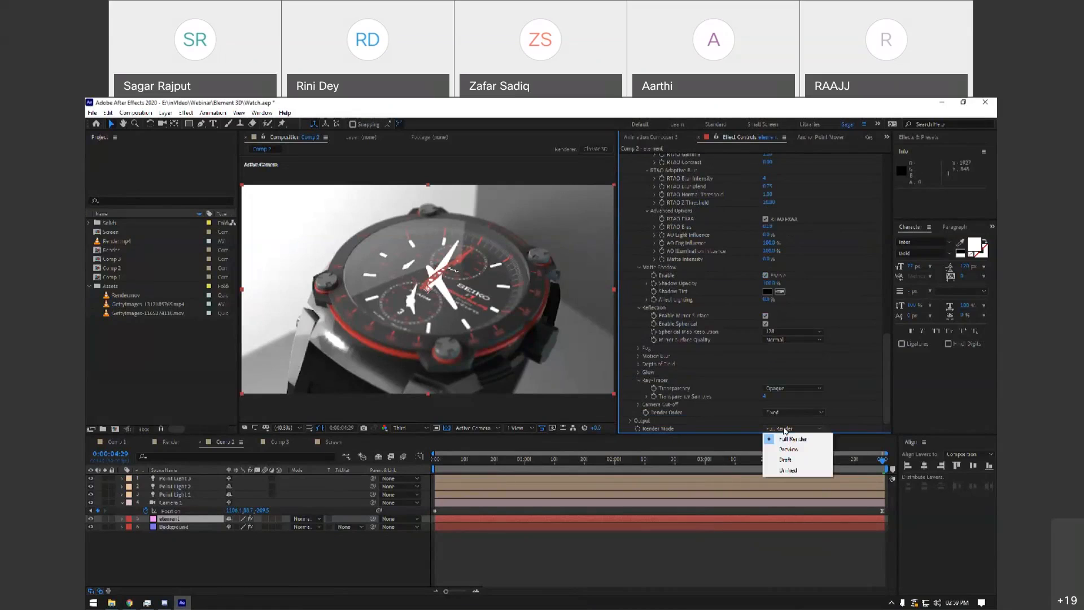
click(792, 438)
Scrub through the watch animation, return to the first frame, and save the project.
drag(451, 458, 773, 470)
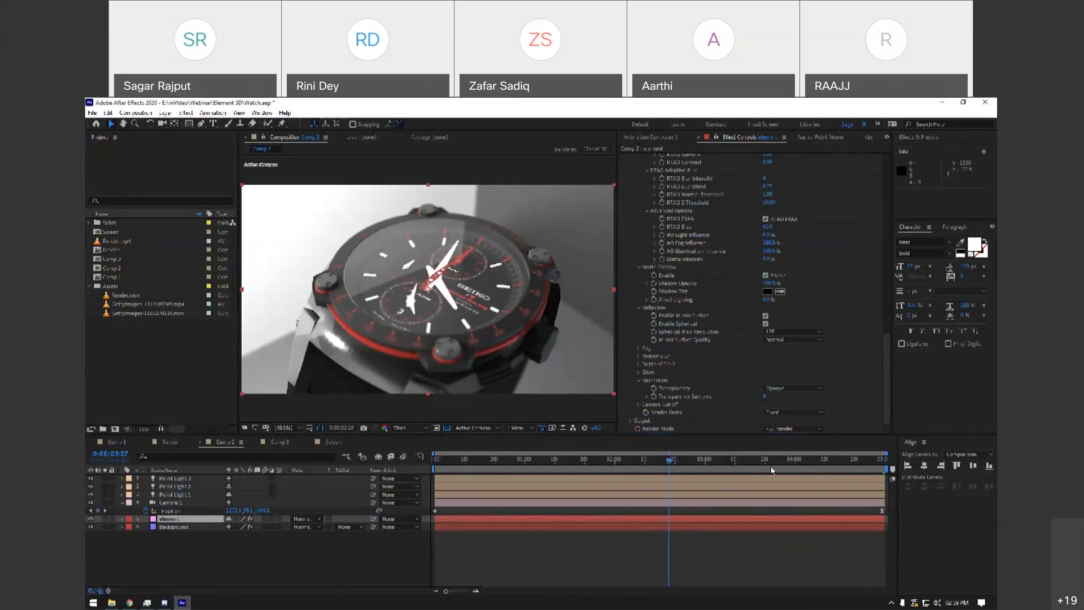
key(Home)
click(332, 567)
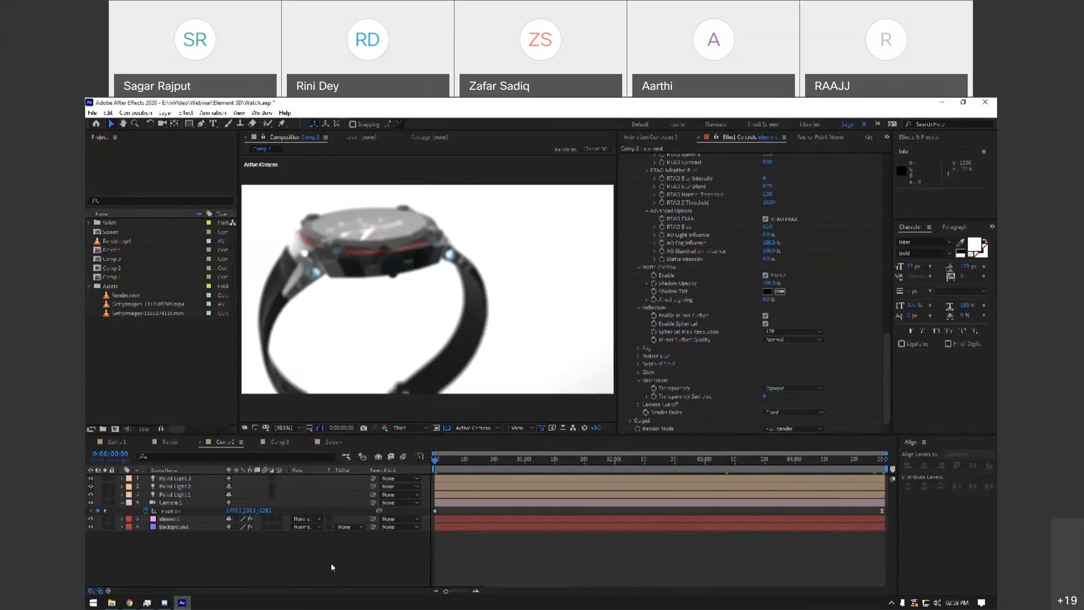
key(ctrl+s)
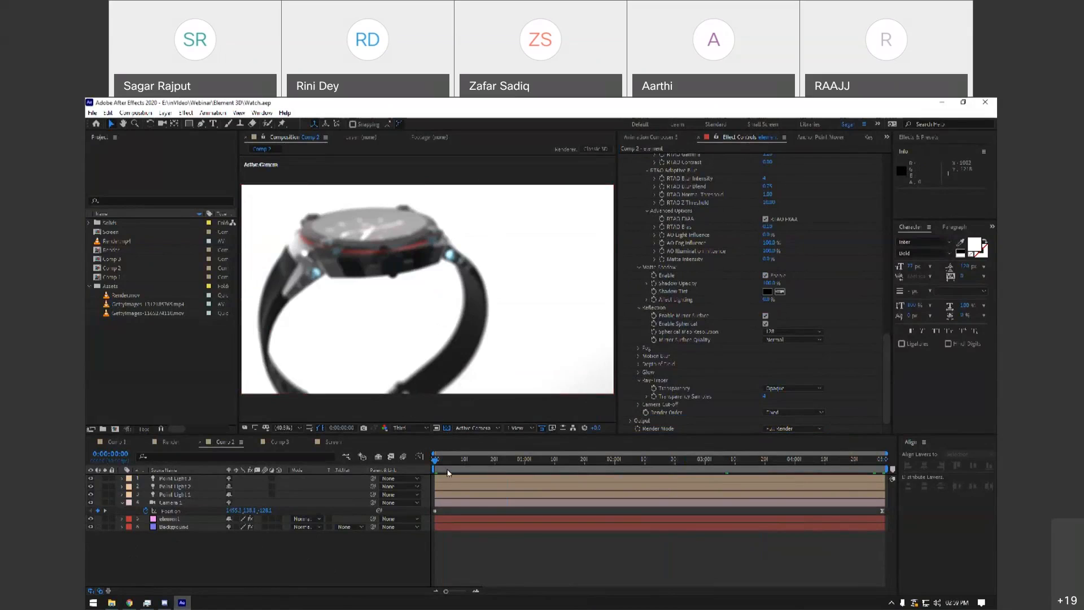
Hide the Background layer and scrub the animation to 0:00:03:25 to check the watch render.
click(90, 527)
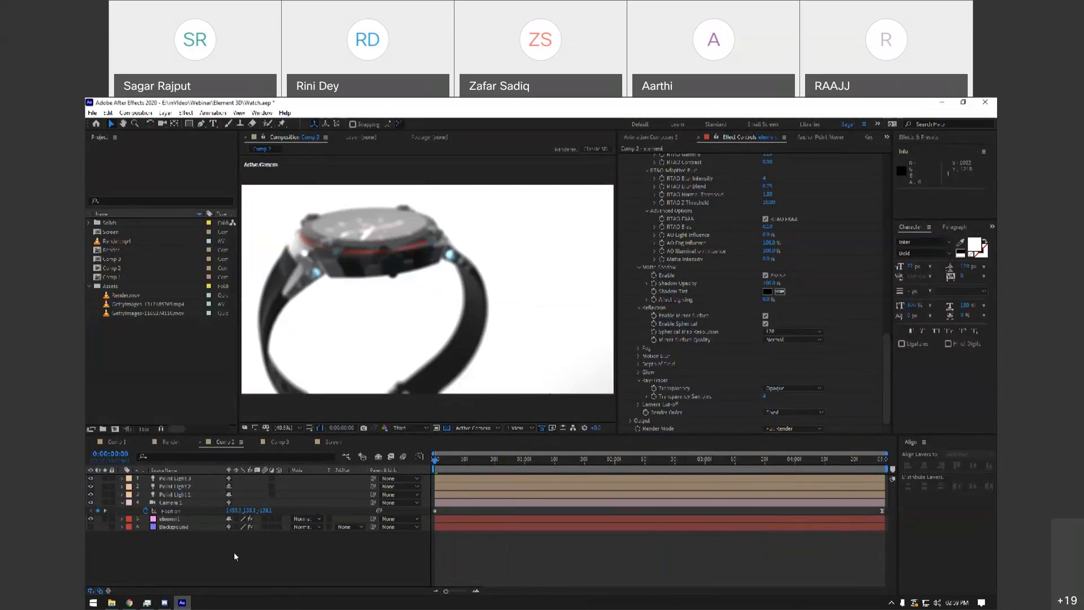
drag(436, 458, 779, 477)
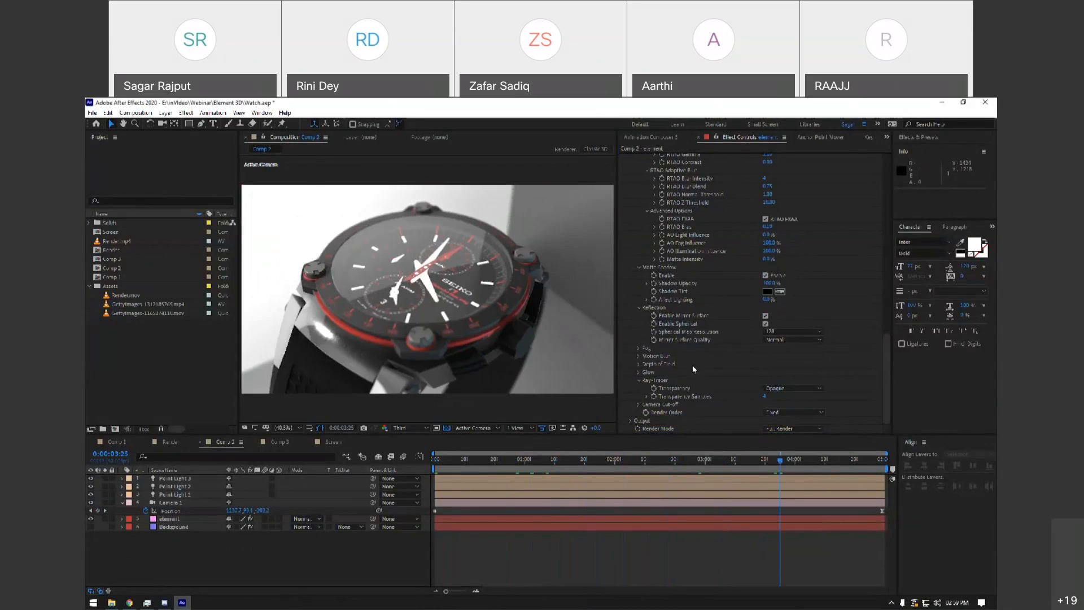
Turn off Show in BG in the watch's Physical Environment settings and return to the first frame.
scroll(732, 328, up, 5)
scroll(732, 327, up, 6)
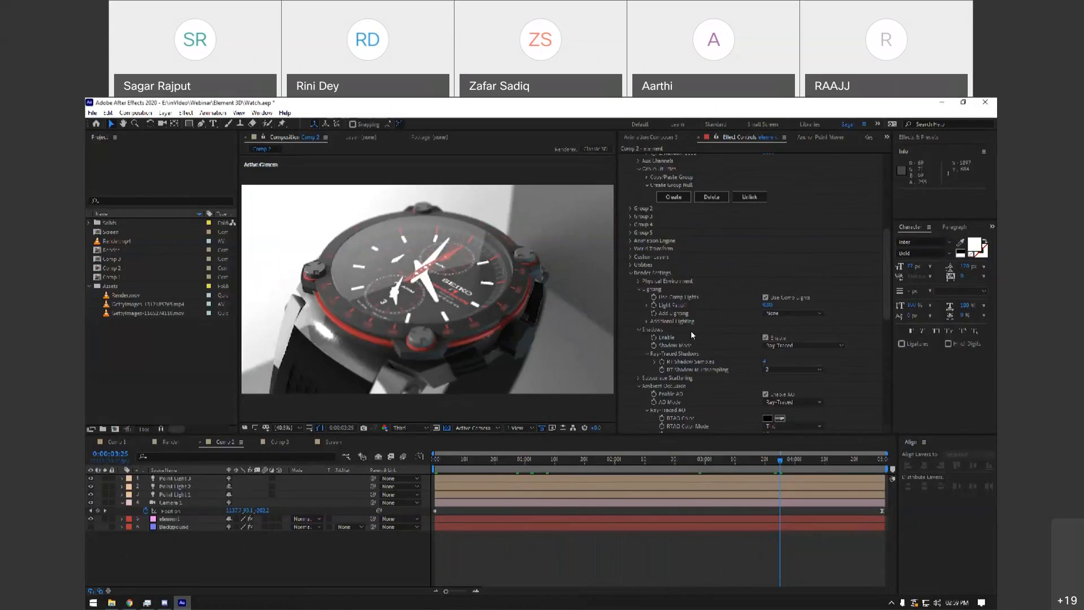
scroll(690, 333, up, 1)
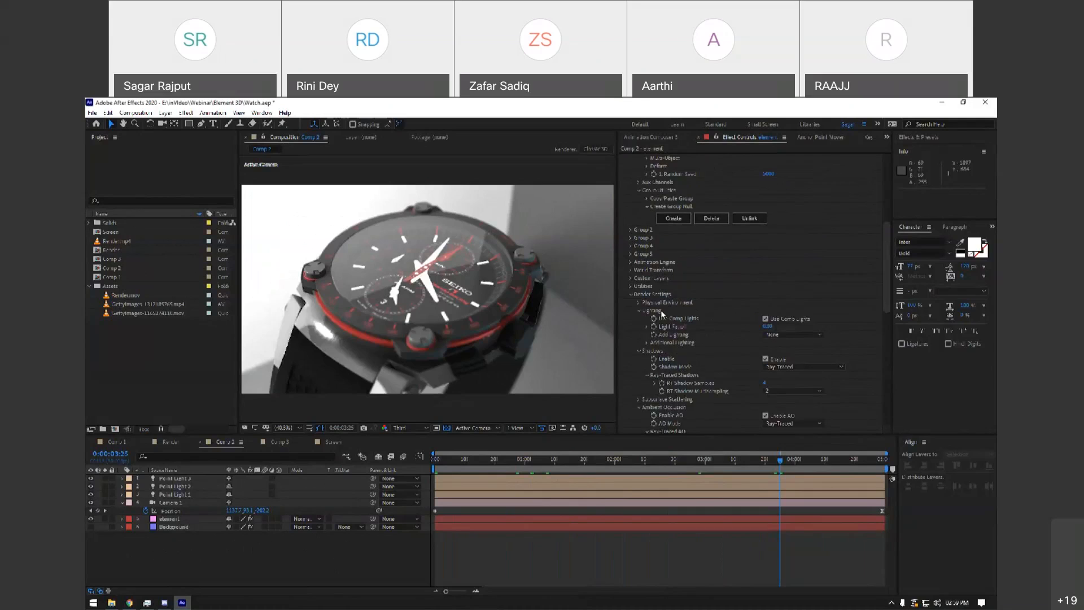
click(638, 303)
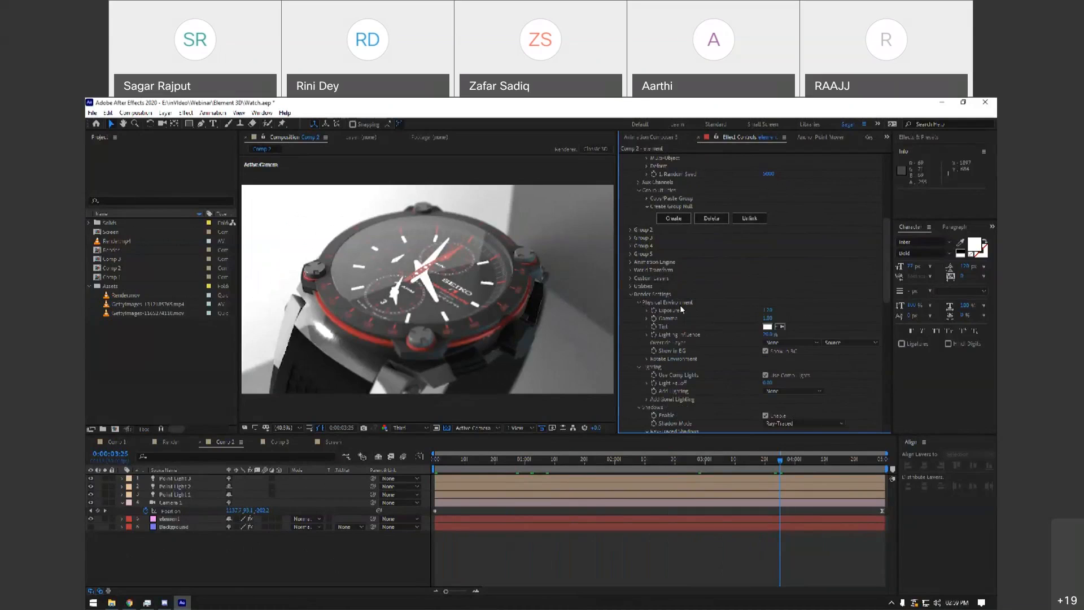
click(765, 352)
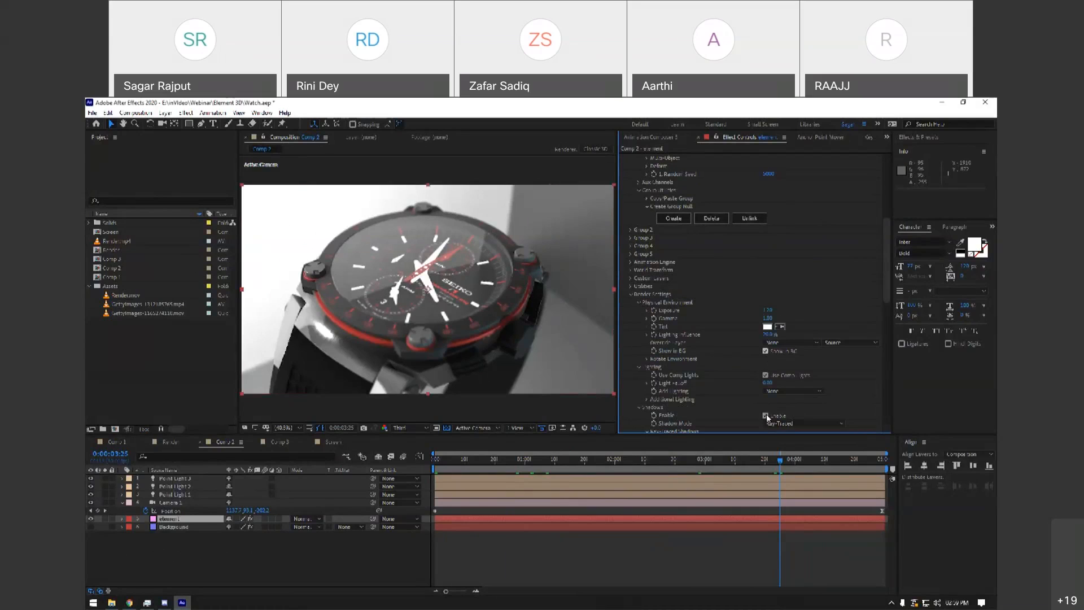
click(765, 352)
drag(779, 459, 418, 474)
click(384, 549)
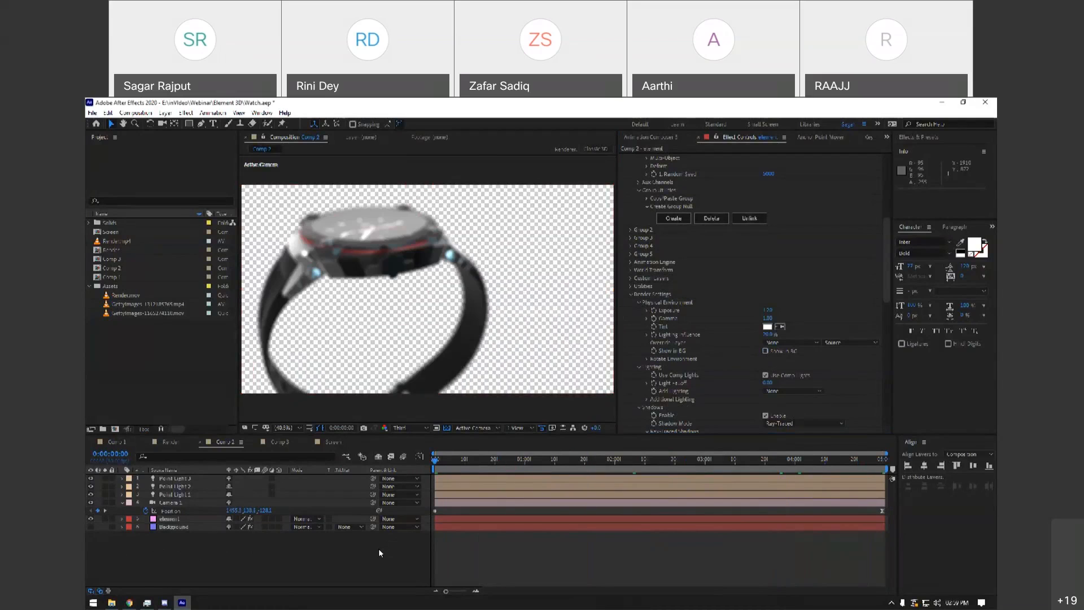
Add Comp 2 to the render queue and set its output module to QuickTime with RGB + Alpha channels.
key(ctrl+m)
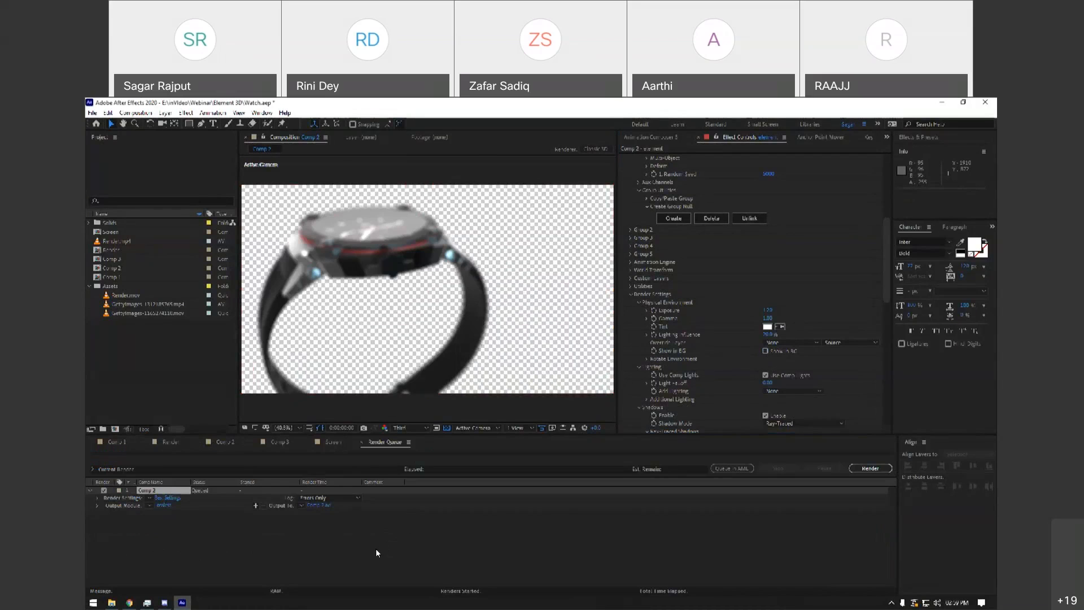
click(163, 504)
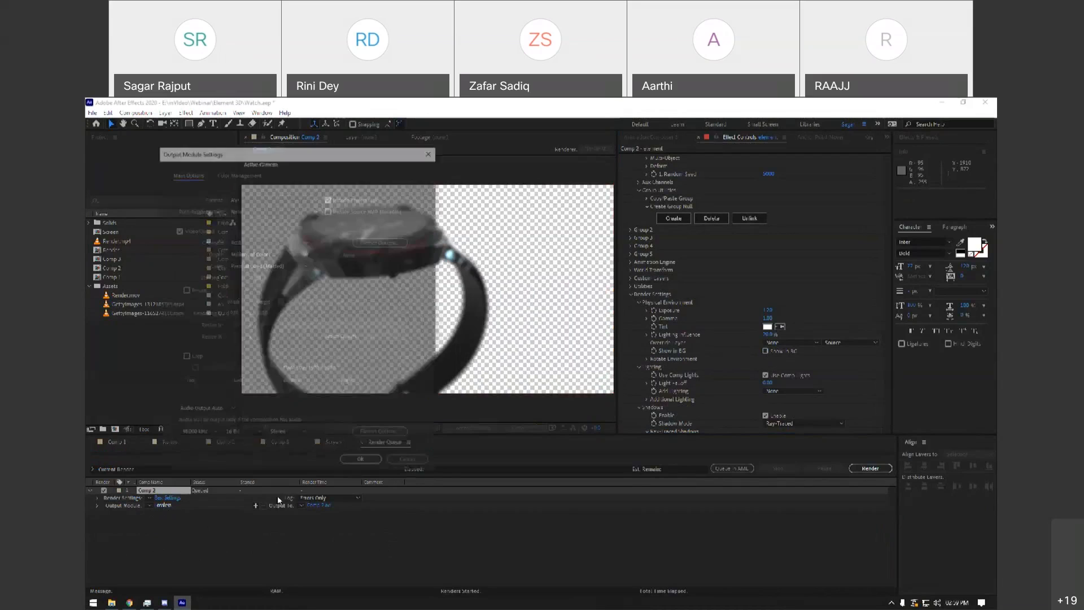
click(288, 198)
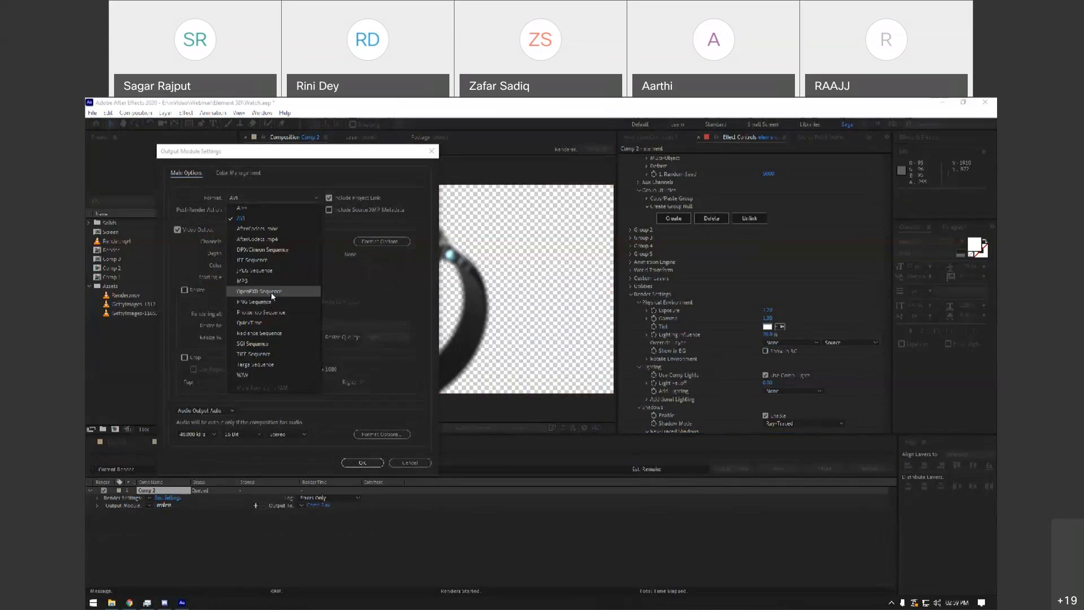
click(272, 322)
click(258, 242)
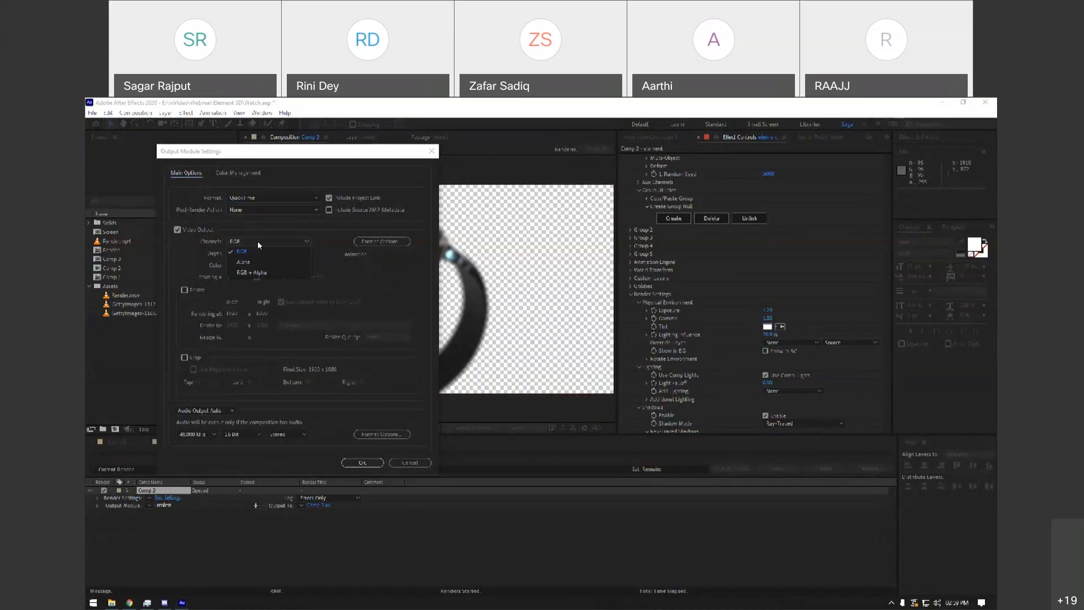
click(272, 272)
drag(293, 151, 622, 159)
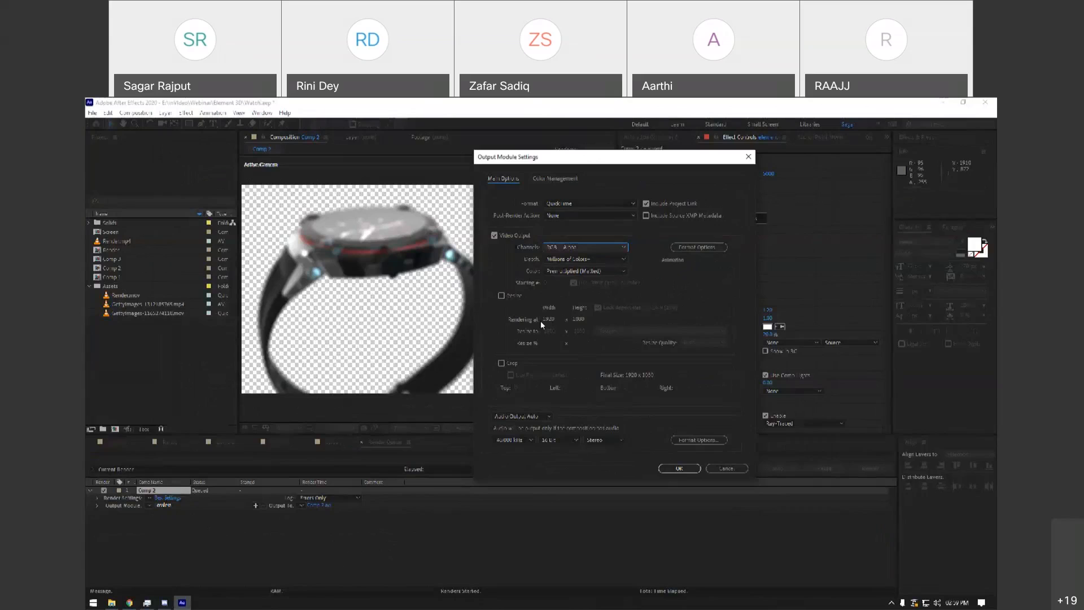
click(678, 469)
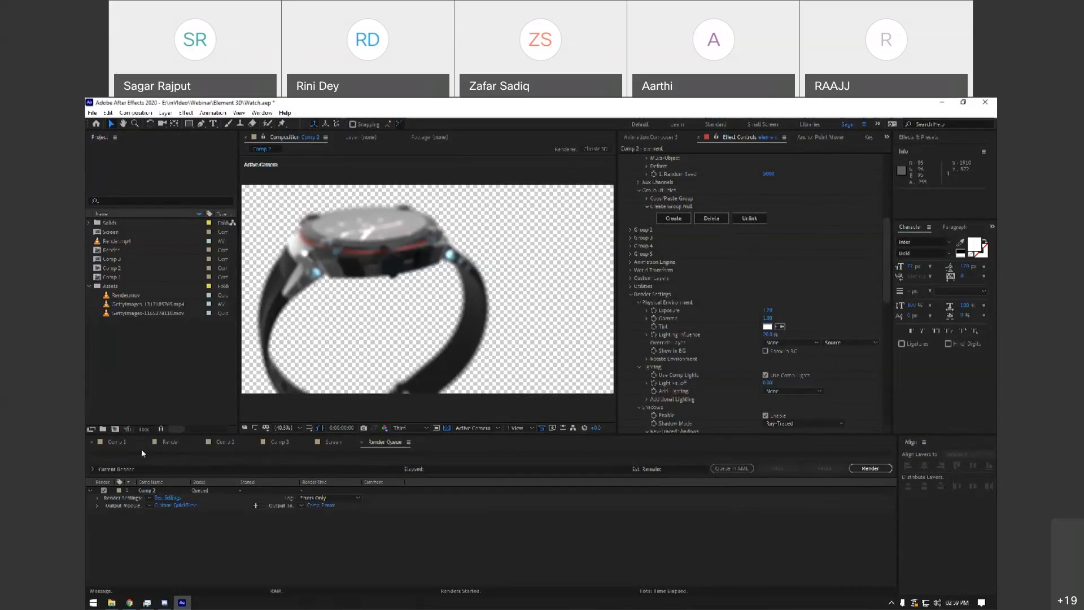
Open Comp 3 and hide its Camera 1, Medium Magenta Solid 2 and Screen layers.
click(224, 441)
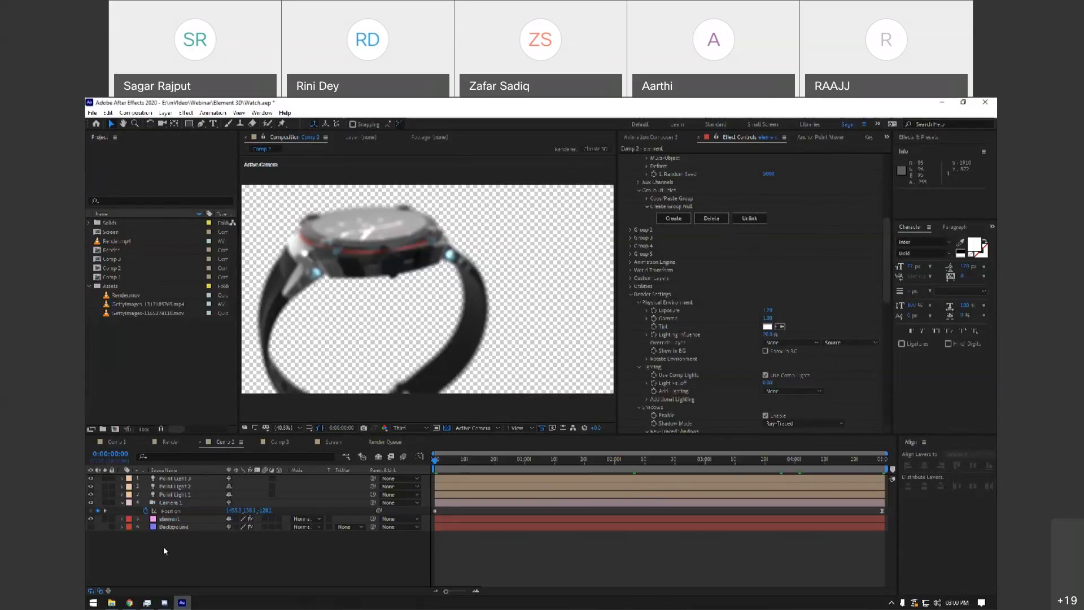
click(279, 441)
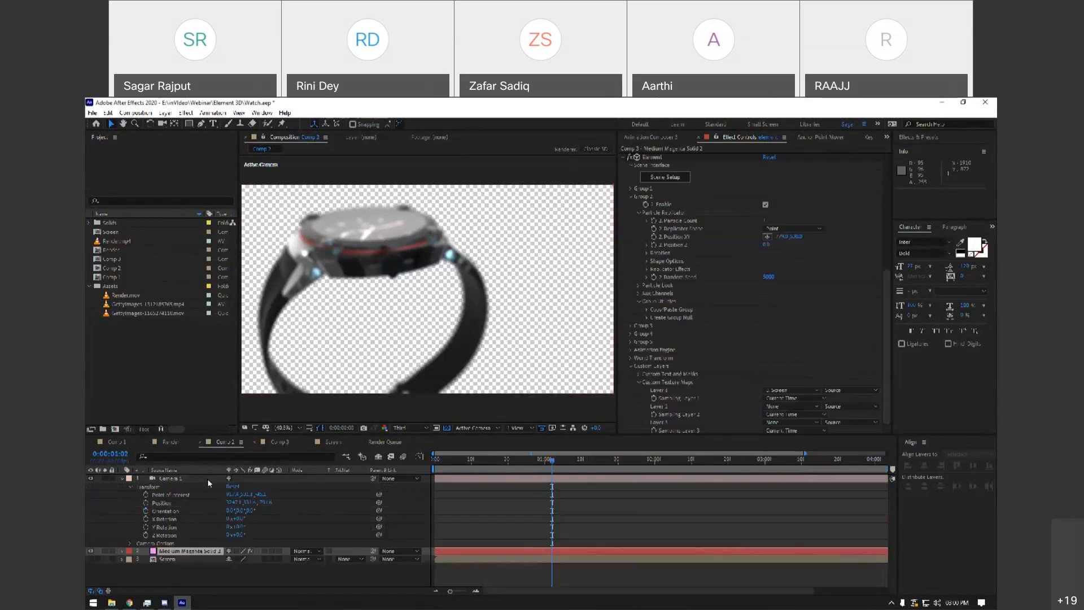
click(121, 478)
click(90, 486)
click(106, 505)
Add Render.mov as the lowest layer of Comp 3 and preview the watch animation.
click(147, 294)
drag(126, 294, 222, 547)
key(space)
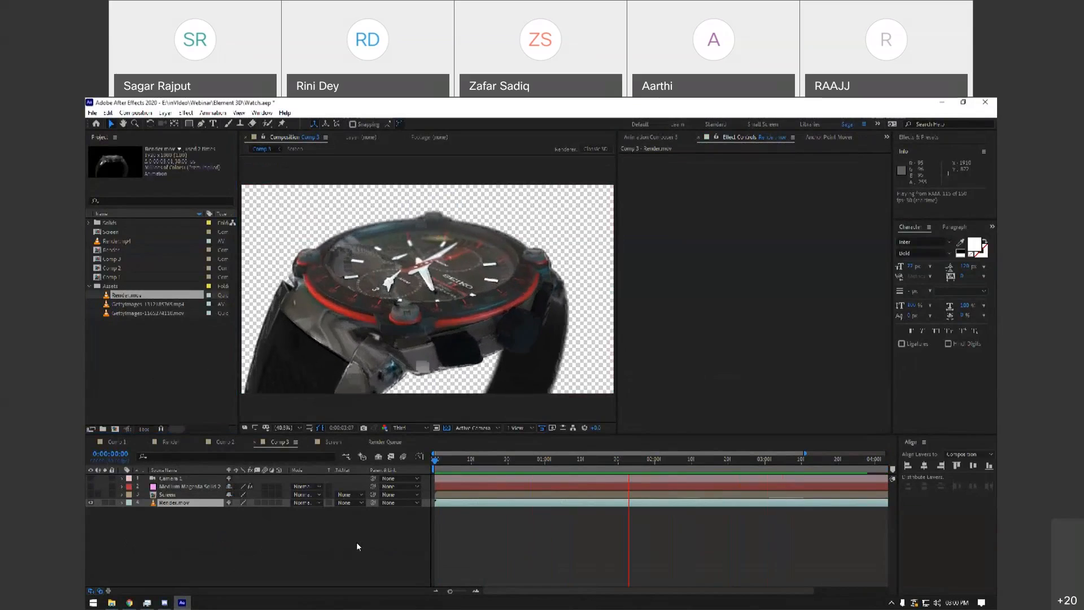
key(space)
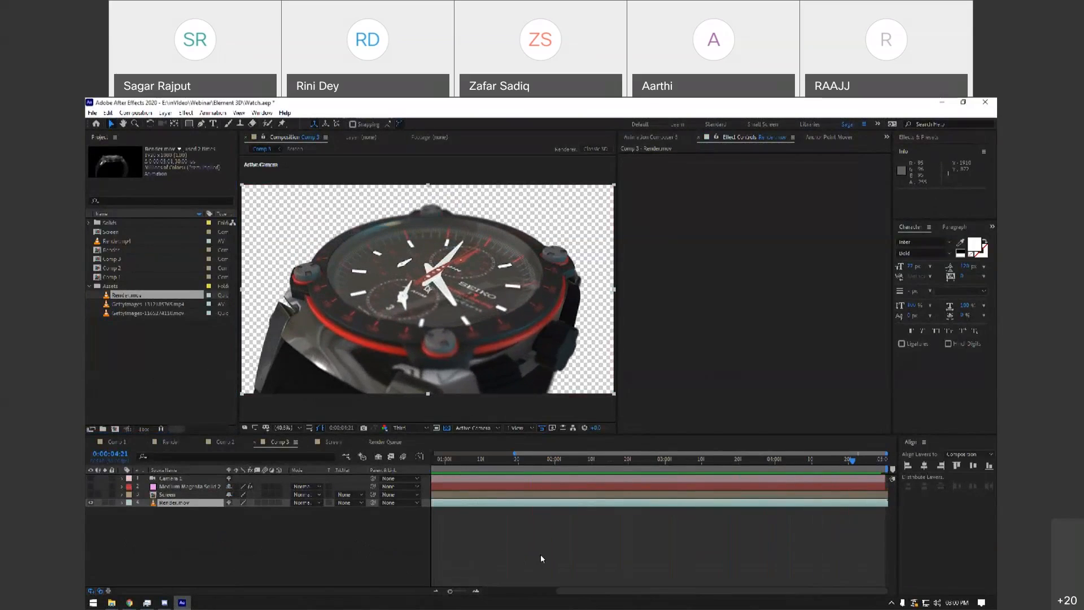
key(Home)
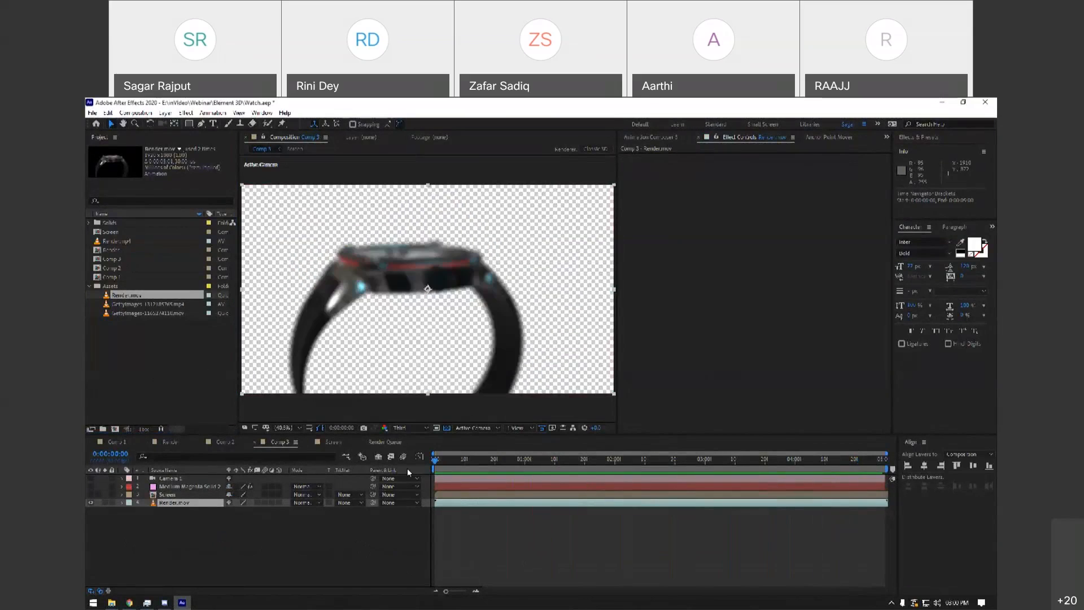
key(space)
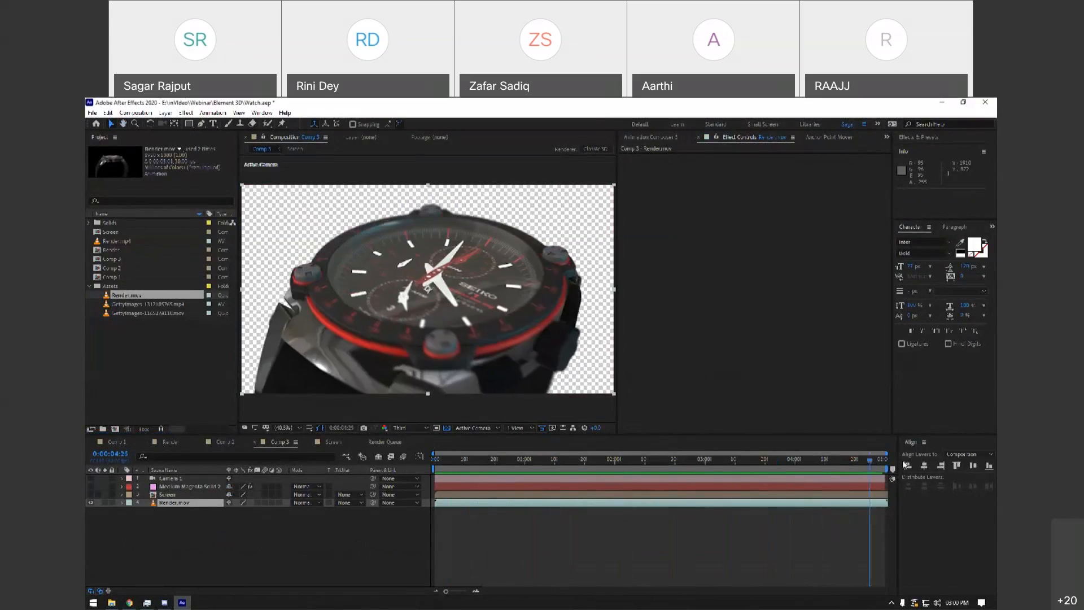
click(504, 543)
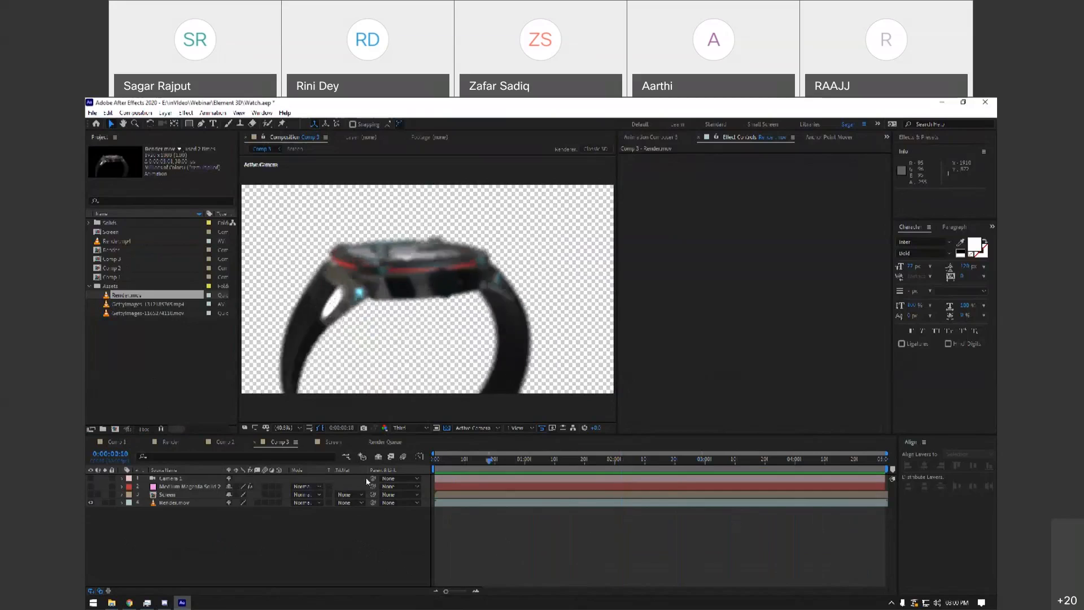
Place the orange GettyImages .mov clip beneath Render.mov and preview the watch over this background.
click(168, 374)
click(170, 305)
drag(172, 313, 370, 519)
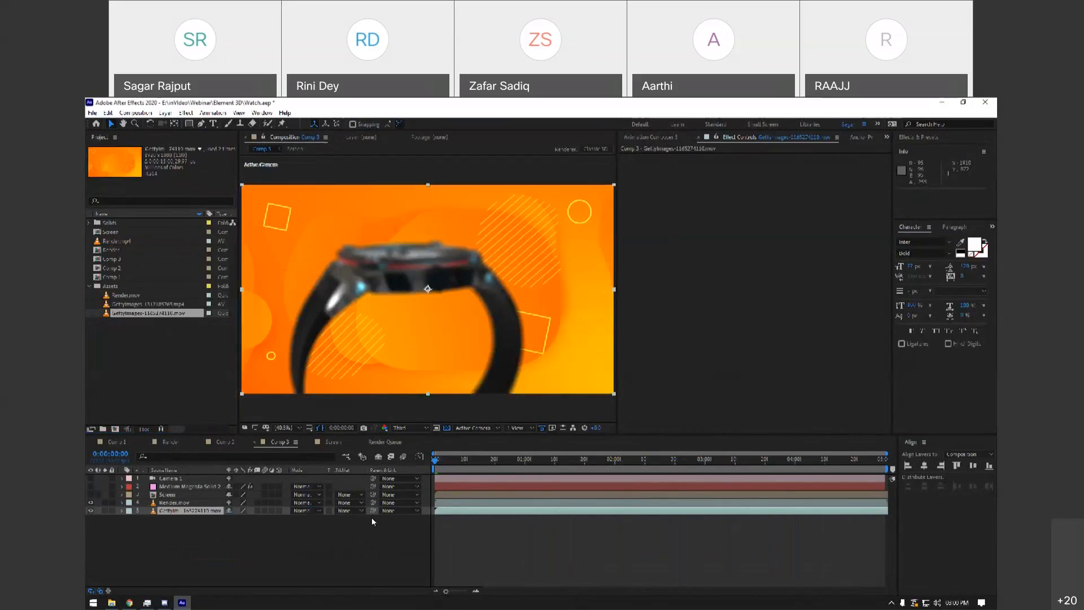
key(space)
drag(817, 484, 513, 476)
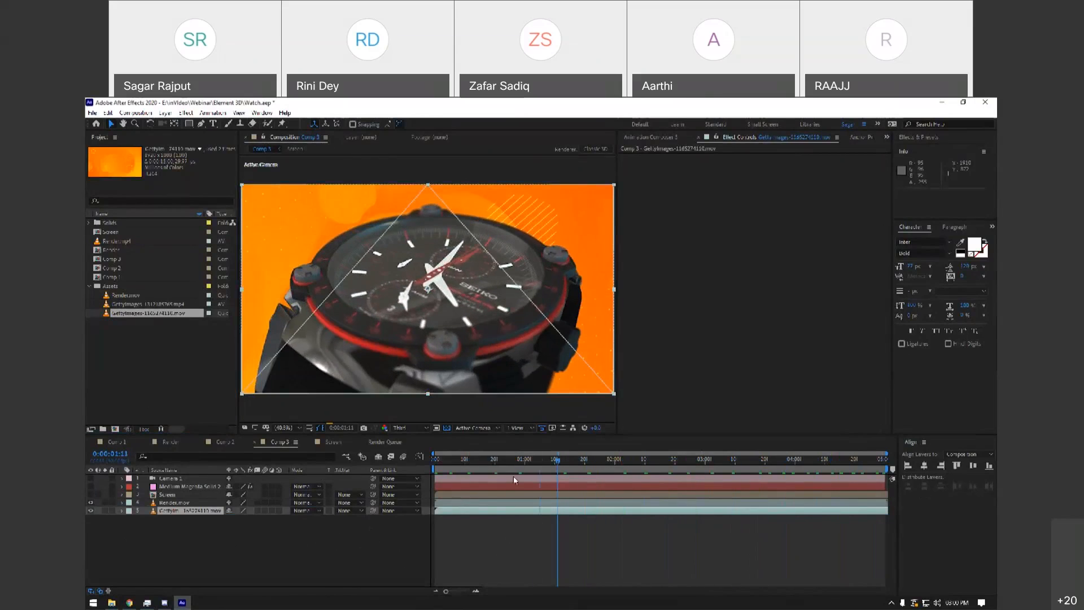
key(space)
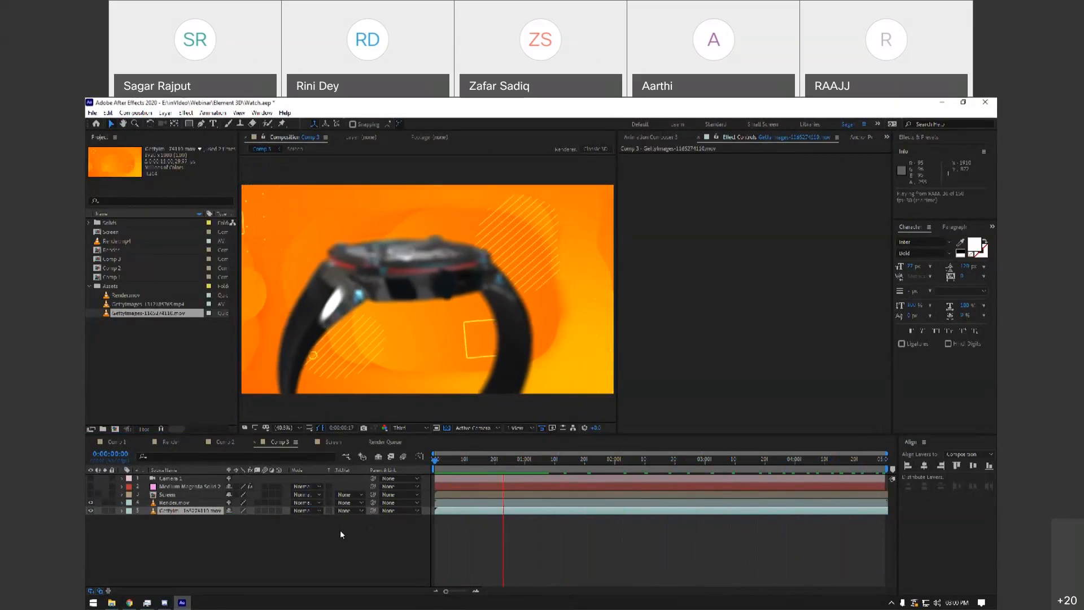
key(space)
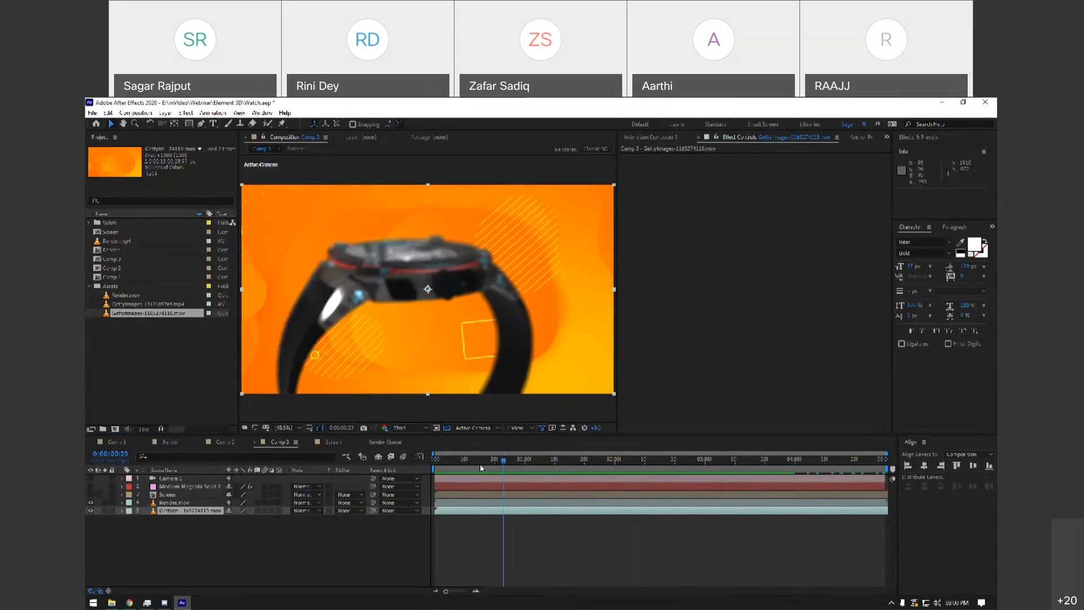
key(Home)
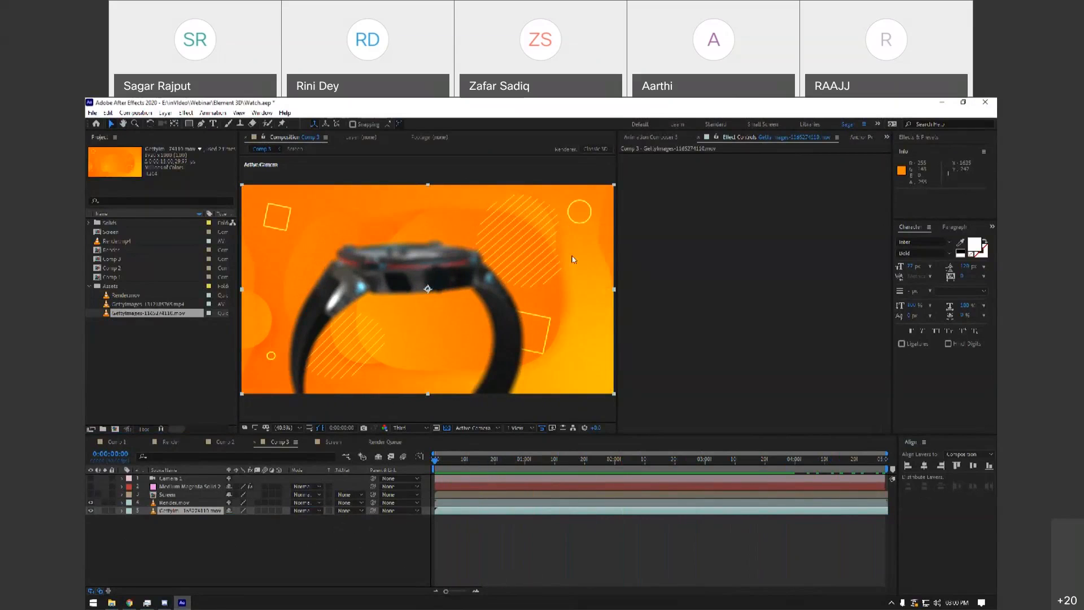
drag(446, 461, 946, 502)
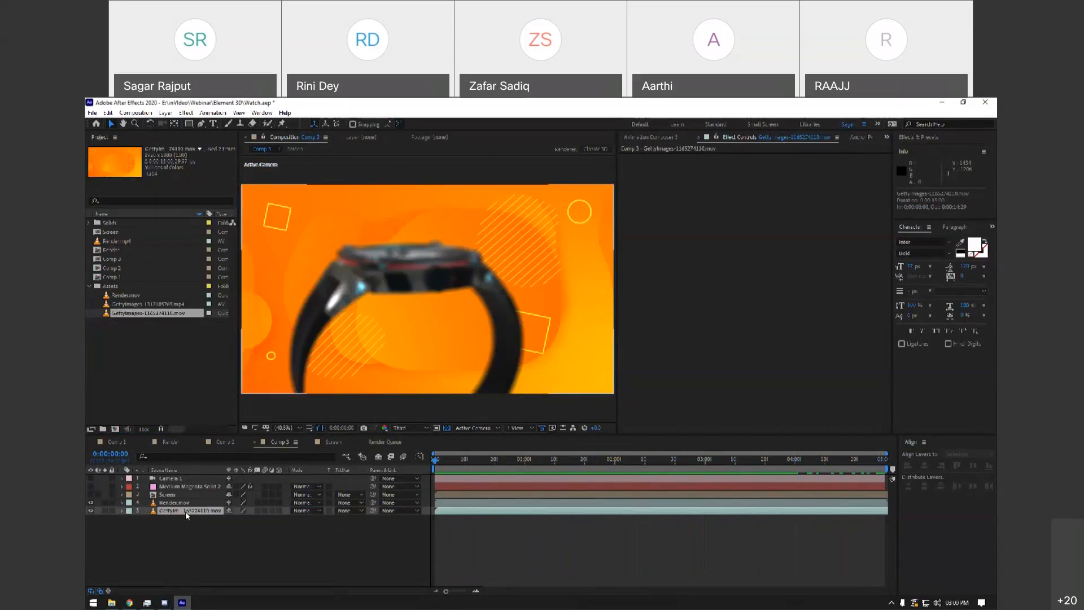
key(ctrl+space)
text(gra)
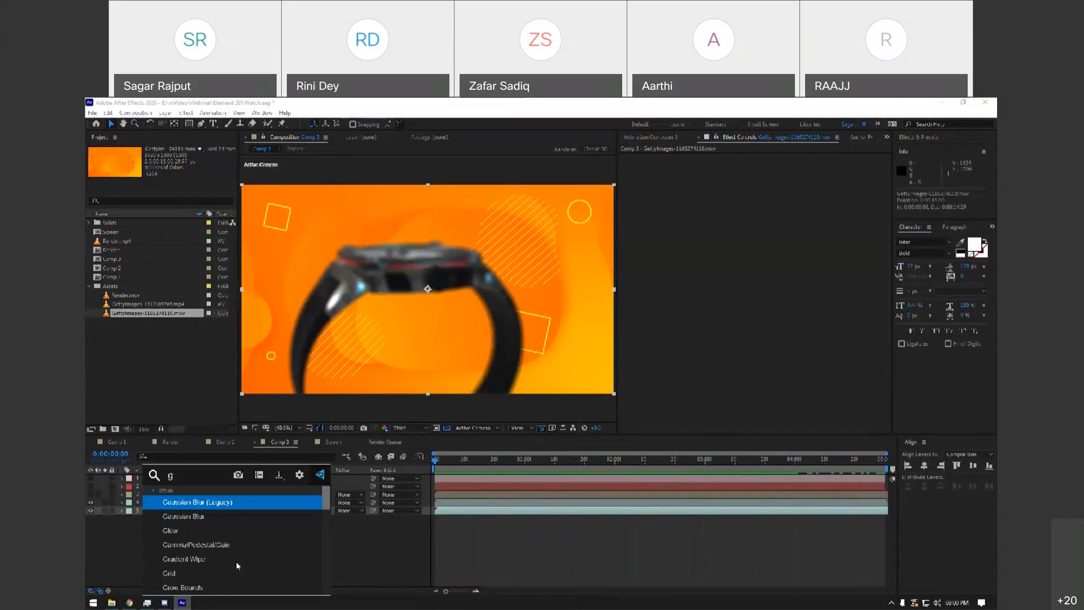
click(224, 503)
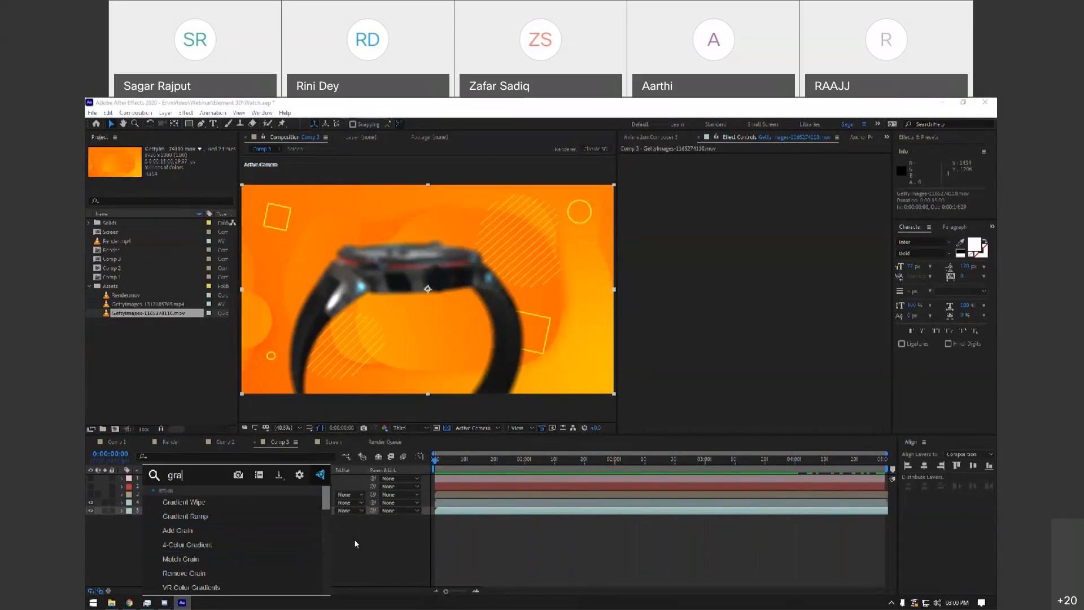
Apply Gaussian Blur to the orange GettyImages background layer and keyframe its Blurriness at the first frame.
click(185, 113)
mouse_move(260, 245)
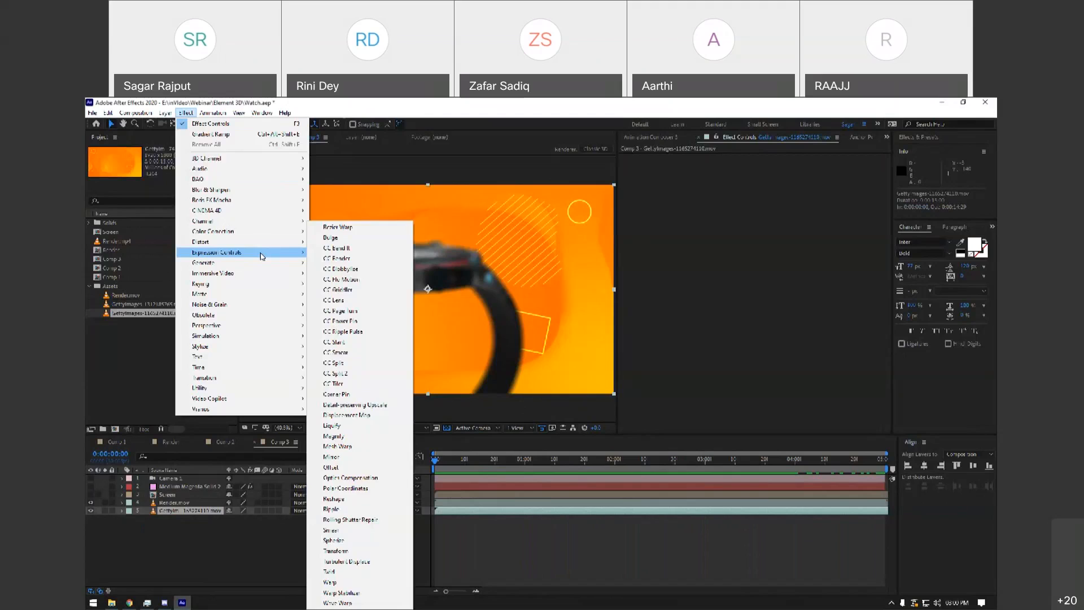
mouse_move(266, 190)
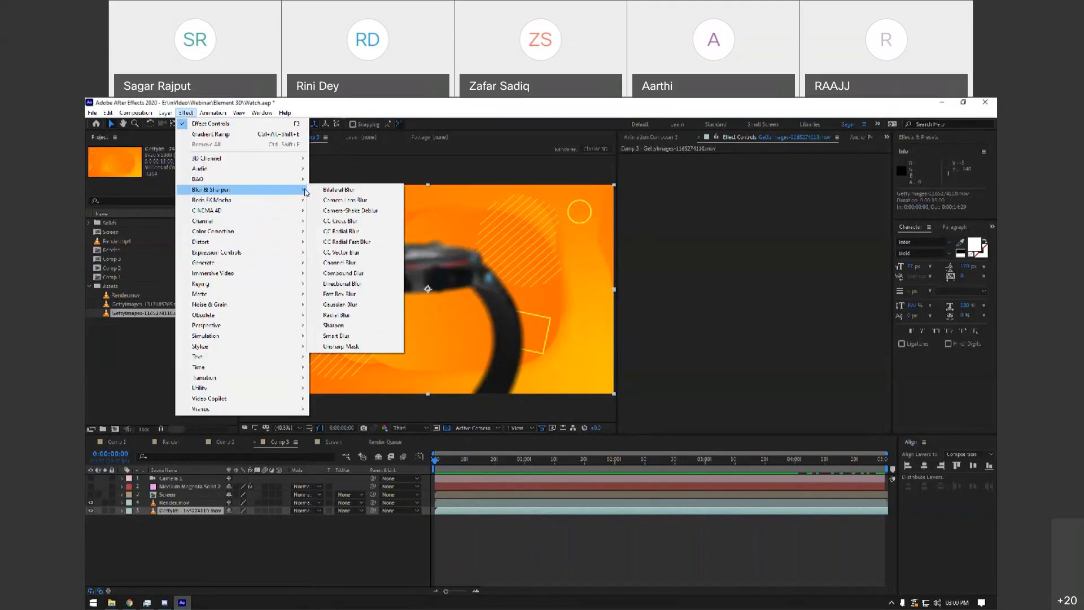
click(368, 305)
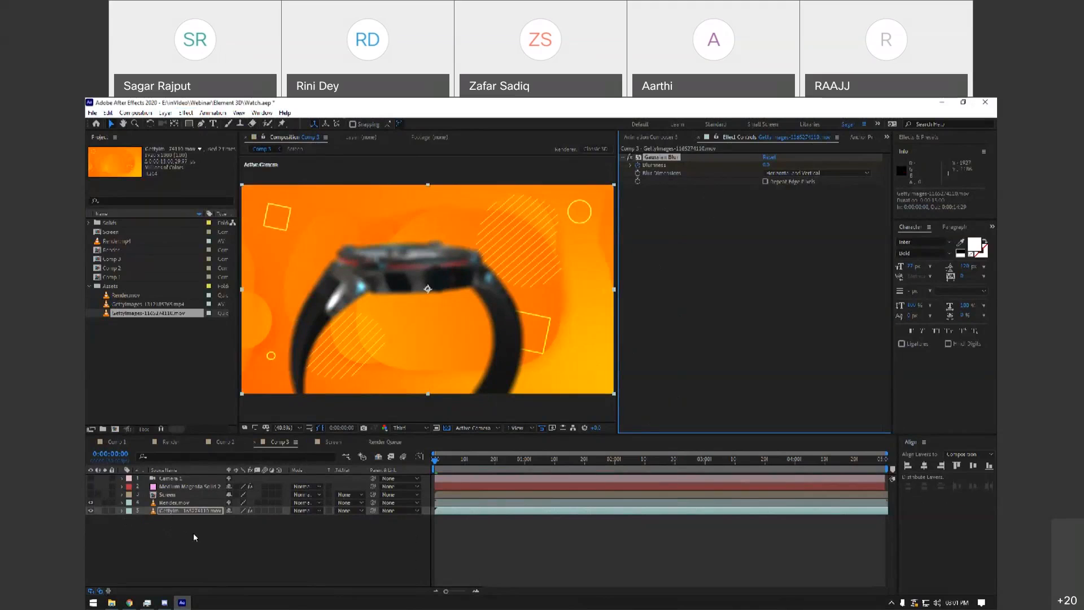
Reveal the background's Blurriness property in the timeline and scrub the animation to check the blur's timing.
key(u)
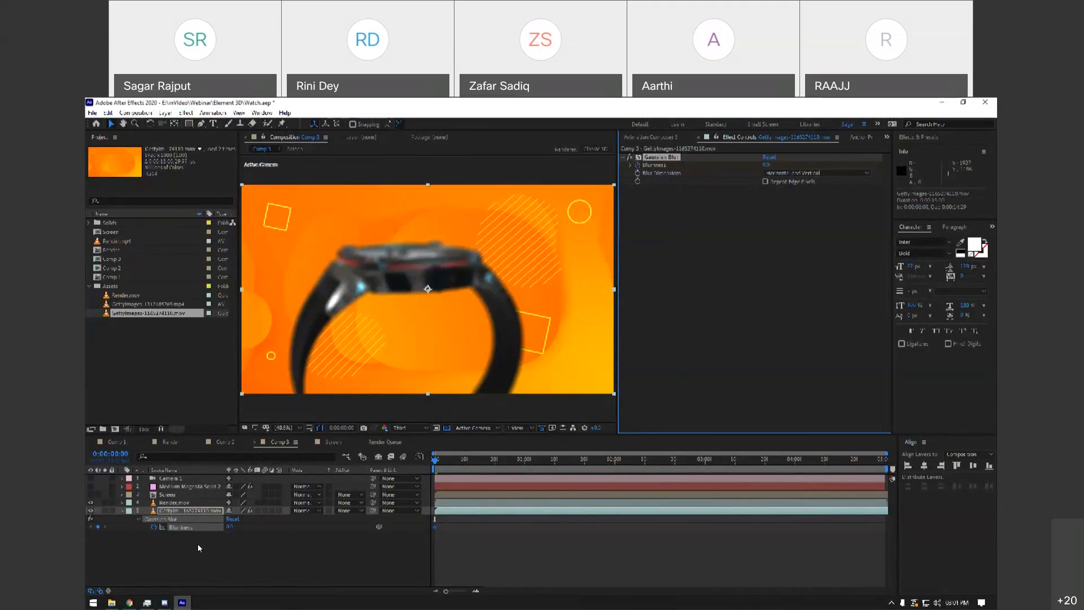
key(u)
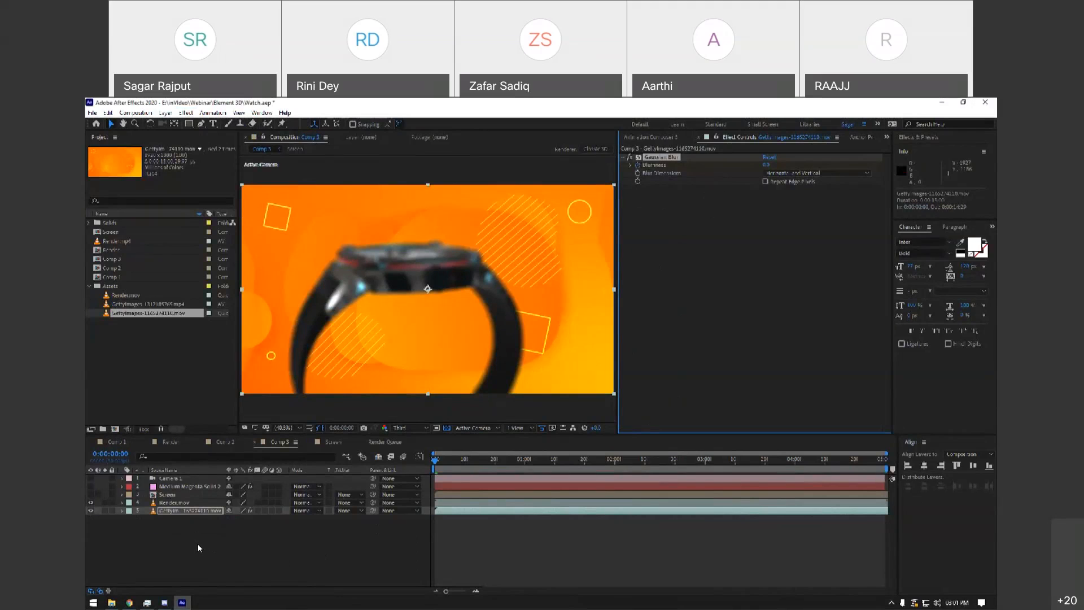
key(u)
key(u)
key(u)
drag(447, 463, 846, 471)
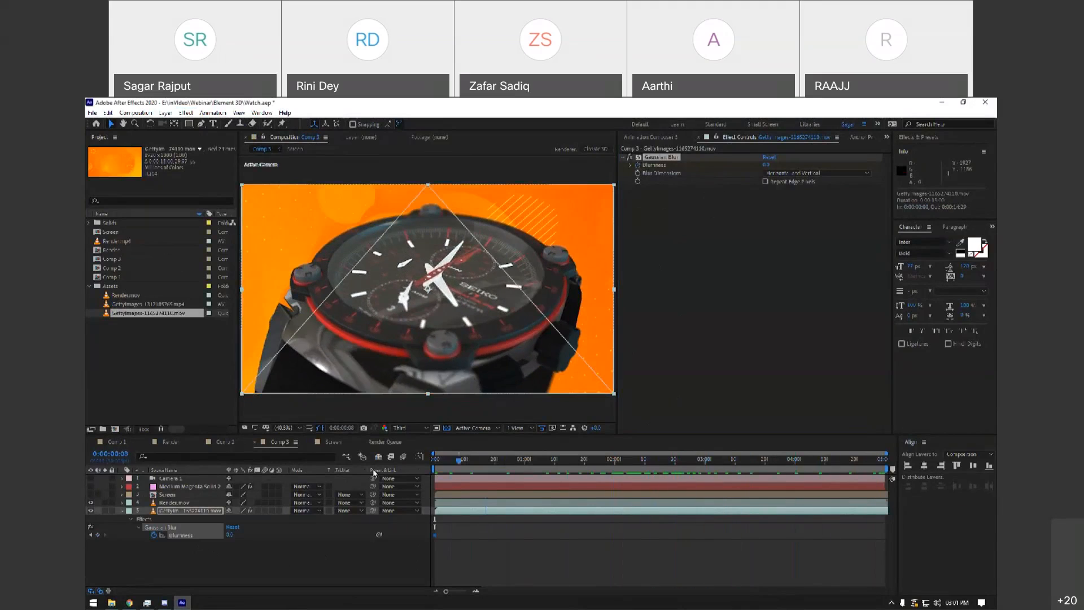
key(Home)
Set the background's Blurriness at the first frame, and keyframe it to 0 at 0:00:04:01.
click(232, 534)
key(Return)
drag(436, 459, 799, 475)
click(230, 534)
text(0)
key(Return)
click(221, 560)
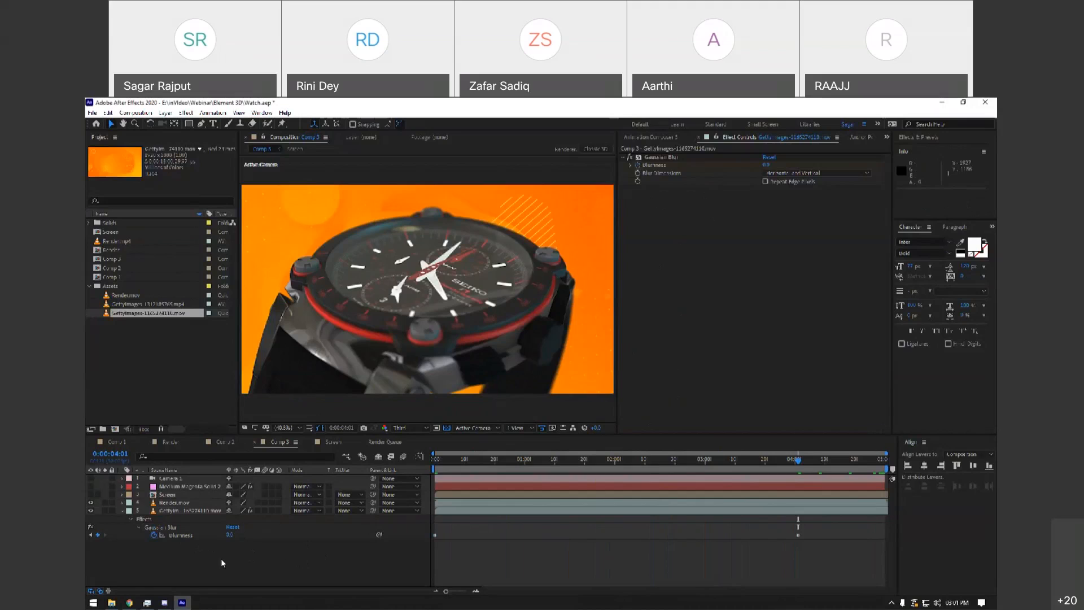
Apply easing to the background's Blurriness keyframe at 0:00:04:01, check its curve in the Graph Editor, and preview from the start.
click(765, 182)
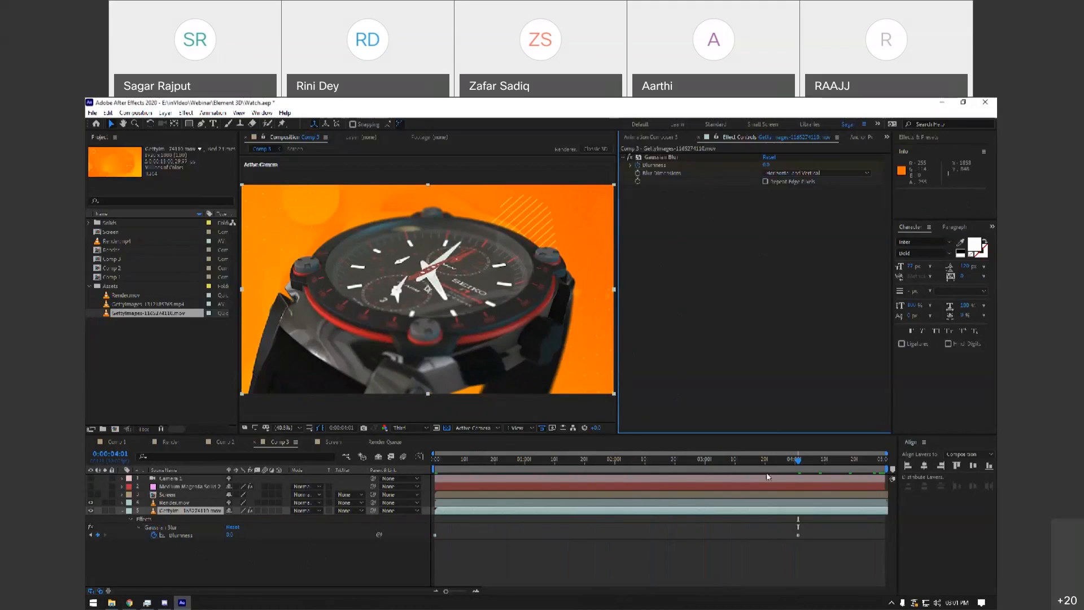
drag(807, 530, 777, 539)
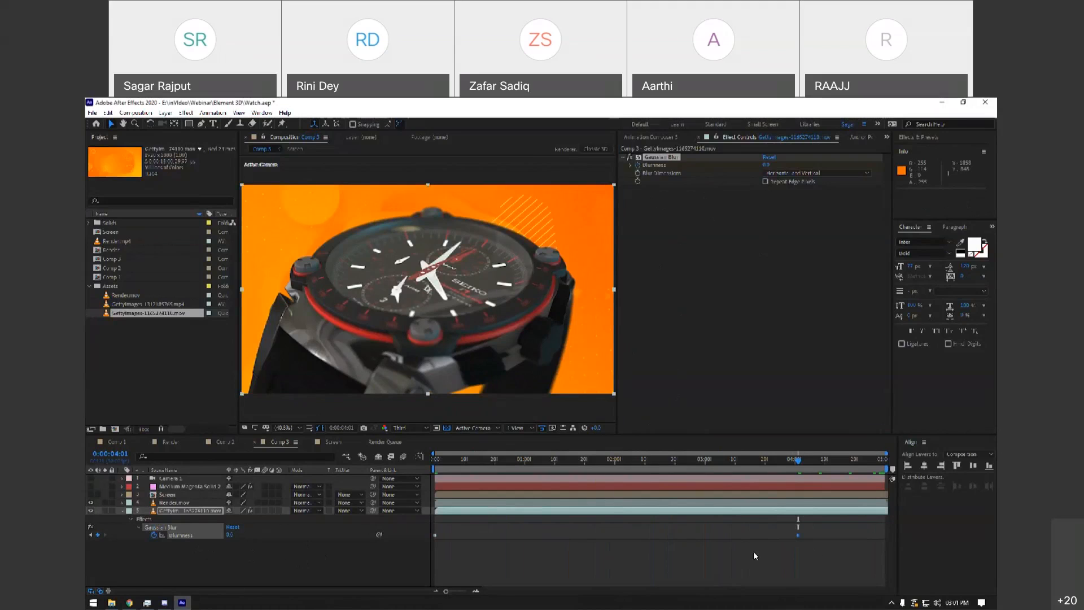
click(419, 456)
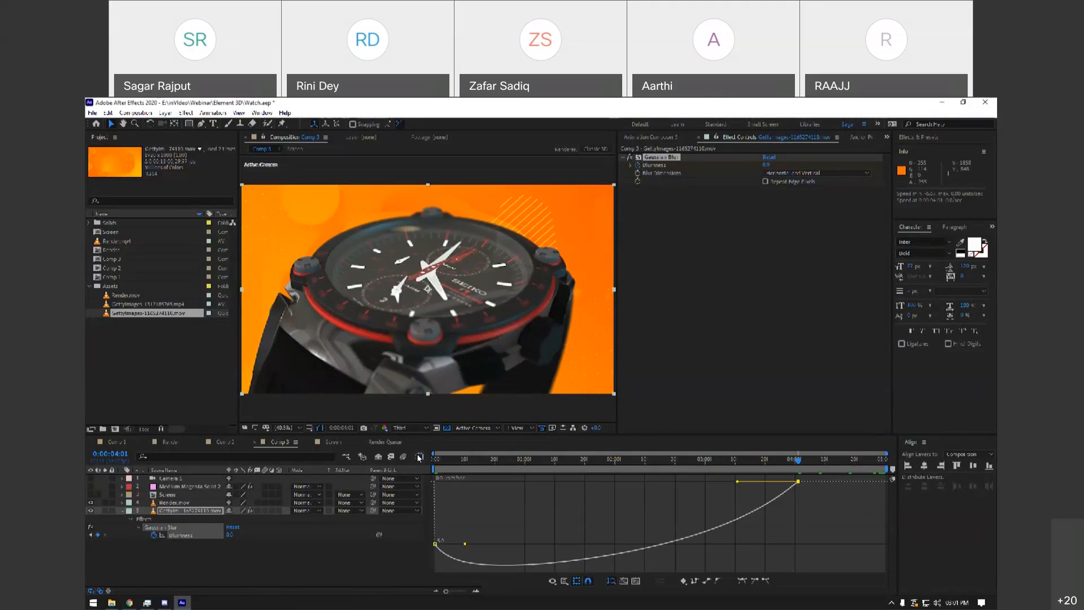
click(419, 456)
key(Home)
key(space)
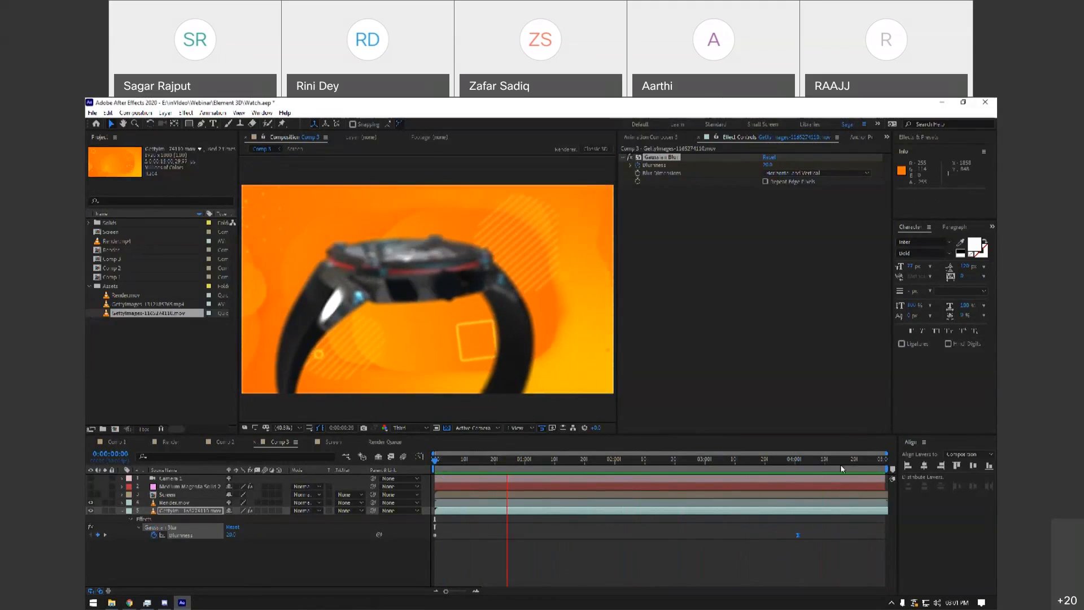
Set the duration of Comp 3 to 10 seconds in its composition settings.
right_click(374, 568)
click(412, 479)
click(527, 338)
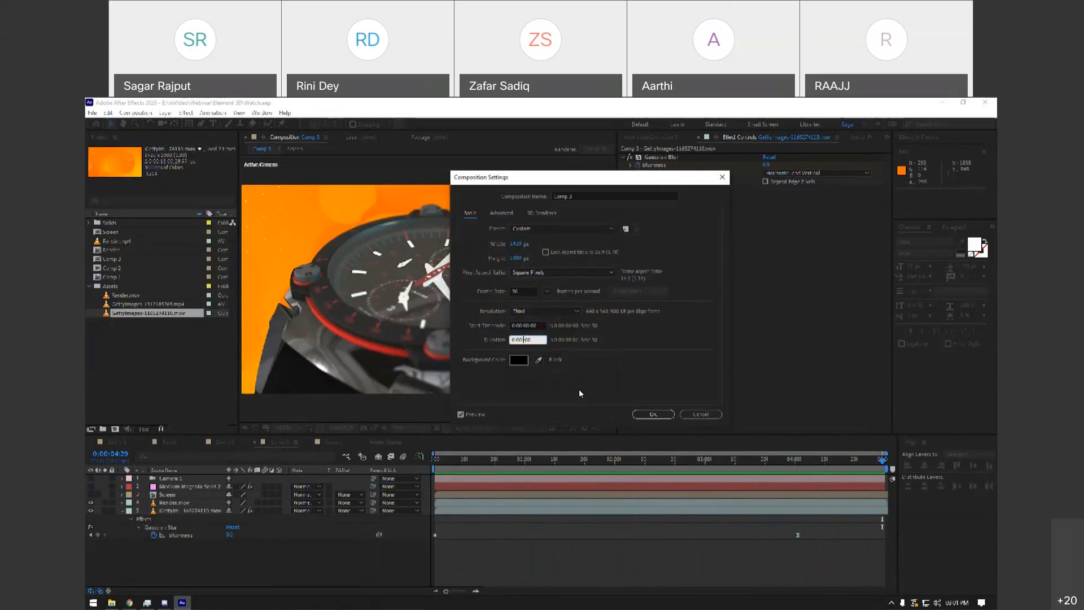
key(Return)
Enable time remapping on the Render.mov layer and extend its end beyond five seconds to about 0:00:08:12.
scroll(367, 556, down, 3)
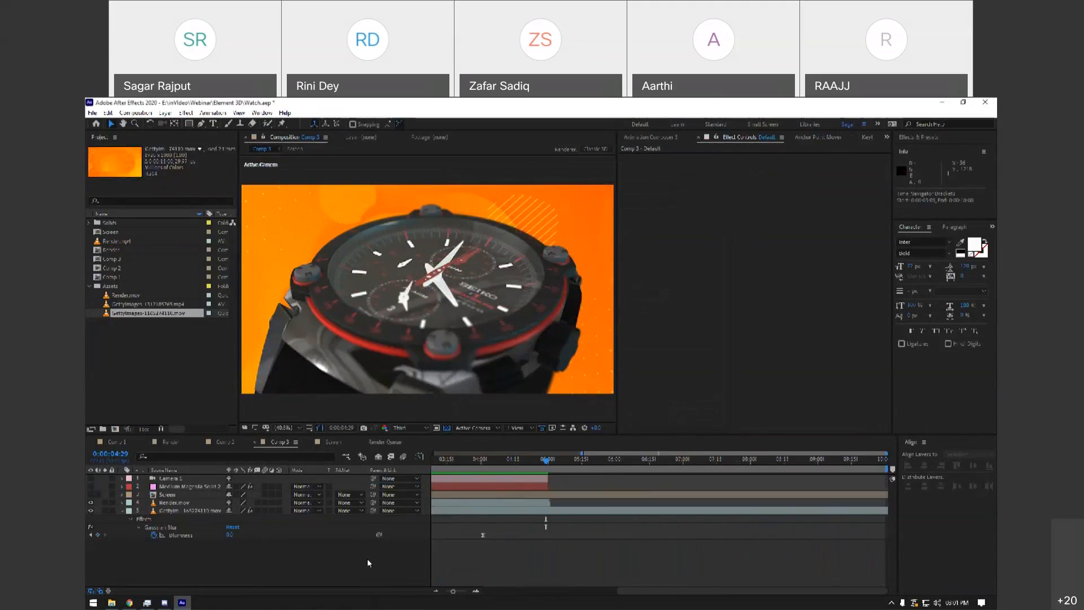
scroll(370, 554, up, 7)
drag(676, 588, 404, 586)
scroll(565, 557, down, 6)
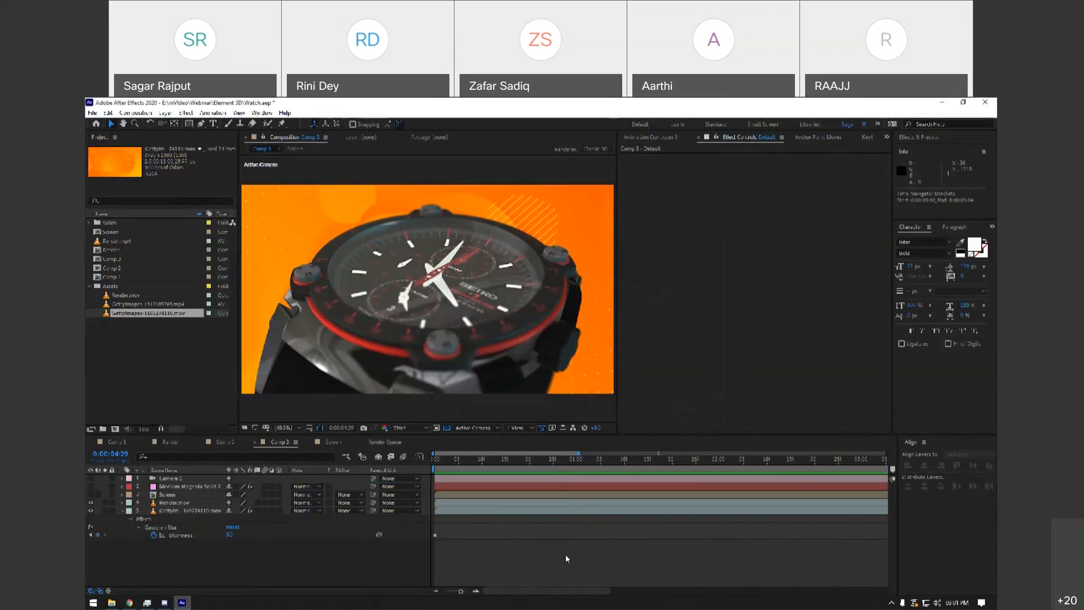
scroll(565, 554, up, 2)
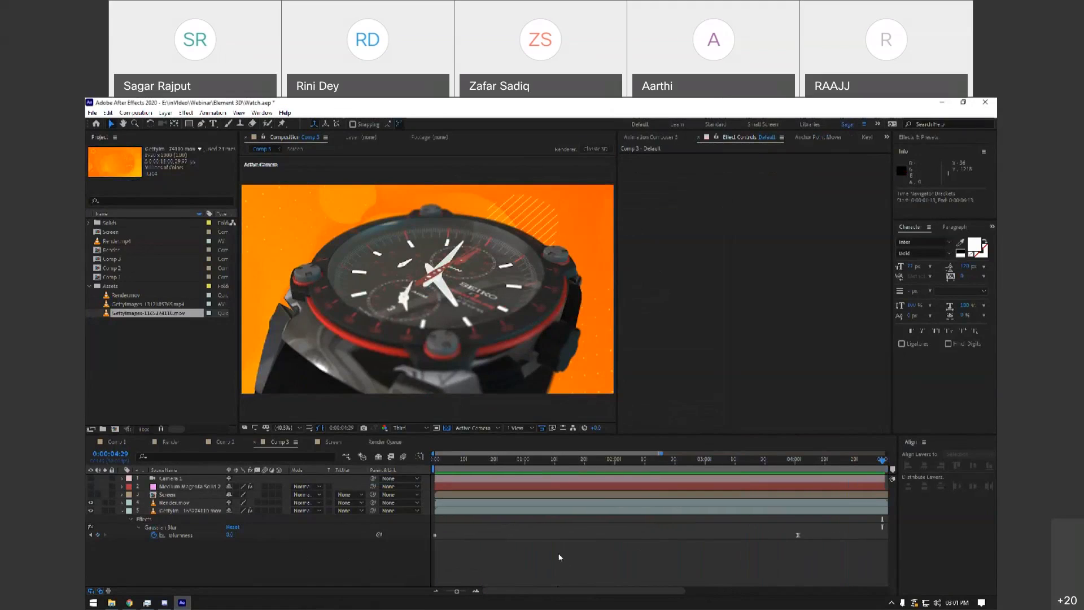
click(440, 503)
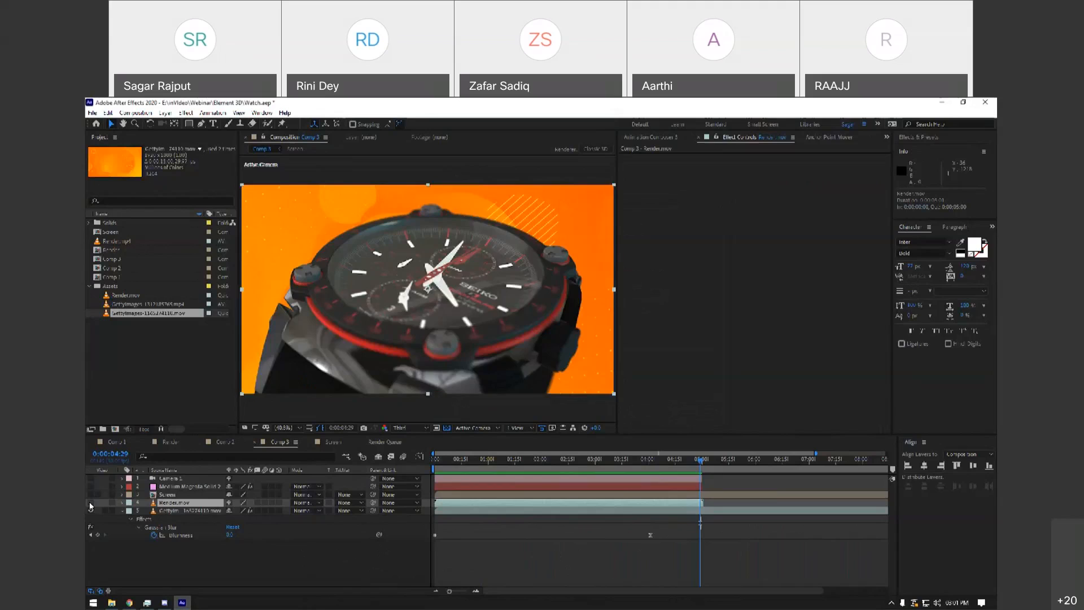
right_click(446, 503)
mouse_move(695, 466)
mouse_down()
mouse_move(261, 467)
mouse_move(702, 474)
mouse_up()
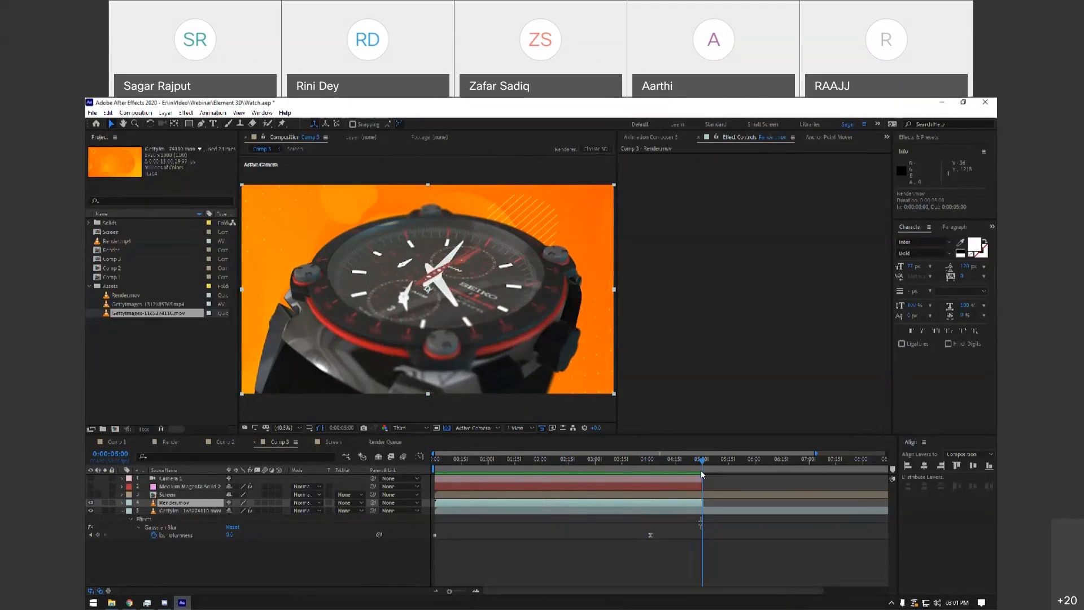
right_click(700, 508)
mouse_move(759, 289)
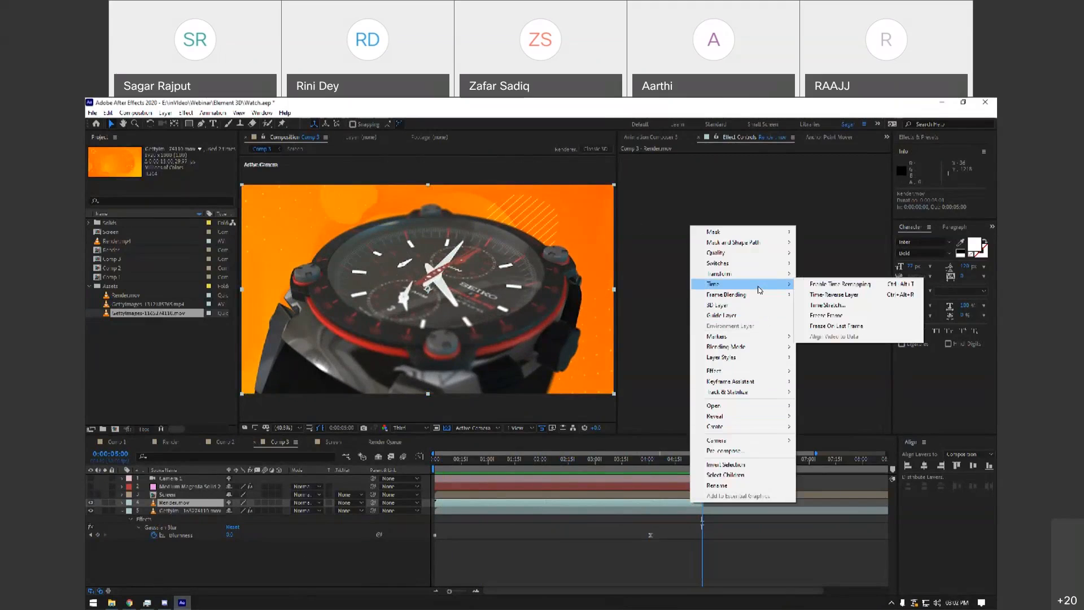
click(826, 285)
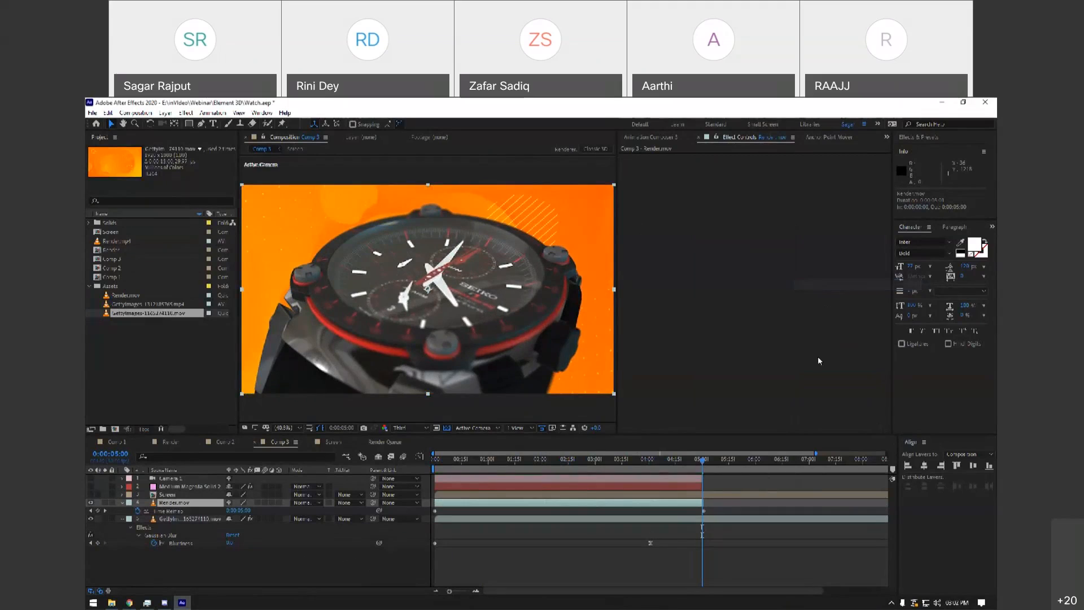
drag(702, 505, 876, 499)
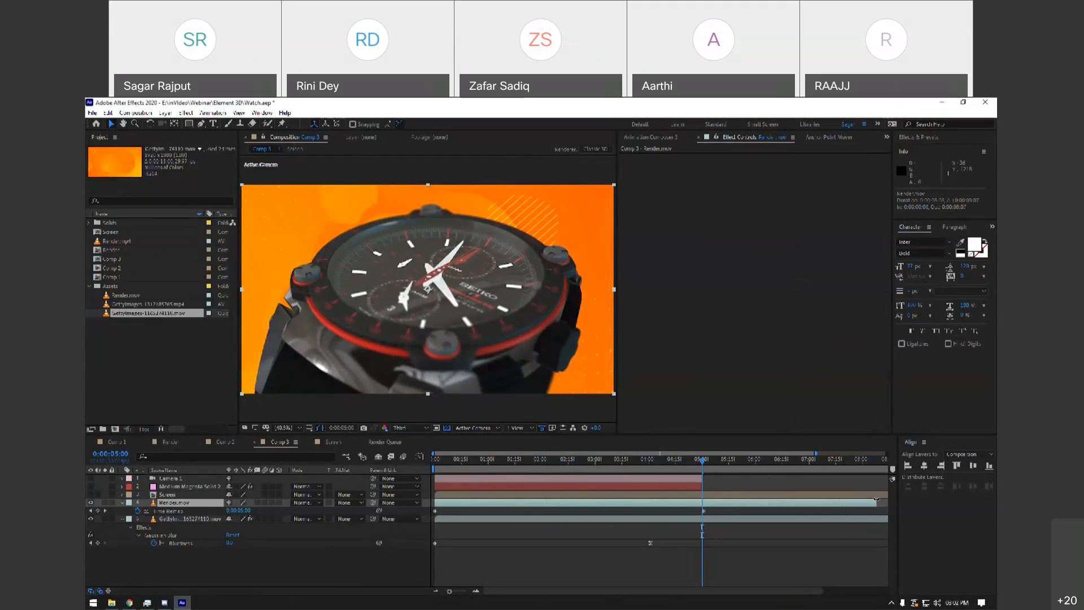
Extend the Camera 1 and Medium Magenta Solid 2 layers to about 0:00:06:27 and preview the watch animation from the start.
key(space)
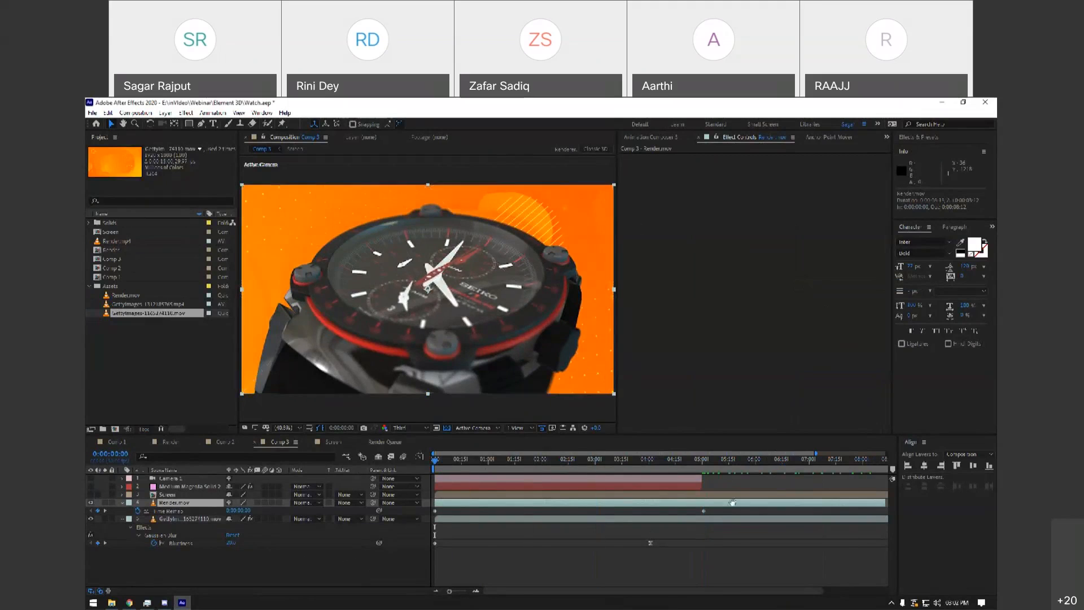
key(space)
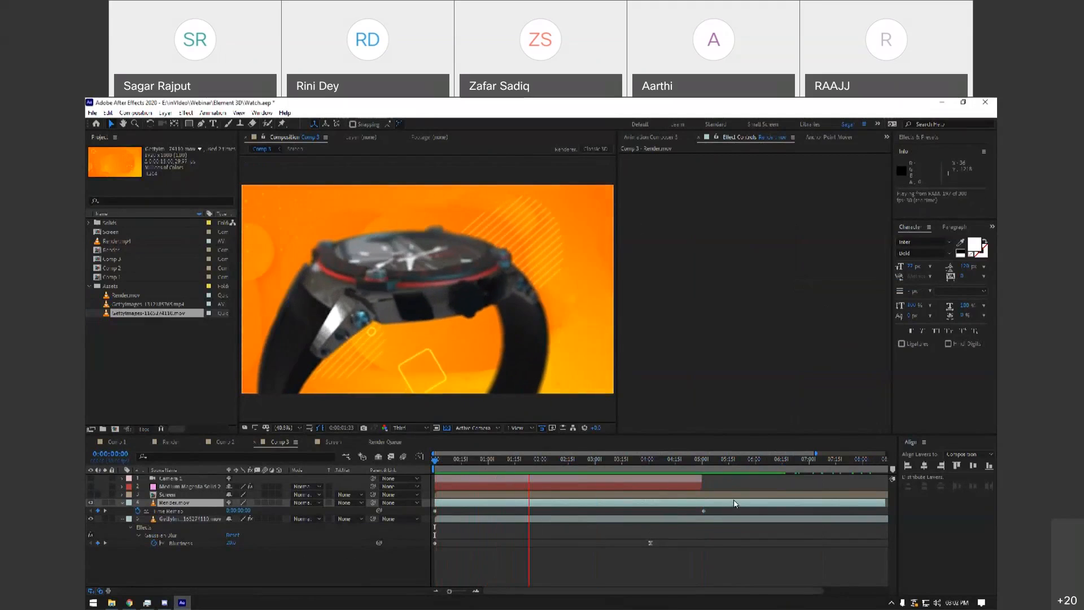
click(700, 479)
drag(699, 488, 805, 483)
key(Home)
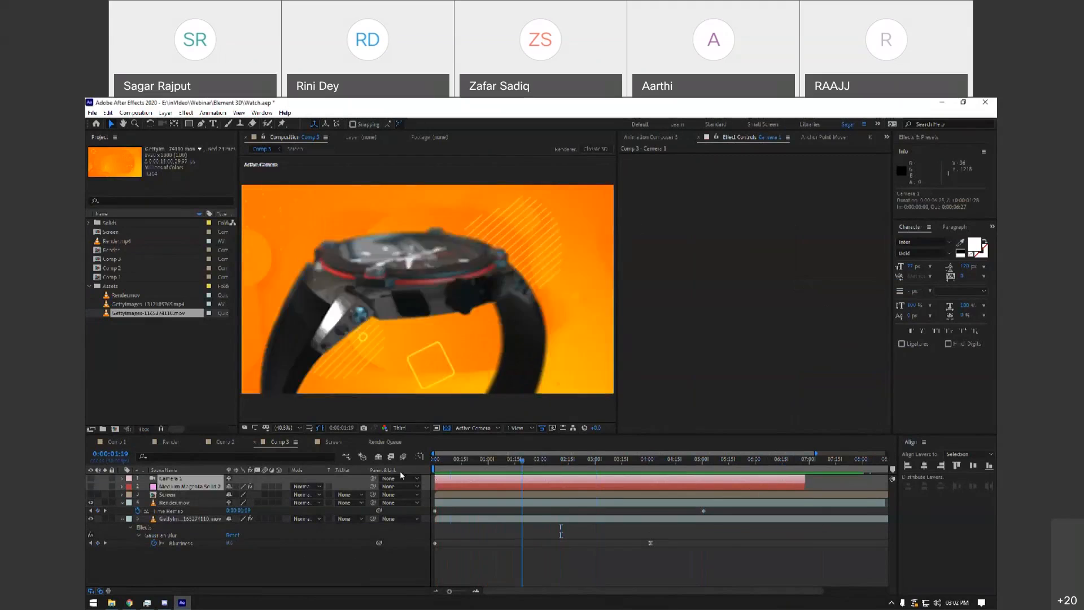
key(space)
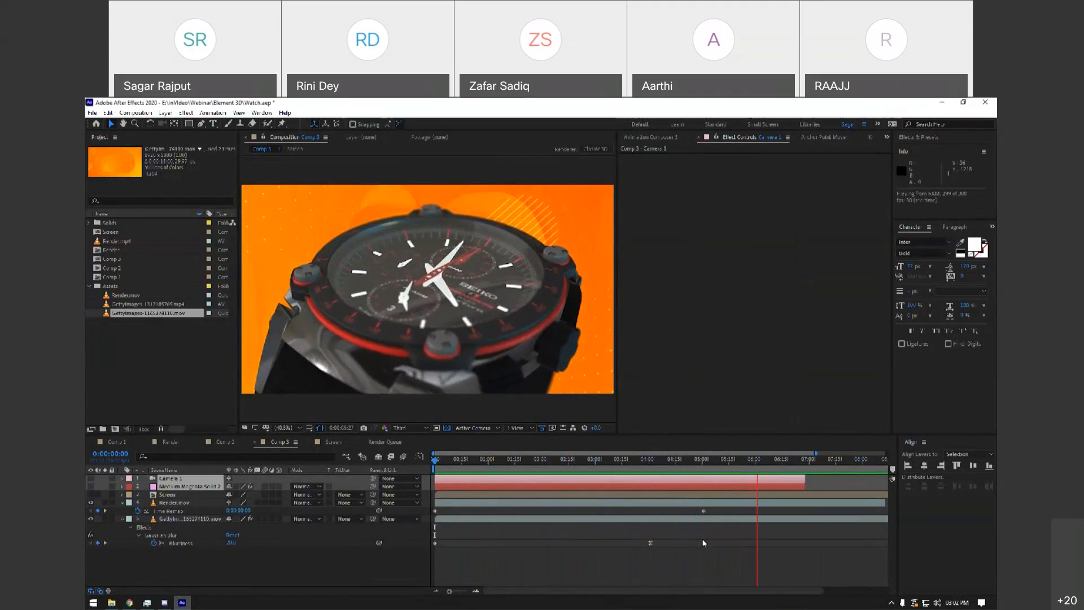
key(space)
End the work area of Comp 3 at 0:00:06:17 and save the project.
click(785, 460)
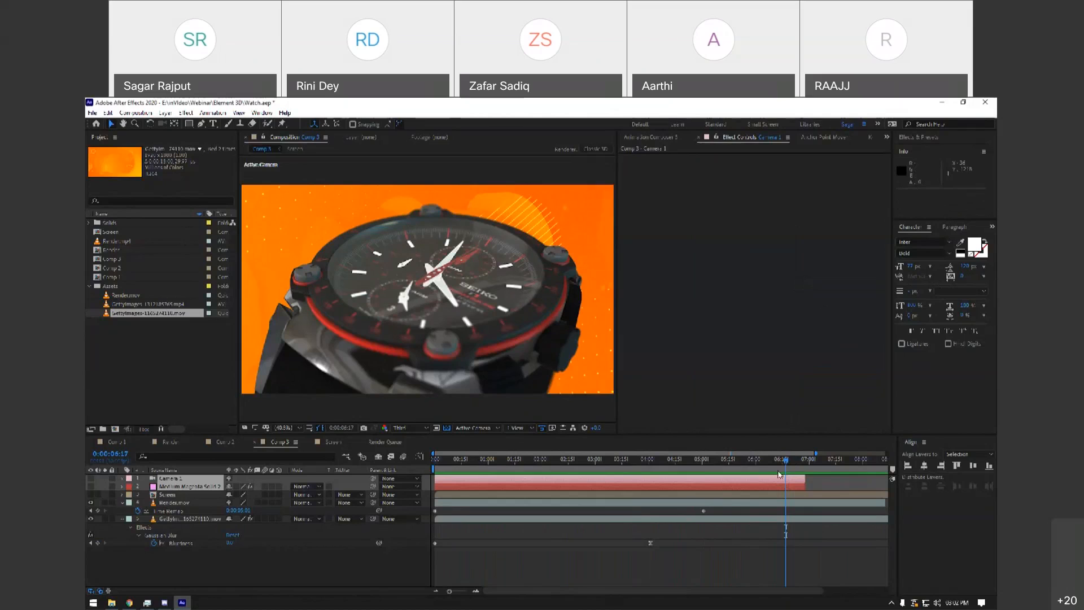
key(n)
click(372, 573)
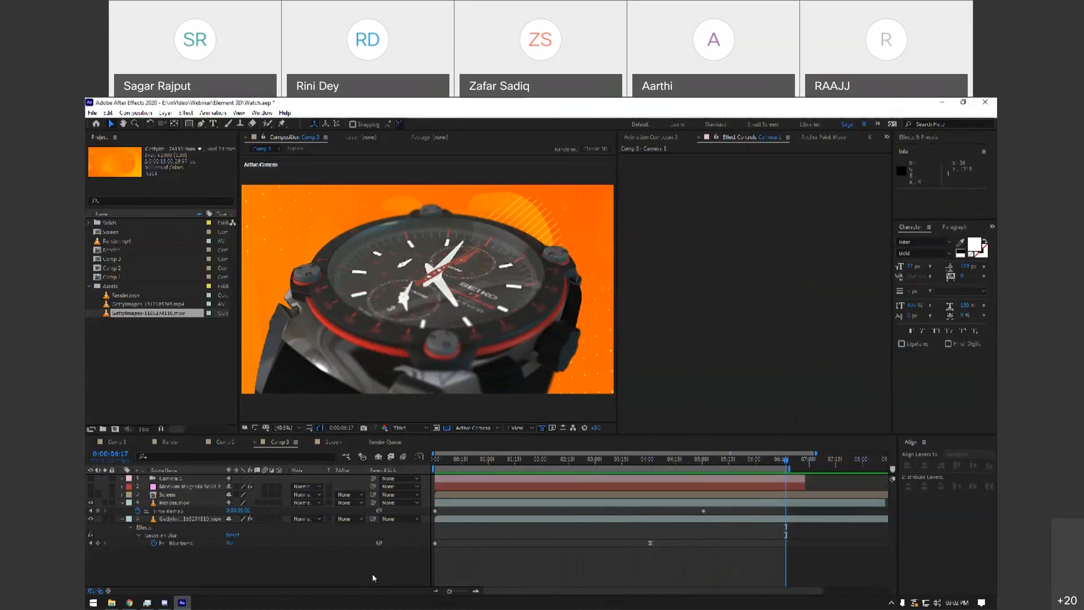
click(144, 384)
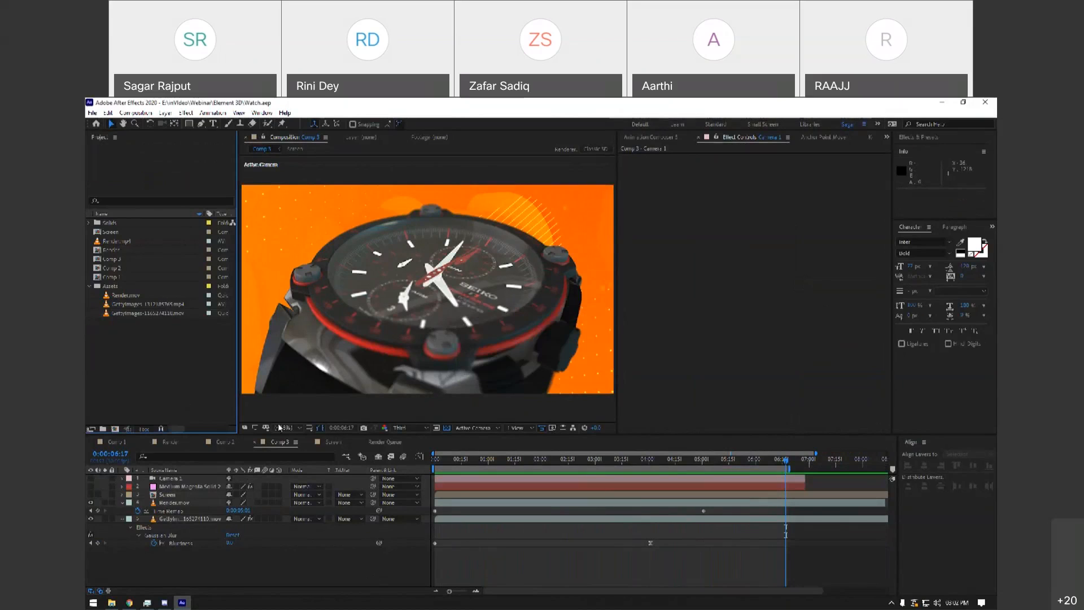
In the Screen composition, hide the text layer and Medium Blue Solid 1 and show the GettyImages .mp4 clip.
click(333, 441)
key(Home)
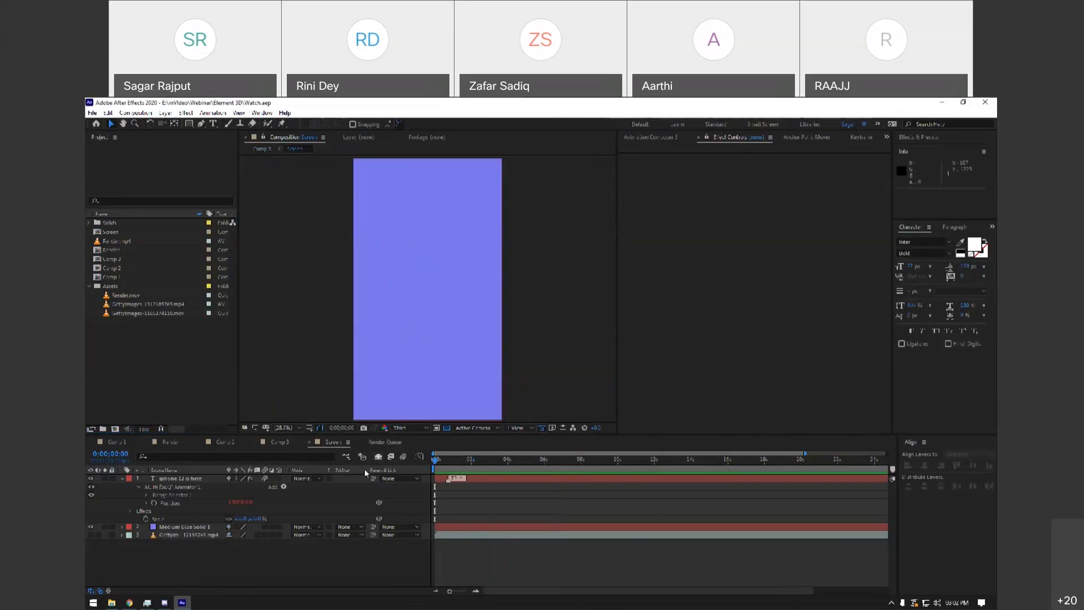
click(91, 526)
click(91, 535)
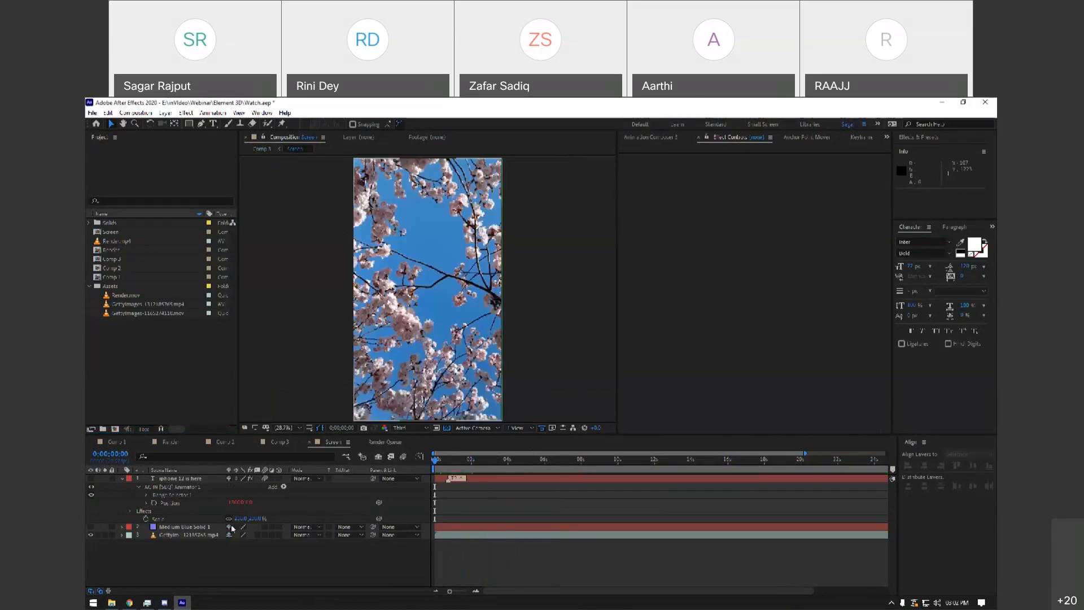
In Comp 3, show Camera 1 and Medium Magenta Solid 2 and keep Render.mov, the orange background and Screen hidden, leaving the iPhone.
click(280, 441)
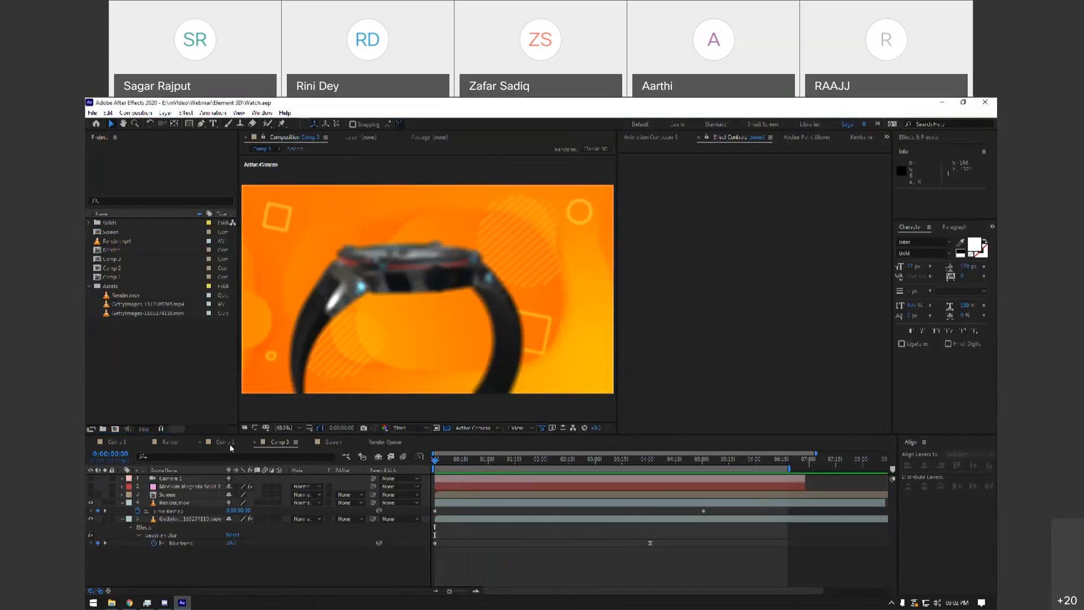
click(226, 442)
click(280, 441)
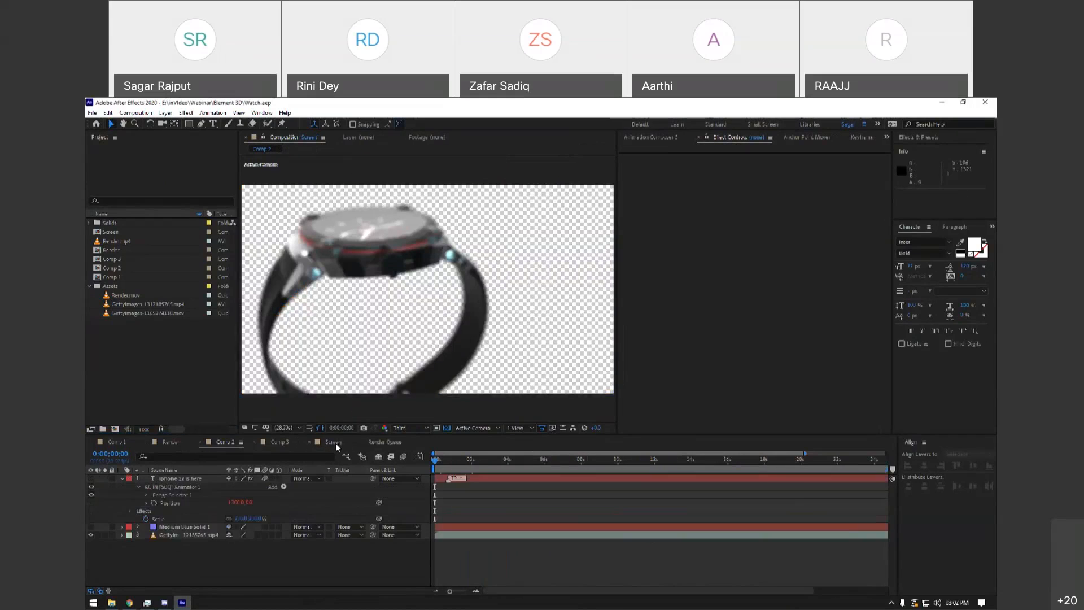
click(90, 502)
click(91, 518)
drag(90, 494, 90, 478)
key(space)
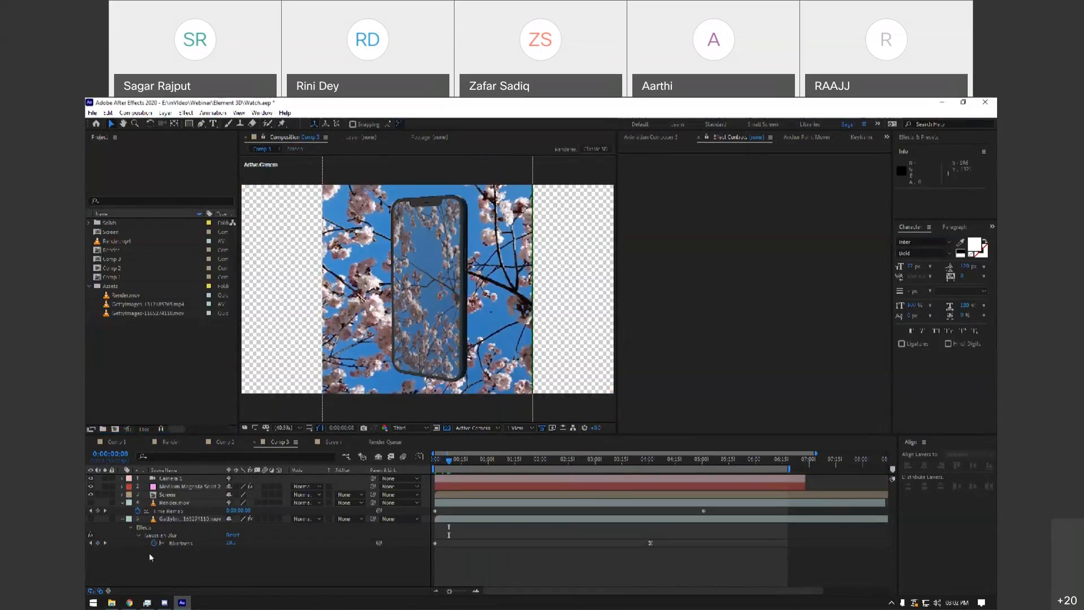
click(128, 518)
click(130, 540)
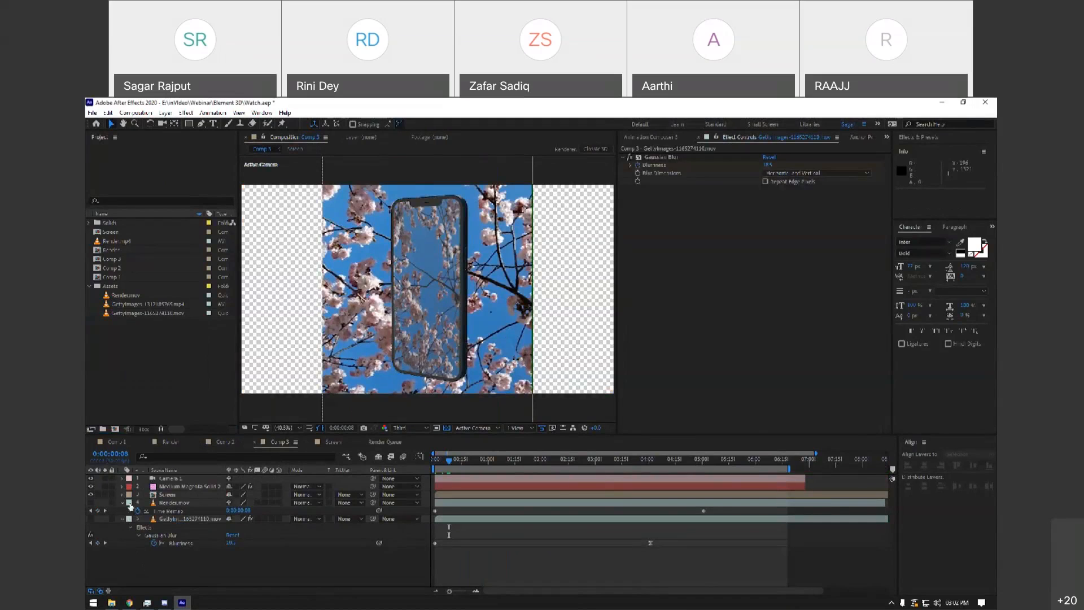
click(92, 495)
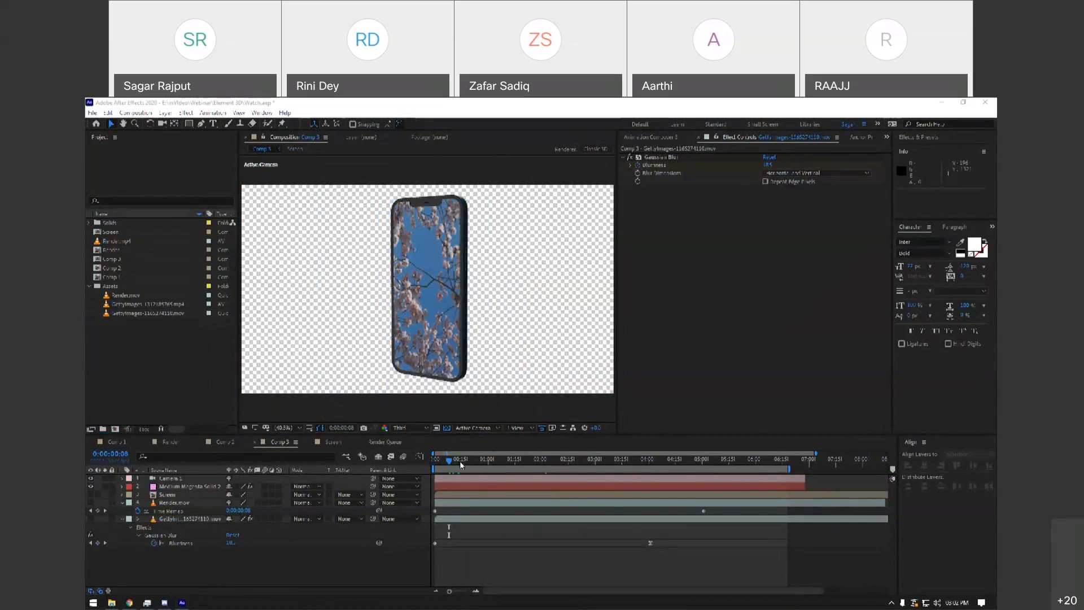
Look over the Comp 2 watch scene and the Screen composition, return to Comp 3 and save the project.
click(225, 441)
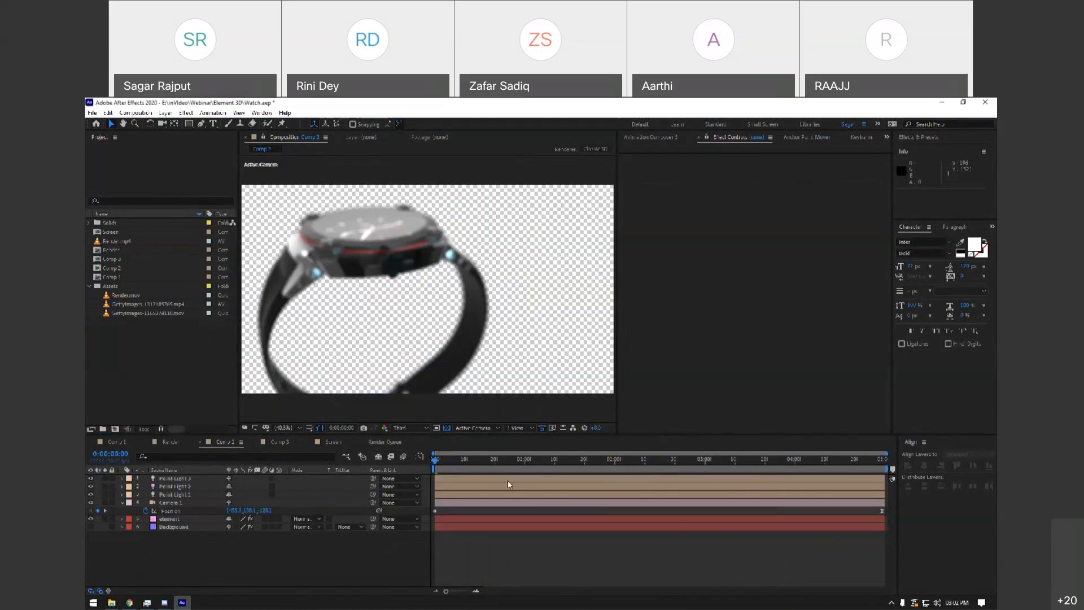
drag(457, 468, 212, 457)
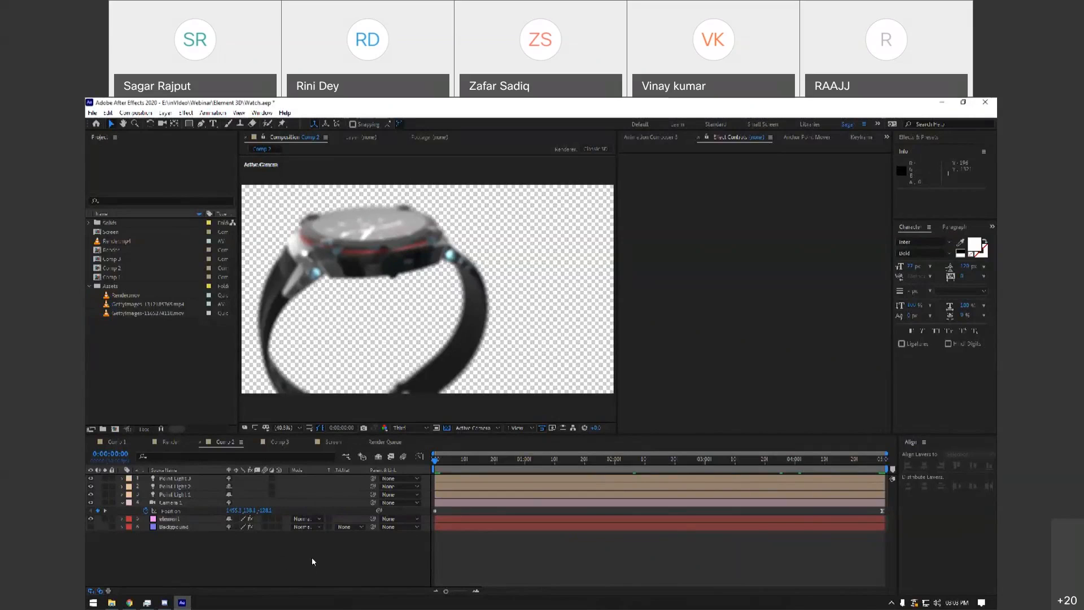
click(334, 440)
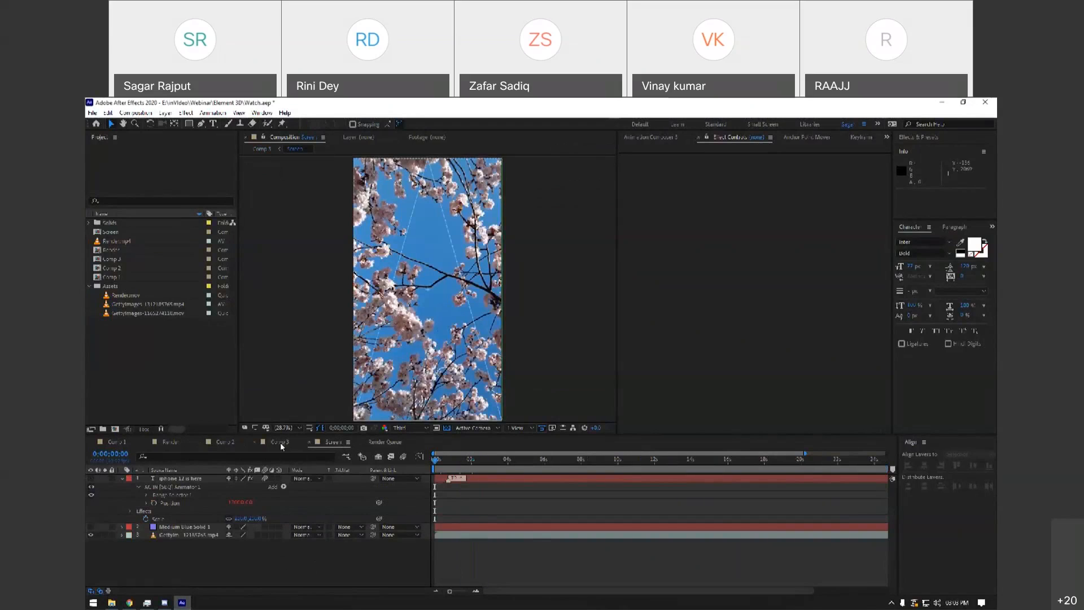
click(280, 441)
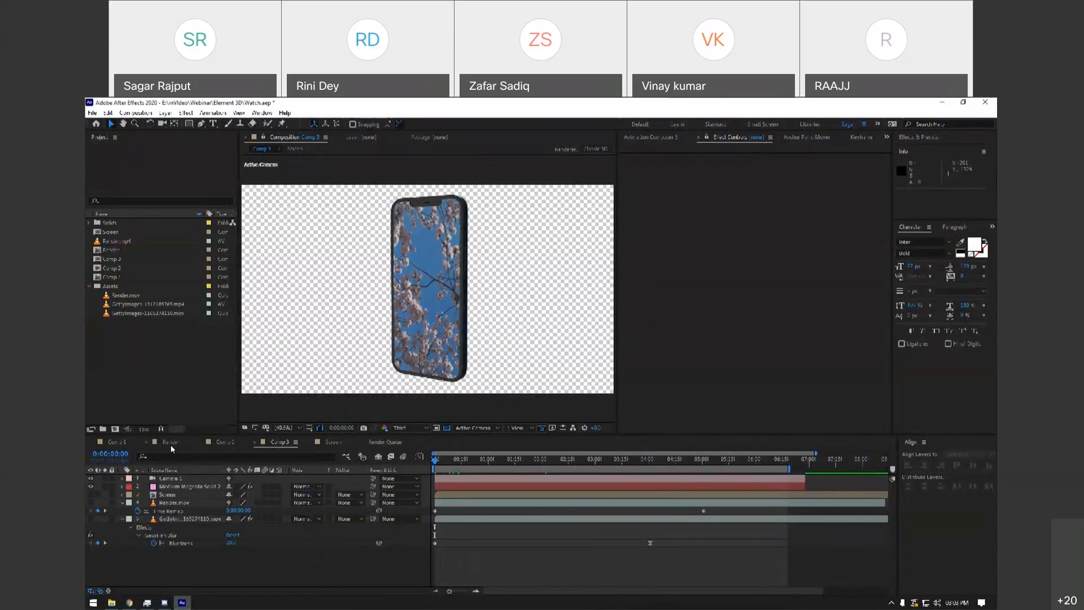
click(175, 359)
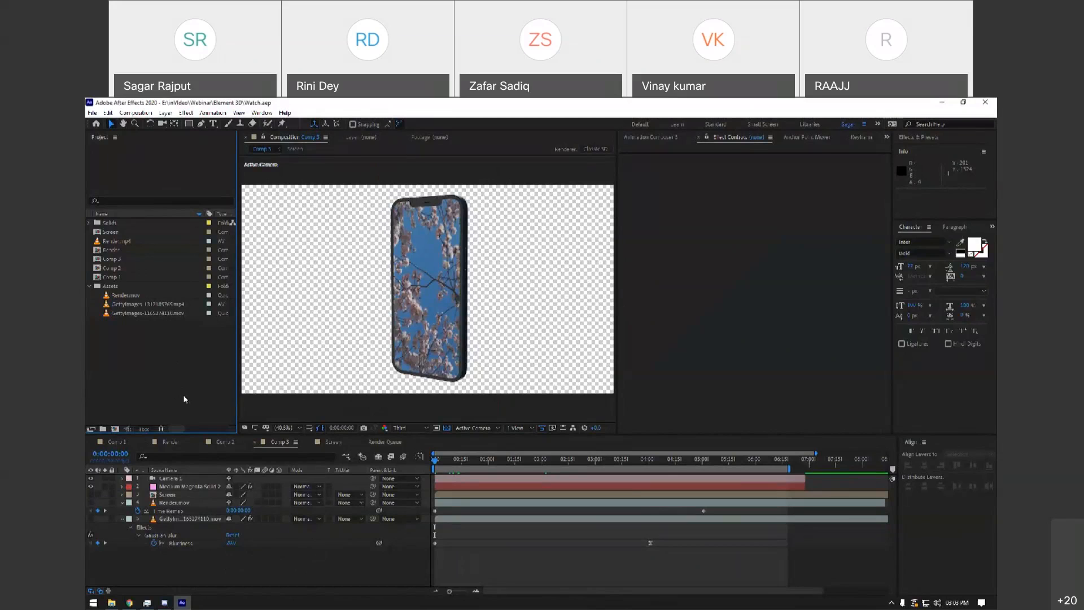
Switch to Chrome to view the Video Copilot tutorials and Mister Horse Animation Composer pages, and return to After Effects.
click(129, 603)
mouse_move(421, 183)
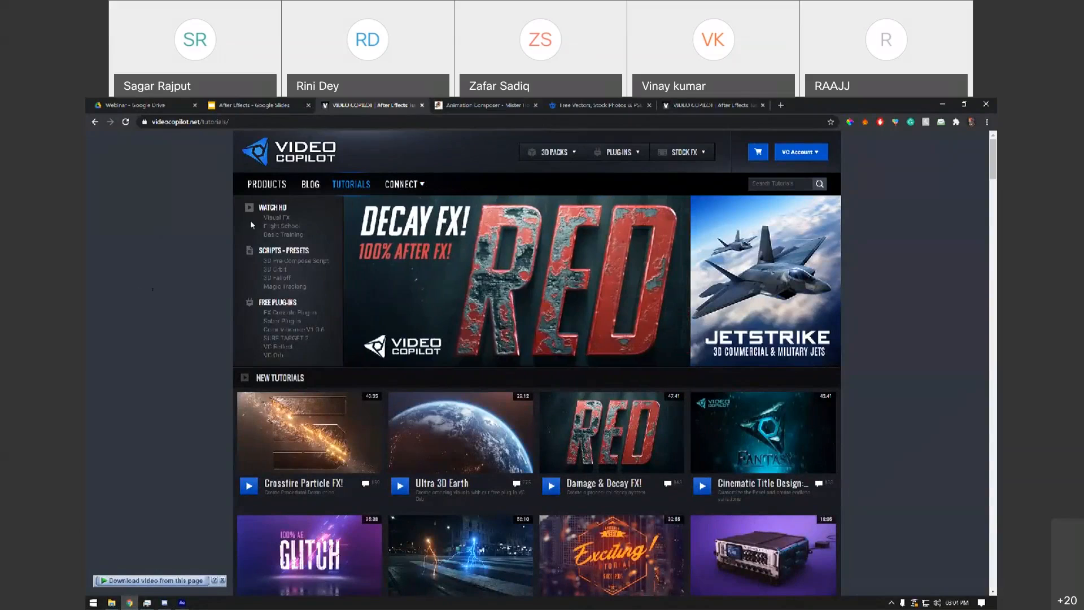
click(454, 106)
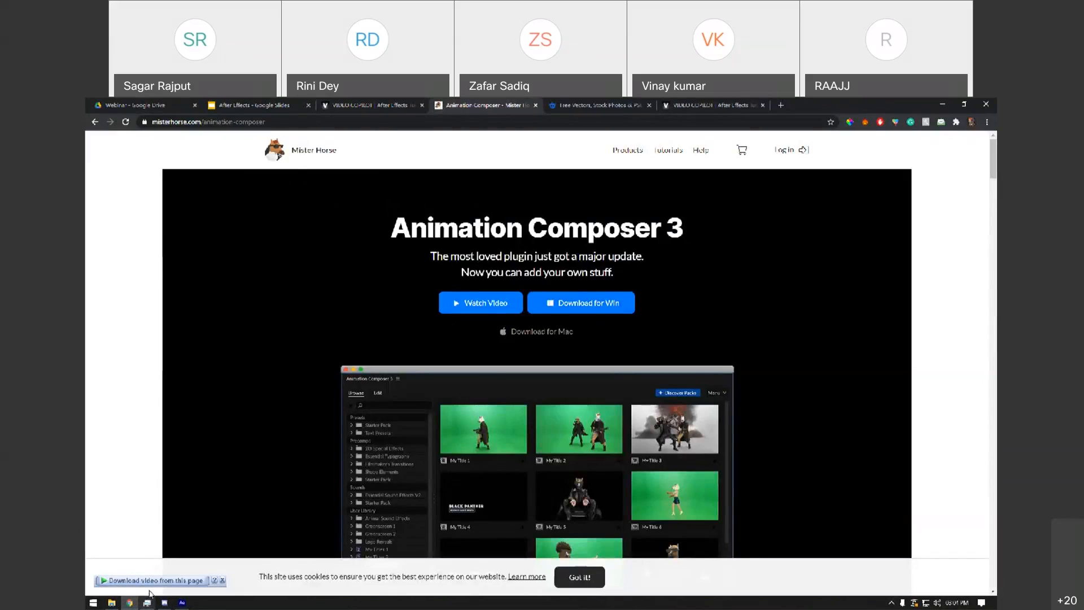
click(182, 602)
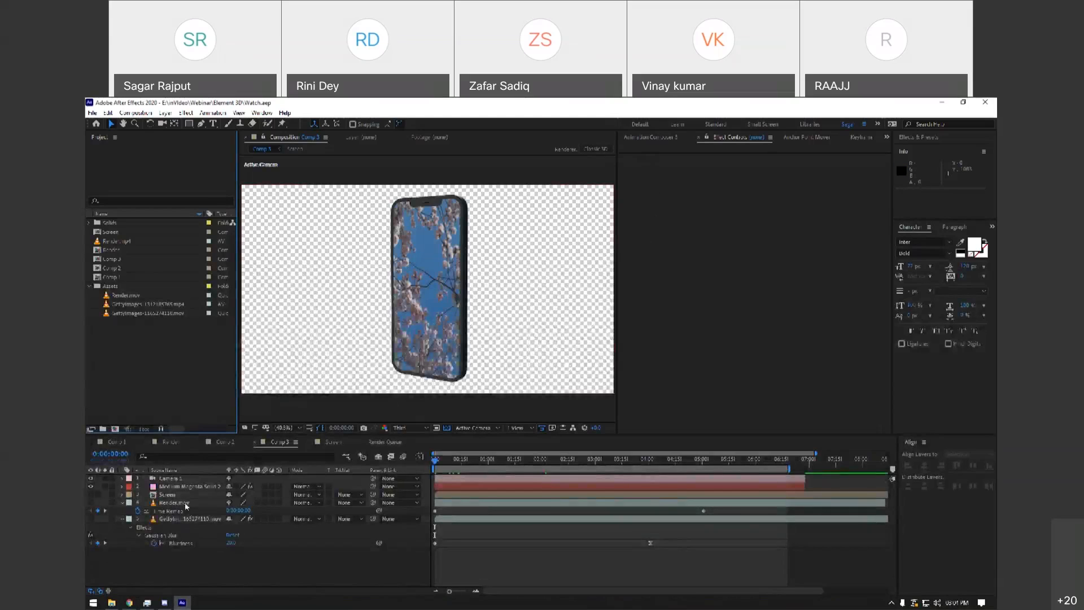
Create a new composition named AC and turn off its transparency grid.
key(ctrl+k)
text(AE)
key(Return)
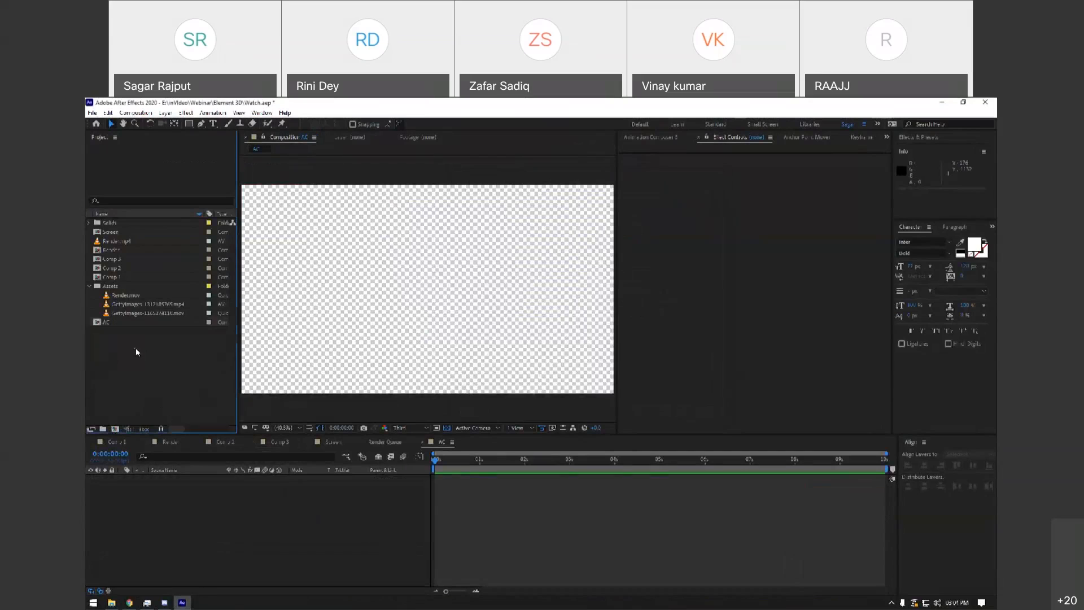
click(446, 428)
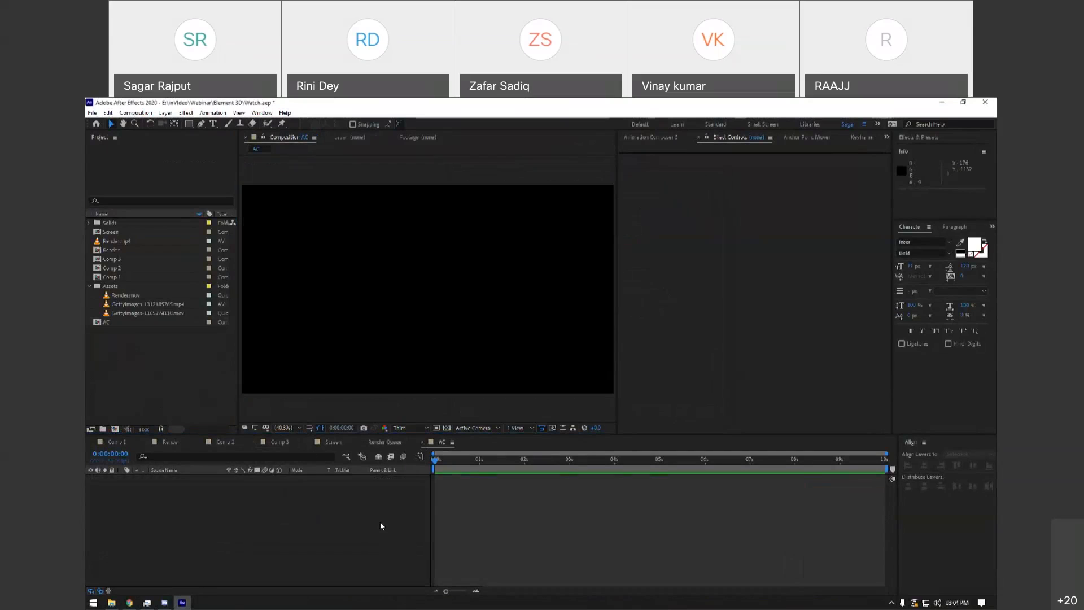
Switch to Chrome and look over the Video Copilot tutorials page and the upper part of Mister Horse's Animation Composer page.
click(131, 602)
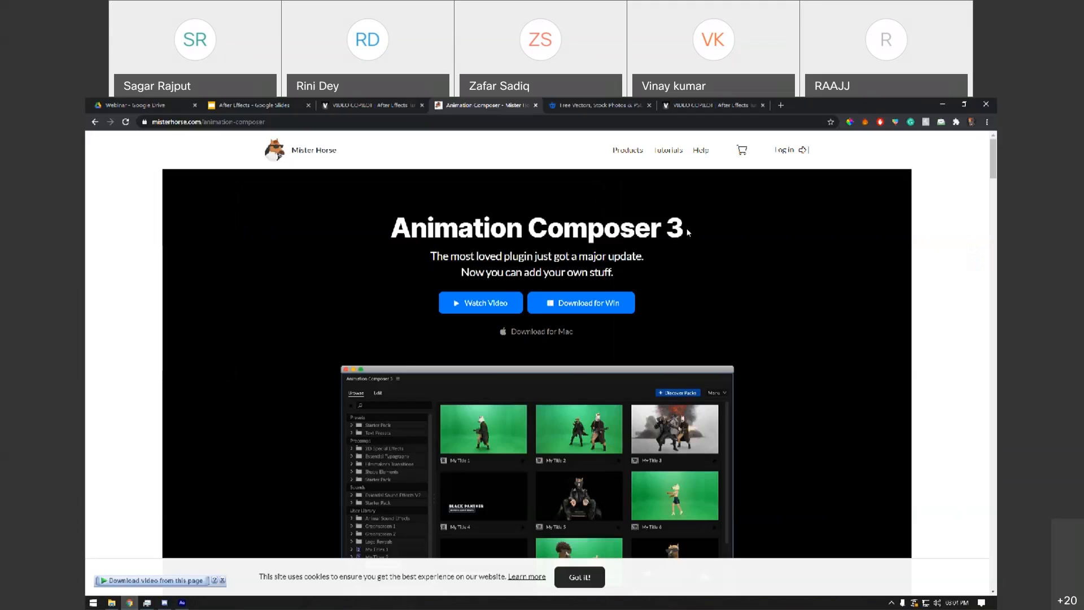
drag(688, 232, 373, 227)
click(373, 108)
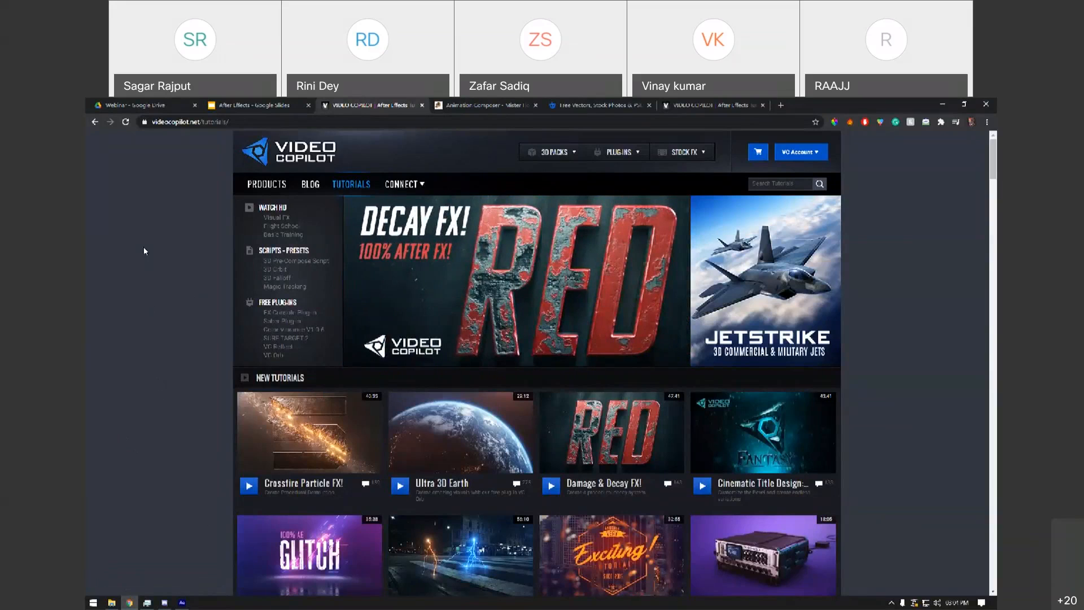
click(447, 106)
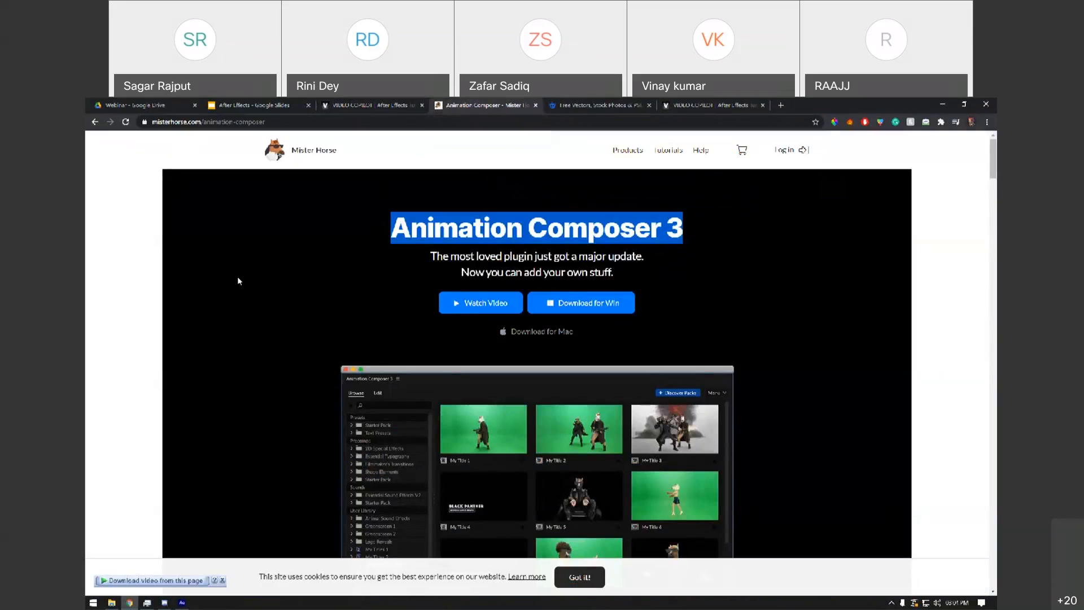
scroll(314, 269, down, 2)
scroll(314, 269, up, 2)
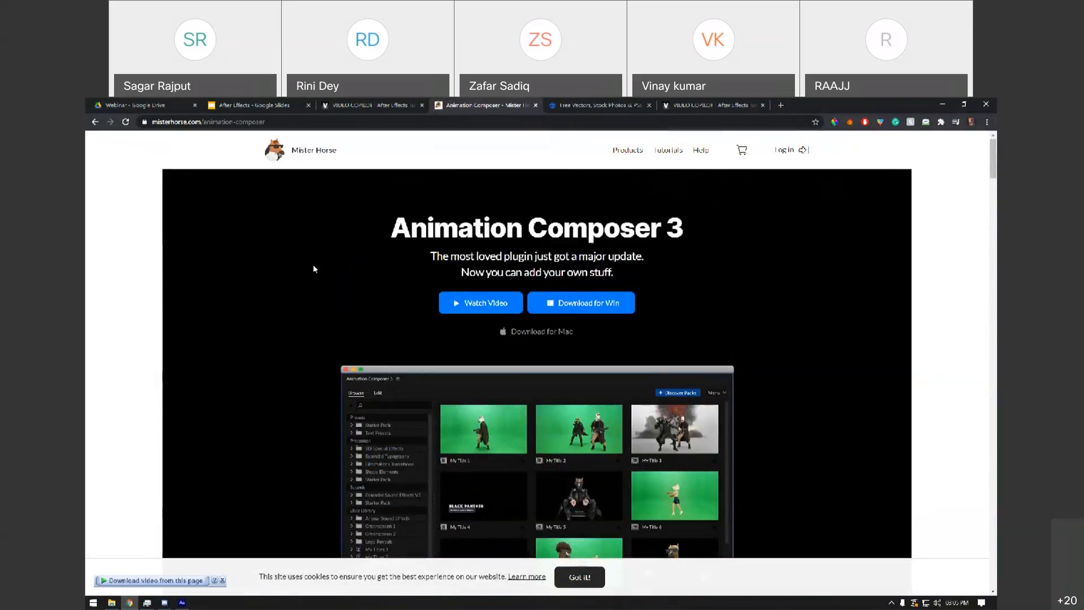
scroll(315, 269, down, 1)
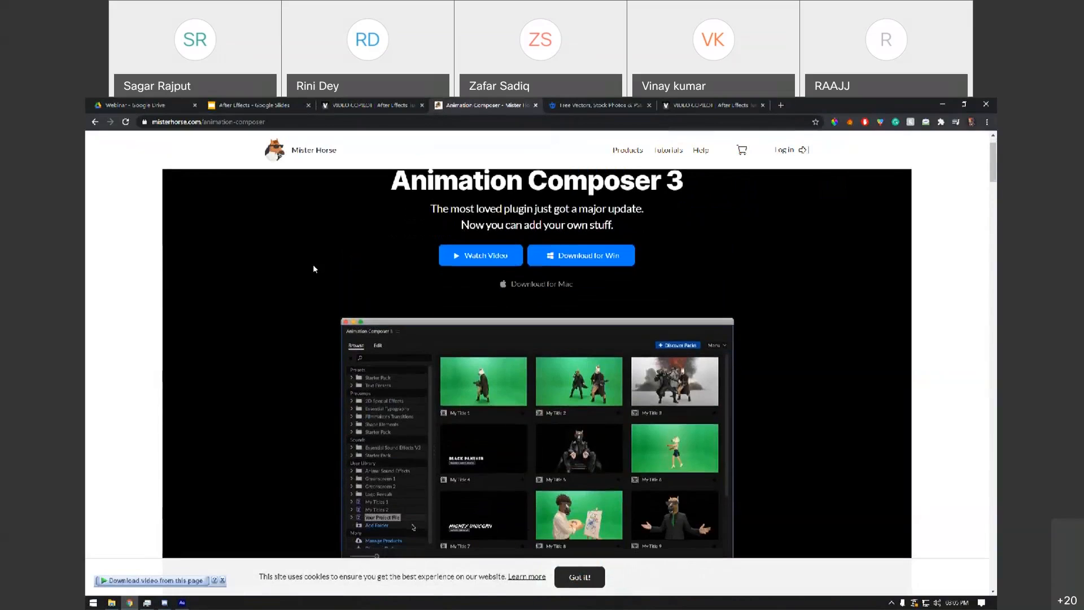
scroll(305, 338, down, 3)
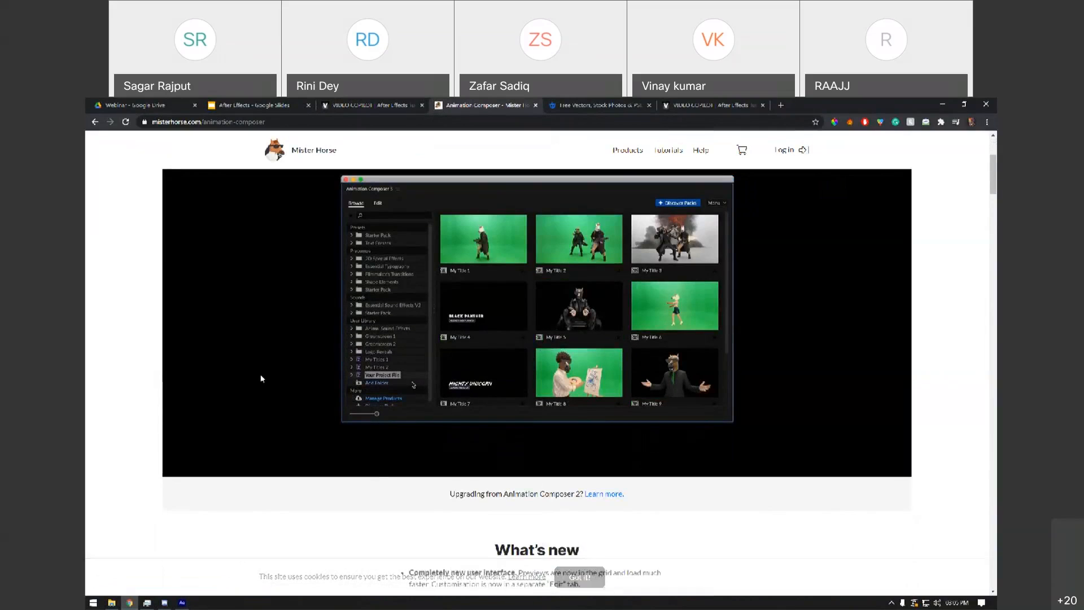
scroll(261, 375, up, 4)
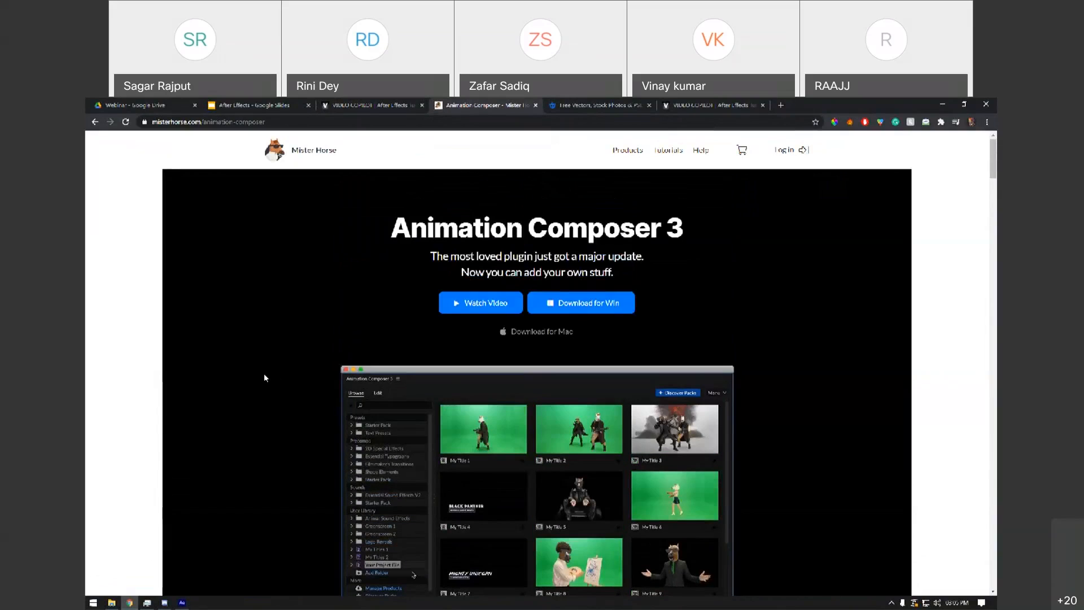
Highlight the Animation Composer 3 heading and look at the plugin preview beneath it.
mouse_move(686, 235)
mouse_down()
mouse_move(372, 238)
mouse_move(694, 229)
mouse_up()
click(531, 233)
drag(392, 233, 693, 236)
click(687, 263)
drag(391, 231, 685, 234)
scroll(787, 278, down, 5)
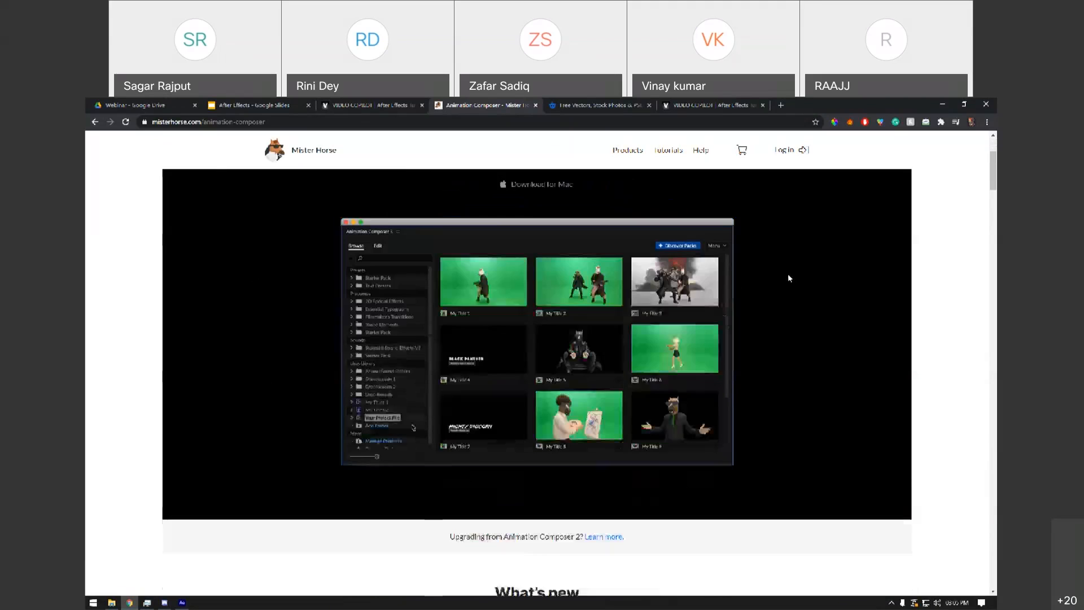
scroll(794, 280, up, 4)
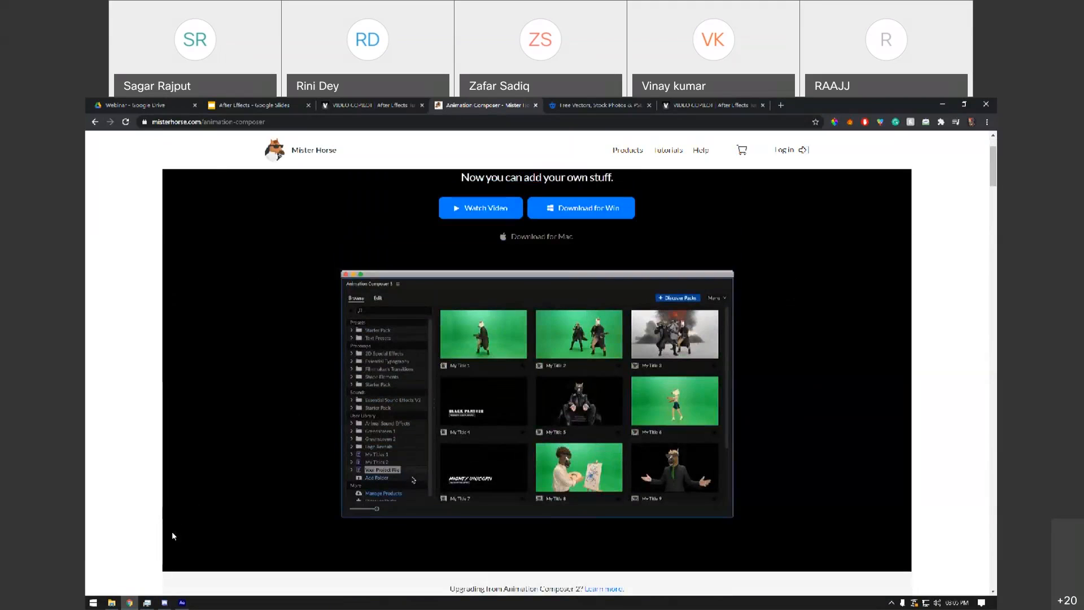
Examine the Animation Composer page's What's Inside sections on presets, transitions, sound effects, text boxes, social media items and extensions.
scroll(237, 364, down, 9)
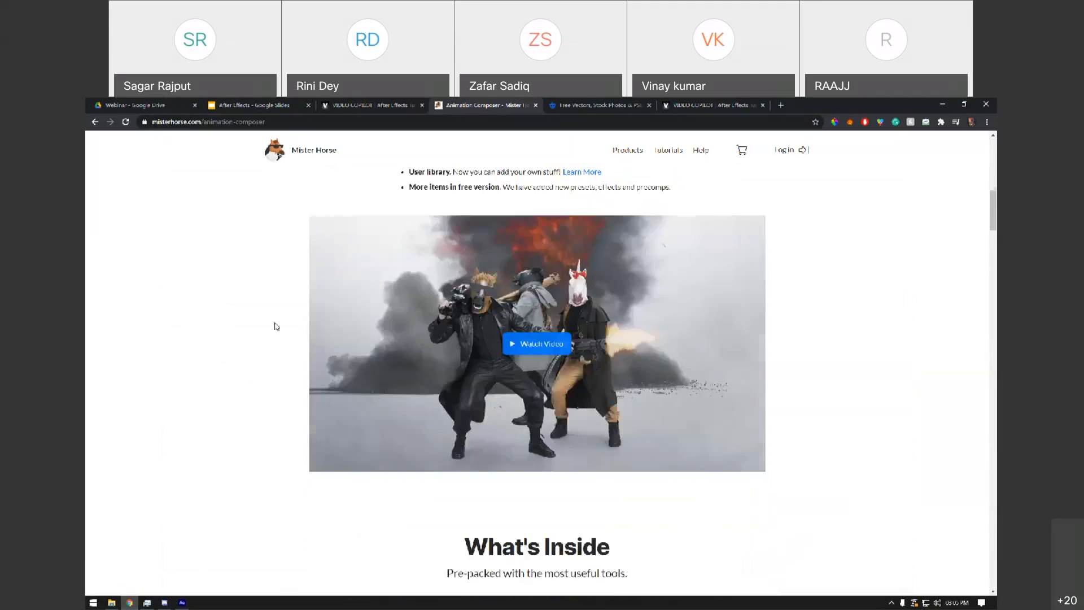
scroll(217, 328, down, 3)
scroll(195, 296, up, 2)
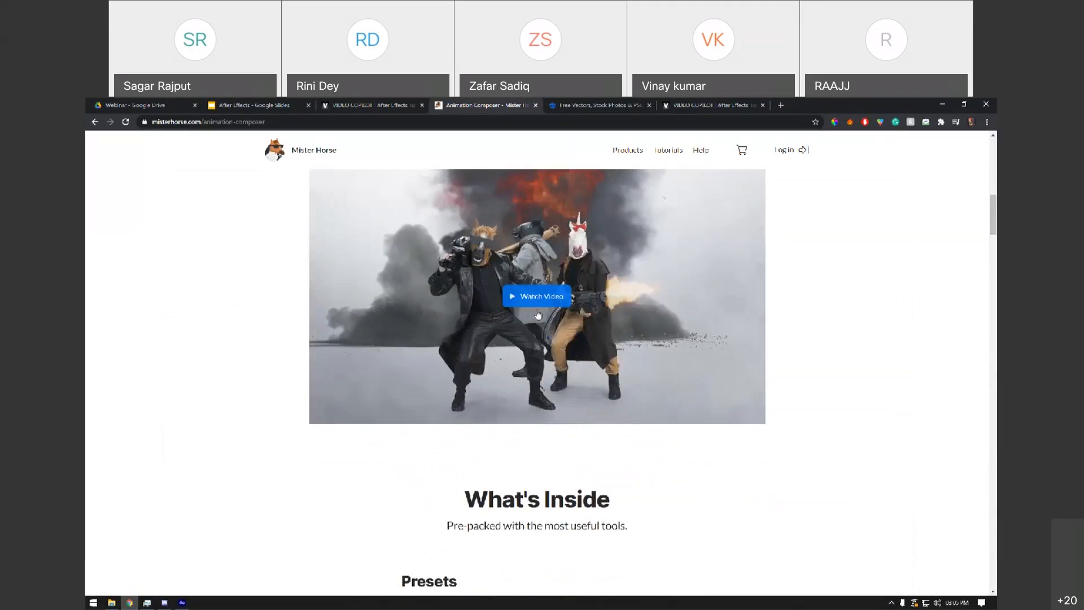
scroll(194, 296, down, 6)
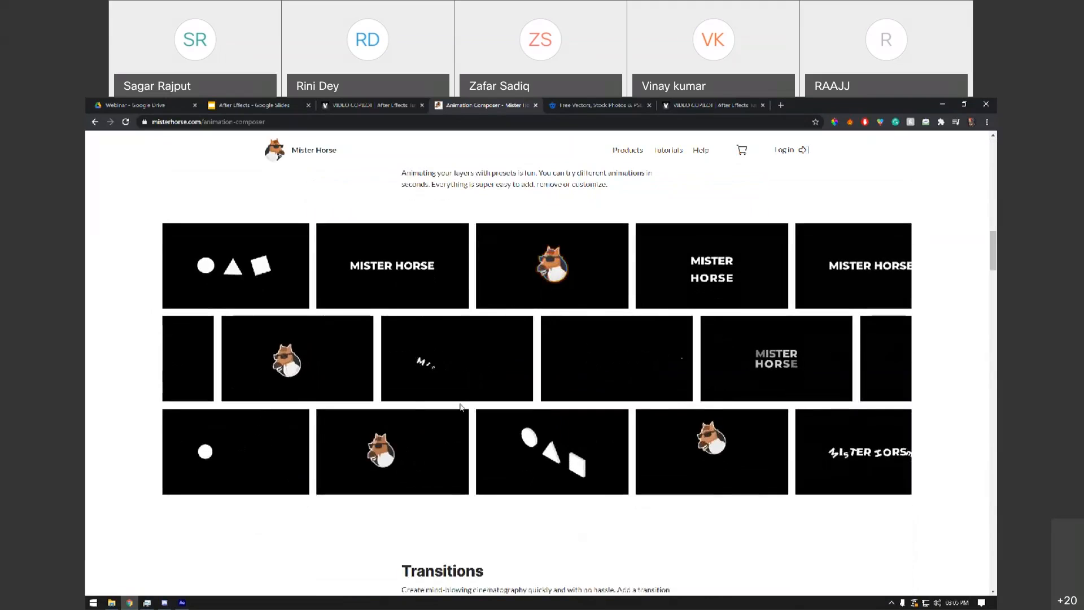
scroll(438, 367, down, 3)
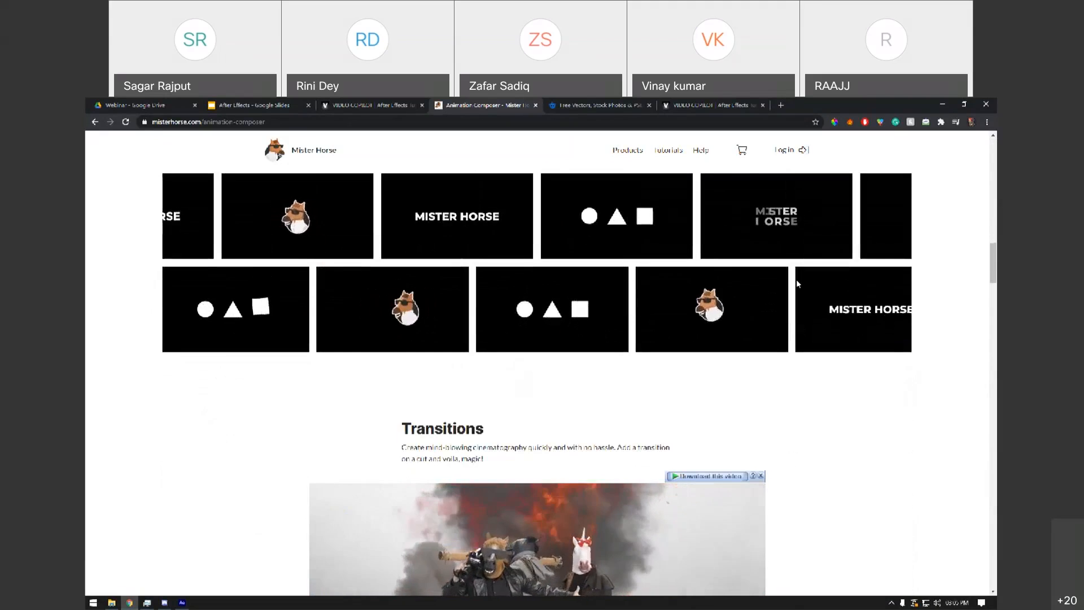
scroll(796, 282, down, 3)
scroll(797, 283, down, 2)
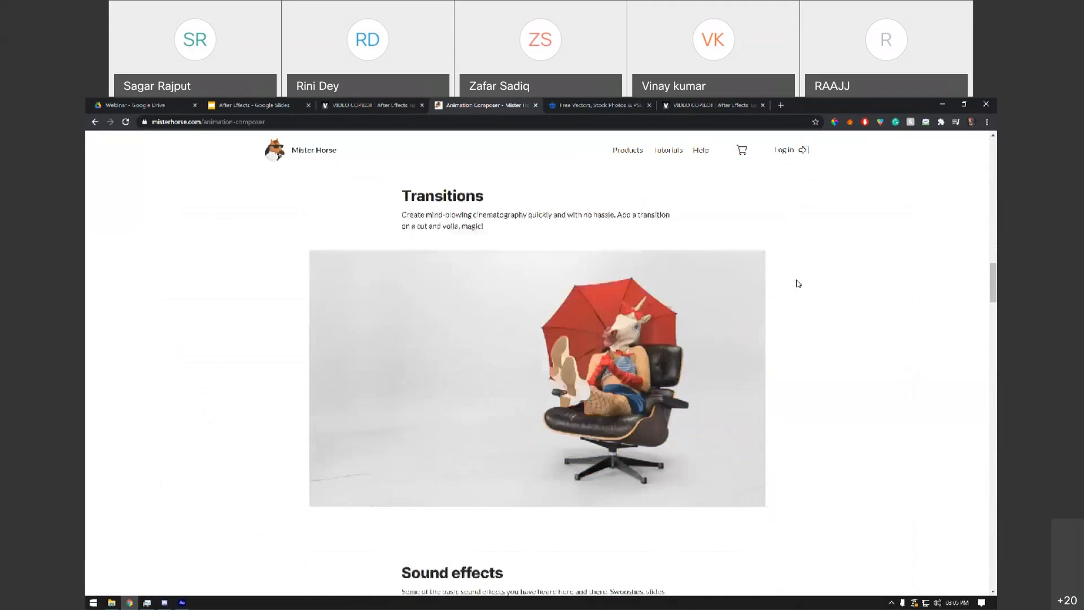
scroll(804, 308, down, 5)
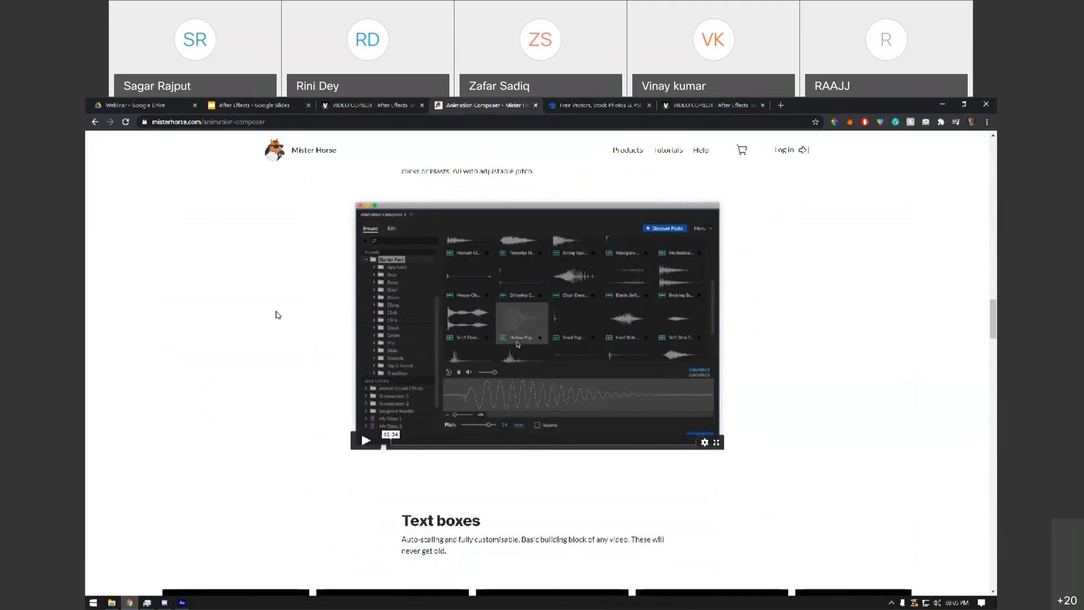
scroll(277, 315, down, 3)
scroll(277, 314, down, 3)
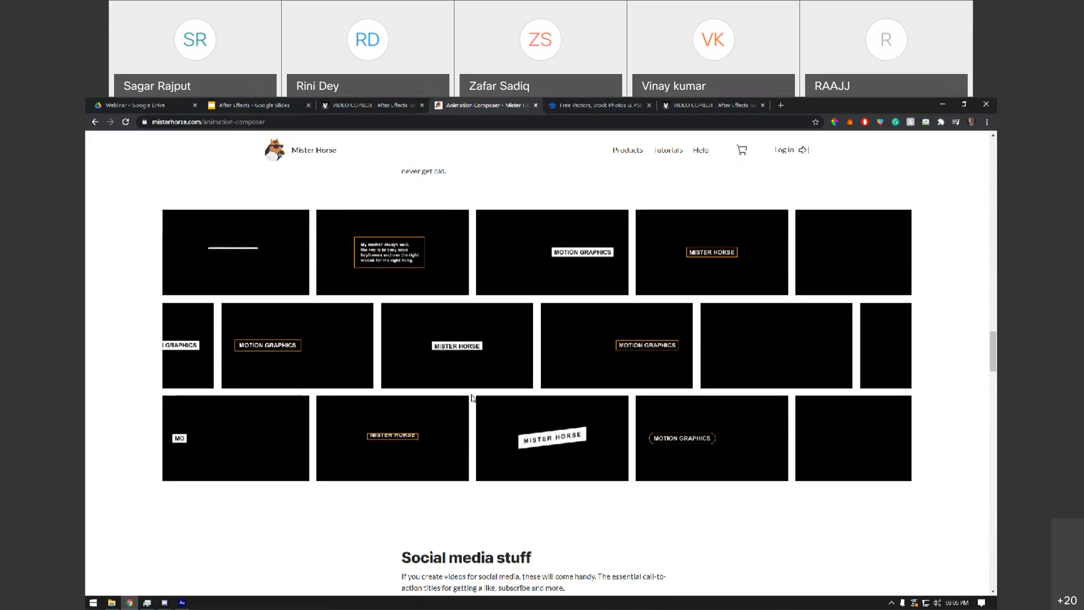
scroll(472, 398, down, 2)
scroll(473, 398, down, 3)
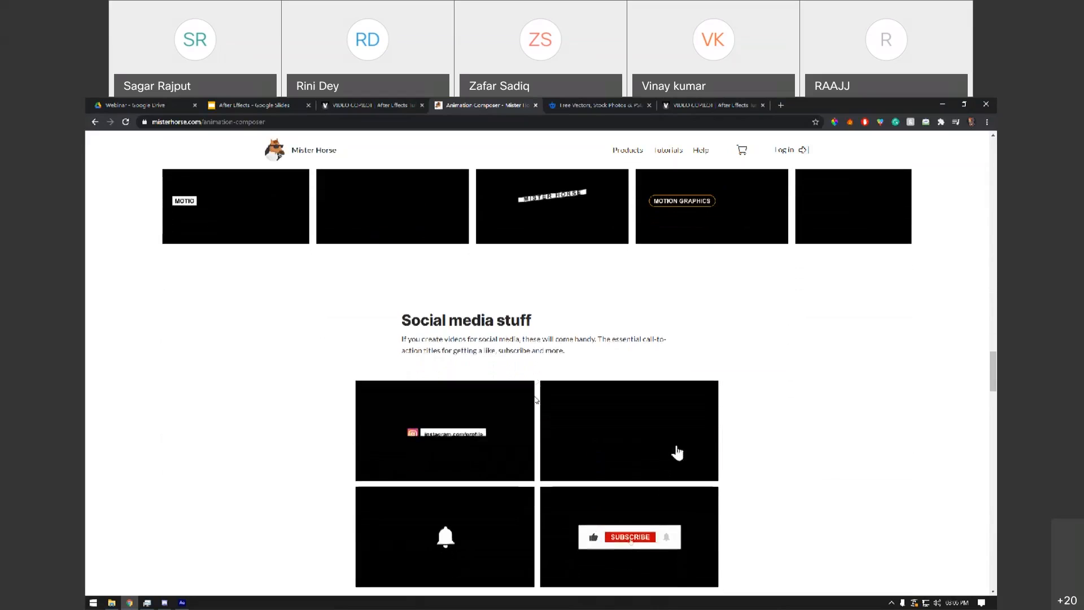
scroll(537, 395, down, 1)
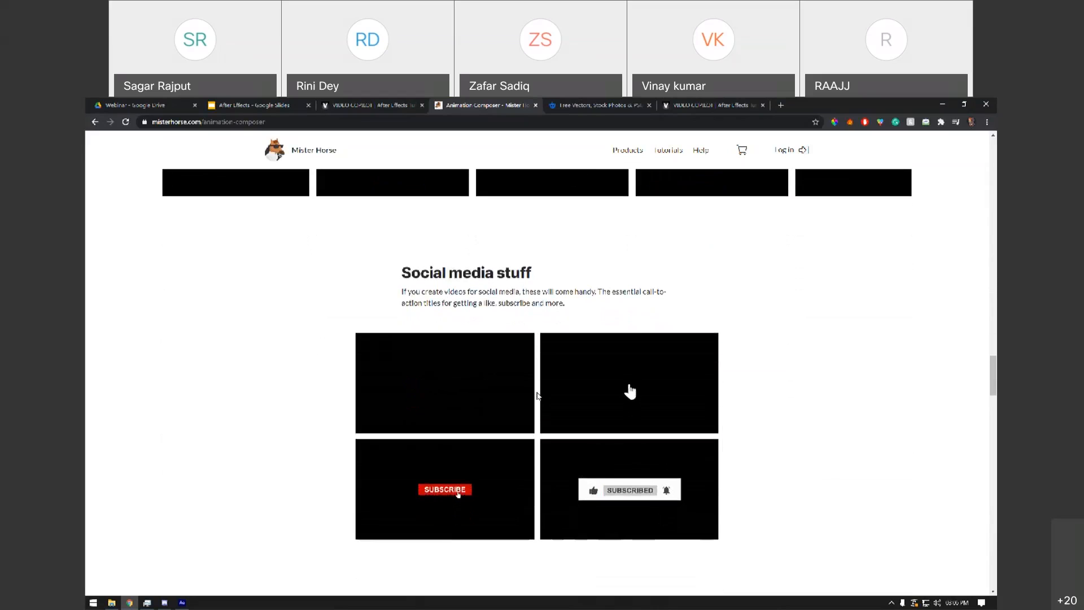
scroll(537, 395, down, 2)
scroll(537, 395, down, 1)
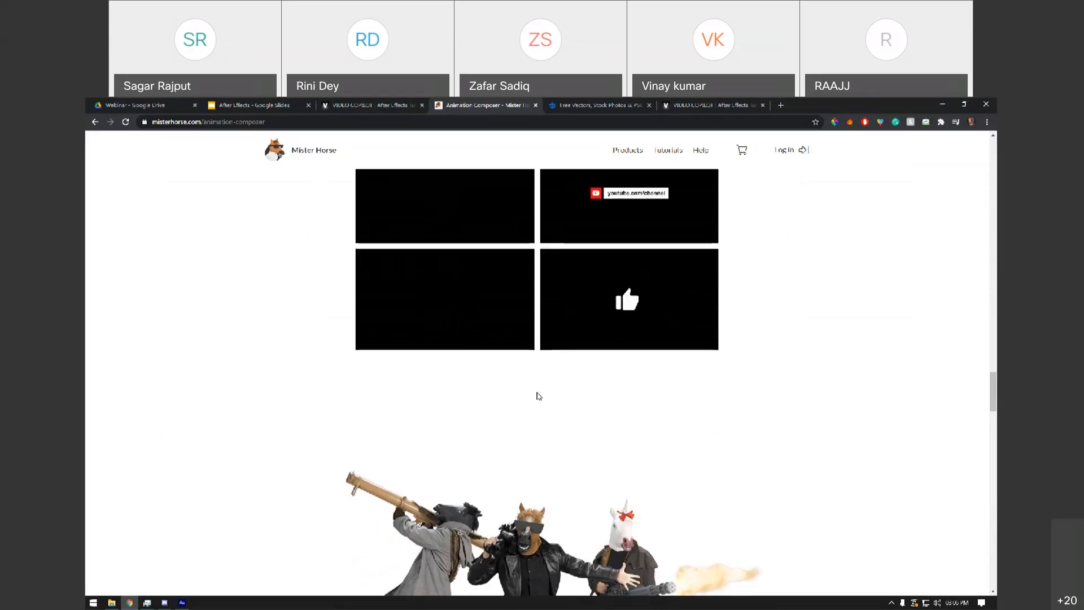
scroll(537, 396, down, 3)
scroll(538, 397, down, 5)
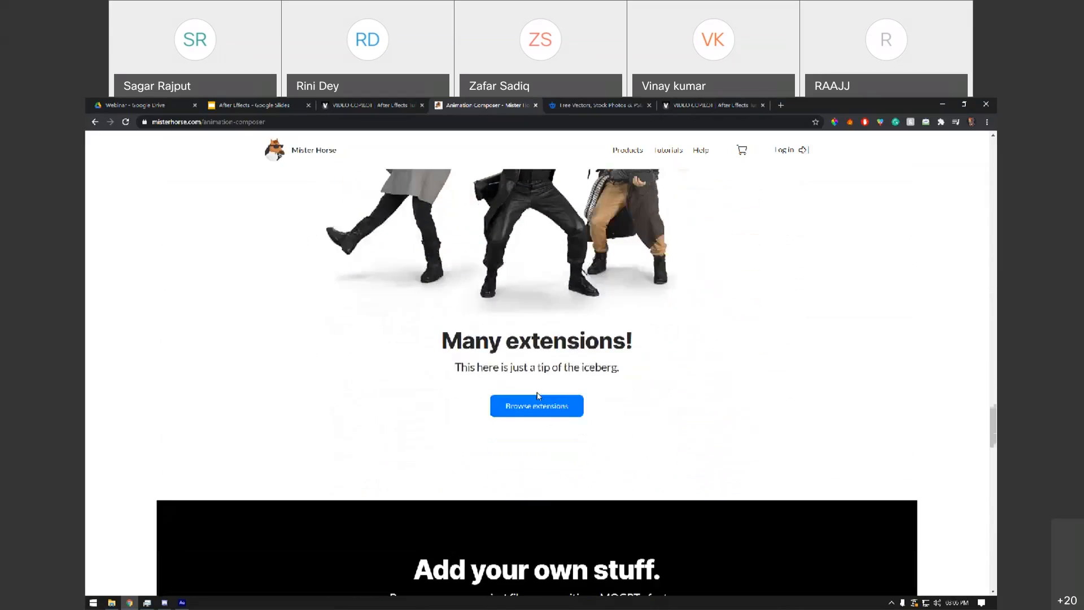
scroll(541, 397, down, 8)
scroll(893, 455, up, 20)
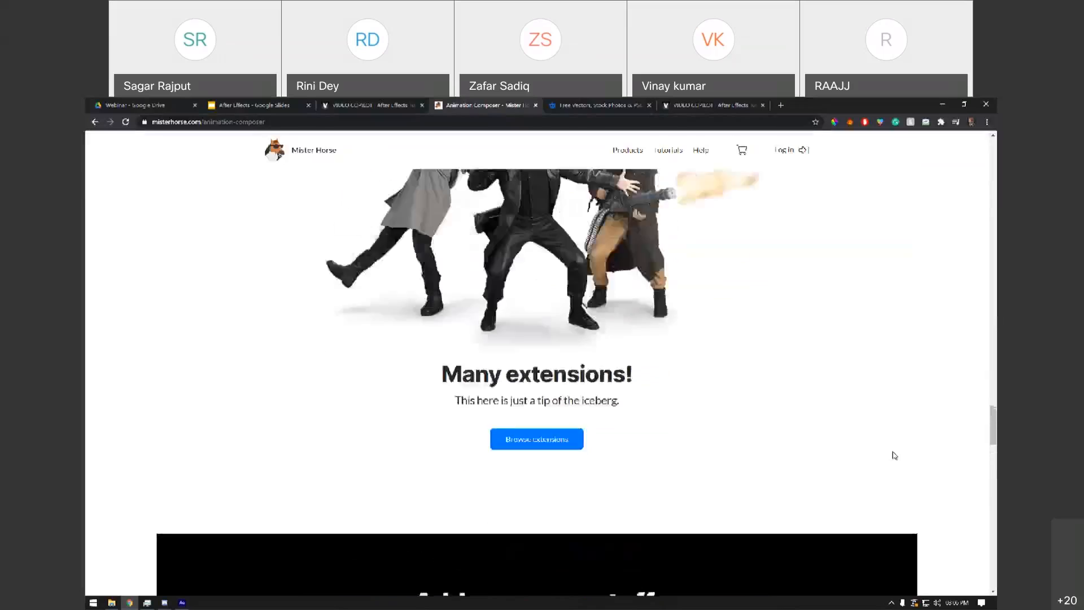
scroll(915, 280, up, 15)
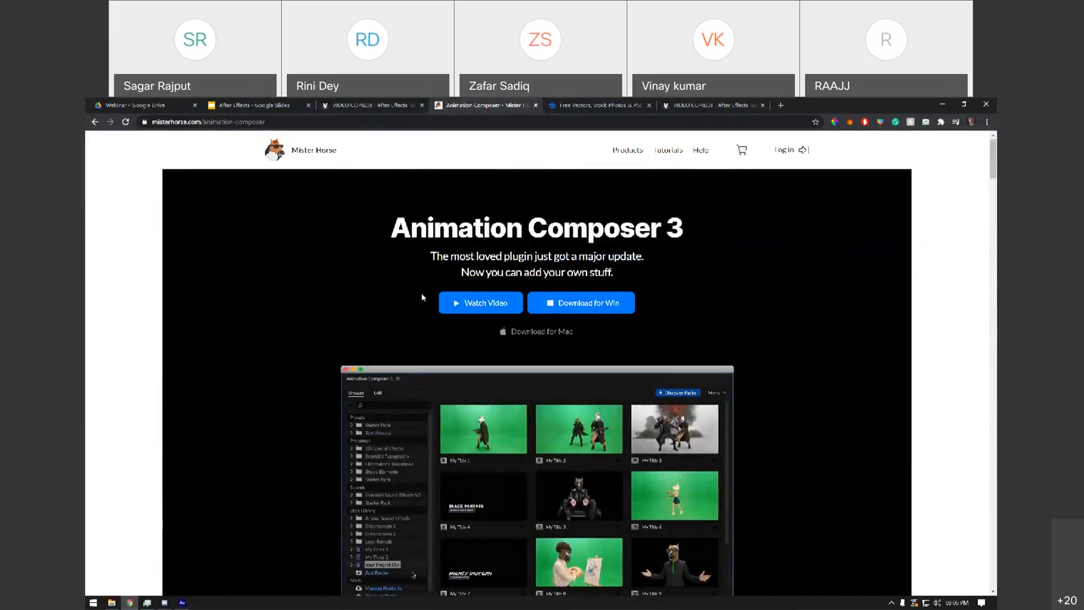
Return to After Effects, show the Animation Composer 3 panel and widen it and its folder list.
click(182, 602)
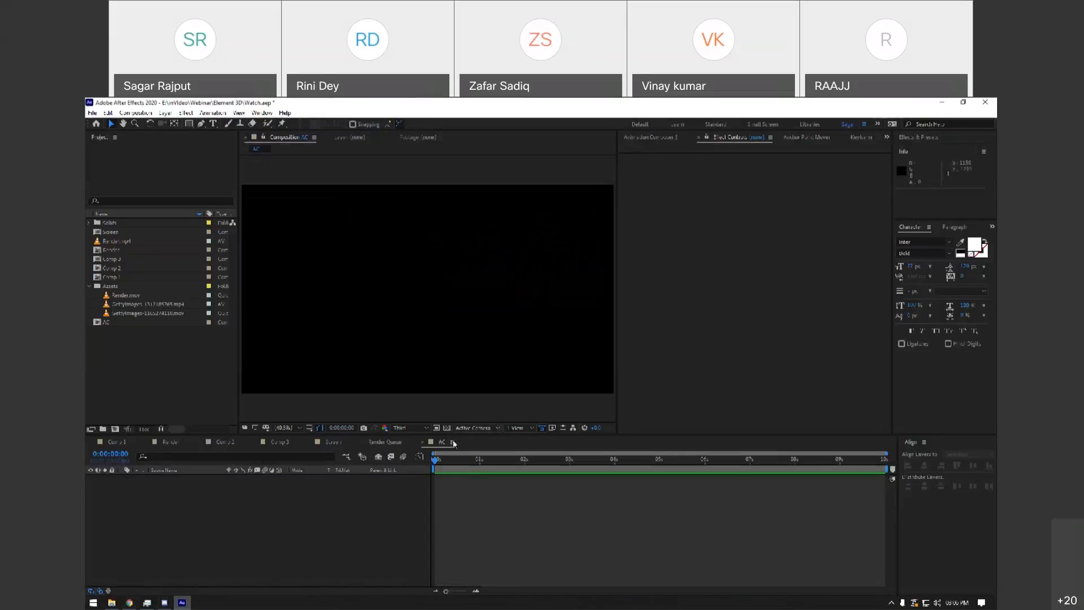
key(Home)
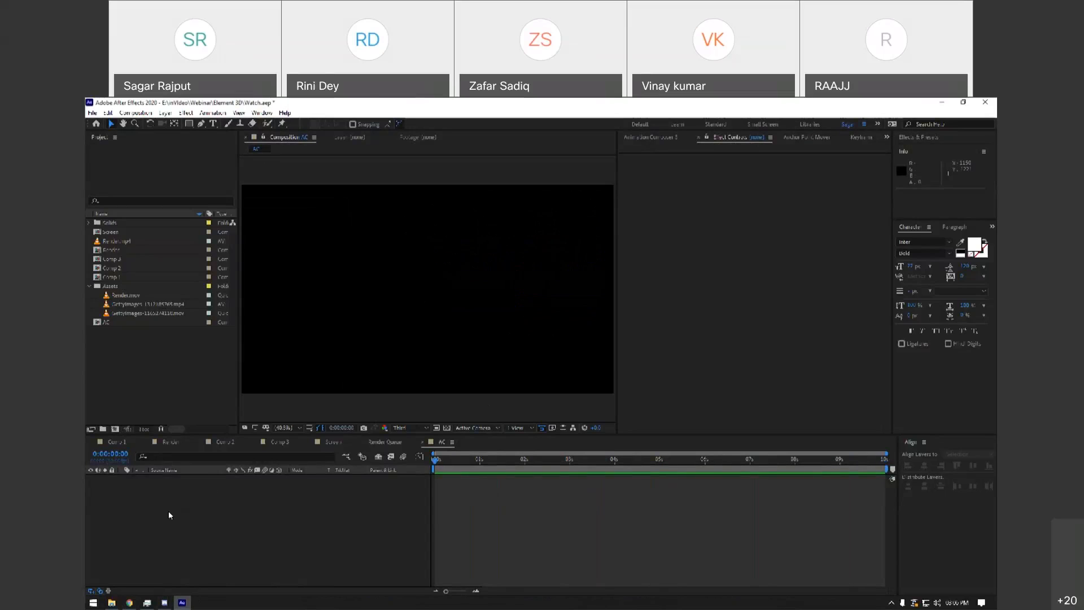
click(649, 137)
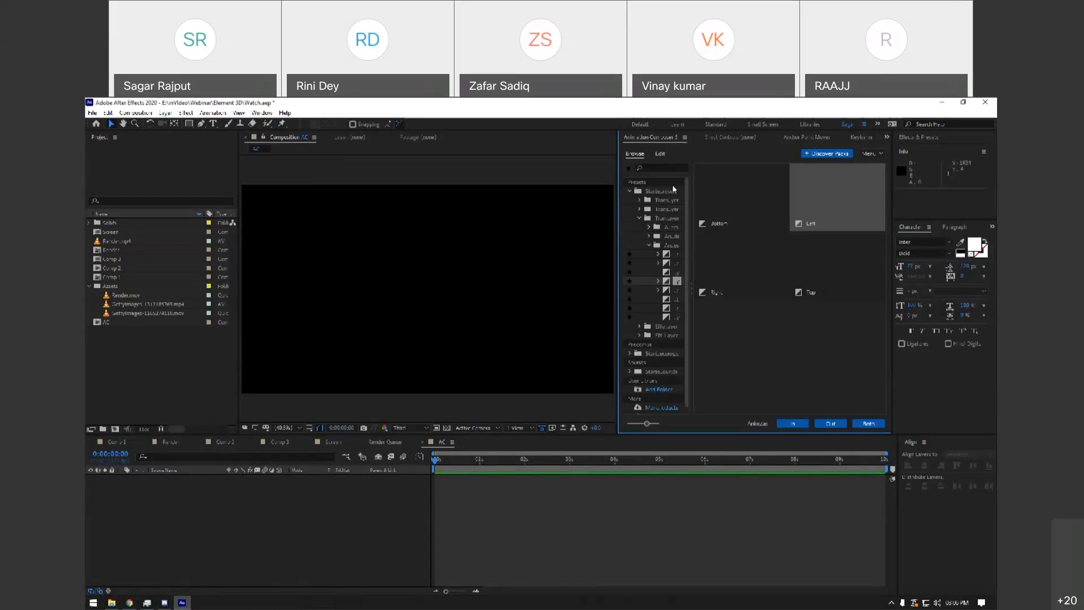
drag(618, 263, 577, 272)
drag(649, 273, 699, 276)
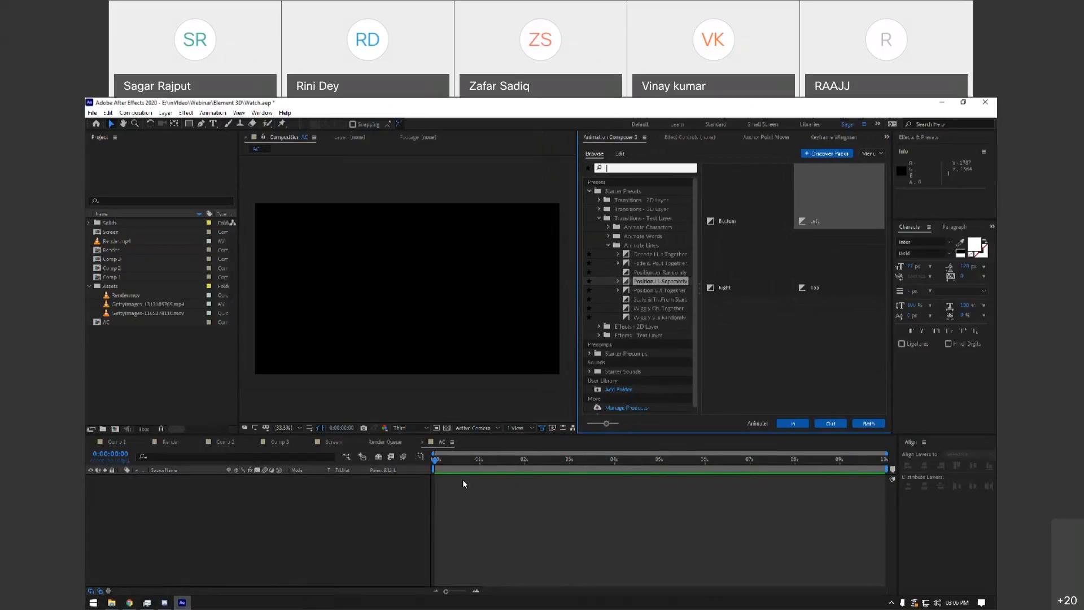
Move the current time in the AC composition to 0:00:04:29.
click(660, 461)
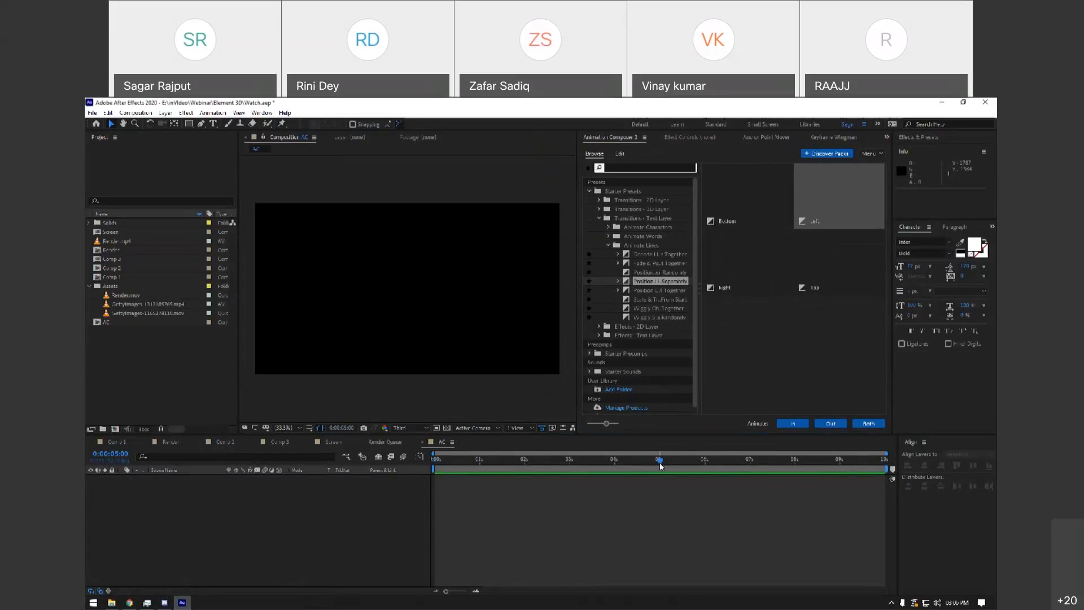
click(186, 113)
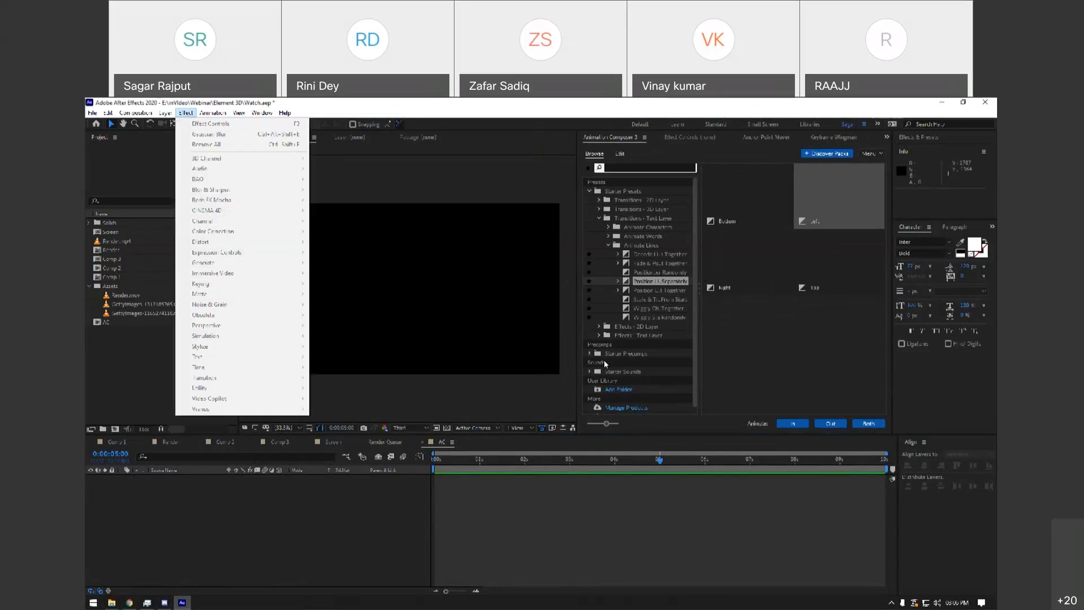
click(638, 526)
click(740, 468)
drag(740, 470, 659, 468)
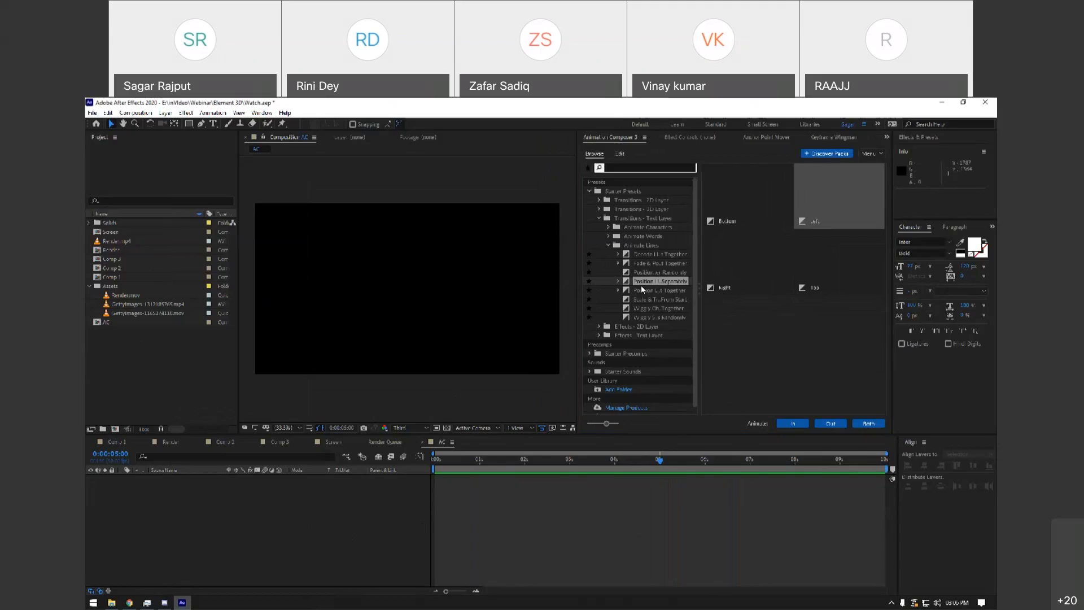
mouse_move(658, 461)
mouse_down()
mouse_move(554, 455)
mouse_move(658, 464)
mouse_up()
Widen the Animation Composer panel further and collapse the Transitions - Text Layer folder.
drag(576, 248, 547, 248)
drag(679, 249, 688, 246)
click(569, 218)
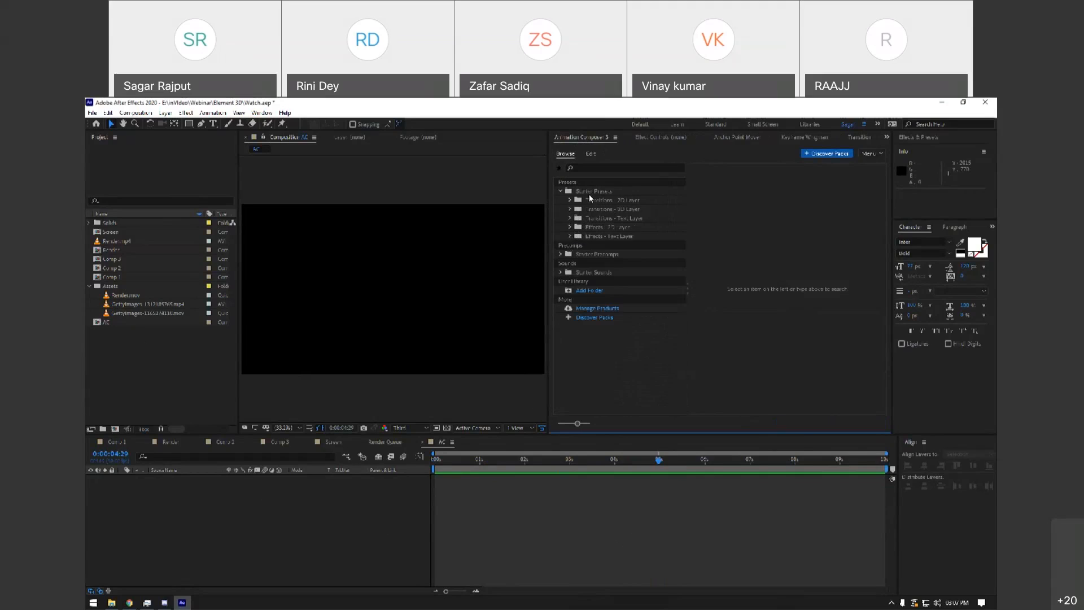
List all Animation Composer presets and expand the Transitions - 2D Layer folder within Starter Presets.
click(560, 191)
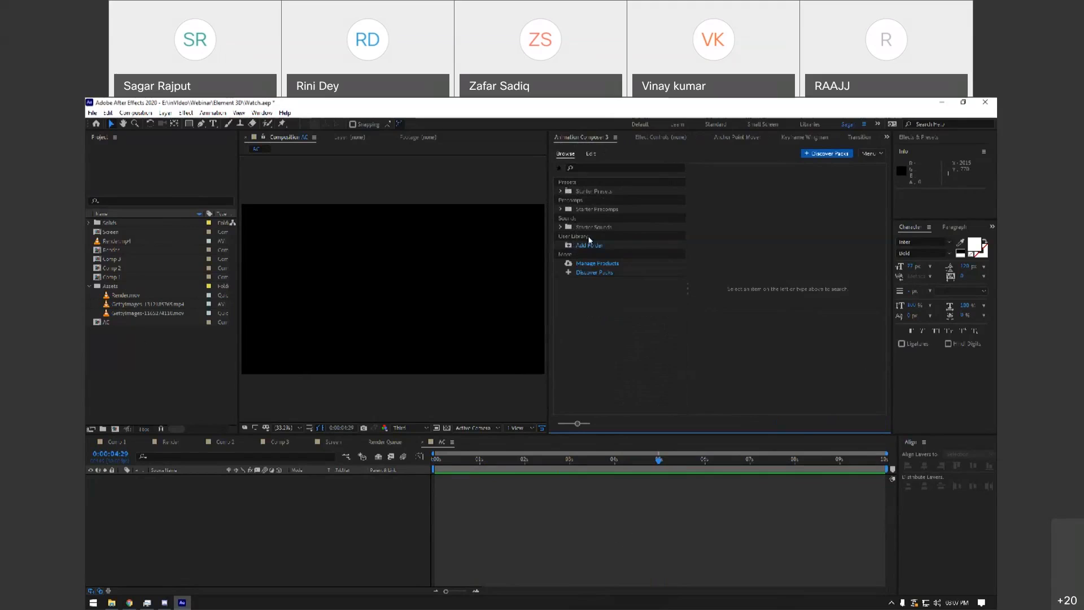
click(567, 182)
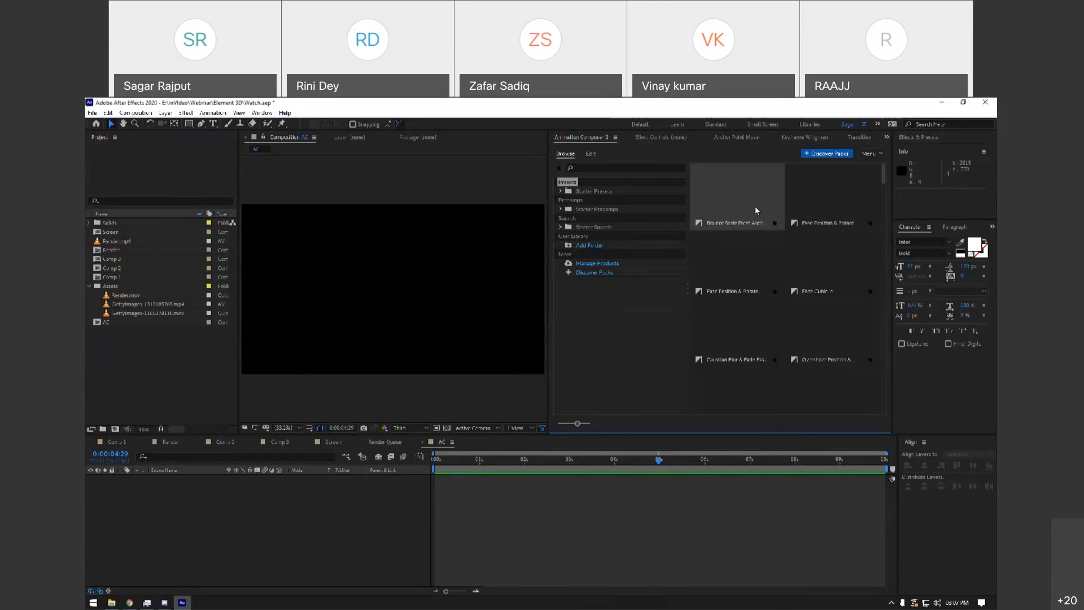
click(561, 192)
click(570, 201)
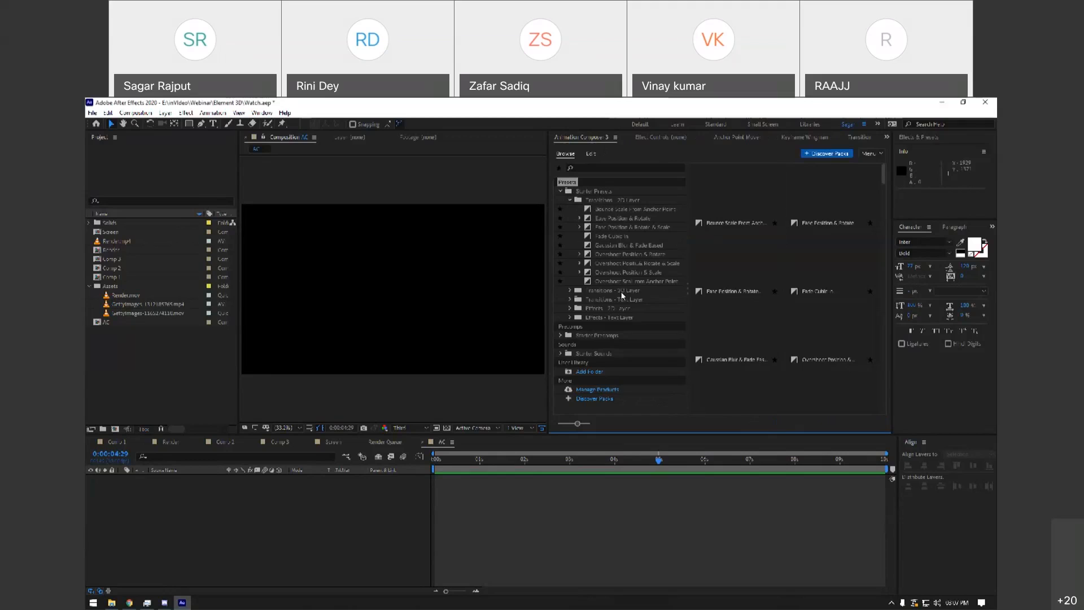
Check the Transitions - Text Layer folder's contents, and select the Bounce Scale From Anchor Point preset under Transitions - 2D Layer.
click(570, 300)
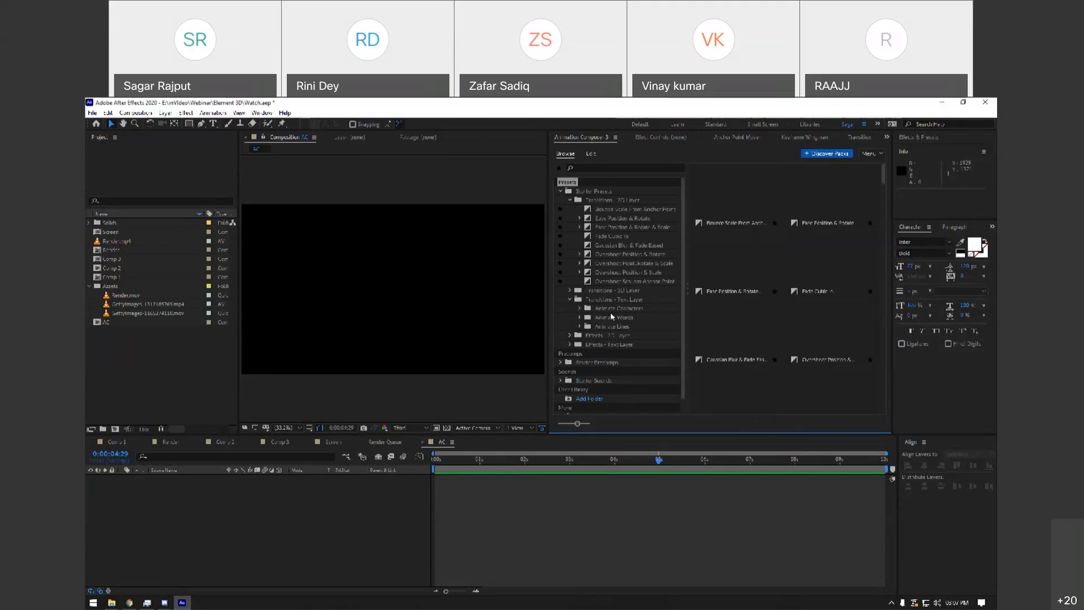
click(571, 300)
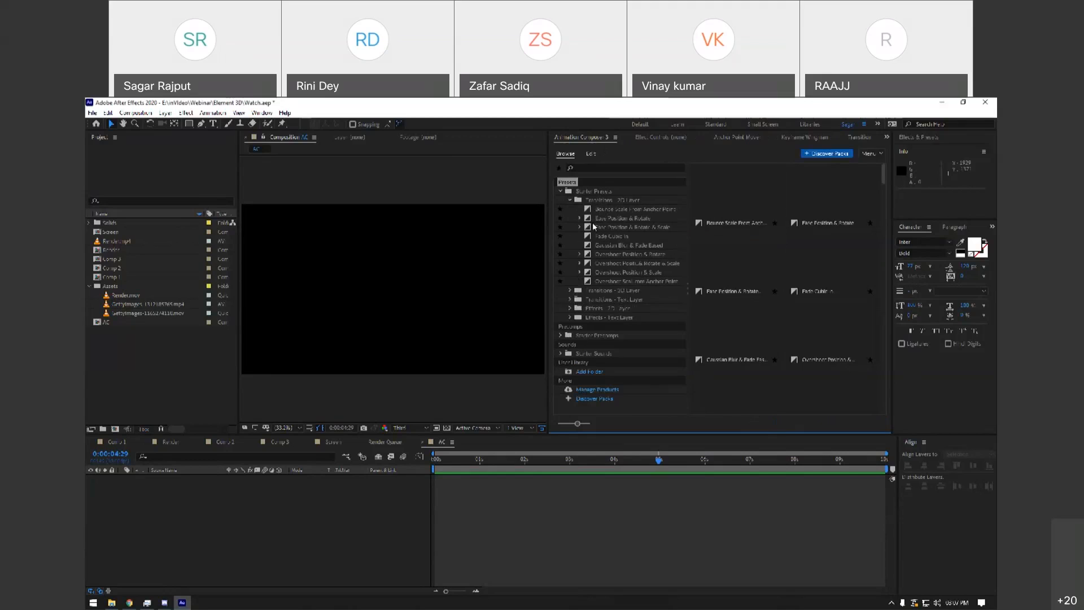
click(612, 209)
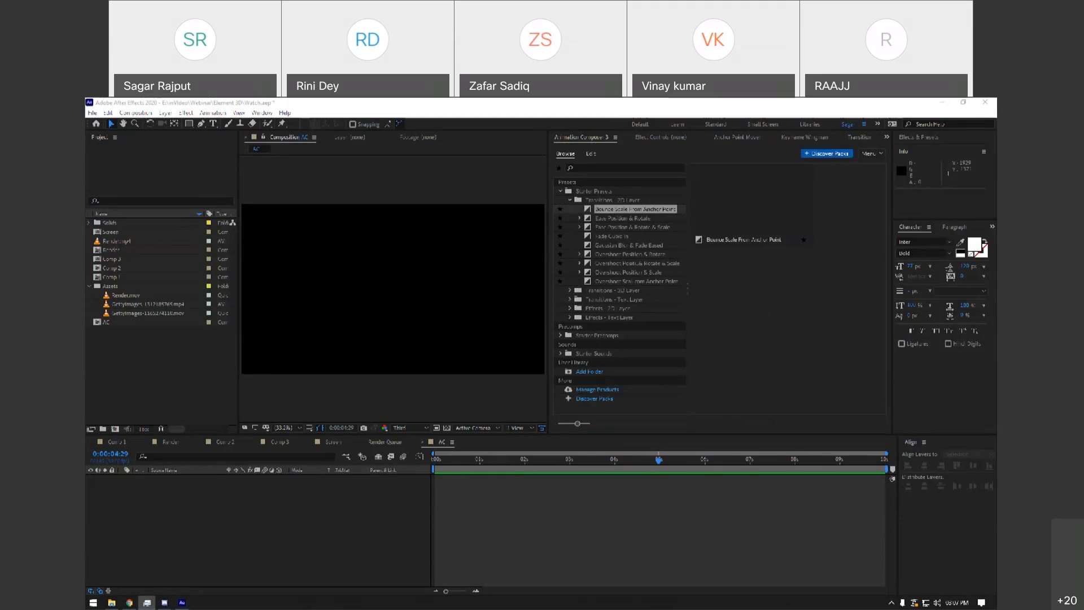
click(732, 213)
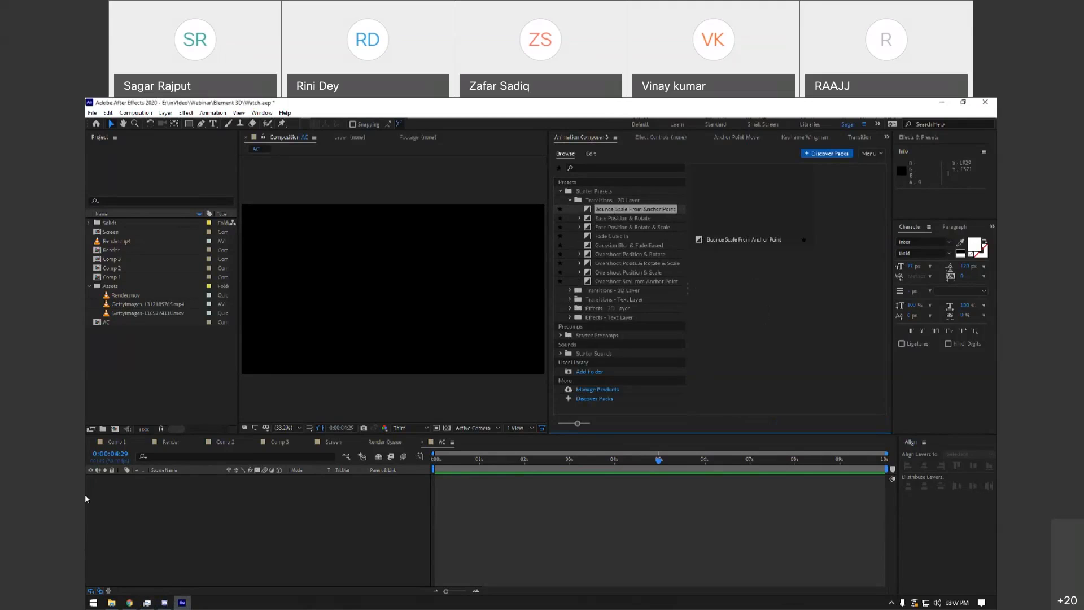
Purge all memory and the disk cache in After Effects, confirming the emptying of the disk cache.
key(super+e)
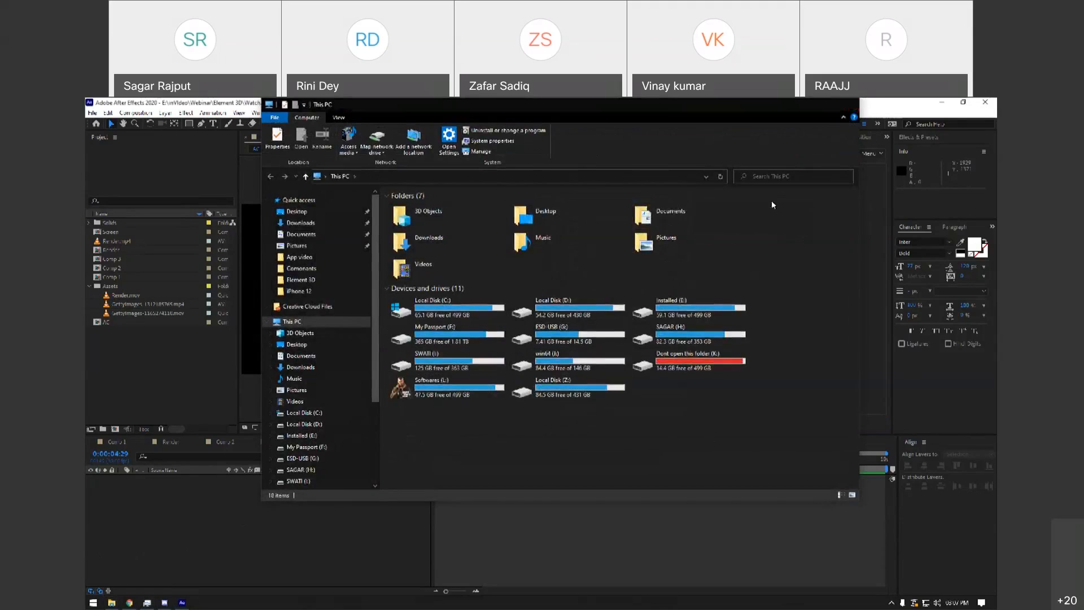
key(alt+Tab)
click(135, 113)
mouse_move(113, 113)
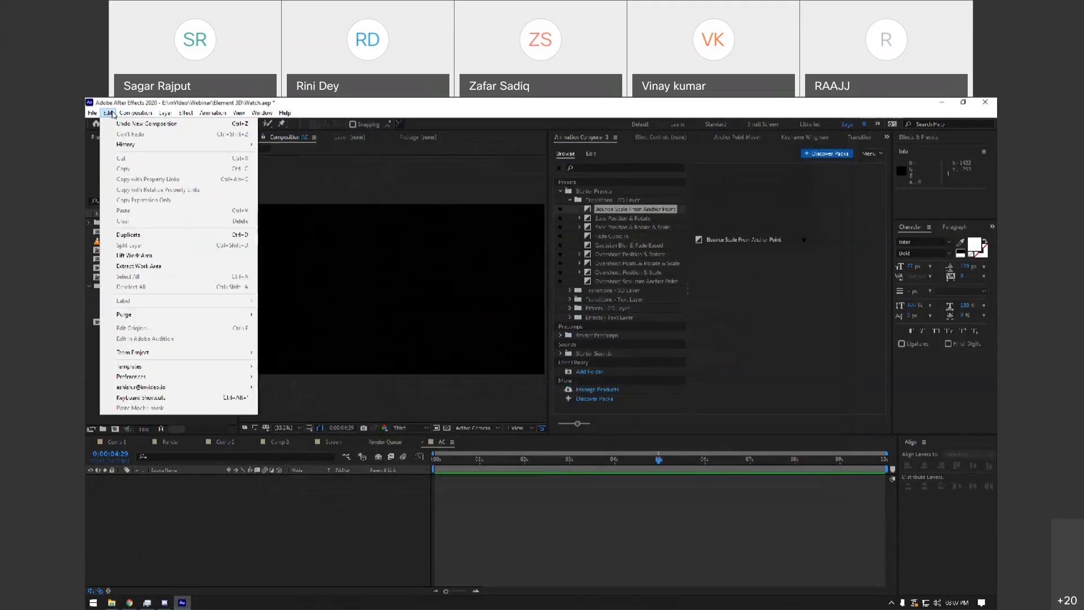
mouse_move(160, 316)
click(275, 314)
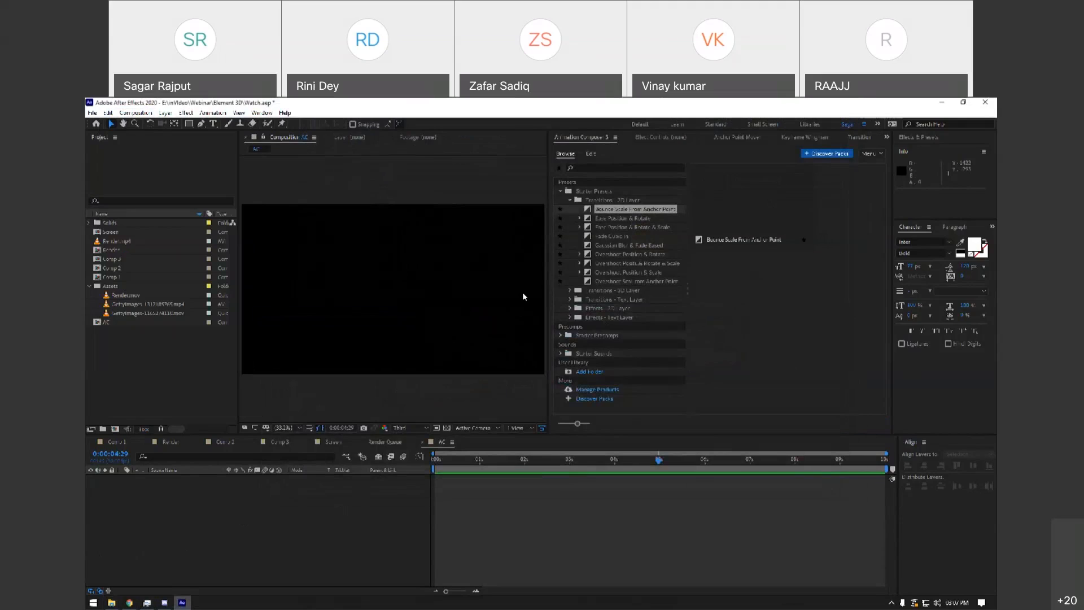
click(555, 372)
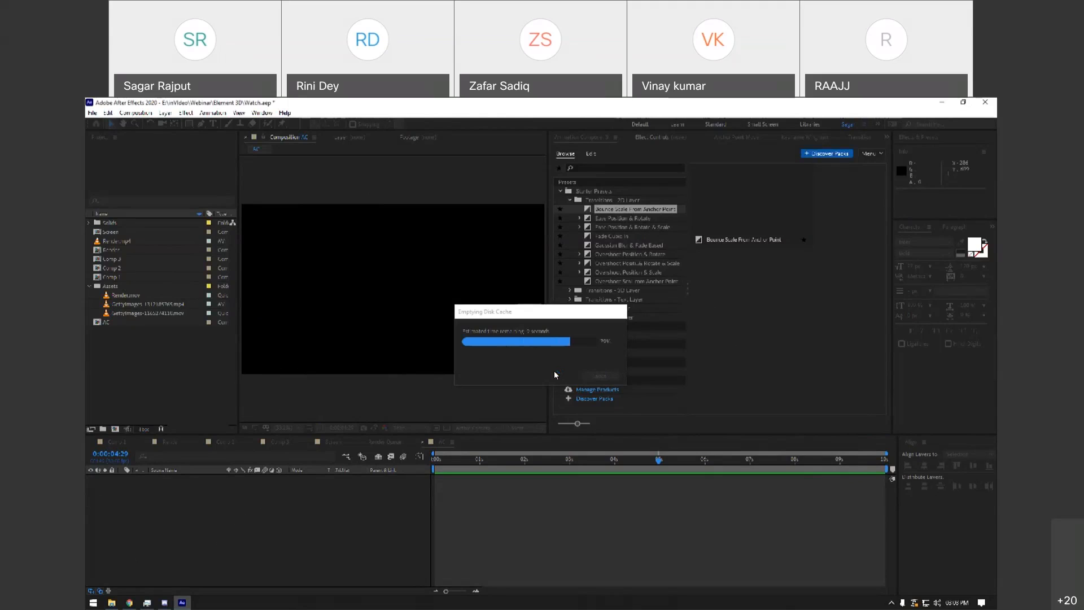
Switch to Chrome and show the already open Freepik page.
click(112, 602)
click(129, 602)
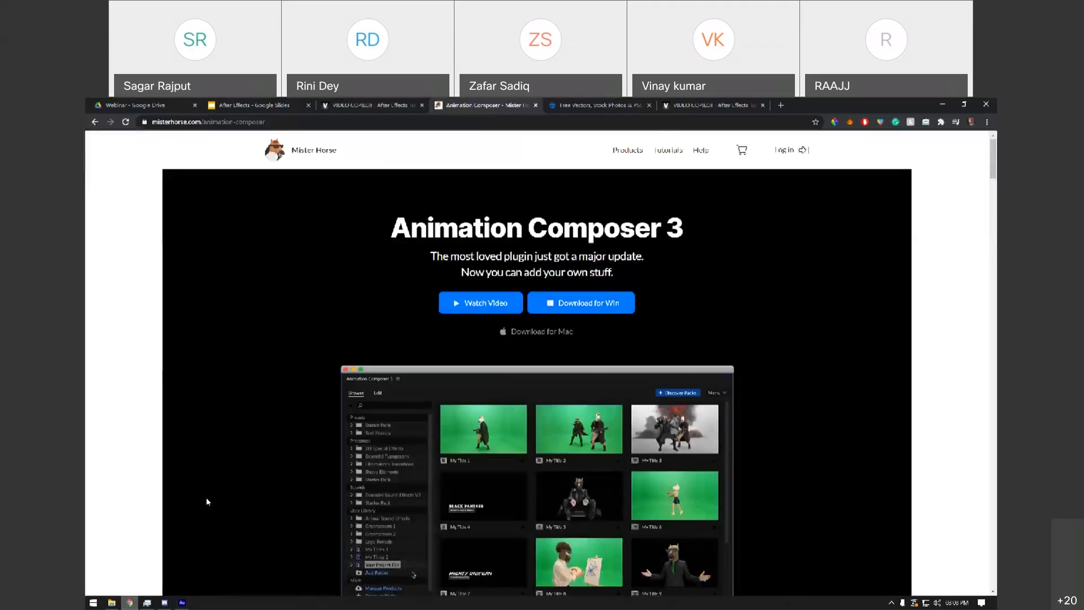
click(630, 102)
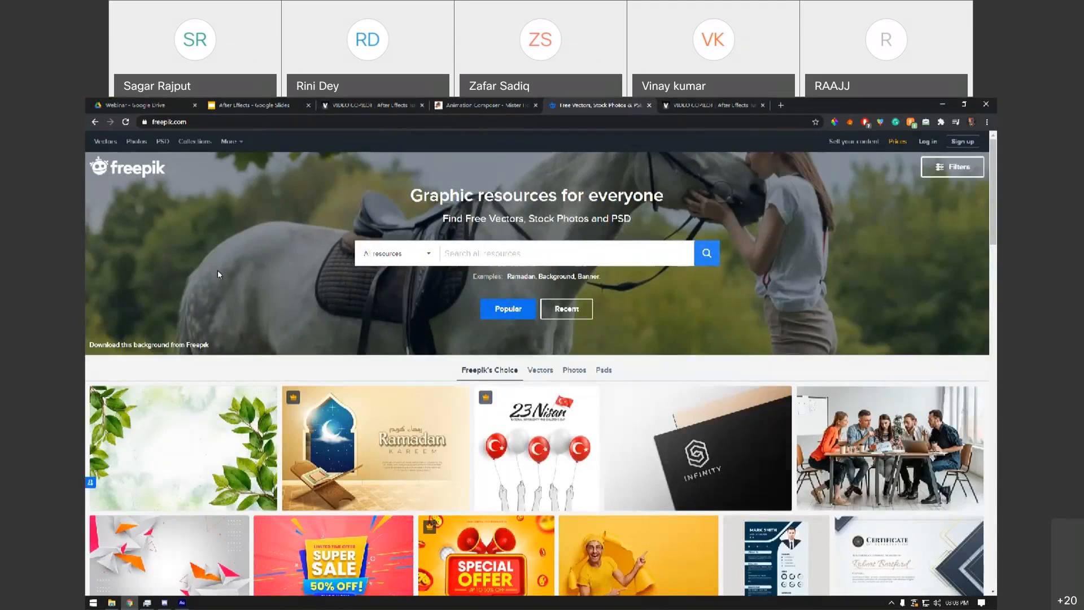
Return to After Effects and close the Watch.aep project without saving its changes.
key(alt+Tab)
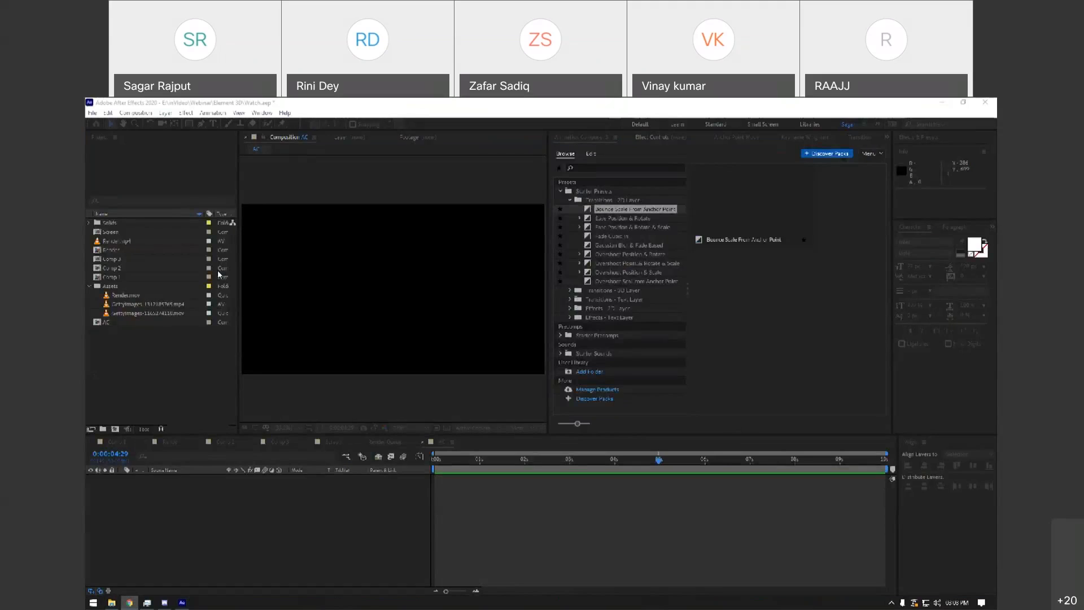
click(92, 113)
click(130, 190)
click(544, 364)
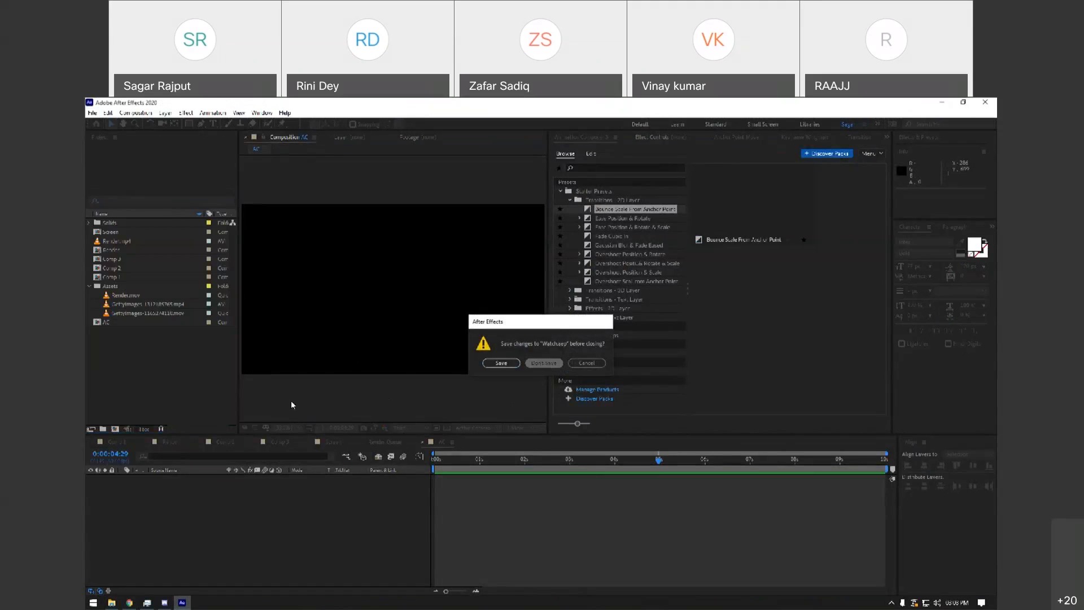
Switch back to Chrome and look through the featured resources on the Freepik home page.
click(130, 603)
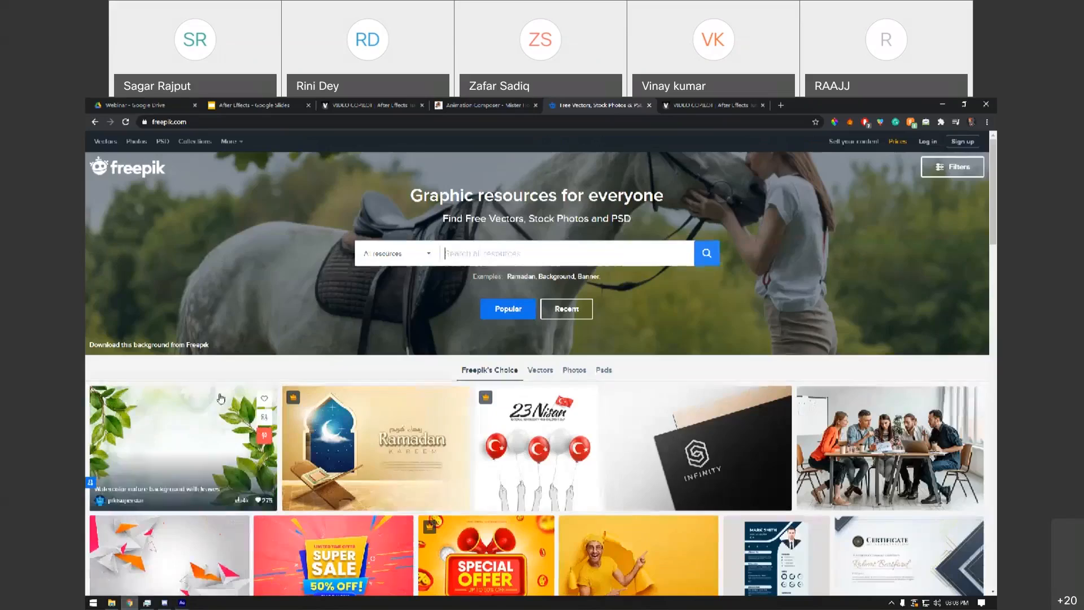
scroll(399, 371, down, 3)
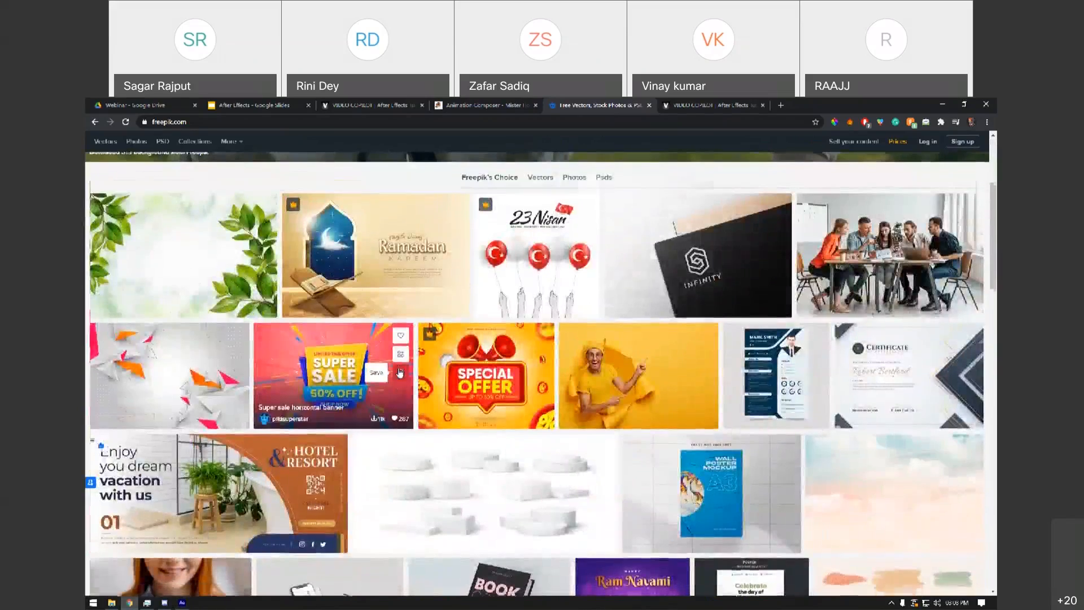
scroll(399, 372, down, 3)
scroll(399, 371, down, 3)
scroll(389, 393, up, 15)
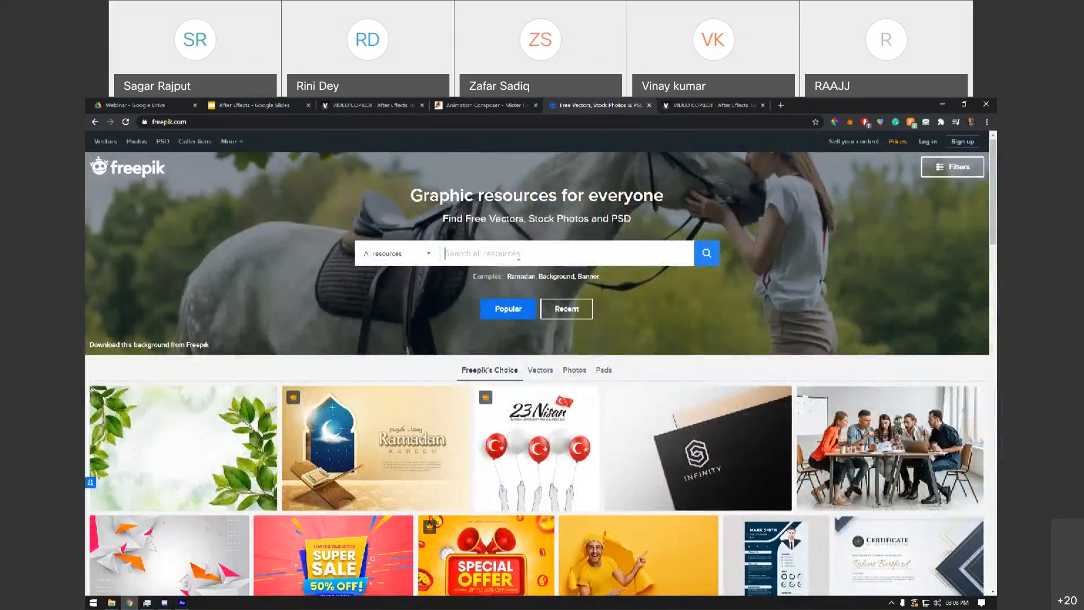
Search all Freepik resources for "garden".
text(back)
key(BackSpace)
key(BackSpace)
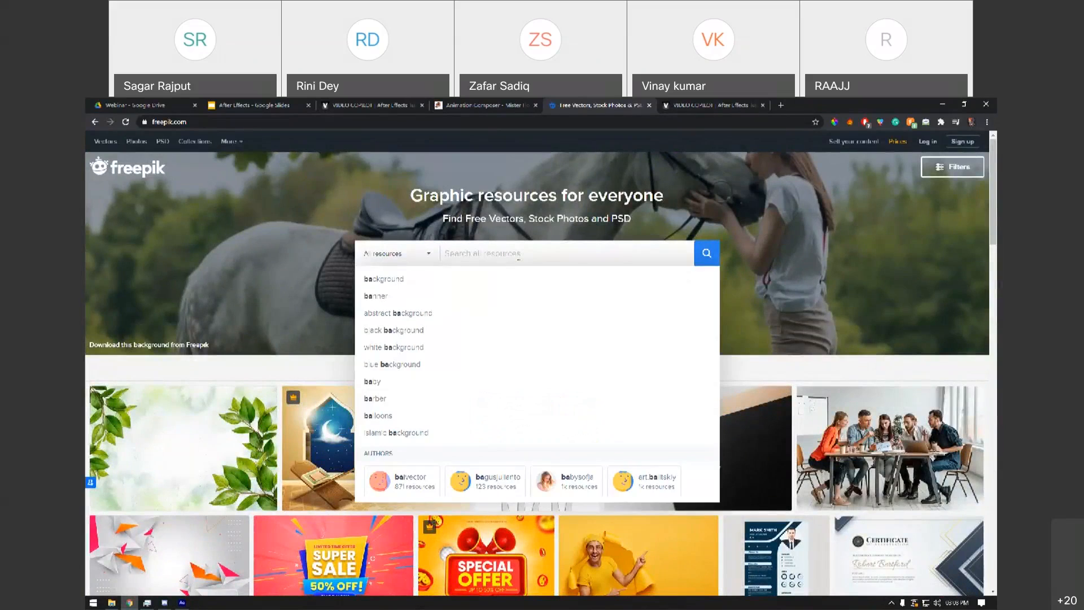
text(flat)
key(BackSpace)
key(BackSpace)
key(BackSpace)
key(BackSpace)
text(garden)
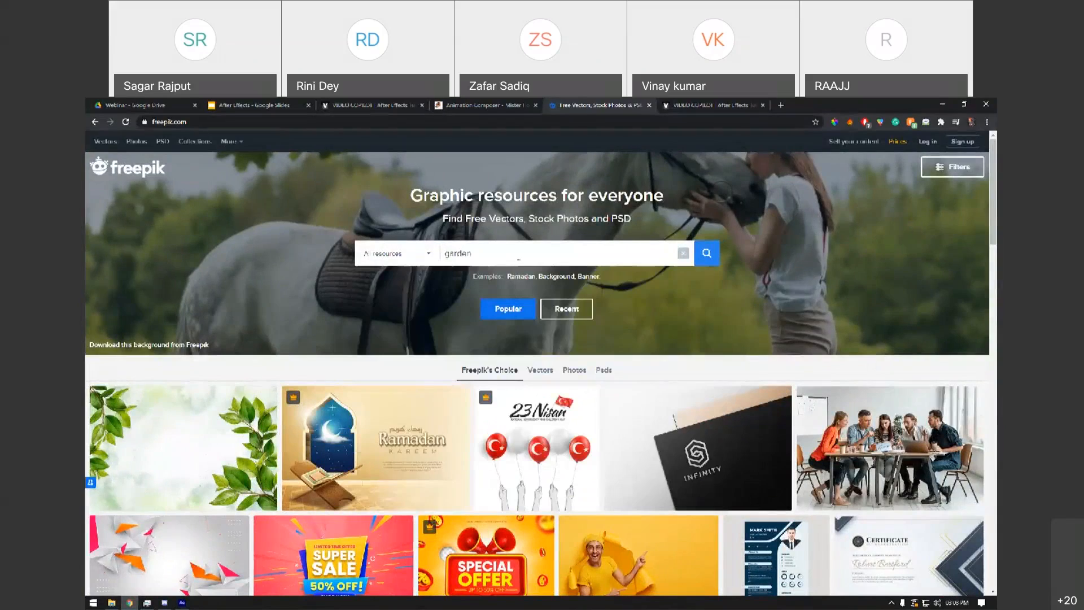
key(Return)
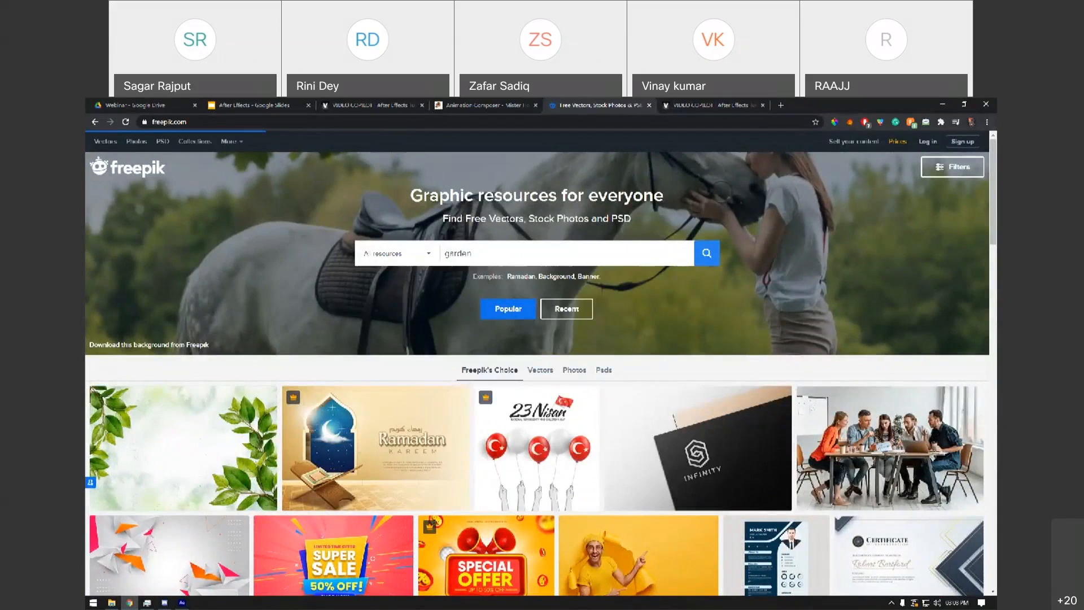
Browse the garden results for background artwork and open the cartoon park landscape with fence and sunflowers in a new tab.
scroll(469, 316, down, 3)
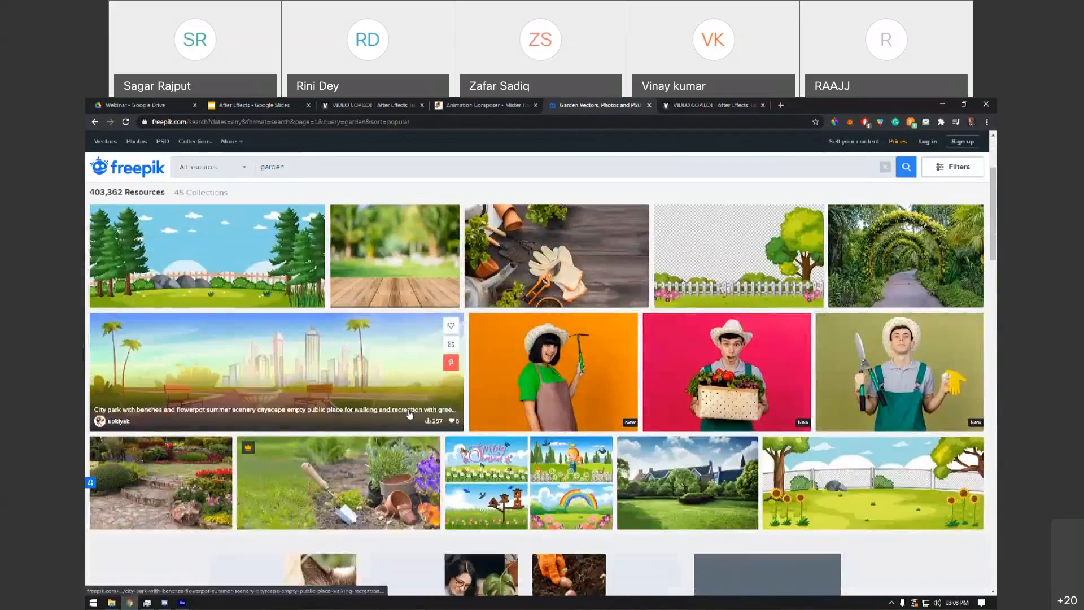
scroll(410, 415, down, 3)
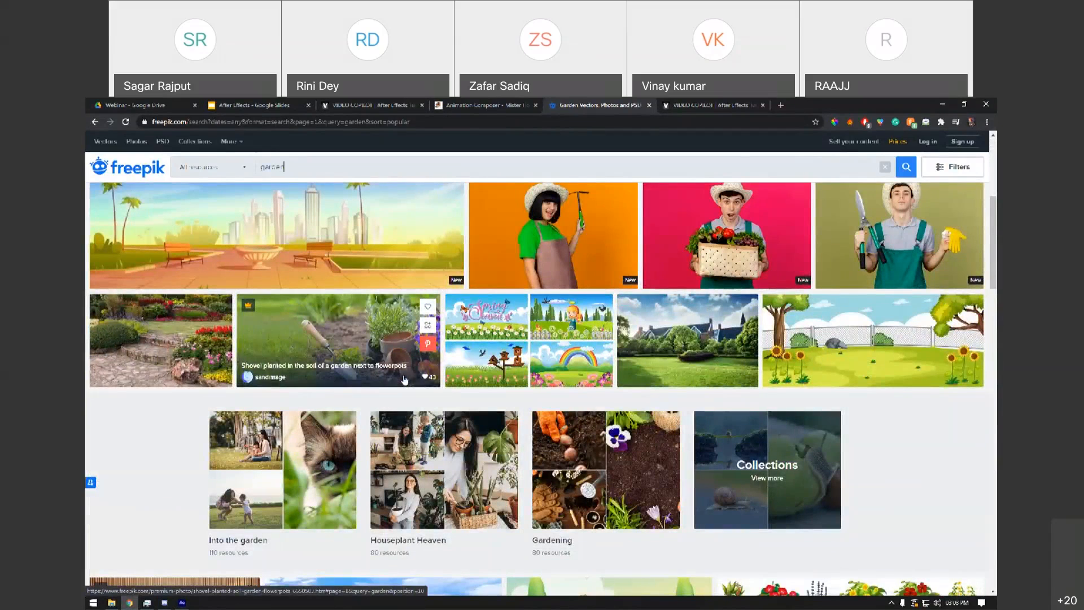
middle_click(869, 350)
scroll(432, 424, down, 2)
scroll(431, 425, down, 5)
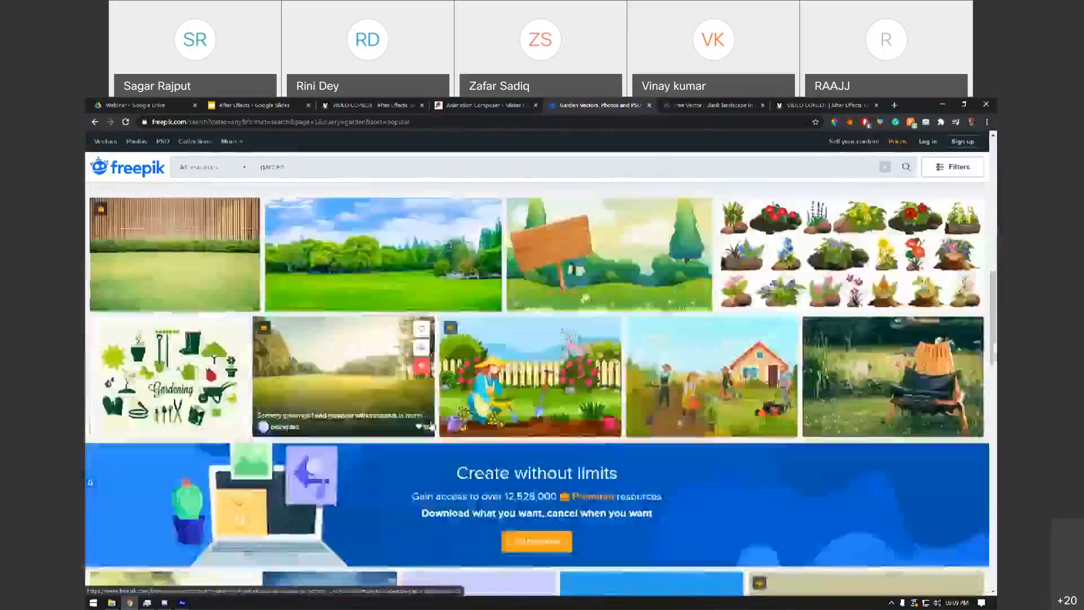
scroll(363, 358, down, 2)
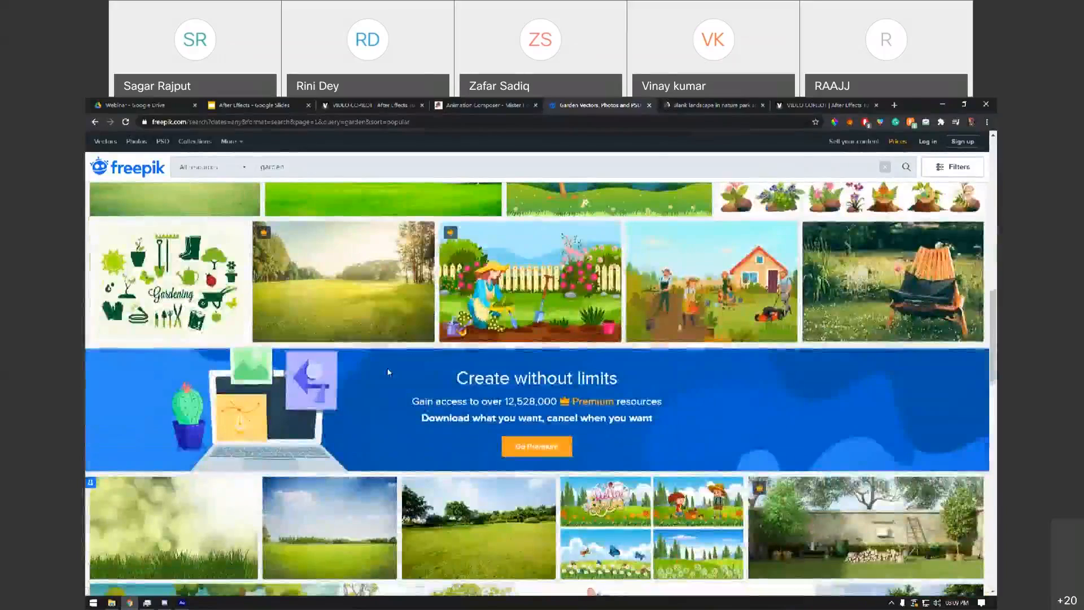
scroll(388, 372, down, 1)
scroll(387, 372, down, 10)
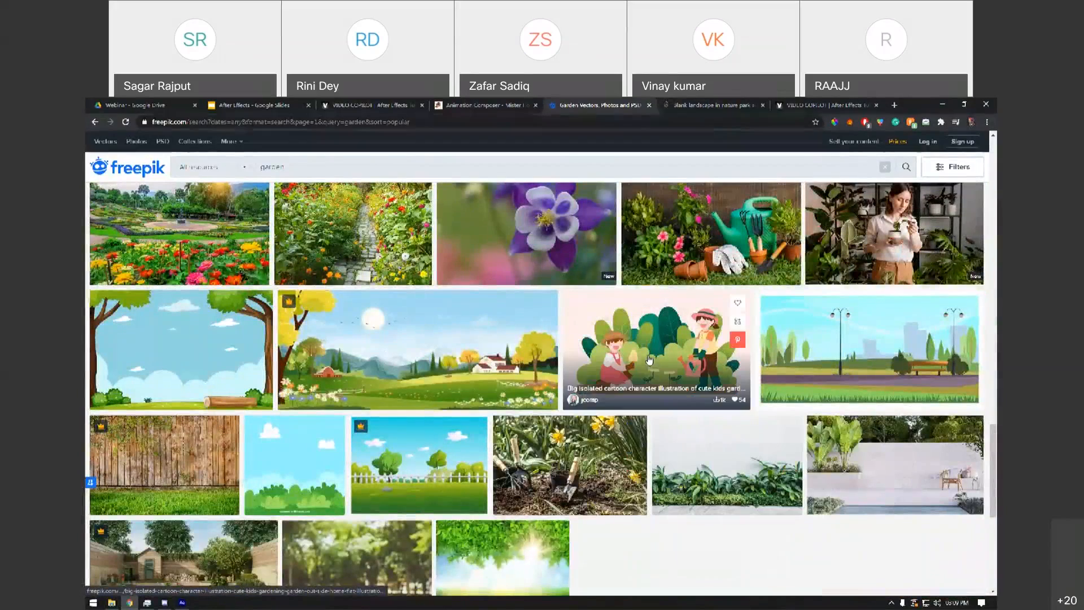
Examine the sunflower park landscape vector and its related artwork, and close its page.
click(698, 103)
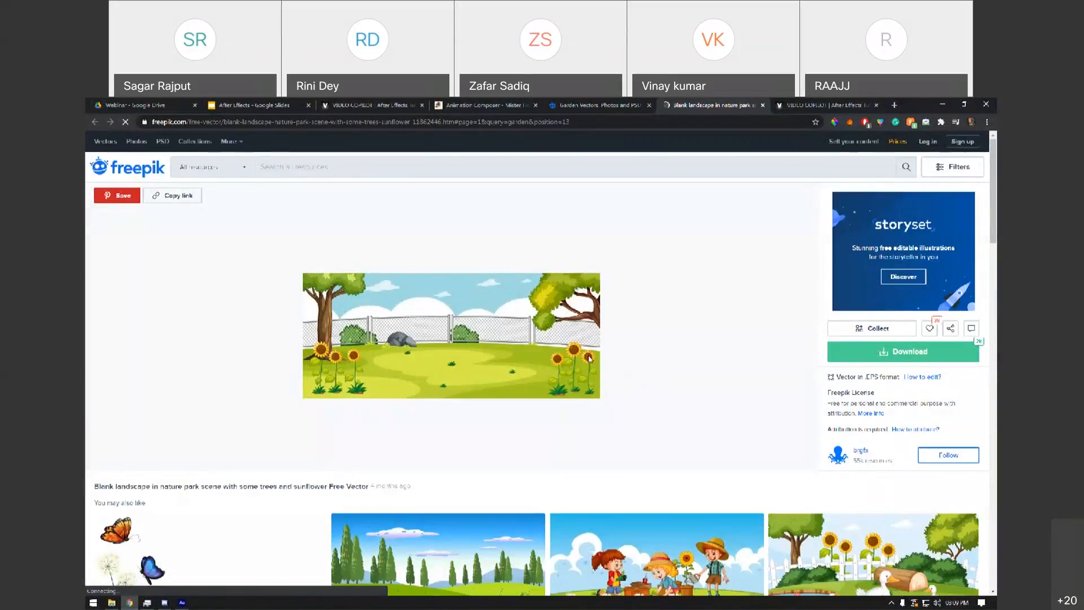
scroll(597, 446, down, 5)
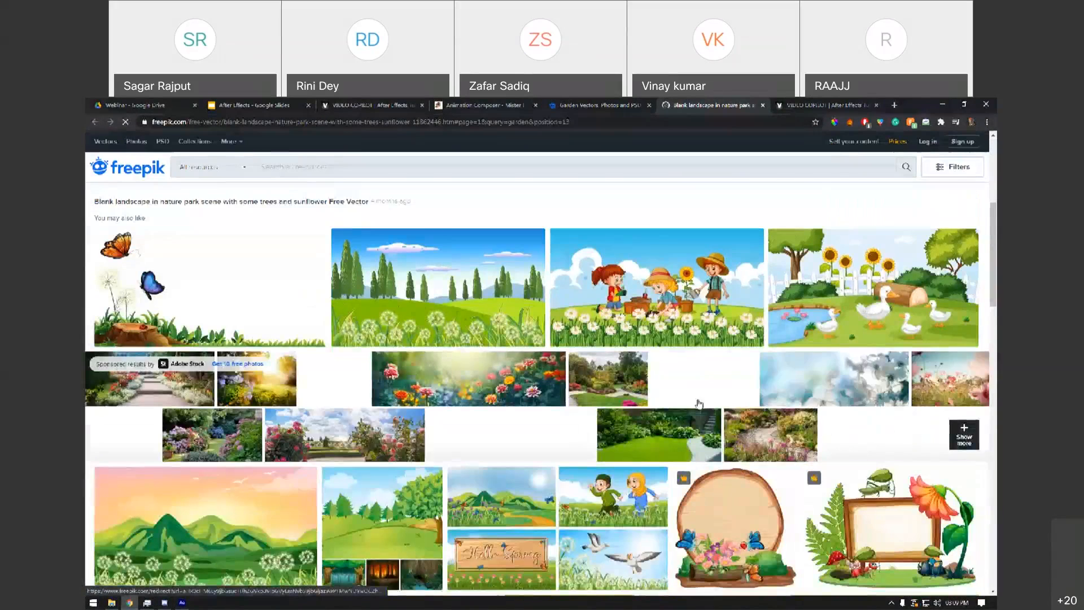
scroll(664, 417, down, 4)
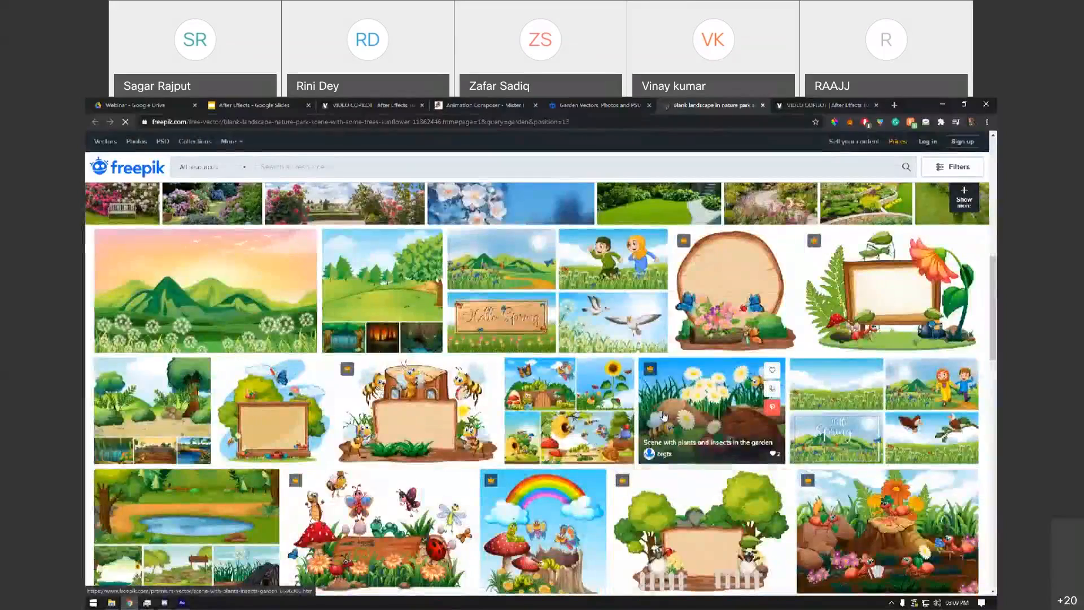
scroll(664, 416, down, 3)
scroll(664, 416, down, 3)
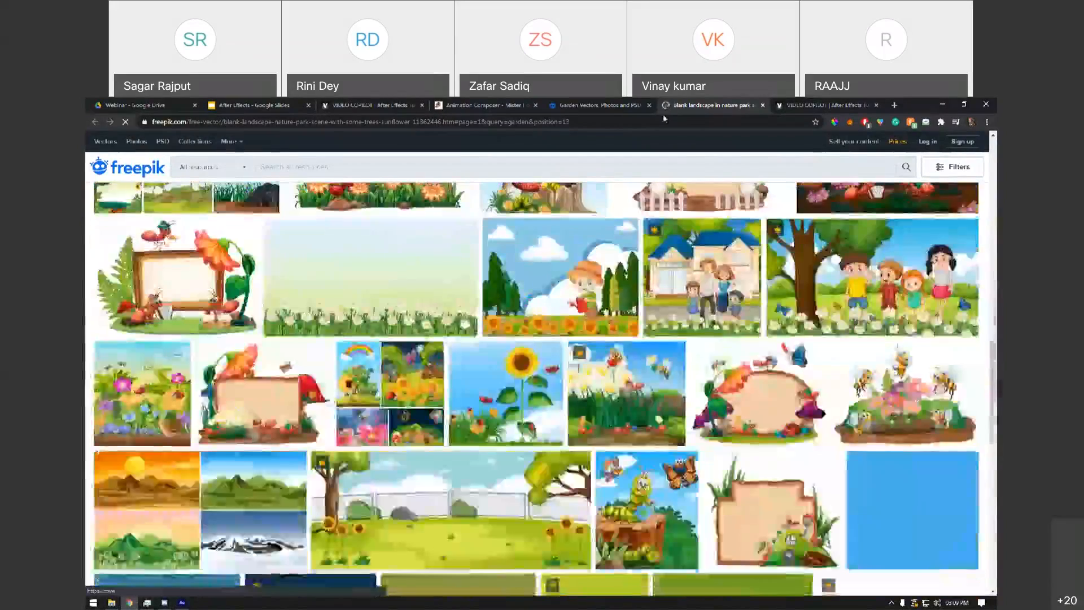
key(ctrl+w)
Replace the garden search with a search for "office" resources.
scroll(643, 390, down, 5)
scroll(641, 384, up, 20)
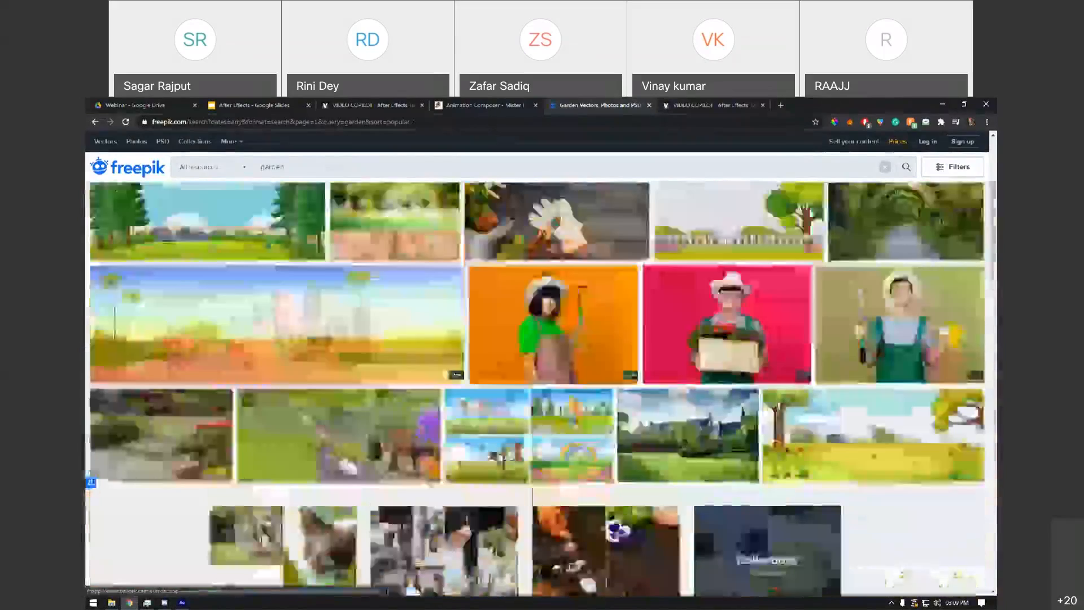
click(324, 169)
key(BackSpace)
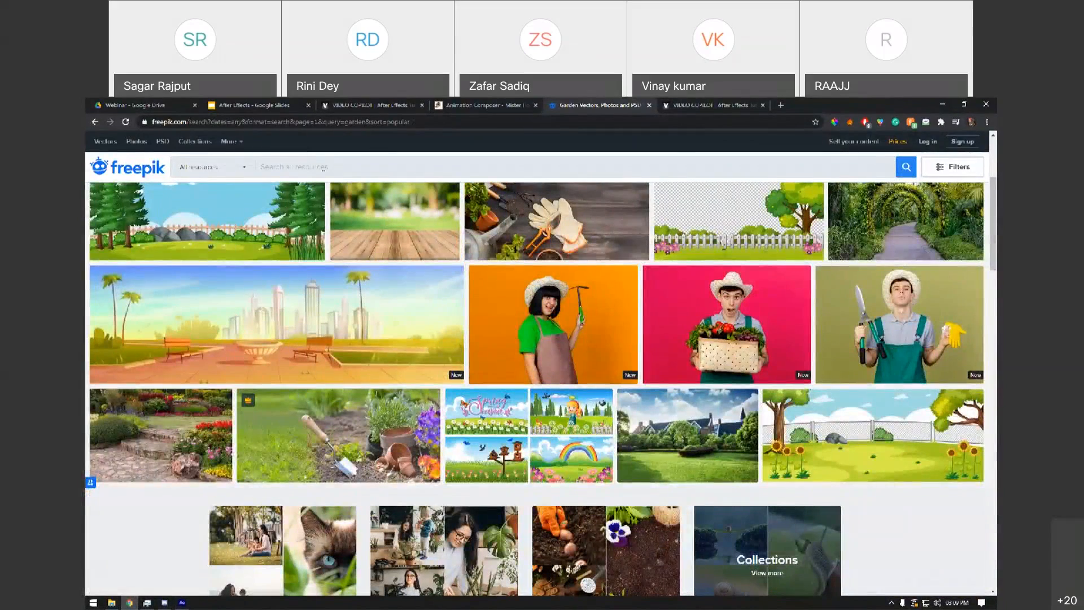
text(office)
key(Return)
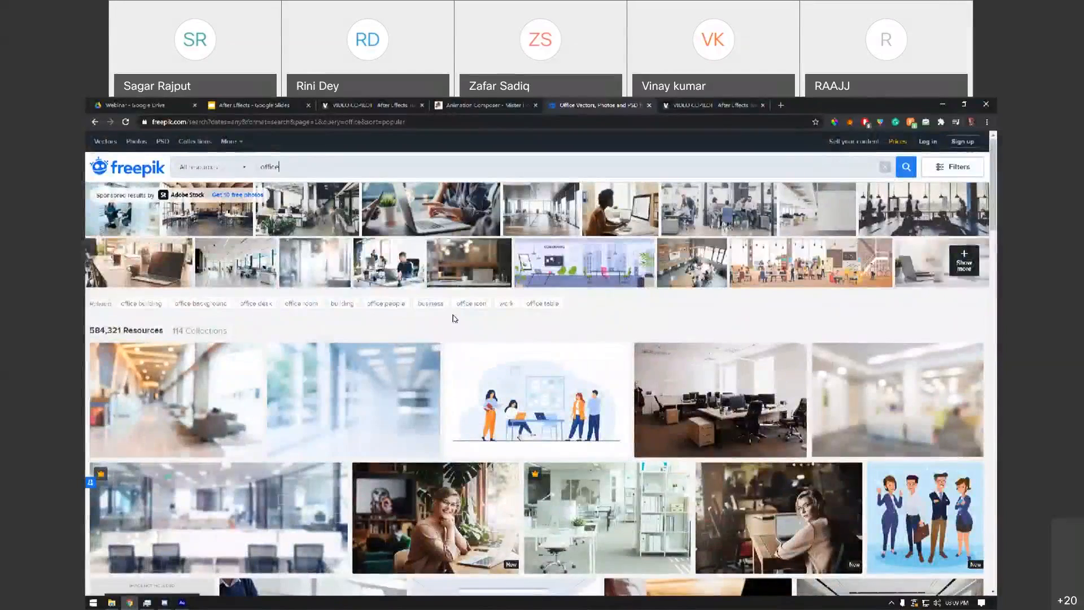
Open the free vector "Colleagues working together on project" in a new tab and review its page.
scroll(451, 322, down, 3)
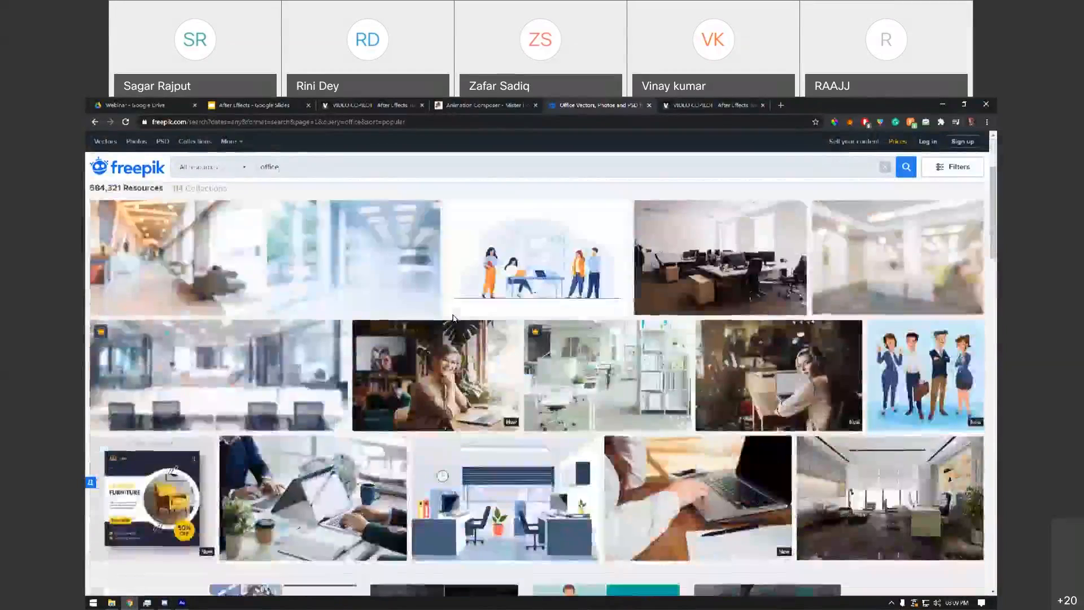
middle_click(539, 257)
scroll(700, 254, down, 10)
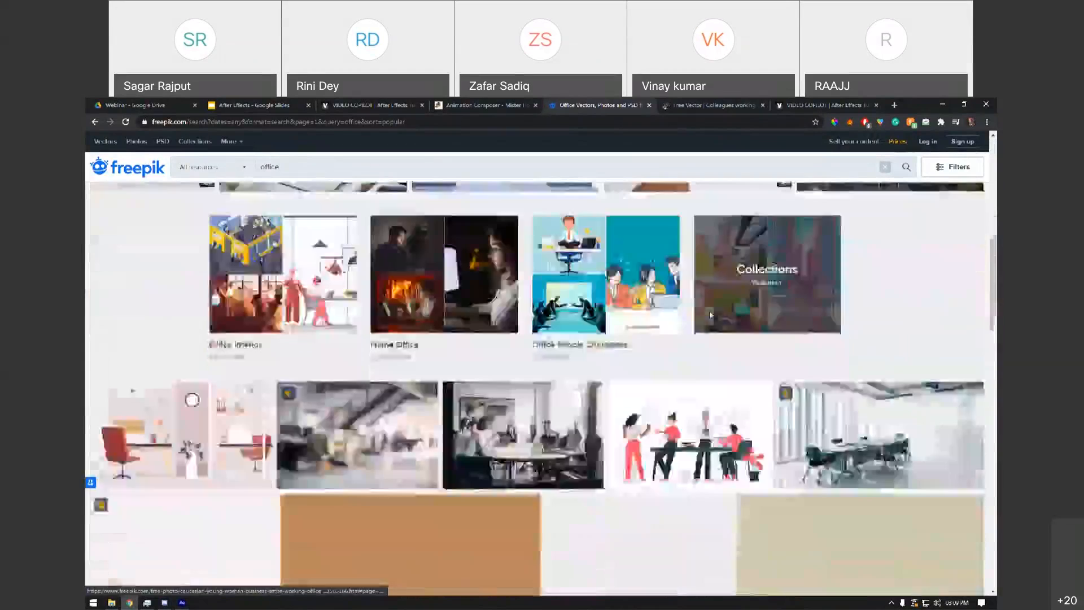
click(695, 105)
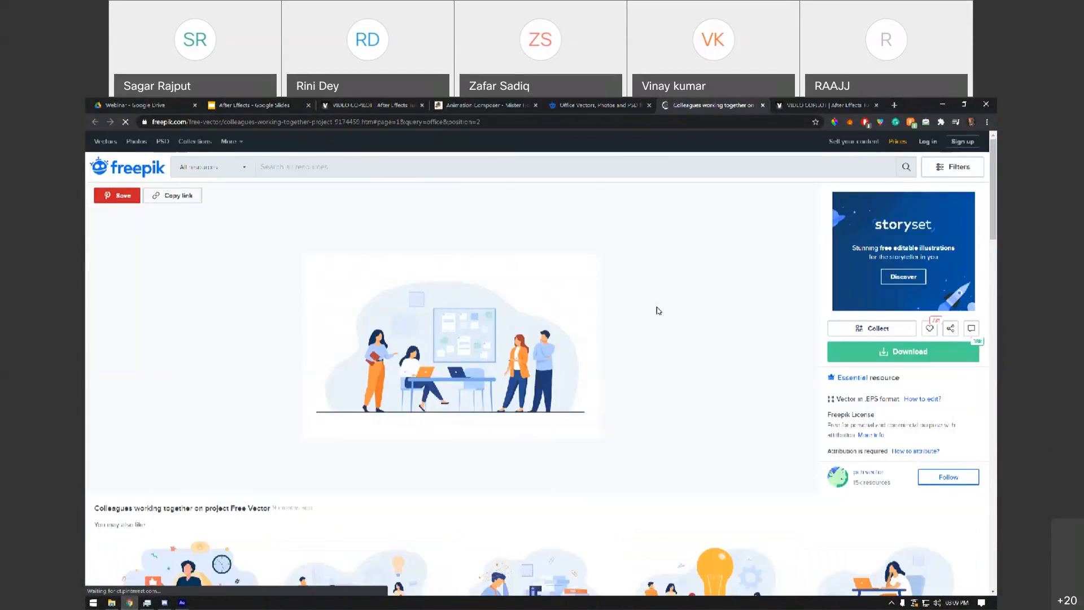
scroll(658, 310, down, 3)
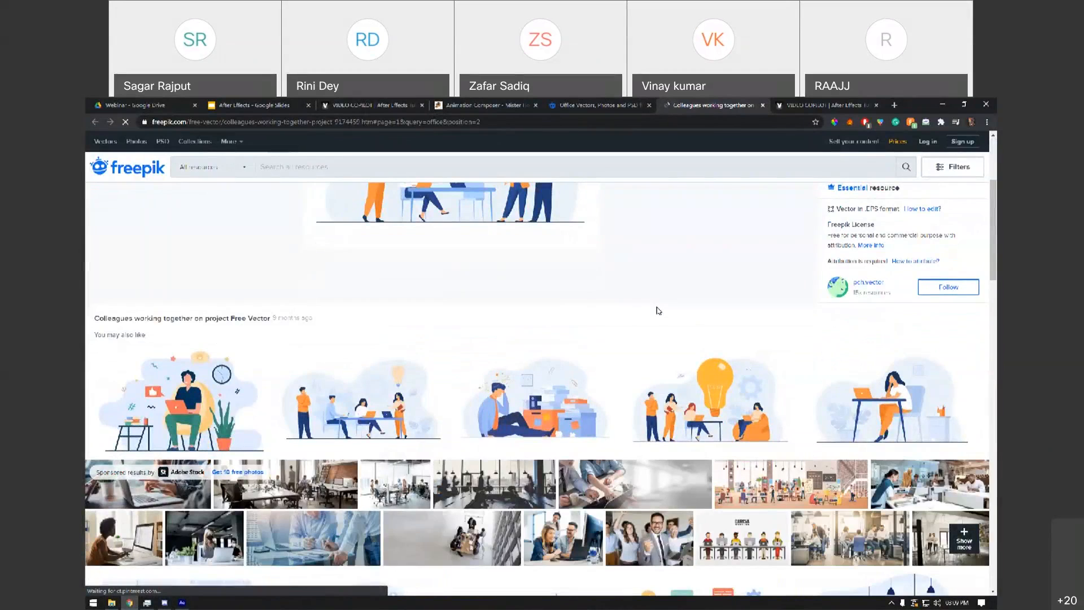
scroll(657, 310, up, 3)
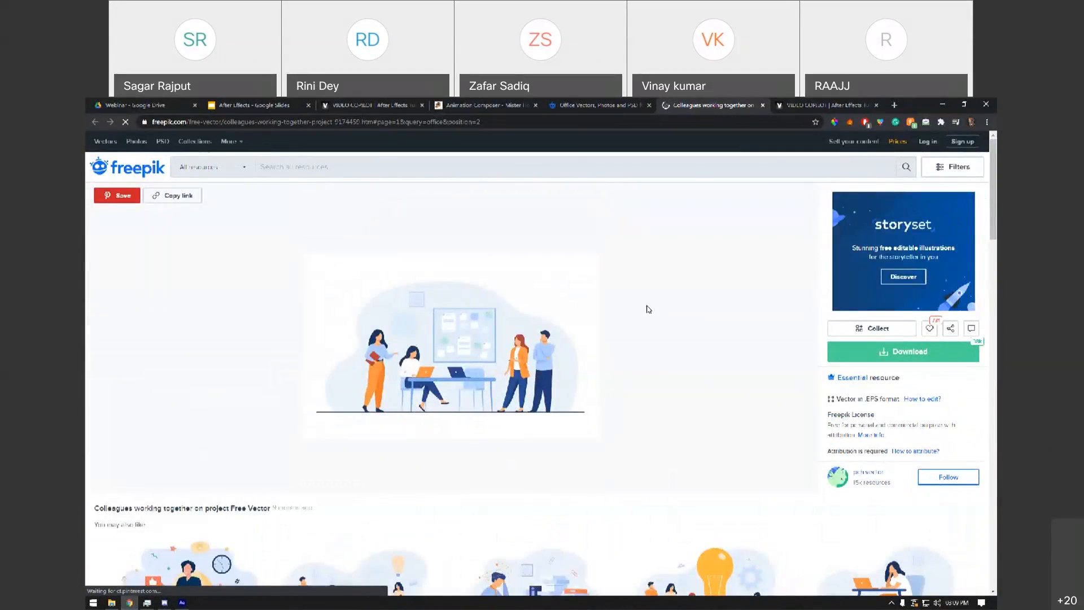
Request the free download of the colleagues vector and sign in with a Google account.
click(914, 351)
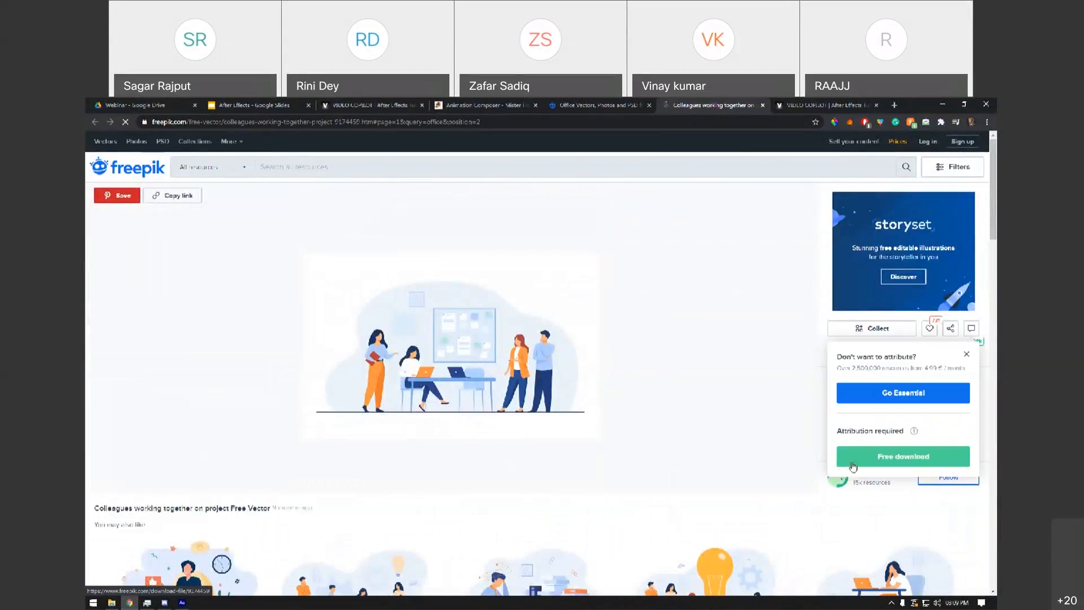
click(903, 456)
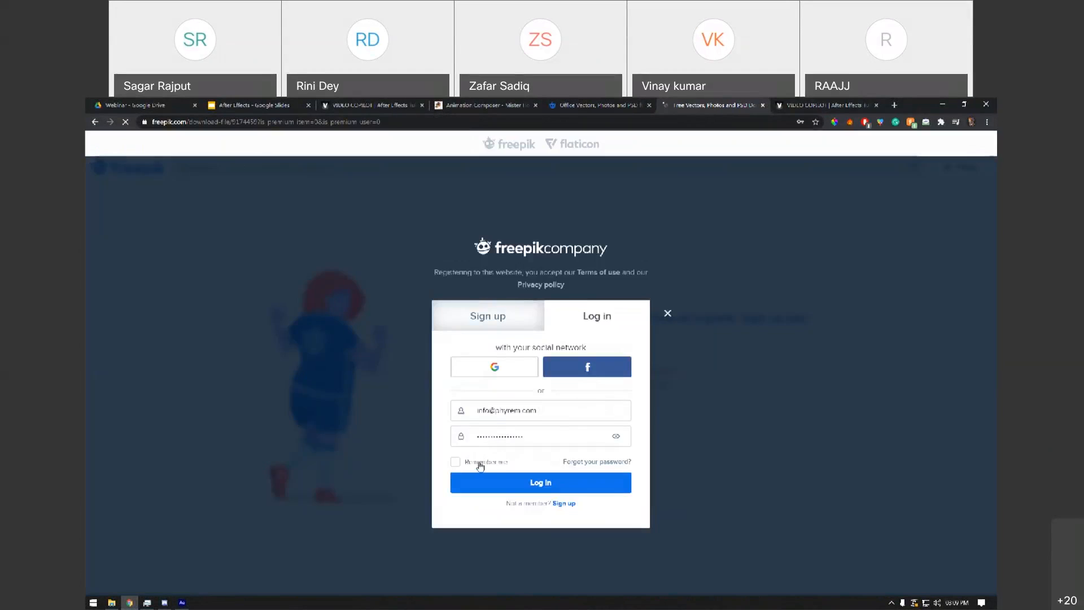
click(524, 370)
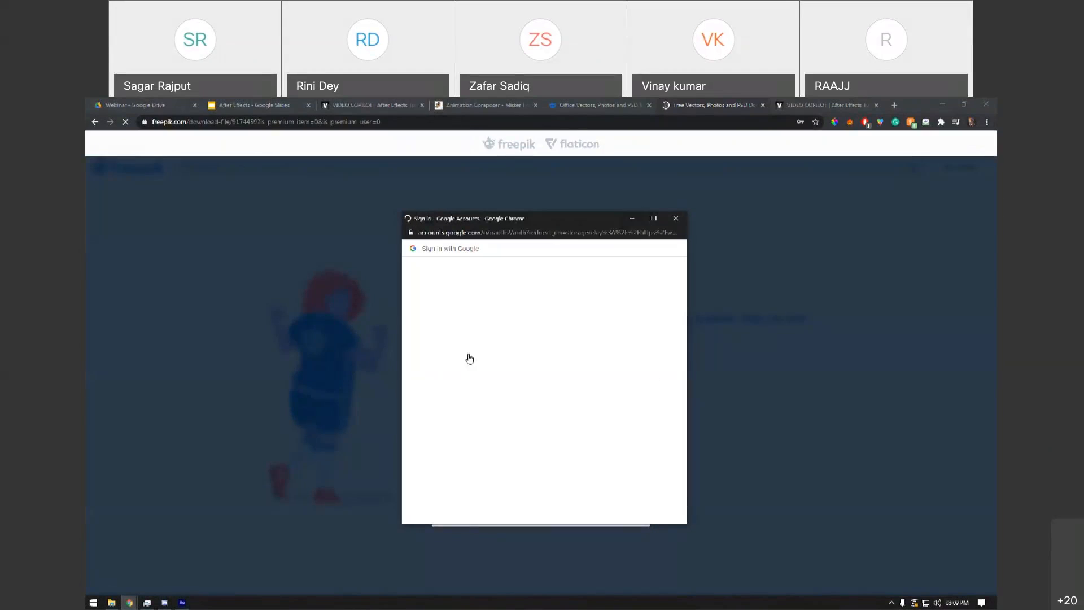
click(494, 365)
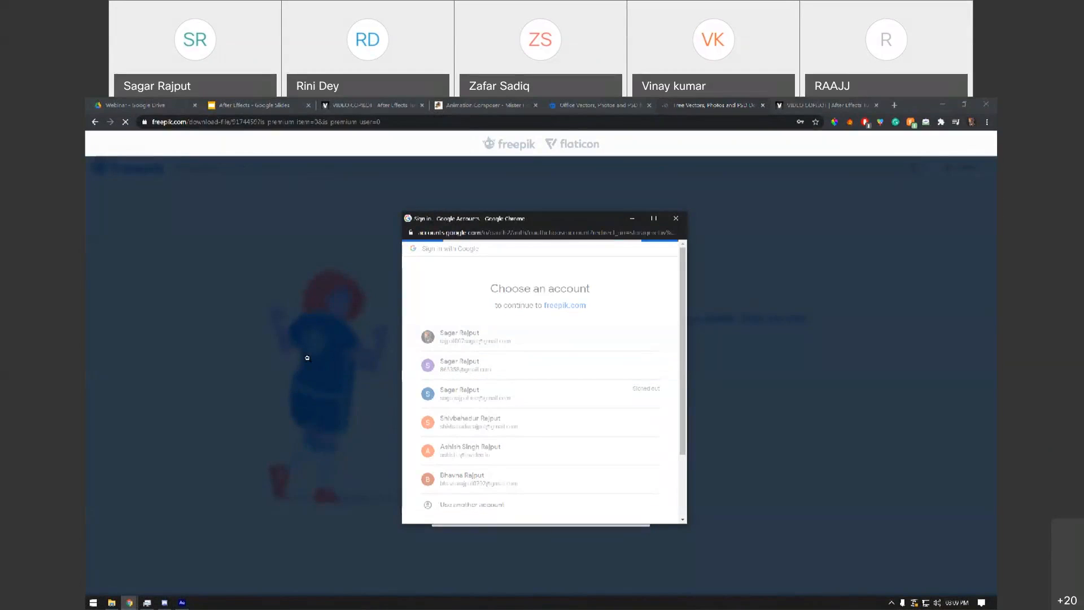
Switch to File Explorer, start downloading the colleagues vector archive, and open the Webinar folder.
click(111, 602)
click(401, 454)
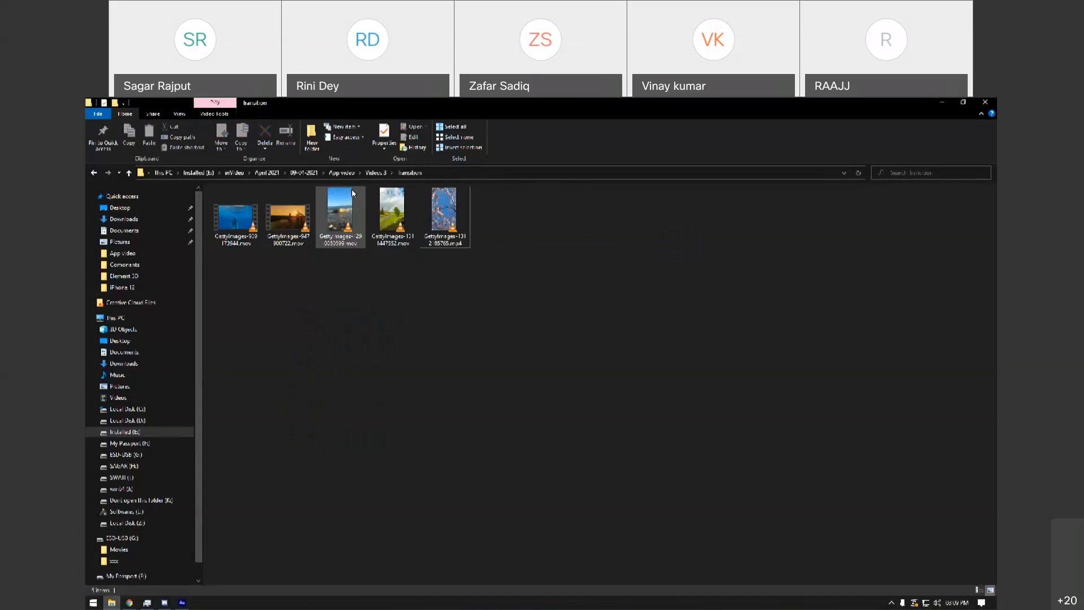
click(266, 173)
click(234, 172)
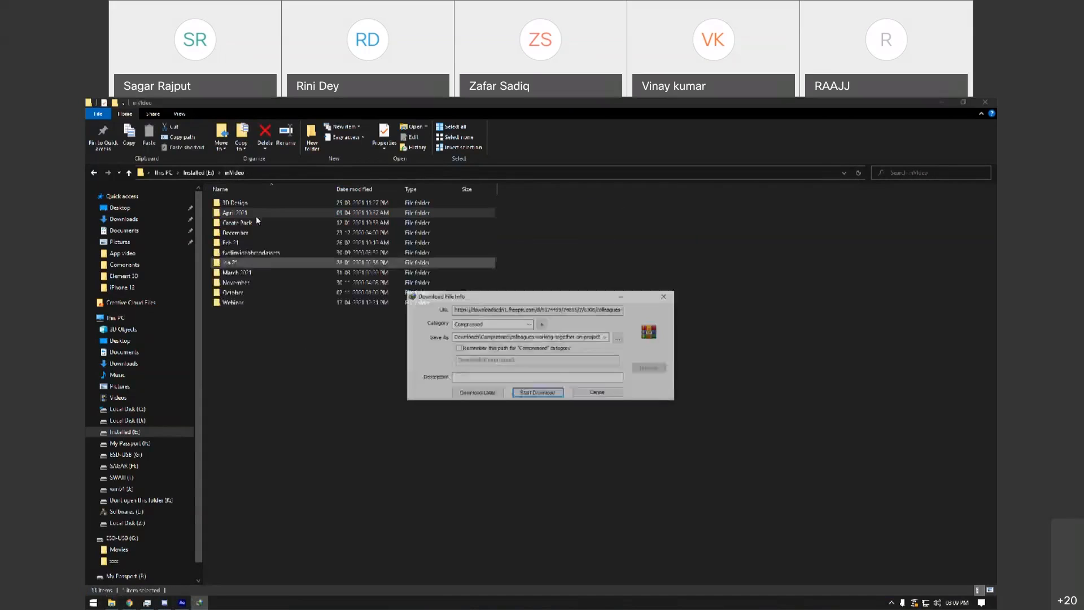
click(538, 394)
click(232, 303)
double_click(232, 304)
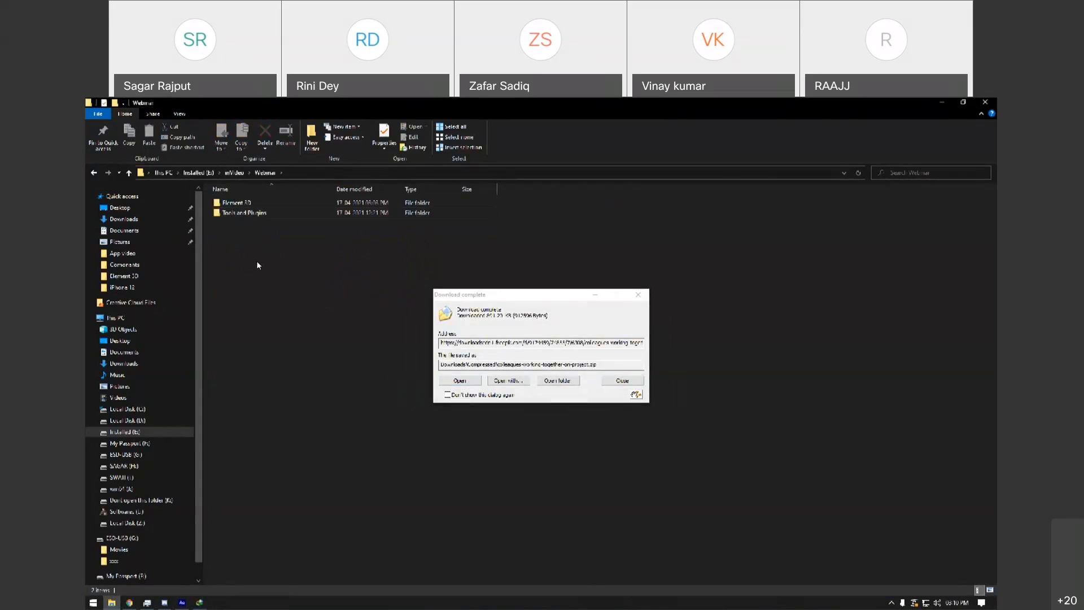
Create a new folder named AC inside the Webinar folder and open it.
key(ctrl+shift+n)
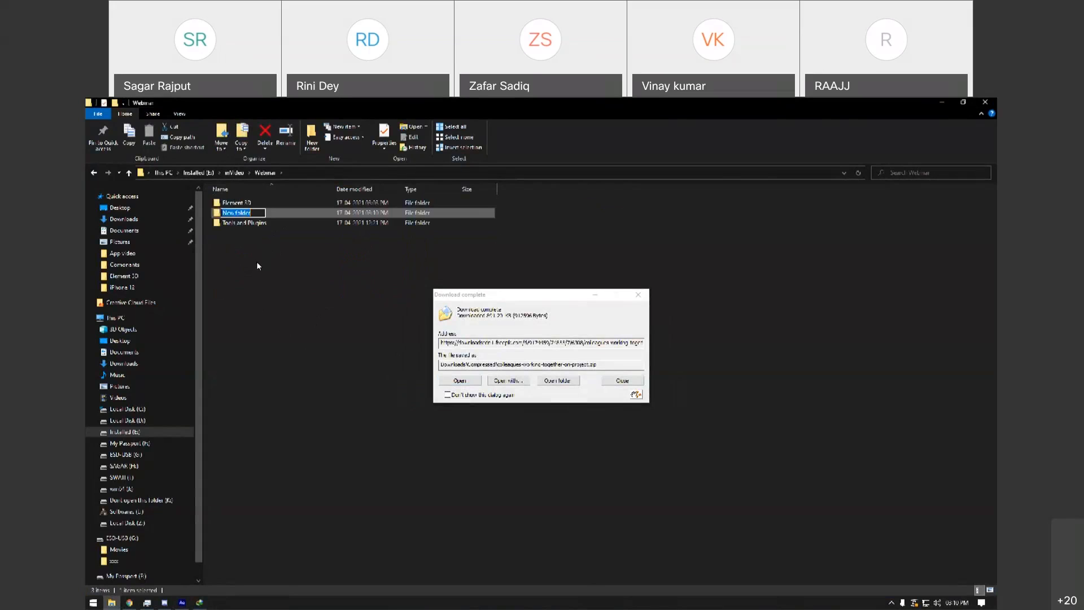
text(AC)
key(Return)
key(Return)
Open the downloaded colleagues-working-together-on-project.zip and extract its EPS file into the AC folder.
click(471, 381)
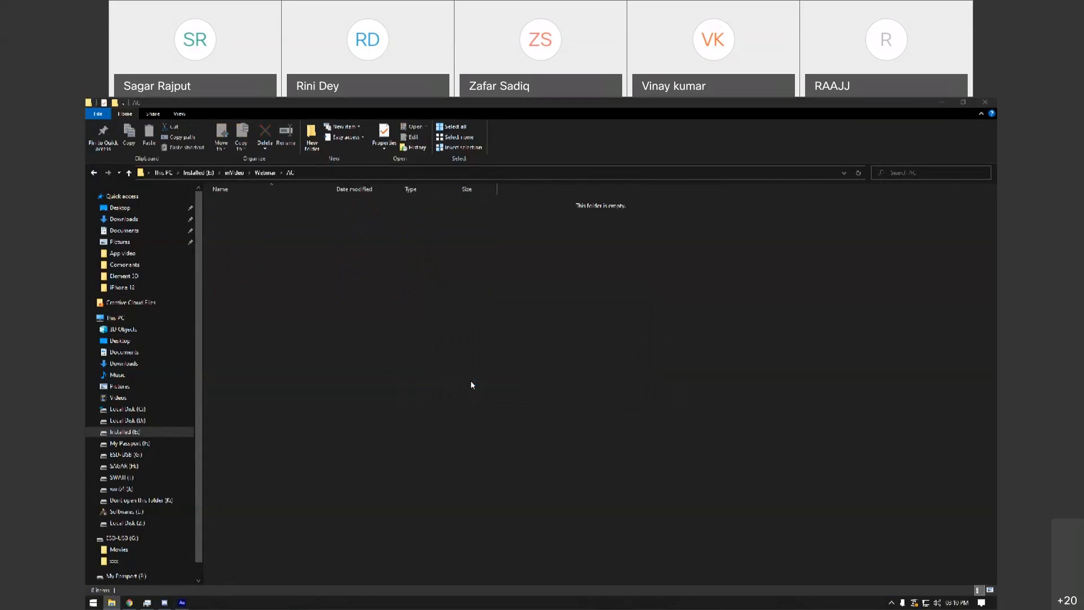
click(503, 261)
drag(502, 252, 433, 308)
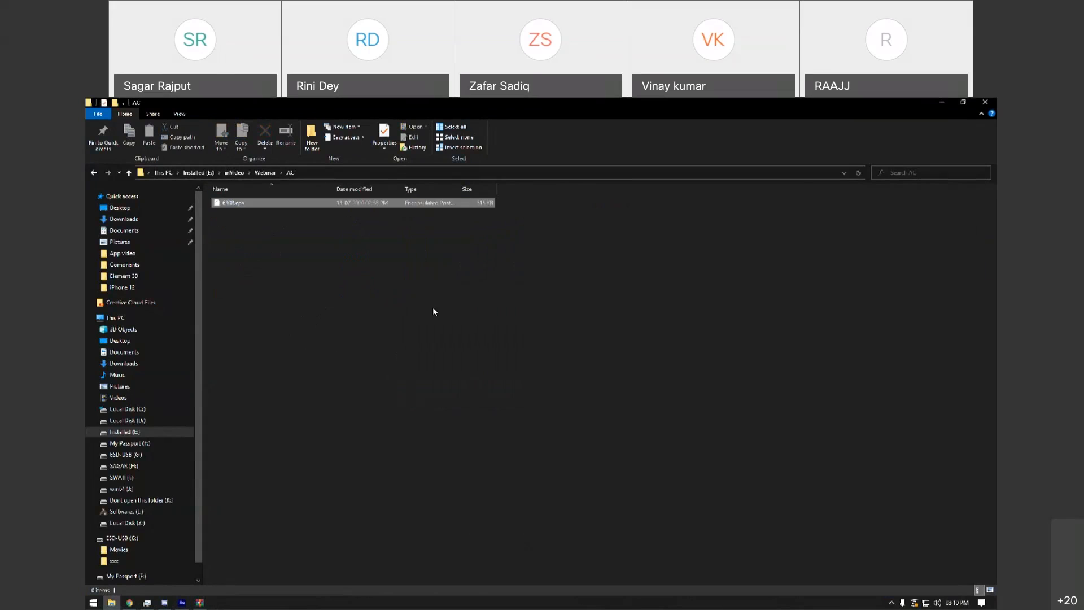
Launch Adobe Illustrator 2020.
key(super)
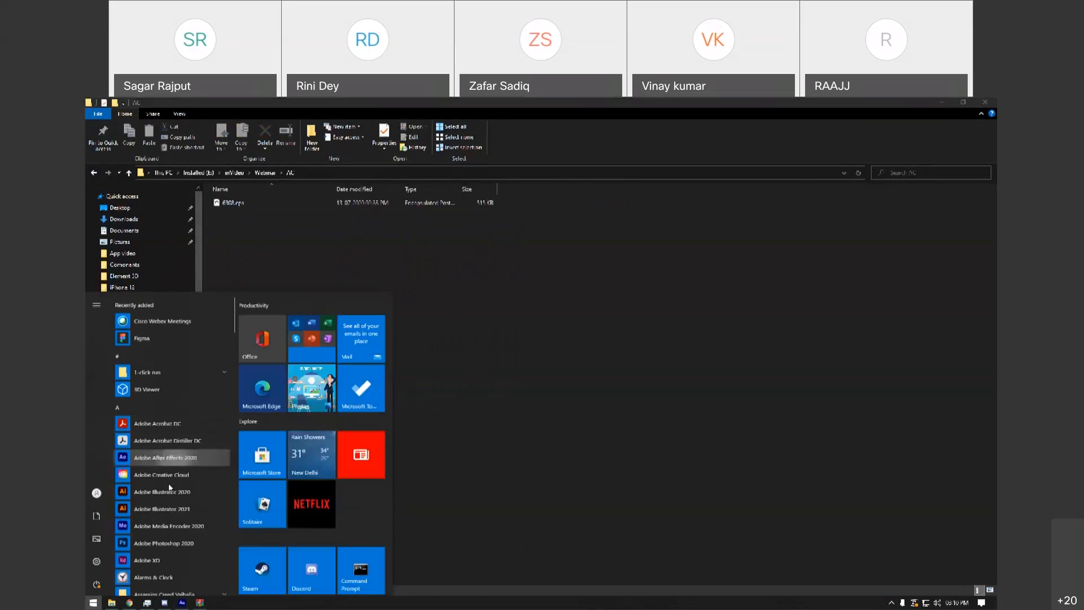
click(199, 491)
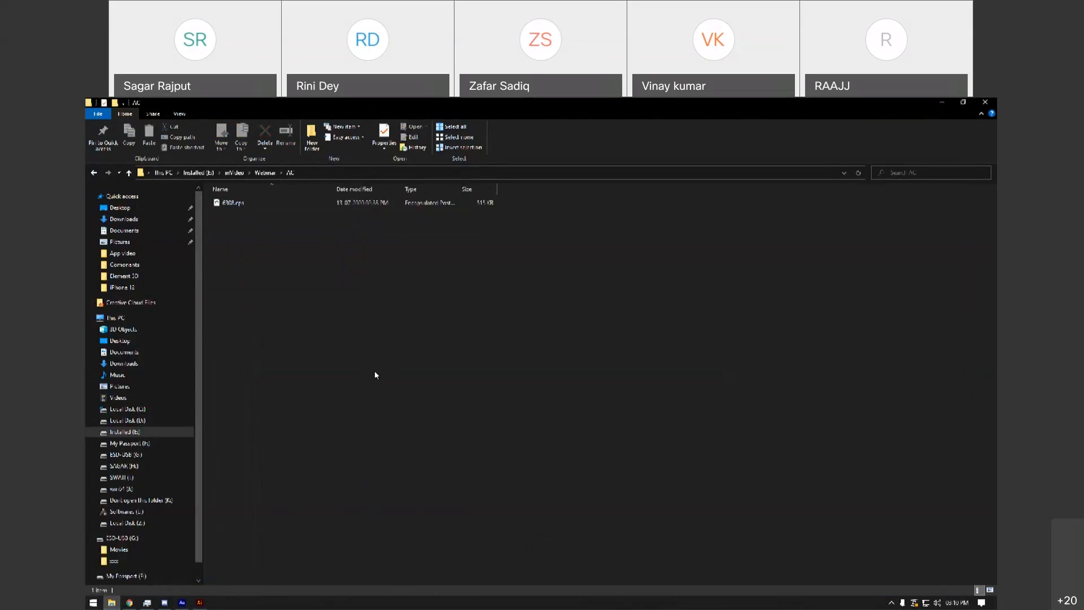
Switch to Chrome, close the Freepik download page, and search for "character" in place of "office".
click(129, 602)
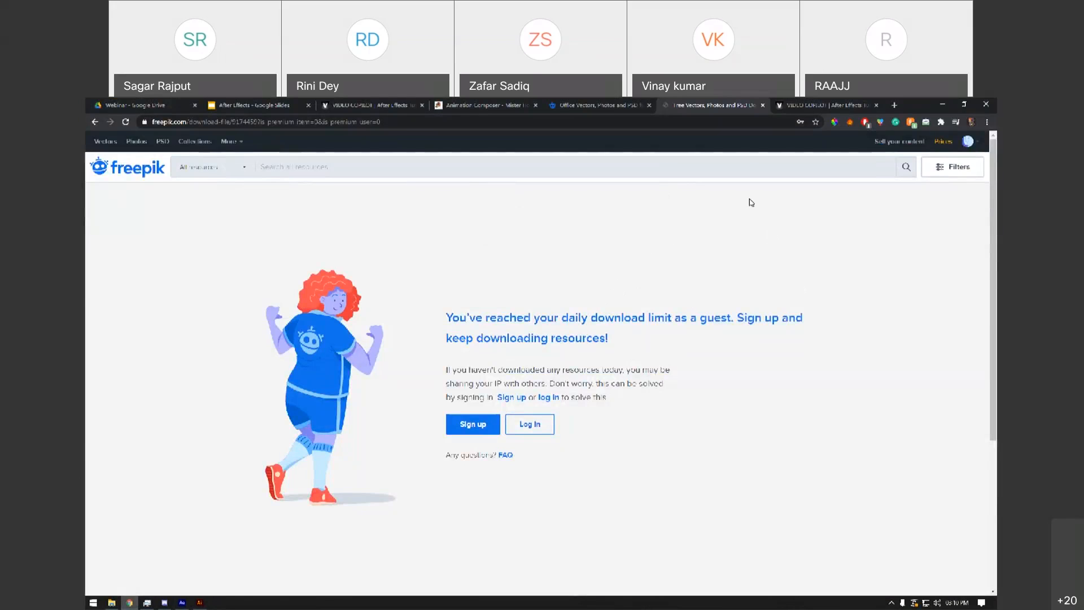
click(597, 394)
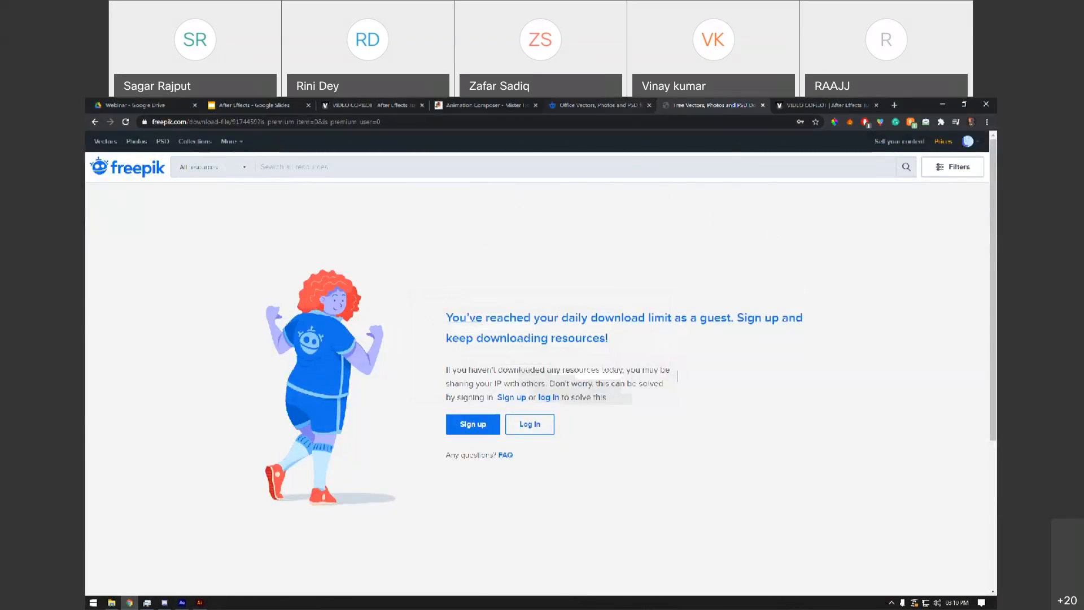
key(ctrl+w)
scroll(523, 254, up, 10)
double_click(363, 169)
text(character)
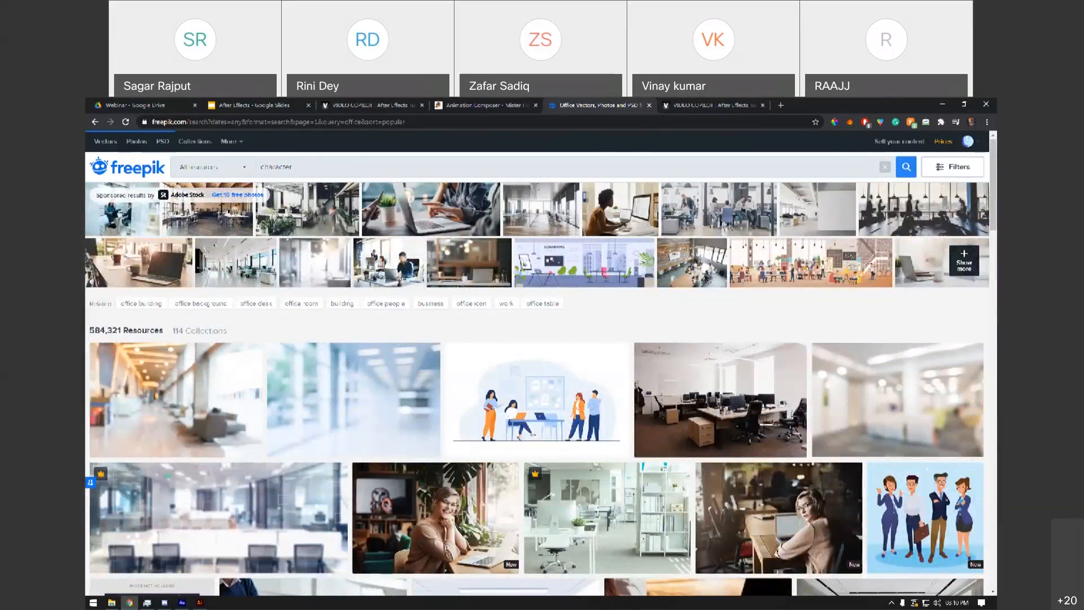
Close the running After Effects window and launch Adobe After Effects 2020 again.
click(182, 603)
click(985, 103)
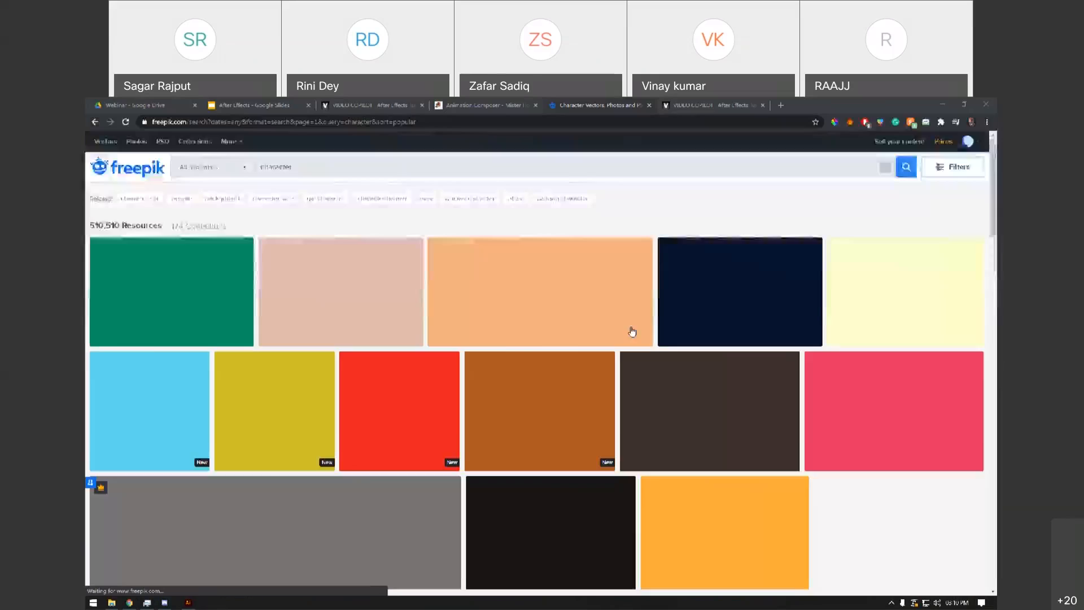
click(93, 602)
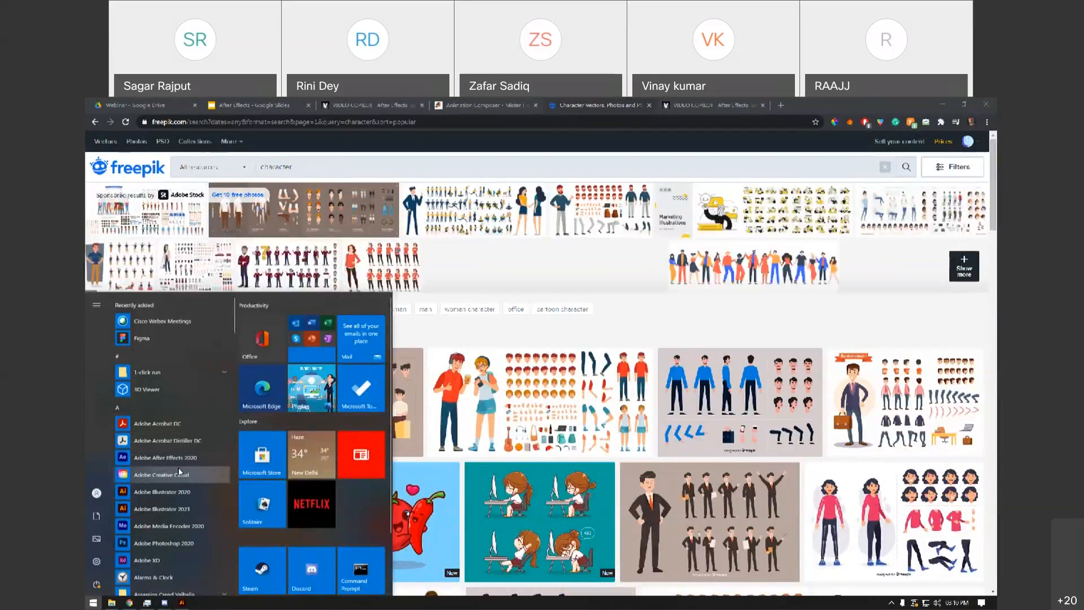
click(177, 458)
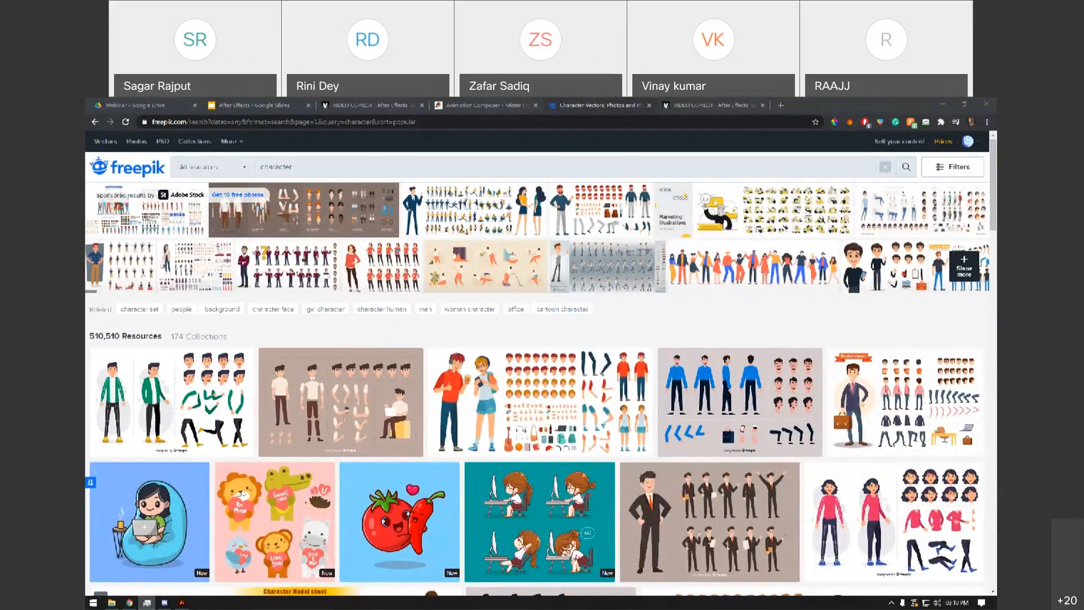
Launch Adobe After Effects 2020 and return to the Freepik character results in Chrome.
click(93, 602)
click(160, 456)
click(339, 333)
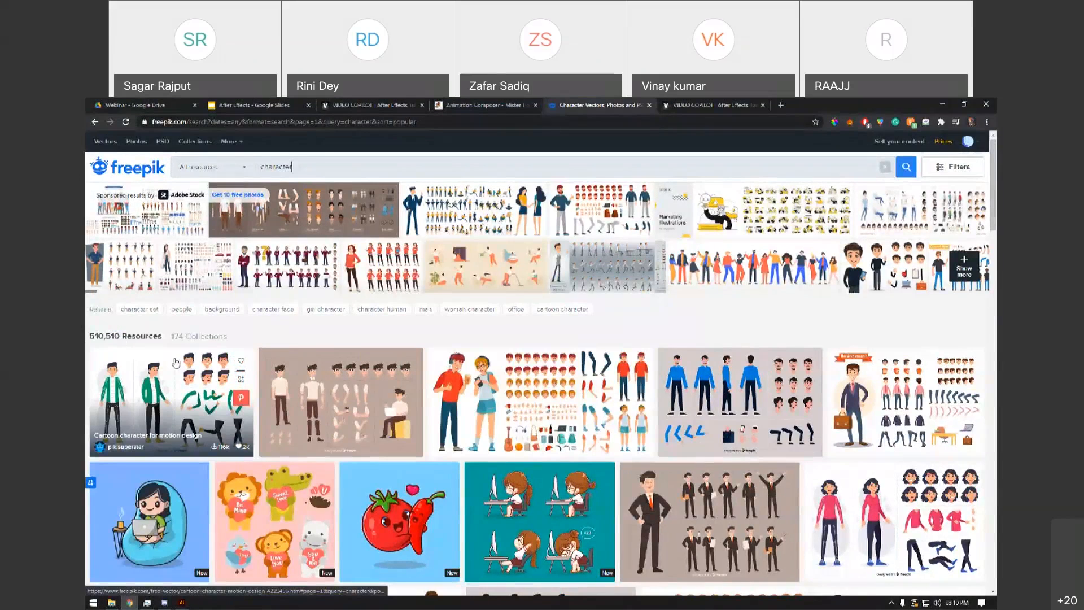
Browse the Freepik results for "character" down to the end of the first page to find a suitable free character vector.
scroll(230, 400, down, 3)
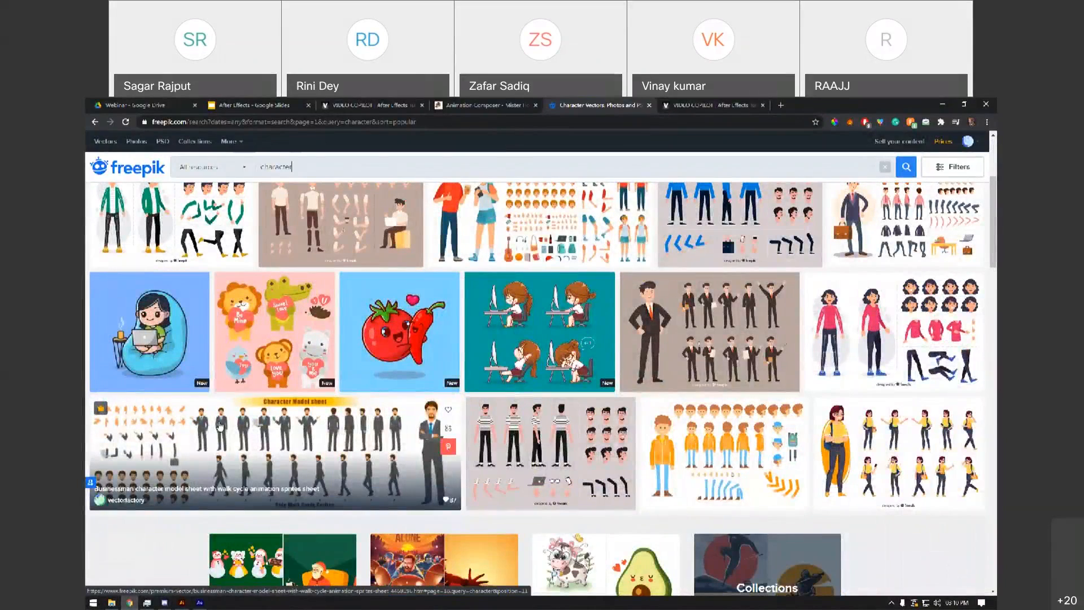
scroll(220, 425, up, 2)
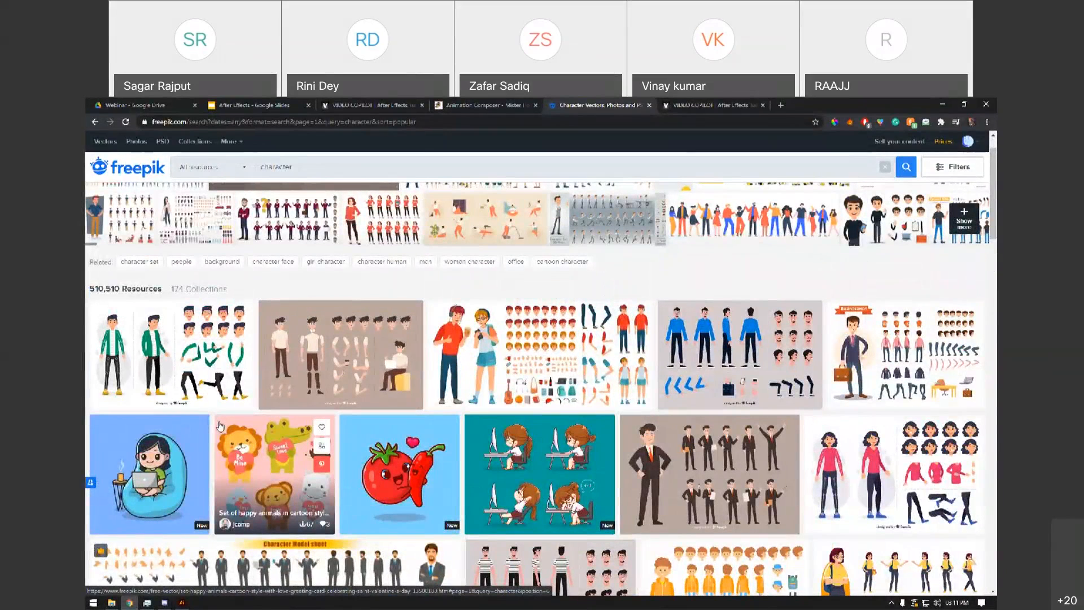
scroll(220, 425, down, 10)
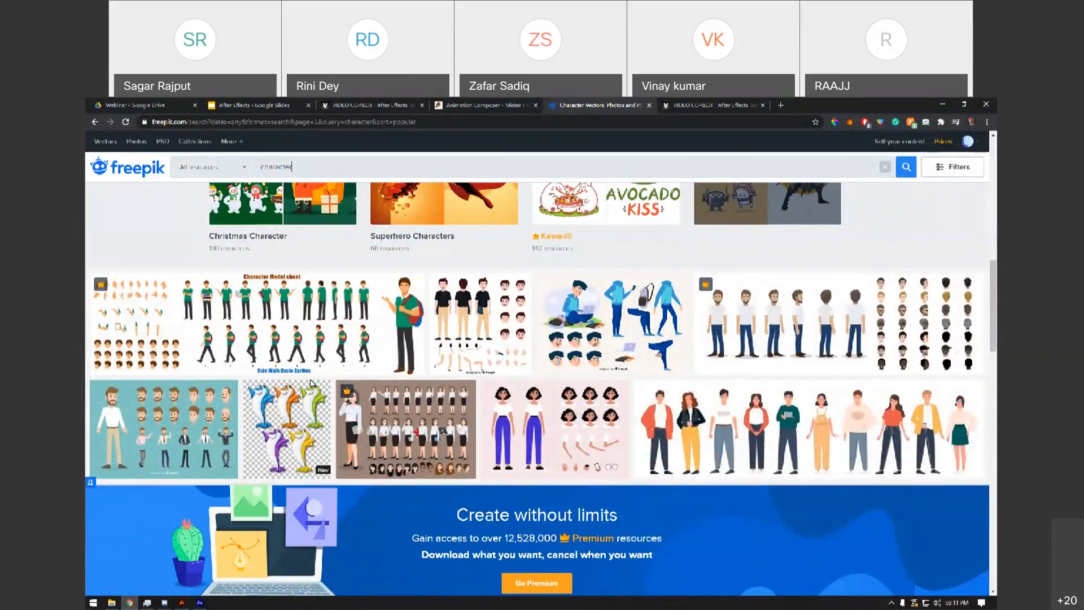
scroll(311, 384, down, 3)
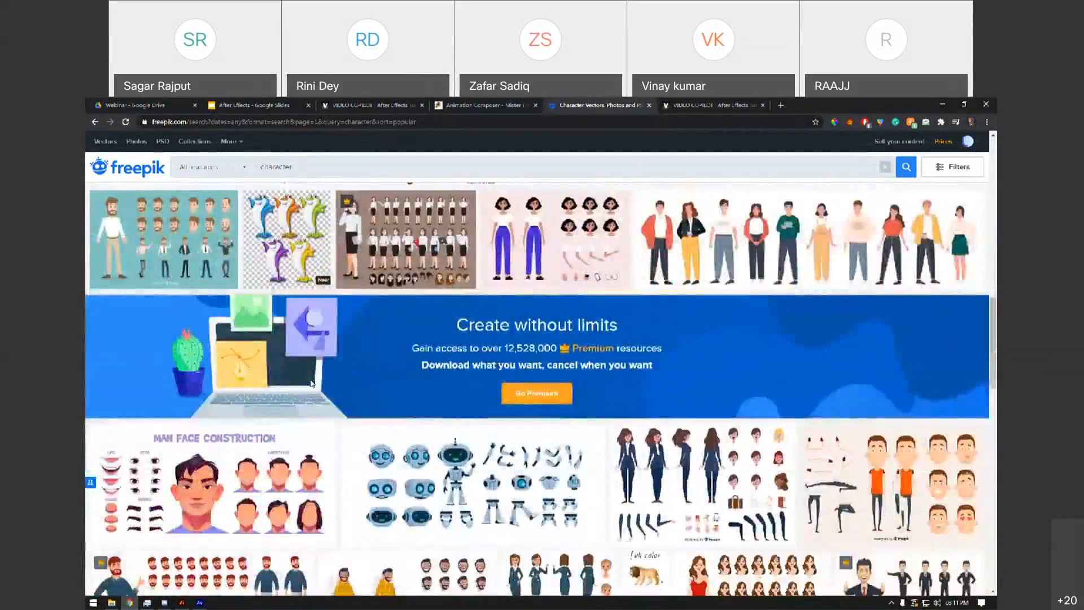
scroll(311, 384, down, 5)
scroll(310, 383, up, 4)
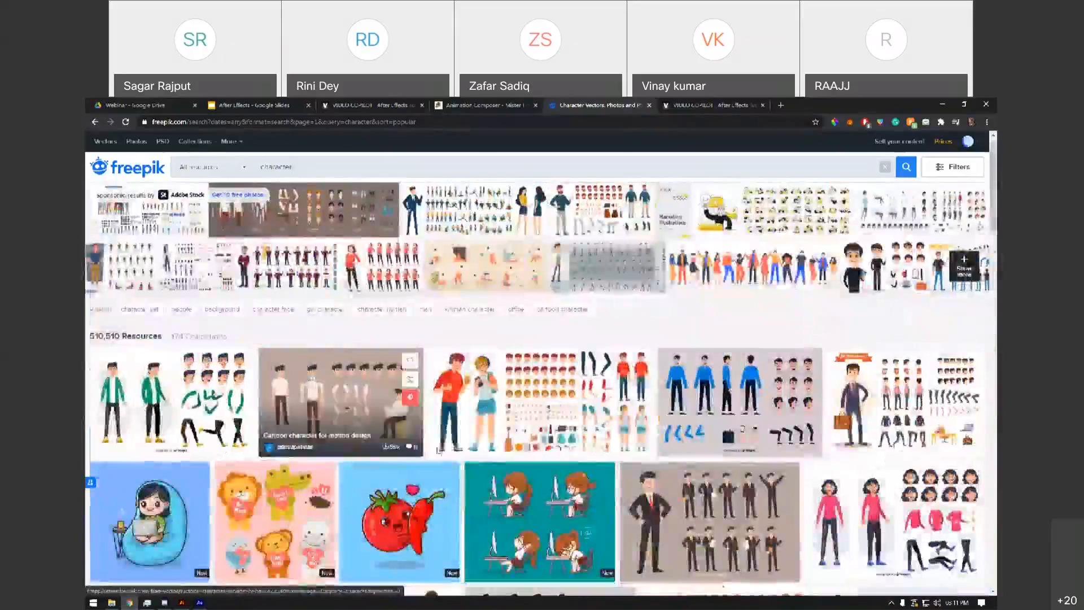
scroll(407, 464, down, 2)
scroll(407, 452, down, 1)
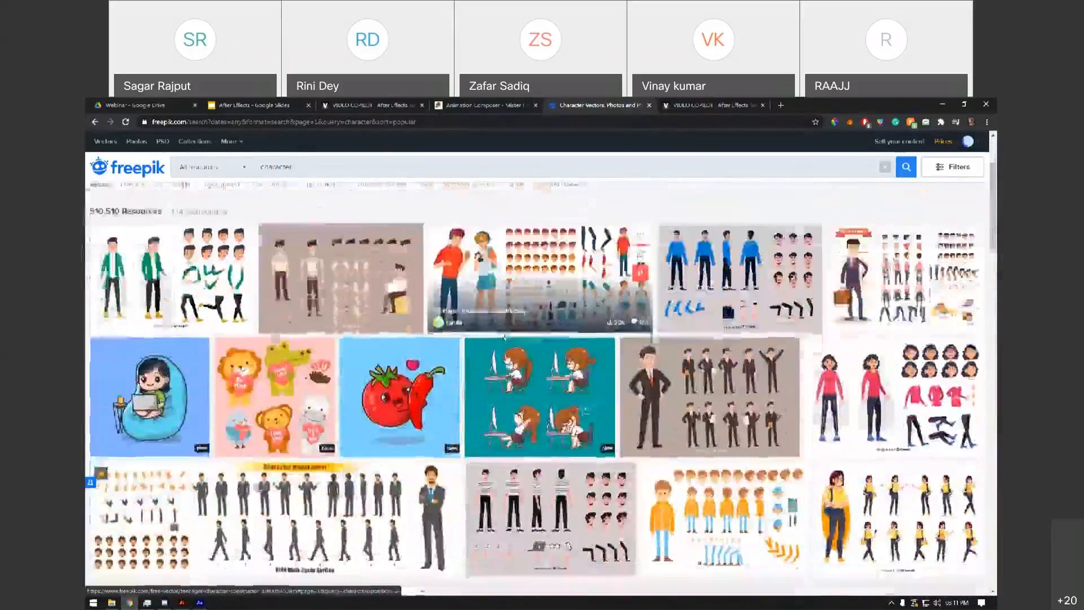
scroll(507, 357, down, 10)
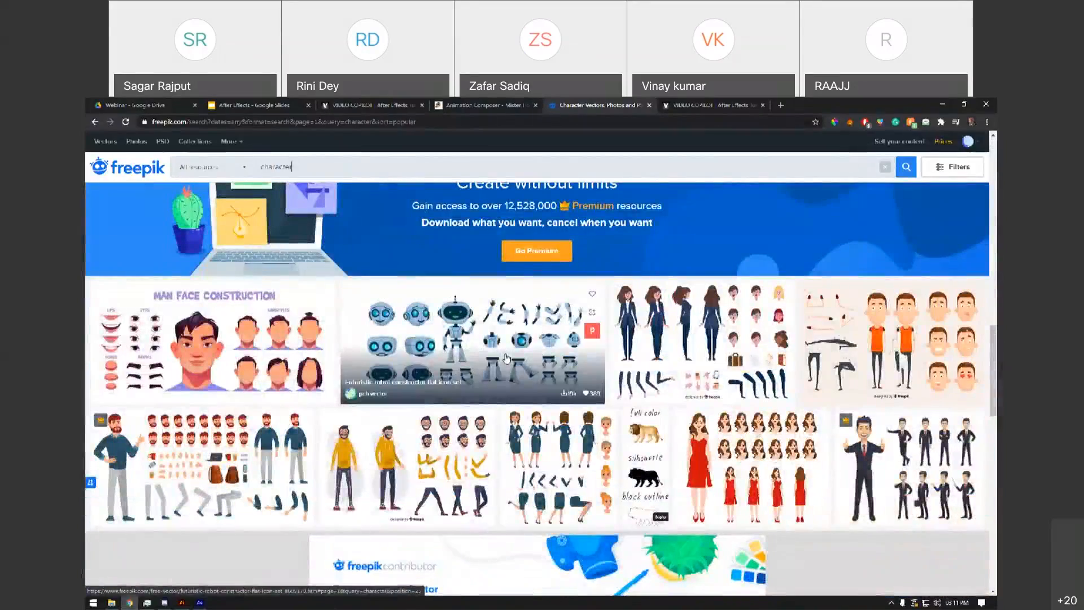
scroll(506, 356, down, 7)
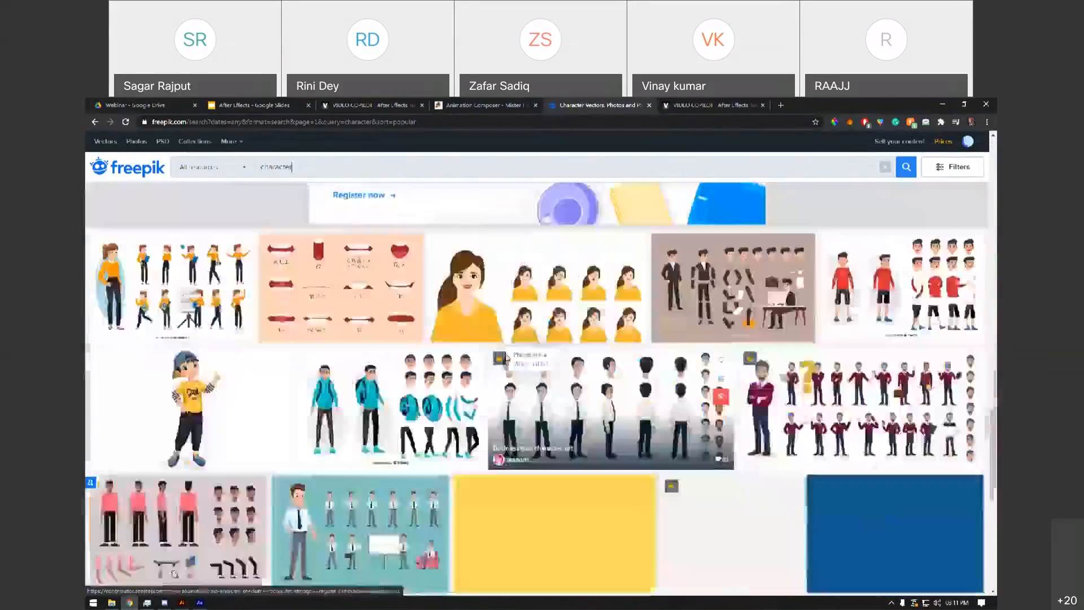
scroll(507, 357, down, 4)
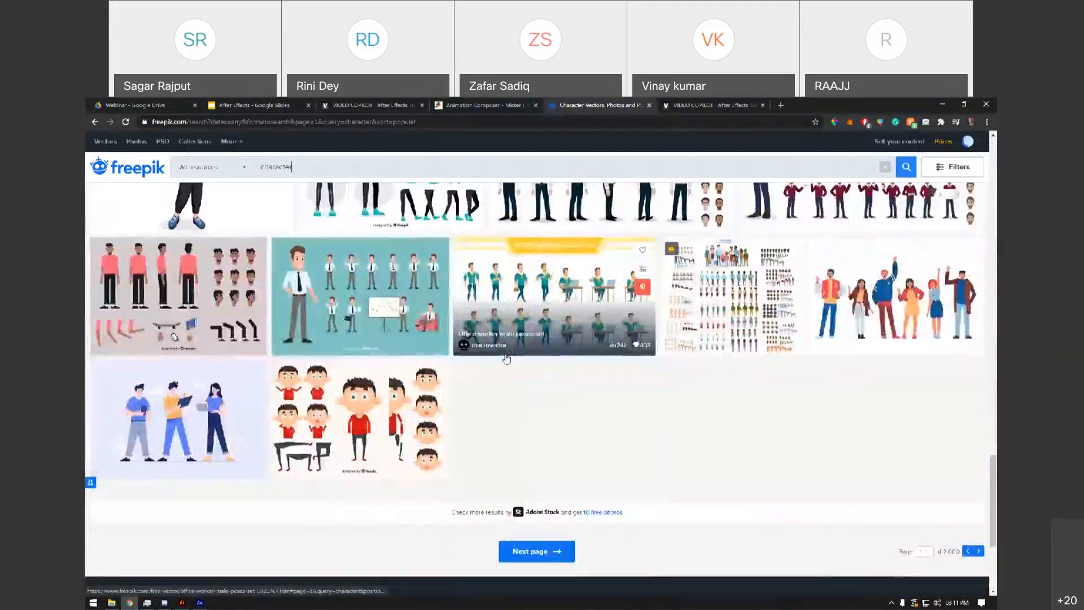
scroll(507, 357, up, 10)
scroll(518, 358, down, 12)
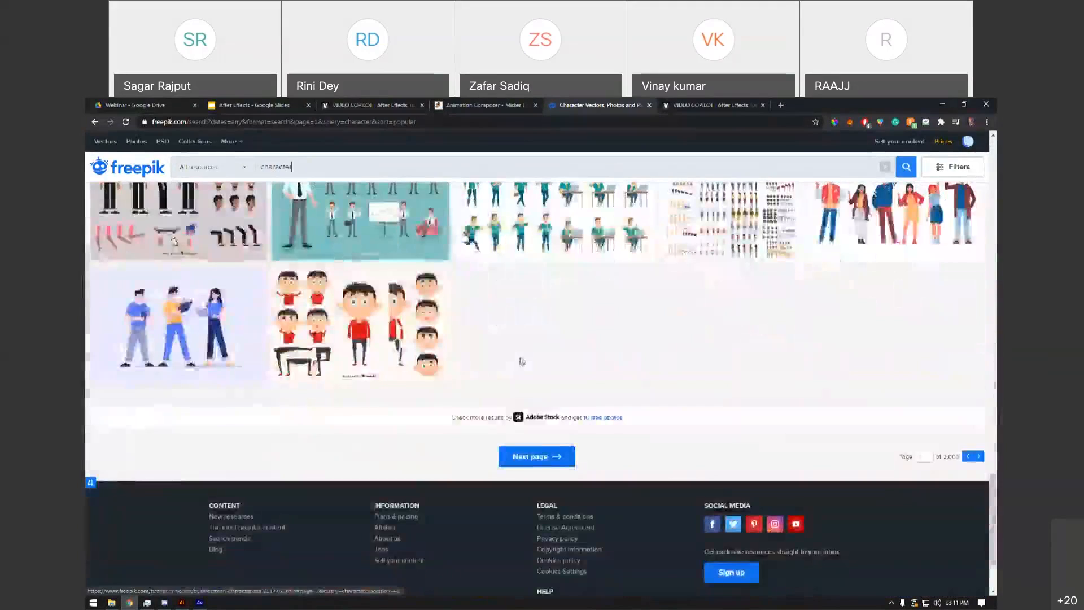
scroll(501, 363, up, 1)
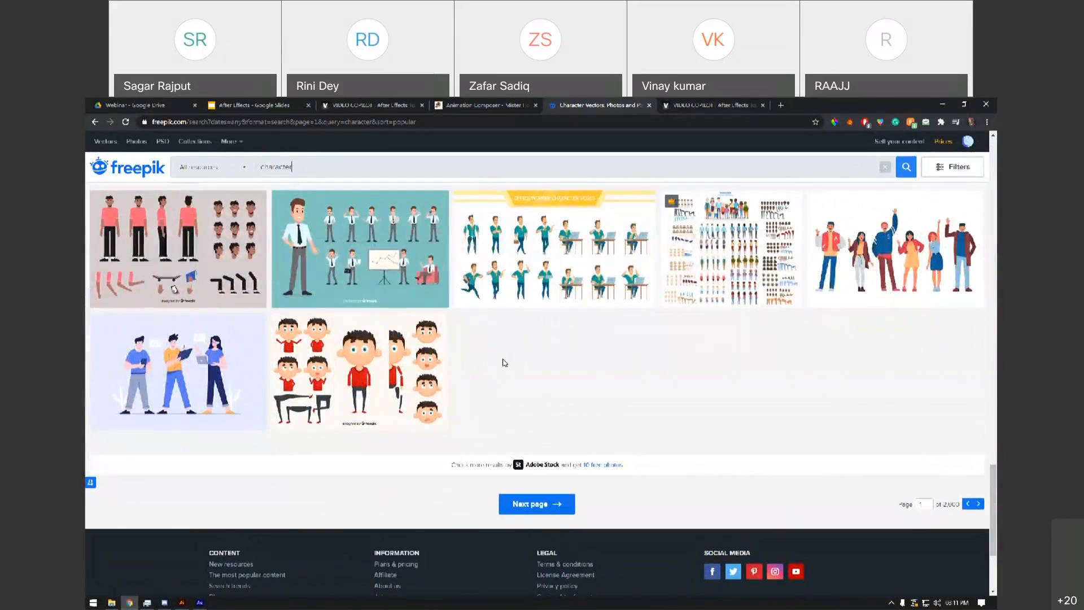
scroll(504, 367, up, 10)
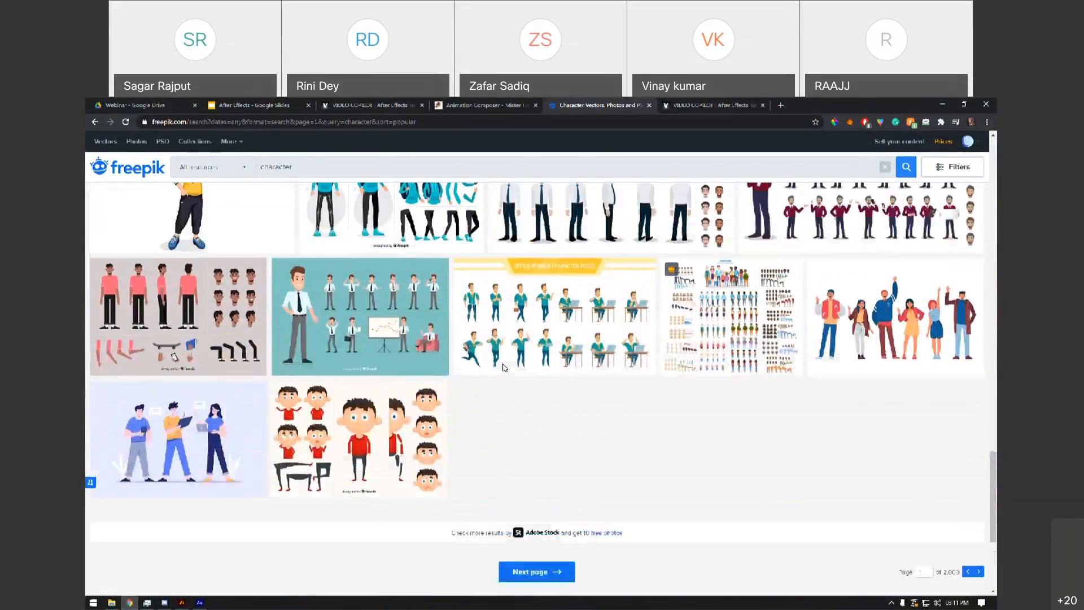
scroll(501, 363, up, 10)
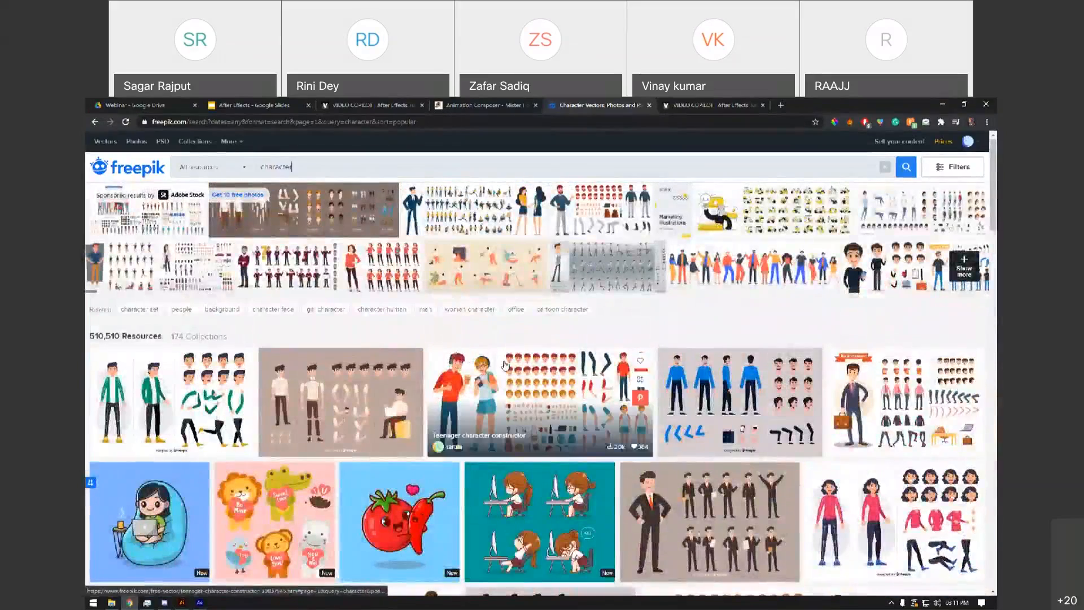
Download the free vector "Cartoon character for motion design" and extract its AI file from the zip into the AC folder.
click(339, 401)
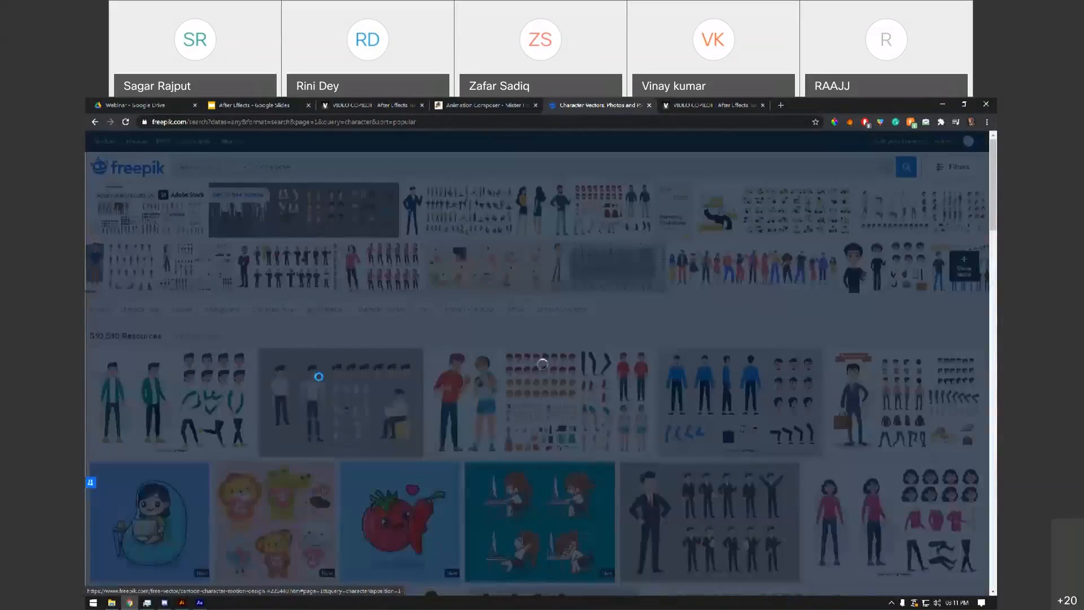
click(736, 312)
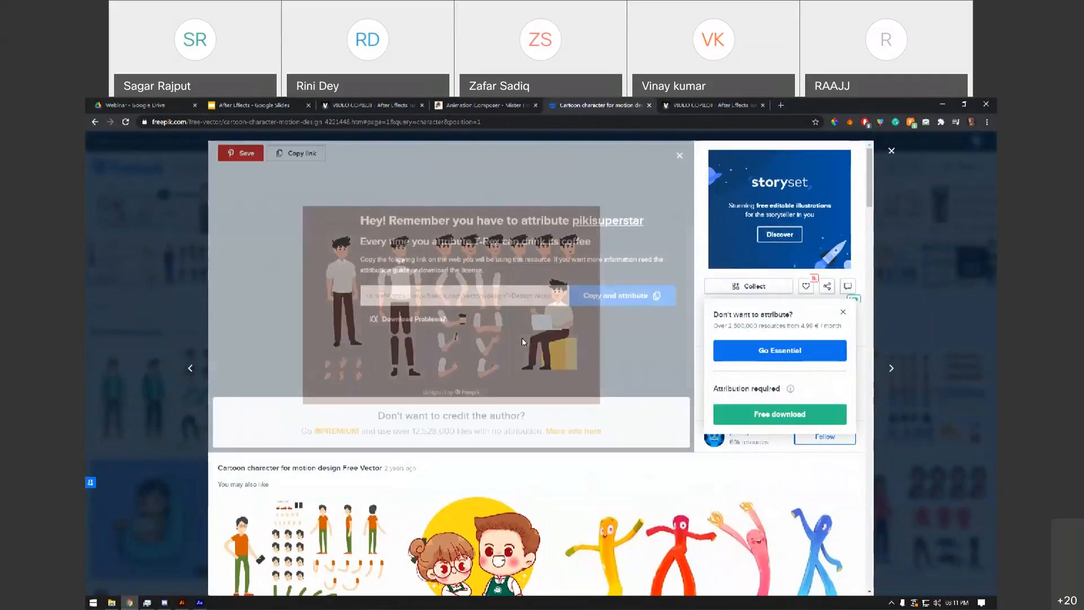
click(538, 393)
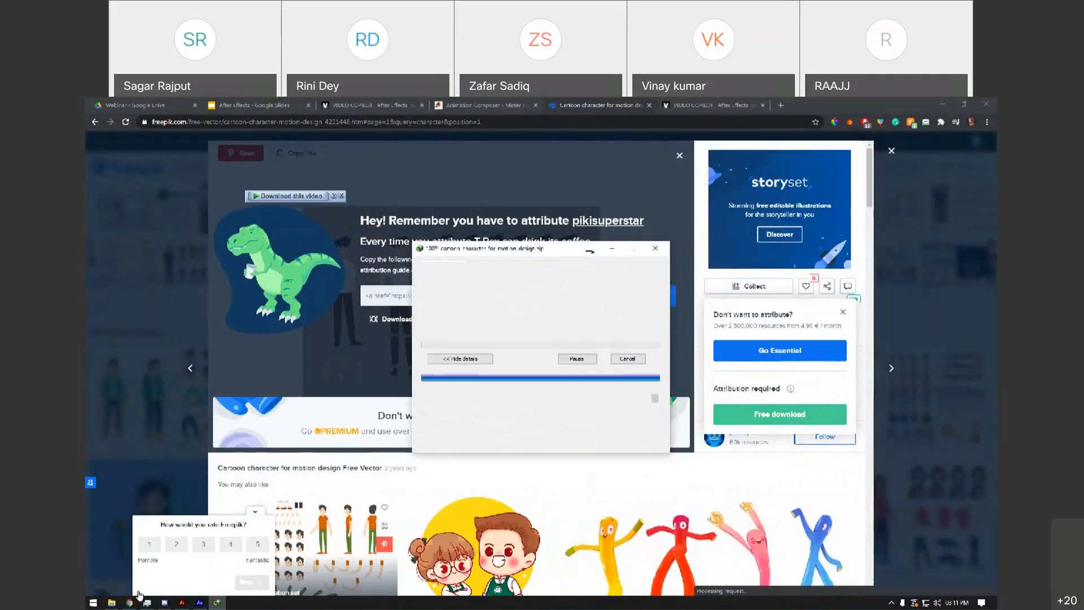
click(456, 383)
drag(506, 251, 383, 301)
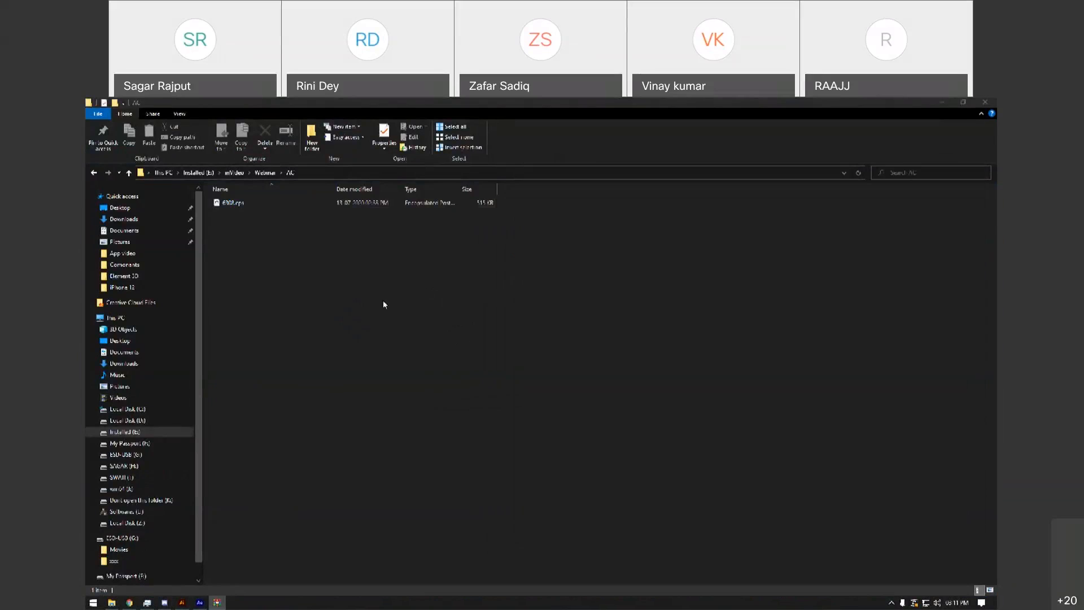
Switch to After Effects and dismiss its home screen to reach the empty project.
click(200, 600)
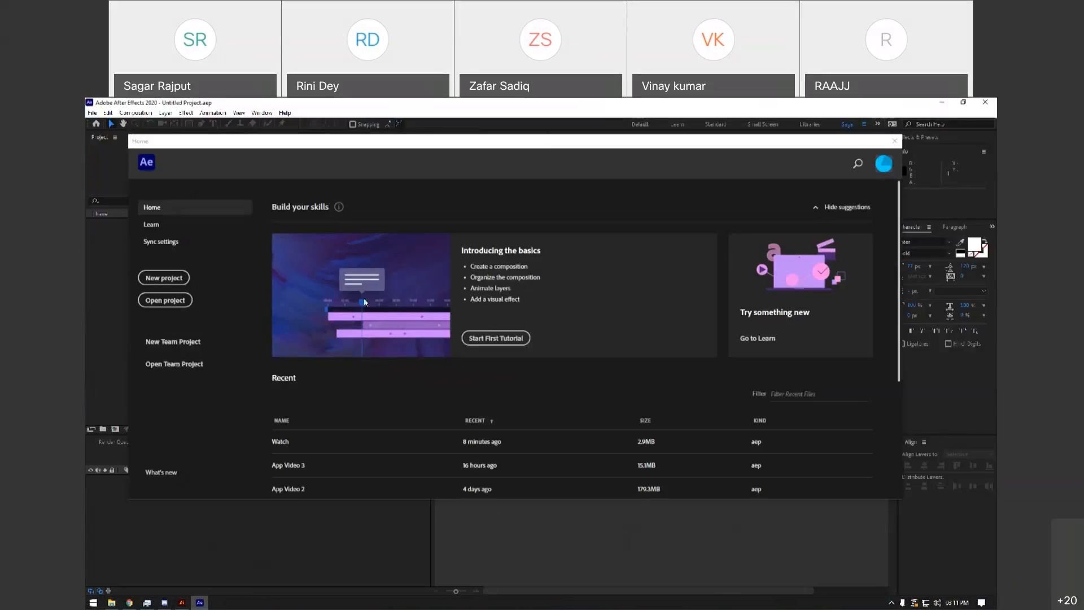
click(893, 142)
click(112, 333)
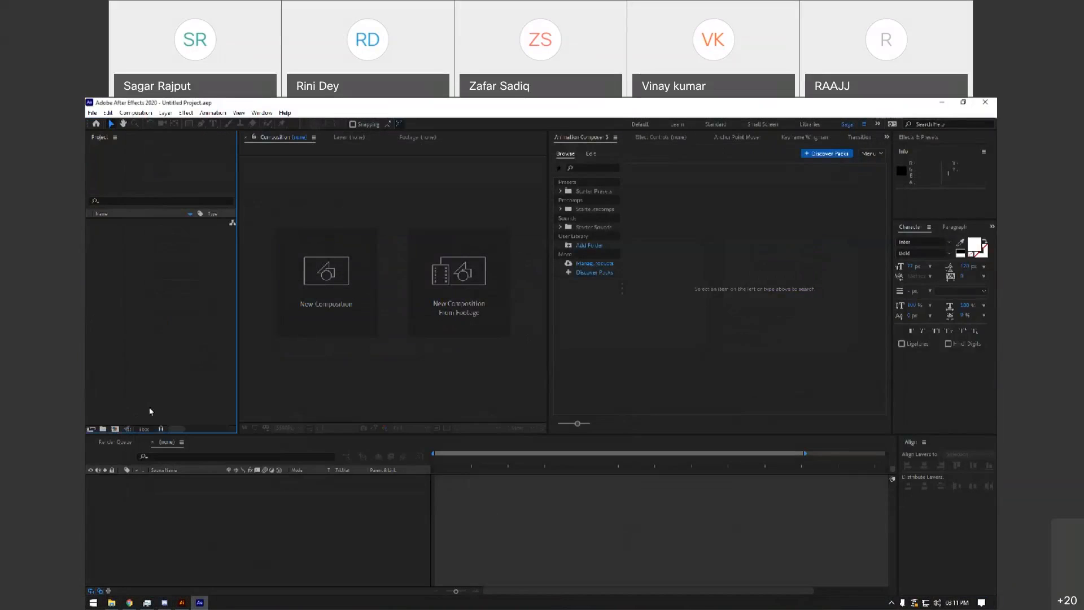
Open both the EPS and AI files from the AC folder in Illustrator.
click(112, 602)
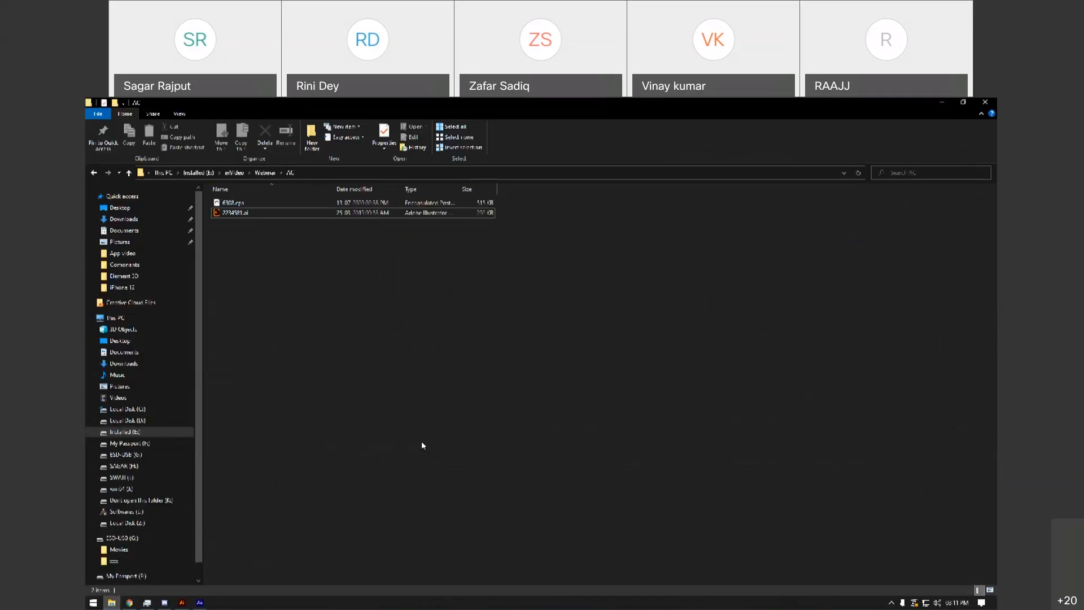
click(182, 602)
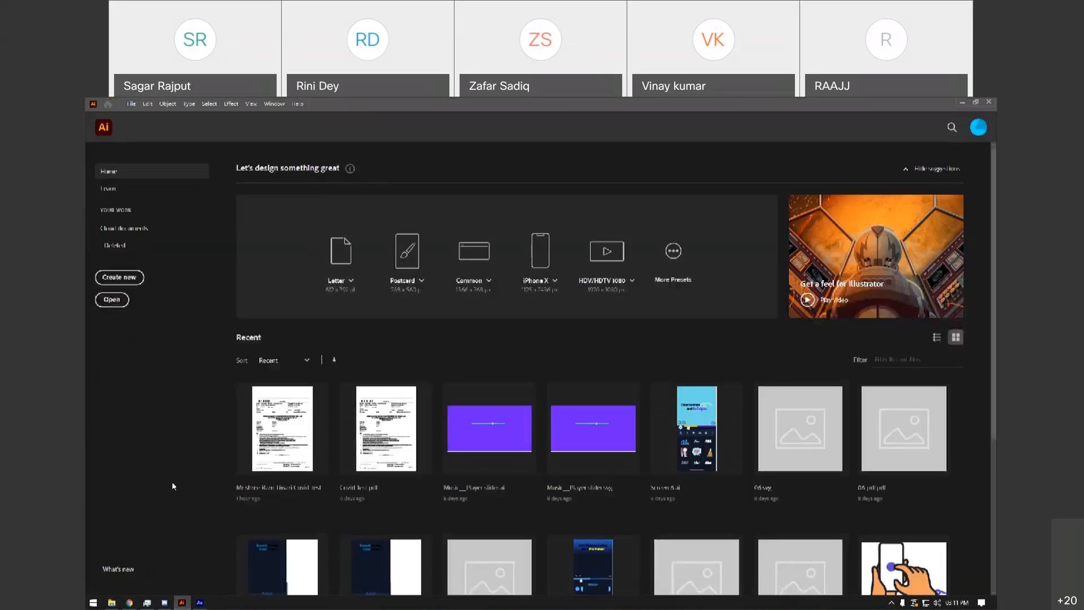
key(alt+Tab)
click(237, 202)
drag(279, 257, 320, 541)
Switch to After Effects and create a new composition.
click(200, 603)
key(ctrl+n)
click(643, 412)
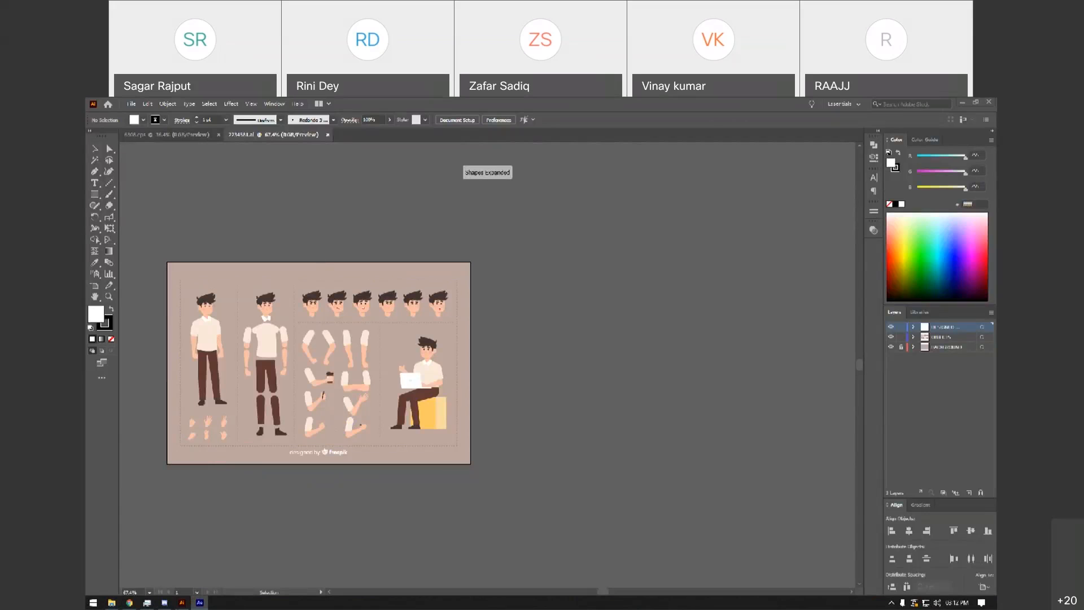
Add a white solid layer to the After Effects composition as its background and lock the layer.
click(198, 602)
right_click(237, 443)
mouse_move(248, 446)
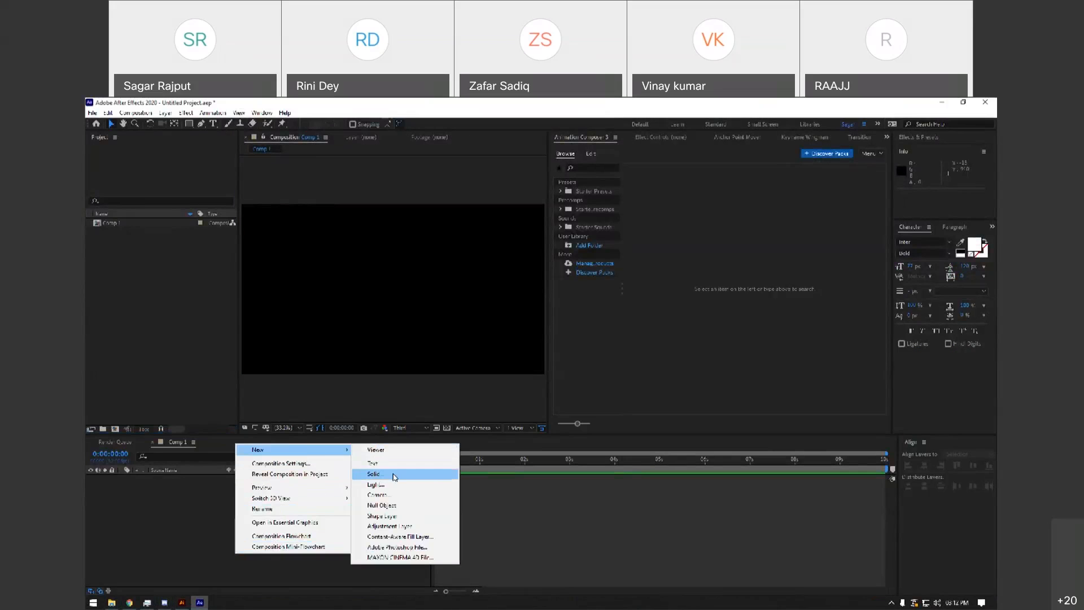
click(373, 472)
click(326, 344)
drag(521, 378, 467, 338)
key(Return)
key(Return)
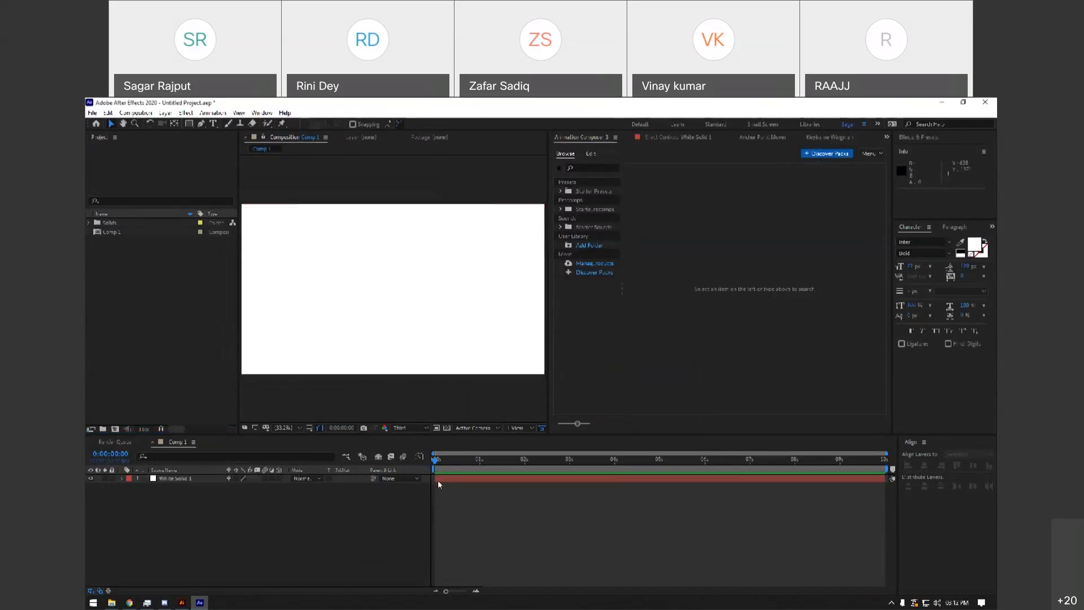
click(111, 478)
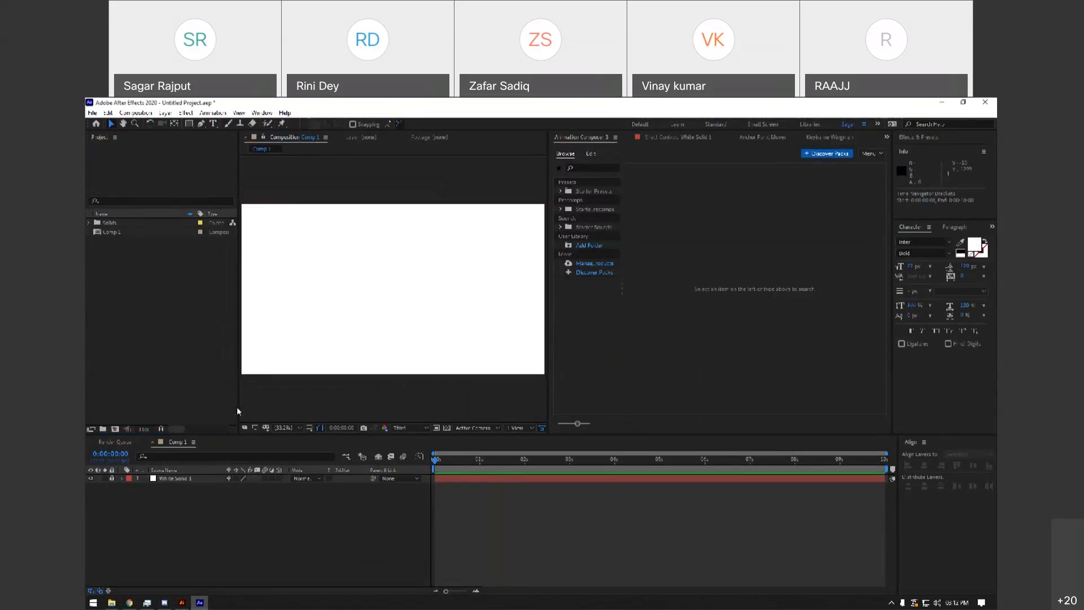
Enlarge the composition viewer, widen the Animation Composer category list, and expand Starter Presets and its 2D layer transitions.
drag(544, 268, 560, 267)
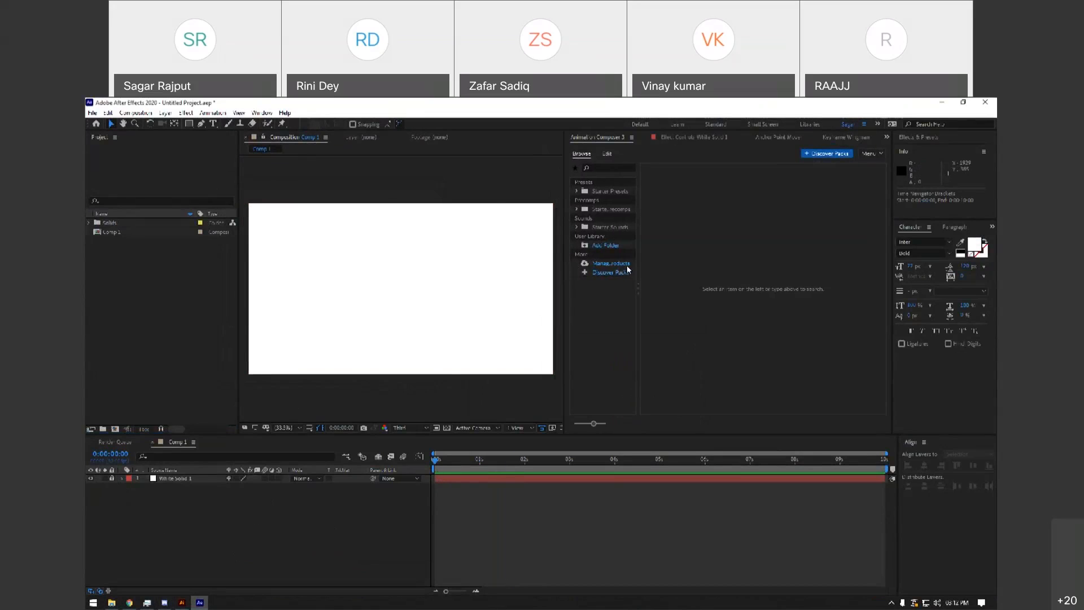
drag(639, 267, 700, 266)
click(577, 191)
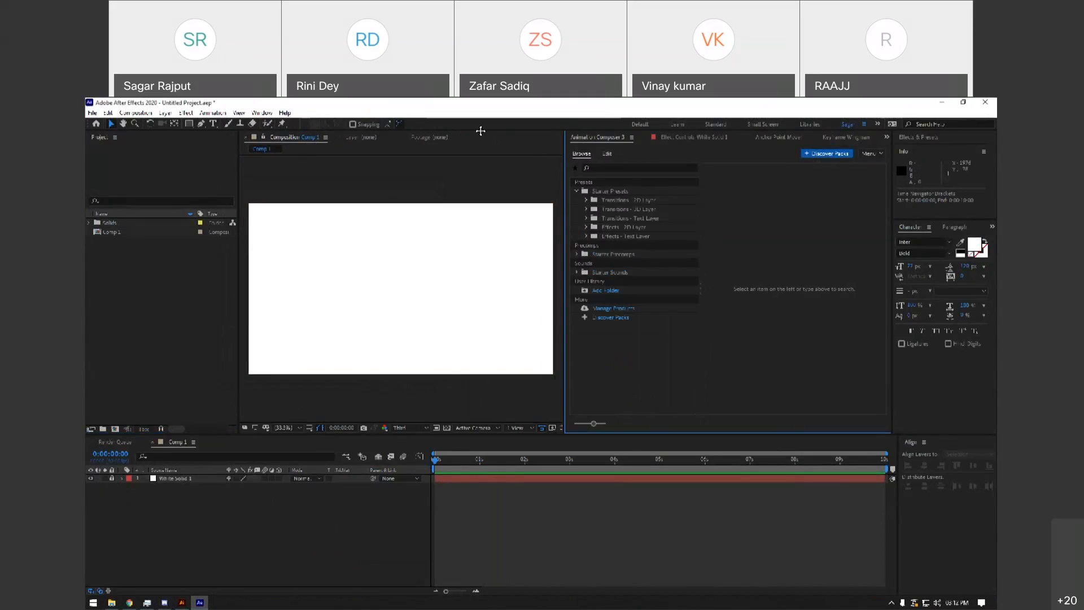
click(611, 300)
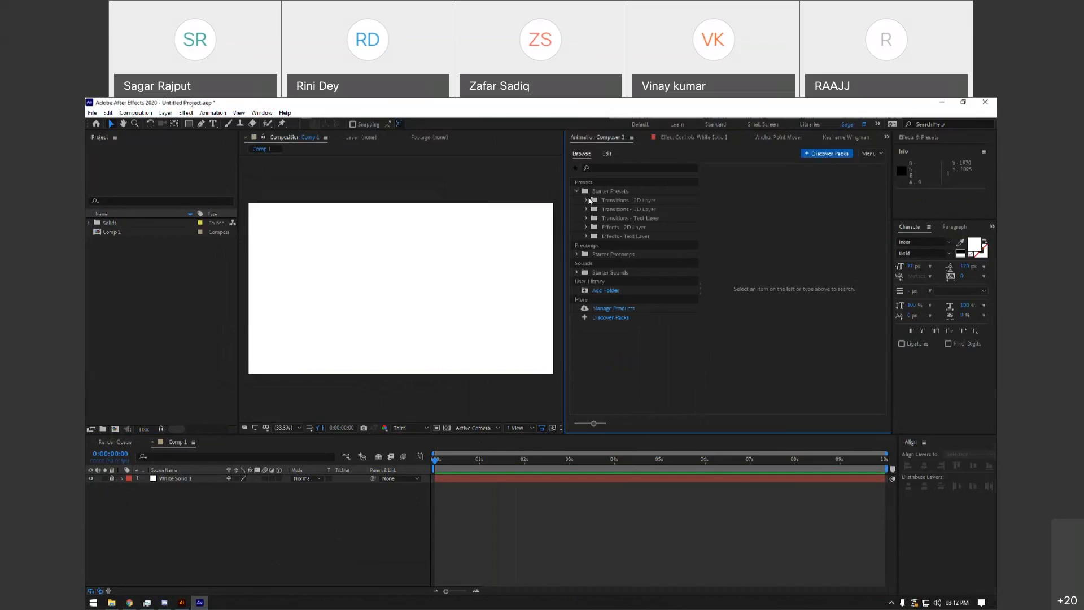
click(590, 200)
Switch to the office EPS document in Illustrator, select all its artwork to inspect the paths, and deselect it.
click(182, 603)
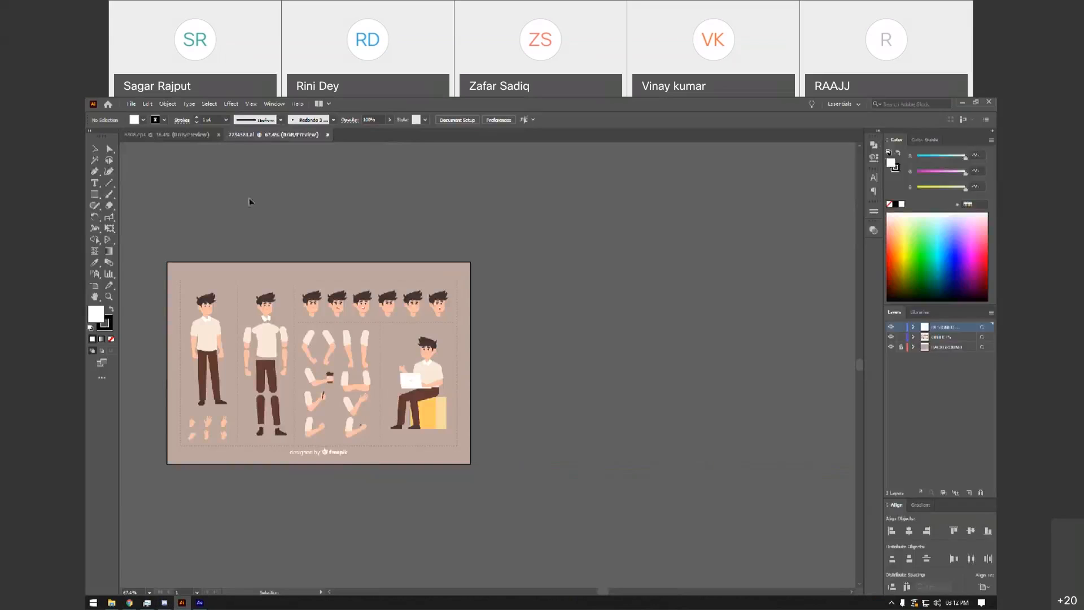
click(174, 136)
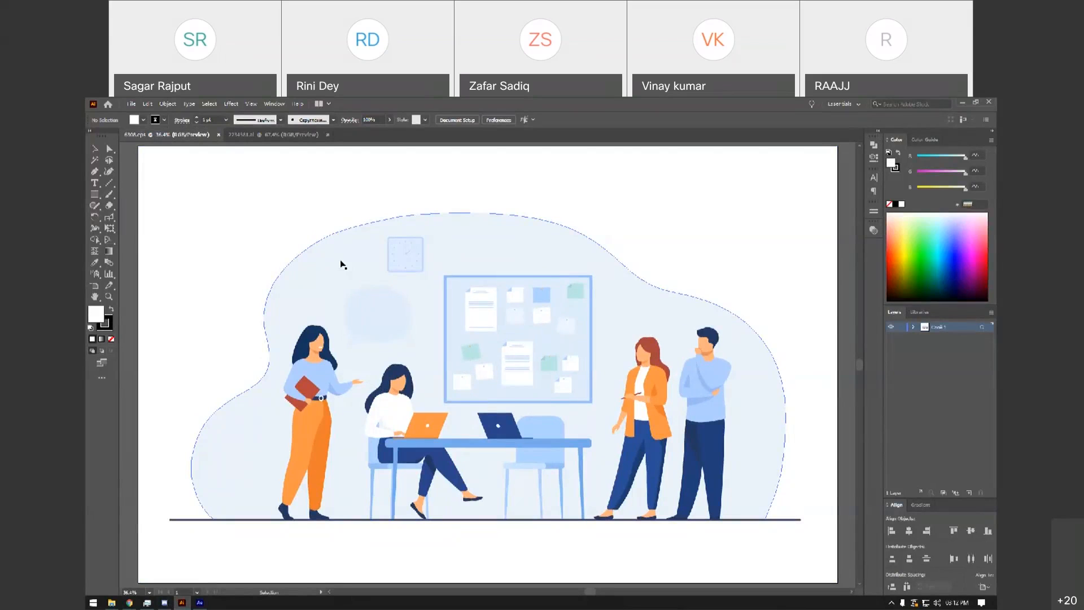
key(ctrl+a)
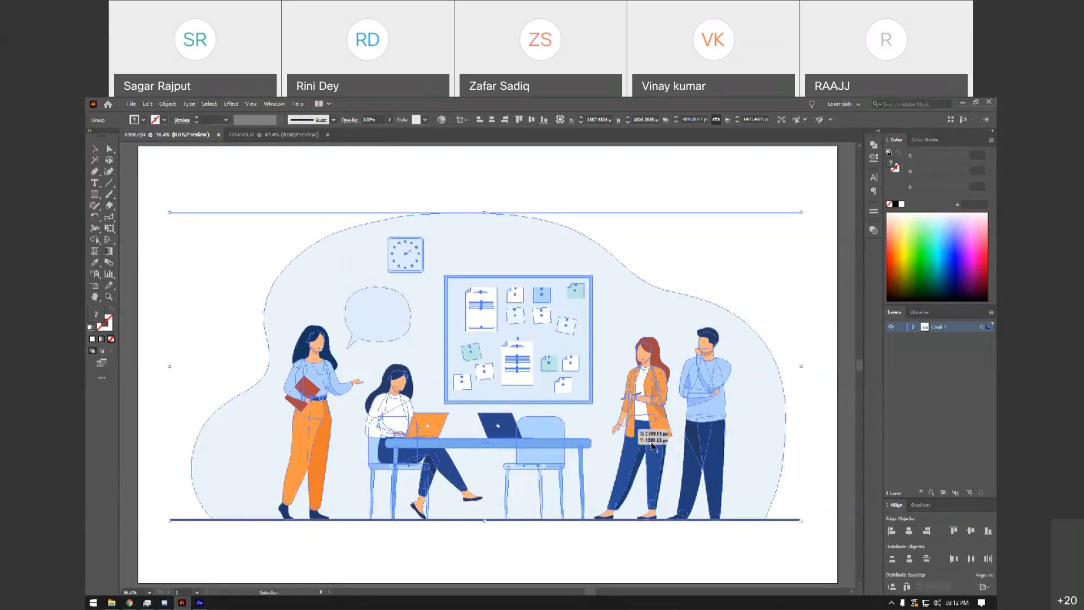
key(a)
scroll(632, 427, down, 4)
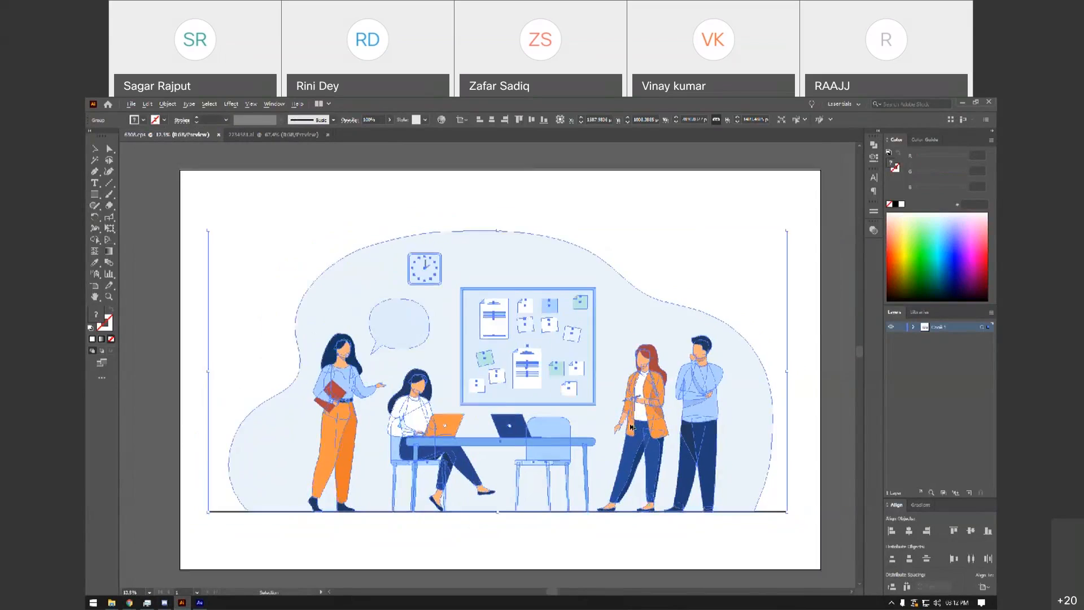
scroll(631, 427, right, 1)
click(729, 400)
key(ctrl+0)
key(v)
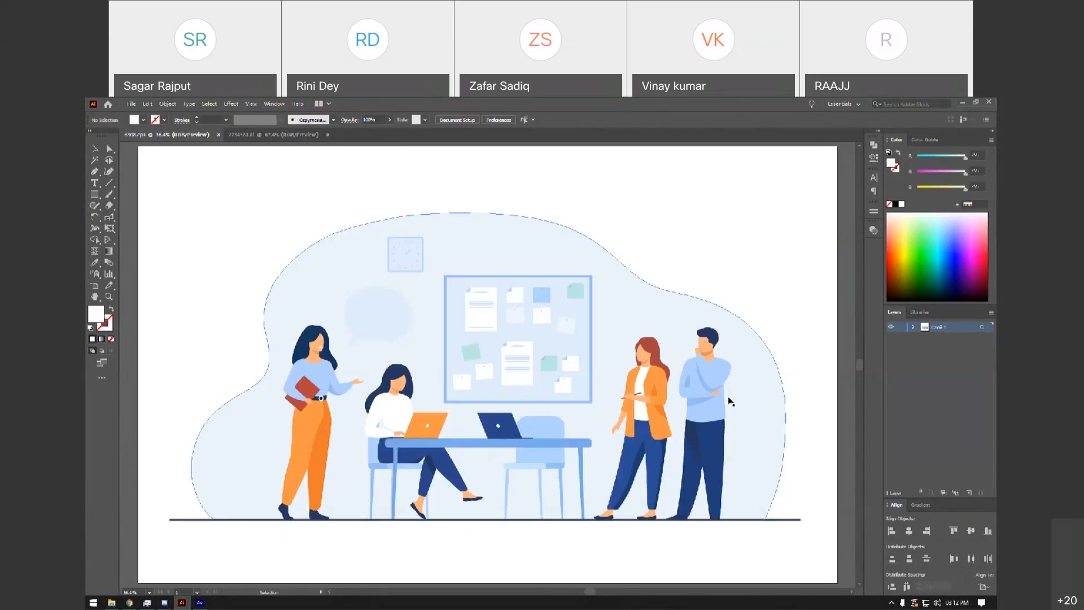
scroll(729, 400, down, 1)
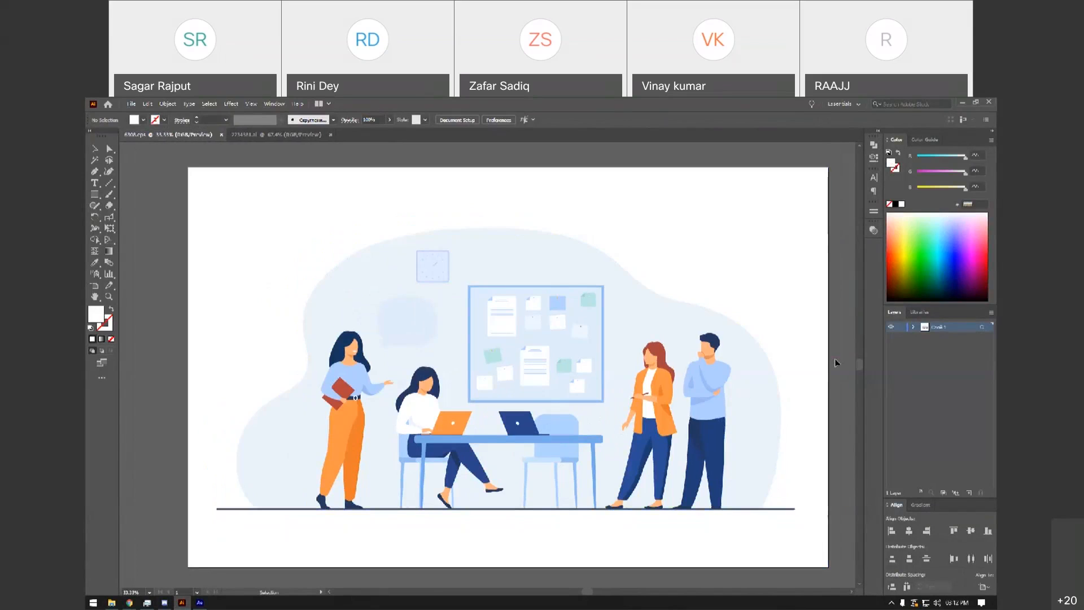
Inspect the office artwork's grouping in Illustrator with the artboard fitted to the window, and check the After Effects composition.
click(589, 398)
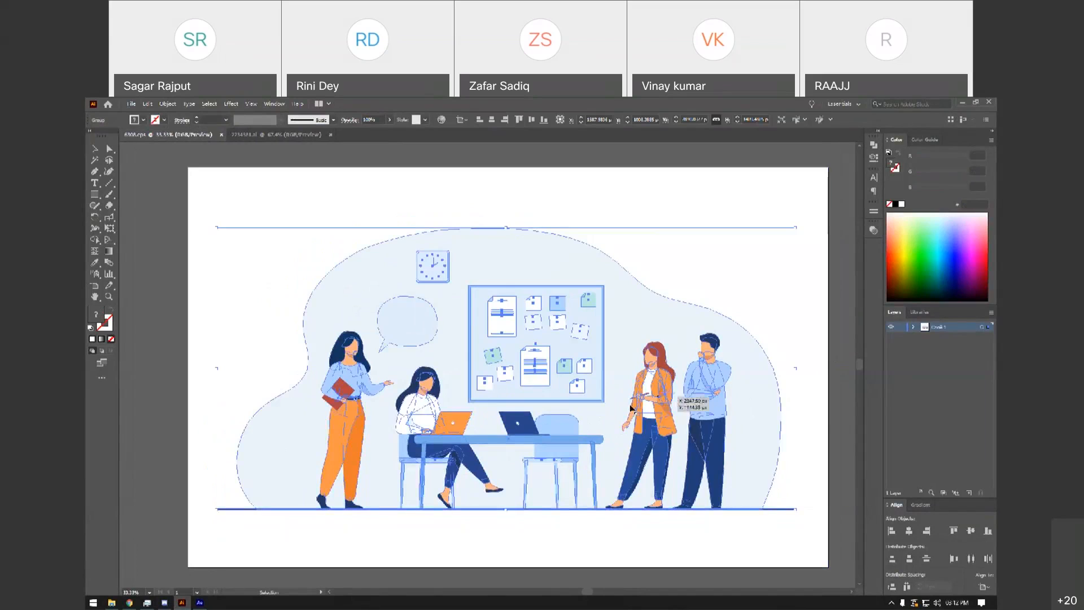
click(834, 373)
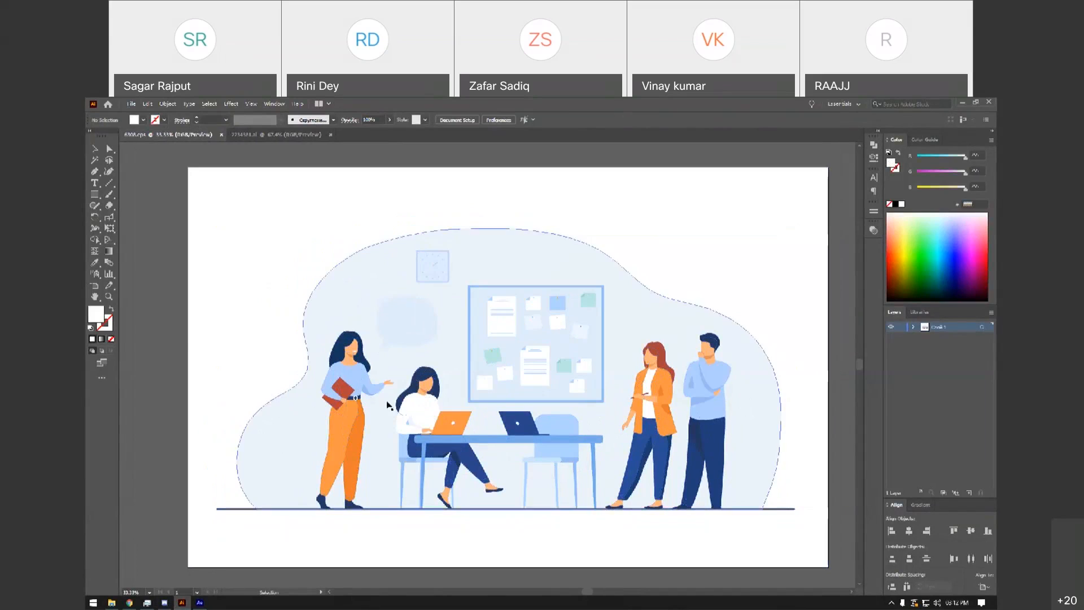
key(ctrl+0)
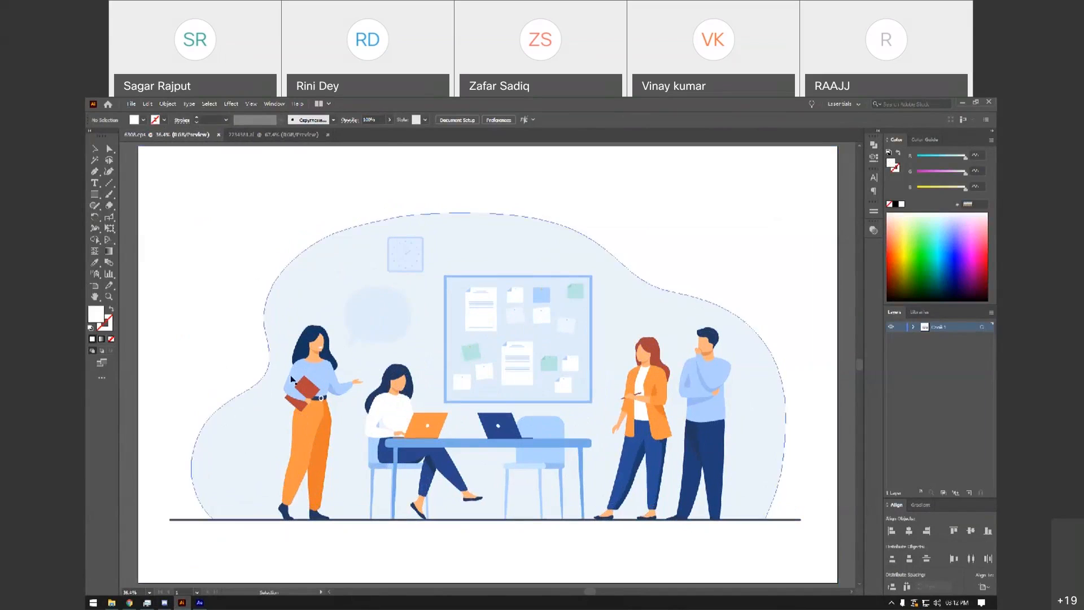
click(295, 380)
click(200, 602)
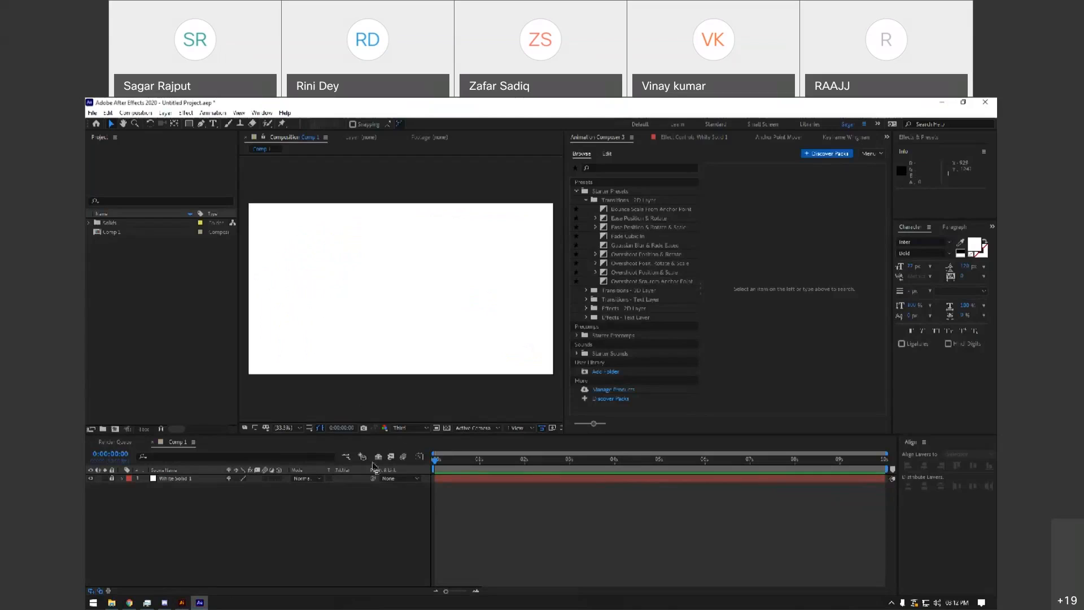
key(alt+Tab)
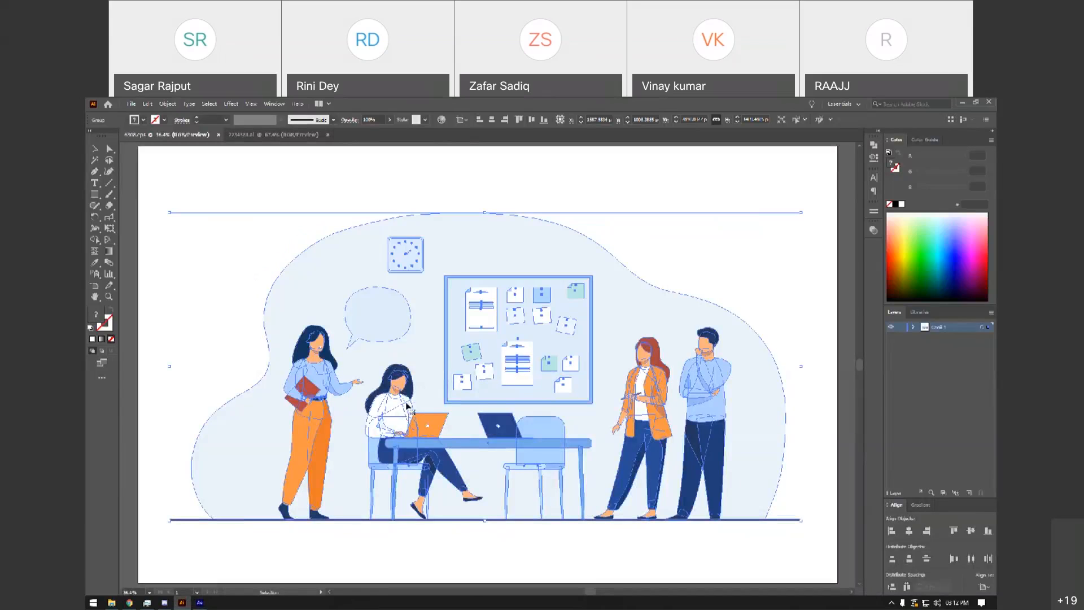
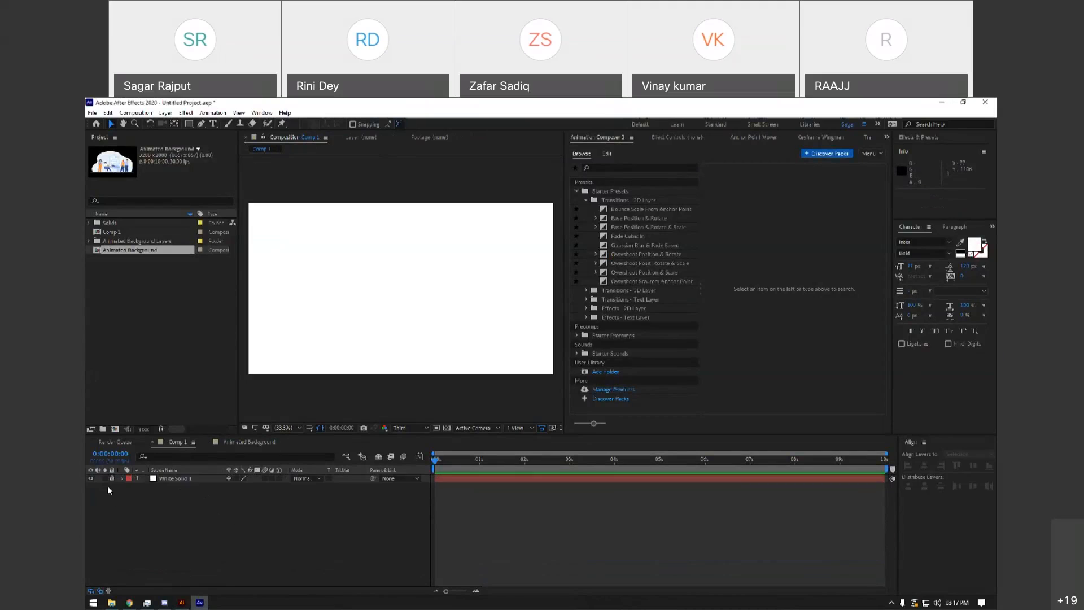
Paste the copied Animated Background artwork layers into Comp 1 above the white solid and deselect them.
click(169, 481)
key(ctrl+v)
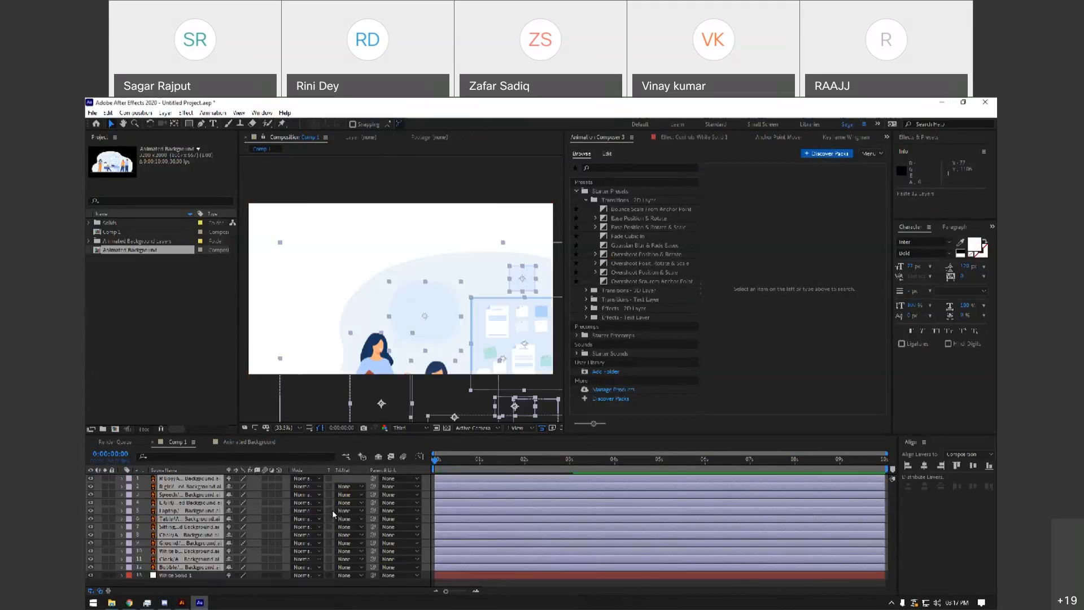
click(253, 401)
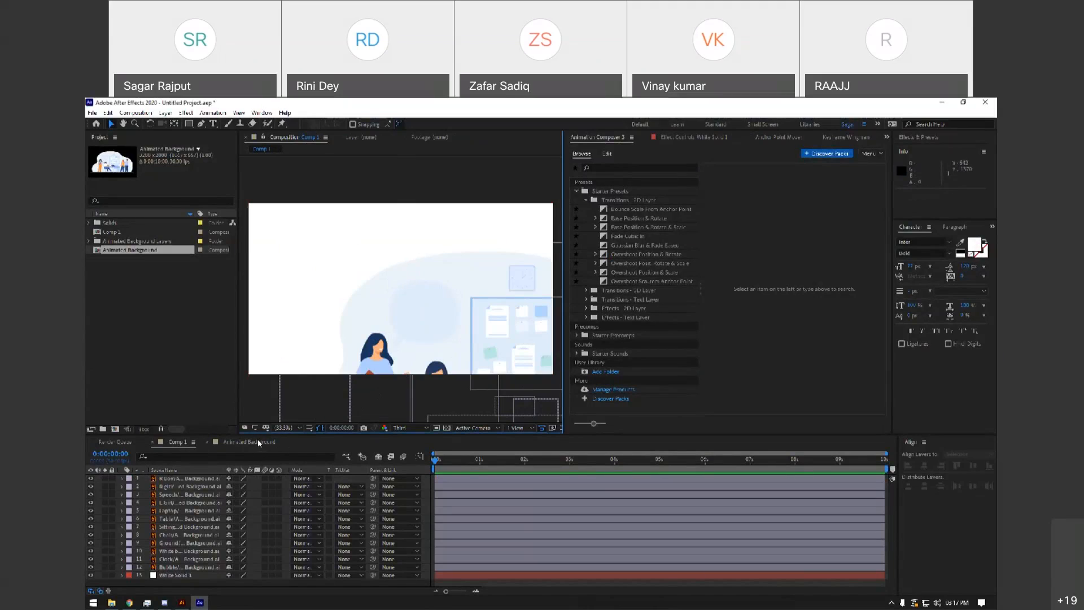
Review the composition settings of Animated Background and of Comp 1 to compare their frame sizes.
click(257, 441)
click(345, 391)
right_click(269, 579)
click(300, 488)
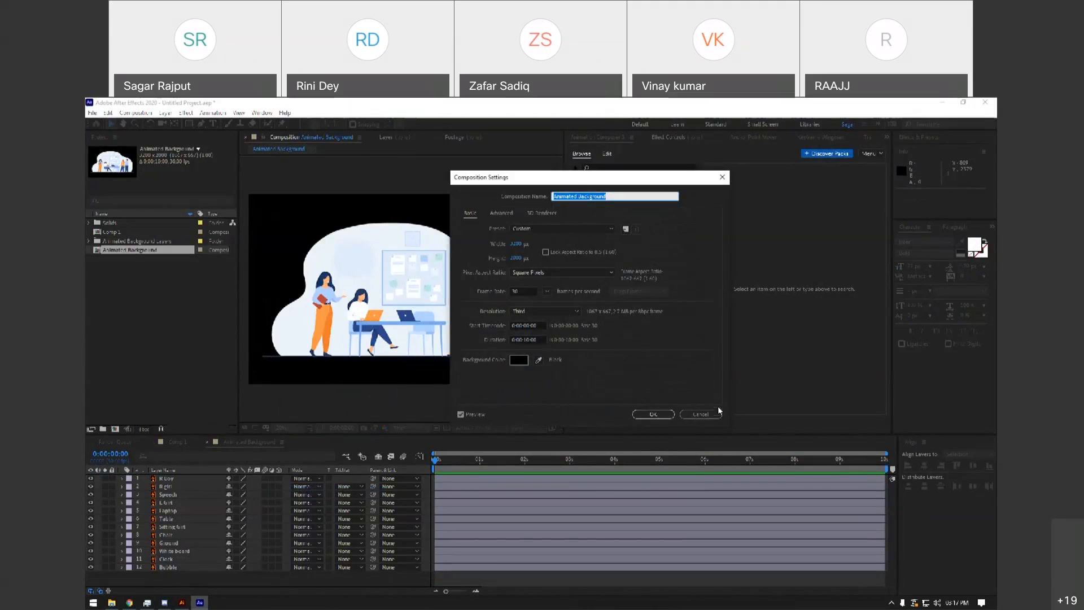
click(653, 413)
click(176, 441)
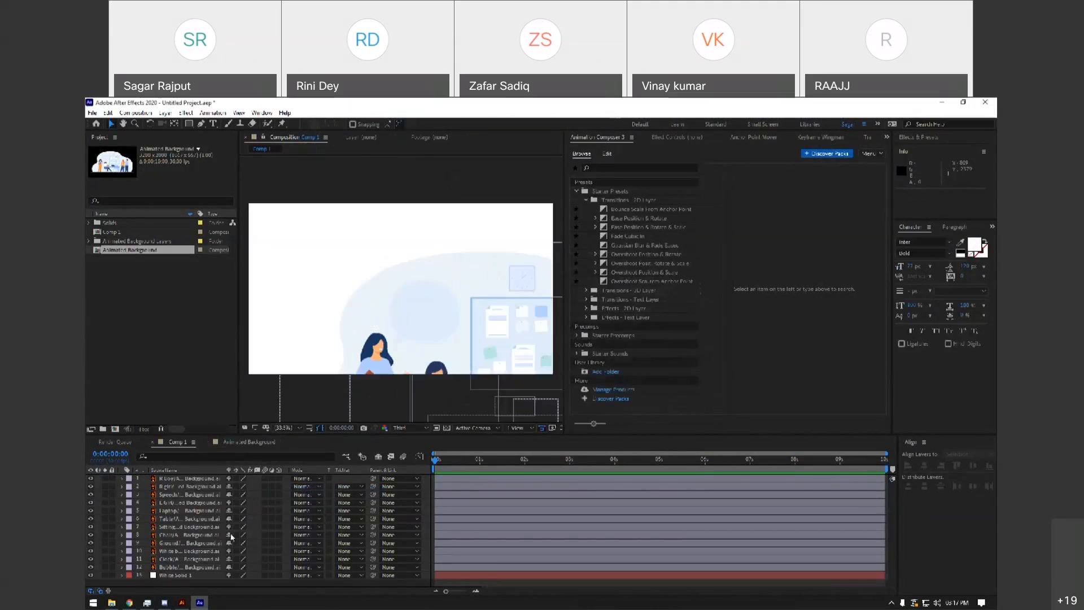
right_click(266, 585)
click(299, 490)
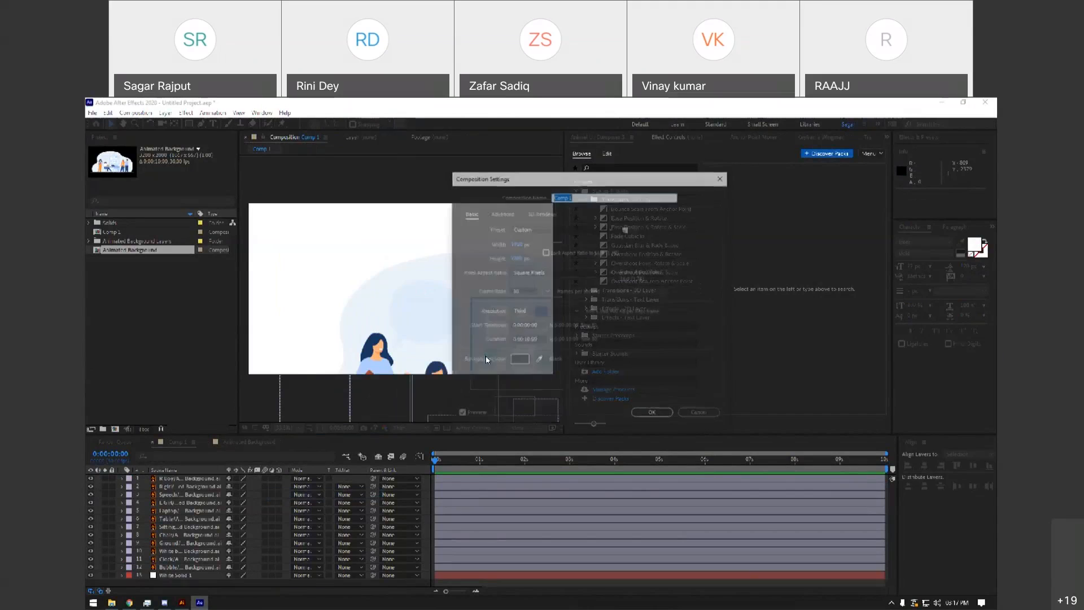
click(680, 413)
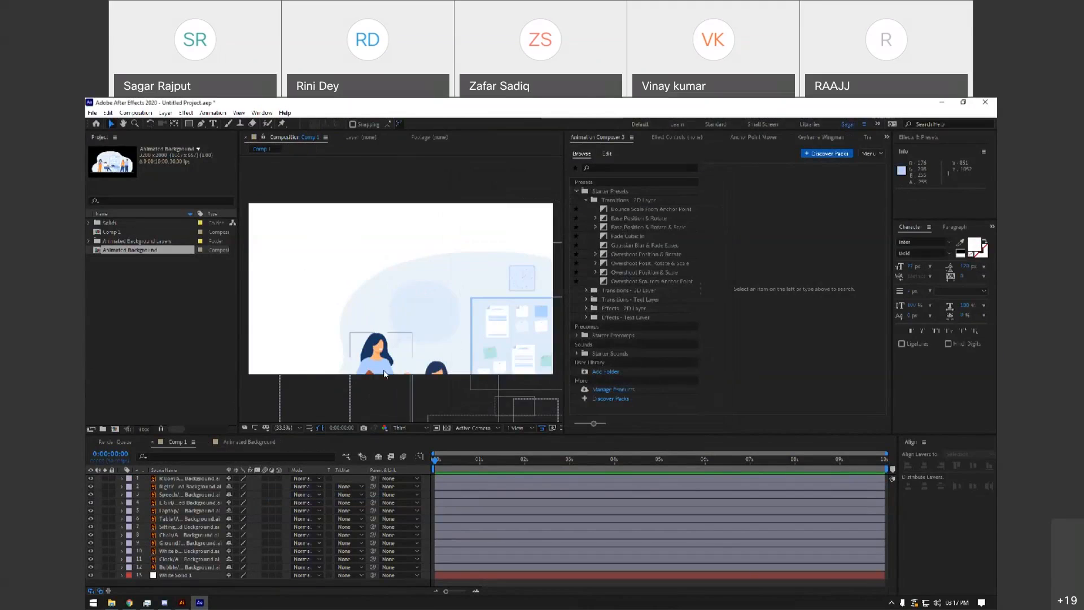
Try scaling the Laptop layer on its own in Comp 1, and undo the change.
click(193, 478)
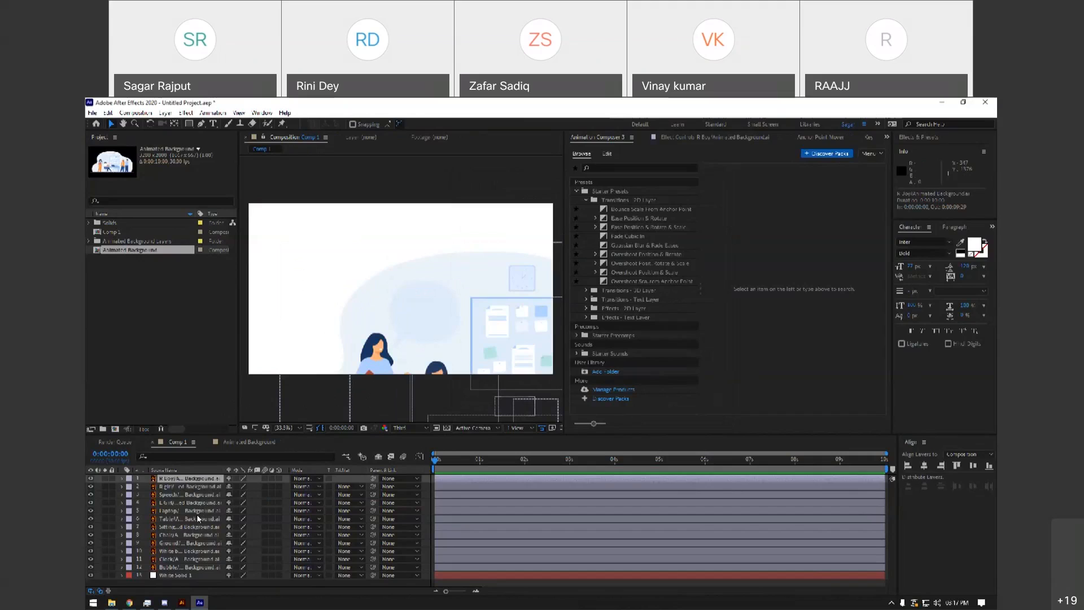
click(192, 510)
key(s)
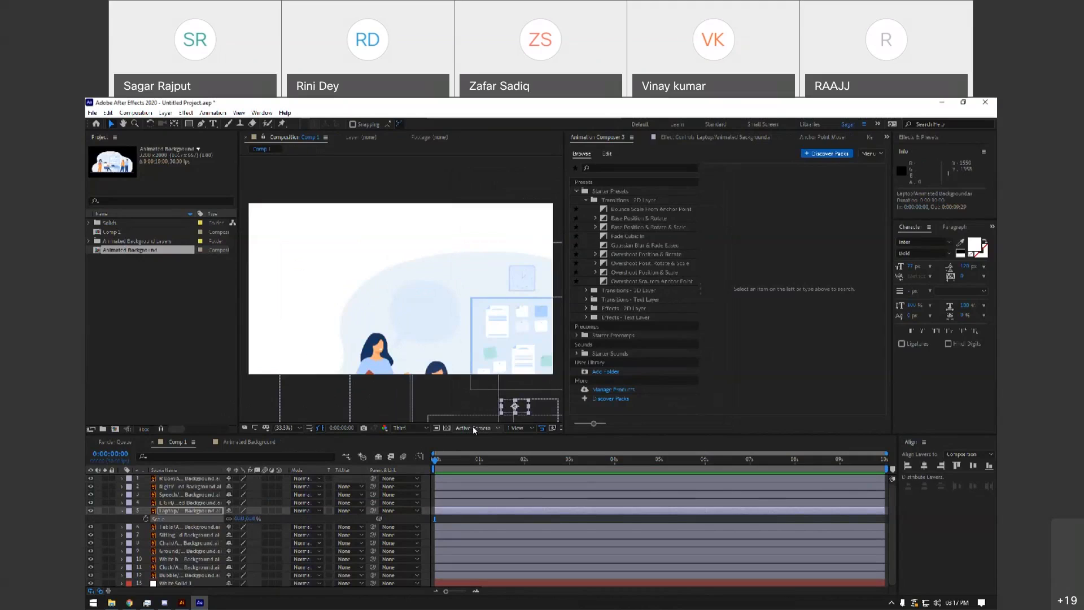
key(ctrl+z)
click(122, 510)
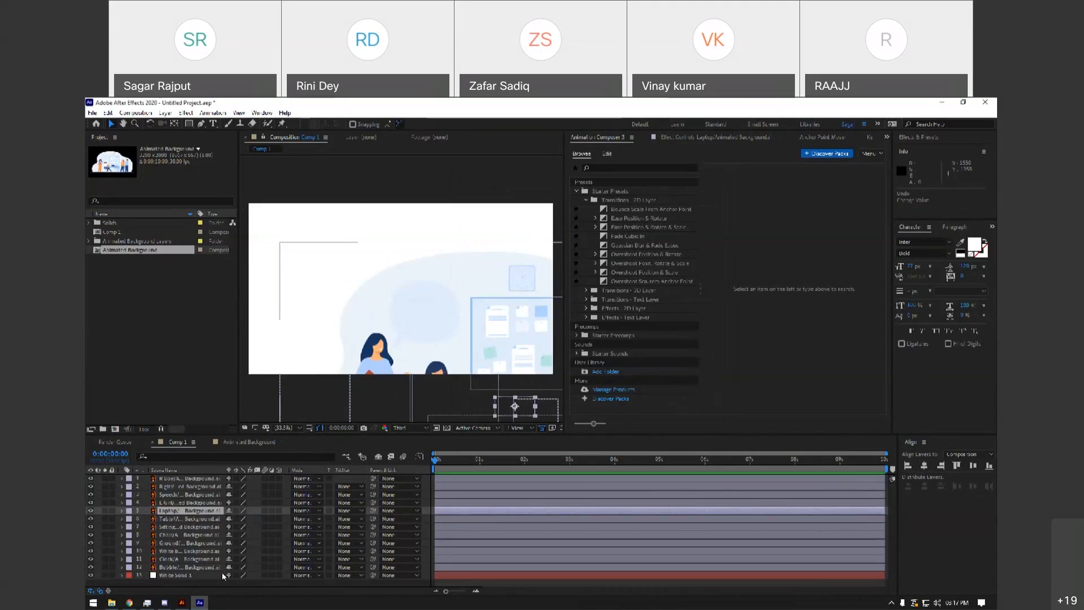
Add a null object to Comp 1, try moving it in the viewer, and undo the move.
right_click(217, 581)
mouse_move(282, 478)
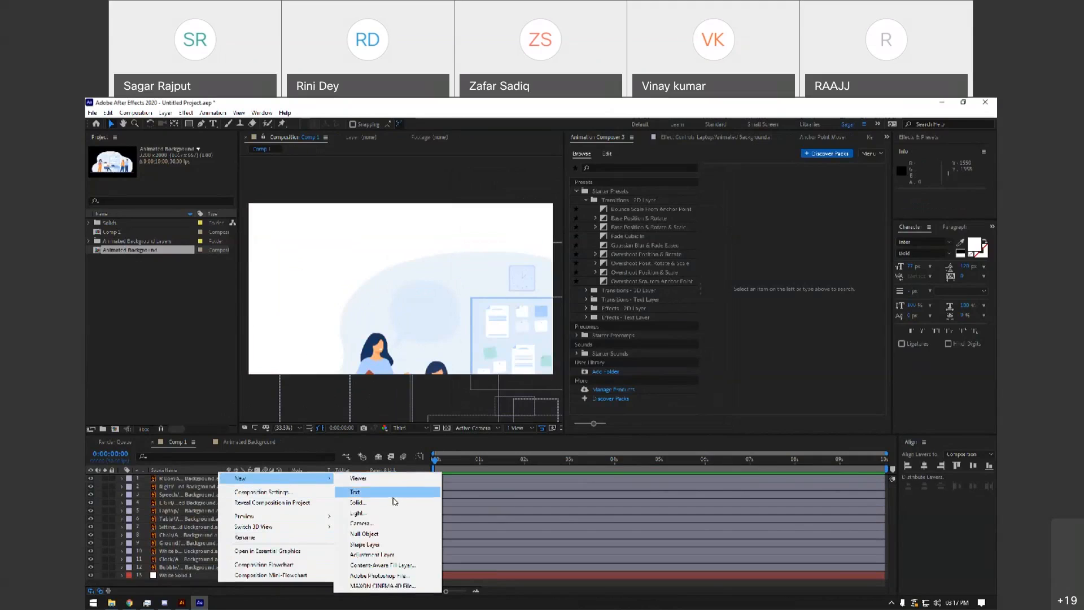
click(385, 535)
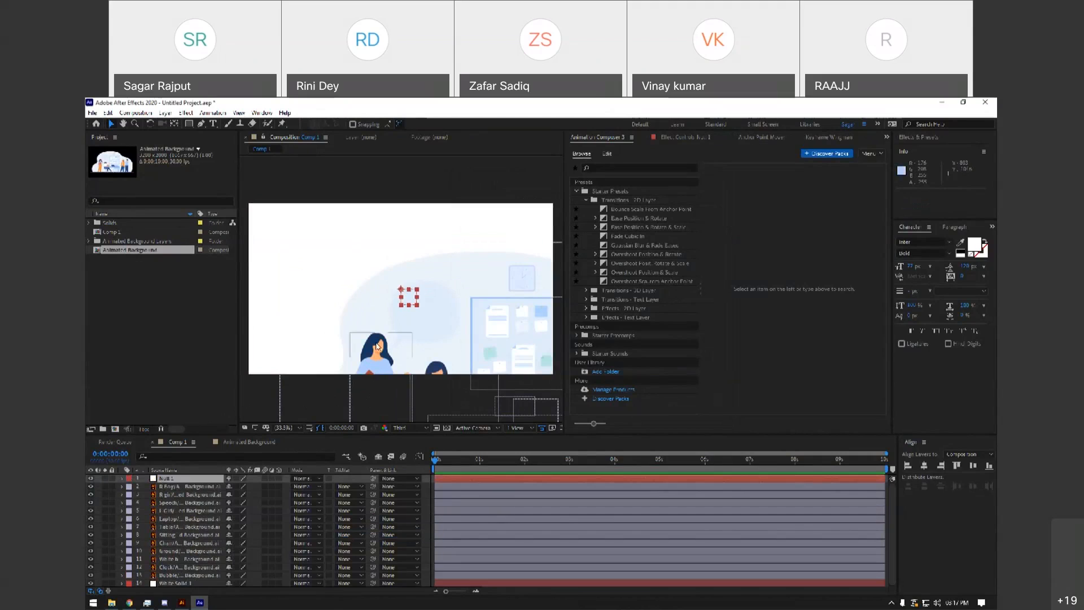
drag(412, 300, 344, 268)
key(ctrl+z)
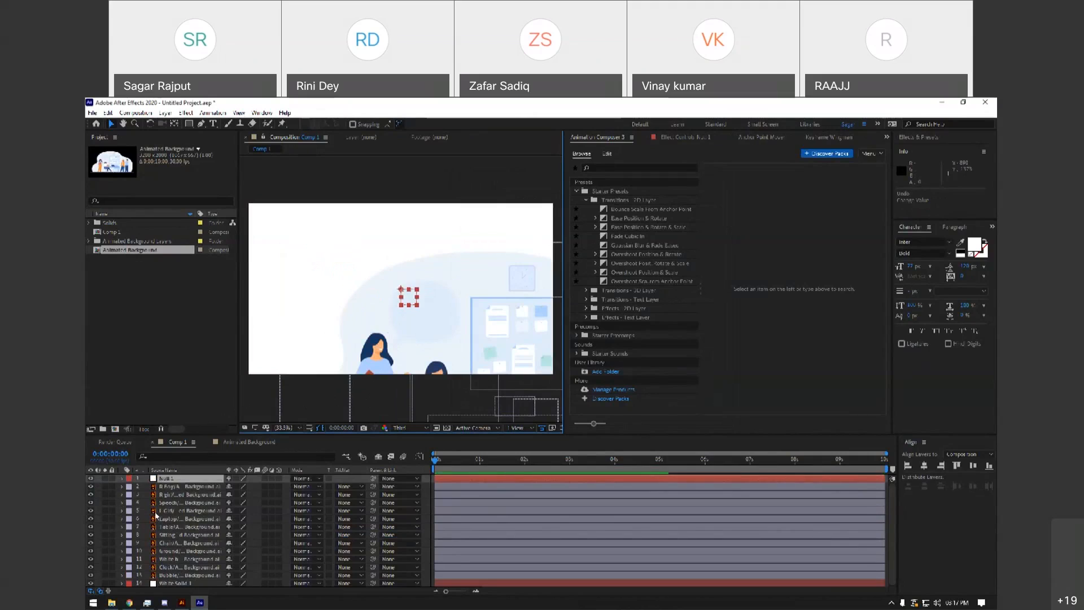
Parent all the artwork layers from R Boy to Bubble to the null object.
click(193, 487)
shift+click(193, 575)
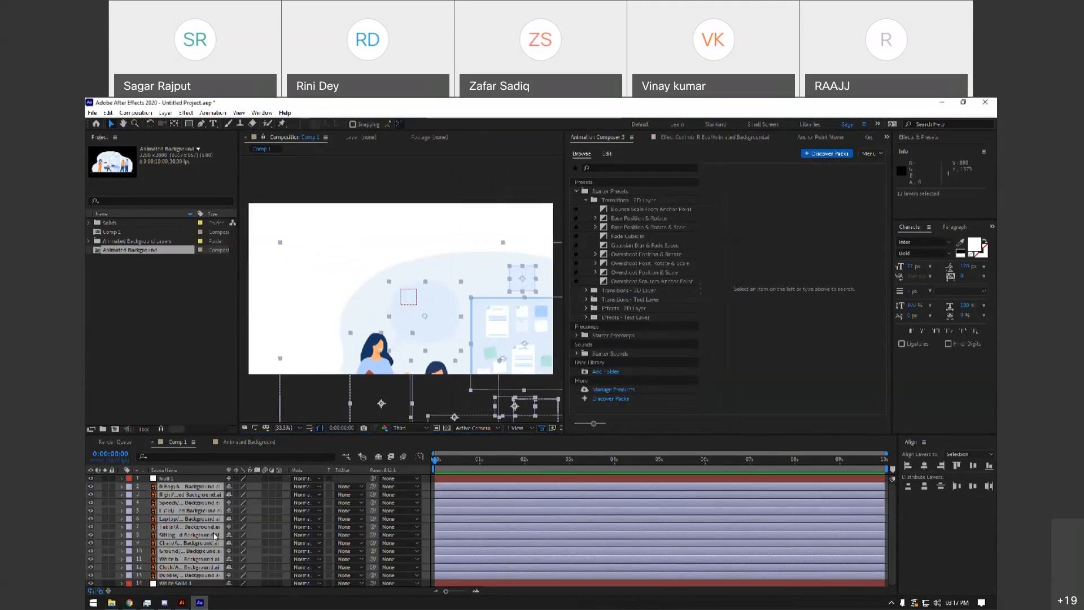
drag(372, 487, 193, 479)
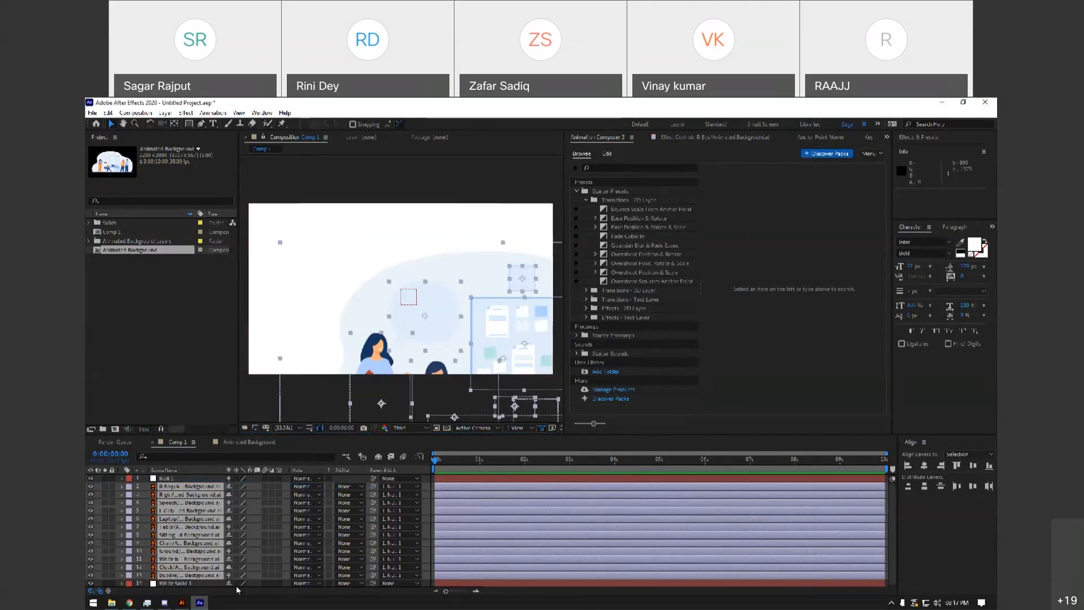
Scale down and reposition the null object so the whole illustration fits centred in Comp 1, and delete the null.
click(200, 479)
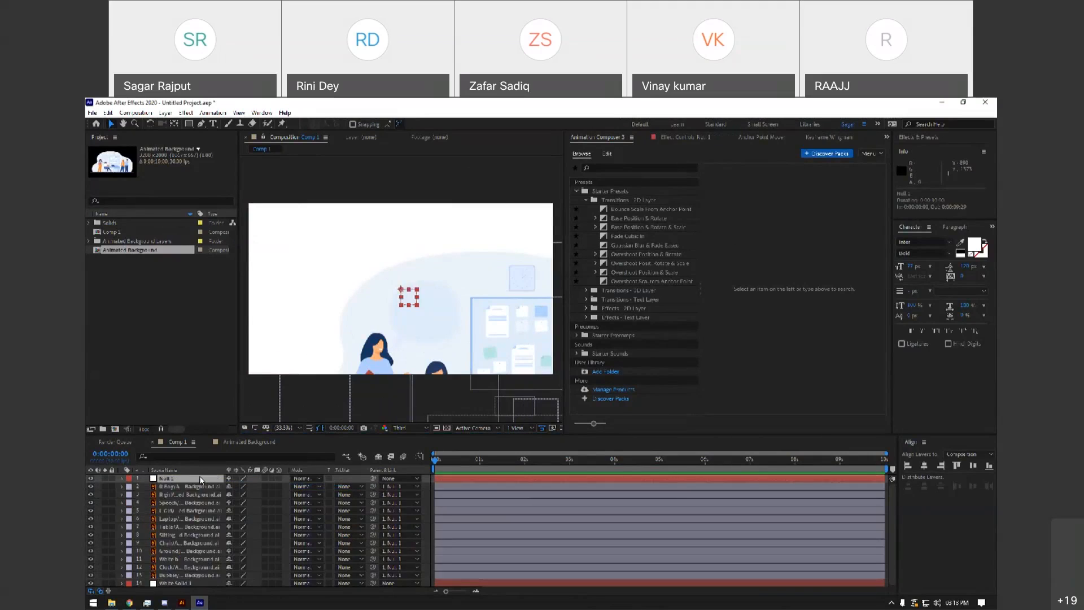
key(s)
mouse_move(253, 487)
mouse_down()
mouse_move(224, 481)
mouse_move(254, 487)
mouse_up()
drag(406, 294, 343, 245)
drag(248, 486, 244, 486)
drag(343, 249, 348, 248)
click(191, 479)
key(Delete)
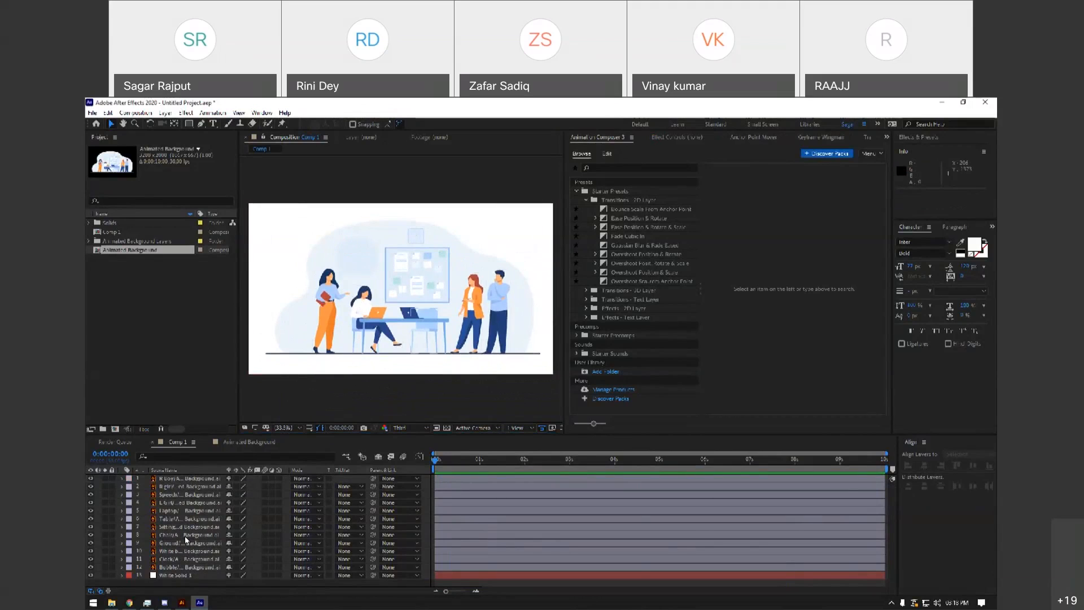
Switch the Comp 1 timeline from showing source names to showing layer names.
click(187, 478)
click(190, 470)
click(228, 588)
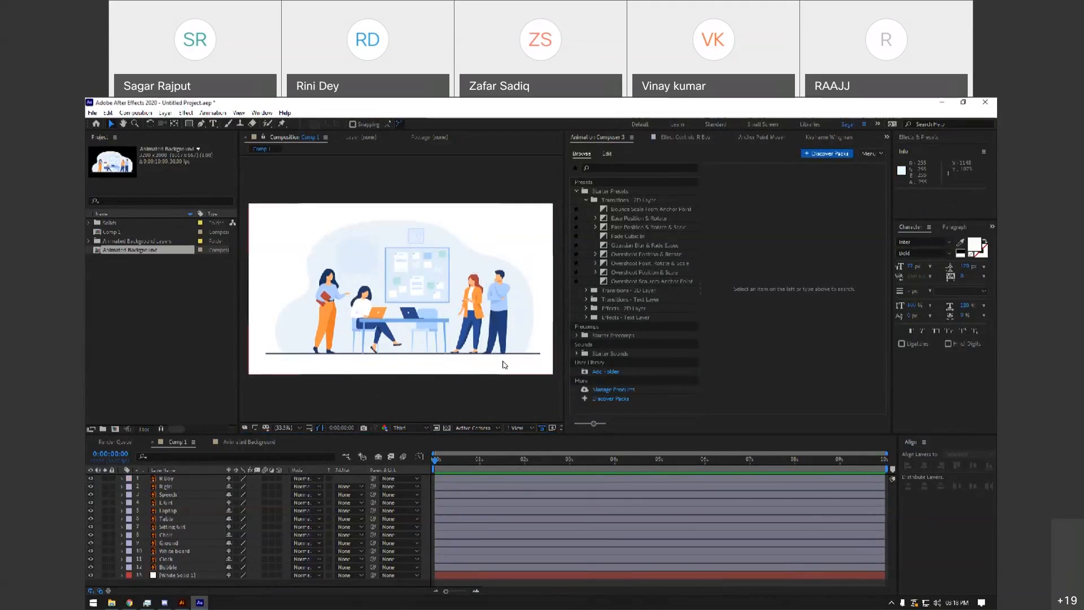
Select the R Boy layer and preview the 2D layer transitions from Bounce Scale From Anchor Point through Fade Cubic In.
click(500, 300)
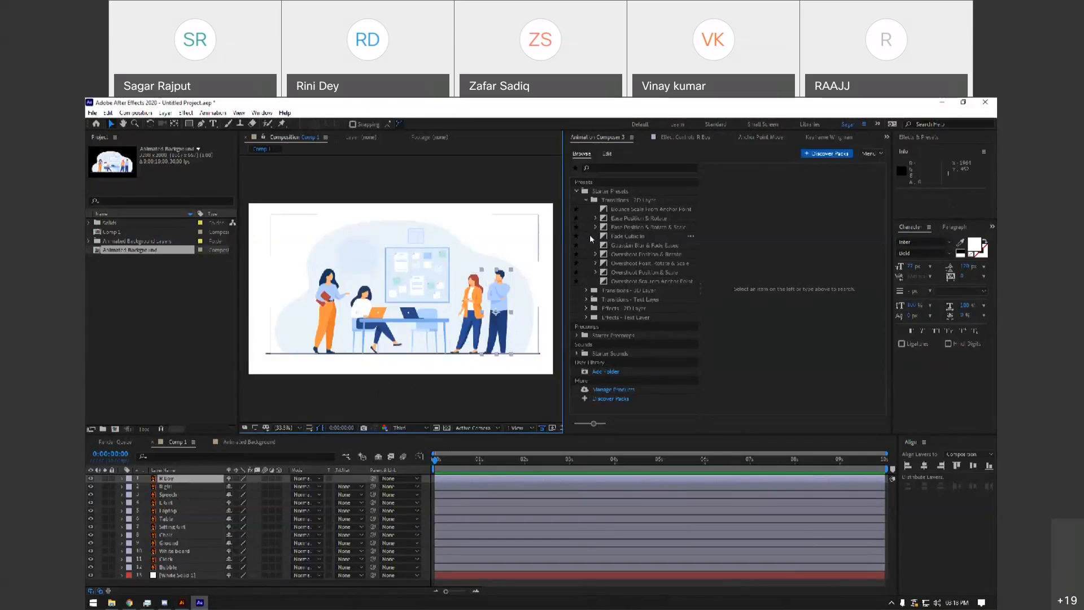
click(617, 208)
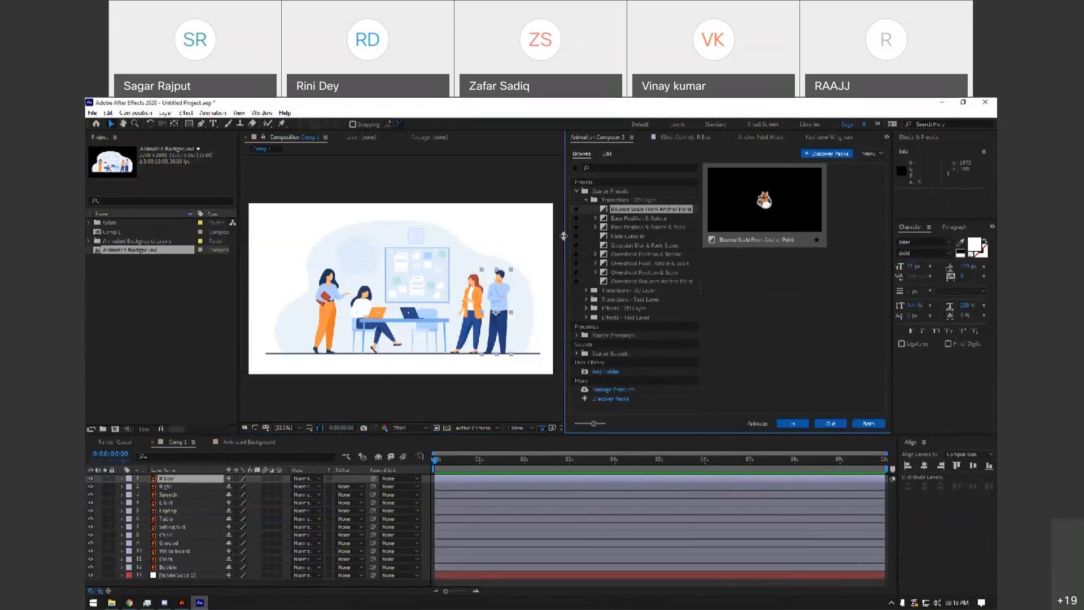
drag(565, 235, 558, 235)
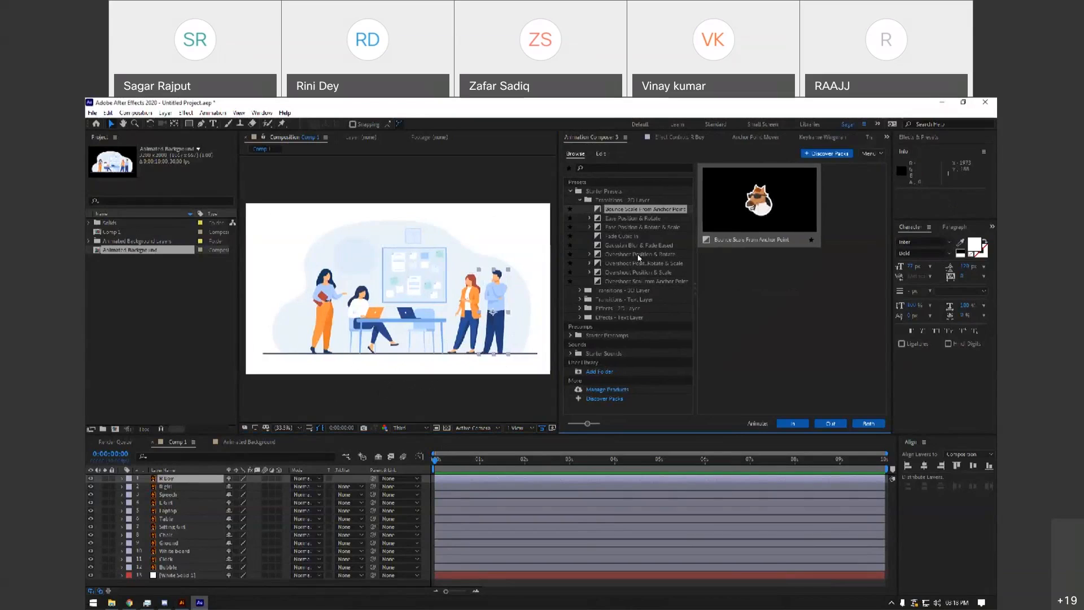
click(622, 219)
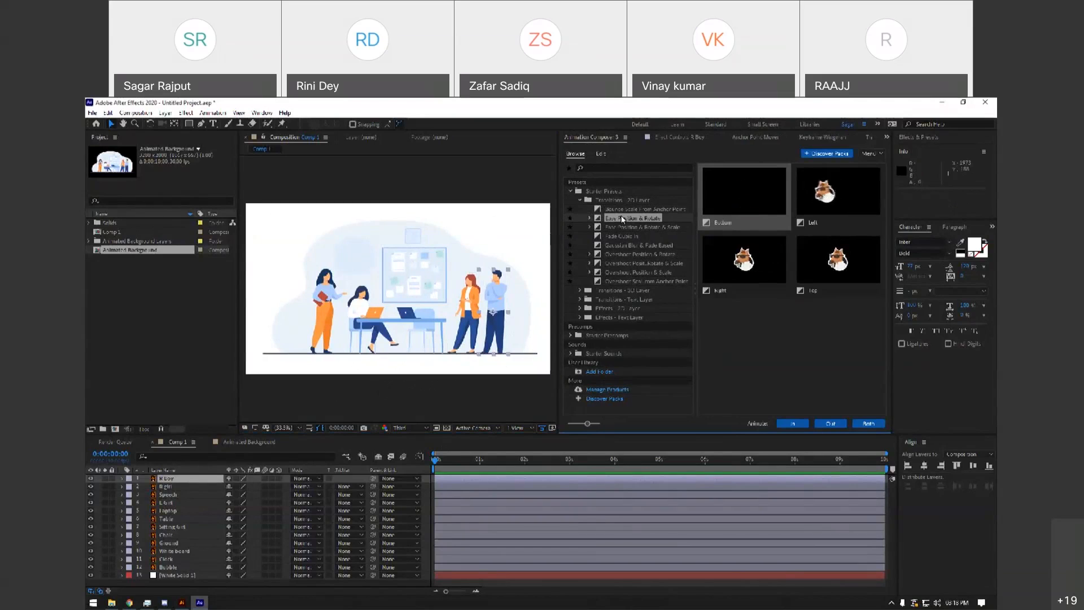
click(621, 228)
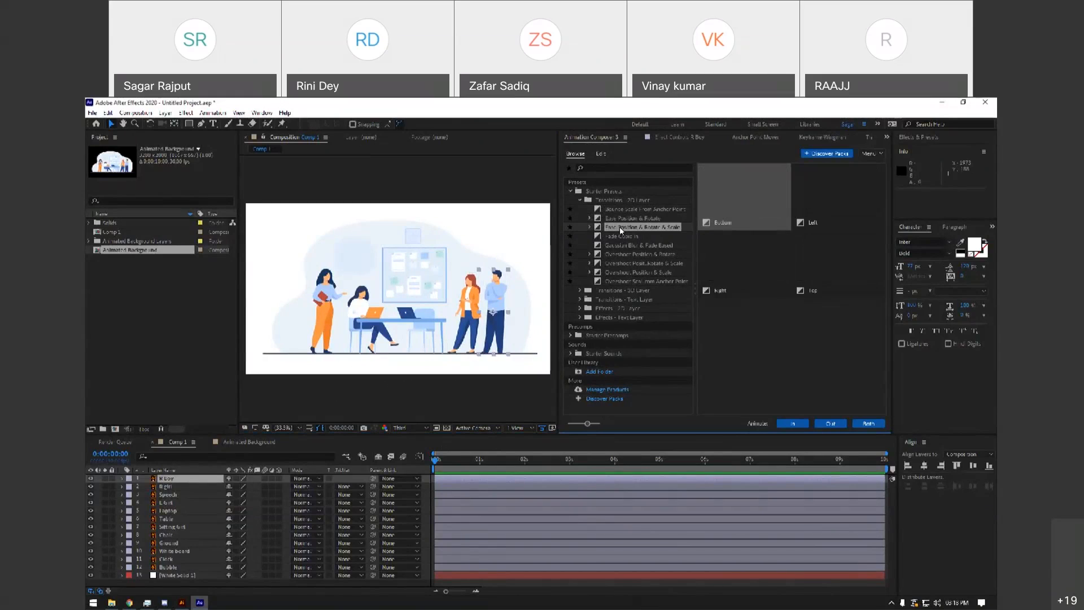
click(622, 237)
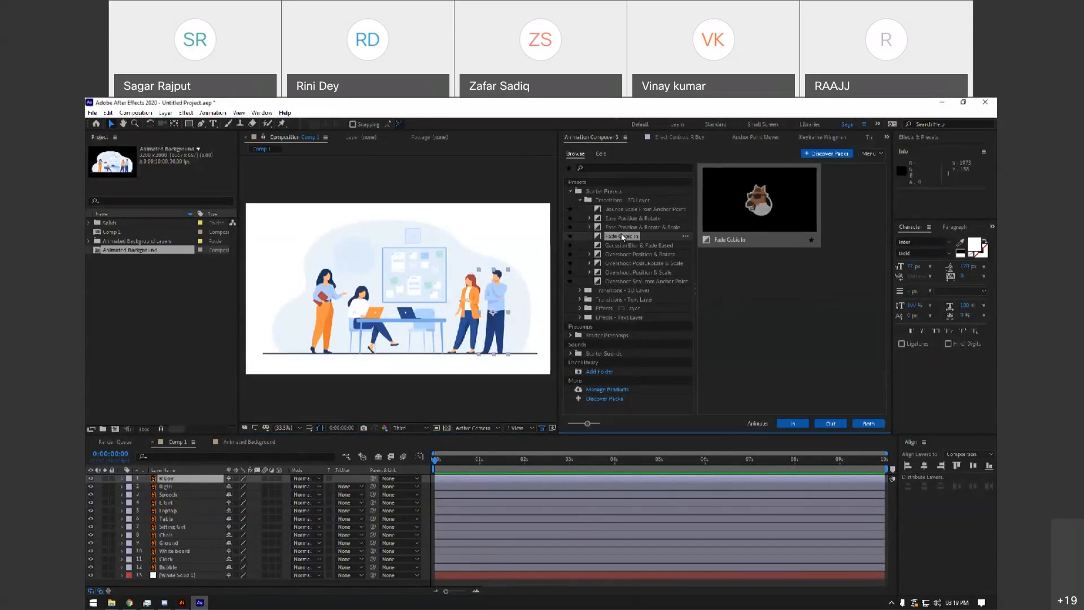
click(620, 226)
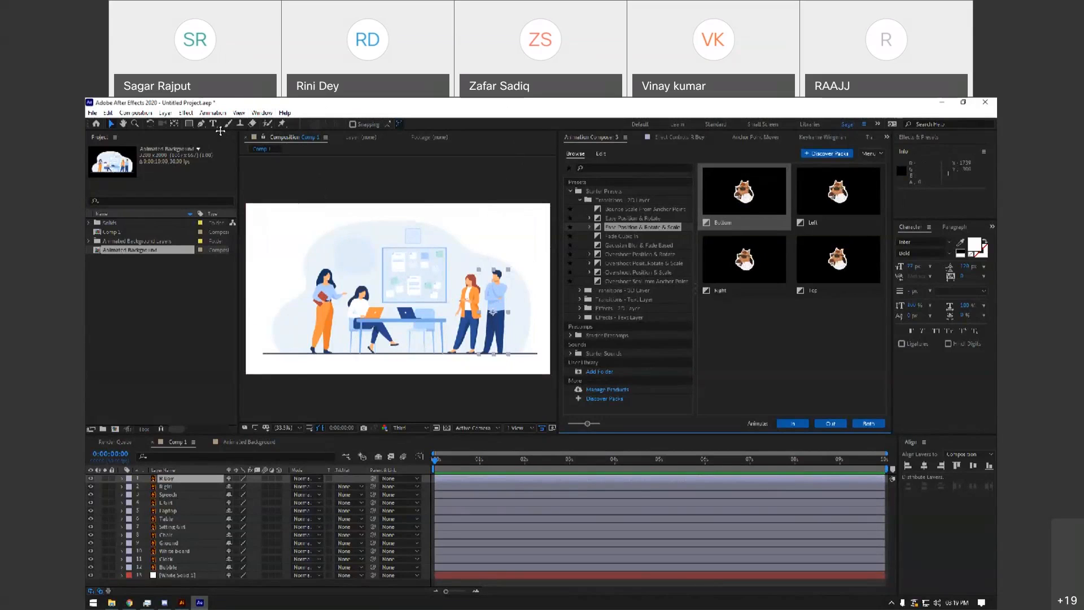
Show the Anchor Point Mover for the R Boy layer and fit the composition in the viewer.
click(262, 113)
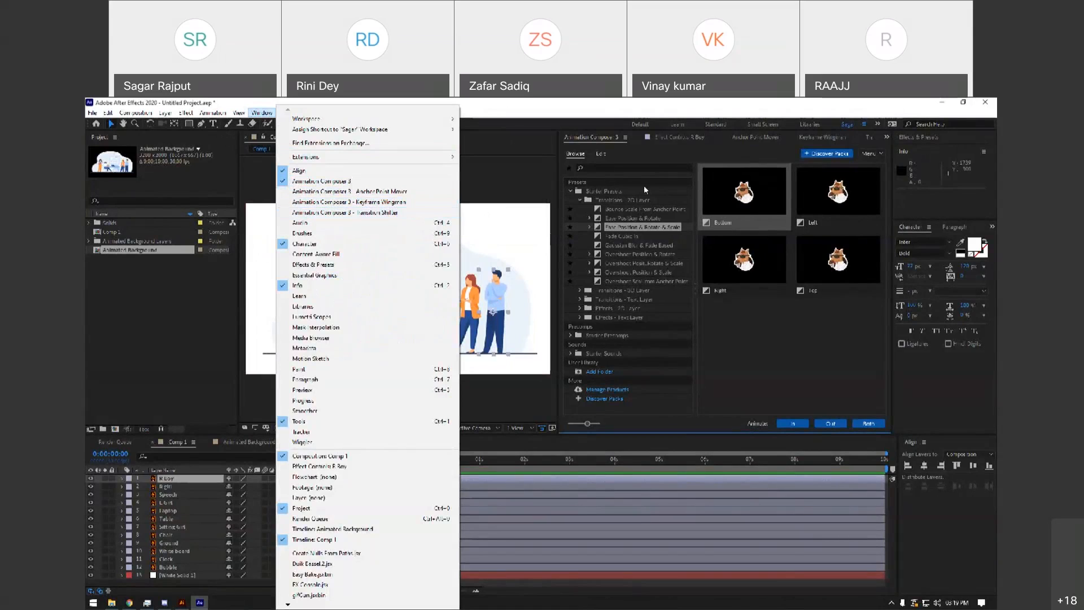
click(747, 137)
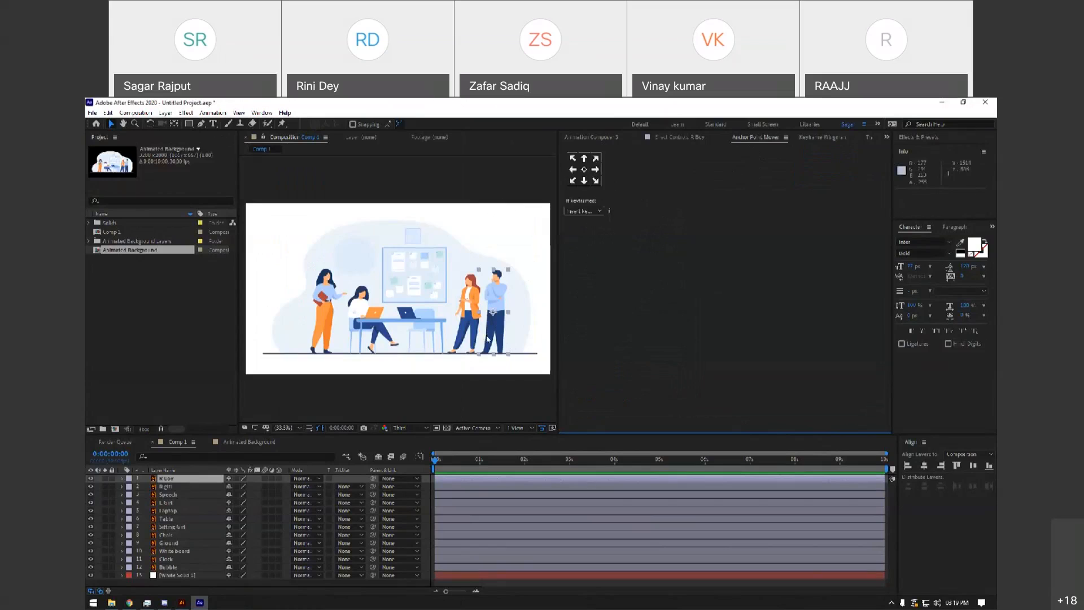
scroll(488, 339, up, 3)
click(290, 428)
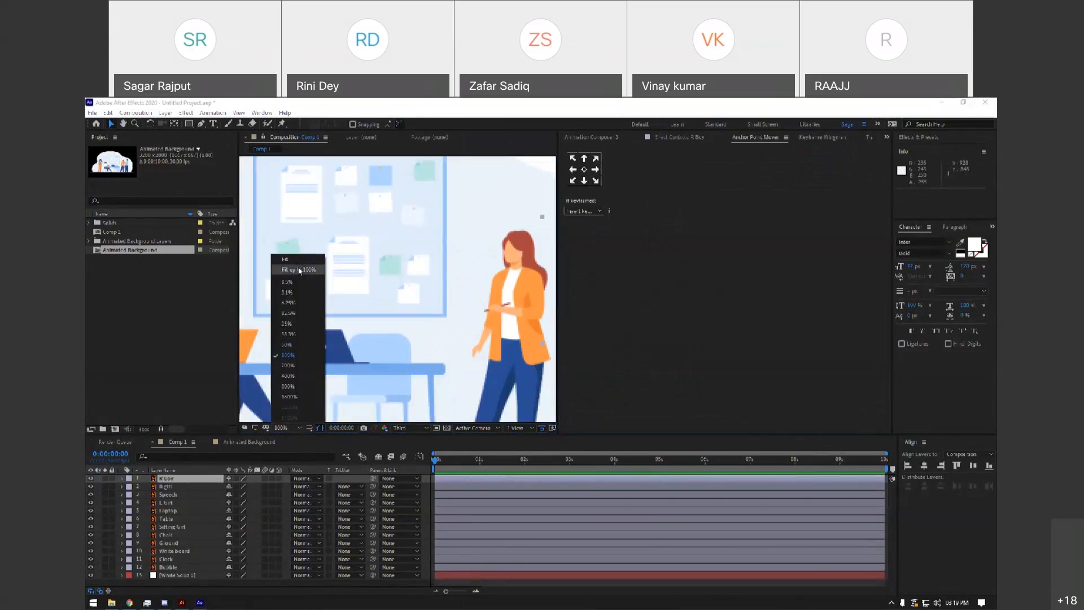
click(294, 263)
Try the Overshoot Scale From Anchor Point preset as an In animation on the R Boy layer, and undo it.
click(592, 137)
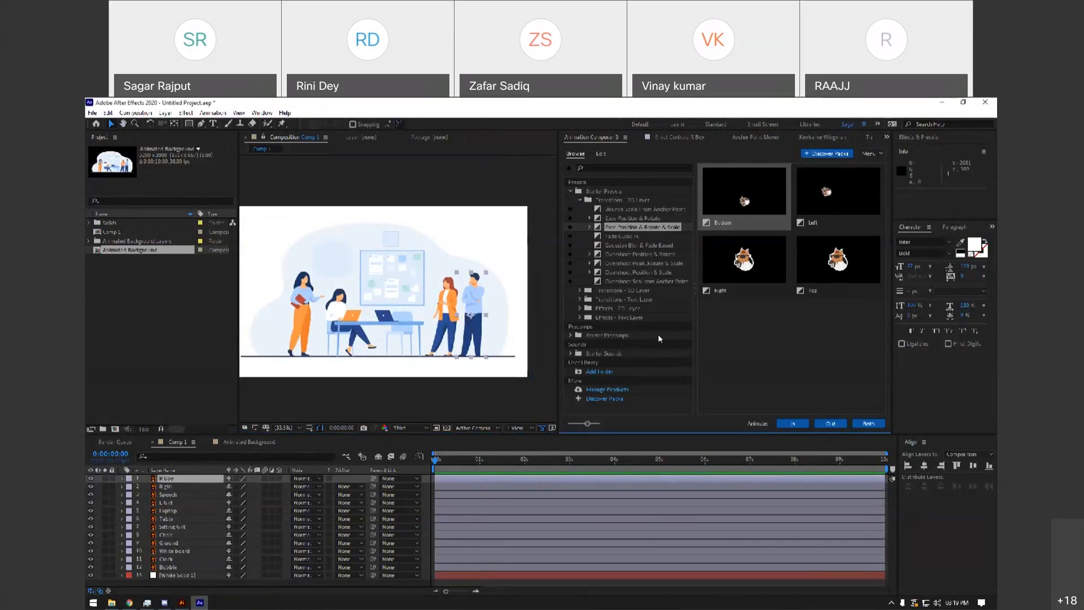
click(633, 281)
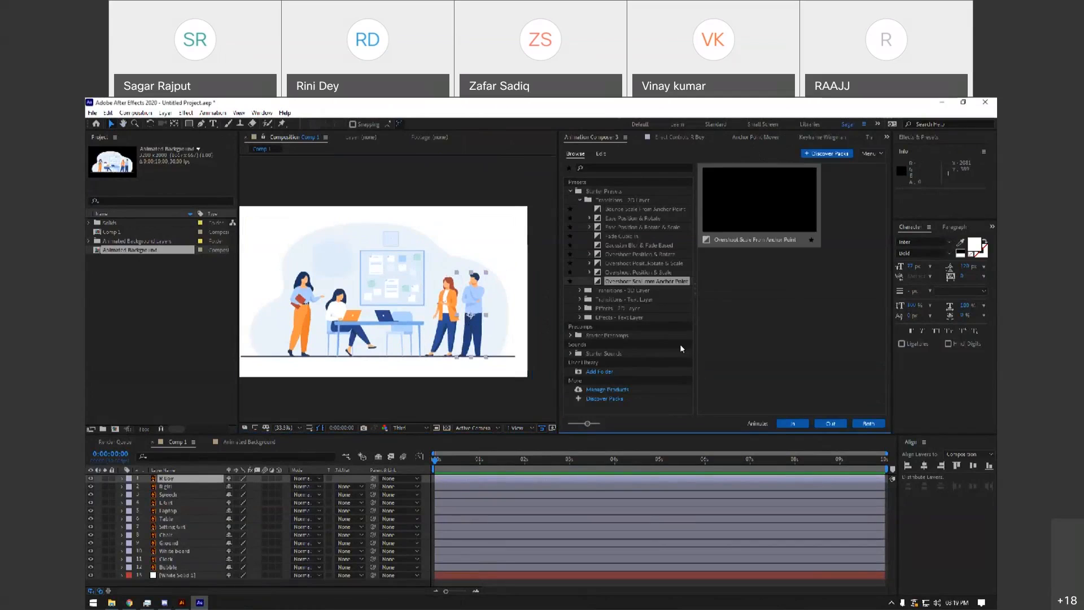
click(792, 424)
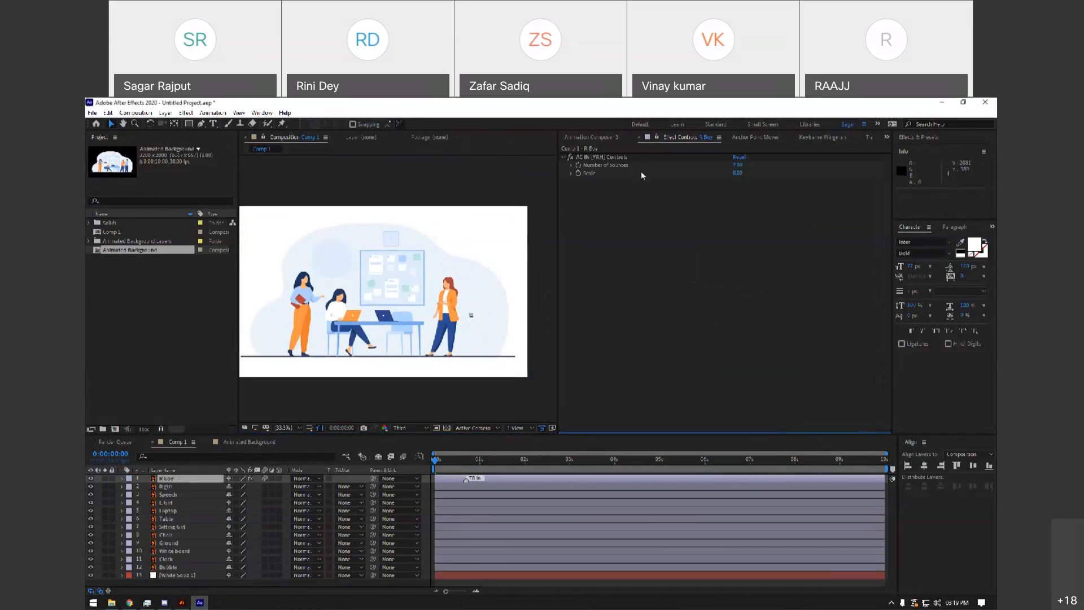
key(ctrl+z)
Trim the R Boy layer's end to 0:00:06:20, preview Overshoot Scale From Anchor Point as an Out animation, and undo the preset.
click(612, 135)
click(735, 460)
key(alt+bracketright)
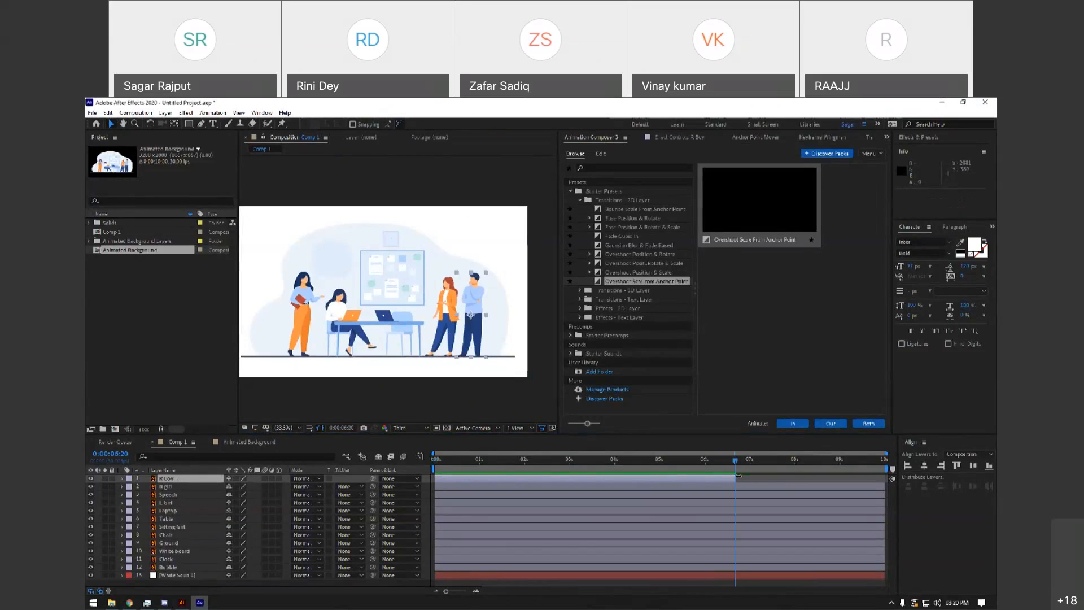
click(816, 424)
drag(732, 460, 673, 459)
key(space)
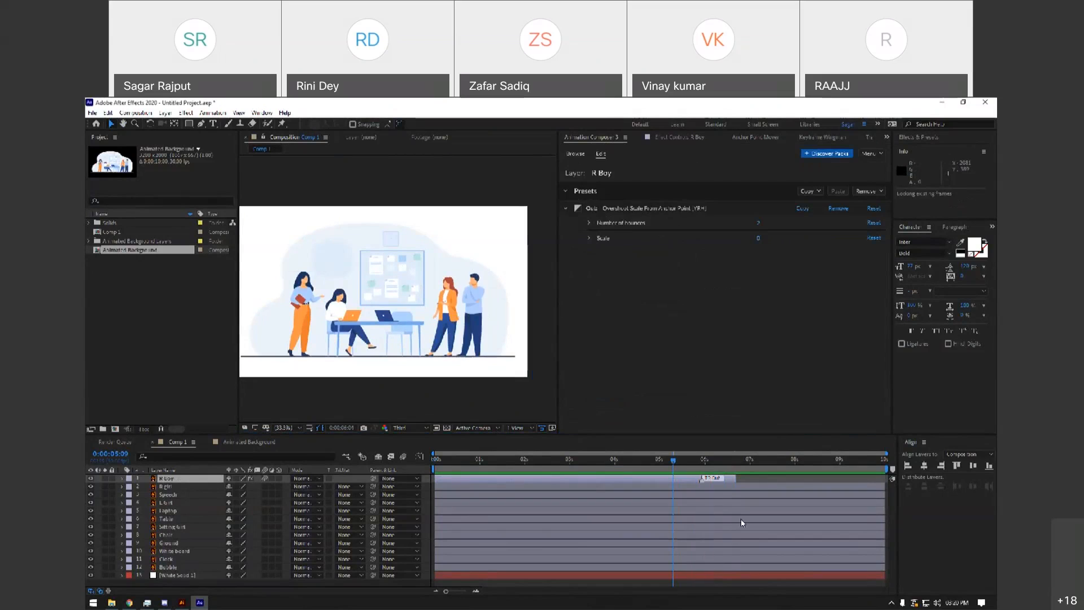
key(ctrl+z)
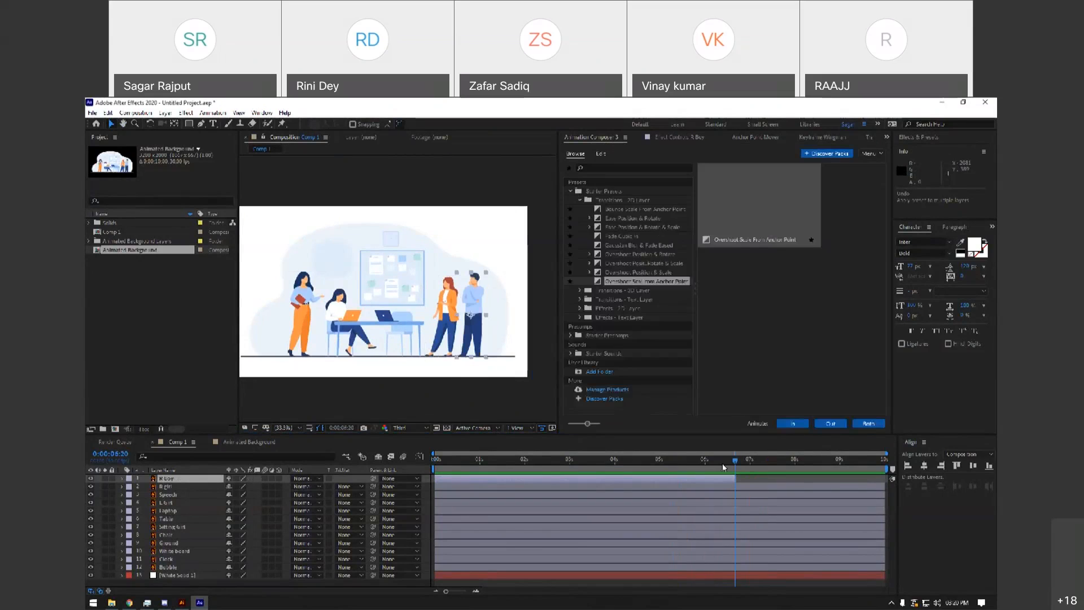
Try the Overshoot Scale preset as an In animation on the trimmed R Boy layer, preview it, and undo both preset and trim.
click(793, 424)
drag(737, 478, 890, 478)
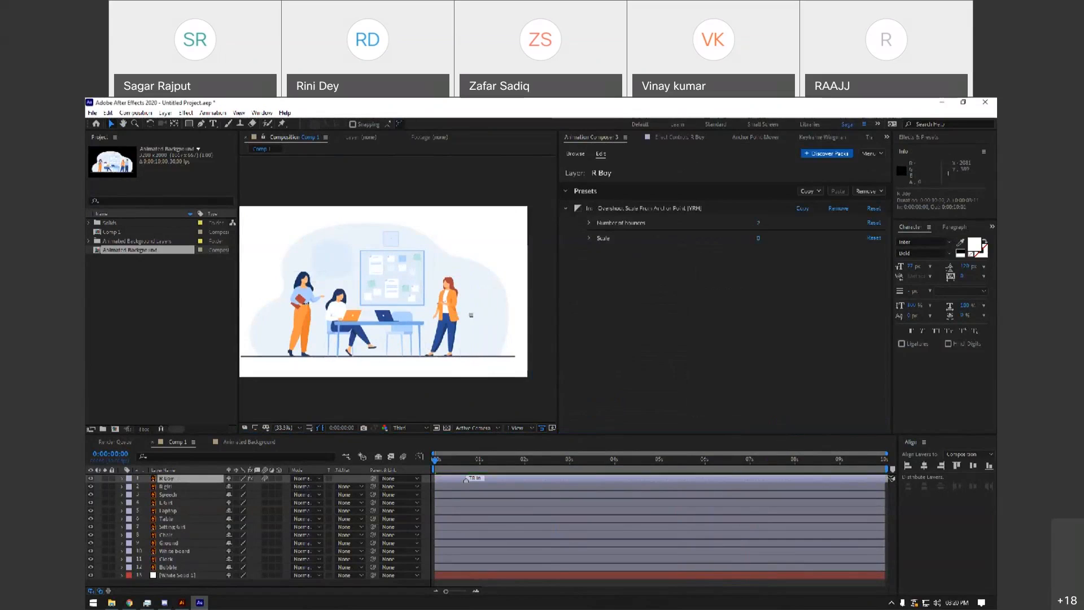
key(space)
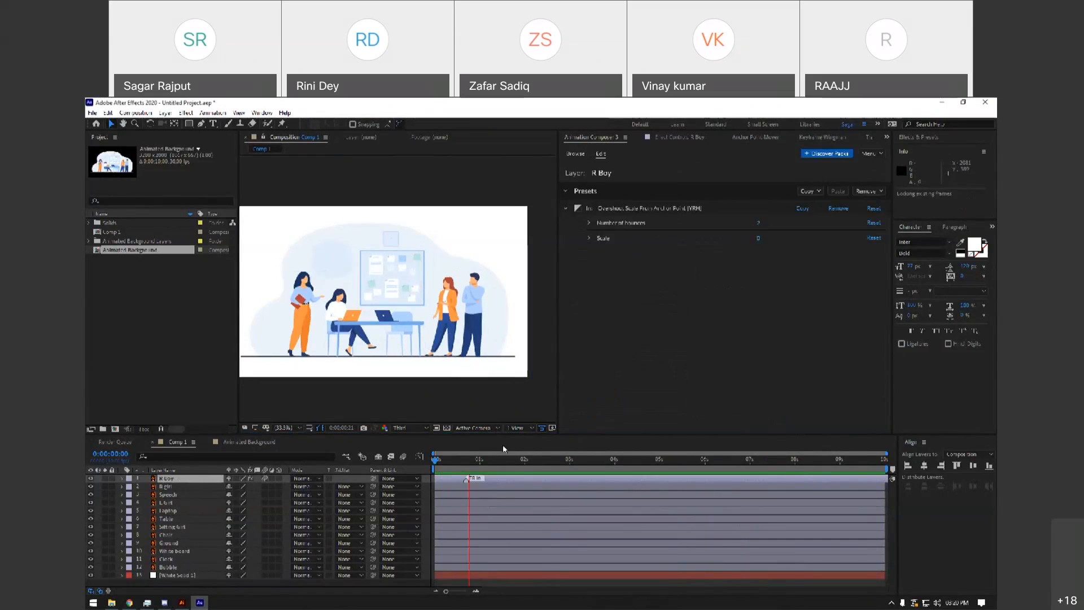
drag(463, 461, 417, 462)
key(space)
key(space)
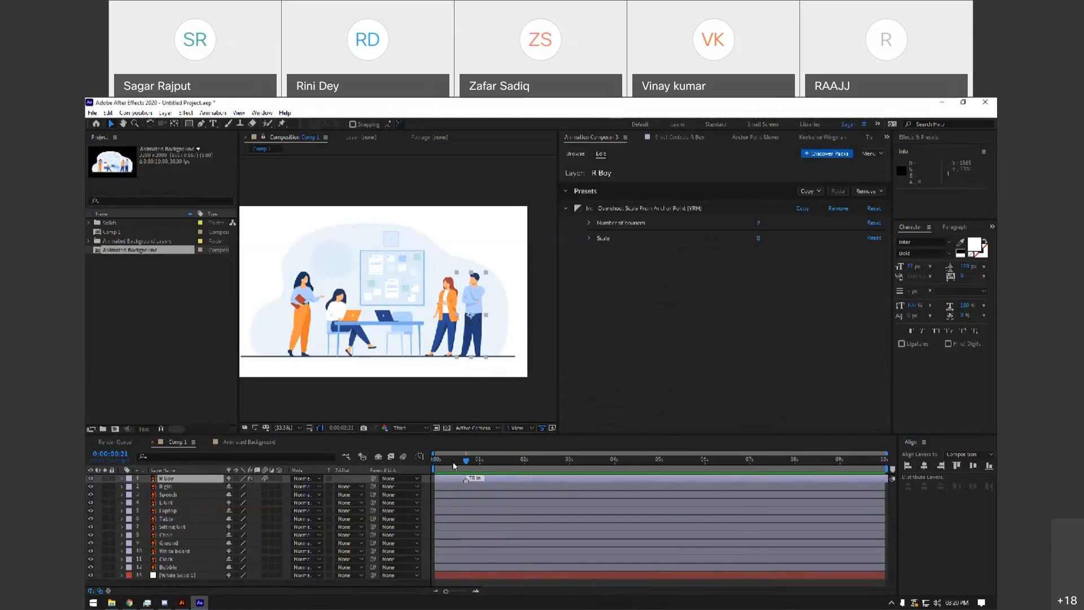
key(space)
key(ctrl+z)
key(ctrl+z)
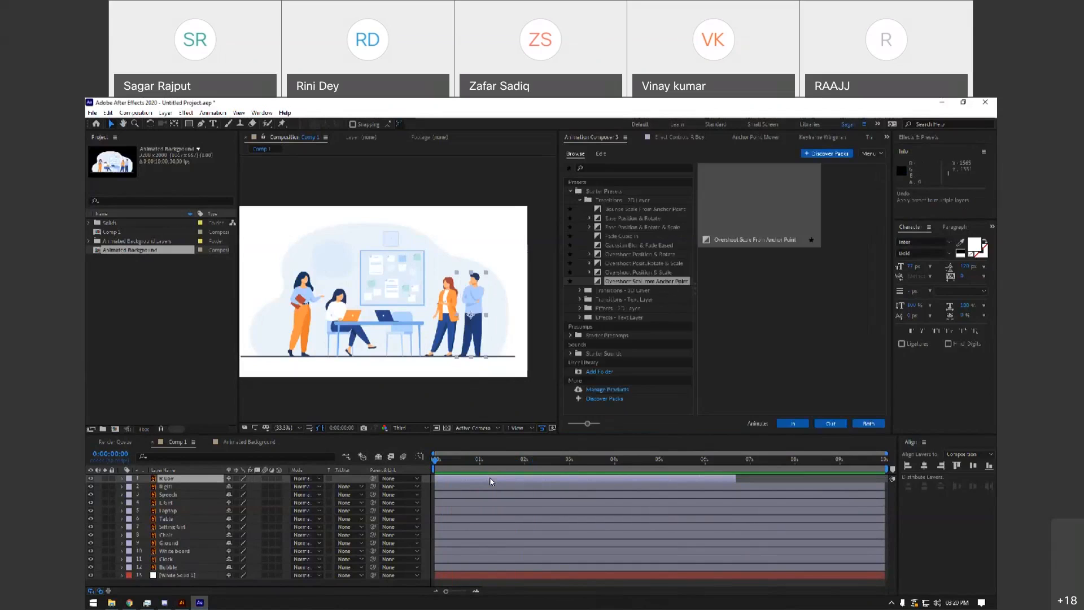
key(ctrl+z)
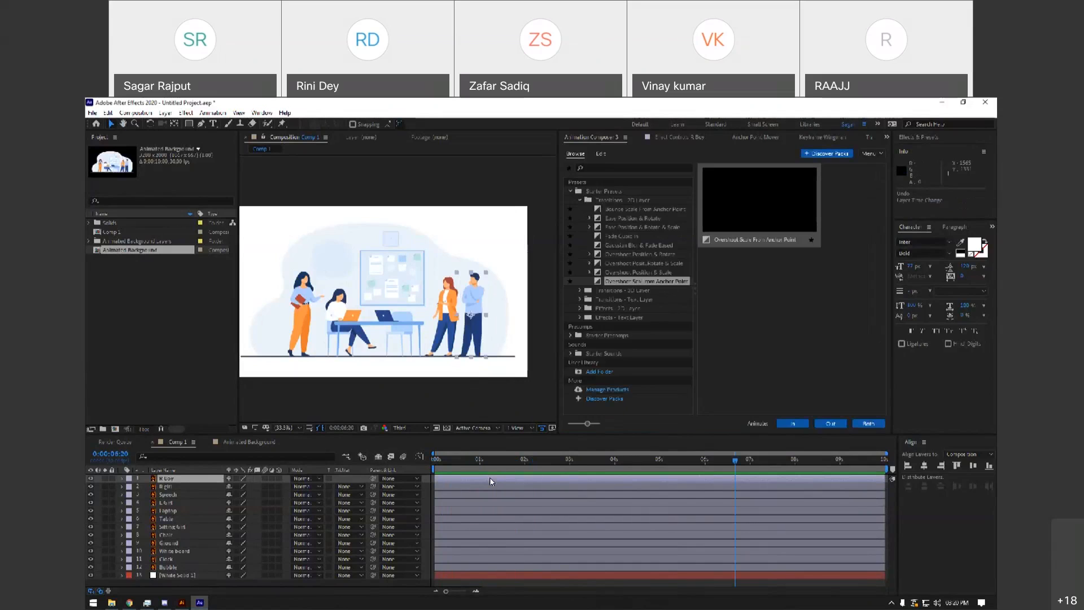
Move the anchor points of the R Boy, R Girl and L Girl layers to their bottom centre with Anchor Point Mover.
click(743, 138)
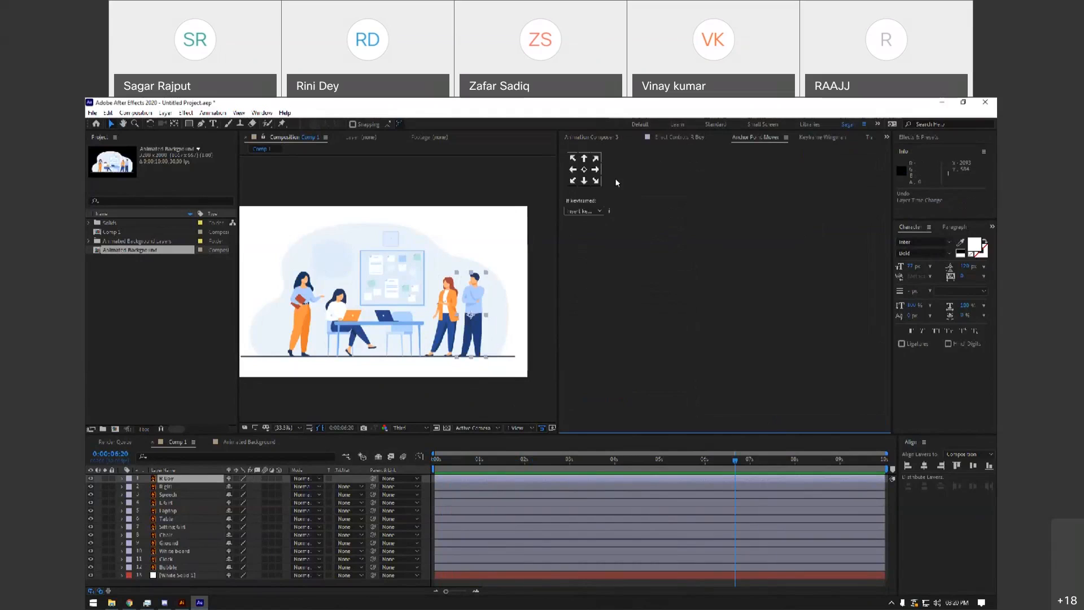
click(450, 333)
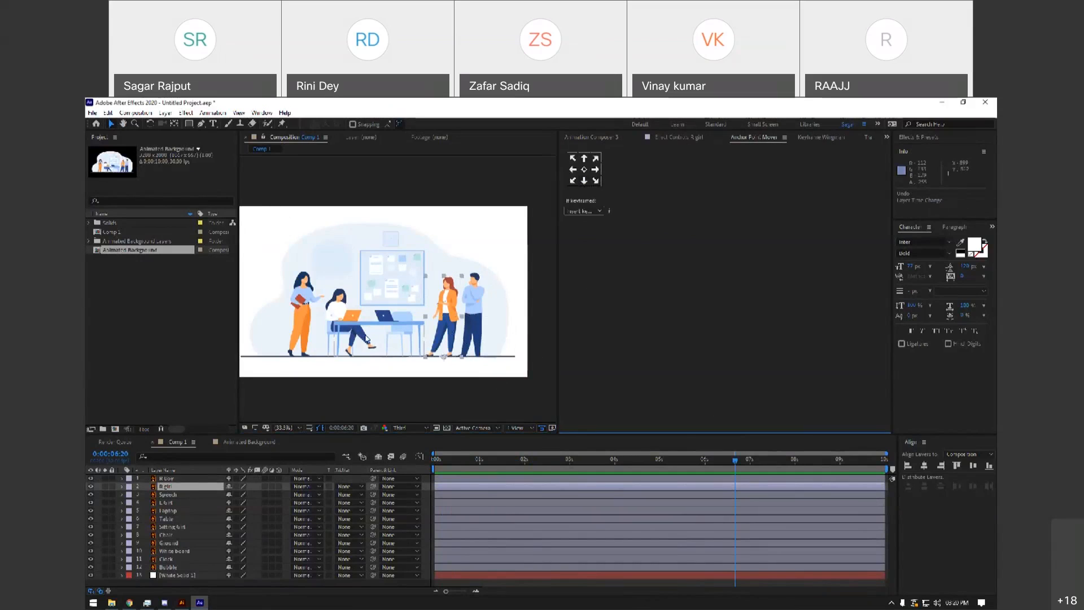
click(287, 332)
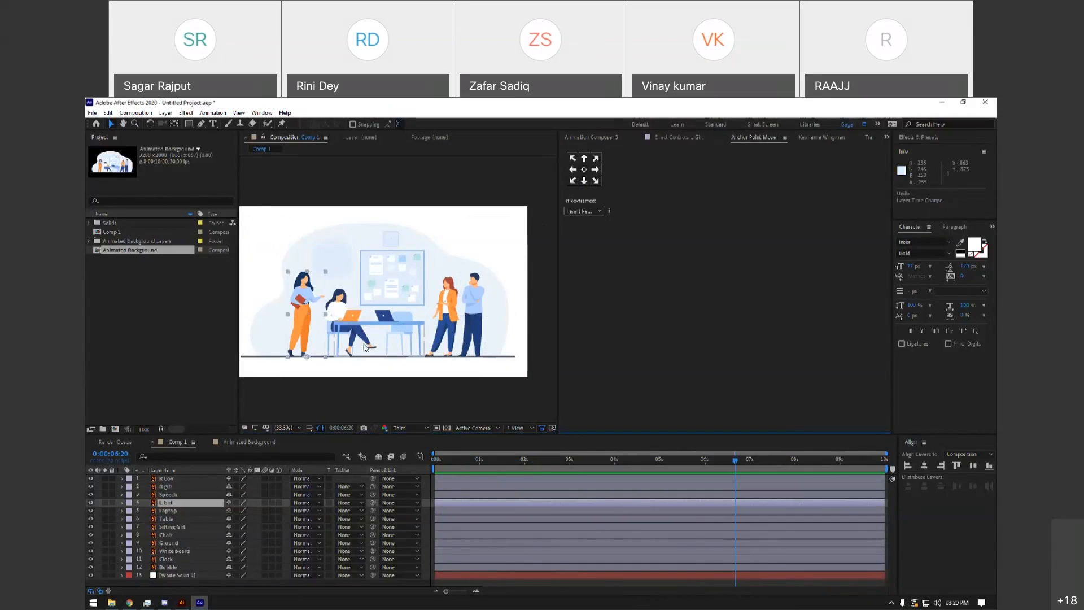
Set the Sitting Girl layer's anchor point to its bottom centre and fit the composition in the viewer.
scroll(345, 319, up, 2)
drag(280, 338, 462, 285)
click(415, 276)
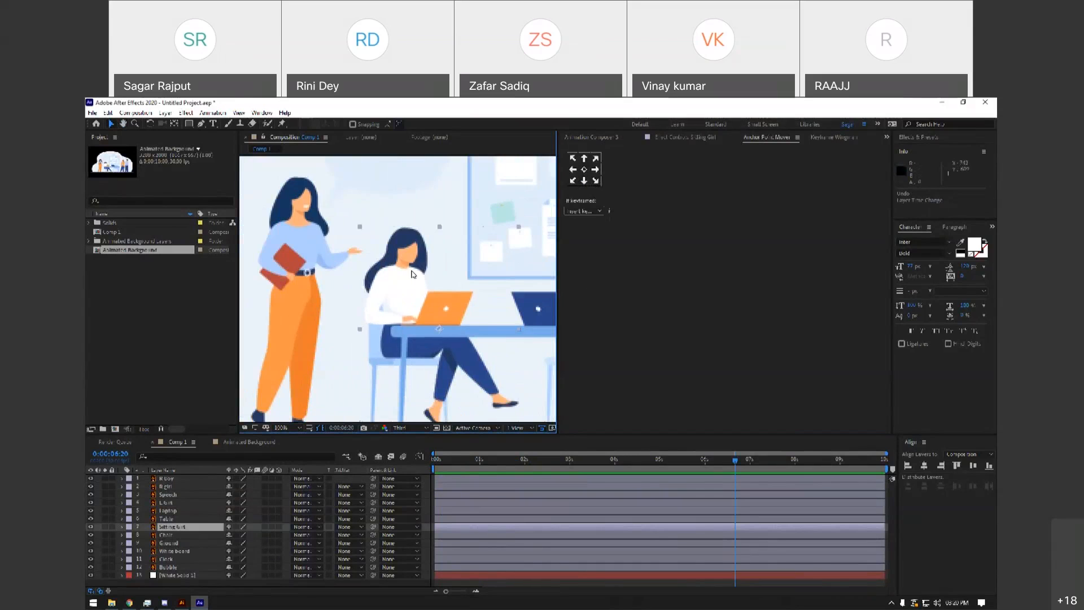
drag(417, 272, 337, 252)
drag(501, 322, 421, 327)
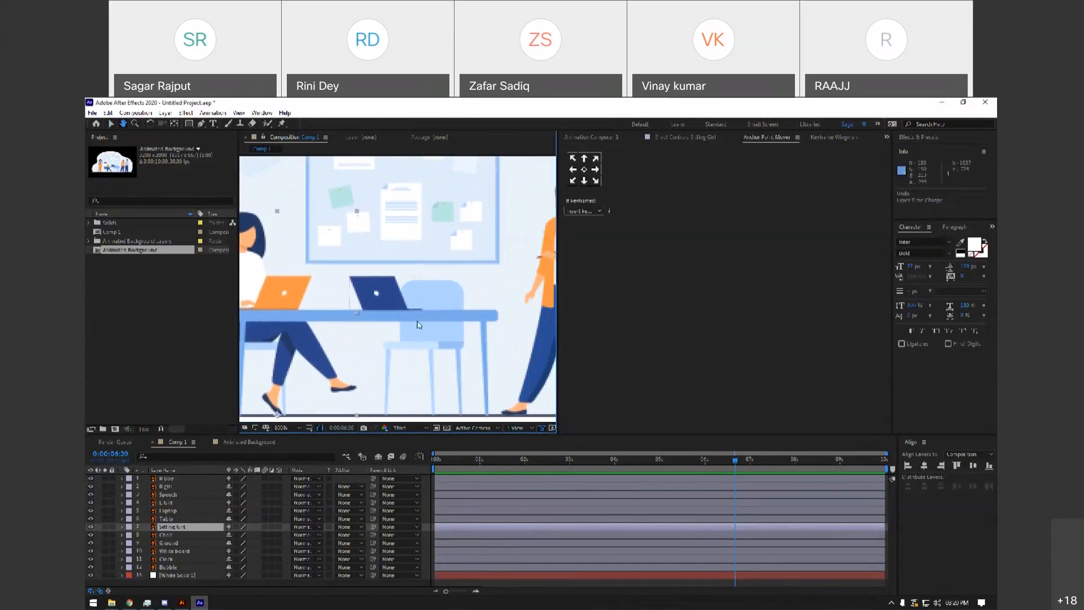
click(293, 429)
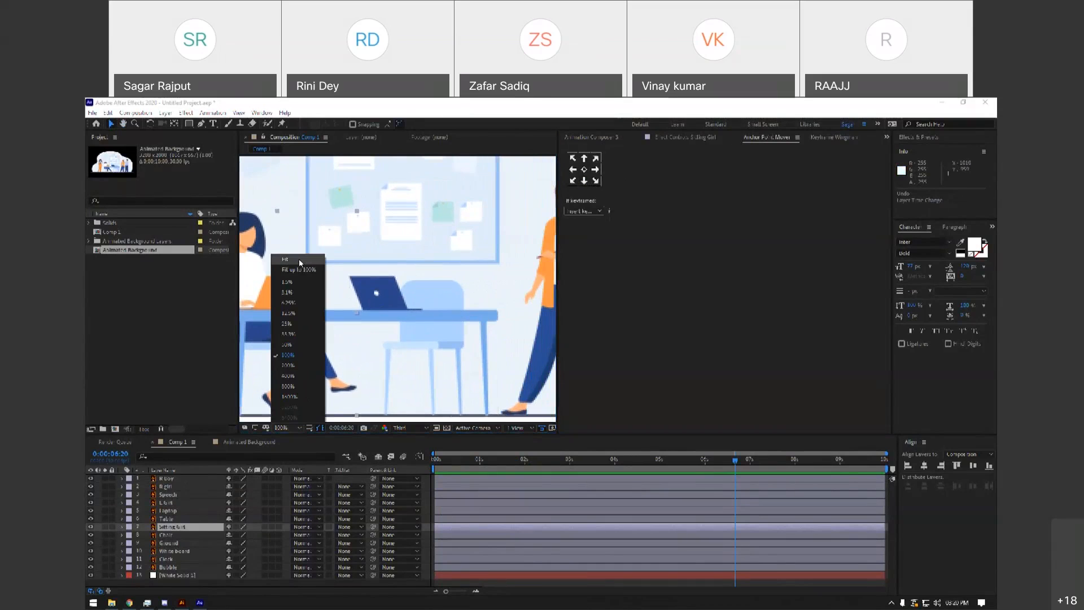
click(293, 319)
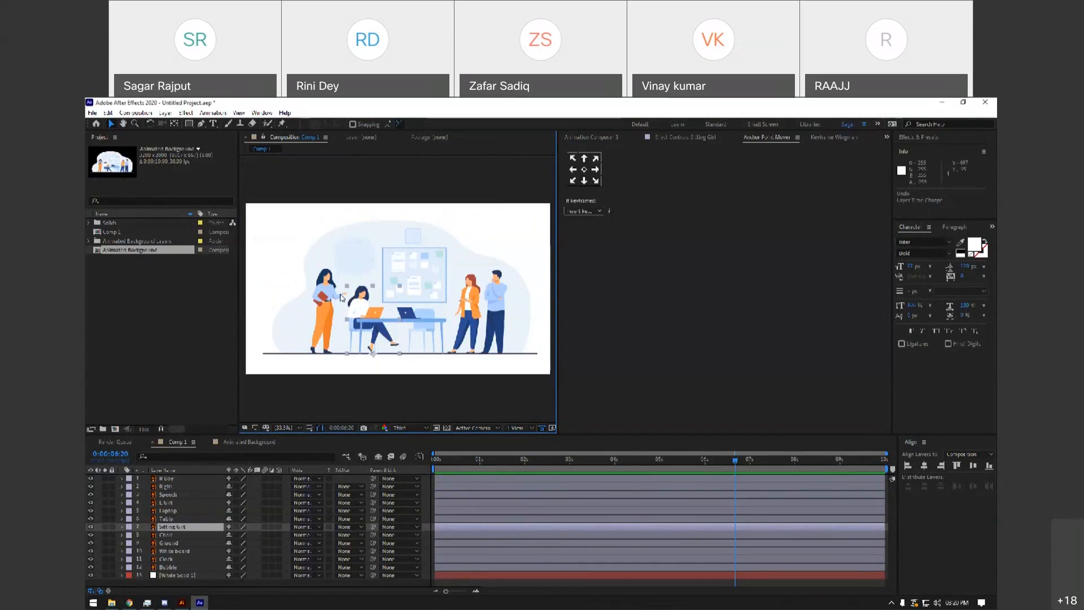
Set the anchor points of the Table and Chair layers to bottom centre and return the playhead to the start.
click(442, 326)
click(584, 181)
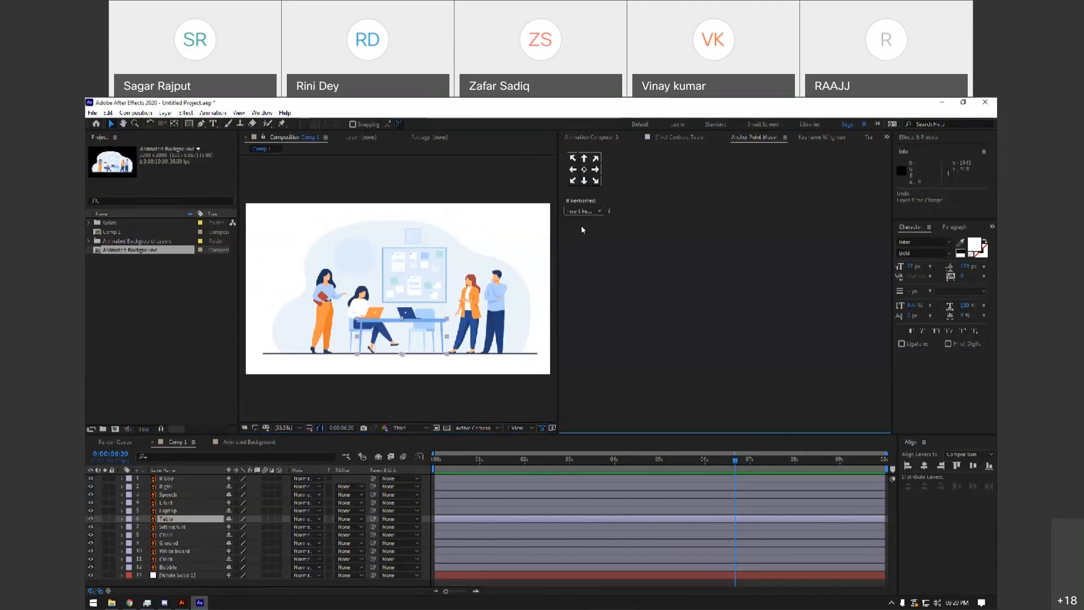
click(167, 534)
click(584, 181)
click(460, 460)
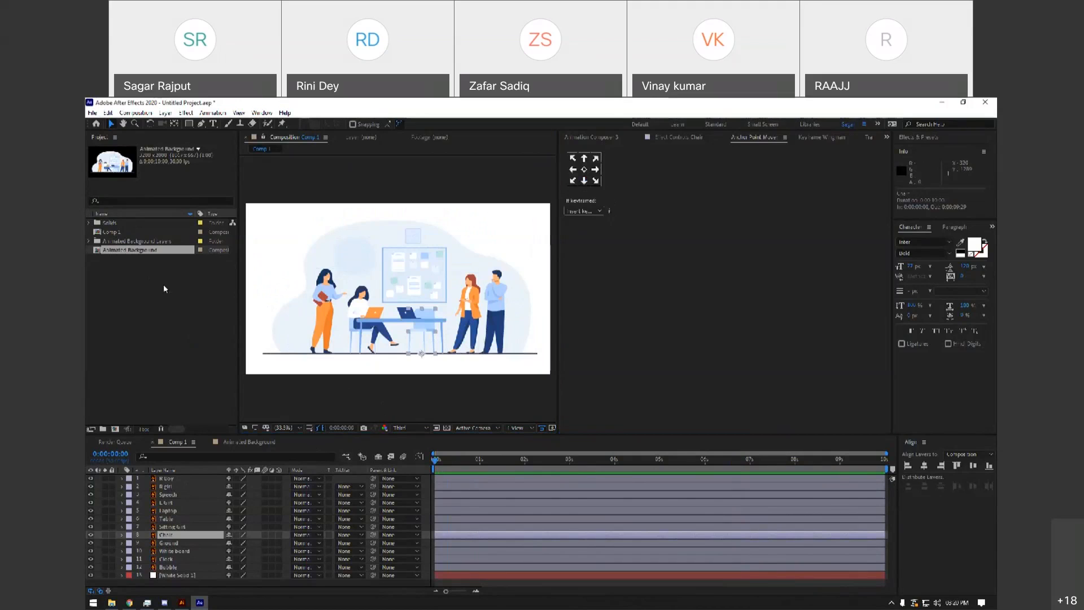
Save the project as AC in the InVideo > Webinar > AC folder on the E: drive.
key(ctrl+s)
drag(585, 277, 475, 252)
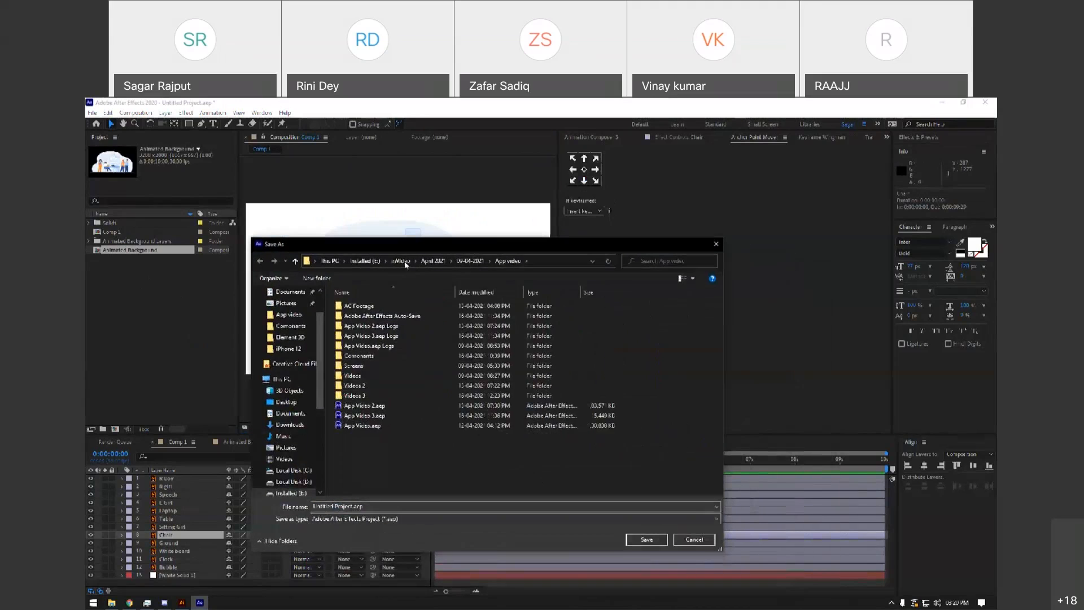
click(365, 261)
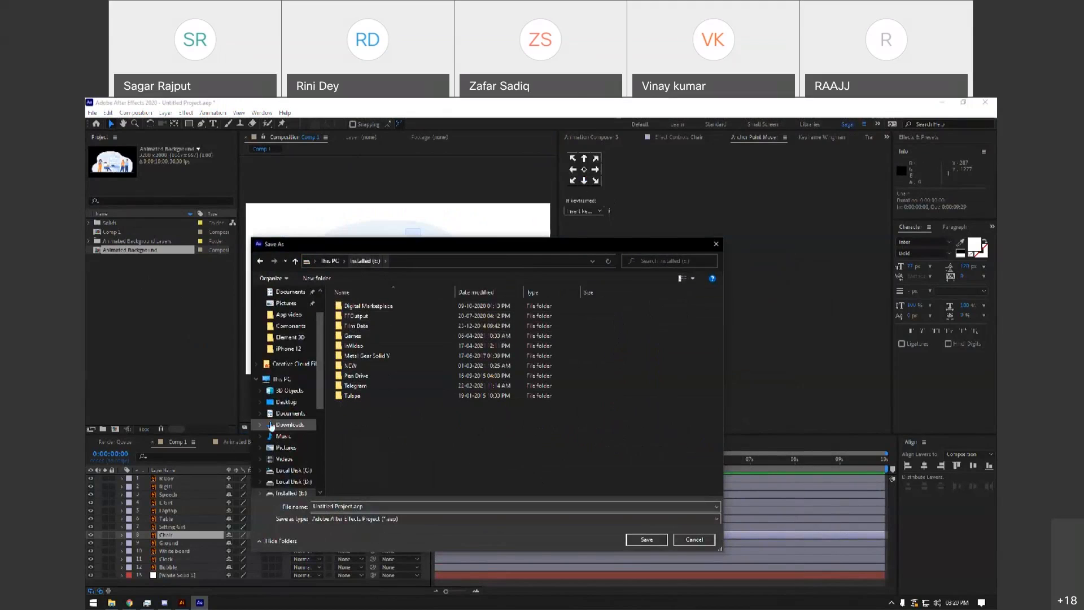
double_click(362, 345)
click(372, 406)
double_click(361, 405)
double_click(350, 308)
click(427, 507)
text(AC)
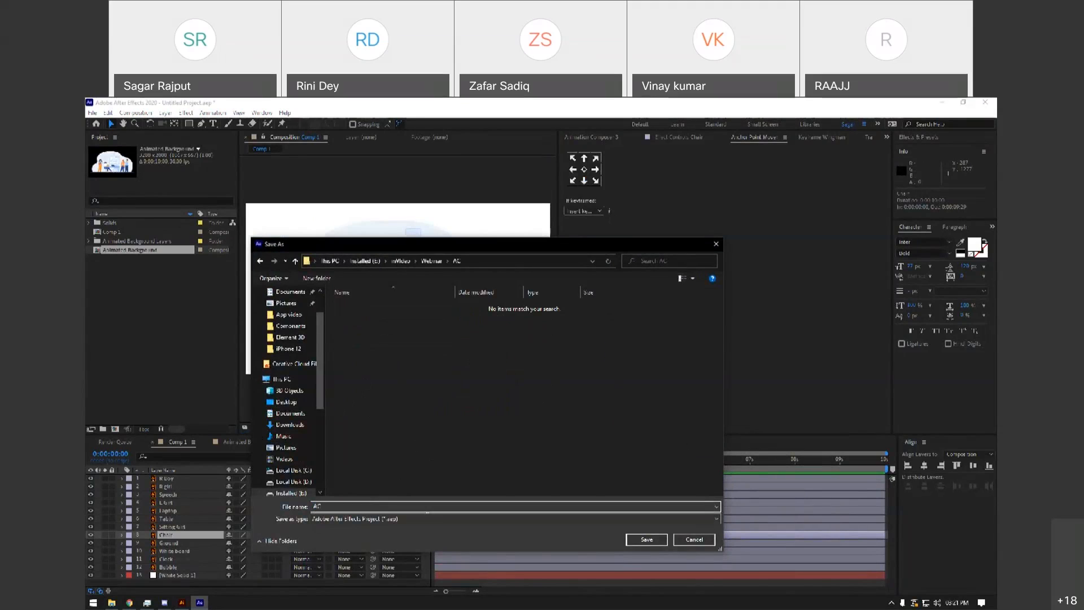
key(Return)
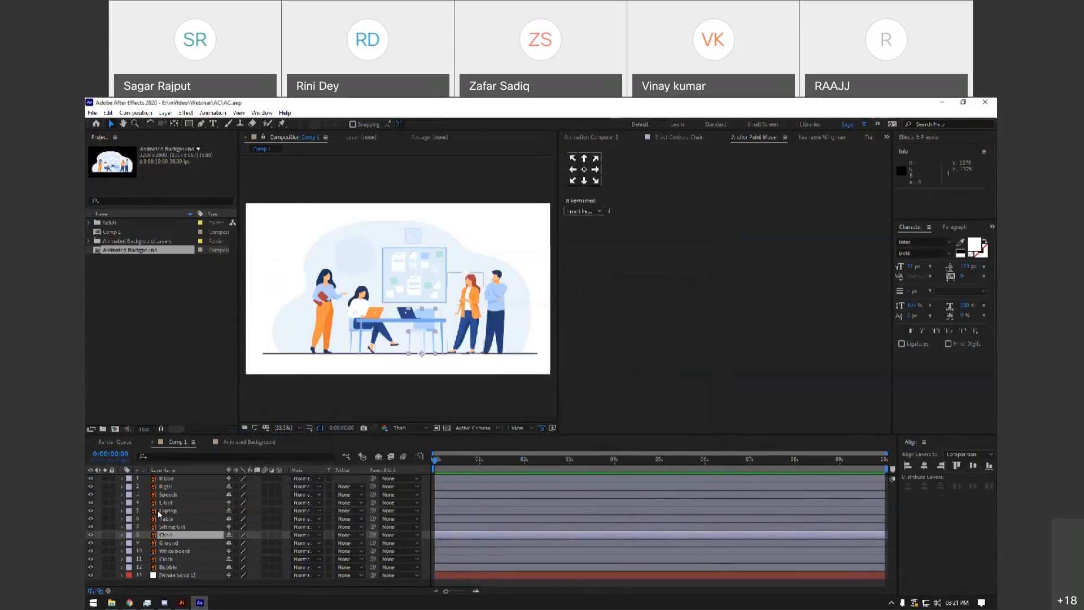
Apply Overshoot Scale From Anchor Point as an In animation to the R Boy, R Girl, L Girl, Table and Sitting Girl layers.
click(169, 478)
scroll(399, 286, up, 5)
click(291, 427)
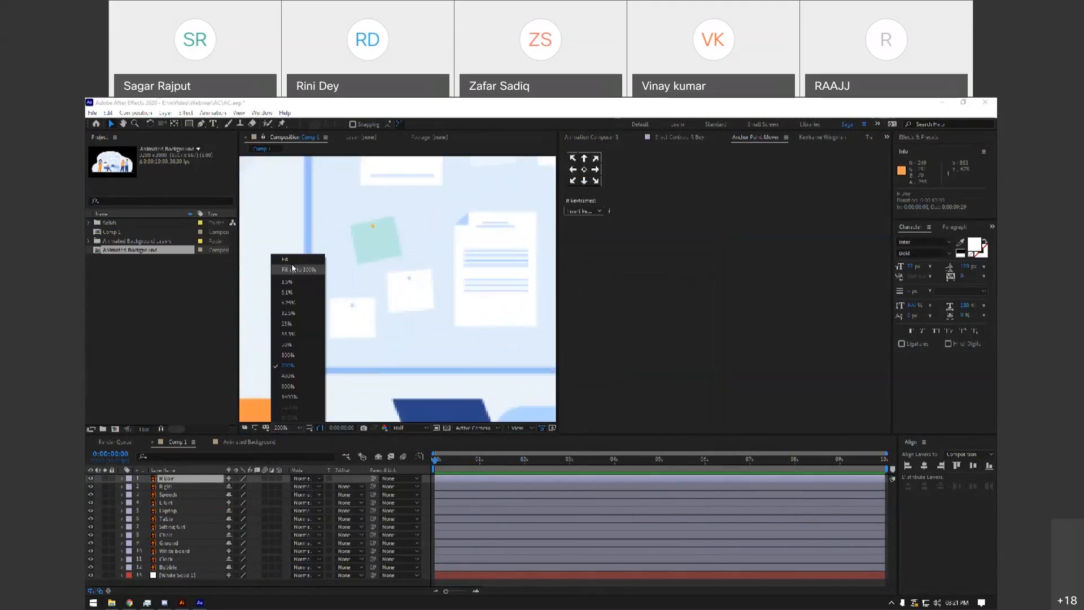
click(285, 249)
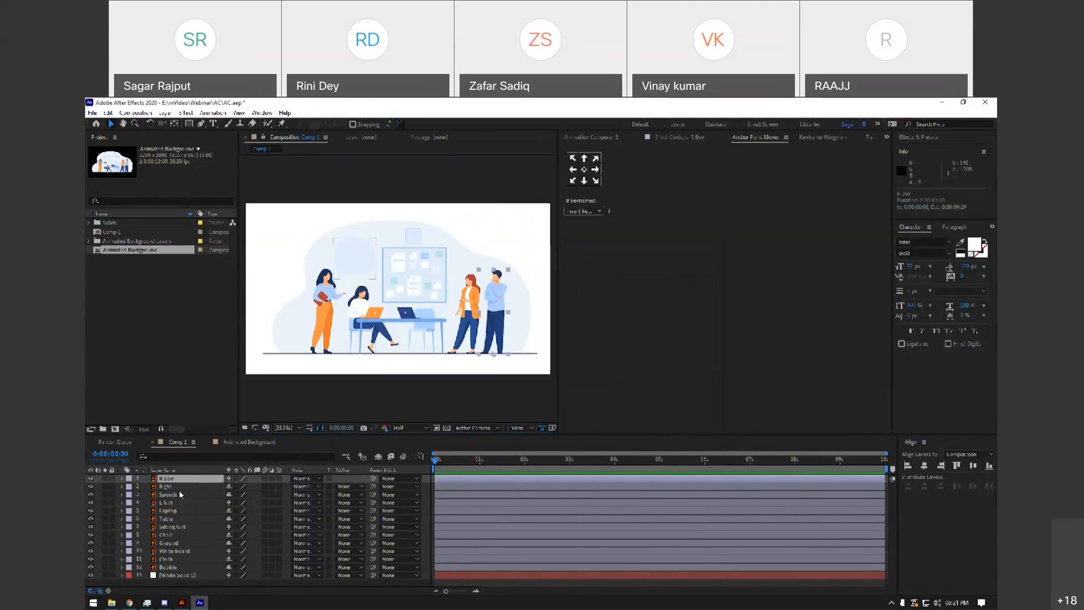
shift+click(176, 487)
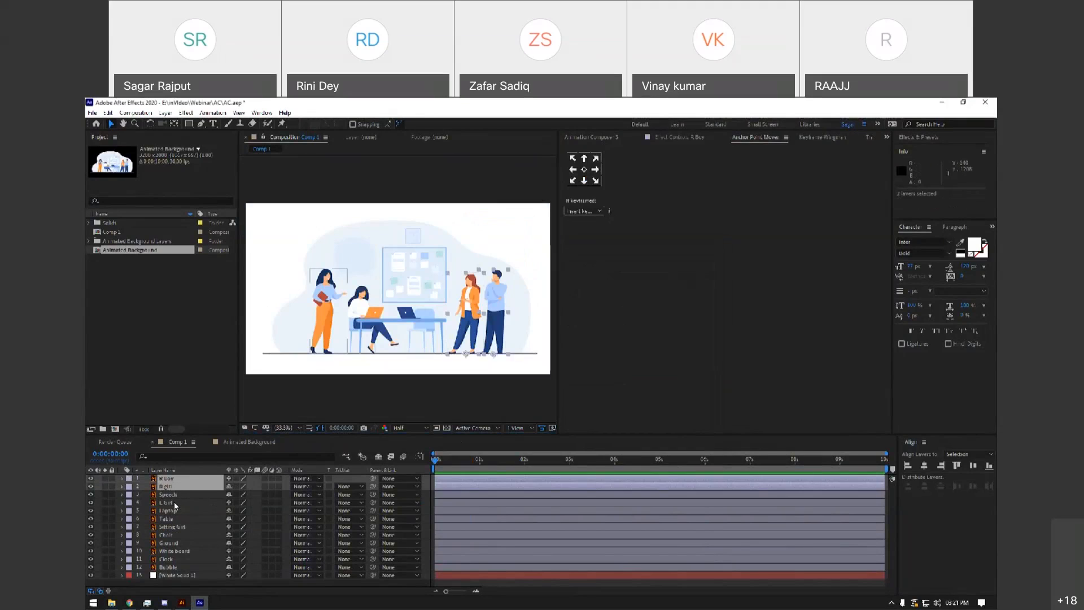
ctrl+click(178, 502)
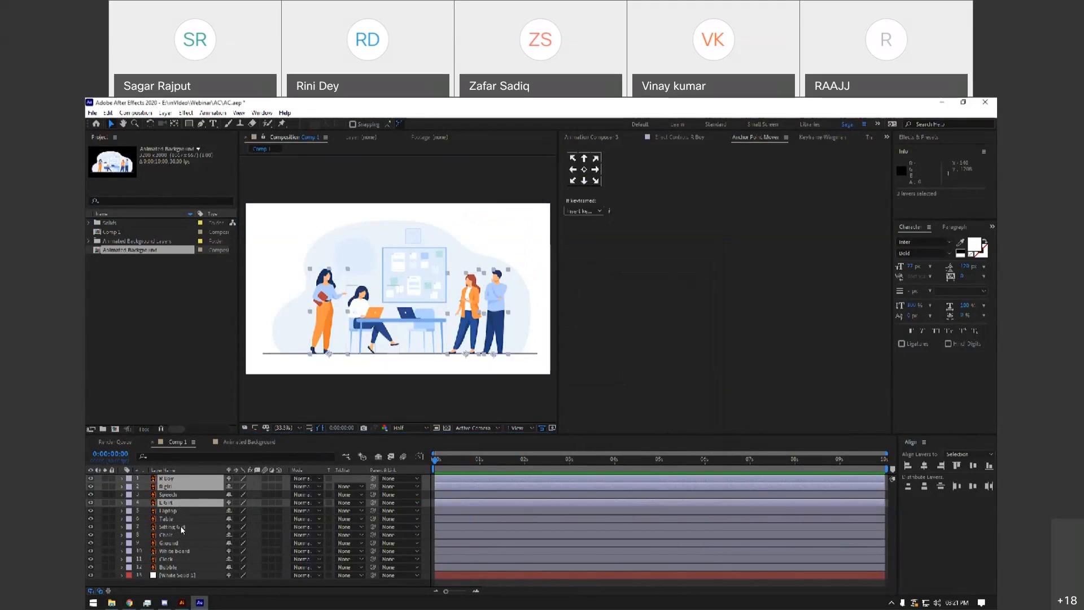
ctrl+click(181, 527)
ctrl+click(178, 519)
click(603, 138)
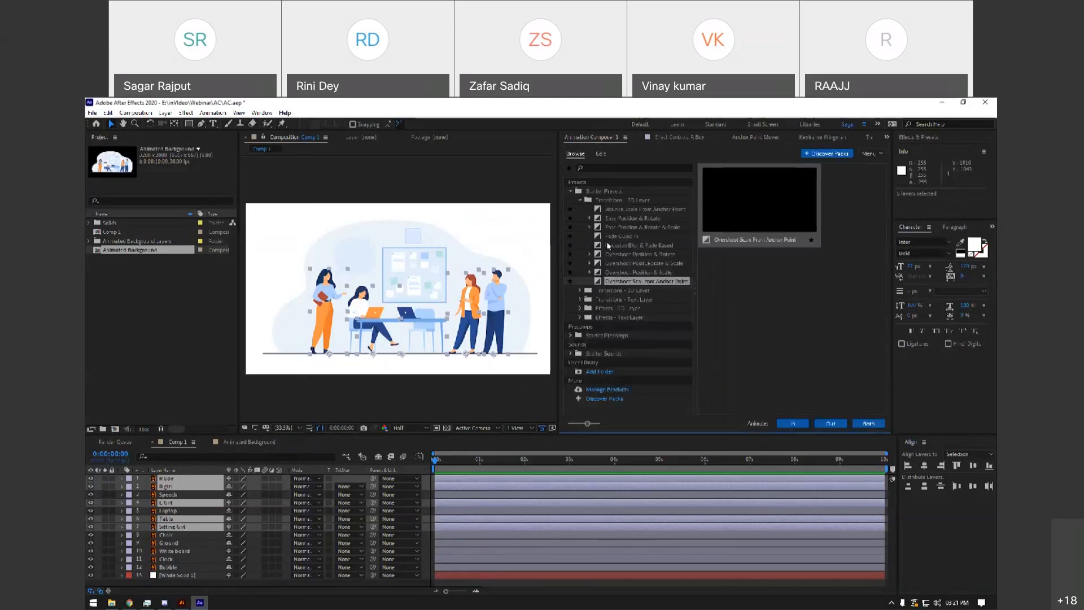
click(806, 427)
Shift the R Boy layer about 9 frames later in the timeline to begin staggering the entrances.
click(498, 544)
drag(435, 460, 363, 460)
click(473, 557)
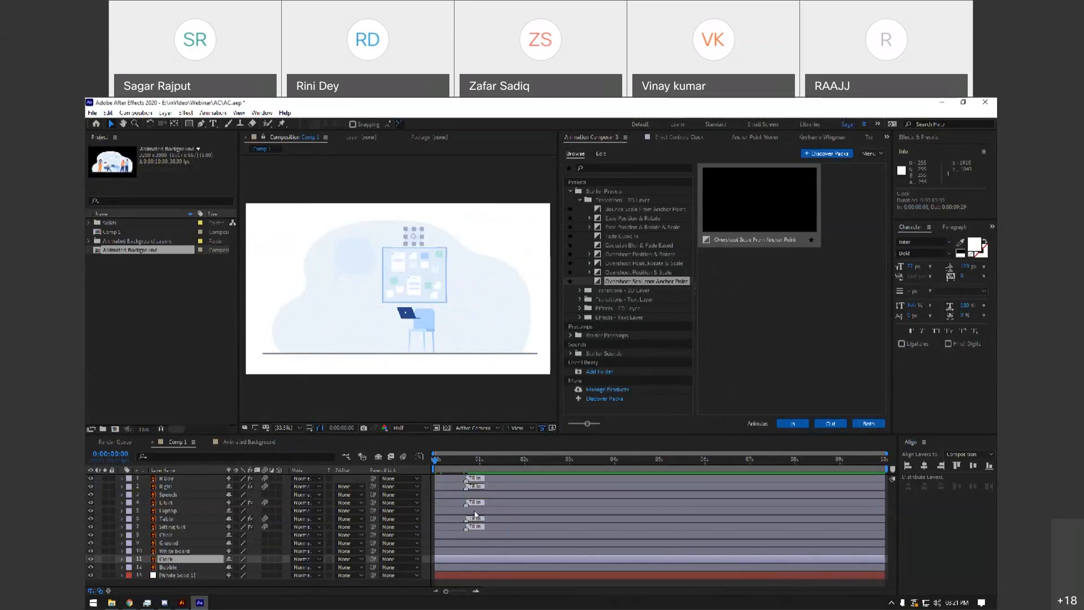
drag(446, 479, 459, 481)
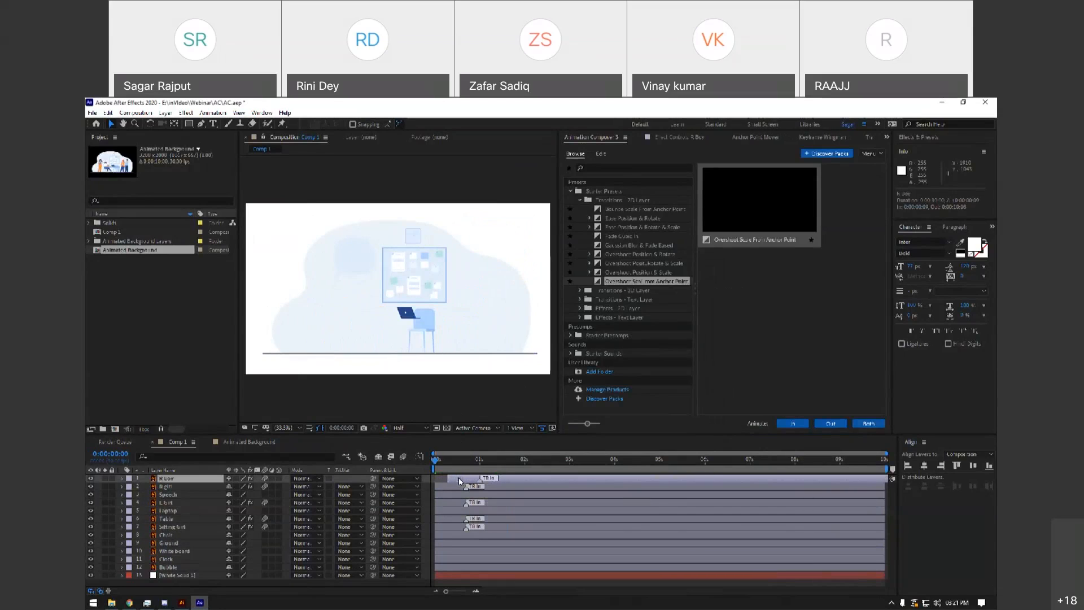
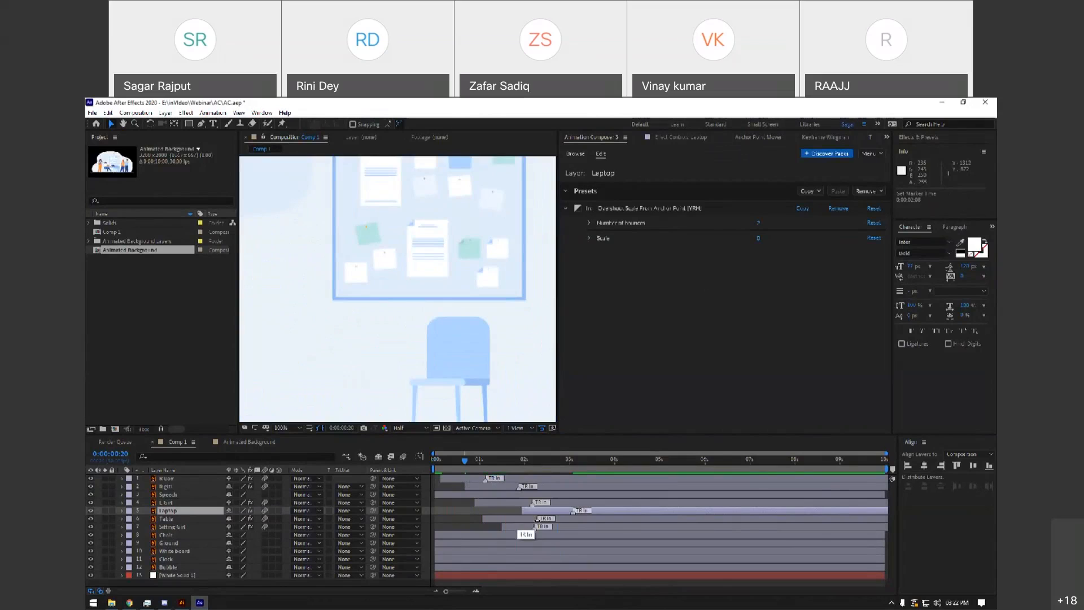
Fit the composition in the viewer and play the staggered layer entrances from the start.
click(296, 427)
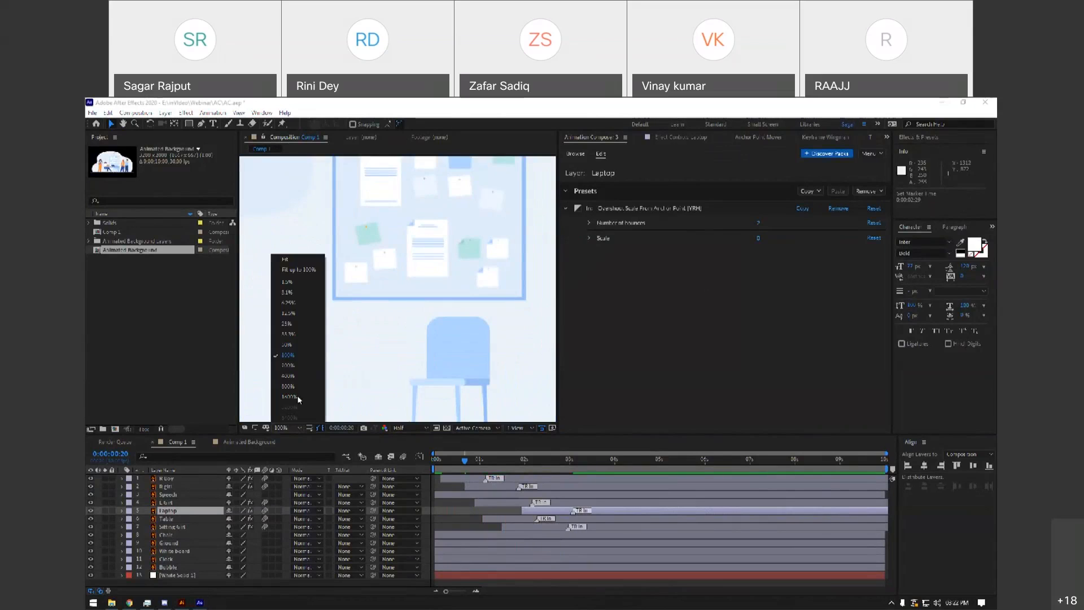
click(288, 262)
key(Home)
key(space)
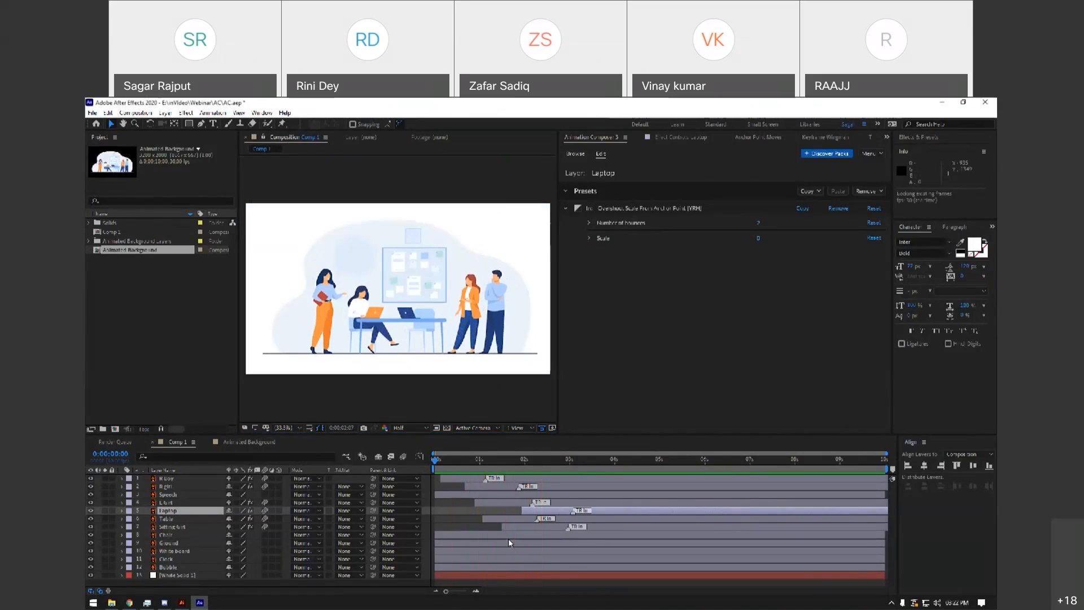
key(space)
Apply Overshoot Scale From Anchor Point as an In animation to Chair, start the layer about 1.2 seconds in, preview and save.
click(169, 534)
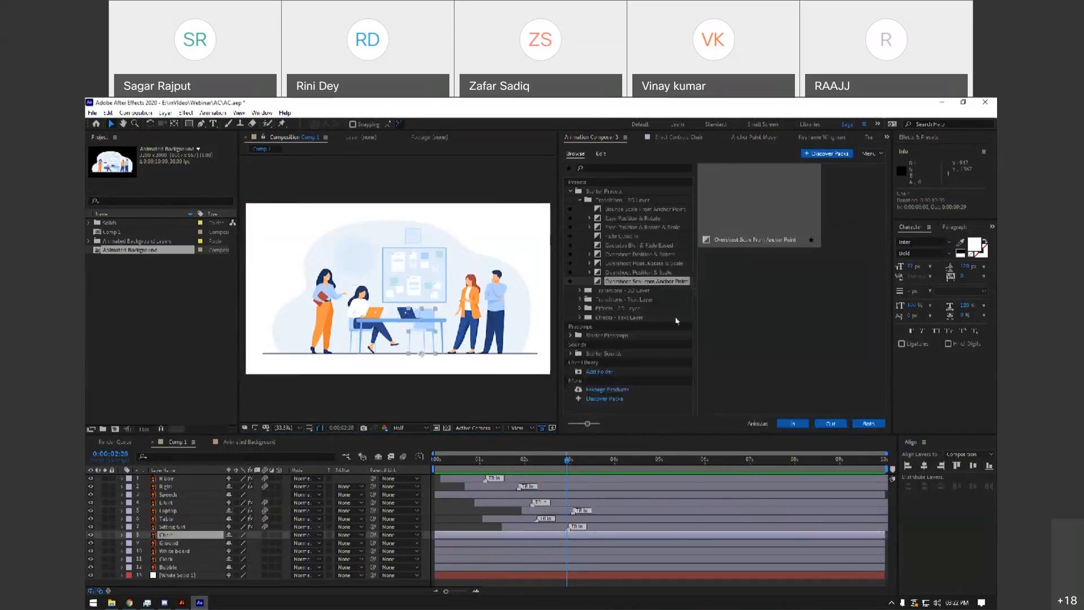
click(792, 423)
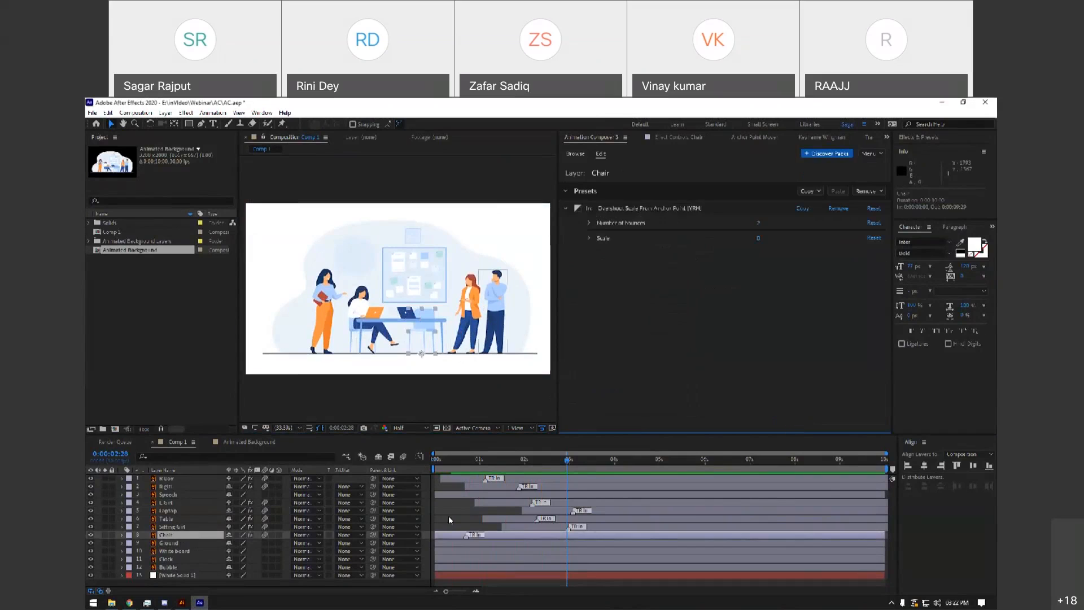
drag(449, 537, 510, 537)
click(174, 520)
key(space)
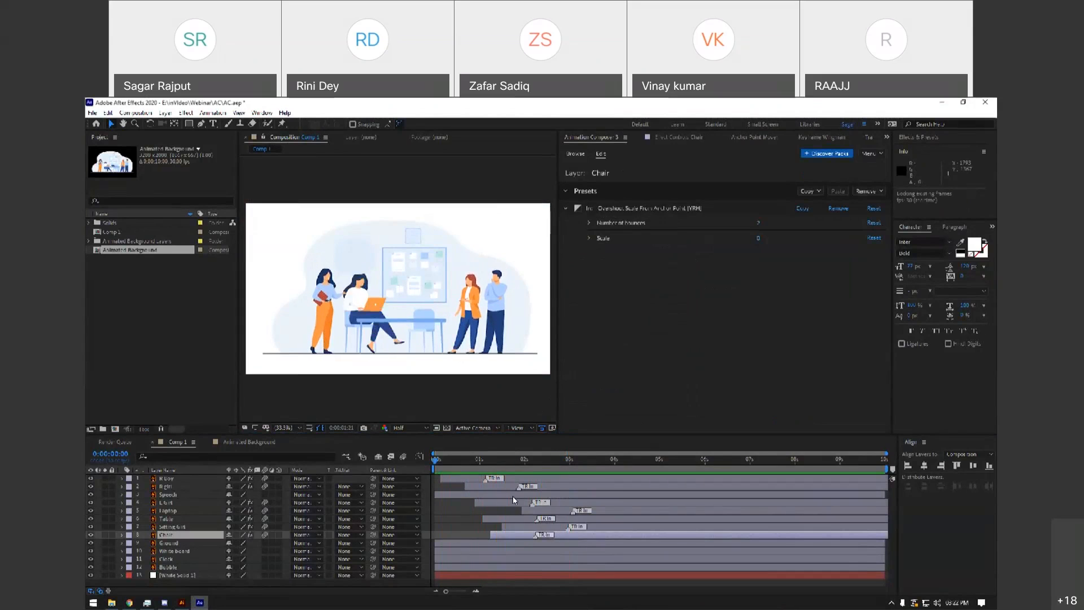
key(ctrl+s)
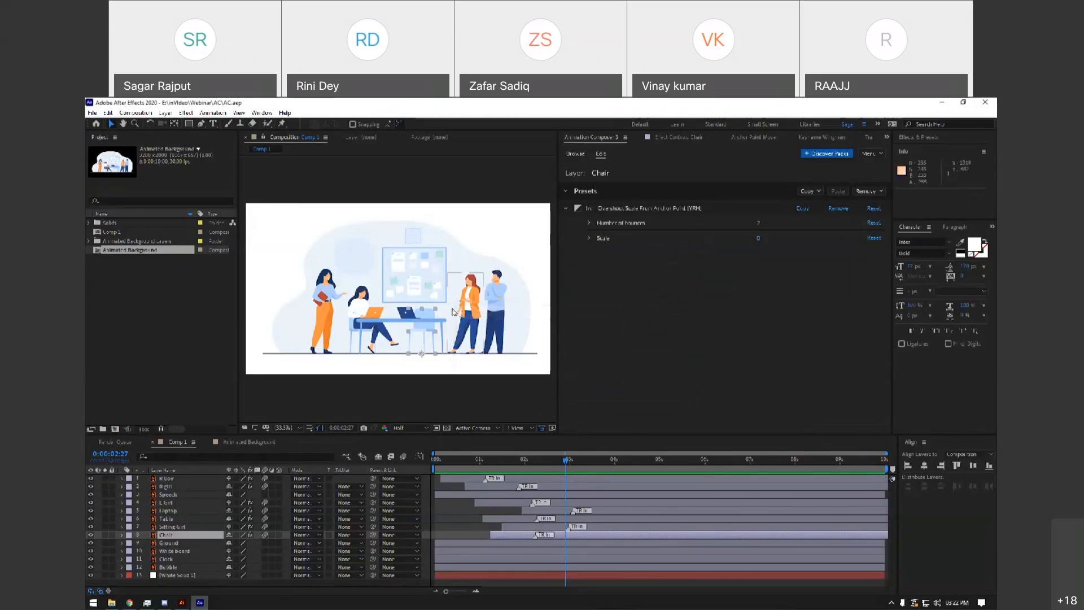
Apply the Overshoot Scale In animation to White board, start it at about 0:00:02:10, and shift Laptop slightly earlier.
click(418, 280)
click(91, 551)
click(91, 551)
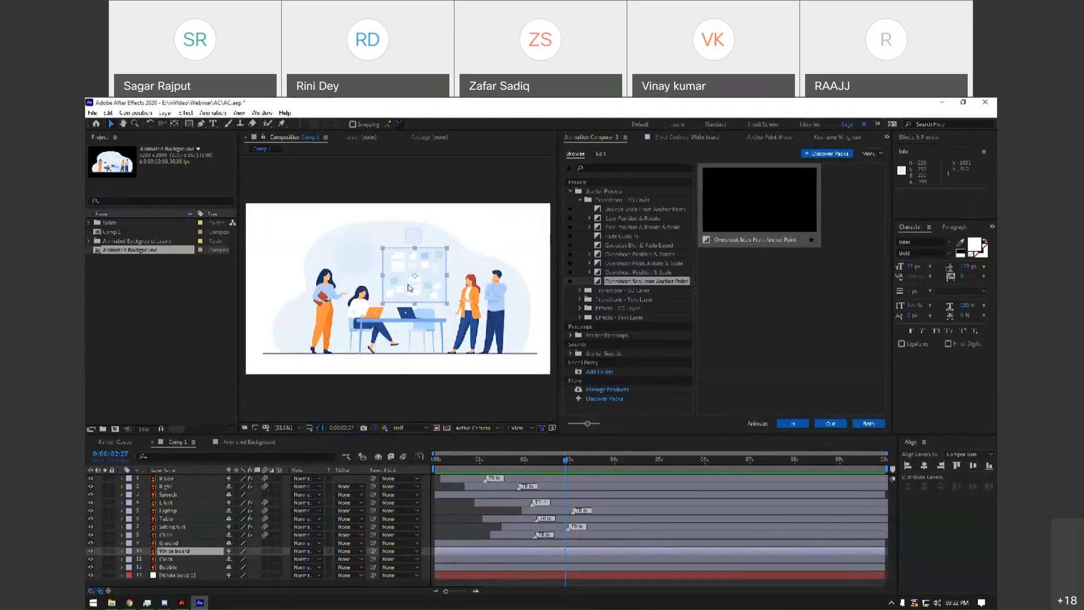
click(791, 423)
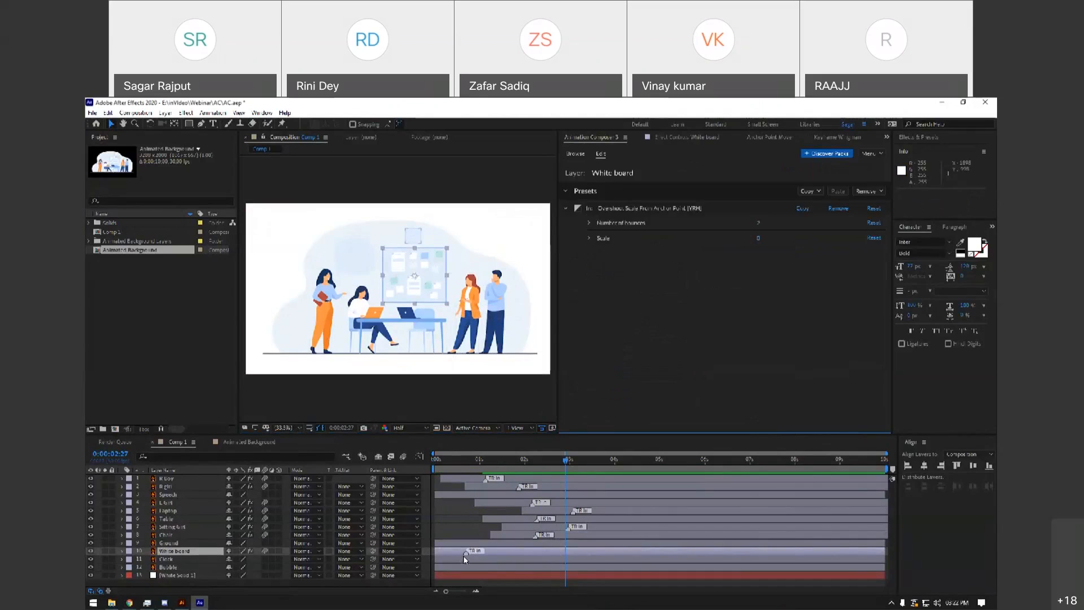
drag(470, 553, 503, 558)
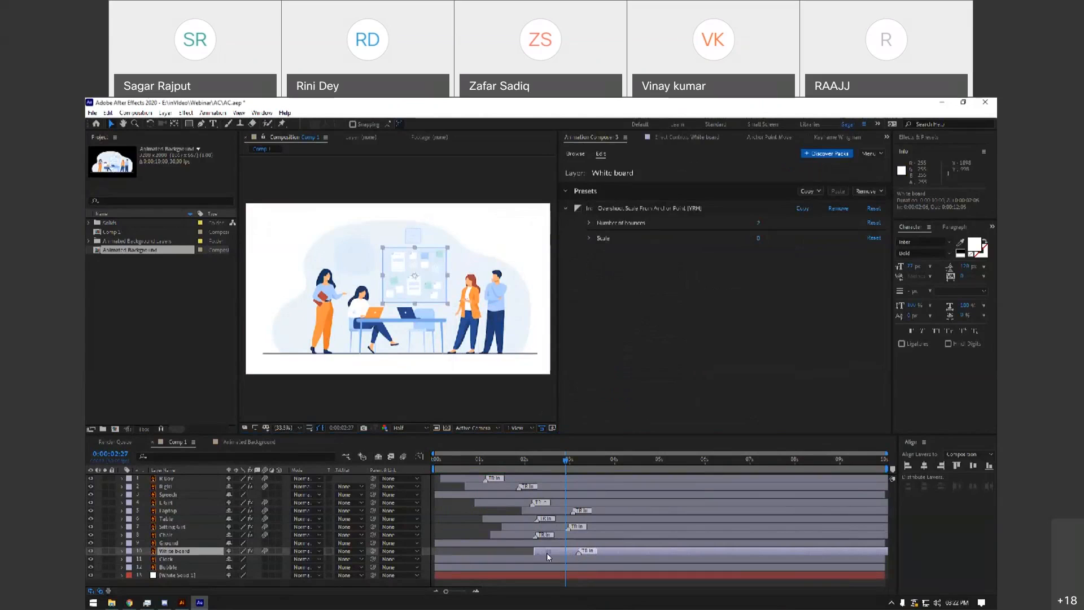
click(533, 510)
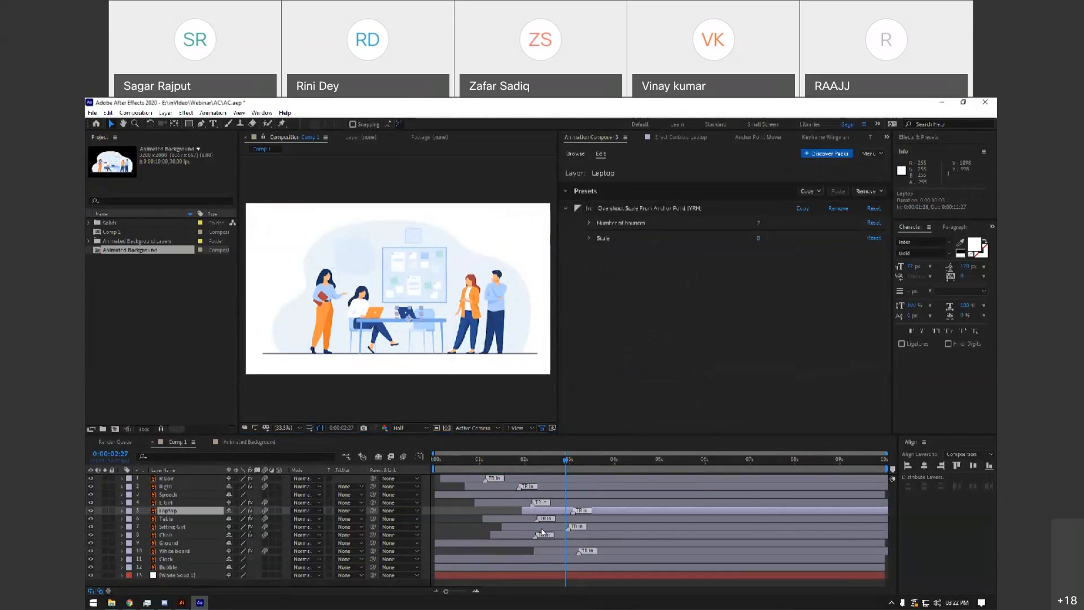
drag(540, 514, 535, 513)
drag(541, 550, 546, 548)
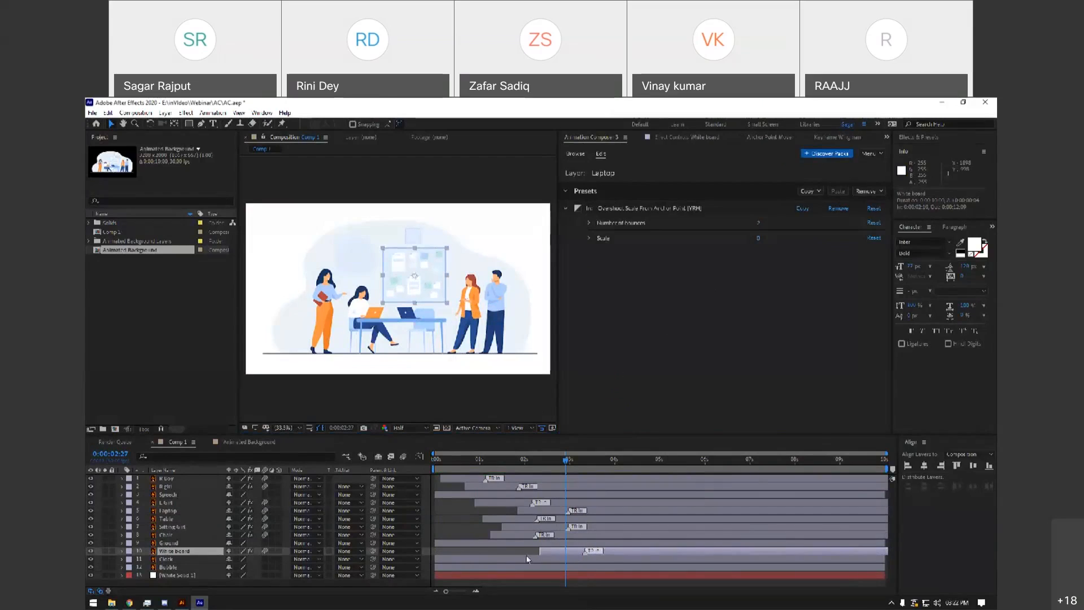
Apply Overshoot Scale From Anchor Point as an In animation to Clock and start the layer about 2.7 seconds in.
click(477, 557)
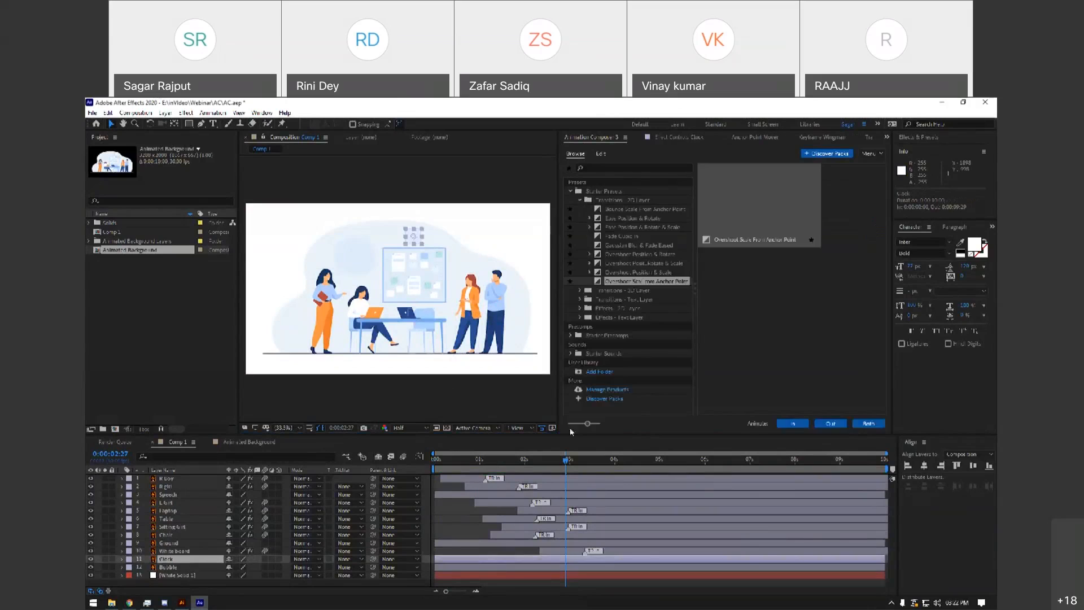
click(790, 423)
drag(467, 559, 573, 559)
Apply the Overshoot Scale In animation to Bubble, start the layer about 3 seconds in, and save the project.
click(574, 567)
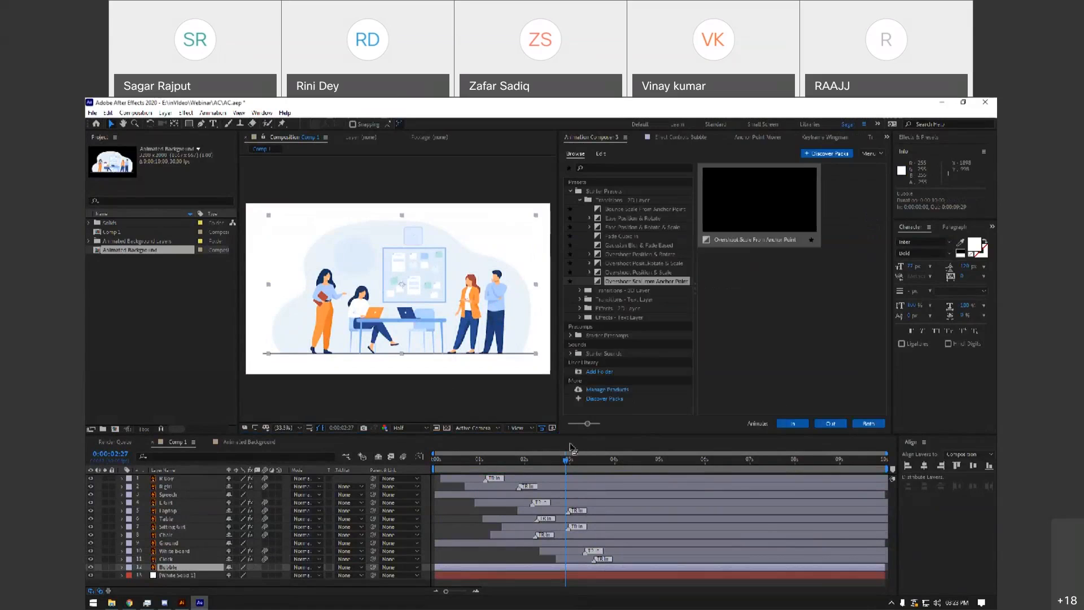
key(space)
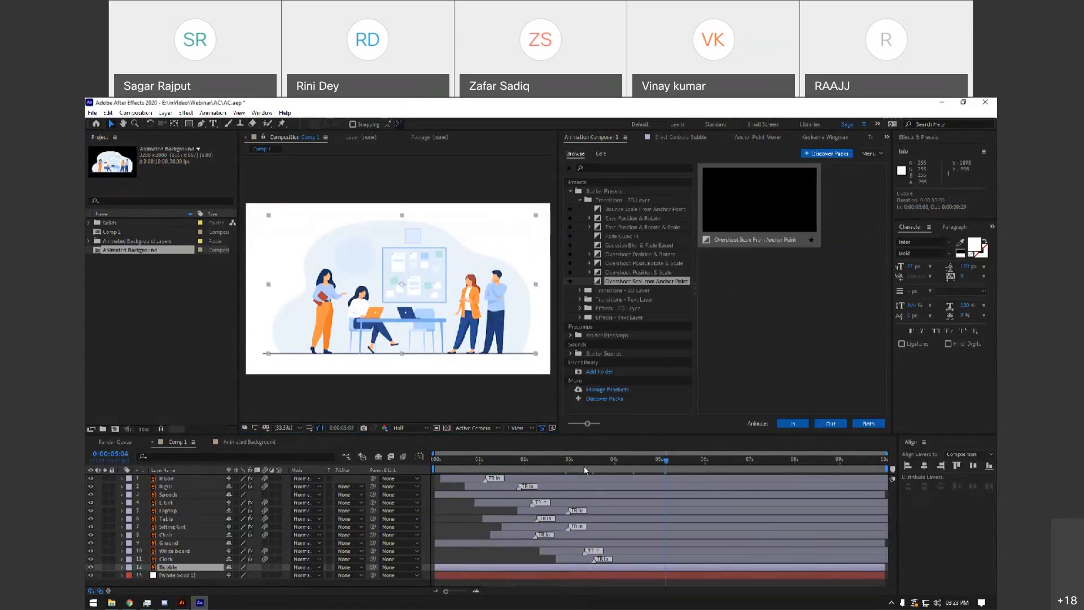
click(792, 423)
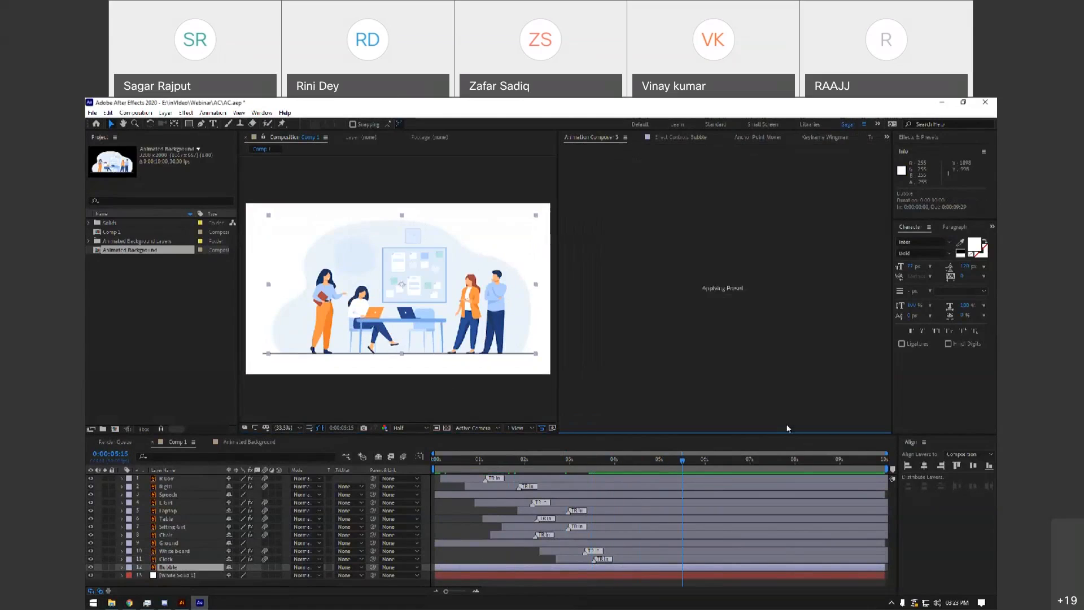
drag(462, 568, 579, 569)
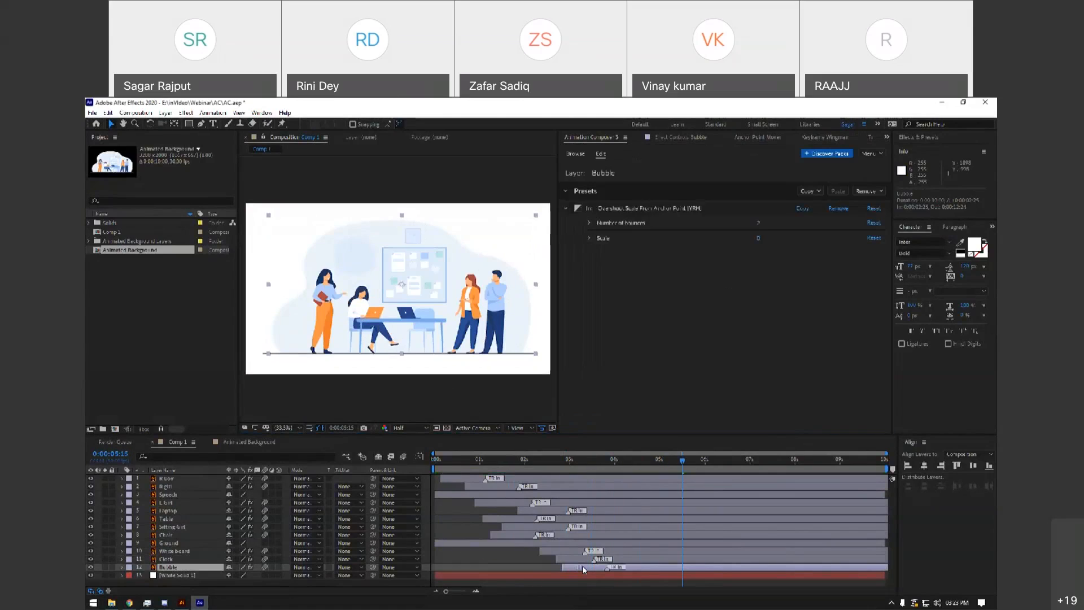
drag(621, 465, 371, 503)
key(ctrl+s)
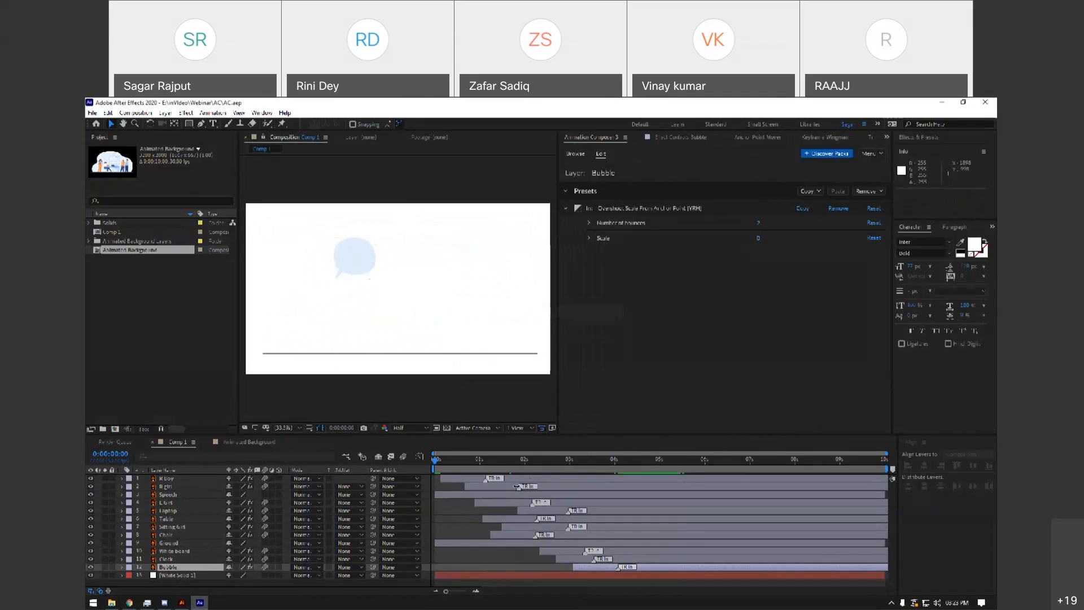
Add a Turbulent Displace effect to the Bubble layer with Amount 20 and Size 200.
drag(533, 464, 642, 469)
click(598, 565)
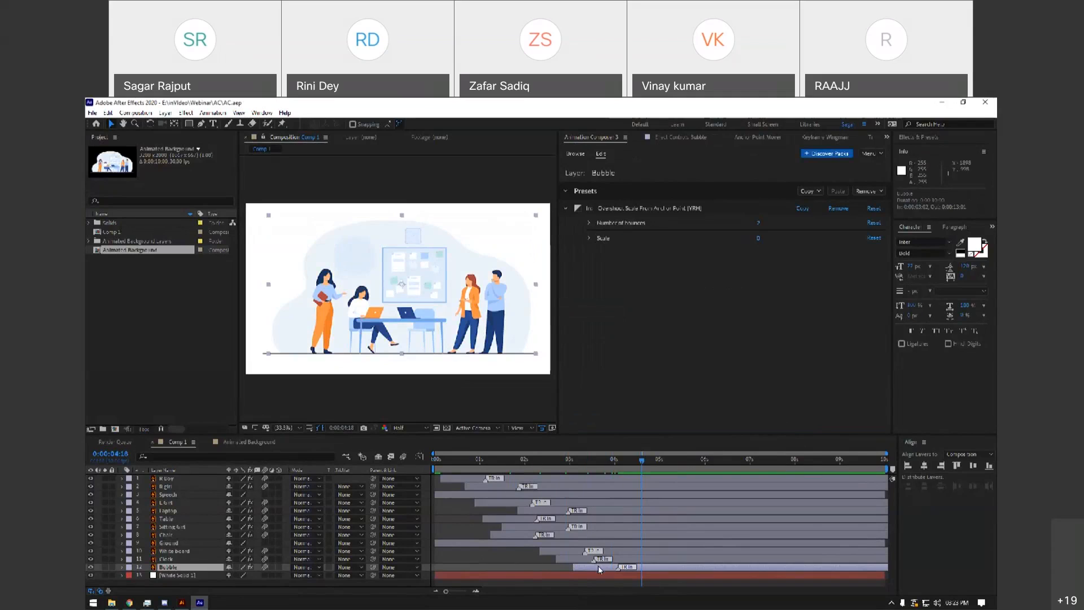
key(ctrl+space)
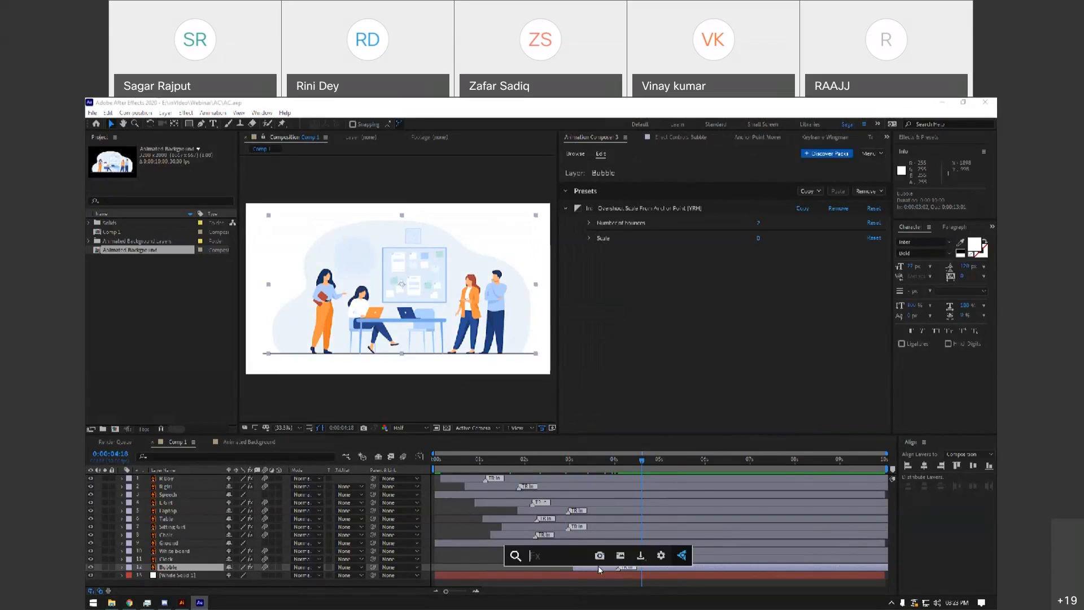
text(tur)
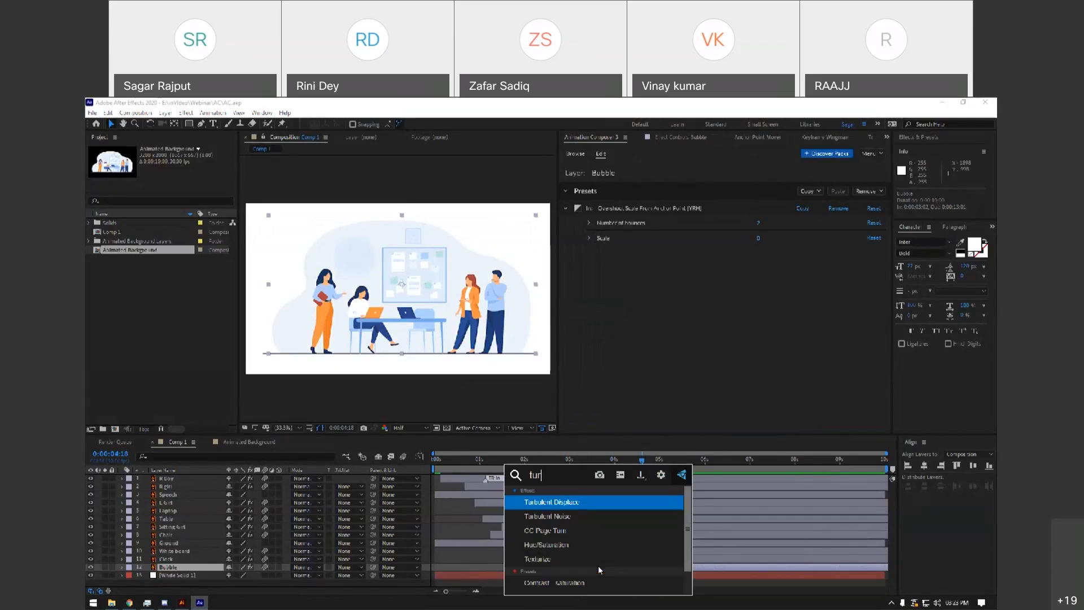
key(Return)
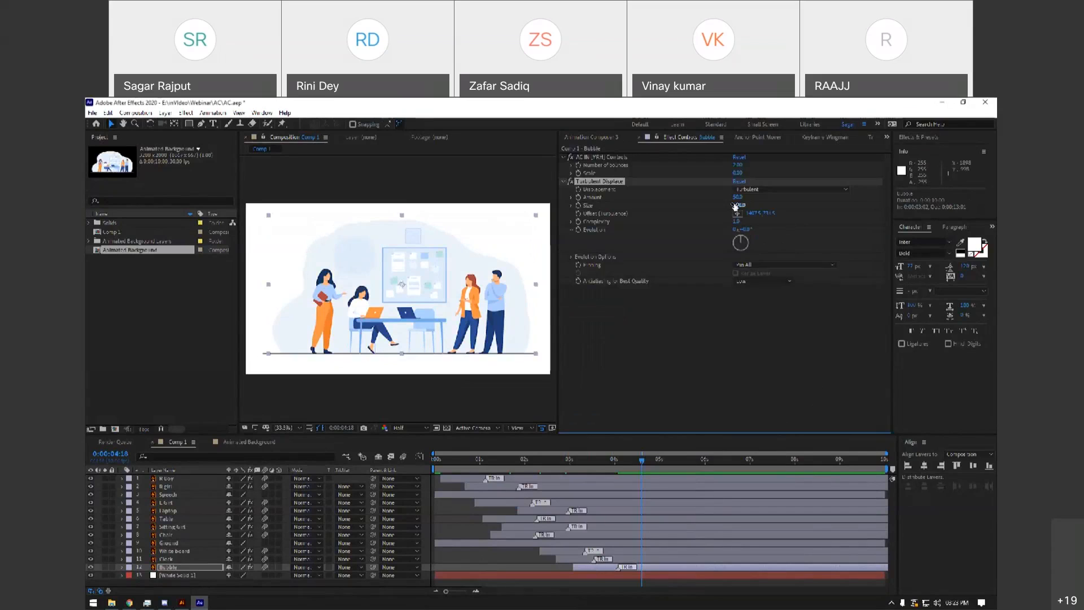
text(20)
key(Tab)
text(200)
key(Return)
Preview the Bubble's displacement, increase the Turbulent Displace Amount, and play the animation again.
click(543, 464)
key(space)
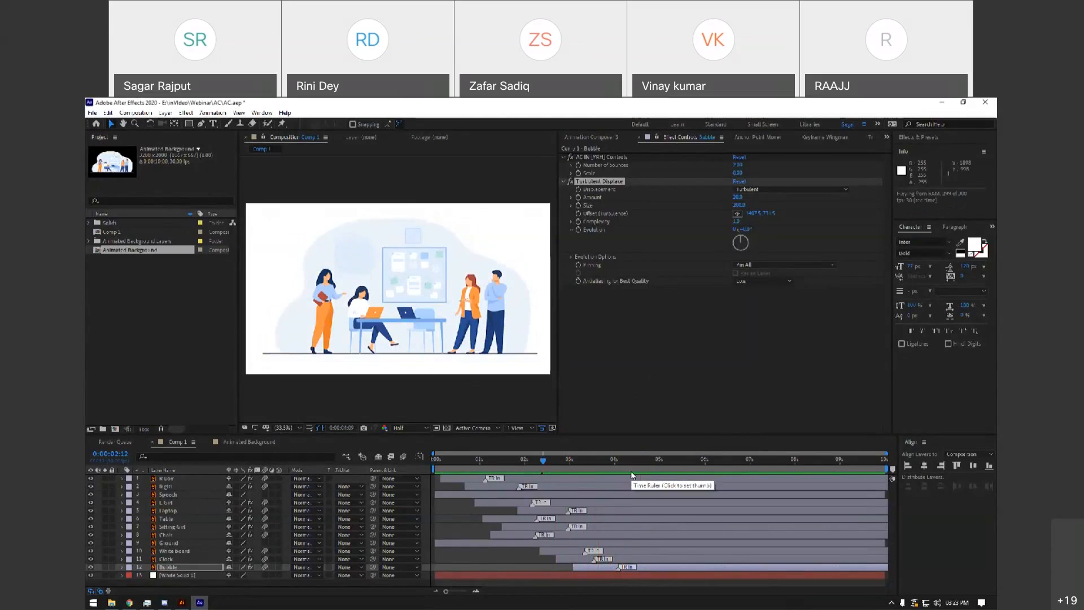
key(space)
drag(737, 197, 759, 197)
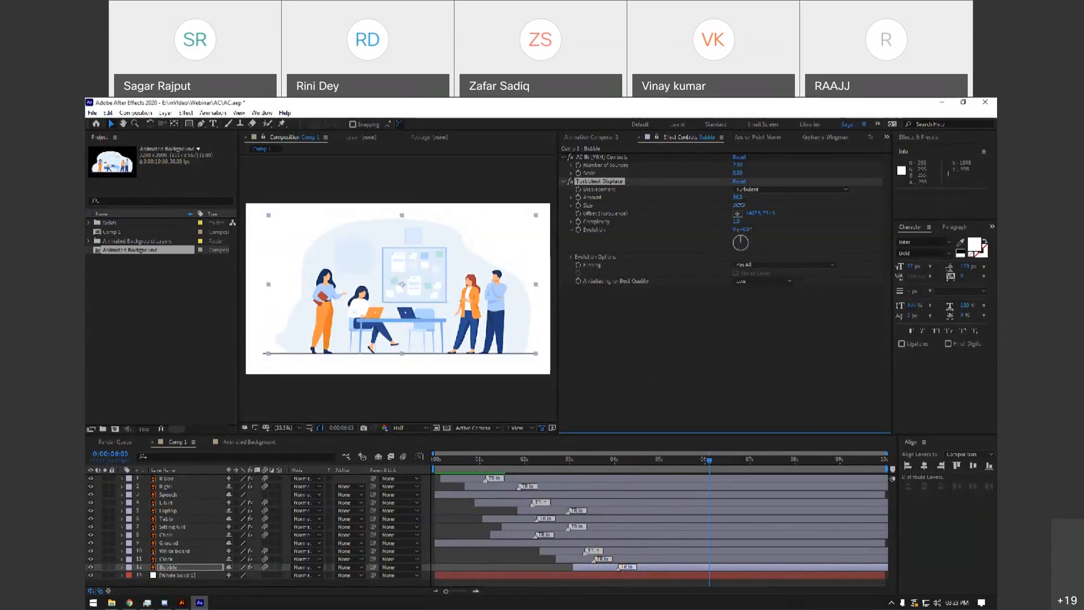
drag(709, 460, 565, 474)
key(space)
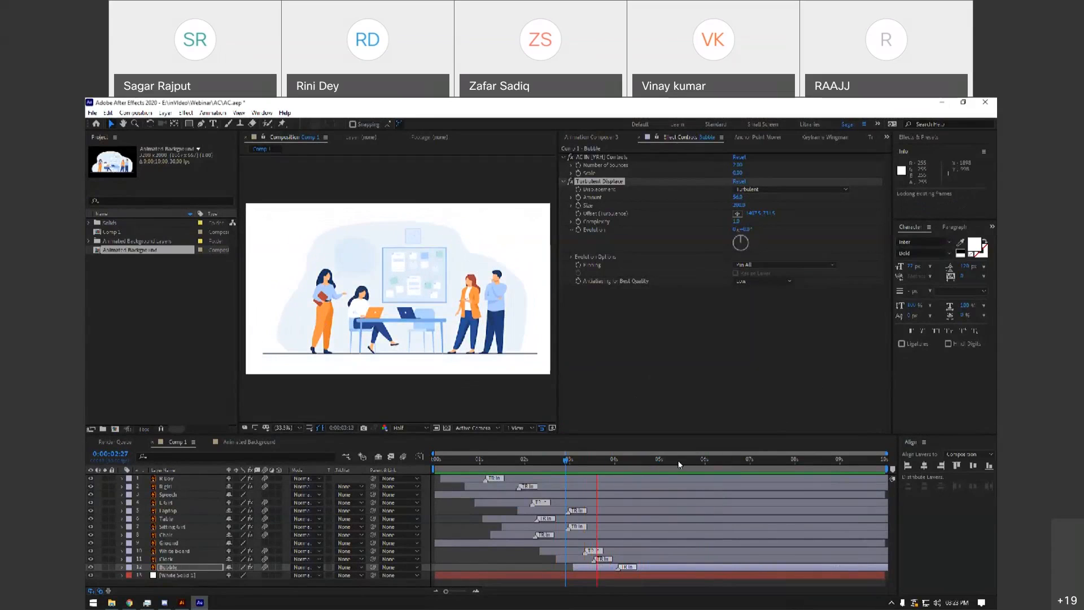
key(space)
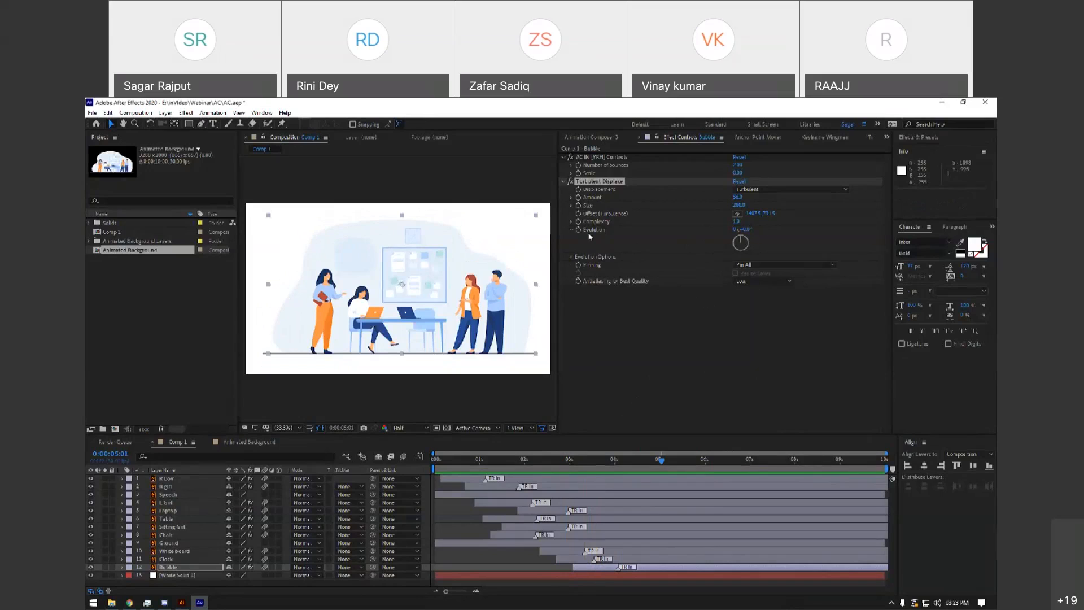
Drive the Turbulent Displace Evolution on the Bubble layer with the expression time*160.
alt+click(579, 228)
text(time)
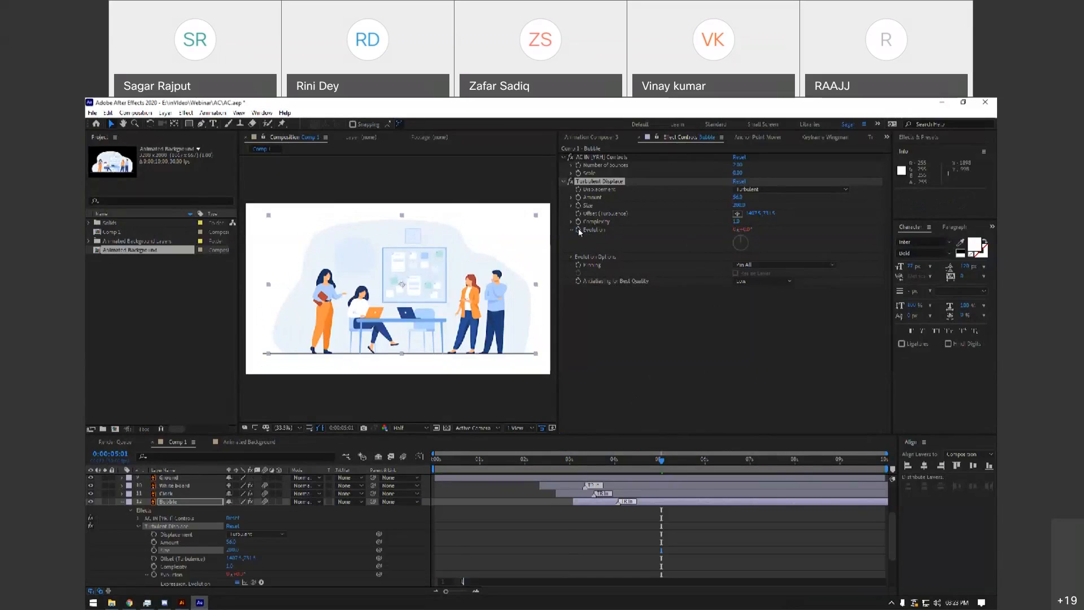
text(*160)
key(KP_Enter)
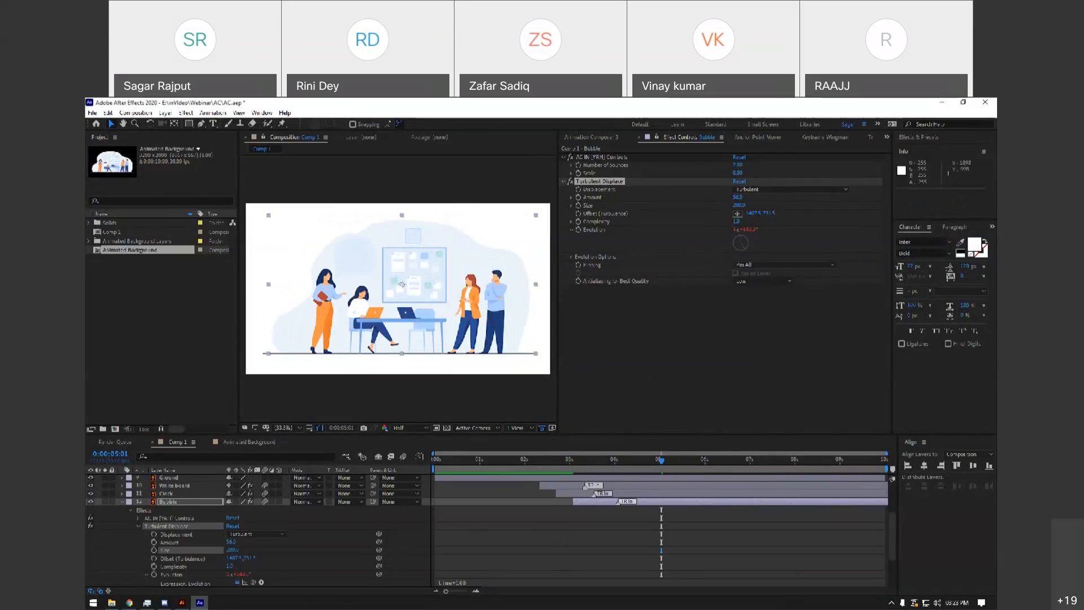
Set the Bubble's Turbulent Displace Size to about 179 and Amount to 20.
click(739, 205)
text(100)
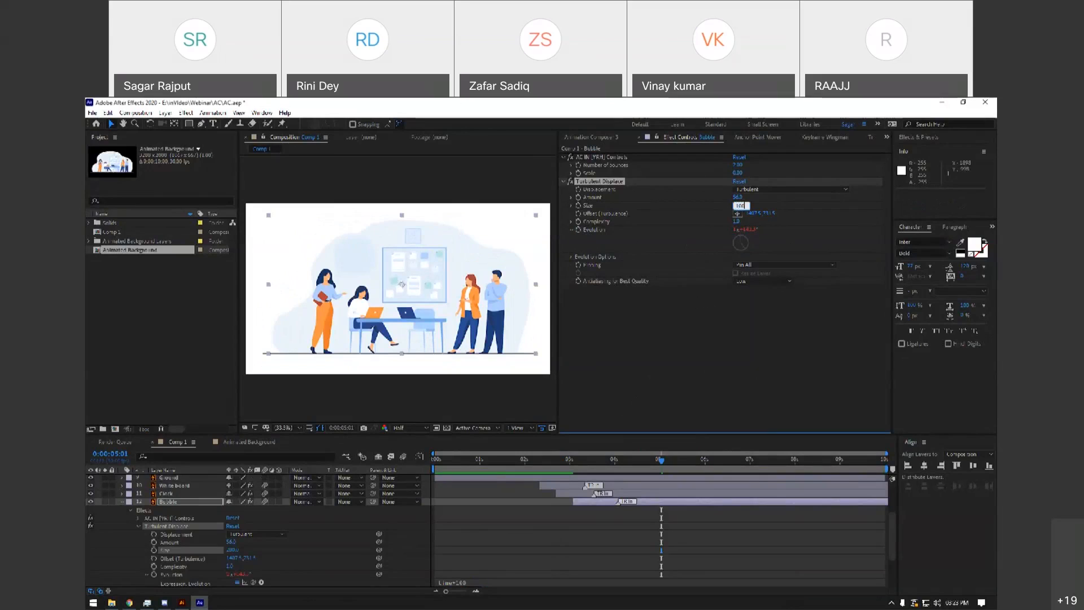
key(Return)
mouse_move(641, 455)
mouse_down()
mouse_move(587, 459)
mouse_move(638, 461)
mouse_move(628, 460)
mouse_up()
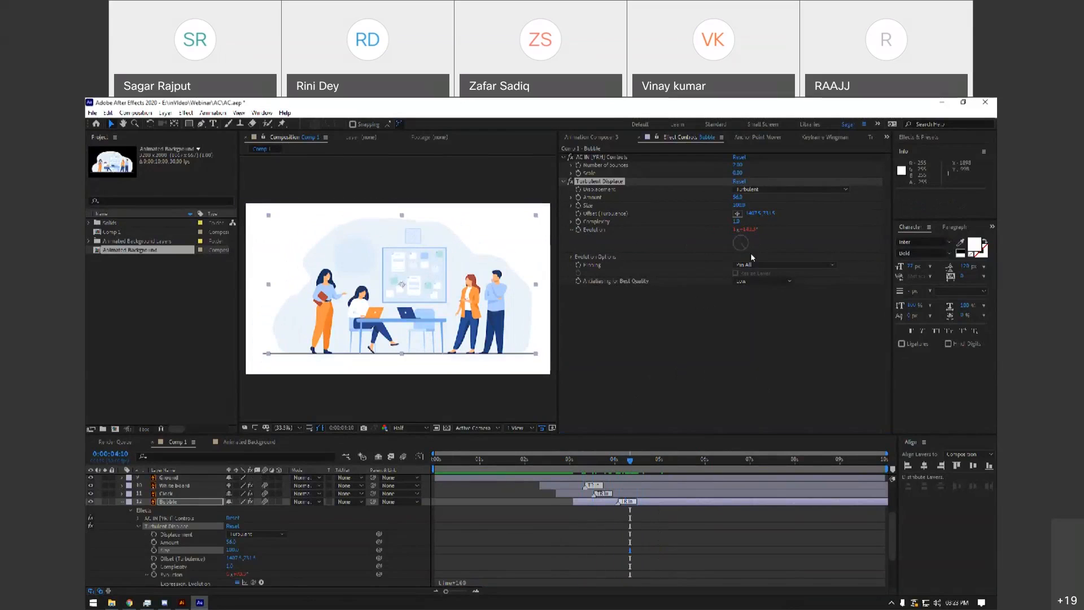
drag(752, 205, 769, 203)
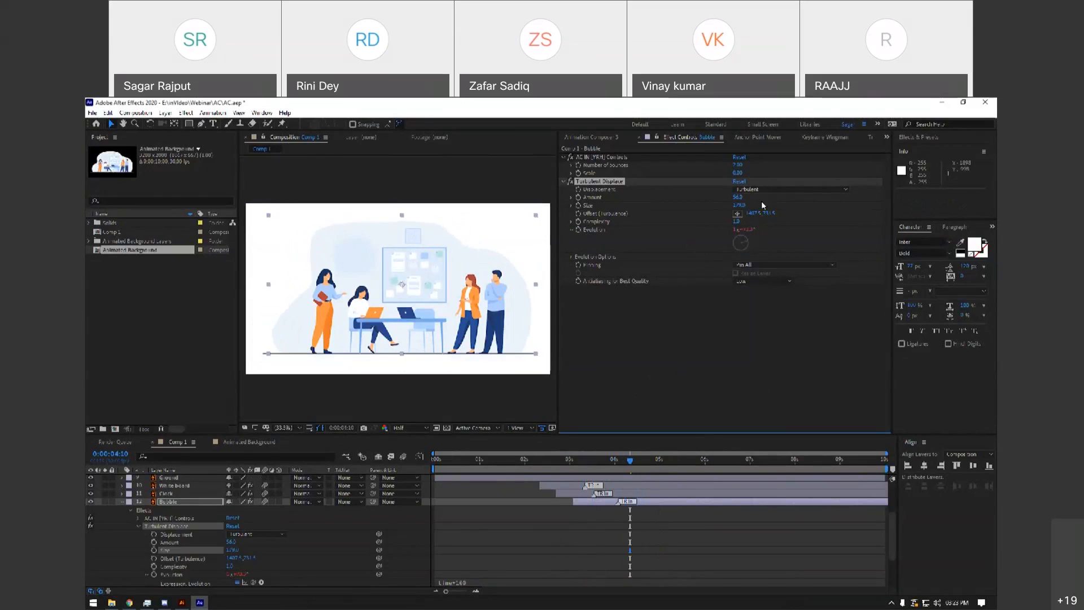
click(737, 197)
key(Return)
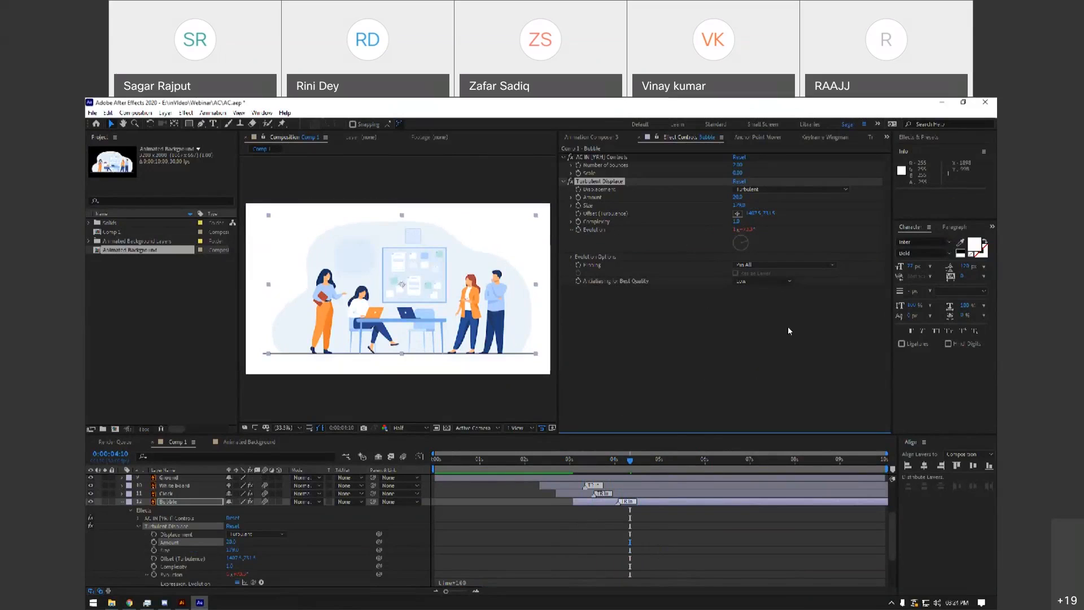
Play the Bubble's wobble from about the 3-second mark and return to the start of the composition.
drag(629, 460, 569, 460)
key(space)
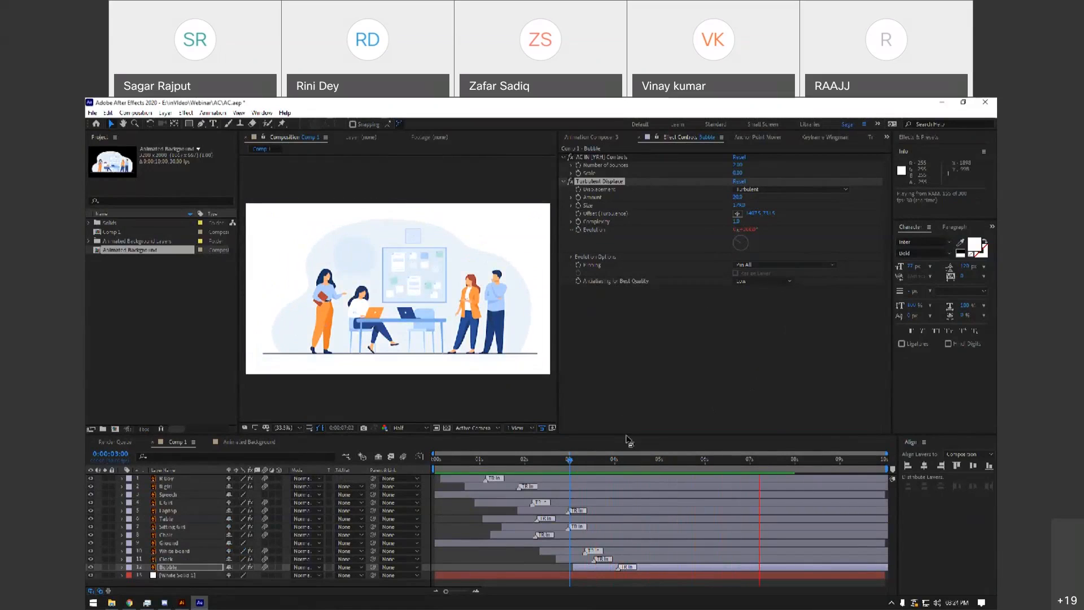
key(space)
drag(559, 462, 324, 464)
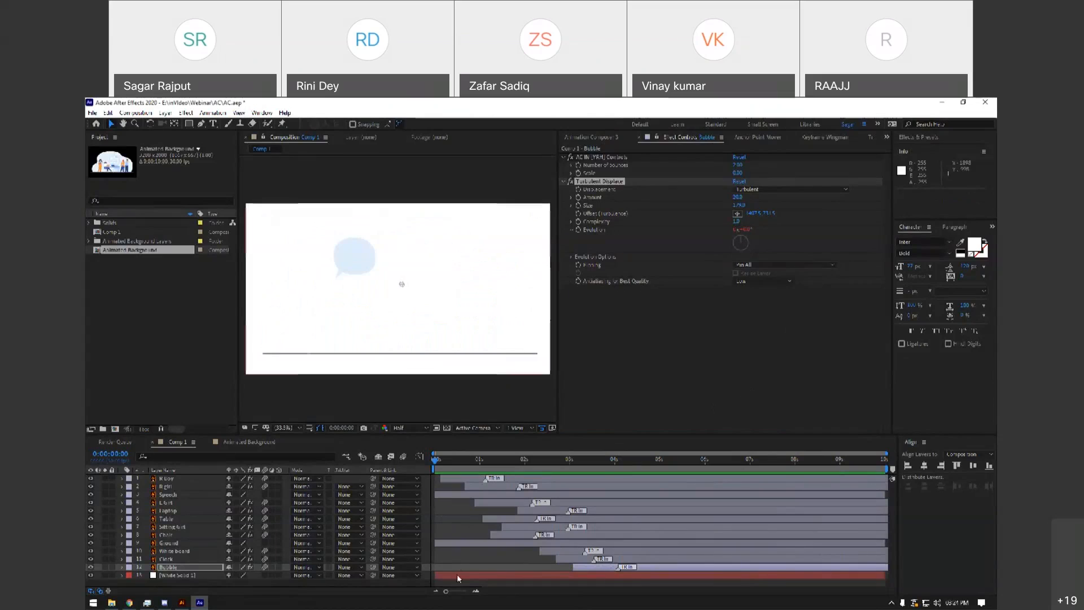
Apply Overshoot Scale From Anchor Point as an In animation to the Ground layer and scrub through the timeline to check it.
click(167, 559)
click(178, 574)
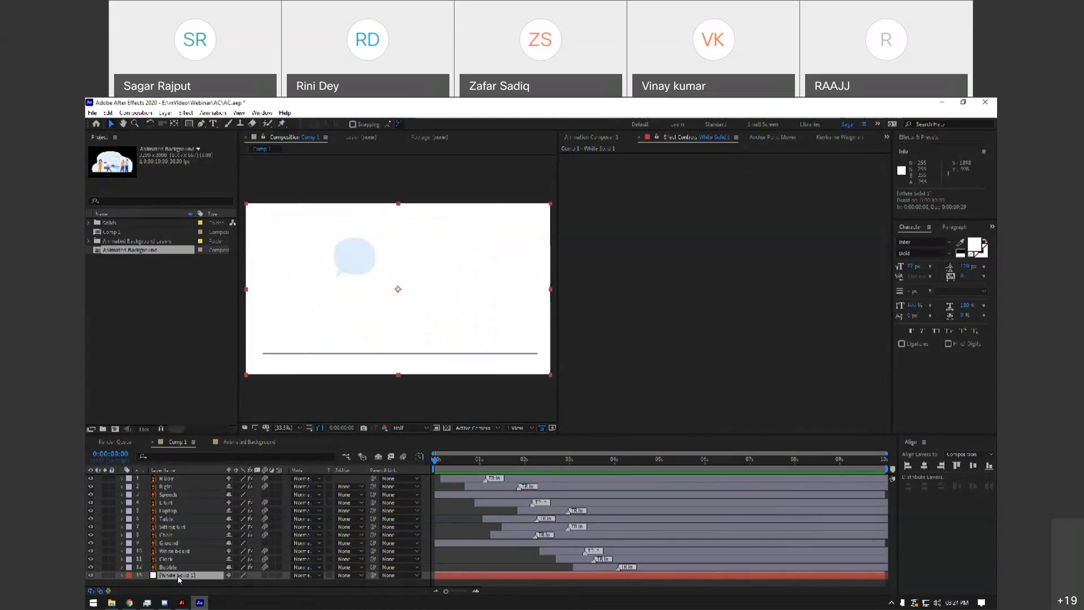
click(179, 543)
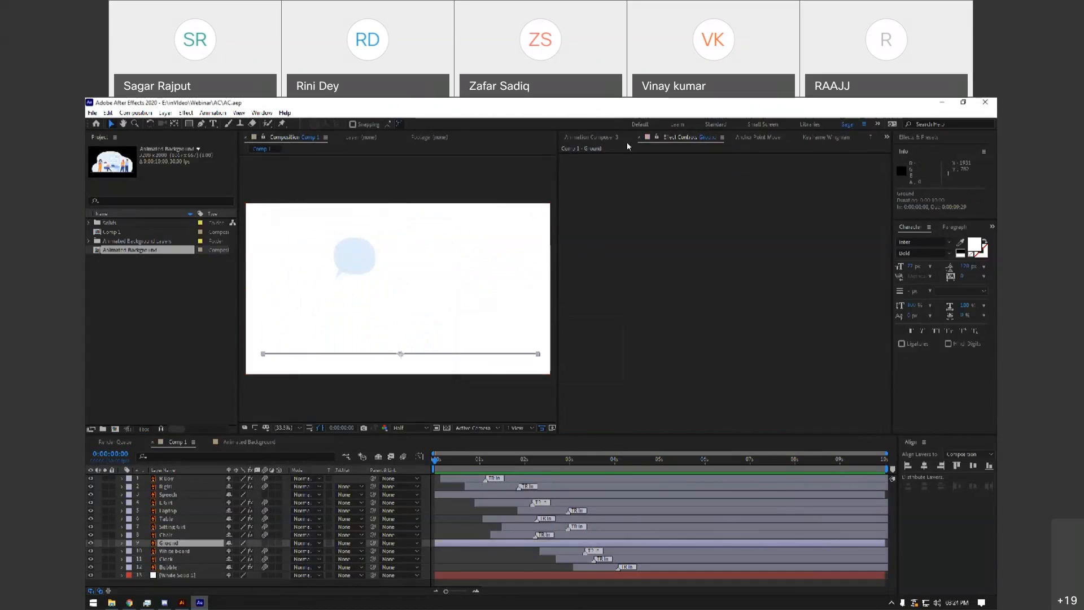
click(604, 139)
click(790, 424)
drag(462, 543, 443, 530)
drag(443, 463, 682, 460)
click(641, 462)
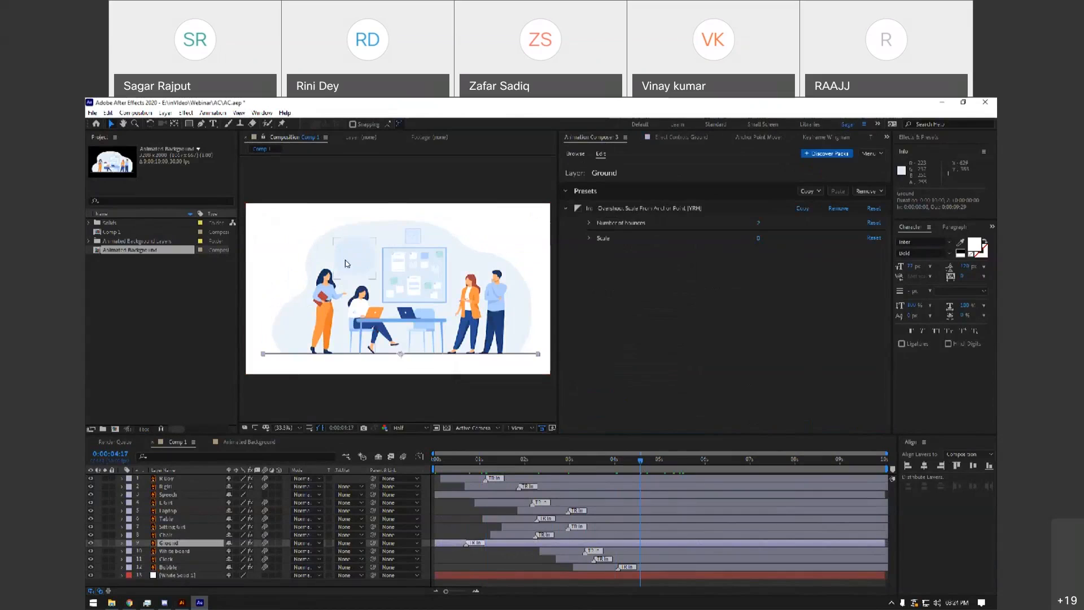
Select the Speech layer in the composition and switch to Illustrator to edit its source artwork.
click(348, 261)
click(351, 257)
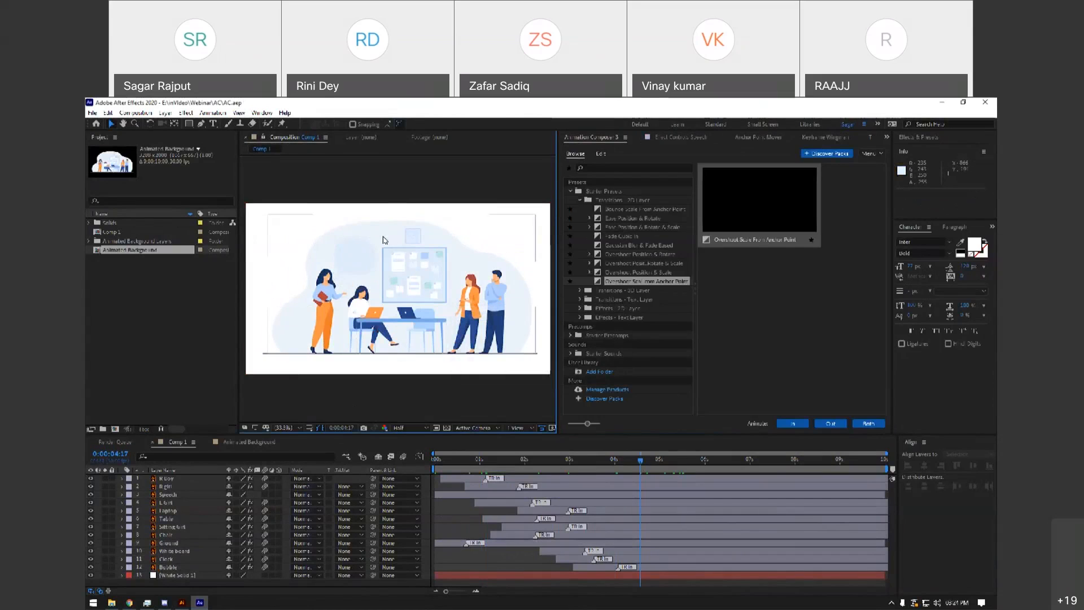
click(354, 266)
click(672, 137)
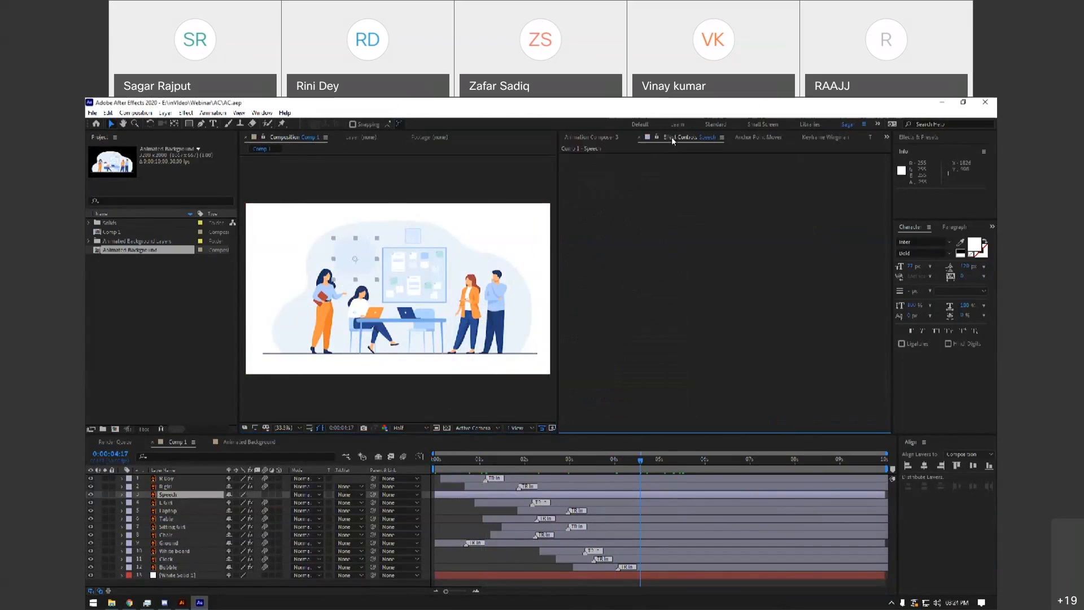
click(182, 602)
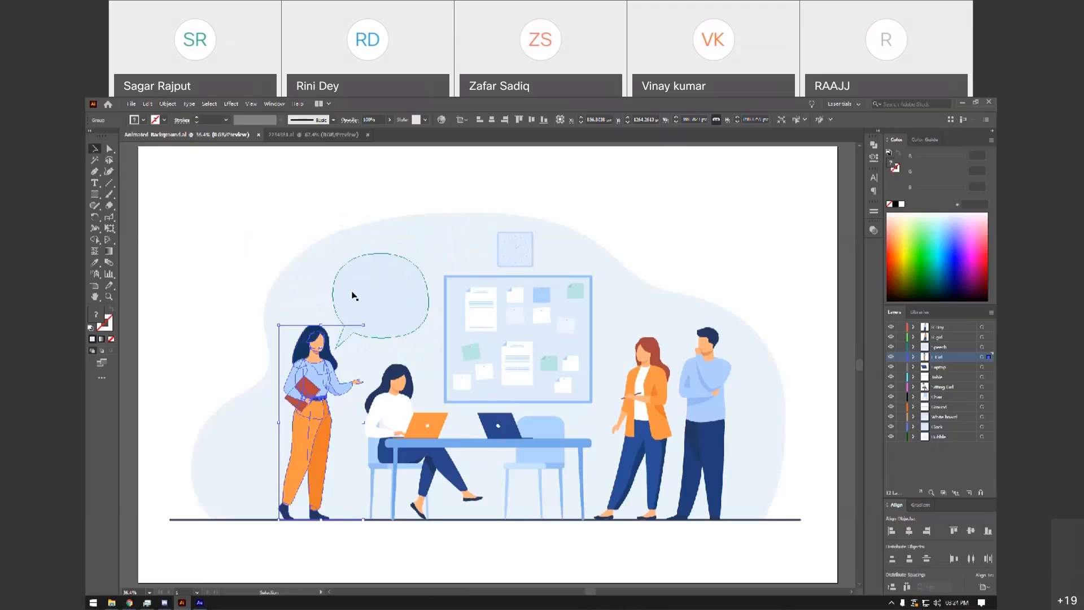
Fill the speech bubble with bright green, RGB 161, 255, 75.
click(916, 237)
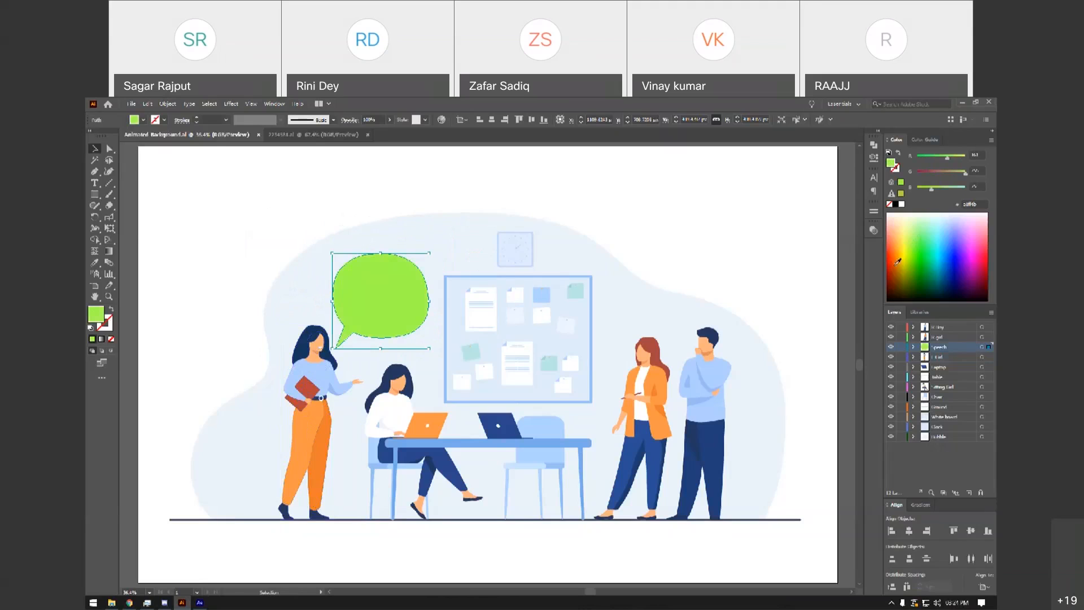
double_click(96, 316)
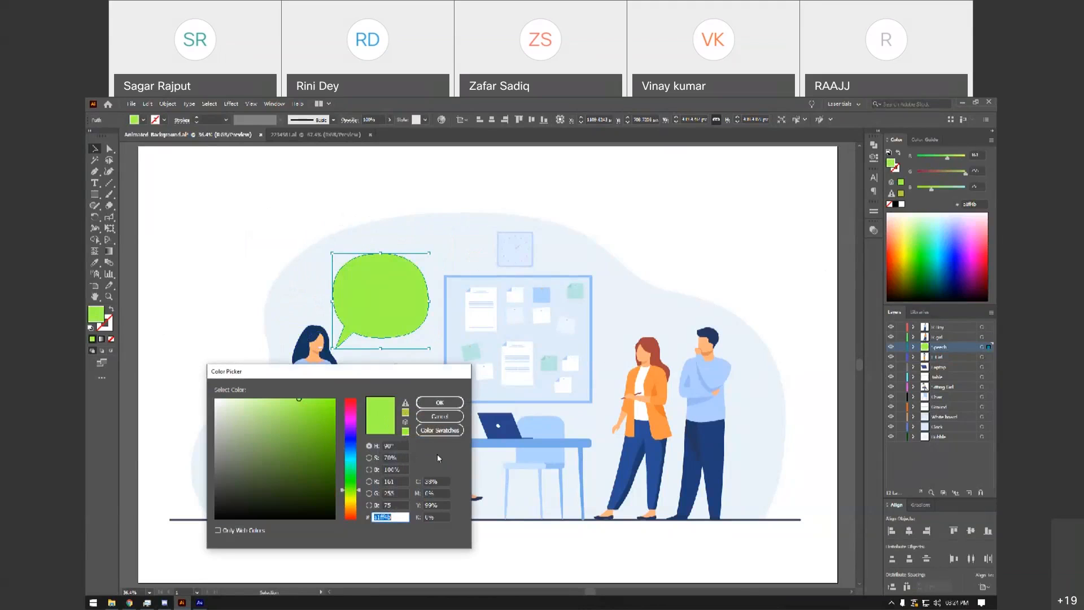
click(440, 402)
Sample the pale background colour for the speech bubble's fill and darken it to a muted grey-blue.
key(i)
click(457, 269)
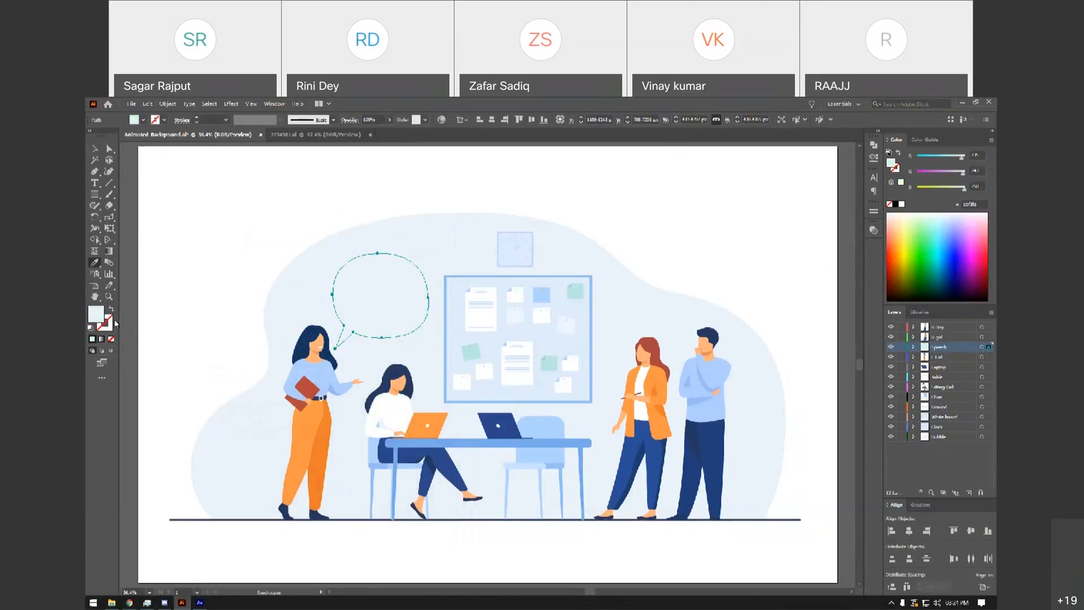
double_click(99, 320)
drag(229, 405, 286, 424)
click(439, 402)
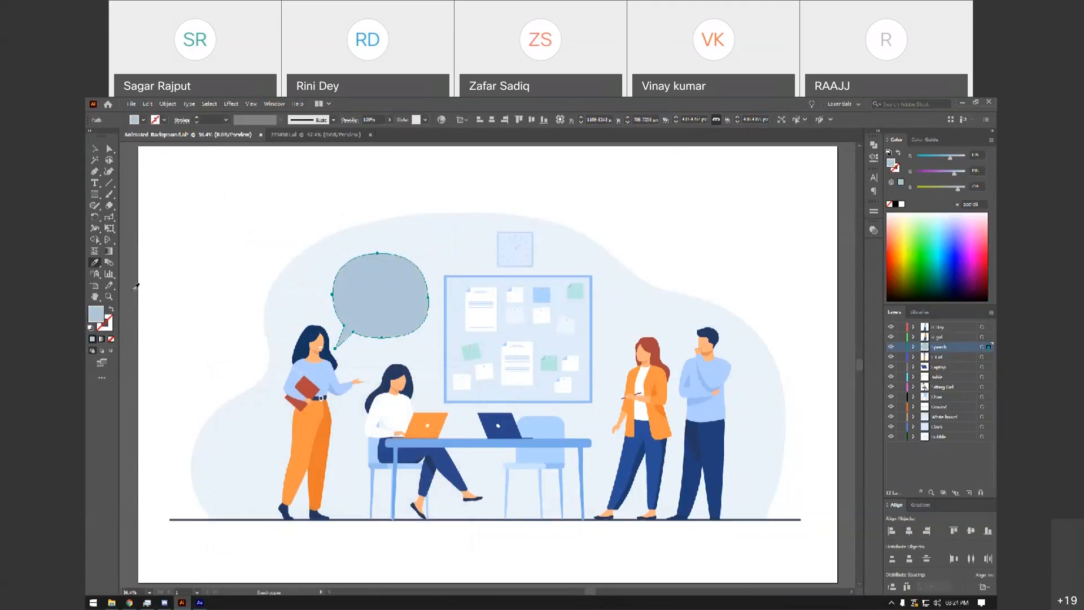
Save the recoloured illustration and return to After Effects so the composition reloads the speech bubble.
click(94, 150)
click(146, 218)
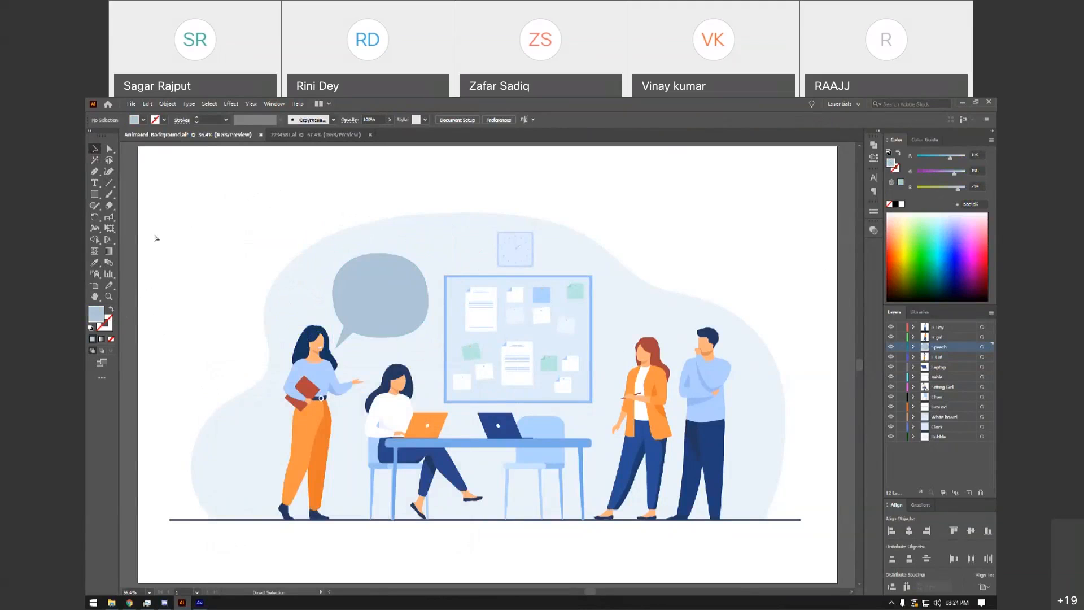
click(200, 603)
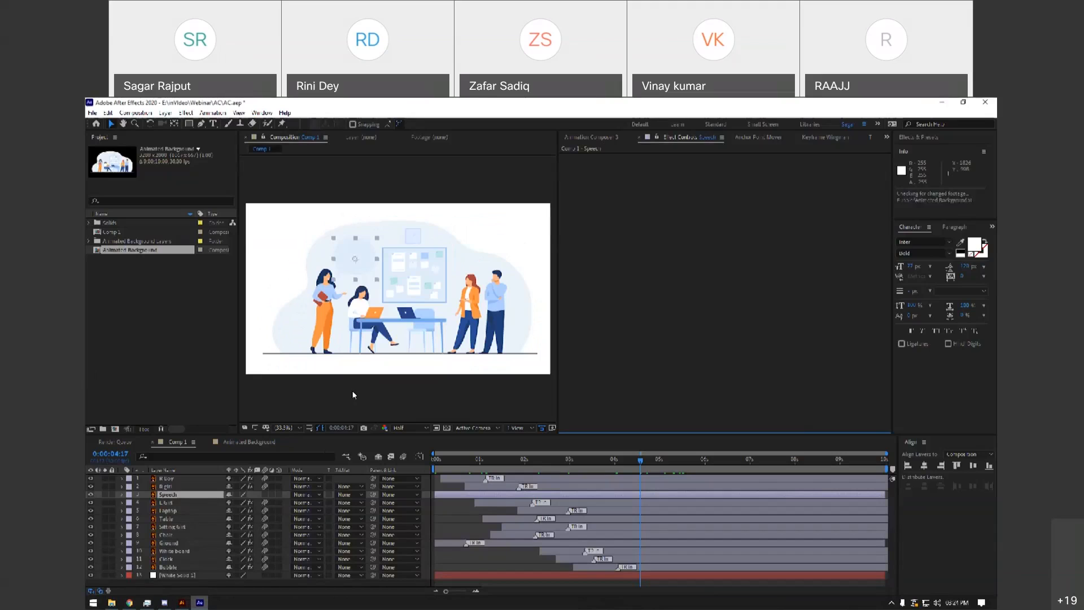
click(383, 405)
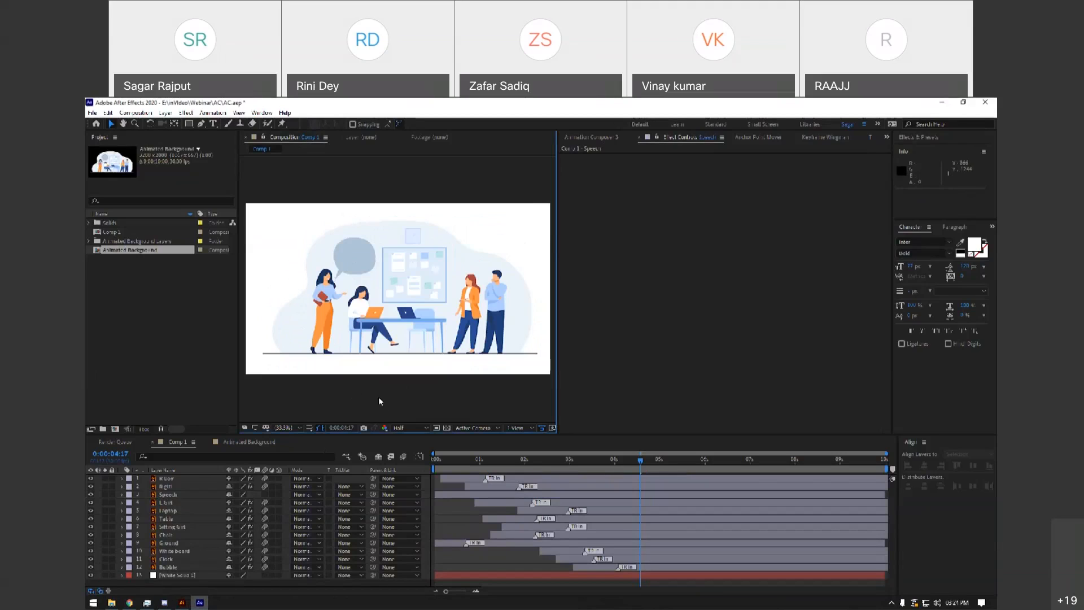
Move the Speech layer's anchor point to the tip of the bubble's tail beside the standing woman's head.
drag(639, 466, 680, 473)
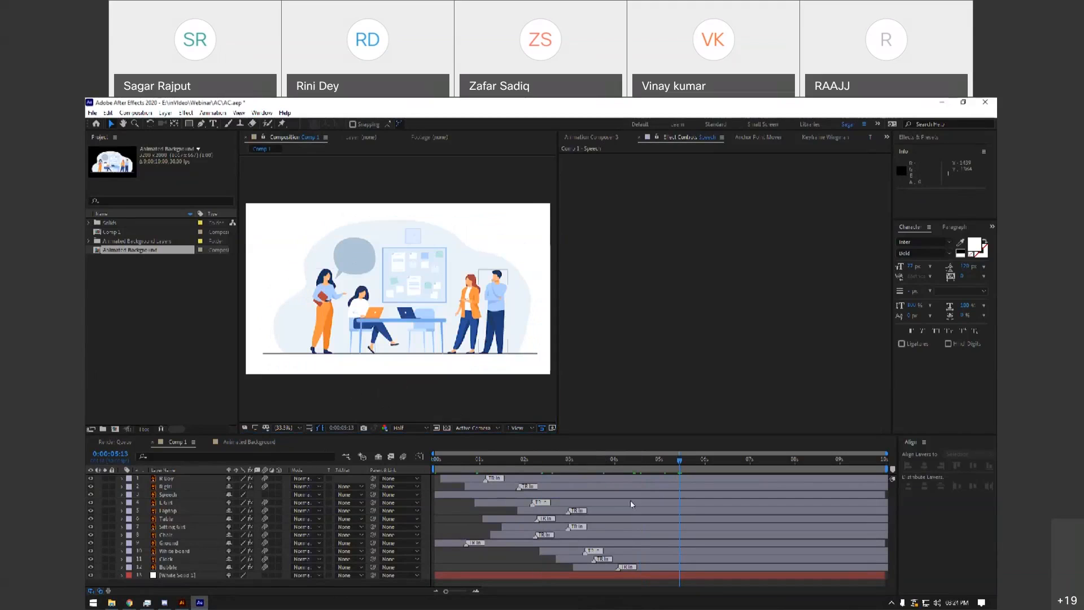
click(359, 269)
drag(367, 274, 431, 307)
scroll(413, 288, up, 2)
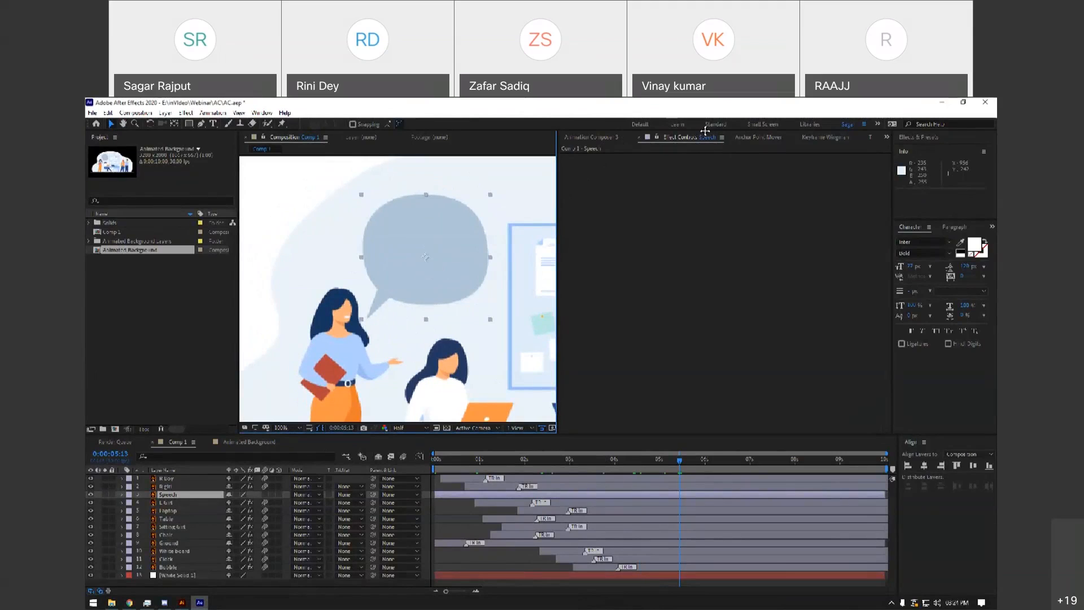
click(769, 137)
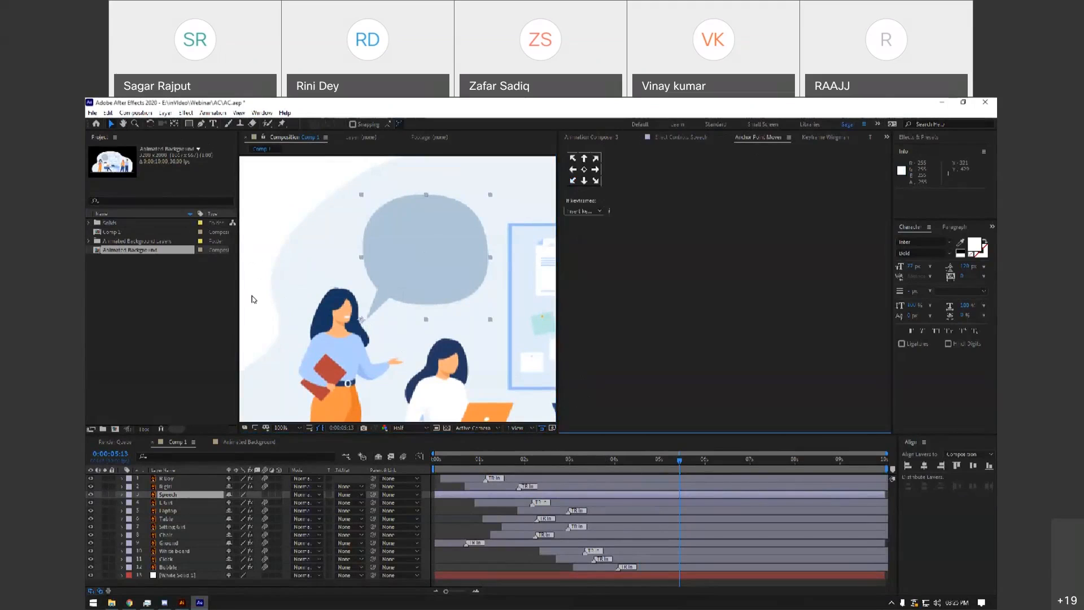
click(174, 124)
click(367, 323)
mouse_move(367, 324)
mouse_down()
mouse_move(454, 233)
mouse_move(367, 319)
mouse_up()
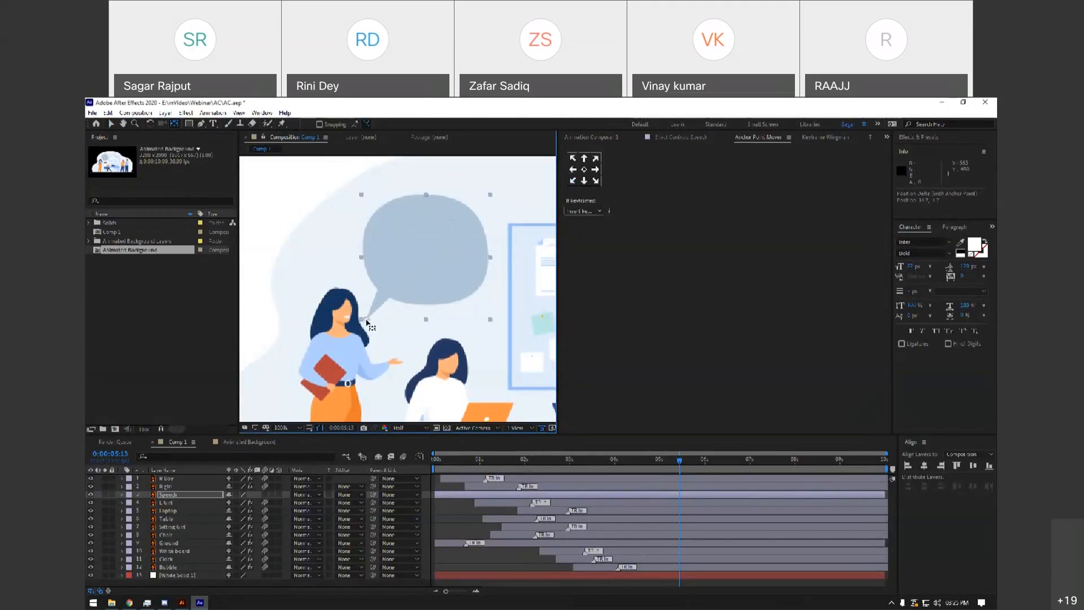
click(111, 125)
Apply Overshoot Scale From Anchor Point as an In animation to the Speech layer and fit the composition in view.
click(608, 135)
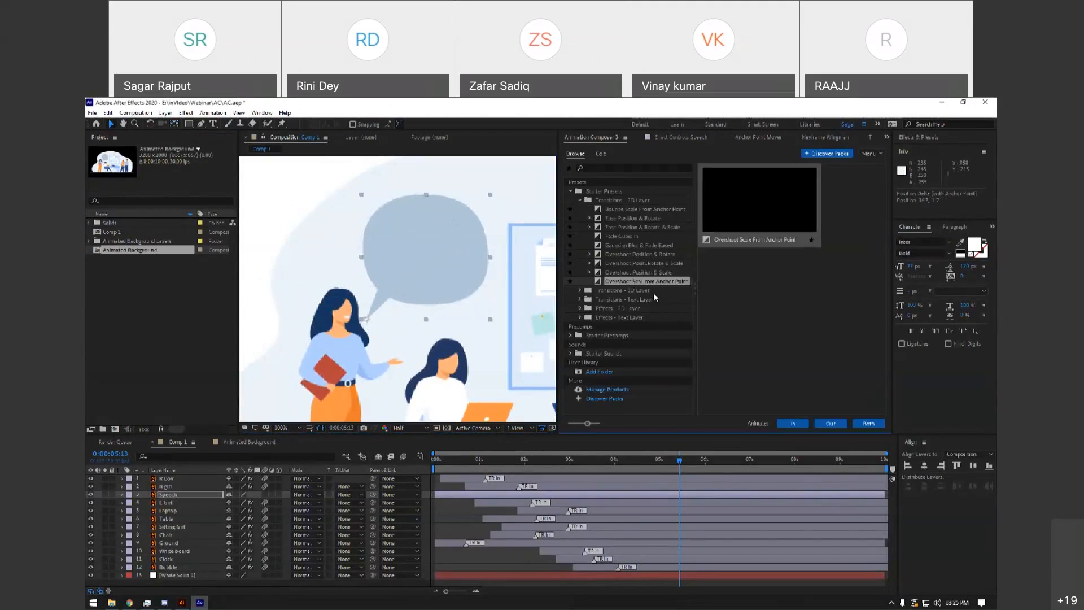
click(793, 428)
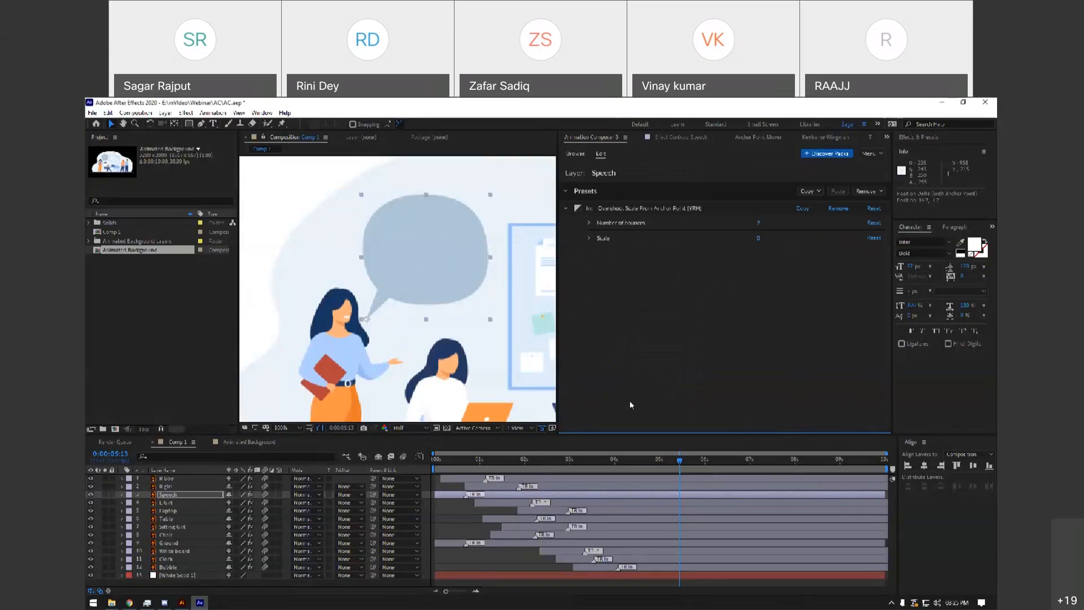
click(293, 428)
click(291, 342)
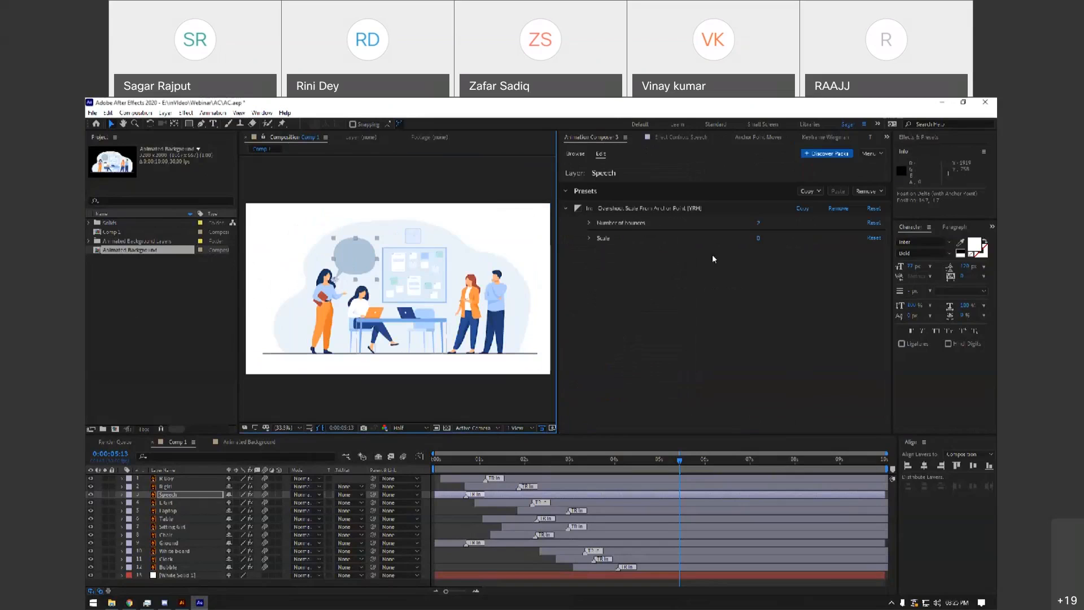
Shift the Speech layer to start at about 1.6 seconds, play the animation to check it, and save the project.
drag(464, 495, 531, 497)
key(space)
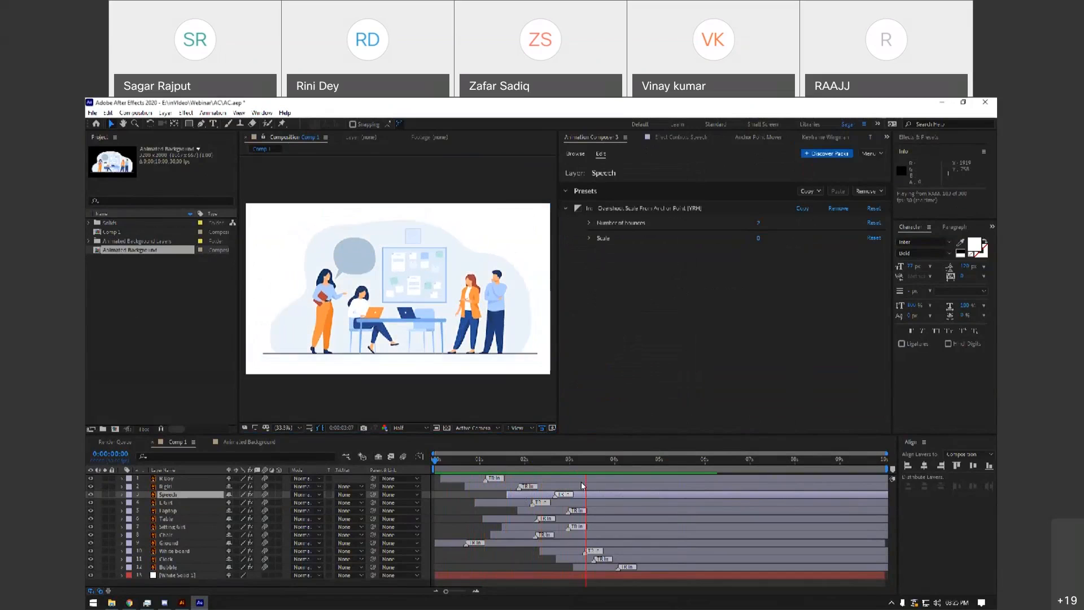
click(536, 412)
key(ctrl+s)
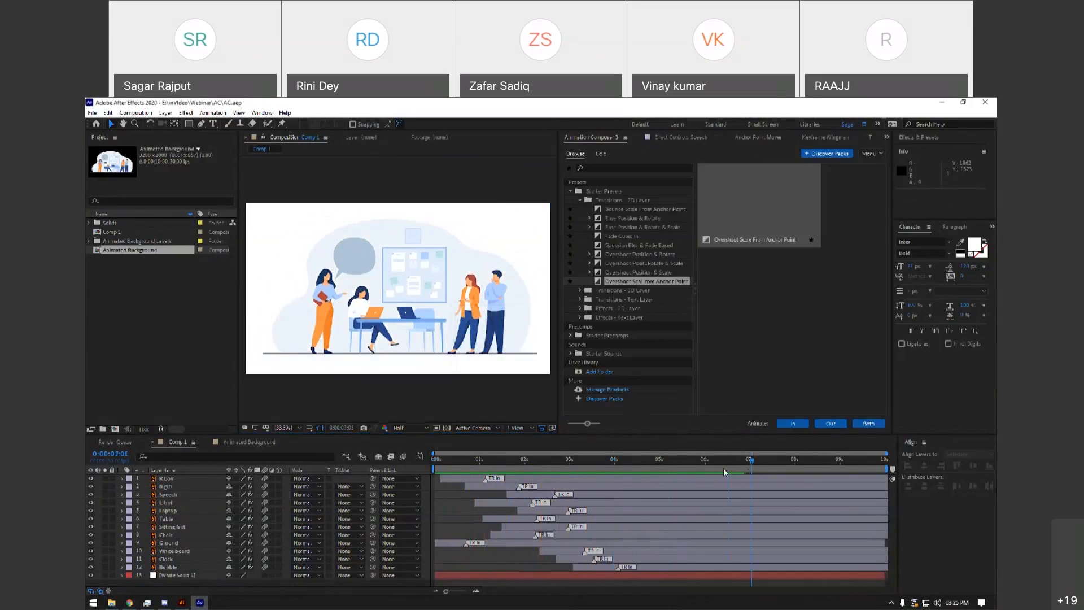
key(space)
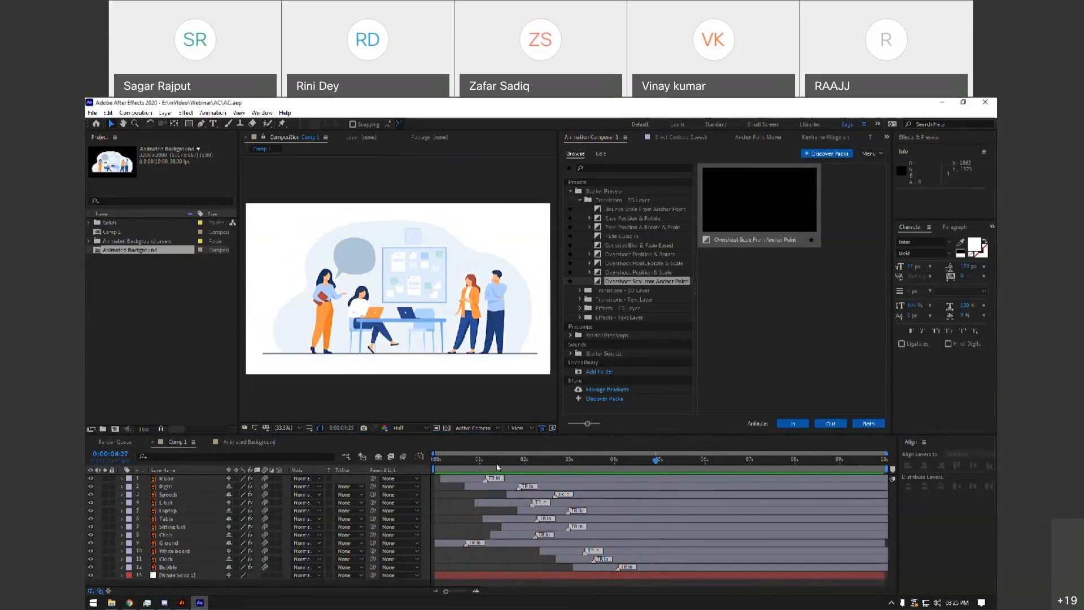
click(652, 472)
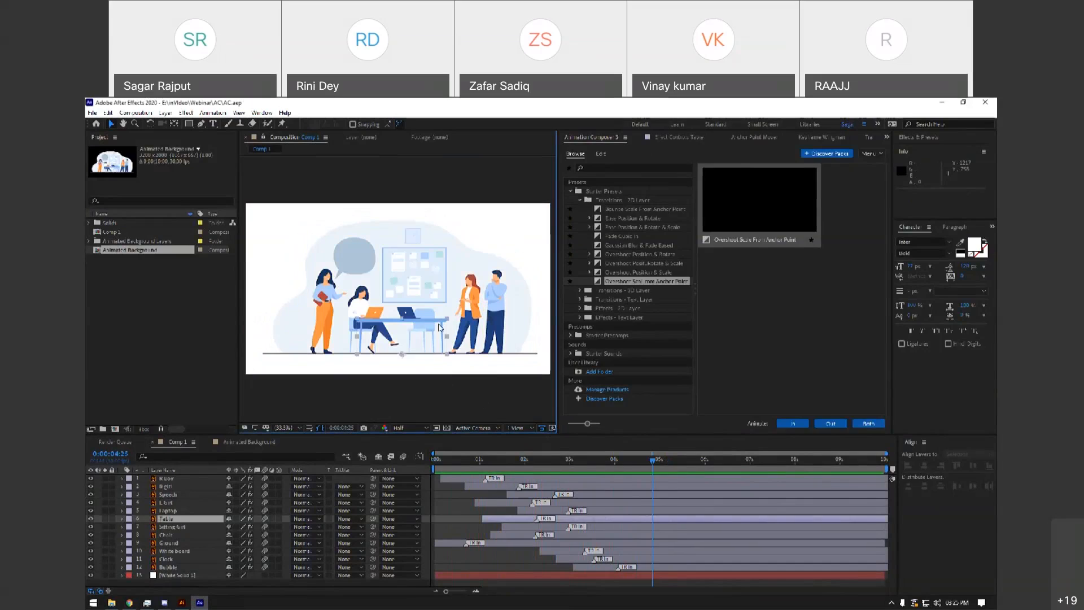
Remove the Overshoot Scale preset from the Table layer.
click(564, 519)
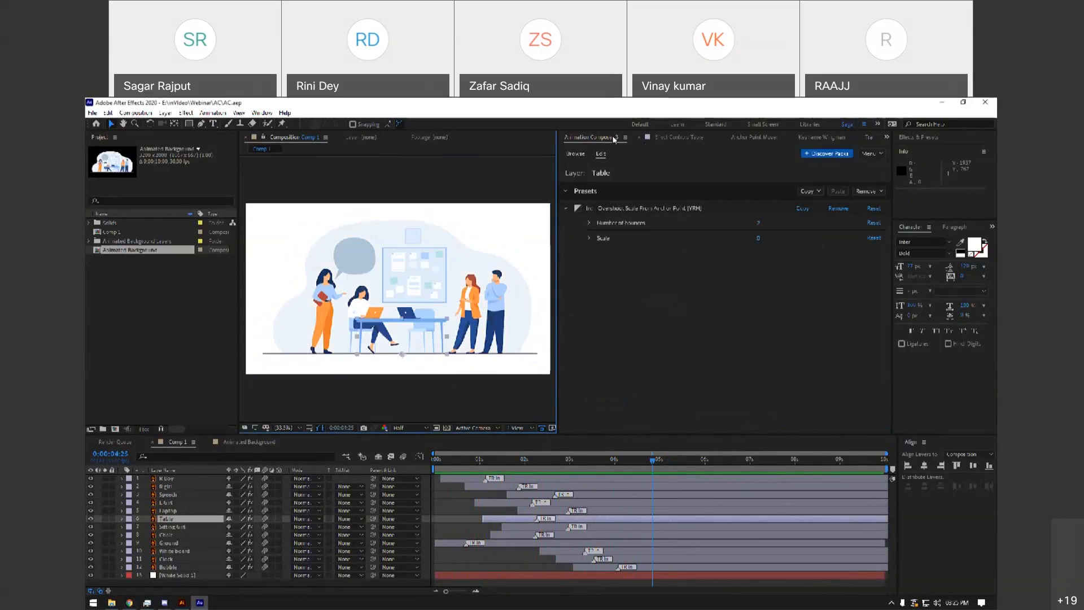
click(875, 191)
click(882, 201)
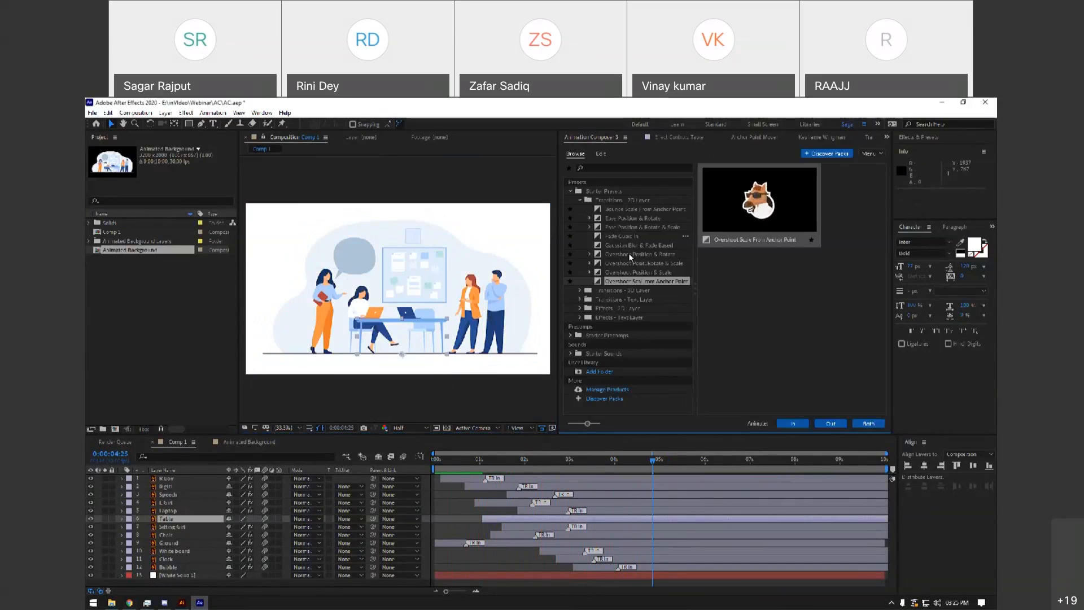
Compare the 2D layer transition presets and apply Ease Position & Rotate, Bottom, as an In animation to the Table layer.
click(630, 221)
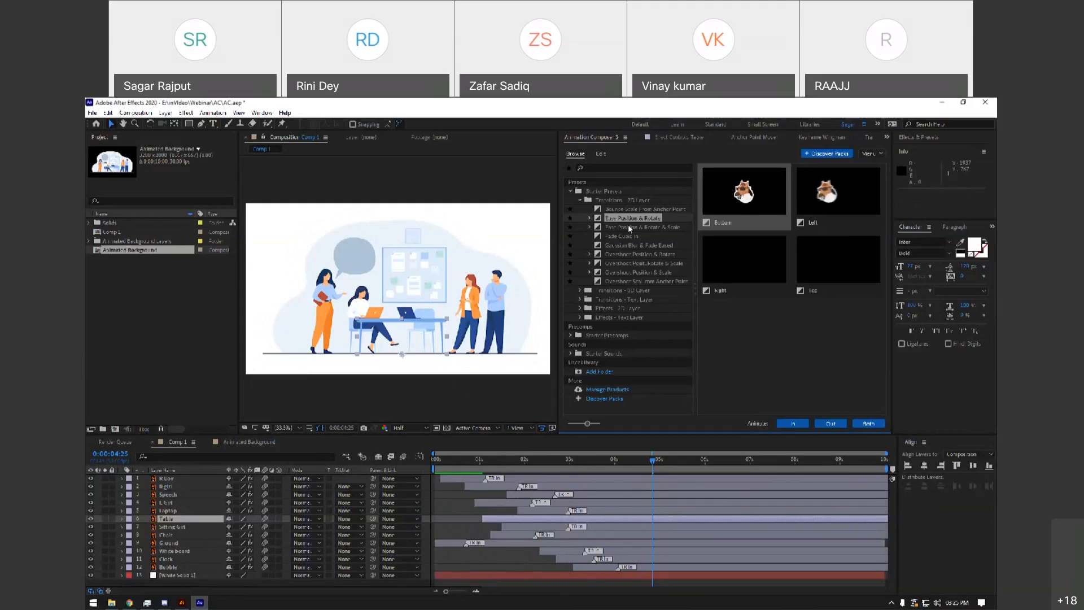
click(628, 226)
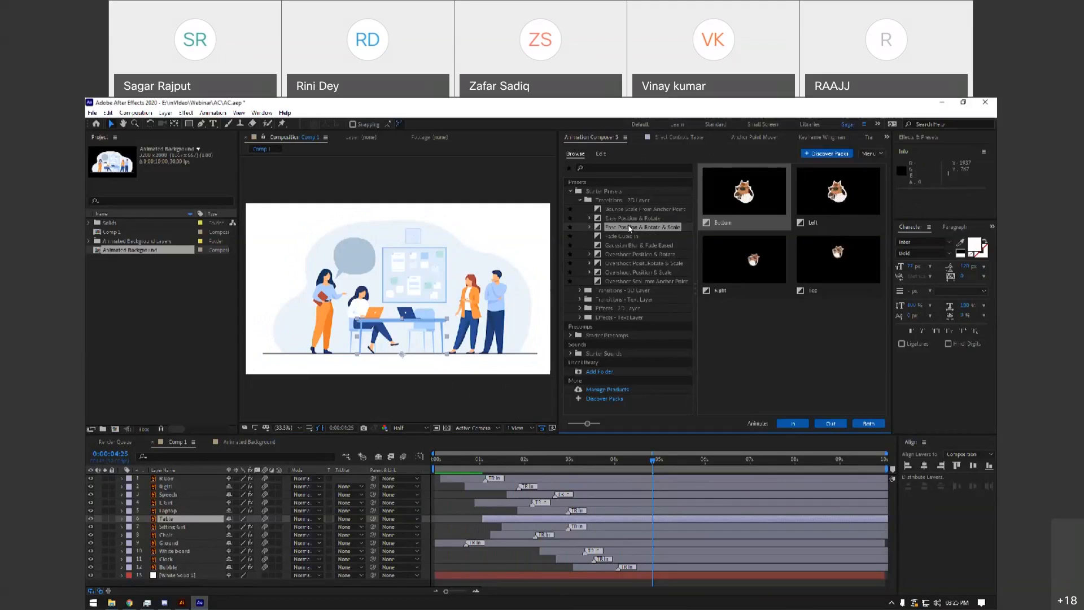
click(626, 246)
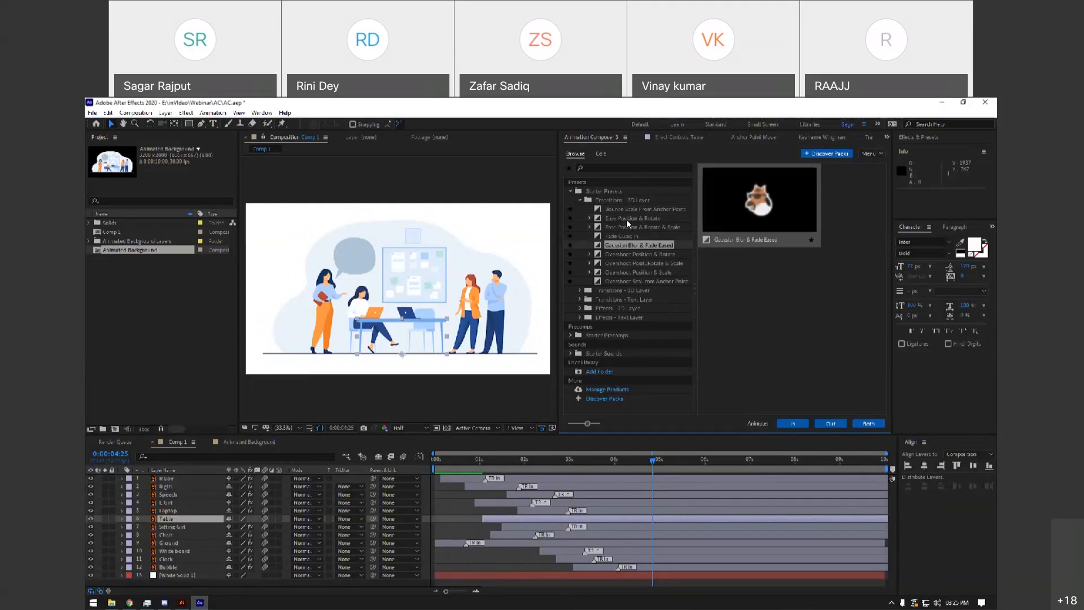
click(625, 219)
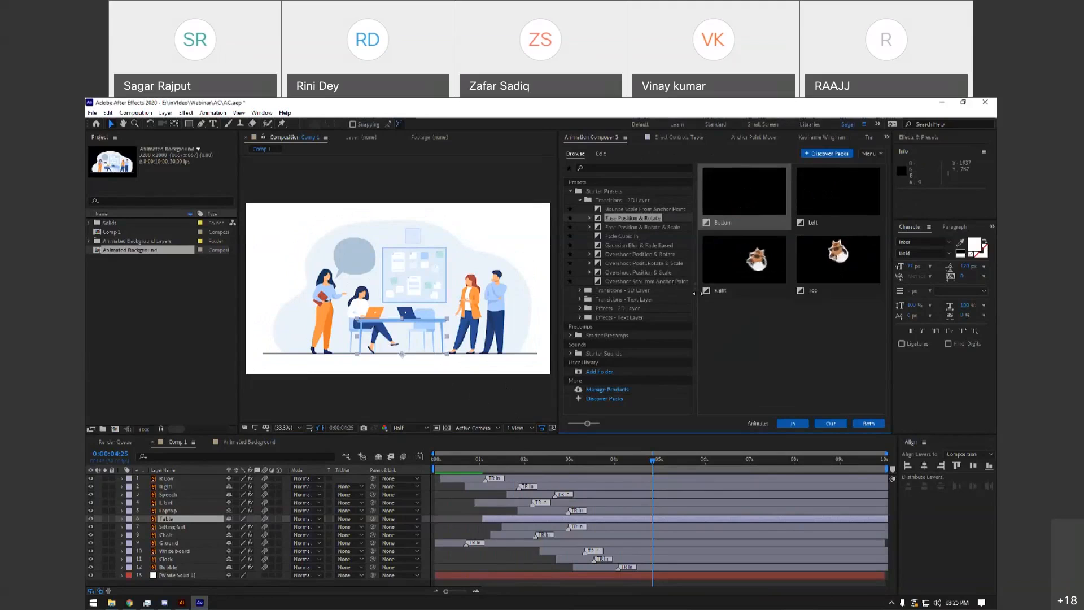
click(781, 425)
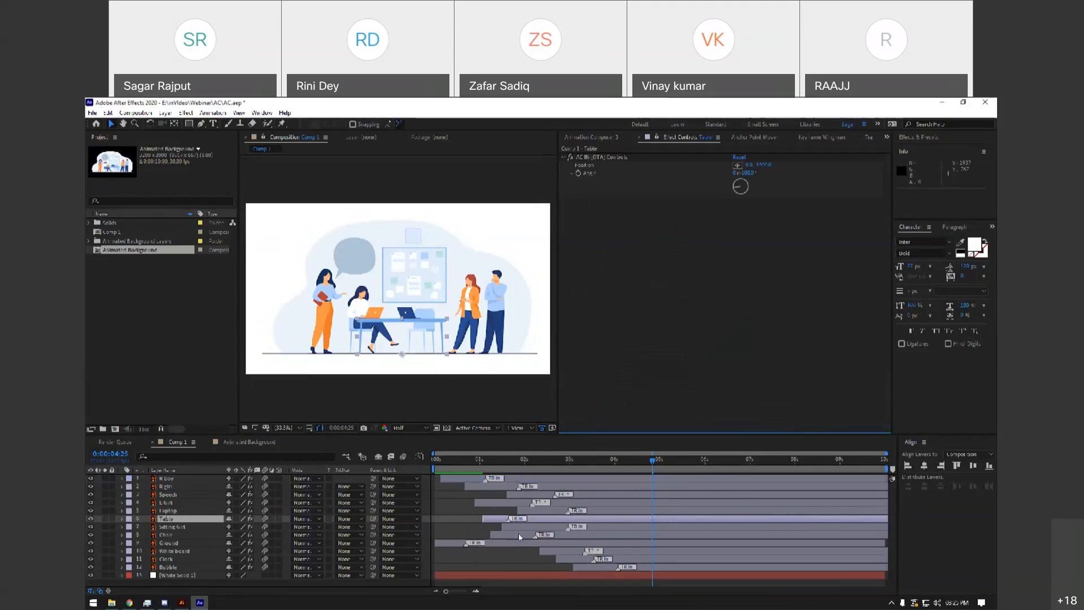
Try a different Angle for the Table's Ease Position & Rotate entrance and play the animation.
click(459, 460)
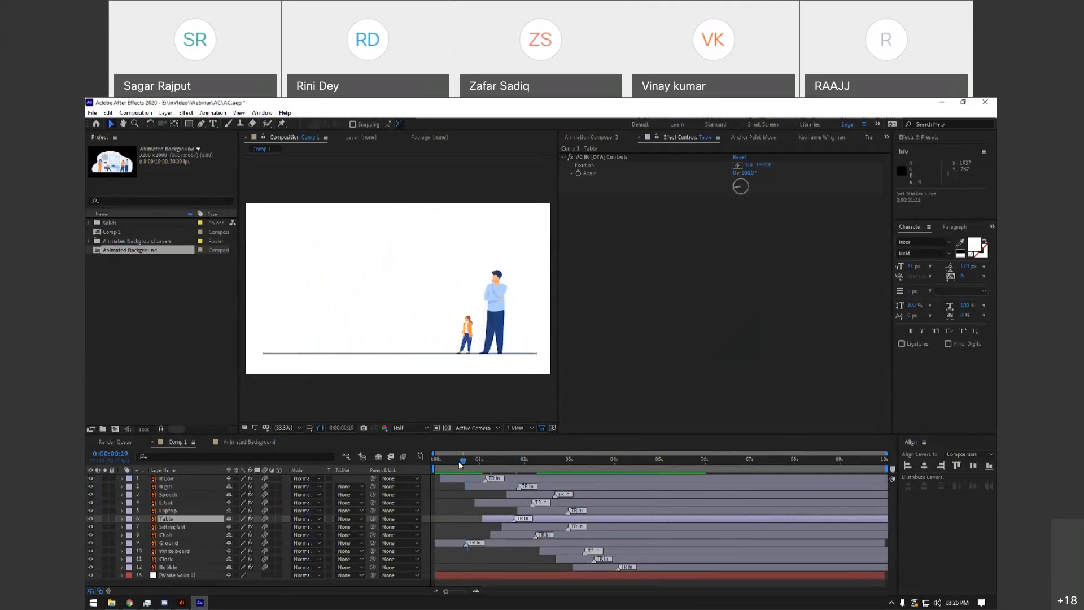
drag(744, 173, 769, 174)
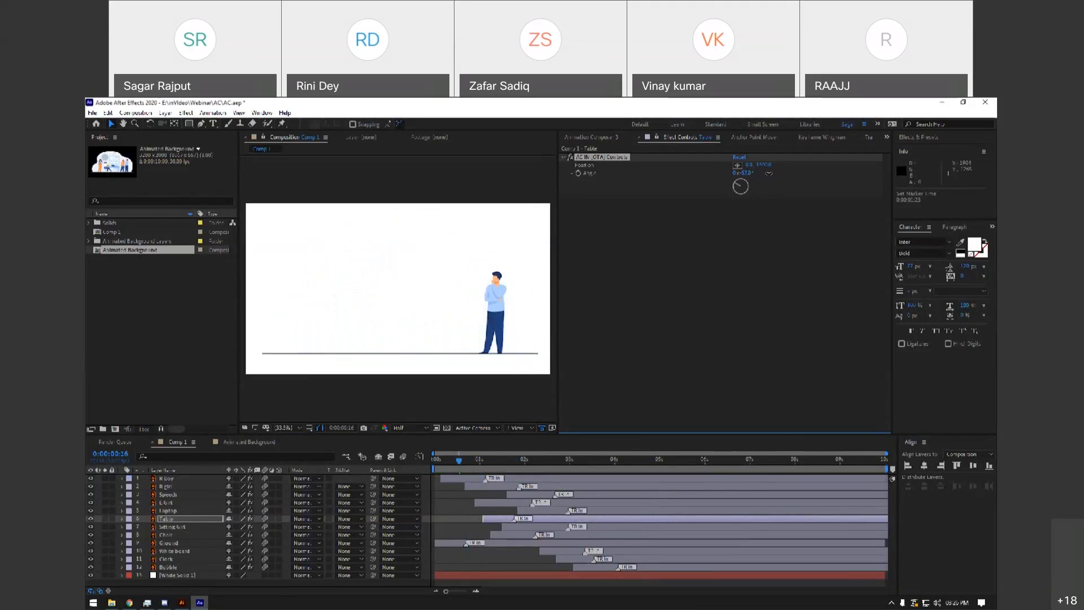
key(space)
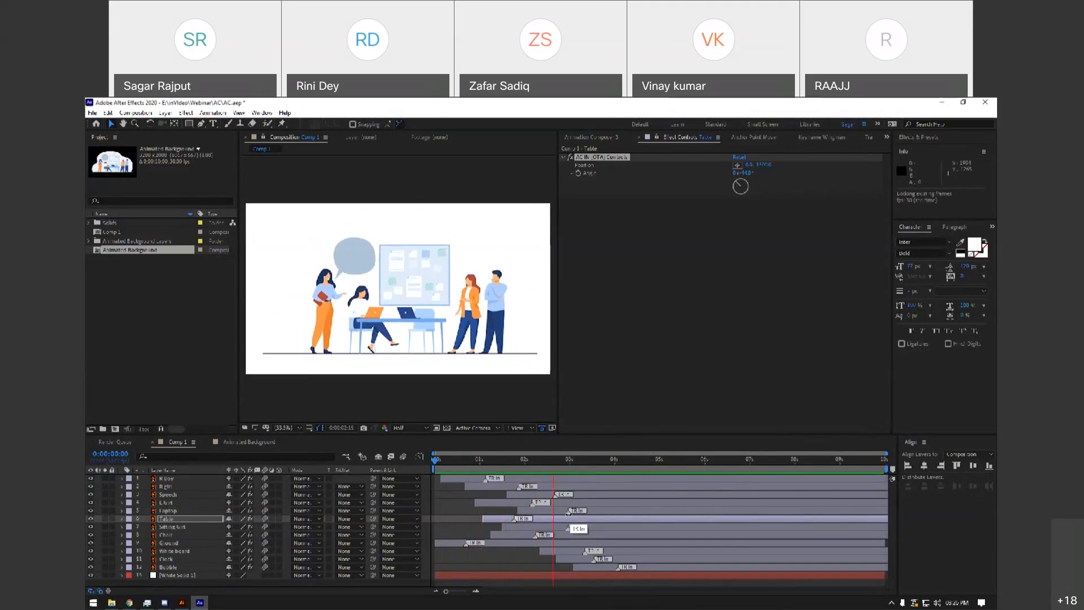
key(space)
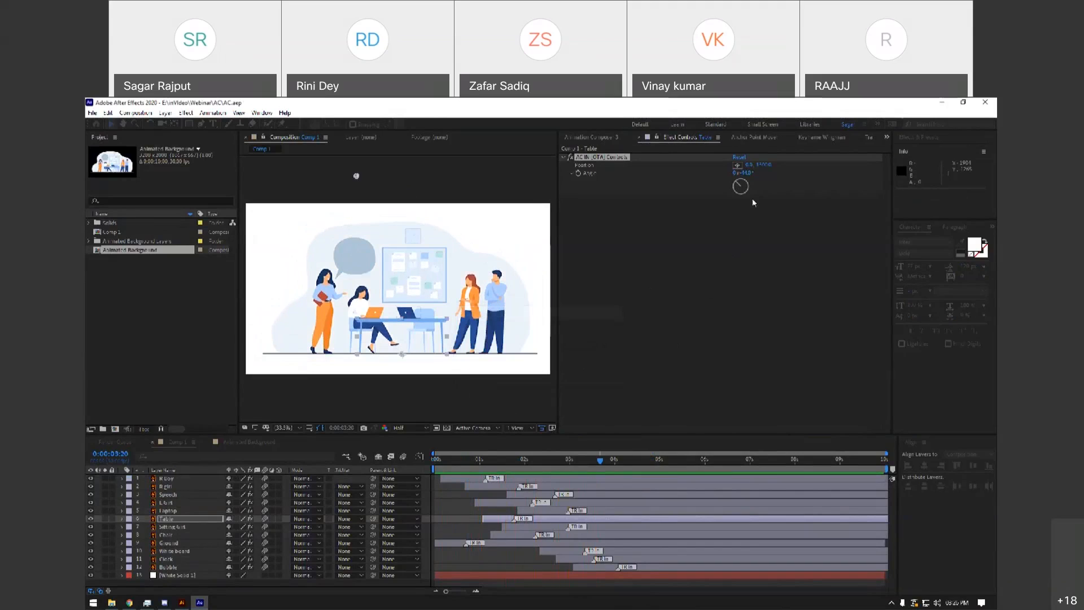
Set the Table entrance's Angle to about 0° and move its In marker to 0:00:01:19, then preview and save the project.
click(745, 172)
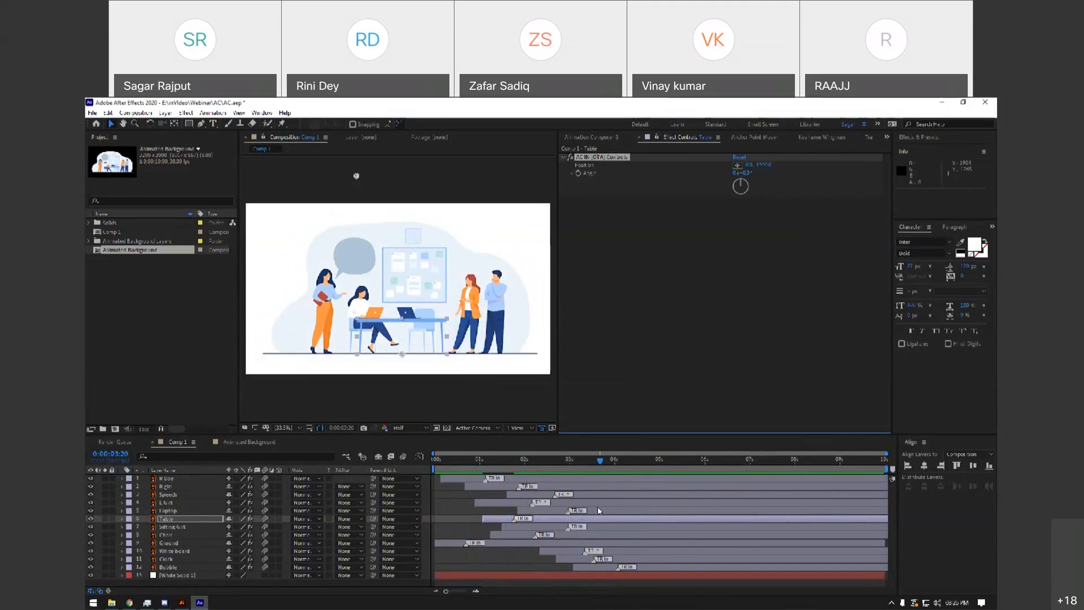
drag(514, 518, 507, 518)
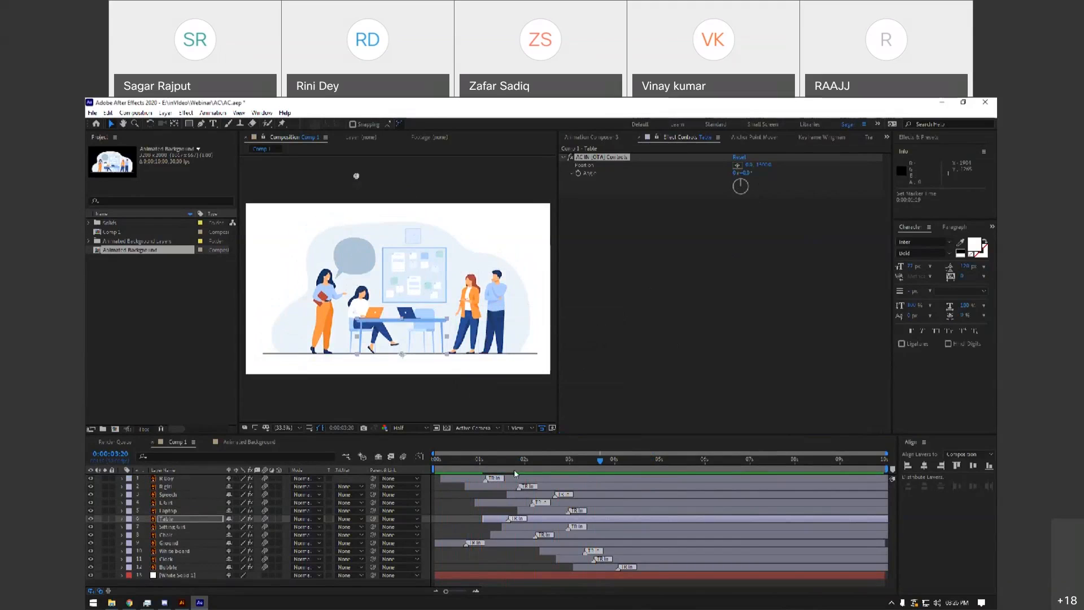
key(space)
key(ctrl+s)
click(484, 411)
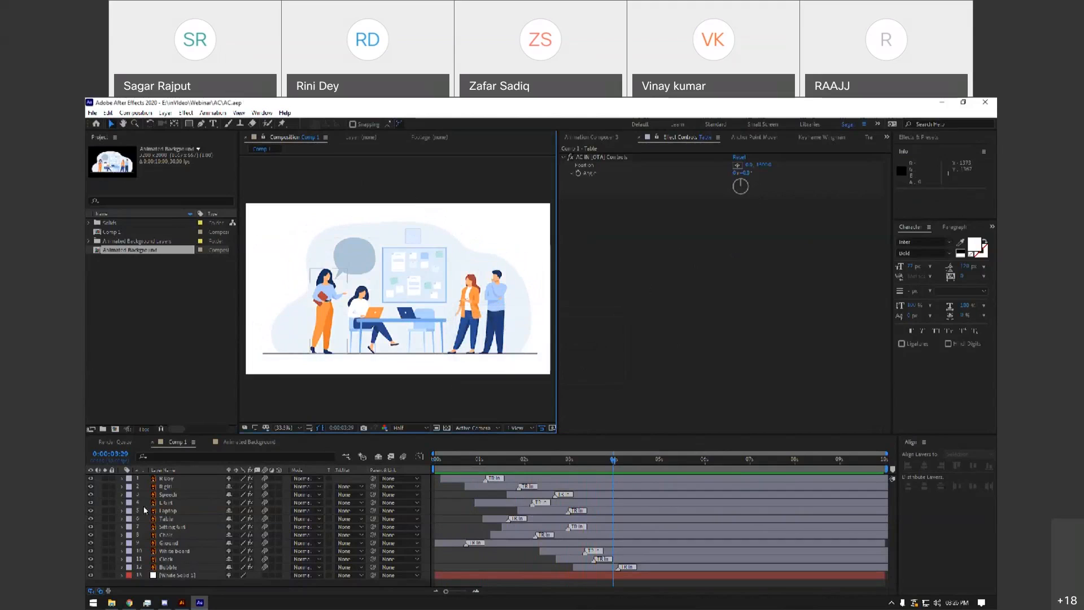
Add the text "Hi, how are you?" on two lines over the speech bubble.
scroll(331, 235, up, 5)
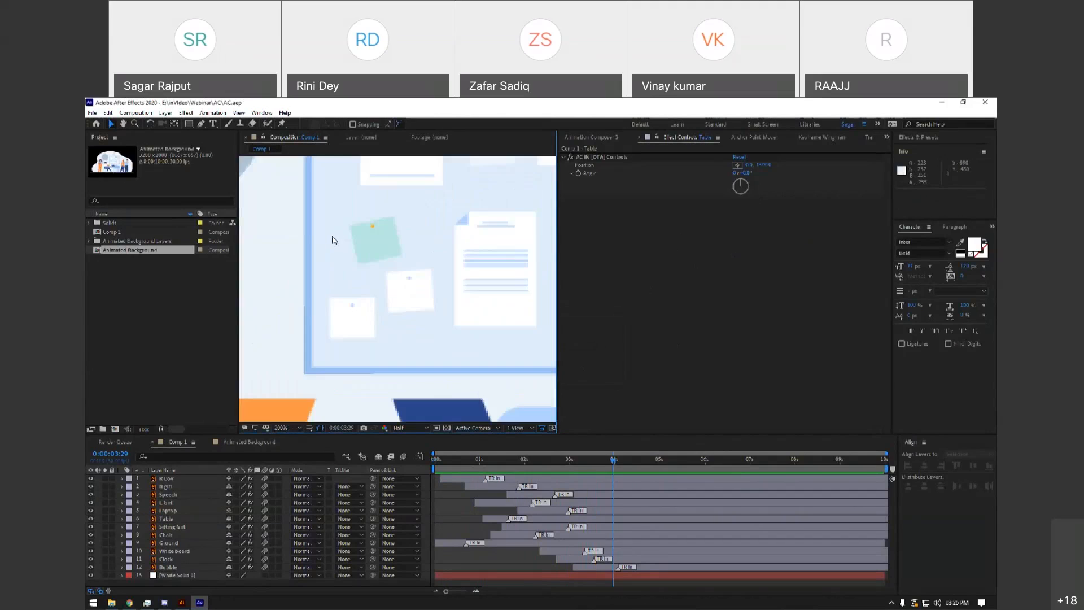
scroll(382, 303, down, 5)
scroll(396, 316, up, 1)
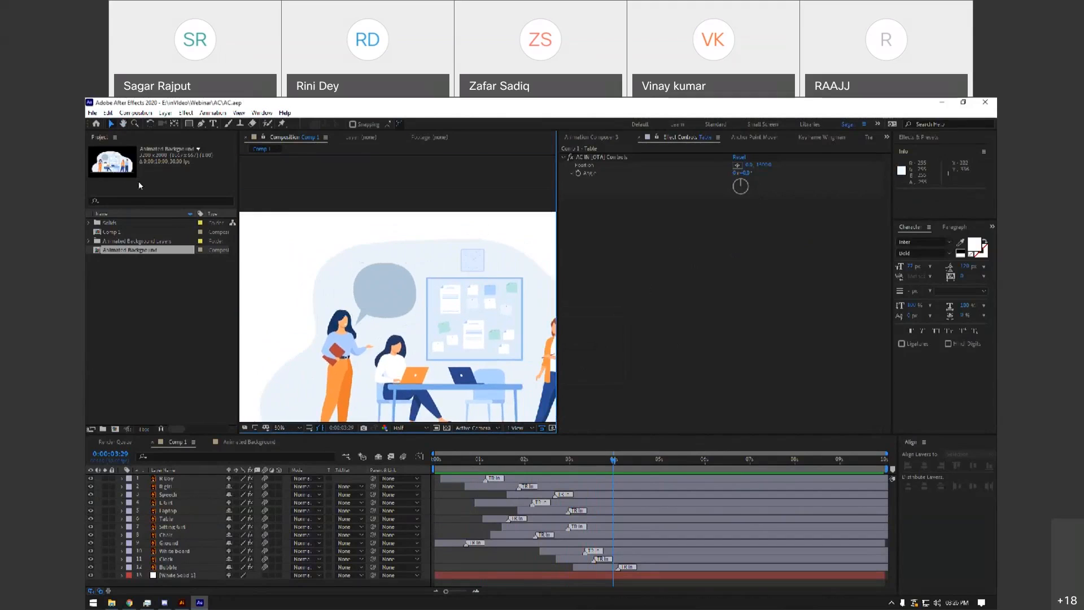
click(212, 124)
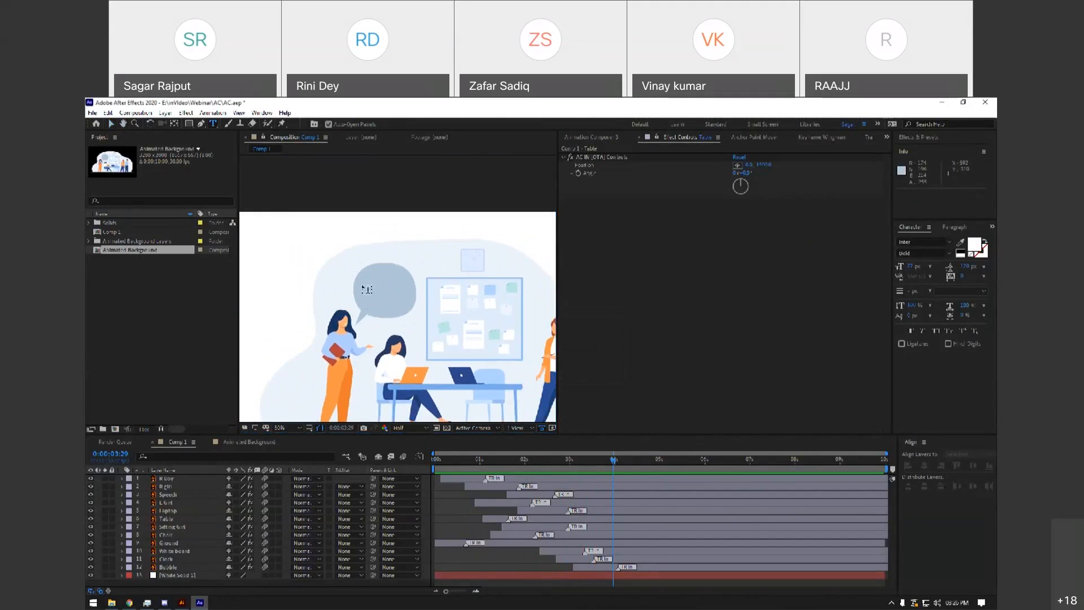
click(366, 289)
text(Hi, J)
text(op)
key(BackSpace)
text(are you?)
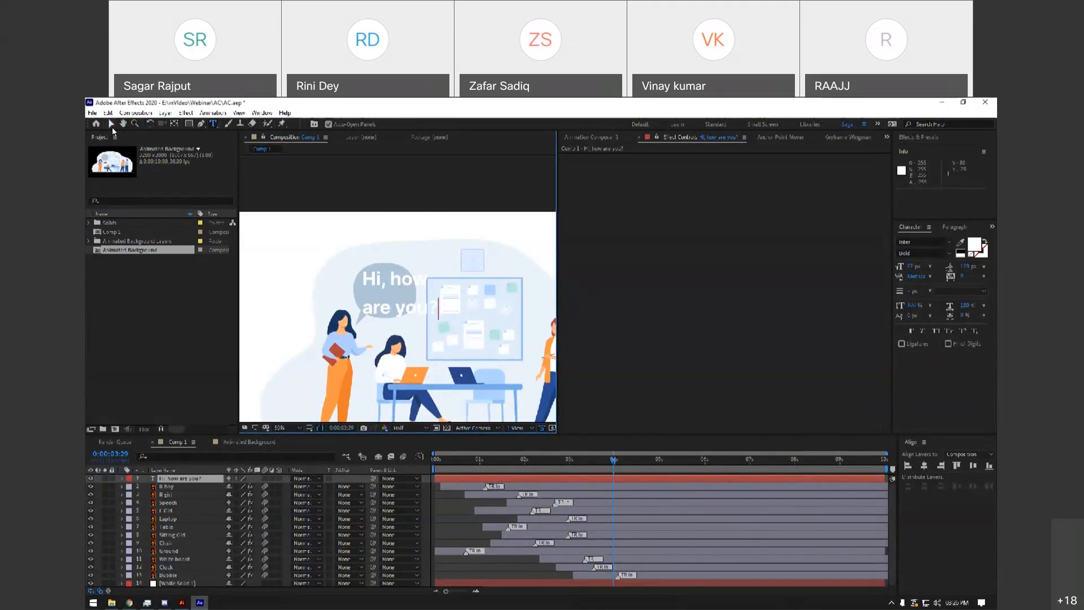
Reduce the greeting text's size and line spacing so it fits, and position it inside the speech bubble.
click(111, 125)
mouse_move(963, 269)
mouse_down()
mouse_move(896, 271)
mouse_move(943, 266)
mouse_up()
drag(397, 289, 397, 292)
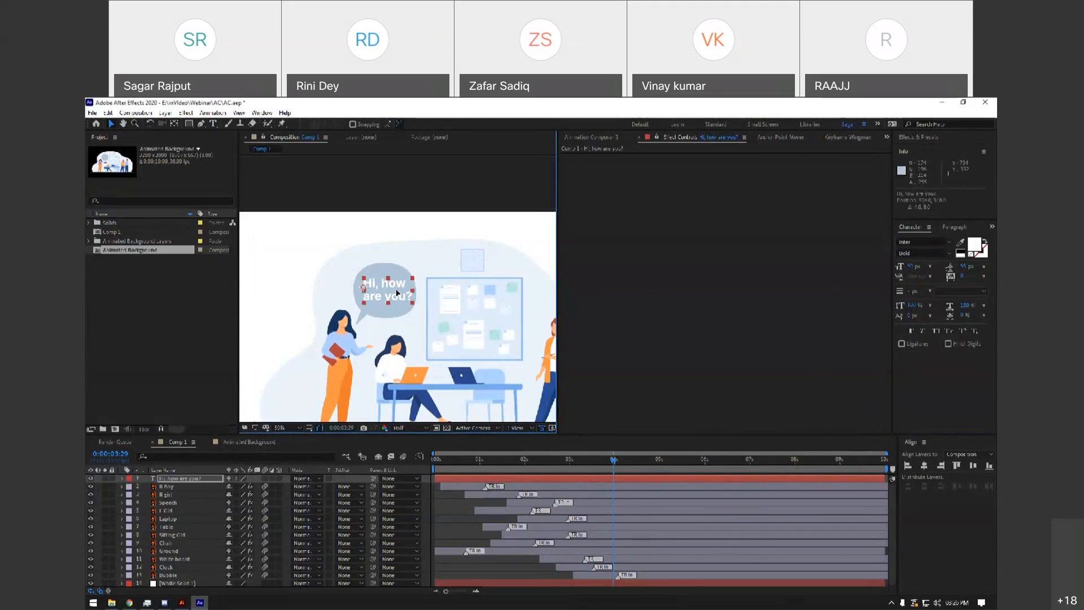
Recolour the greeting text dark navy, hex 163560, with a sampled colour, and fit the composition in the viewer.
click(960, 241)
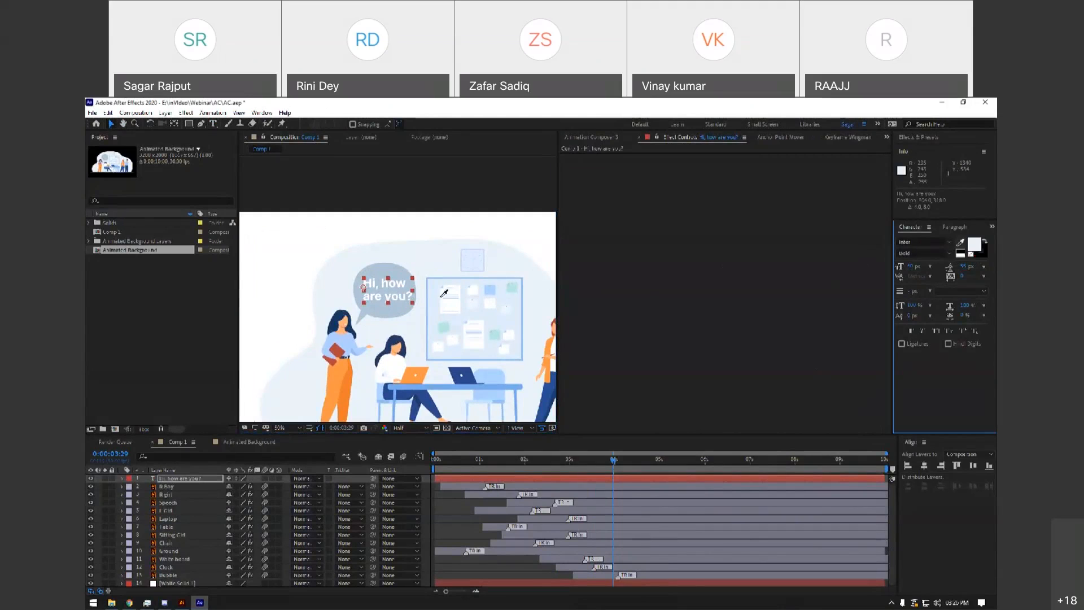
click(393, 310)
click(976, 247)
mouse_move(553, 429)
mouse_down()
mouse_move(550, 441)
mouse_move(552, 431)
mouse_up()
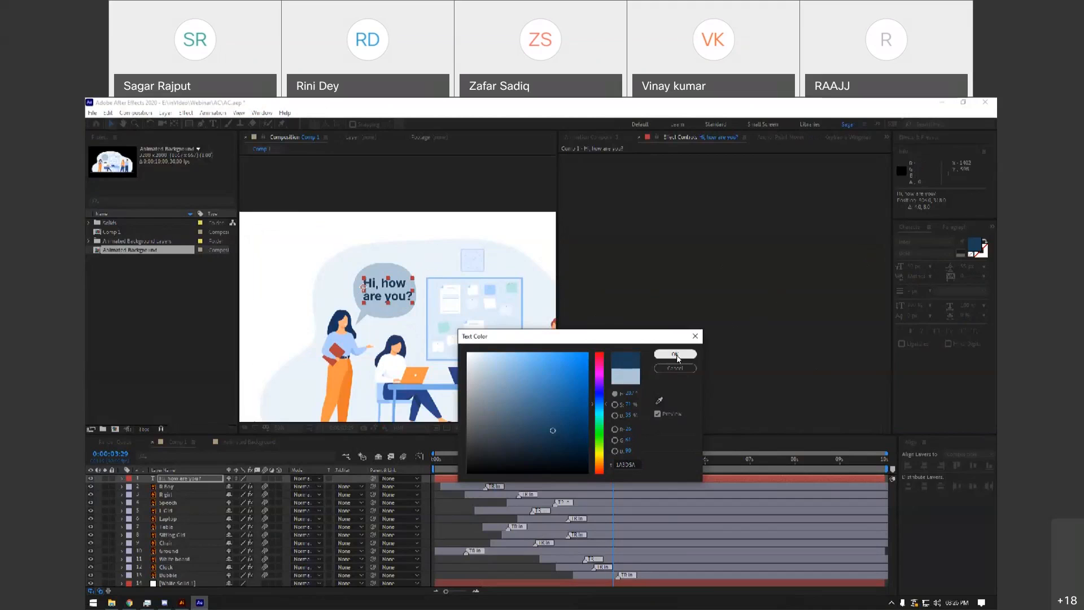
click(659, 400)
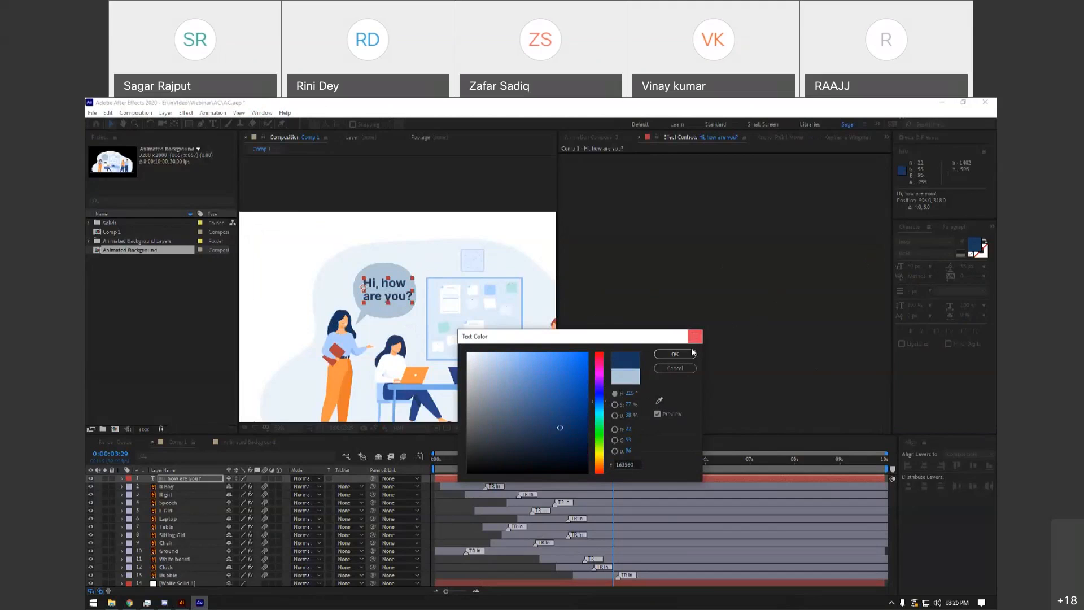
click(692, 352)
click(291, 427)
click(294, 269)
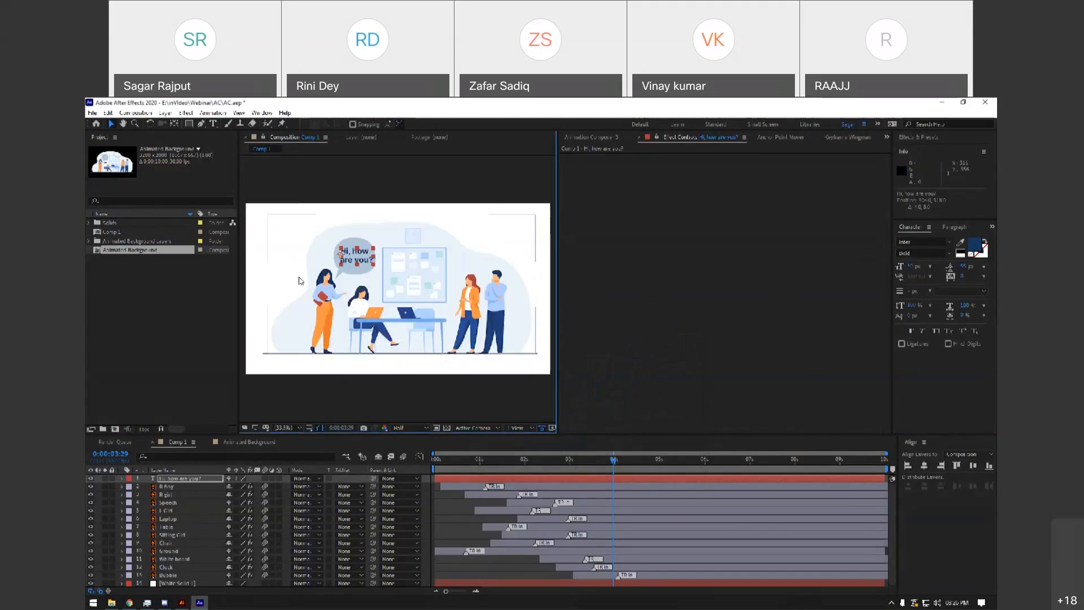
click(464, 411)
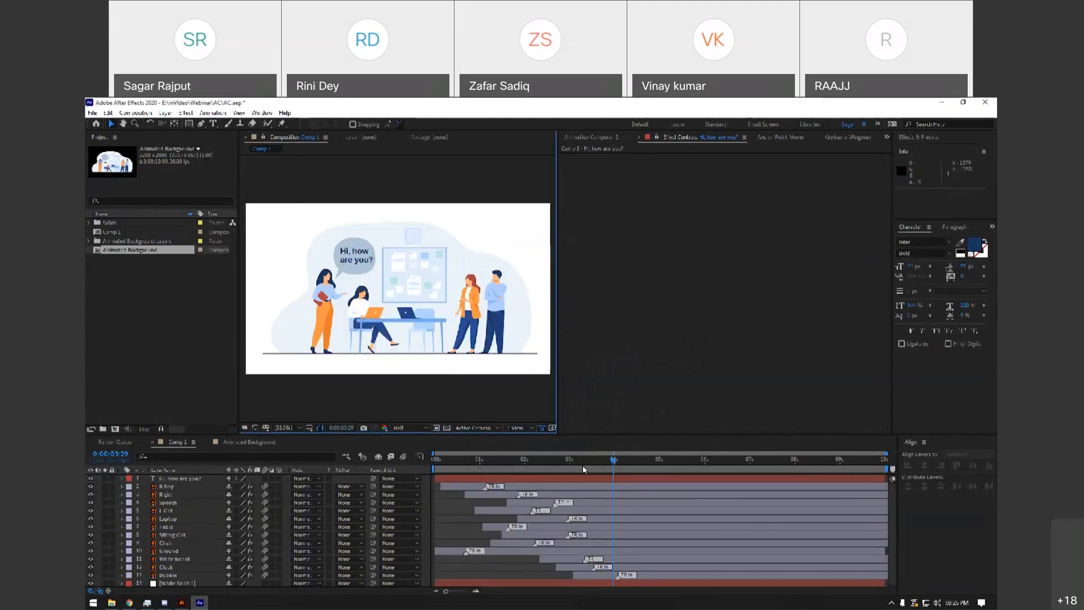
Apply the Bottom variant of an overshoot Animate Characters text preset as an In animation to the greeting text.
click(544, 481)
click(597, 137)
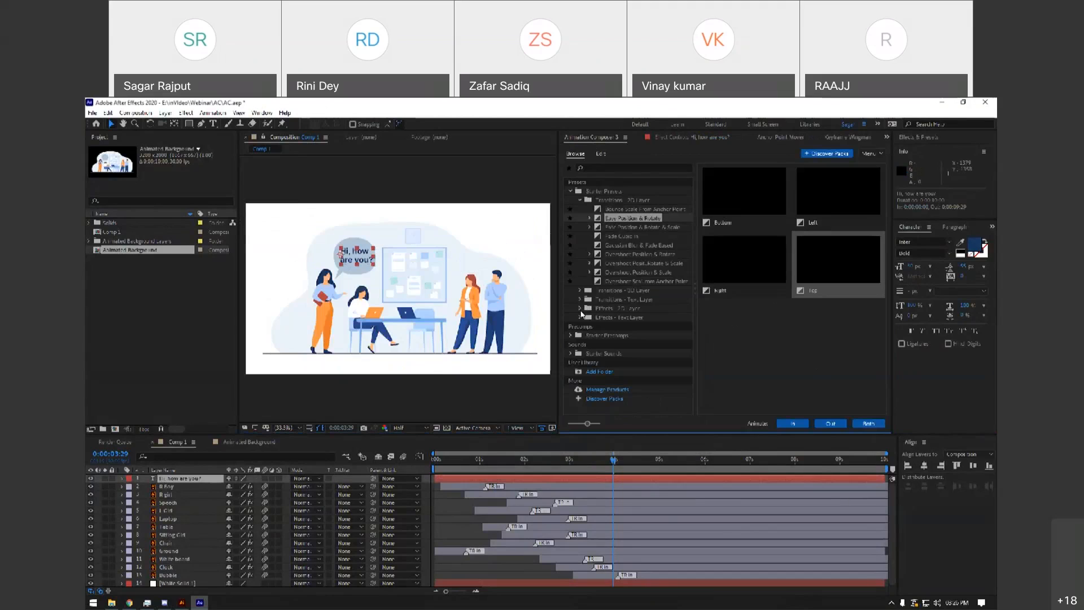
click(580, 300)
click(590, 307)
scroll(660, 324, down, 3)
click(628, 295)
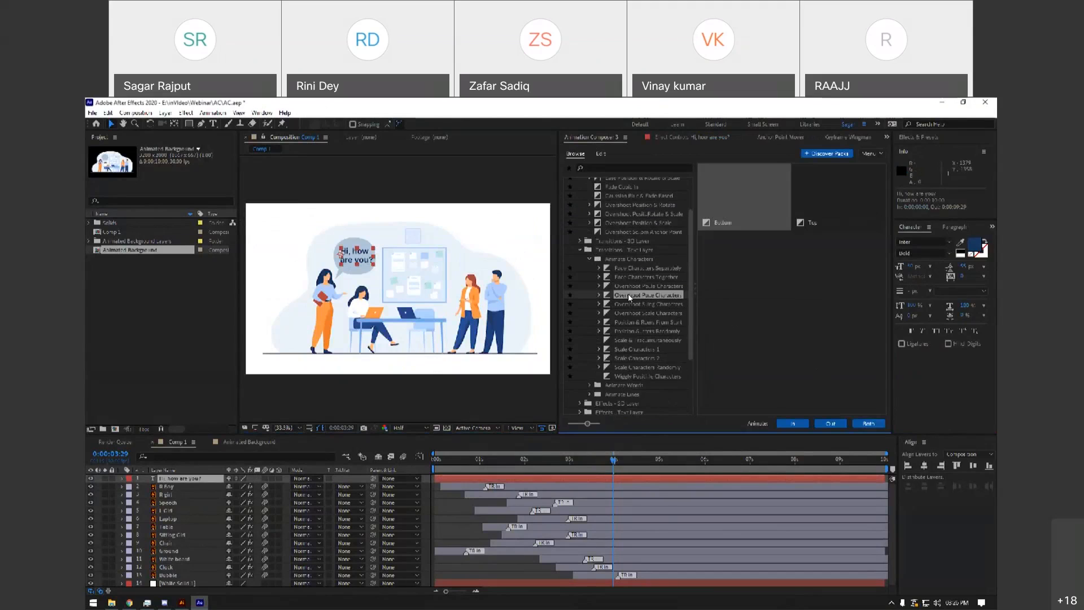
click(784, 423)
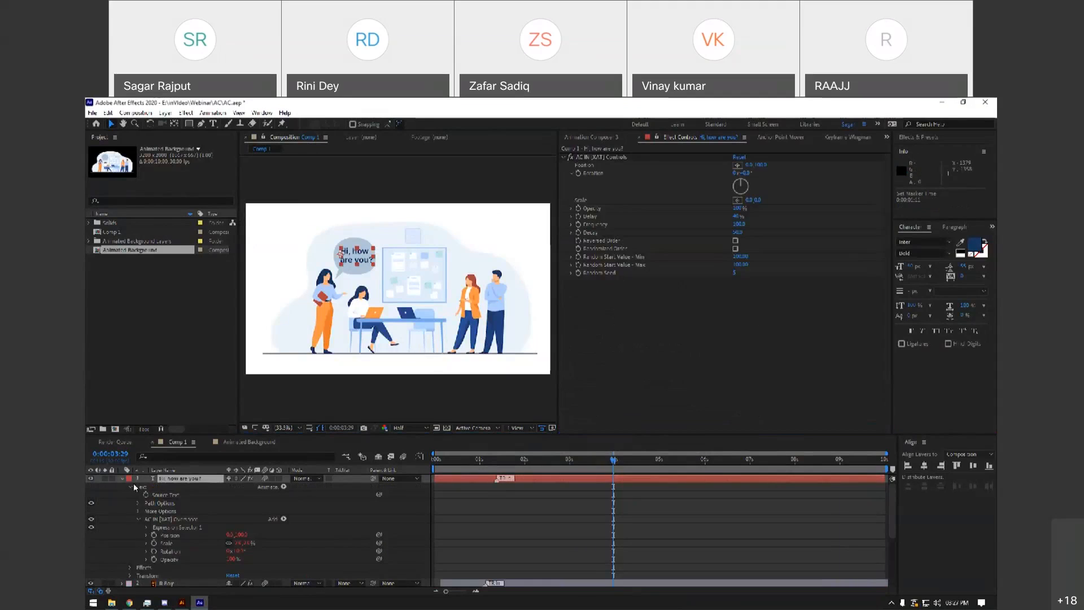
Collapse the greeting text layer's properties and shift the layer to start at about 0:00:02:00.
click(123, 478)
drag(472, 481, 535, 484)
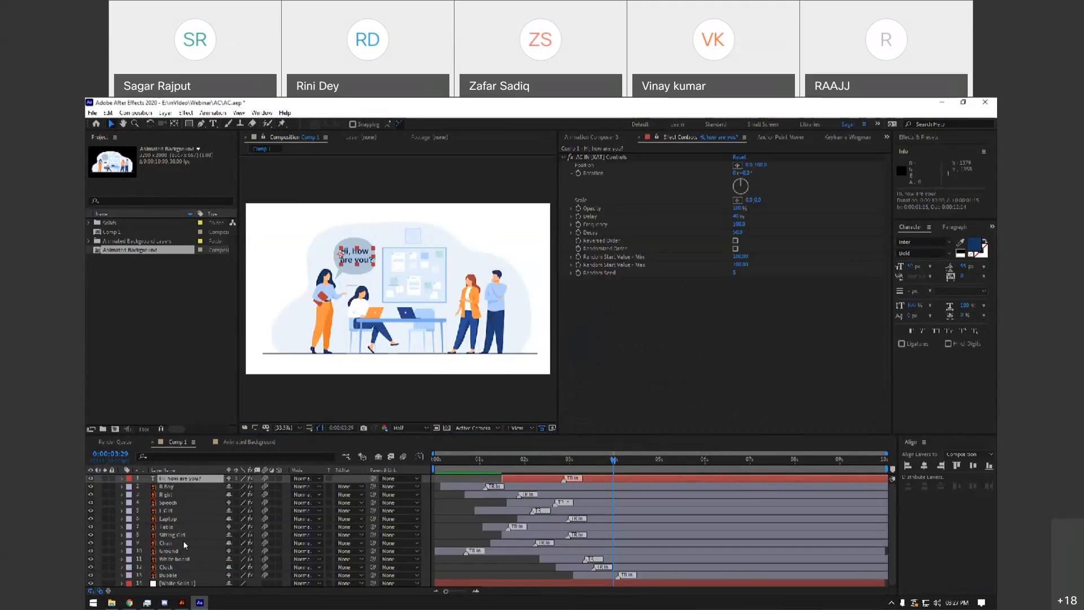
click(175, 502)
drag(514, 478, 275, 466)
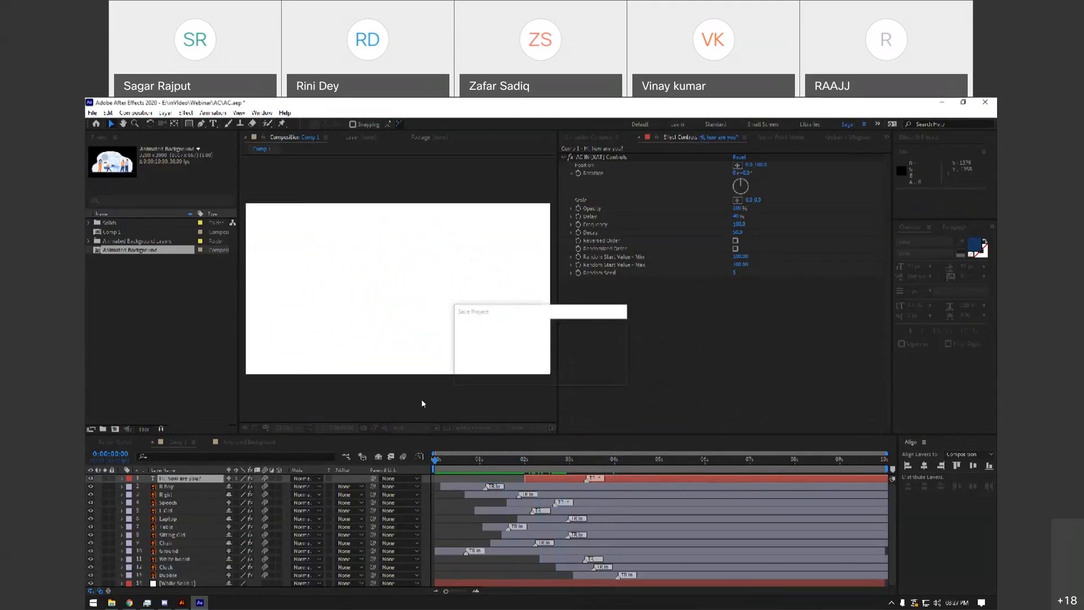
Play the whole animation with the composition viewer maximized, and restore the workspace layout.
key(space)
key(grave)
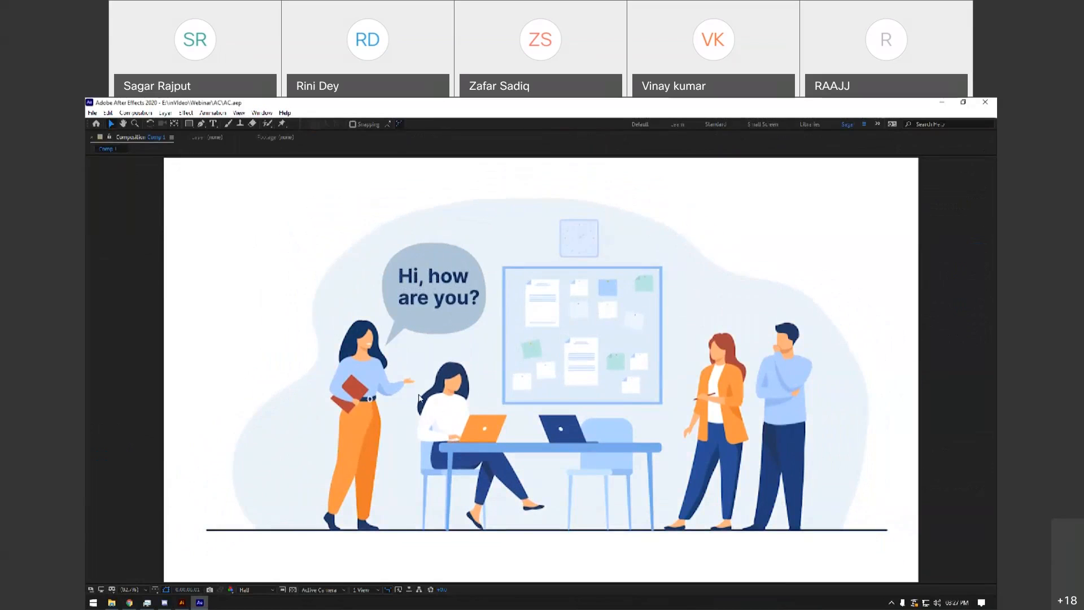
key(grave)
key(grave)
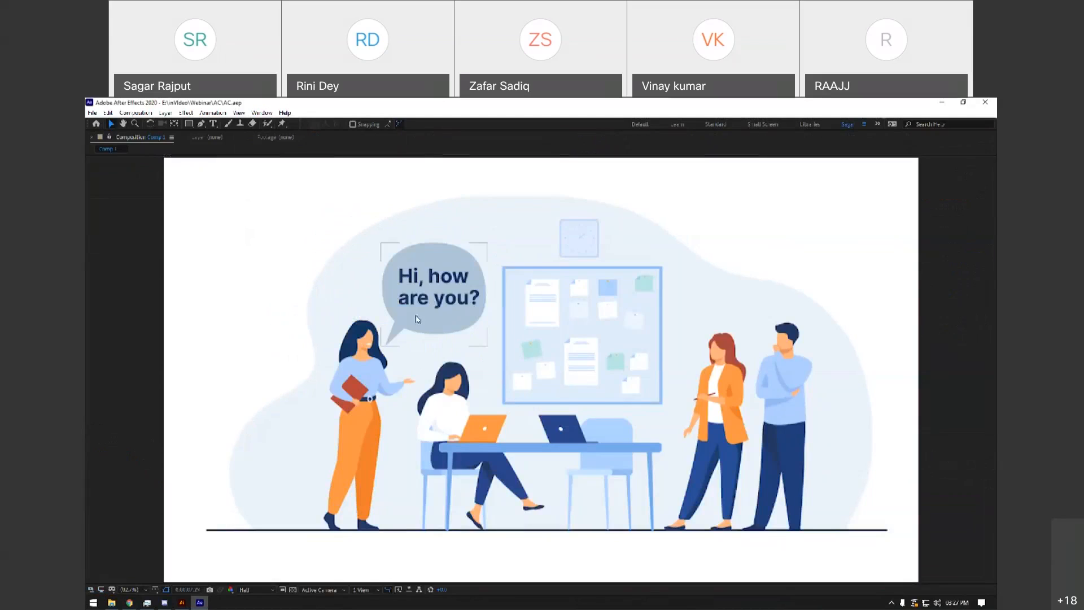
key(grave)
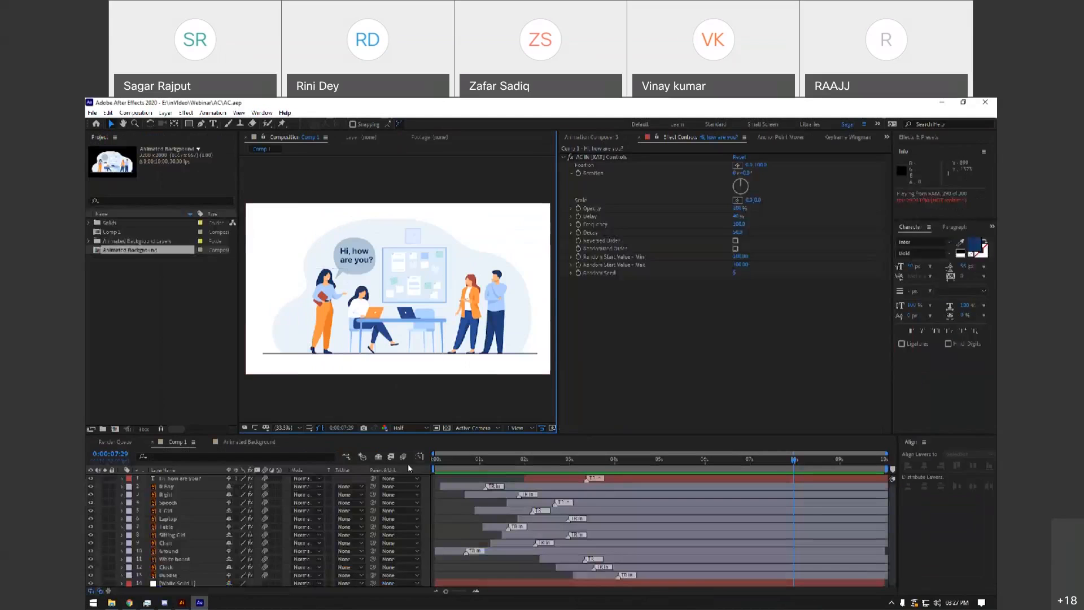
Set the composition viewer's preview resolution to Full and clear the layer selection.
click(409, 427)
click(402, 436)
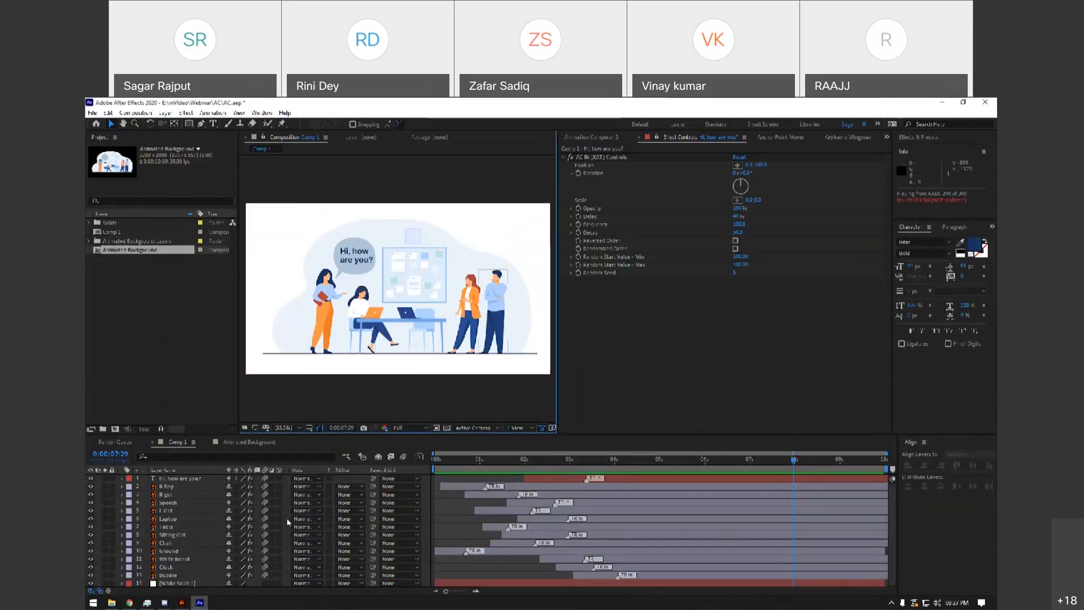
click(166, 486)
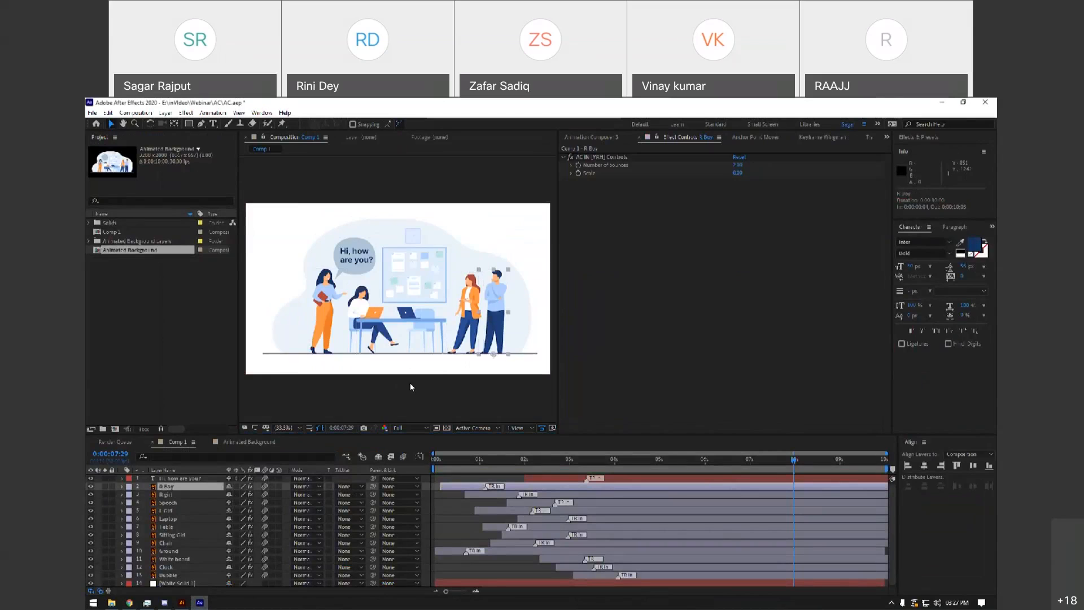
click(361, 419)
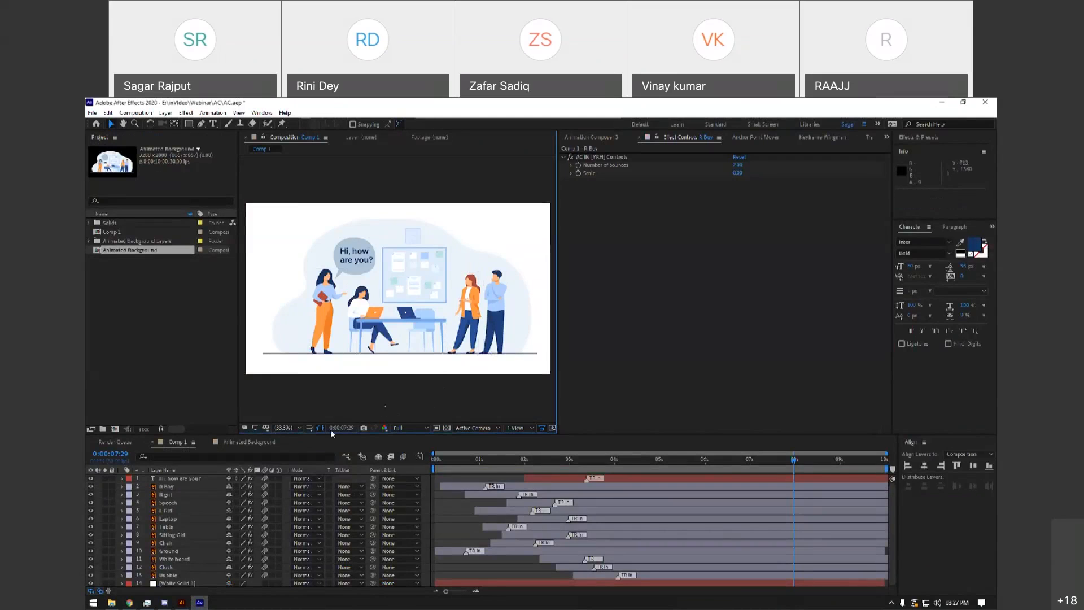
Create a 3200 x 2000 px, 30 fps, ten-second composition and place Comp 1 in it scaled to about 191%.
click(127, 364)
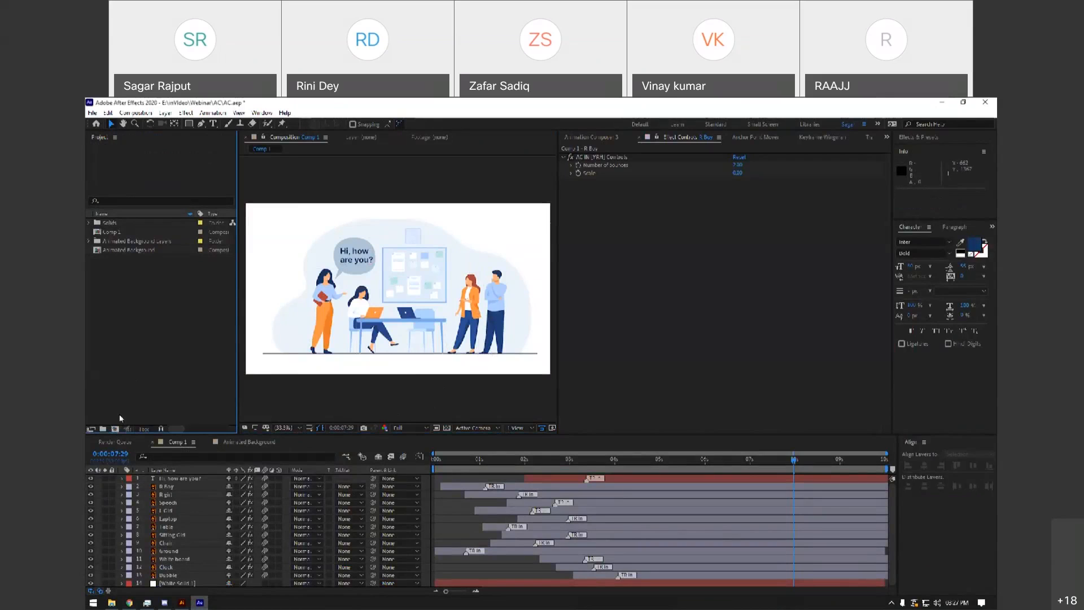
key(ctrl+n)
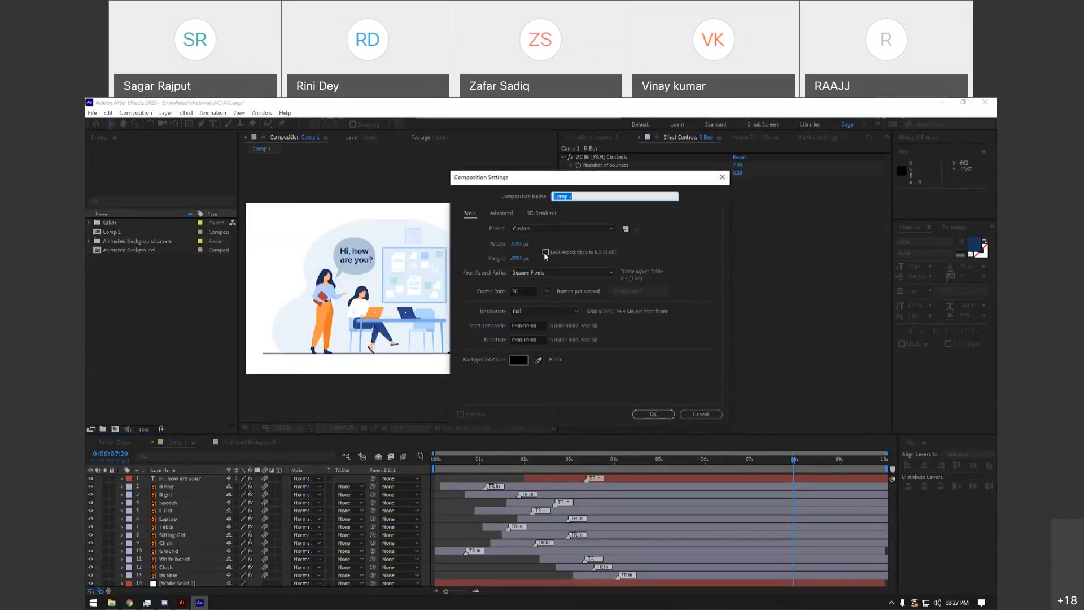
click(546, 252)
click(650, 414)
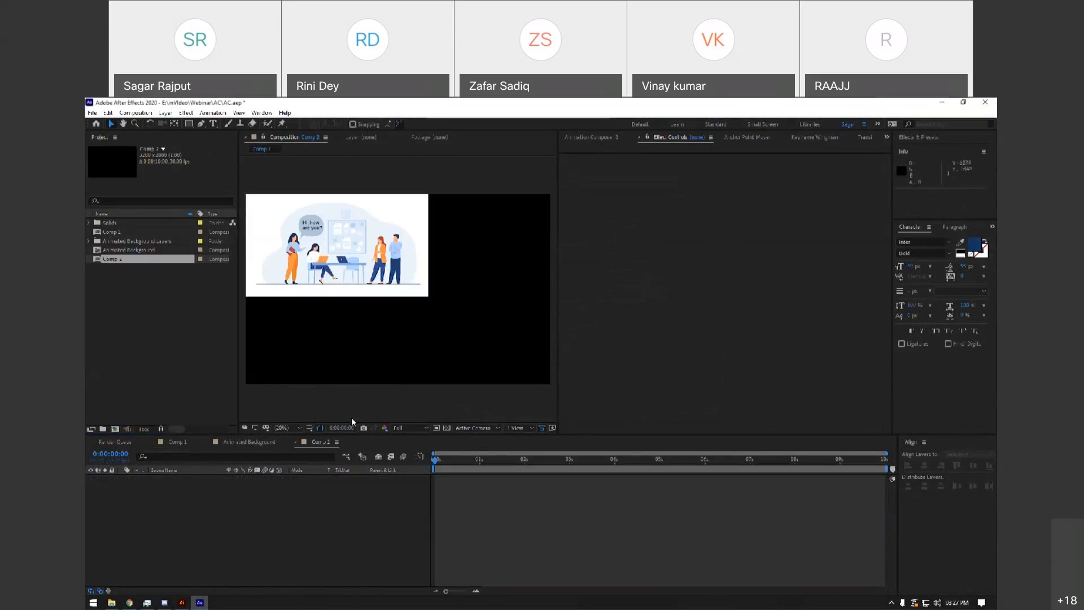
drag(113, 241, 307, 486)
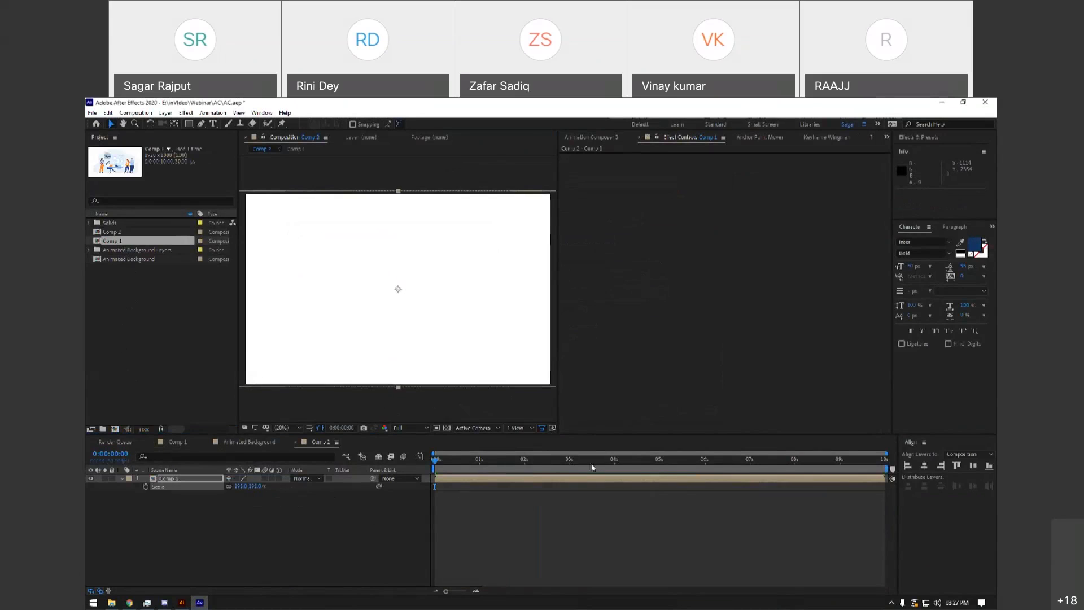
Turn on continuous rasterization for Comp 1's illustration layers and collapse transformations for the nested Comp 1 in Comp 2, inspecting the edges at 200%.
drag(598, 463, 780, 467)
scroll(333, 291, up, 5)
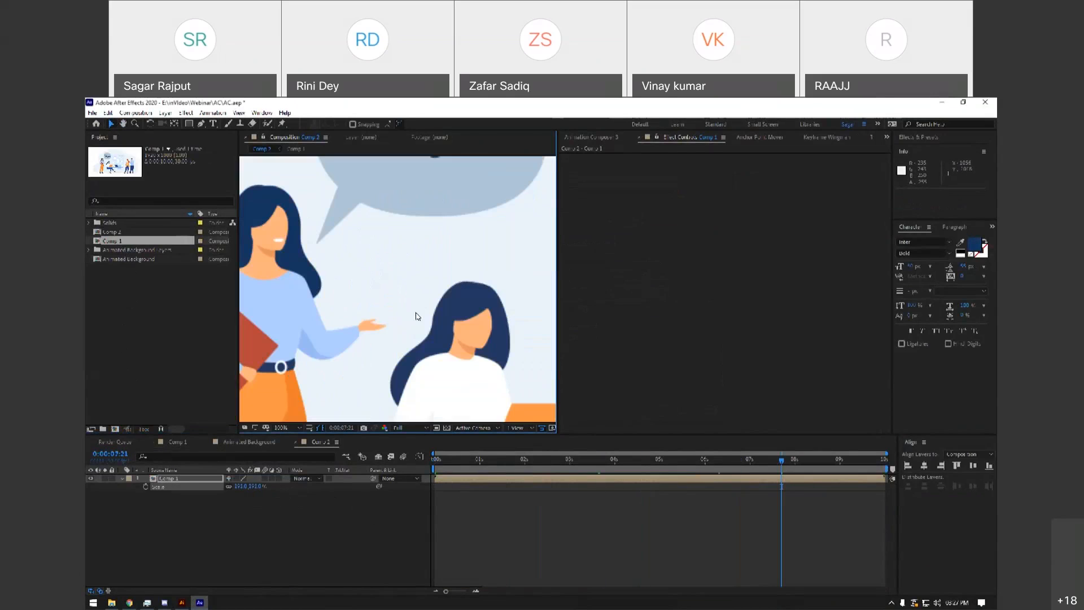
scroll(373, 296, up, 2)
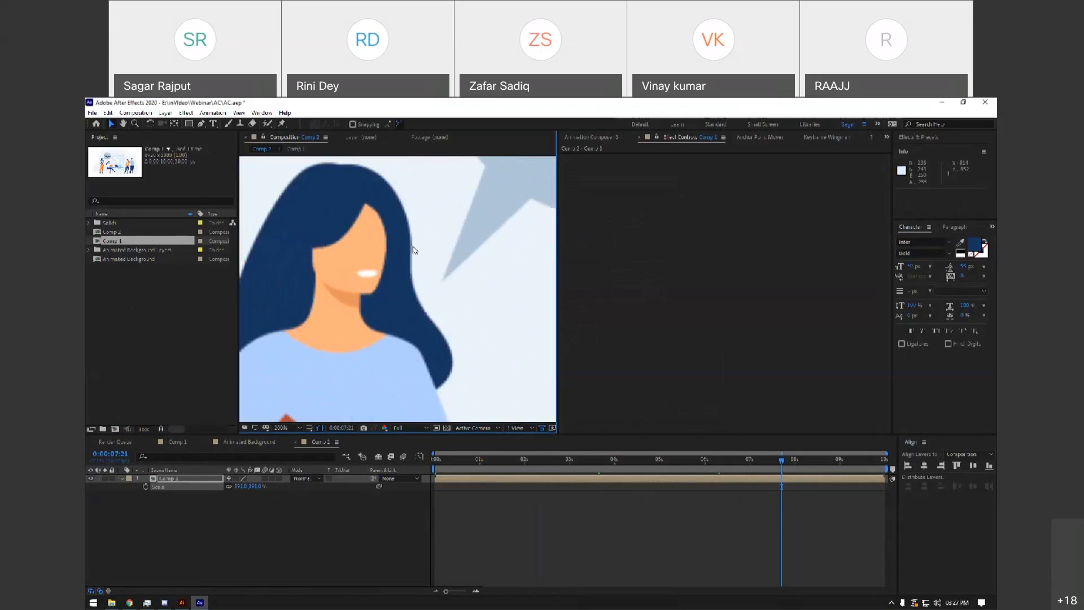
click(265, 443)
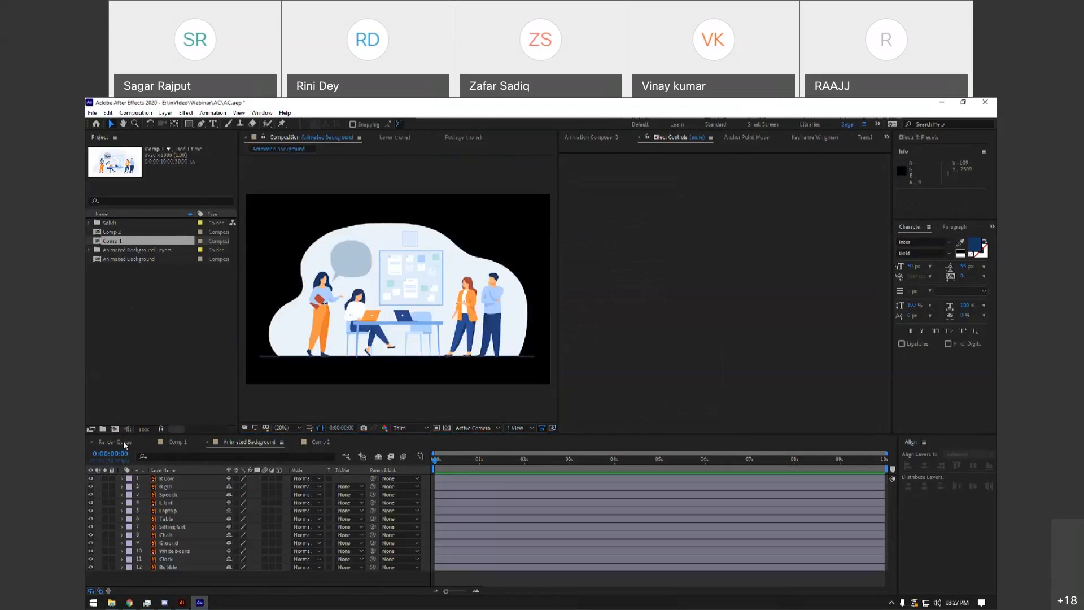
click(182, 441)
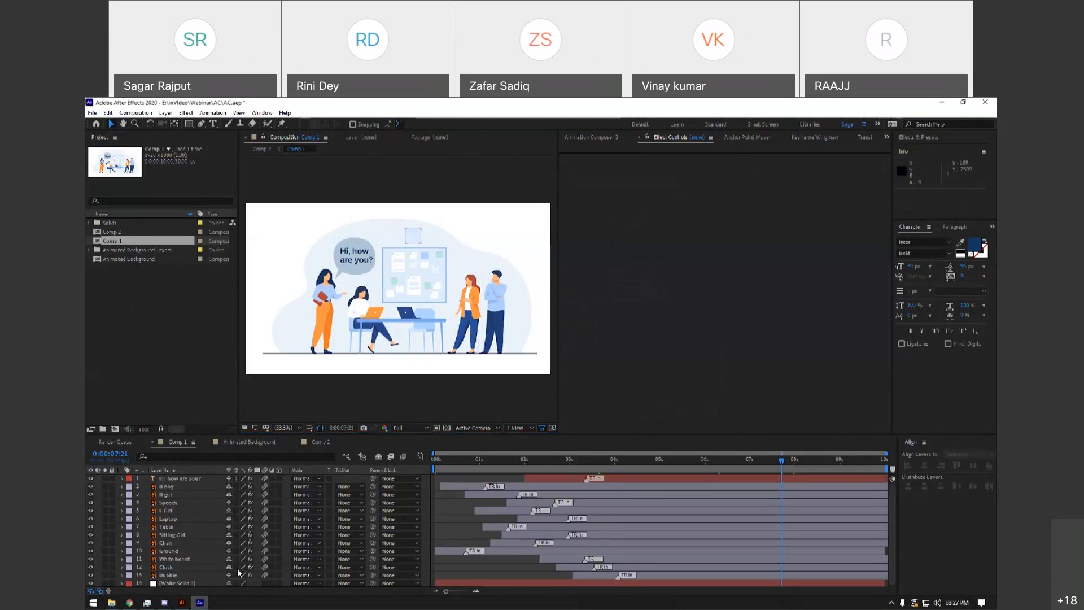
click(320, 442)
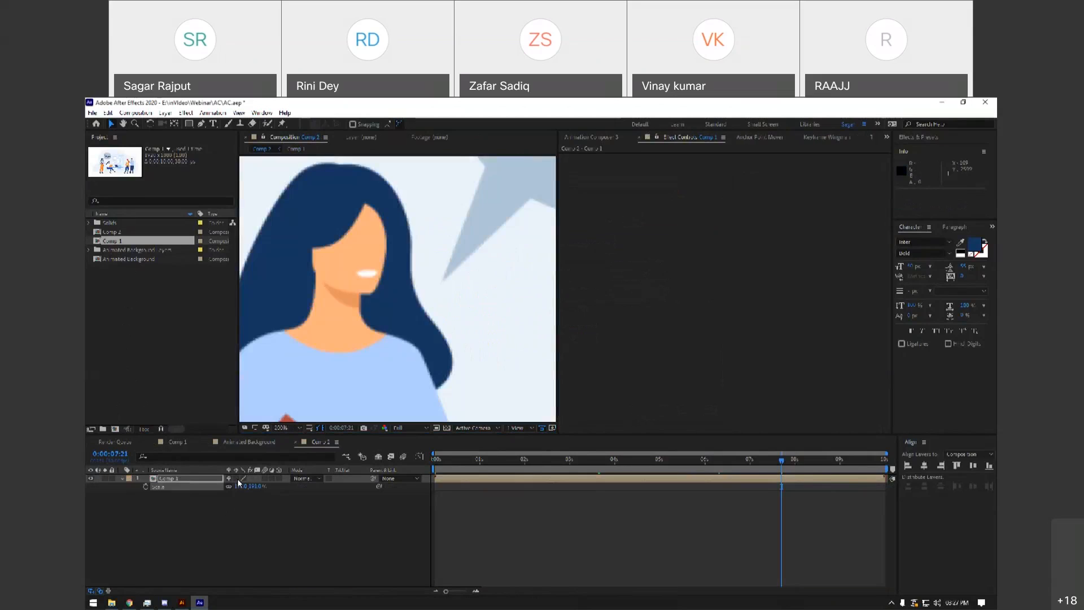
click(178, 442)
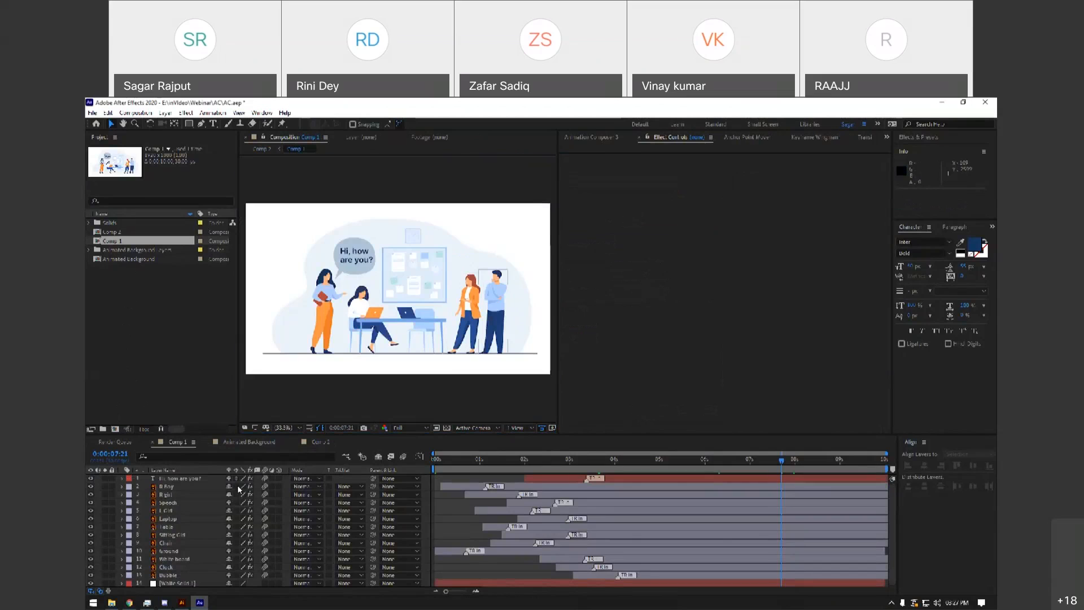
drag(238, 589, 237, 576)
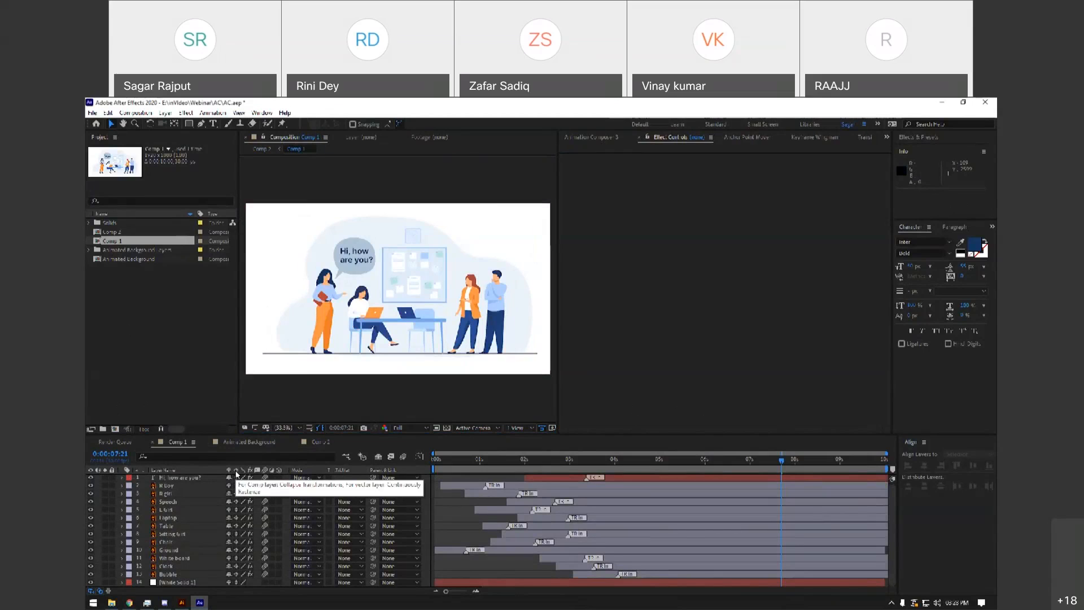
click(321, 441)
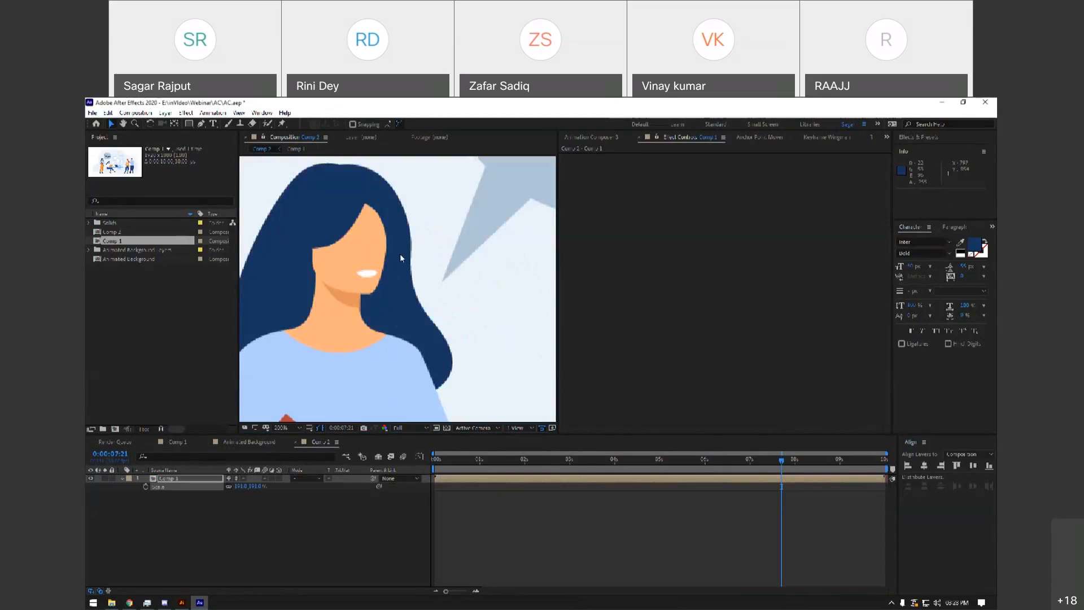
Fit Comp 2 in the viewer and play its animation from the beginning.
drag(554, 462, 424, 463)
click(285, 428)
click(295, 269)
key(shift+slash)
key(space)
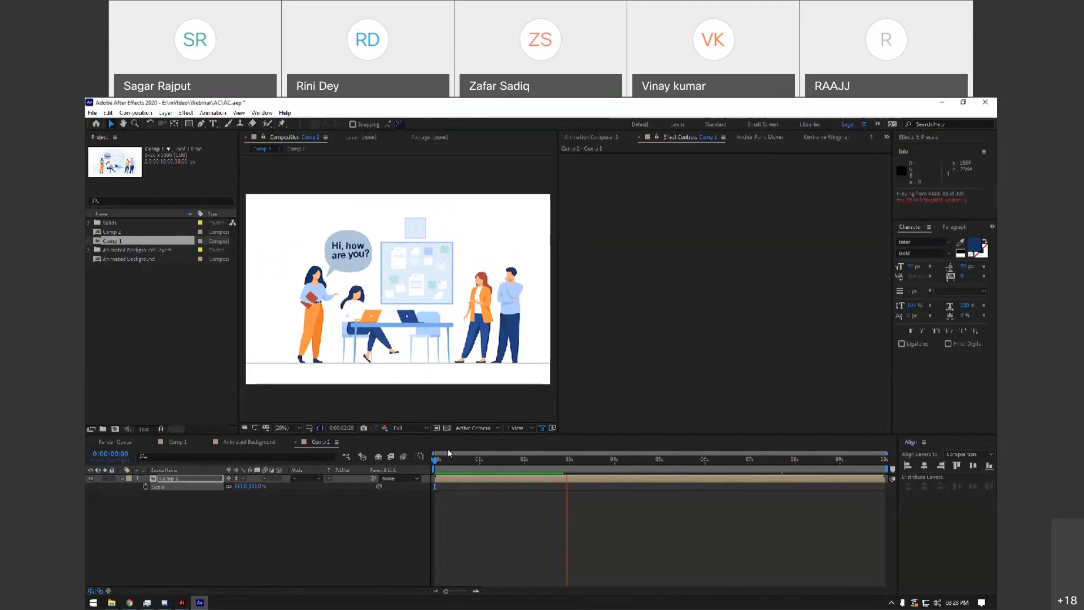
click(564, 486)
At about 2:09 in Comp 2, scale the nested Comp 1 down until its full width fits the frame.
click(538, 460)
key(s)
click(198, 478)
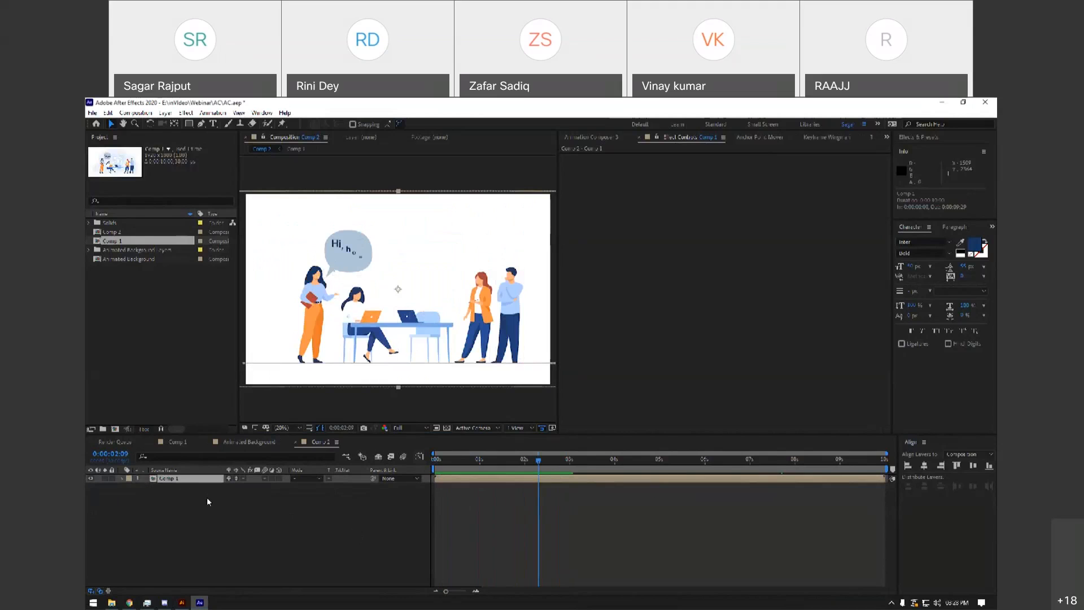
key(s)
drag(251, 486, 258, 519)
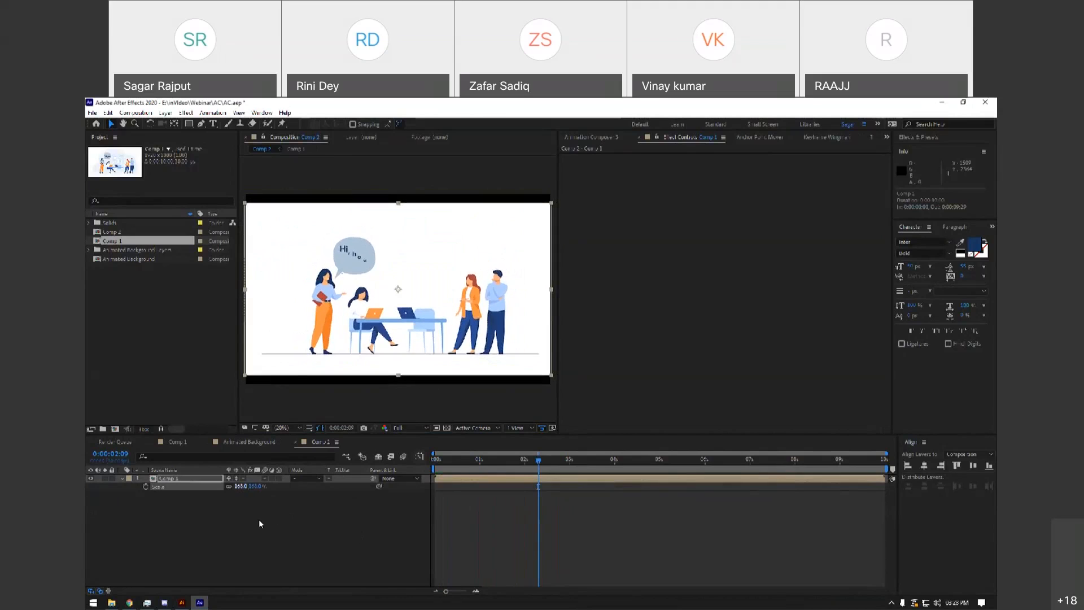
click(258, 519)
Browse the Starter Precomps overlays in Animation Composer, previewing the Letterbox and Vignettes collections.
click(591, 137)
scroll(626, 331, down, 3)
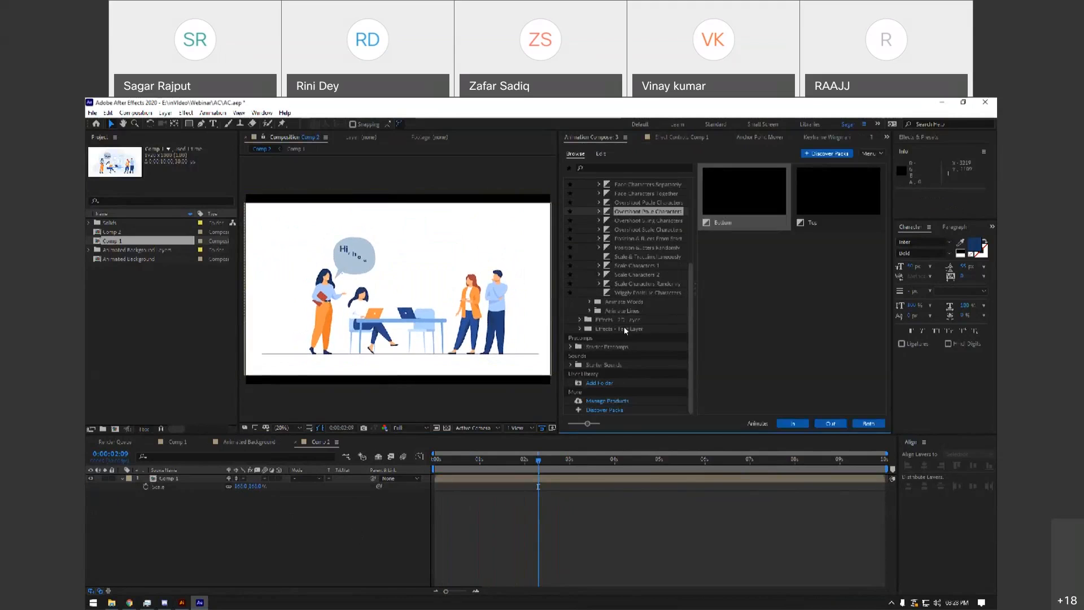
click(169, 310)
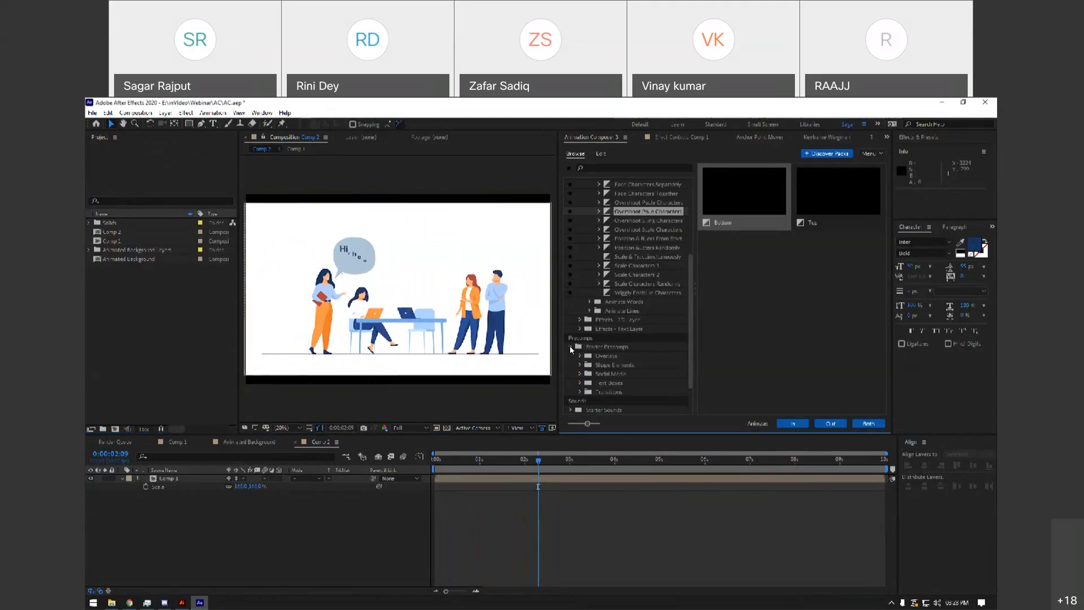
click(622, 344)
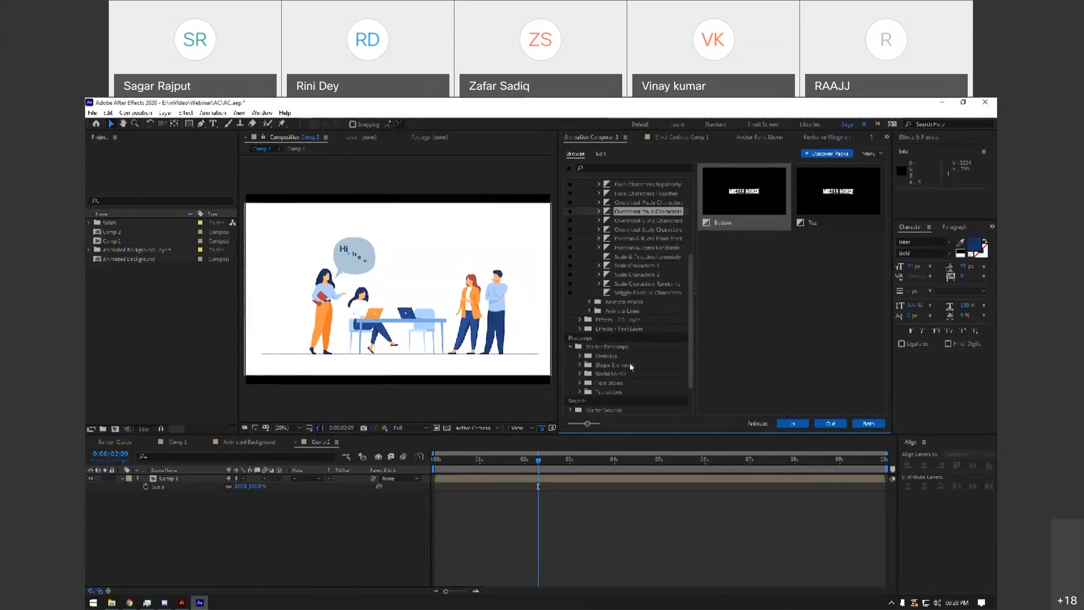
click(580, 356)
scroll(646, 317, down, 3)
click(616, 302)
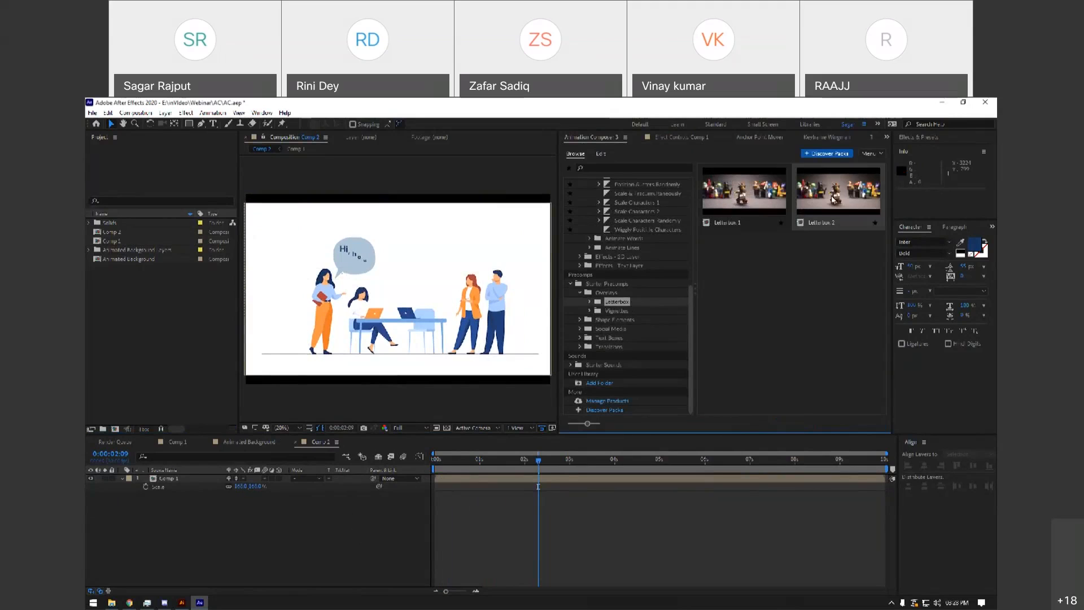
key(Down)
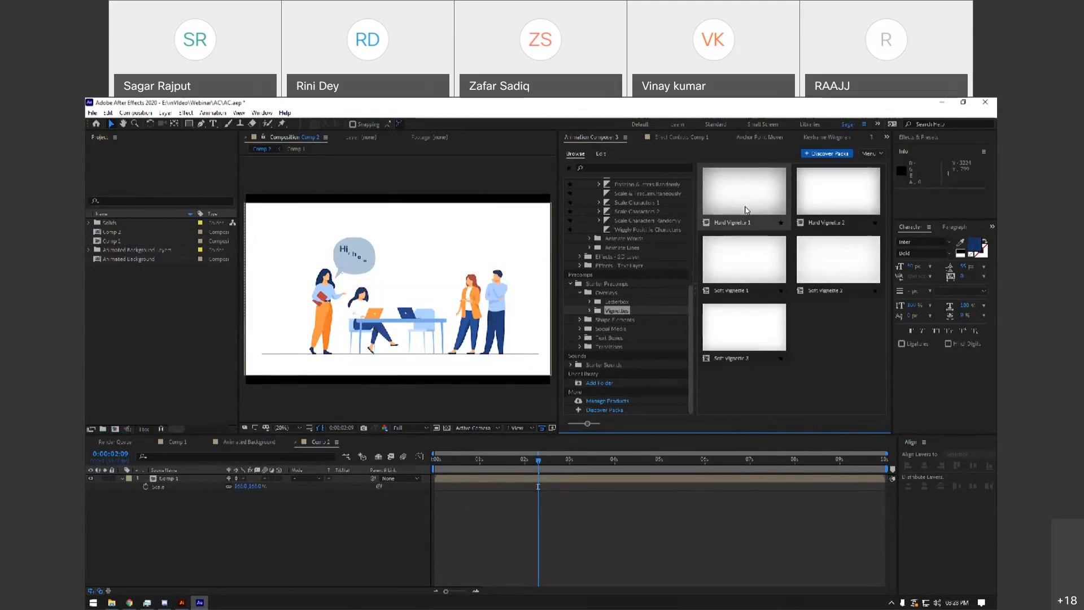
Scale Comp 1 up to fill the Comp 2 frame and add the Soft Vignette 1 precomp at 2:09.
click(169, 478)
drag(253, 487, 268, 486)
click(768, 258)
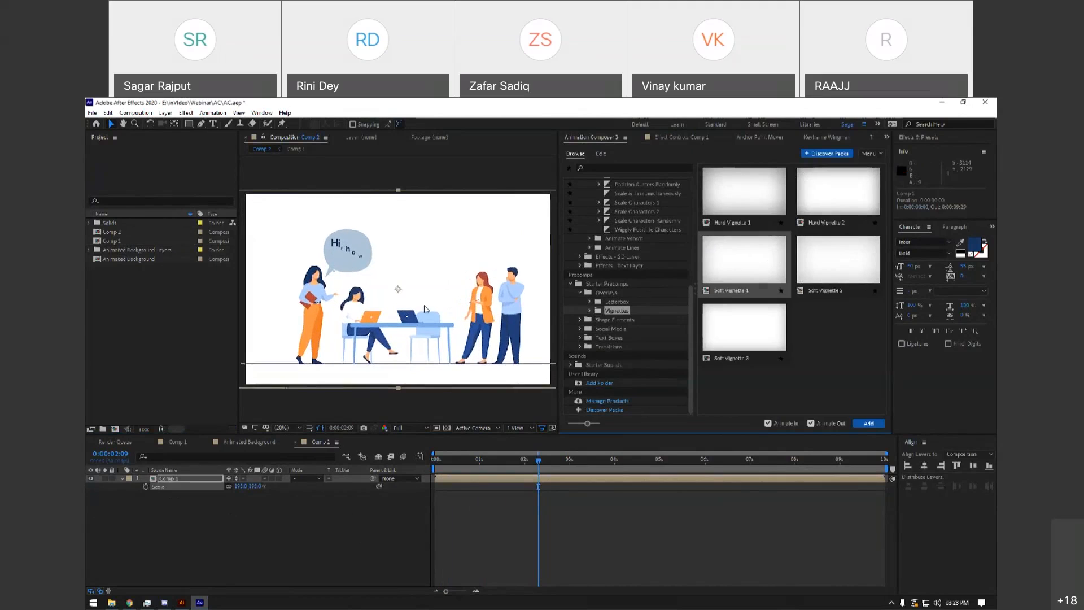
click(866, 423)
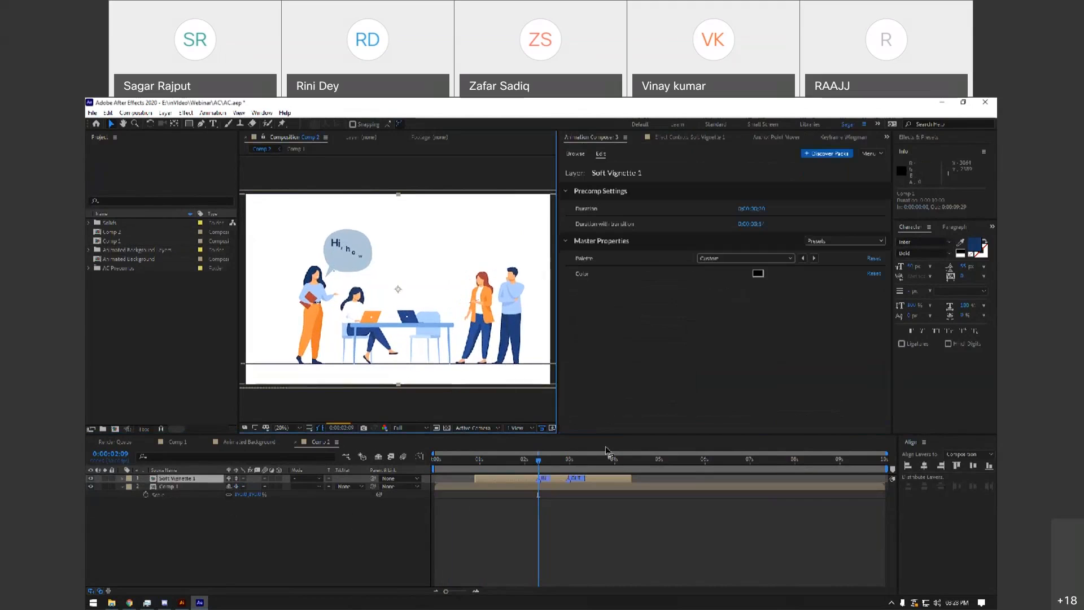
Extend the Soft Vignette 1 layer to about 8 seconds with its exit transition near 7 seconds, check it, and delete the layer.
mouse_move(535, 465)
mouse_down()
mouse_move(462, 458)
mouse_move(612, 468)
mouse_move(551, 469)
mouse_up()
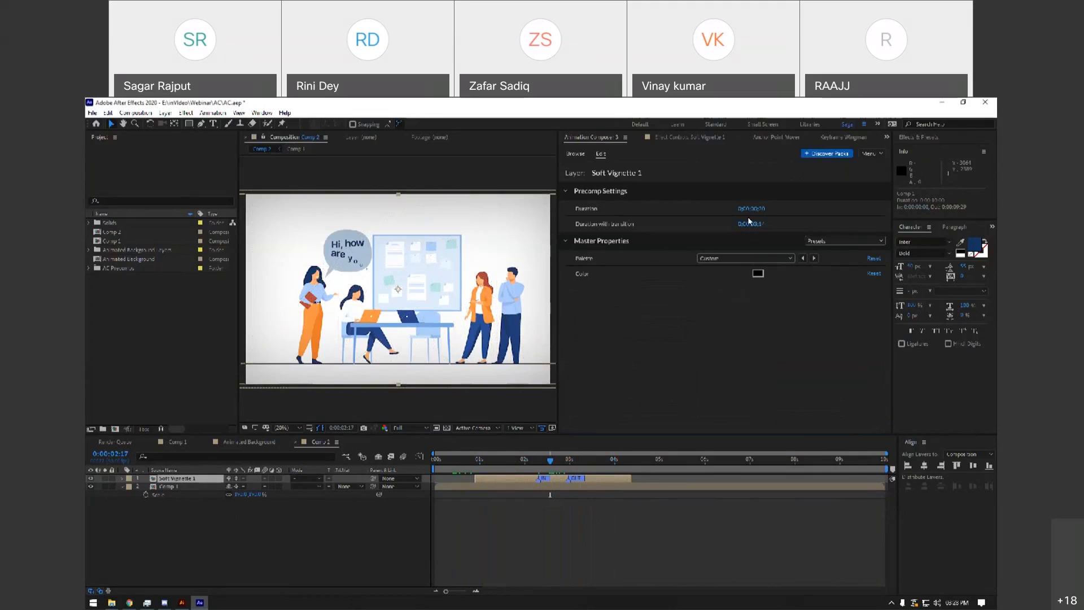
drag(631, 478, 796, 478)
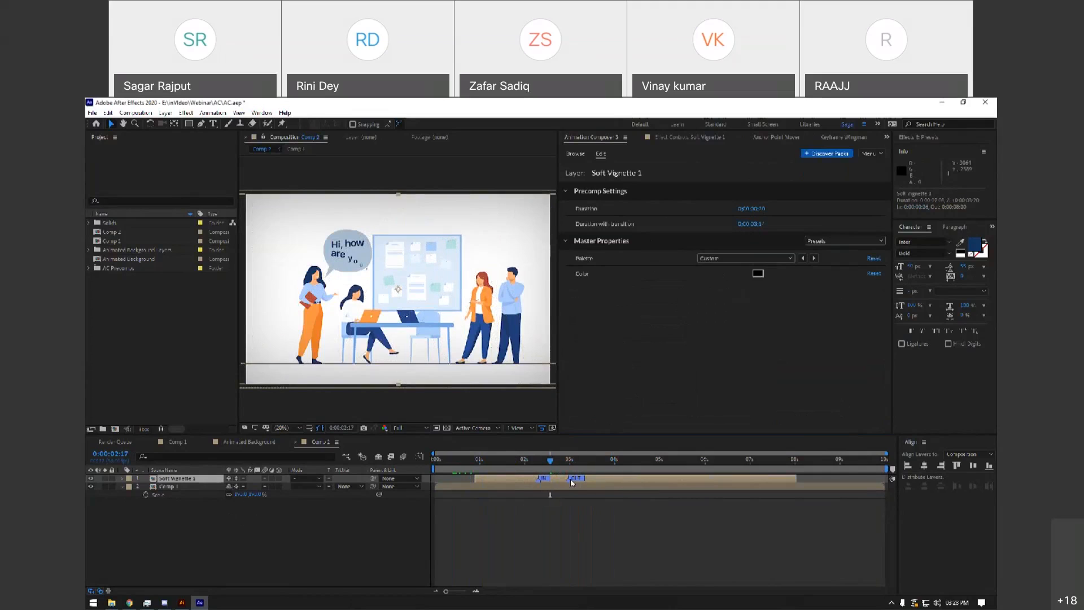
drag(569, 479, 755, 478)
mouse_move(689, 460)
mouse_down()
mouse_move(591, 474)
mouse_move(768, 480)
mouse_move(626, 472)
mouse_up()
click(601, 477)
key(Delete)
In File Explorer, open the Videos 2 folder inside inVideo, April 2021, 09-04-2021, App video.
click(135, 334)
click(264, 302)
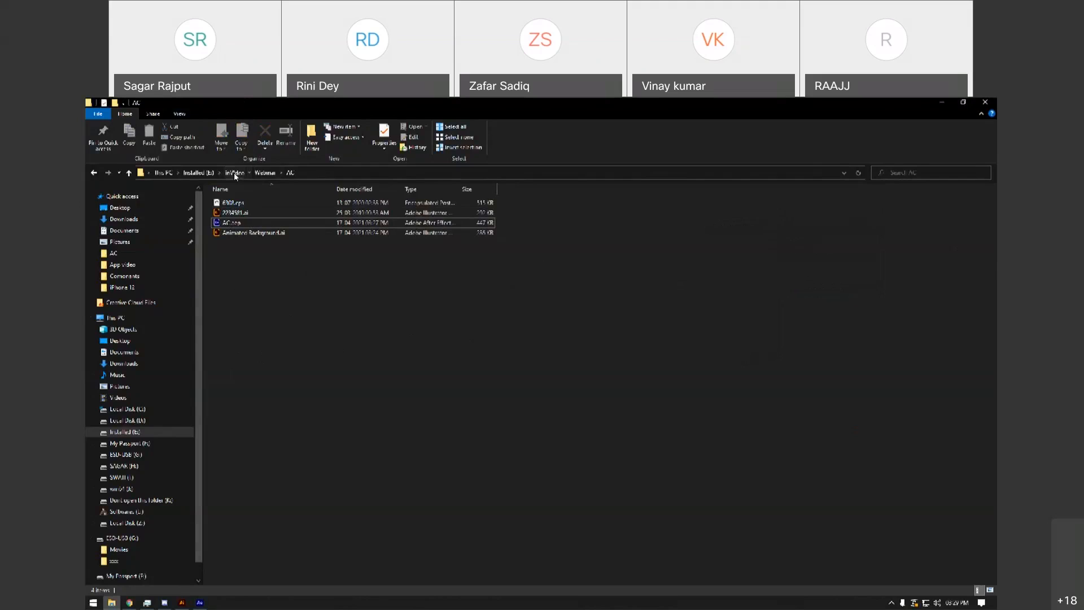
click(235, 173)
click(245, 282)
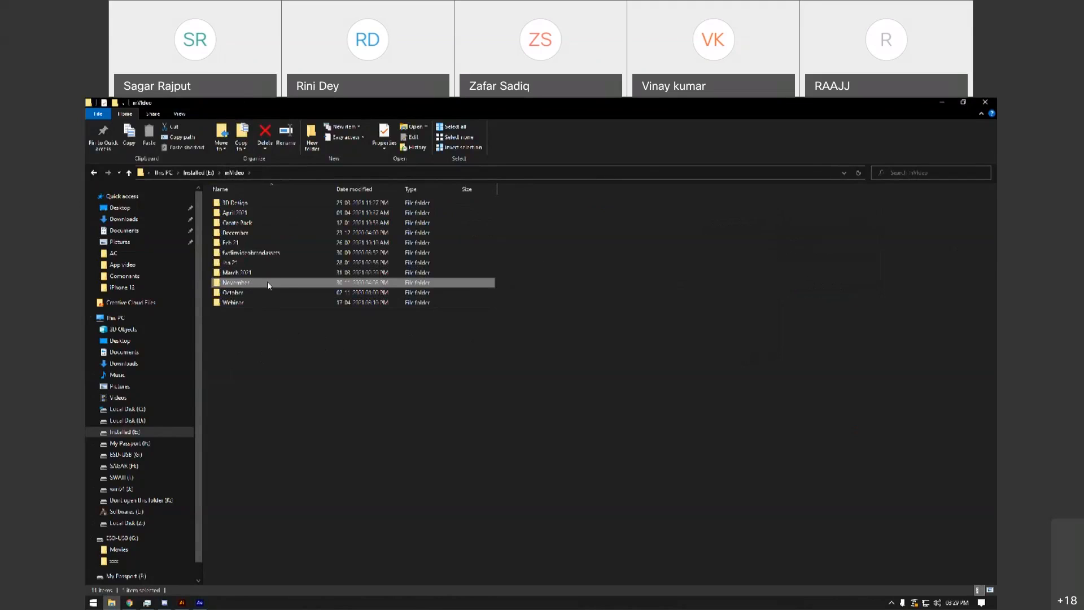
double_click(240, 213)
double_click(244, 242)
double_click(247, 205)
double_click(241, 284)
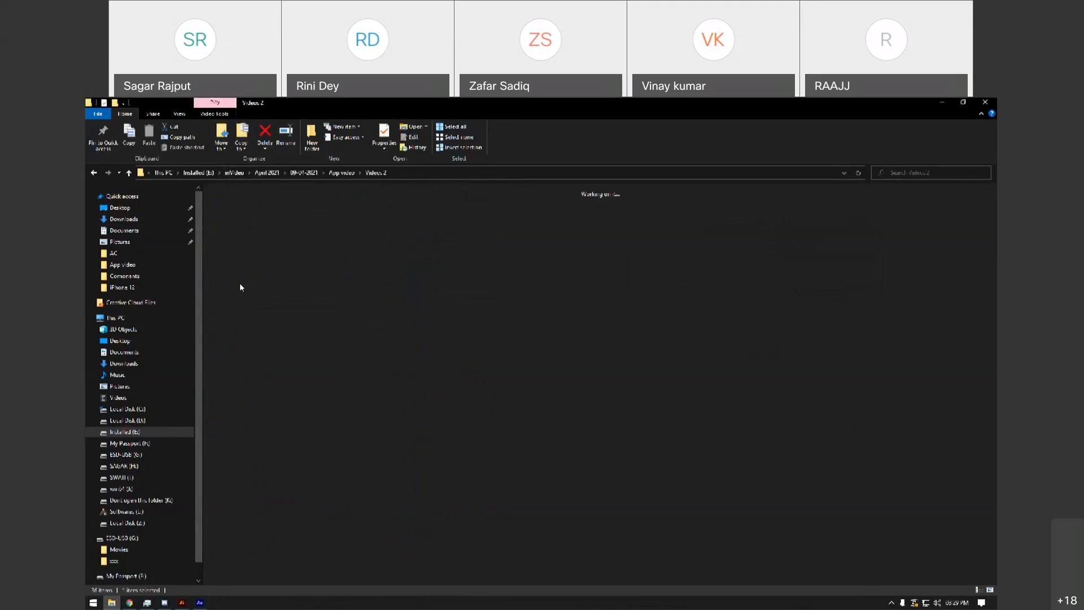
Import the Getty Images sunset car clip and the clip of the woman in the alley into the After Effects project.
click(392, 220)
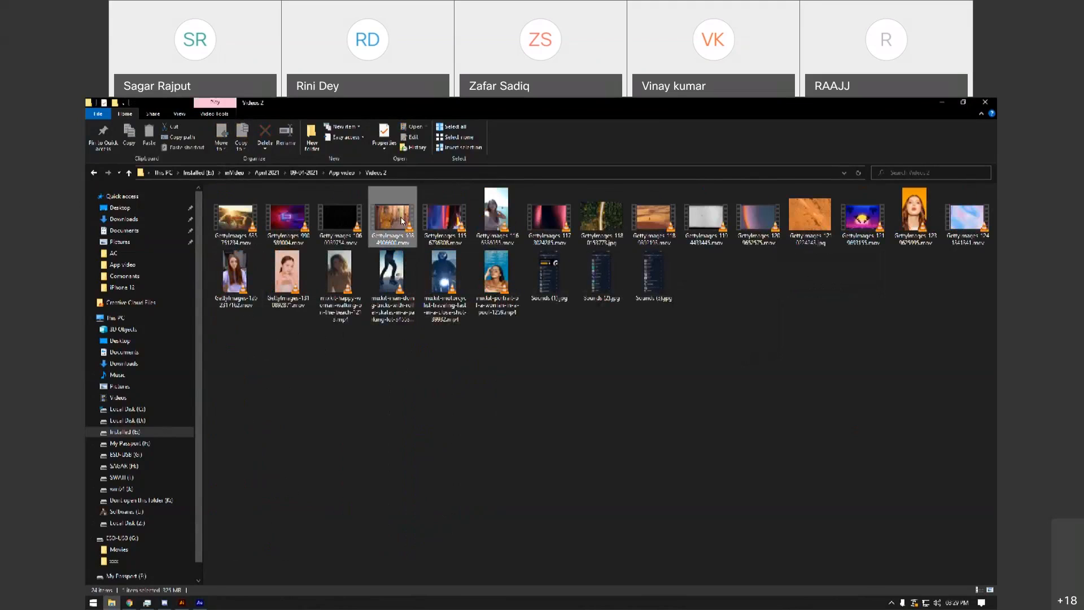
ctrl+click(238, 234)
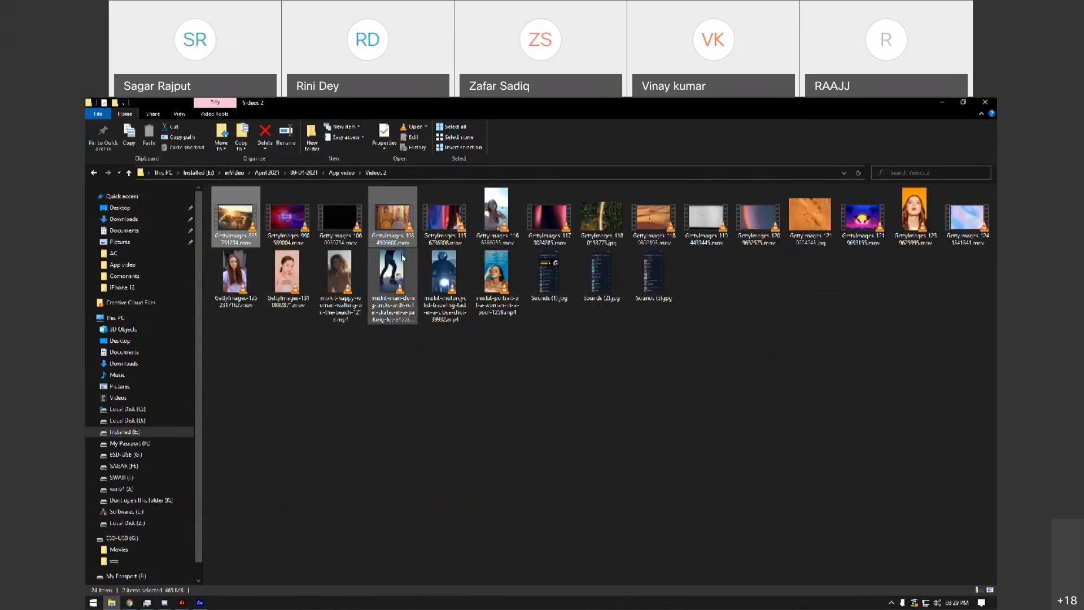
drag(393, 221, 158, 334)
key(alt+Tab)
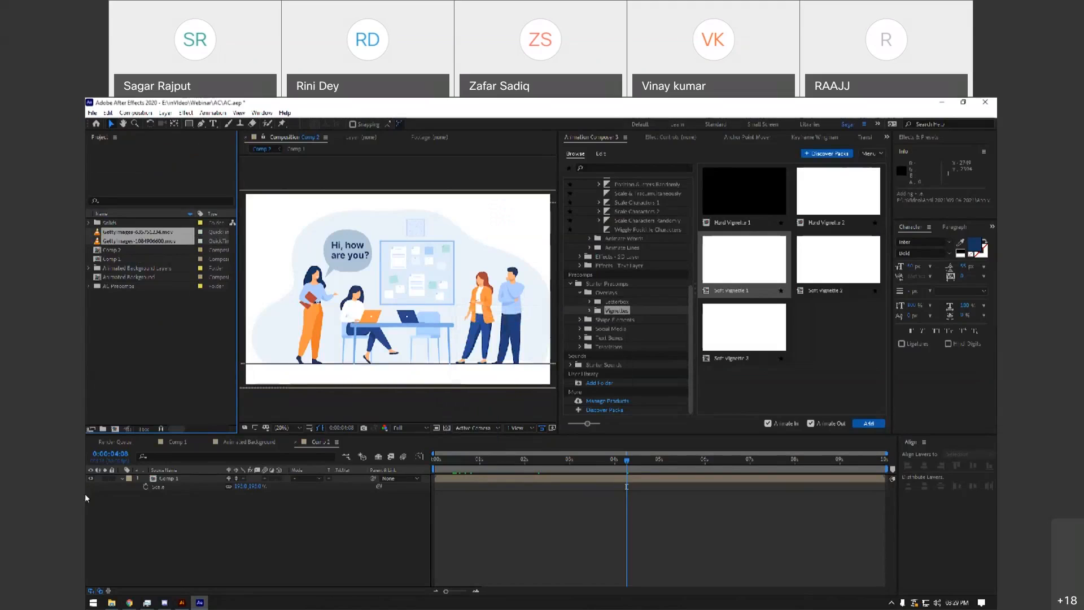
Hide Comp 1 in Comp 2 and place both imported clips below it, trimmed to meet in a cut at about 4 seconds.
click(90, 478)
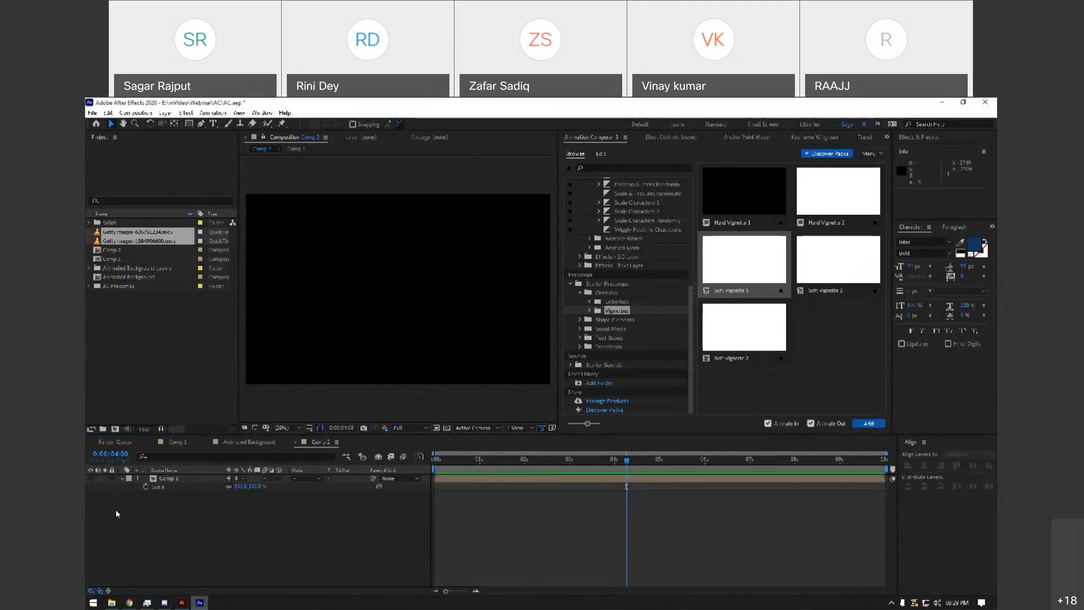
drag(125, 249, 631, 506)
key(alt+])
click(631, 505)
key(alt+[)
click(633, 516)
drag(413, 462, 416, 465)
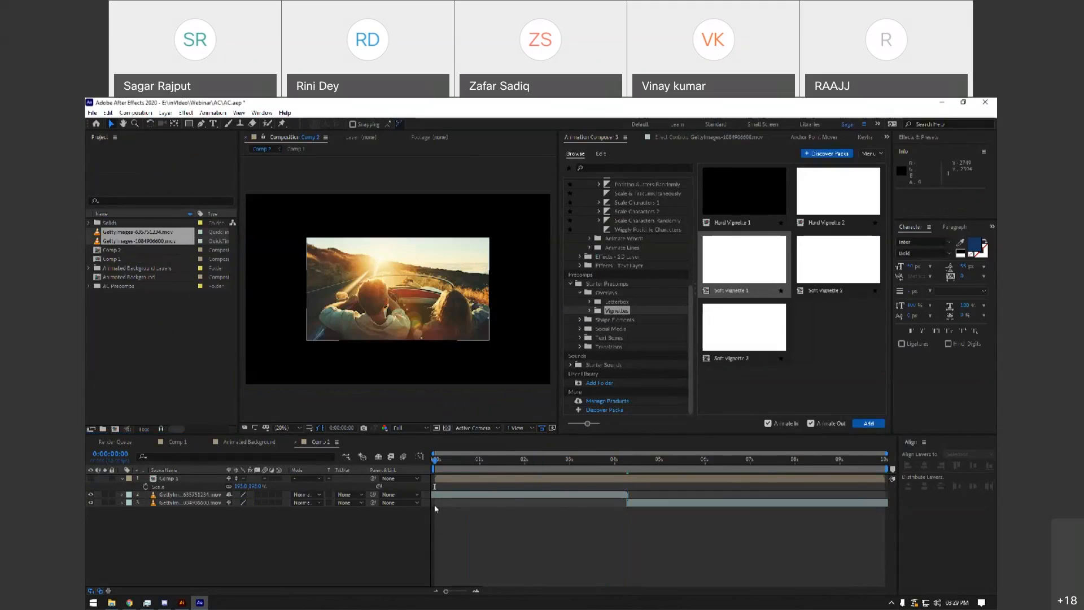
Copy both video clips from Comp 2, and open Comp 1 to hide its layers.
drag(269, 512, 178, 499)
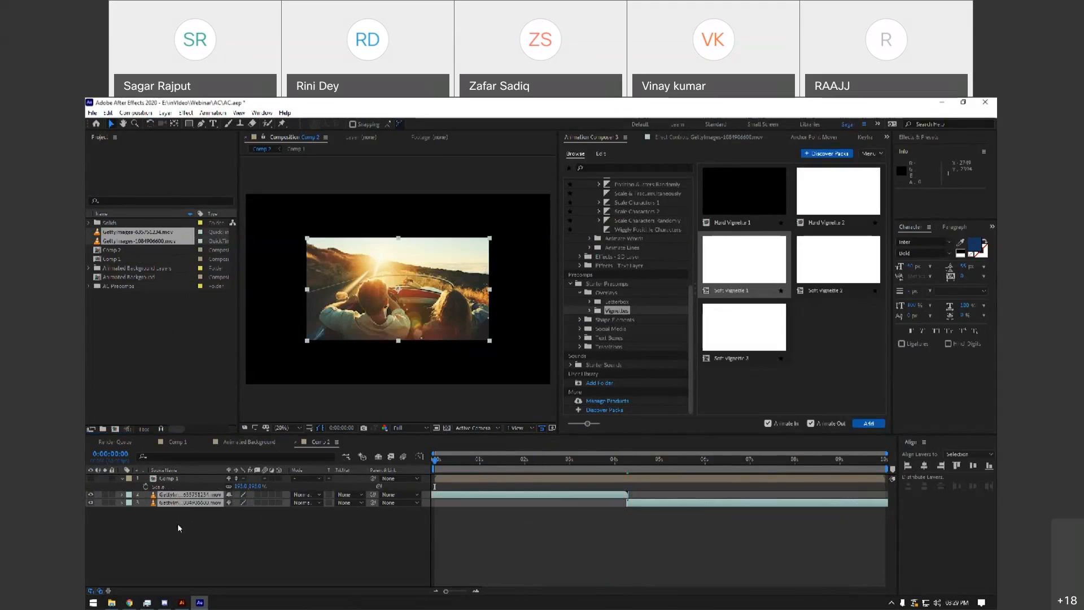
double_click(167, 478)
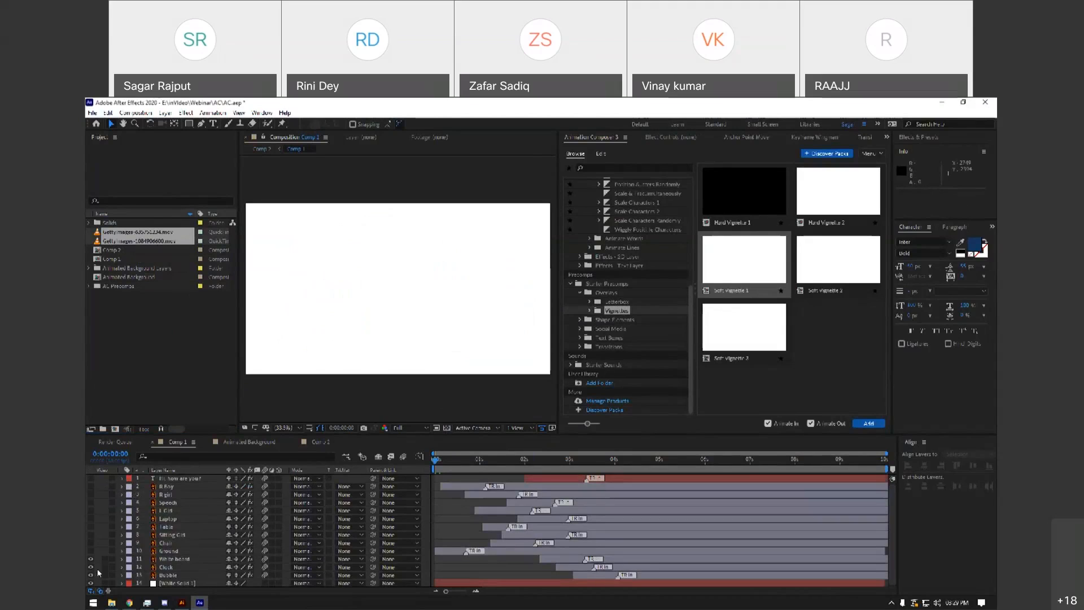
click(115, 441)
click(124, 411)
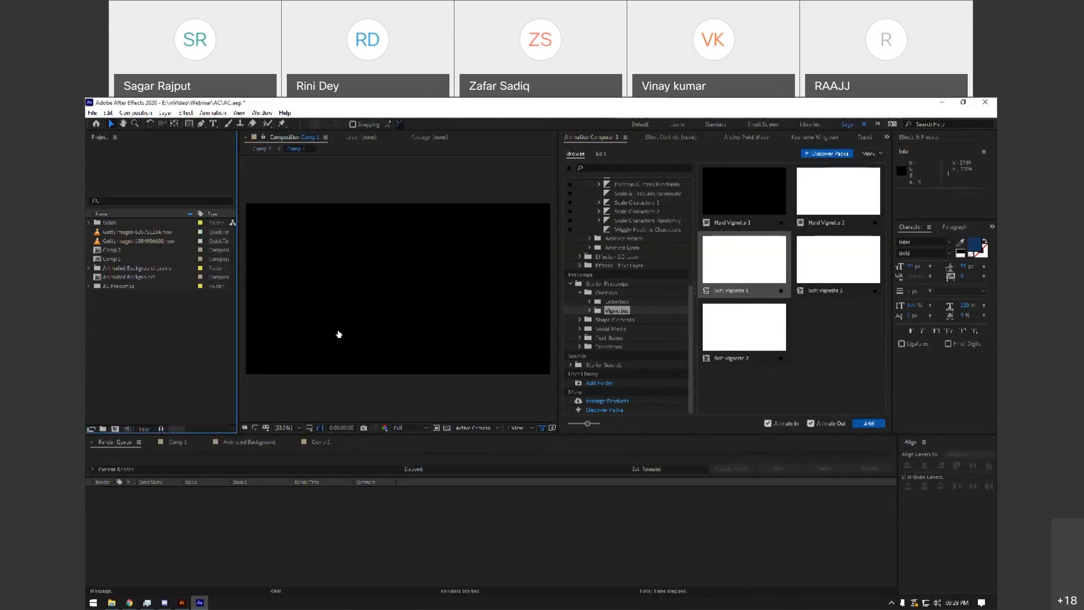
Create a 1920 x 1080 px composition and paste the two video clips into it.
key(ctrl+n)
text(1920)
key(Tab)
text(1080)
key(Return)
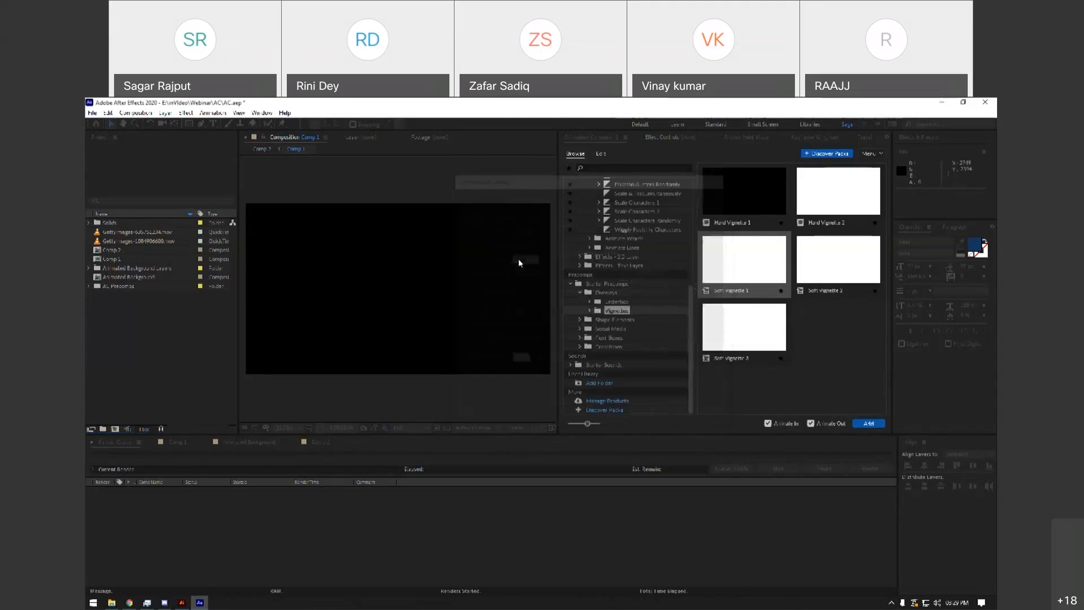
key(ctrl+v)
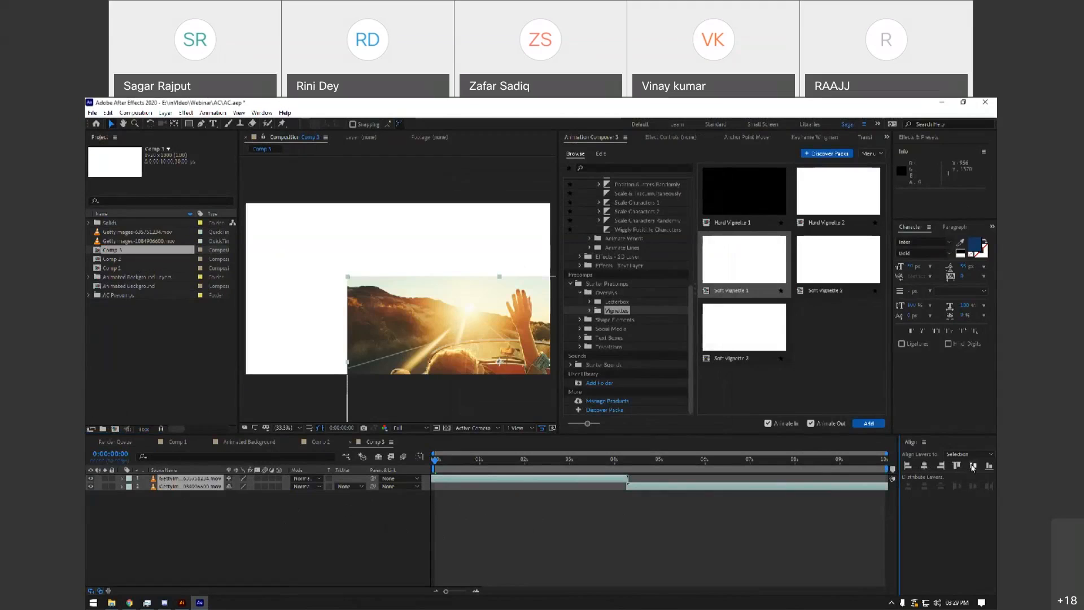
Center each of the two clips horizontally and vertically in the composition.
click(215, 518)
click(192, 479)
click(924, 465)
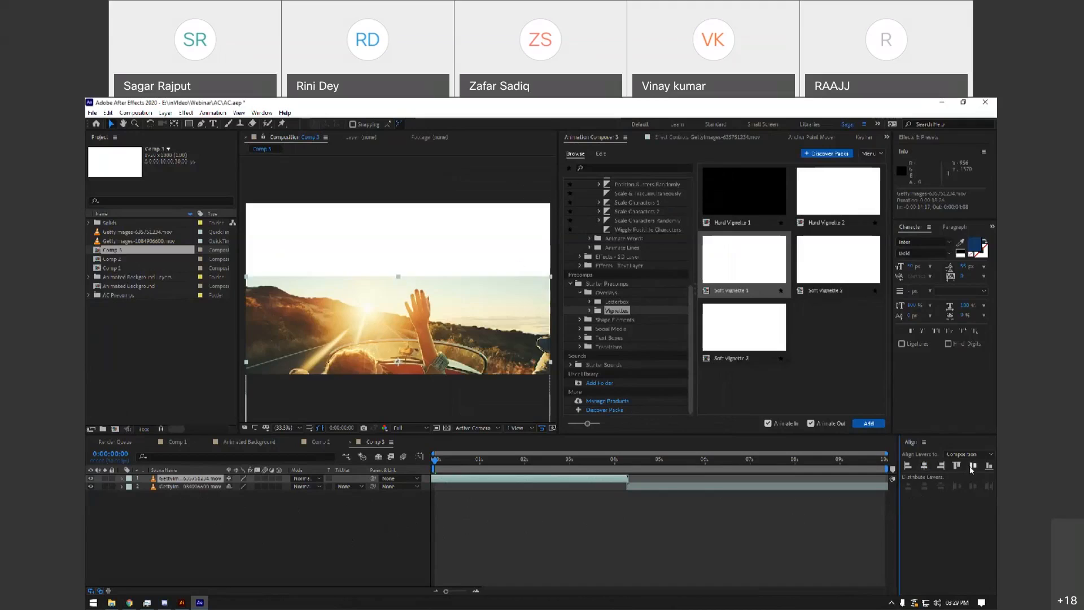
click(972, 465)
key(ctrl+Down)
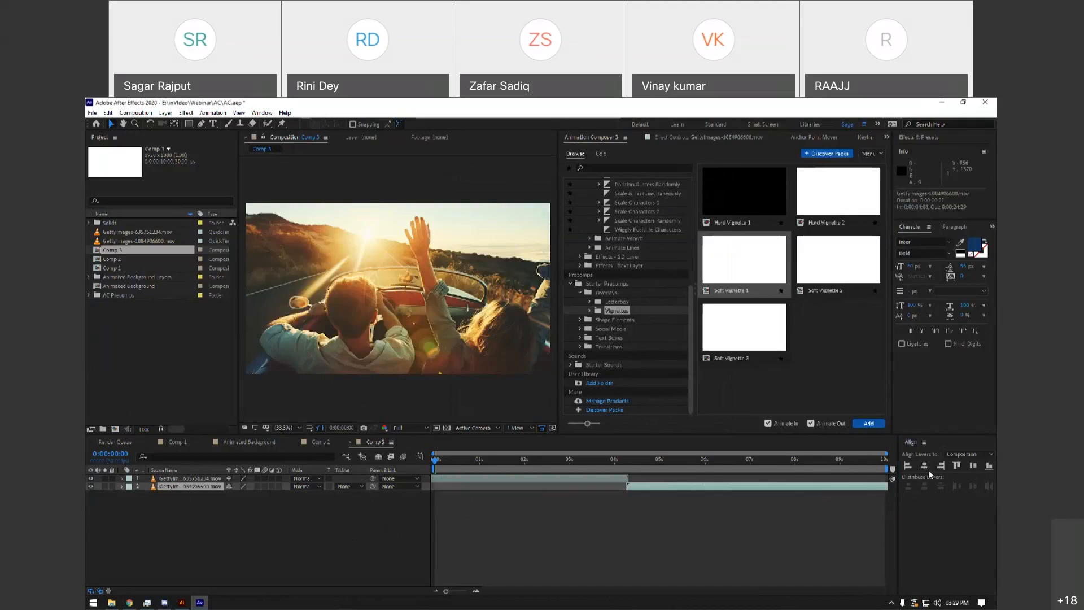
click(303, 522)
Shift both clips earlier so the cut falls at about 1.7 seconds, and play the composition from the beginning.
click(690, 459)
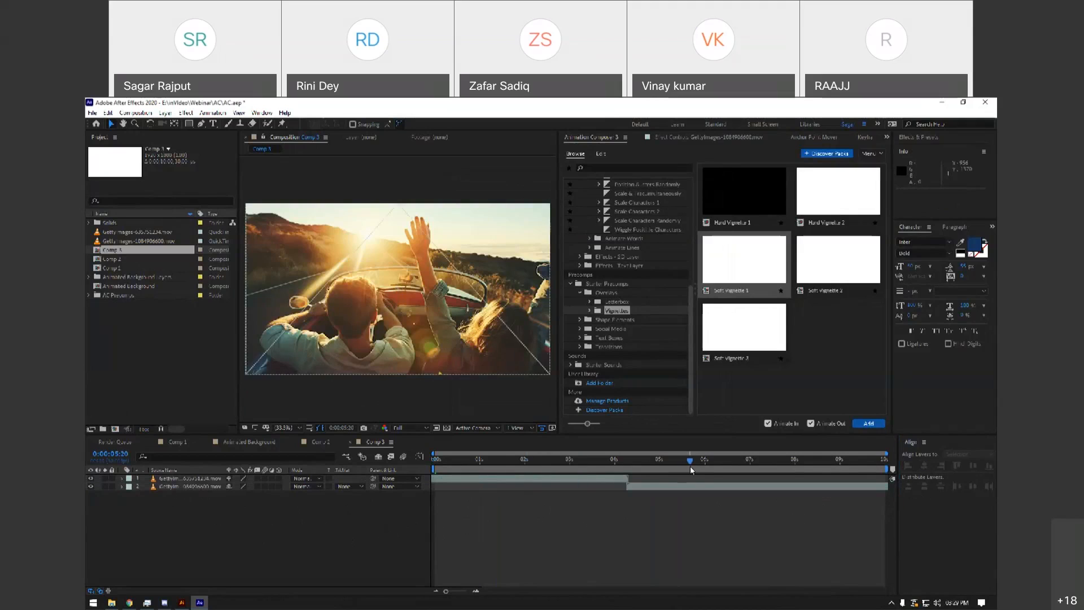
drag(317, 530, 237, 478)
drag(648, 485, 531, 483)
key(Home)
click(339, 525)
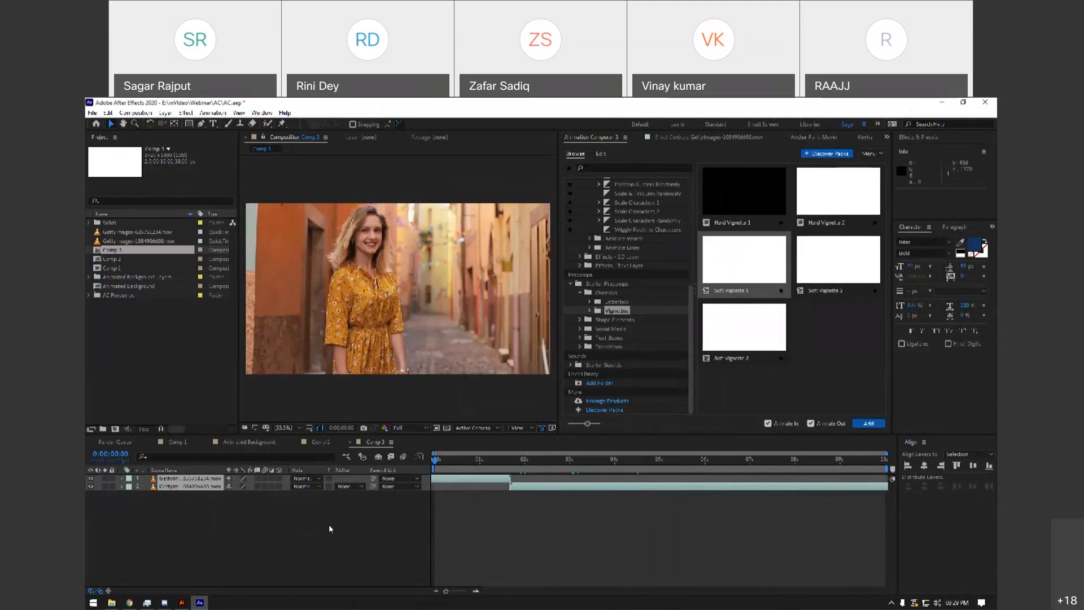
click(385, 518)
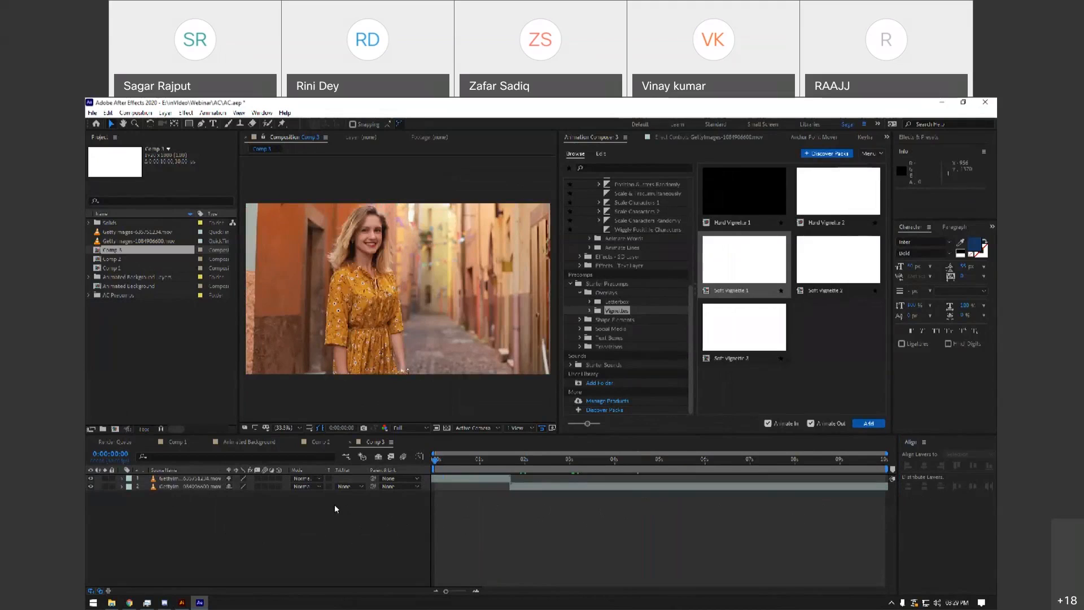
key(space)
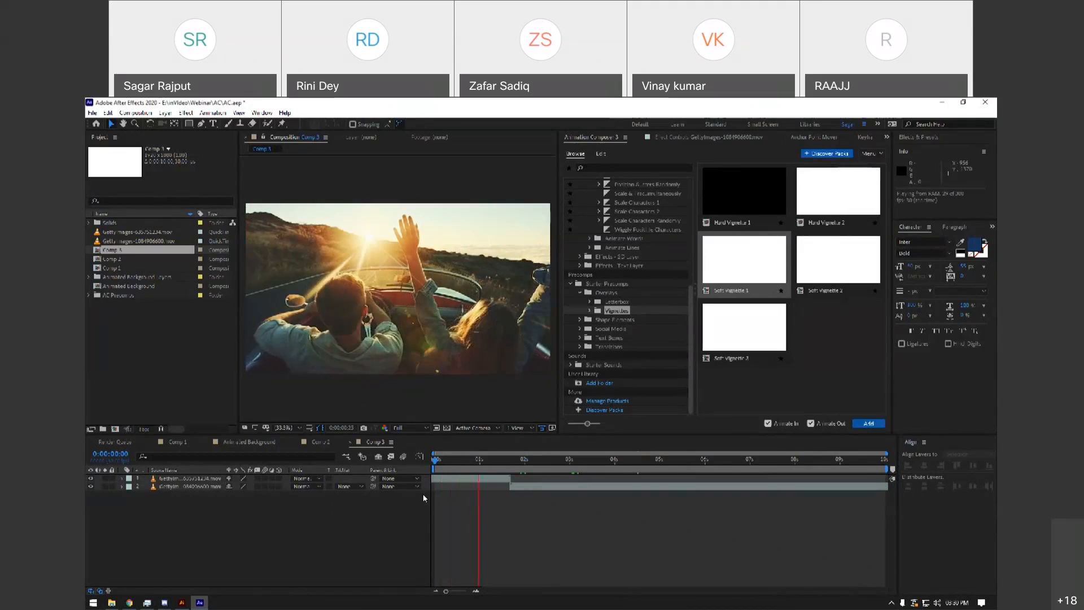
Stop the playback and preview the Arrow, Arrow Custom Path and Glitter precomps among the Shape Elements.
click(520, 486)
click(579, 320)
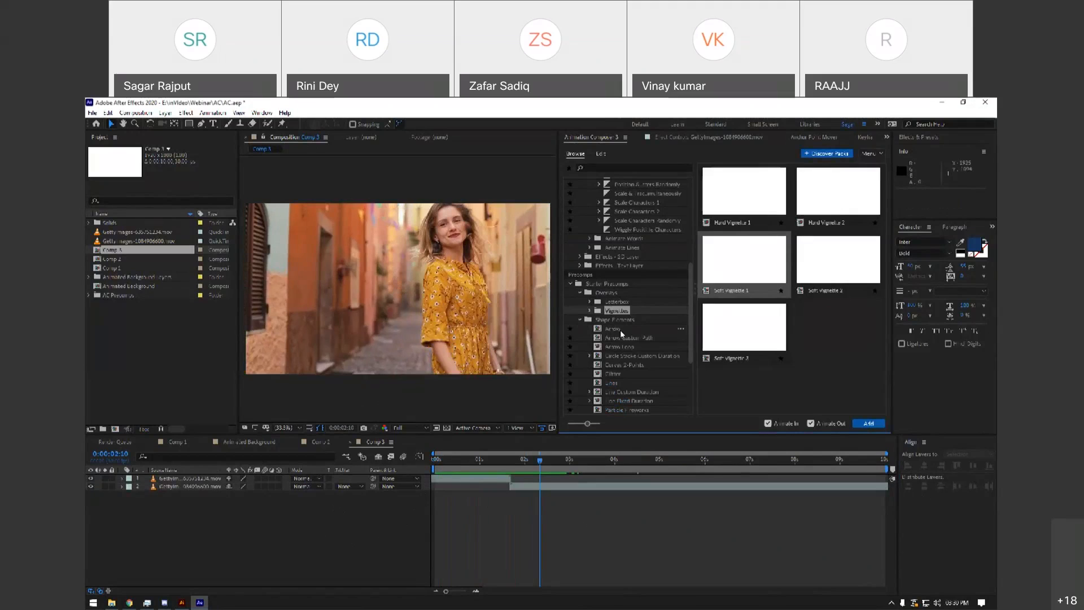
click(619, 330)
click(614, 337)
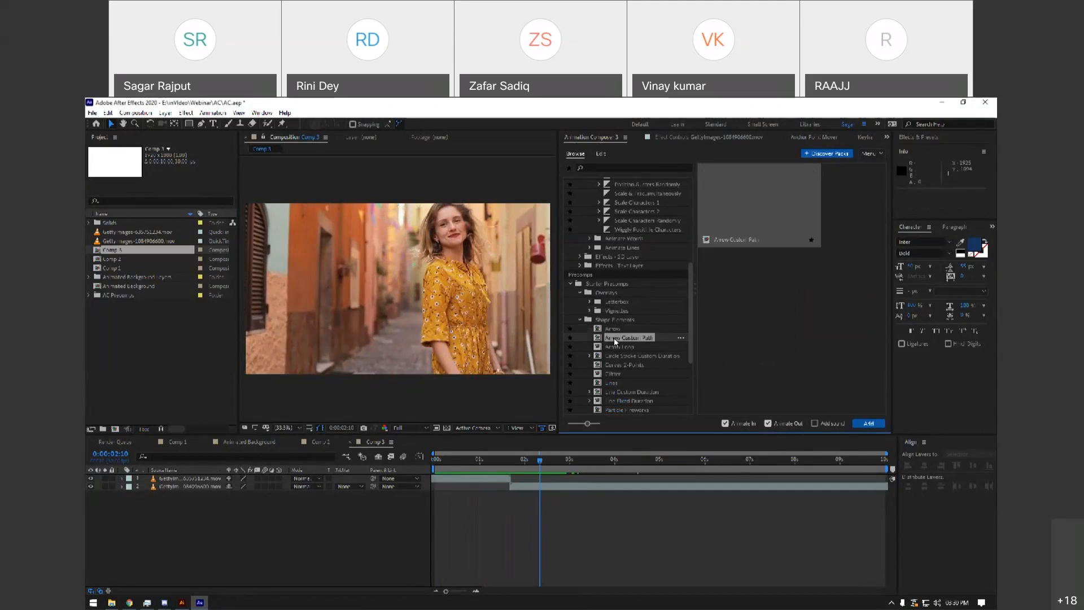
scroll(649, 341, down, 2)
click(619, 325)
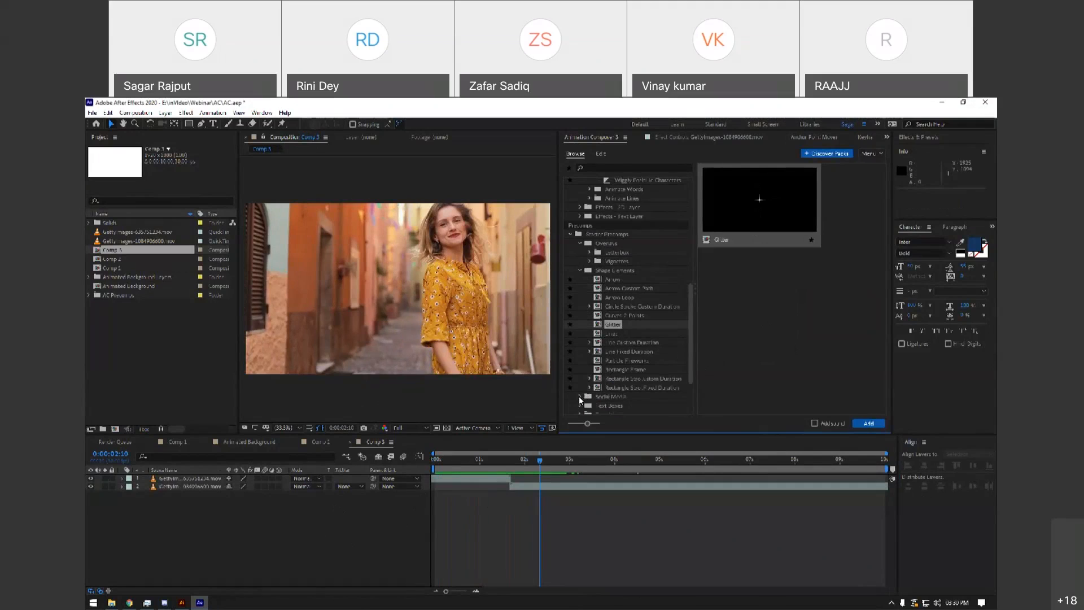
Preview the Dislike Icon and Like Icon precomps in the Social Media category.
click(579, 396)
scroll(619, 330, down, 3)
click(619, 330)
scroll(615, 295, down, 2)
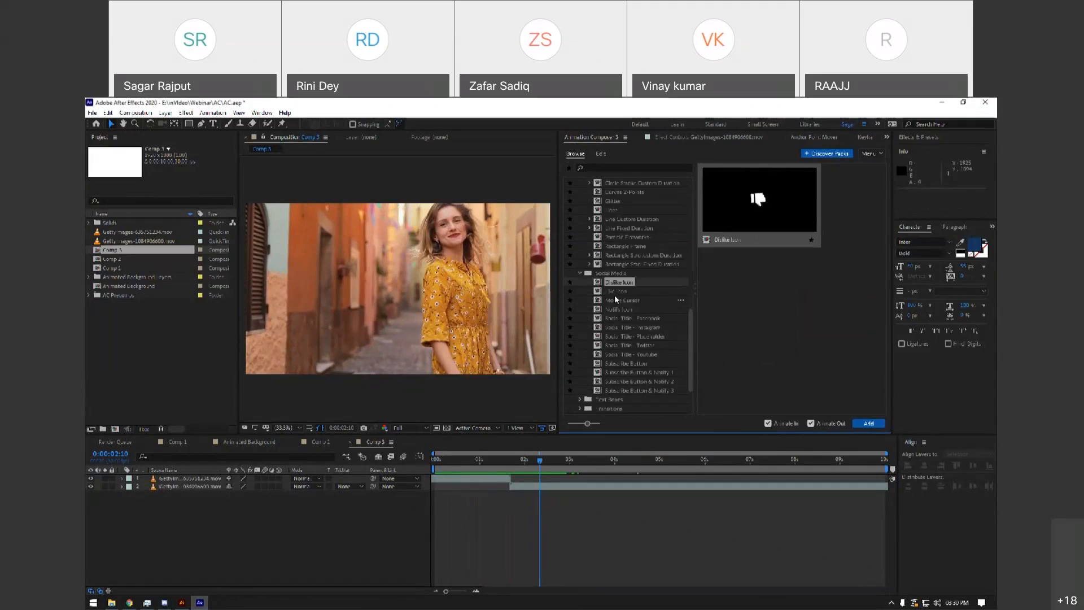
click(614, 293)
scroll(633, 316, down, 2)
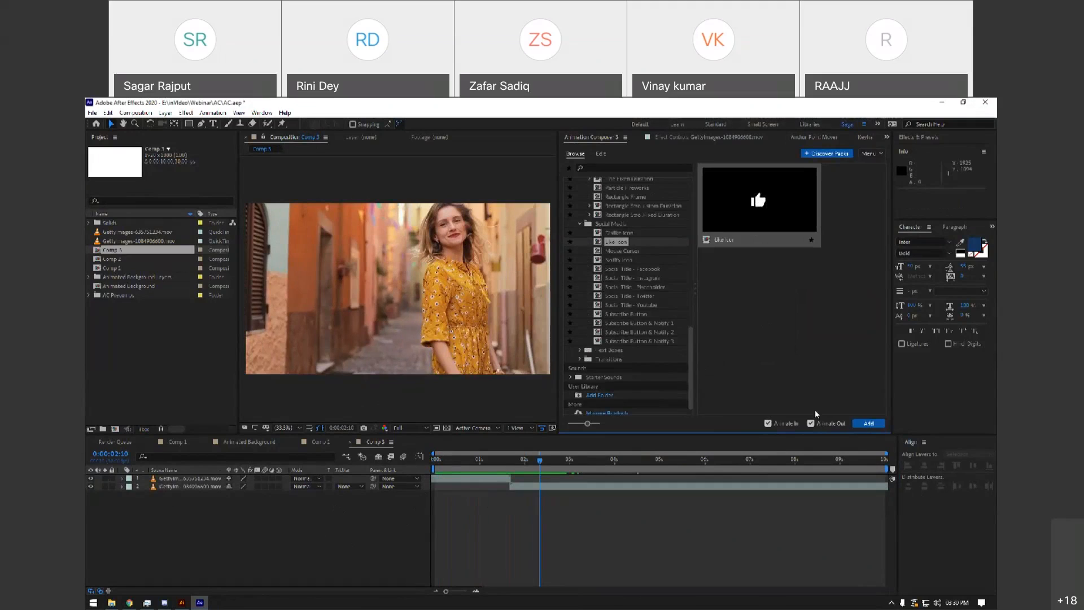
Try out the Like Icon precomp over the two clips and delete its layer.
click(867, 422)
drag(524, 461, 442, 461)
key(space)
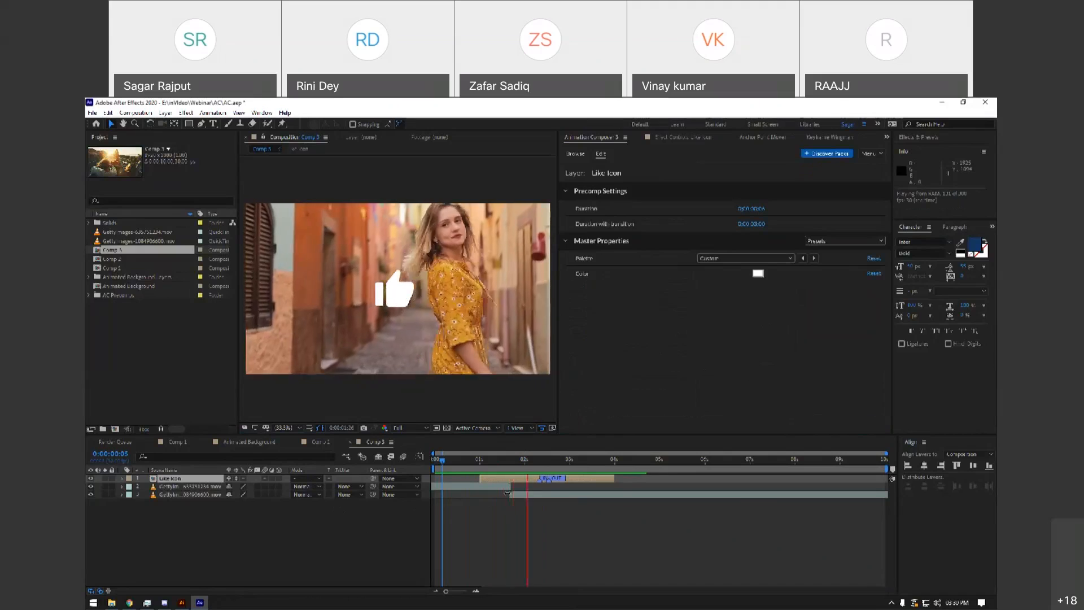
key(space)
key(Delete)
Add the 1-Line Fill Text Box 2 - Right precomp from the Text Boxes category to the composition.
scroll(614, 316, down, 1)
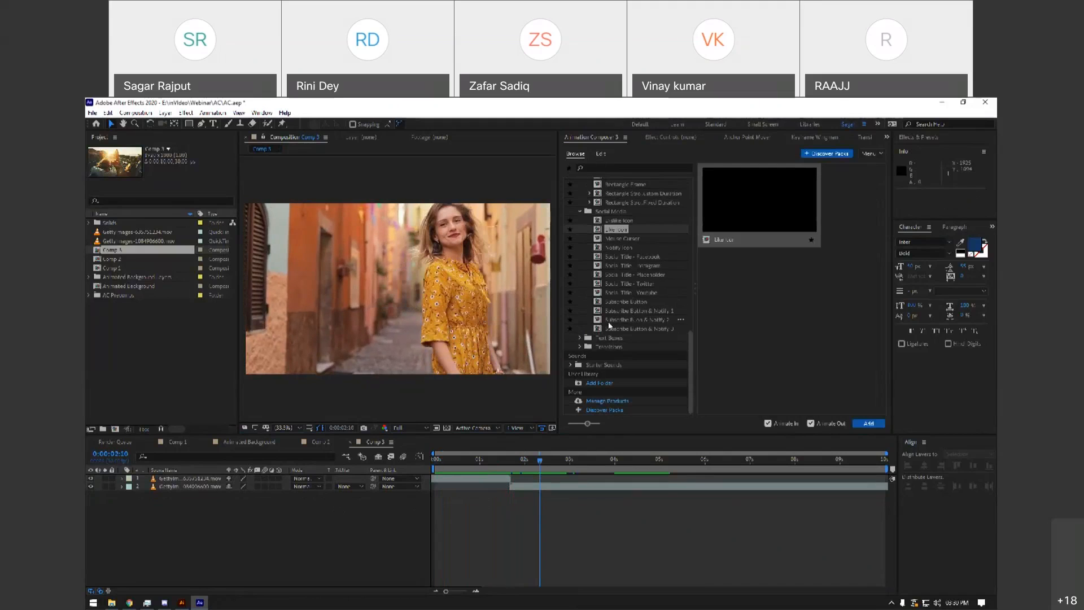
click(581, 337)
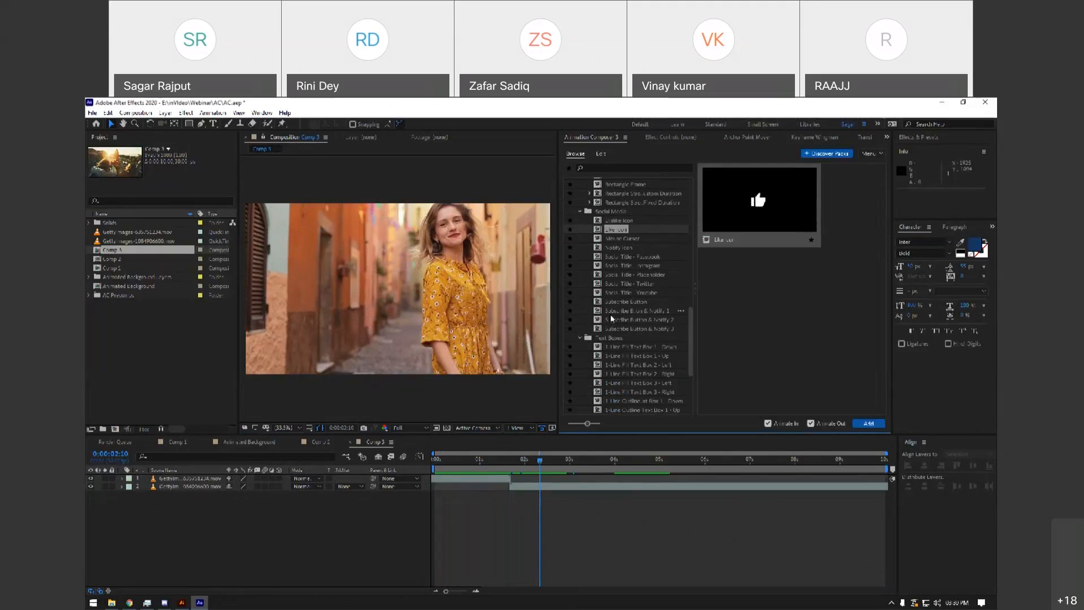
scroll(615, 299, down, 3)
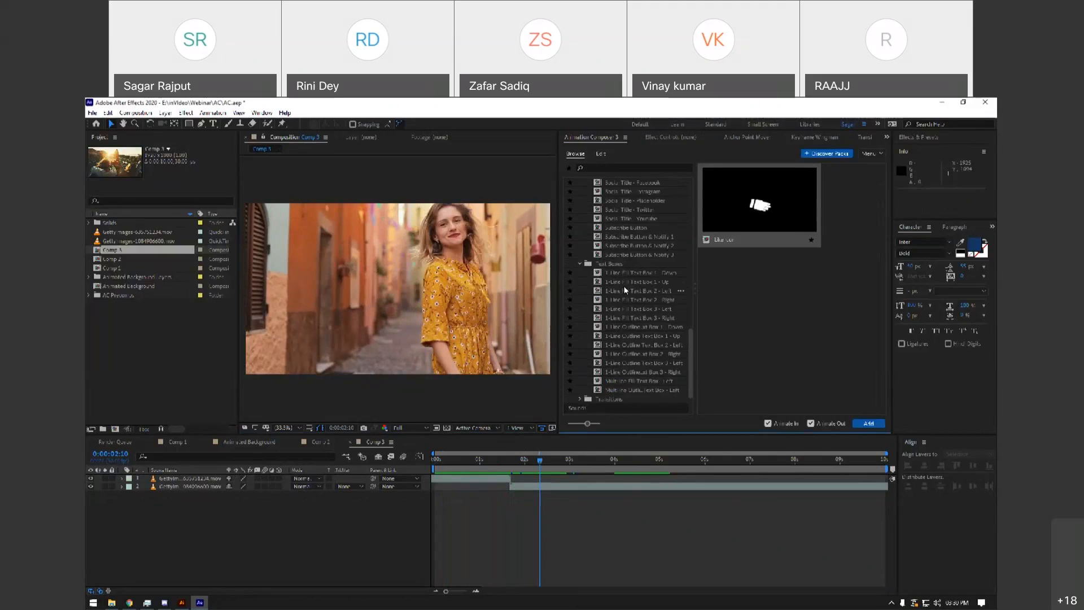
click(638, 299)
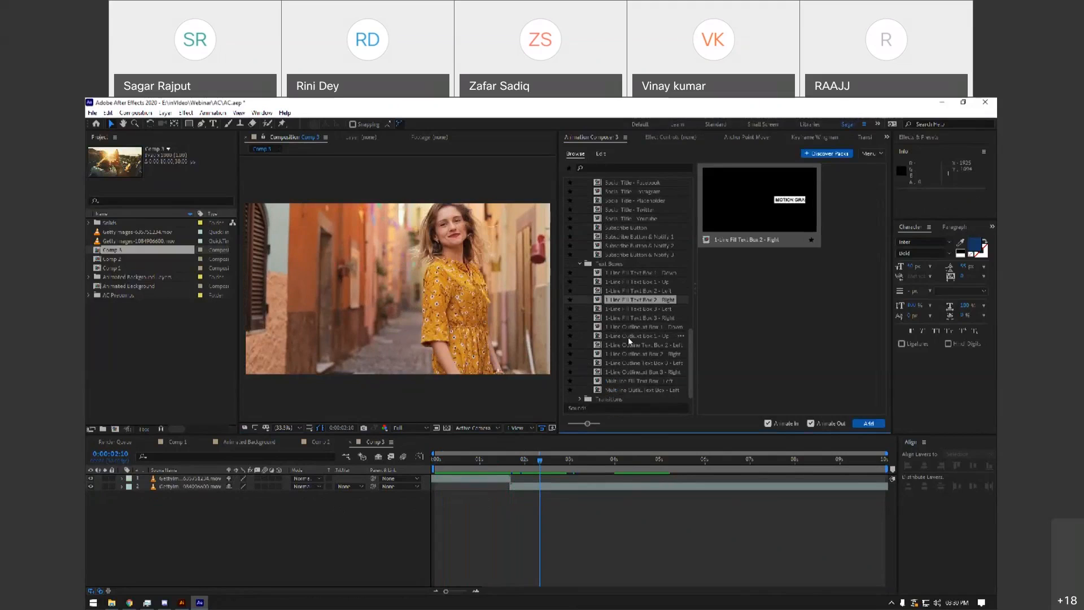
click(869, 423)
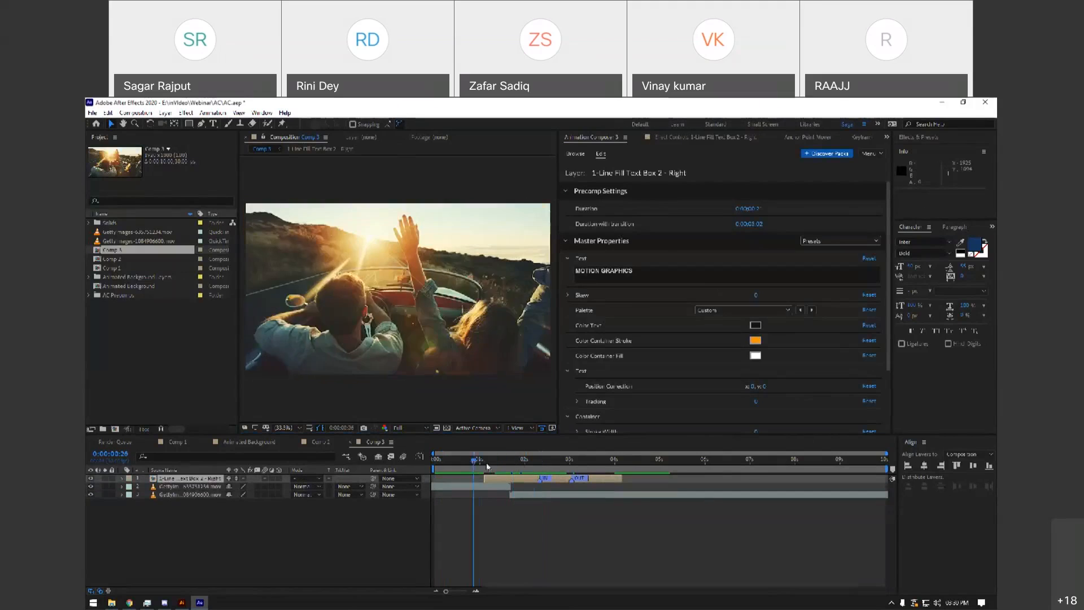
Try the MOTION GRAPHICS text box in the lower-right corner of the frame during playback and delete its layer.
drag(496, 288, 522, 357)
drag(532, 468, 433, 467)
key(space)
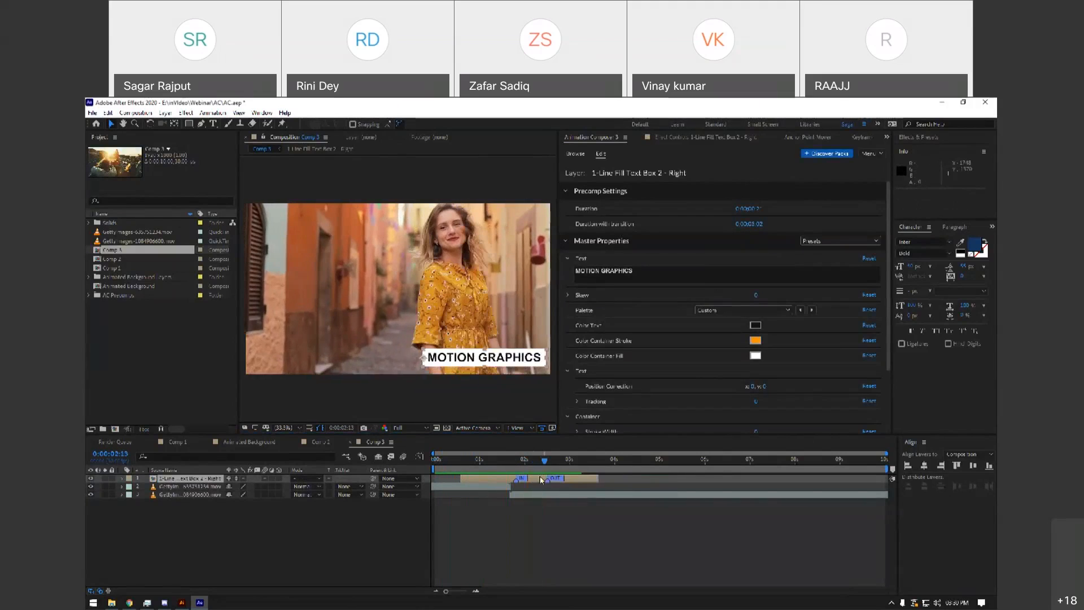
key(Delete)
Add the Pan Short transition with sound at the cut between the clips, at 0:00:01:20.
scroll(603, 327, down, 1)
click(579, 347)
scroll(649, 311, down, 4)
click(619, 239)
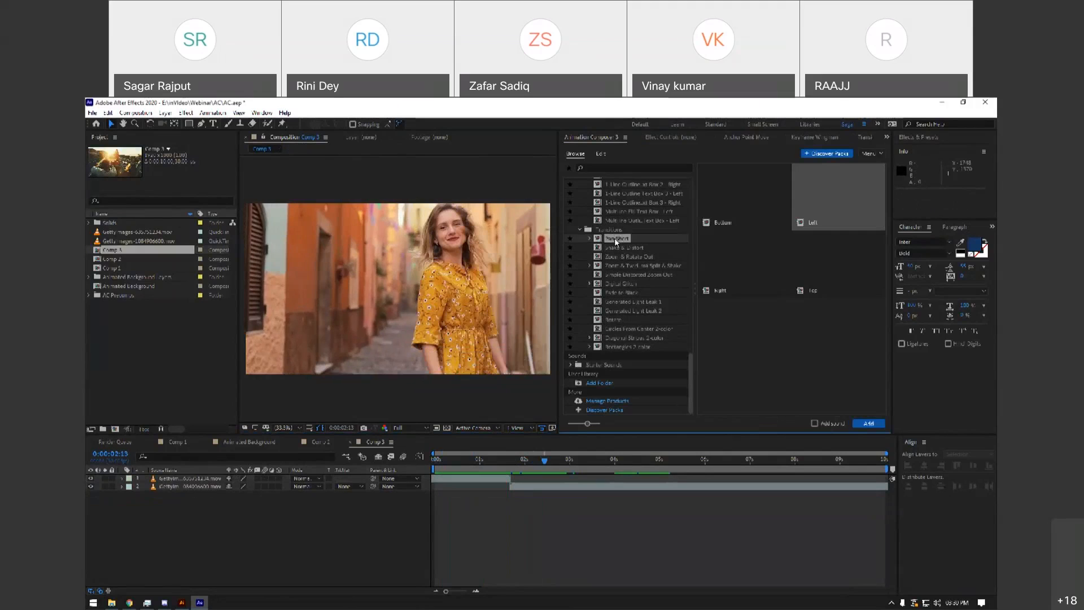
drag(520, 460, 510, 463)
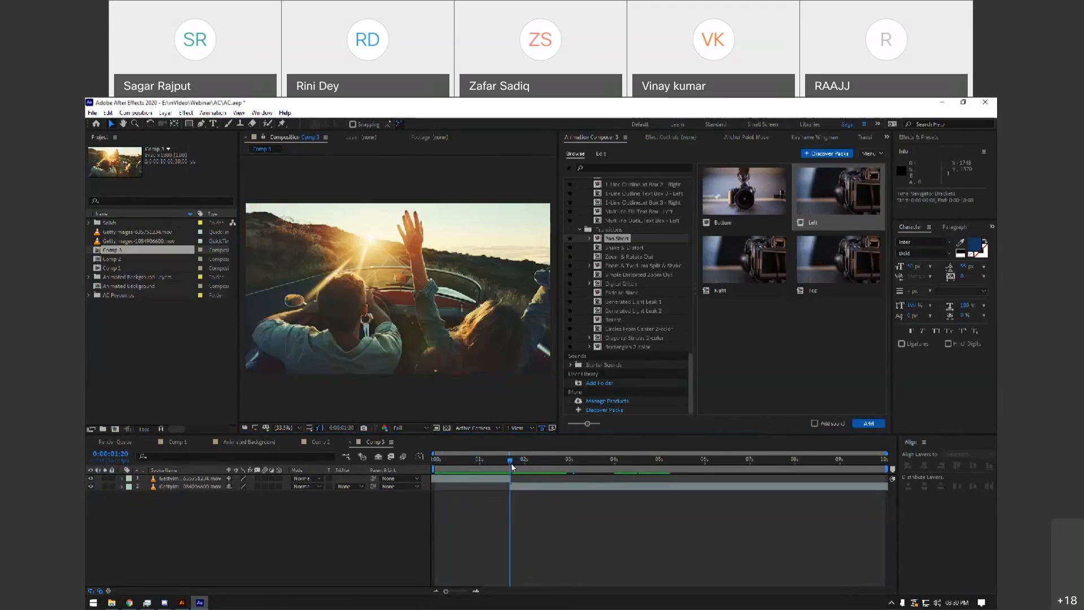
click(815, 423)
click(868, 424)
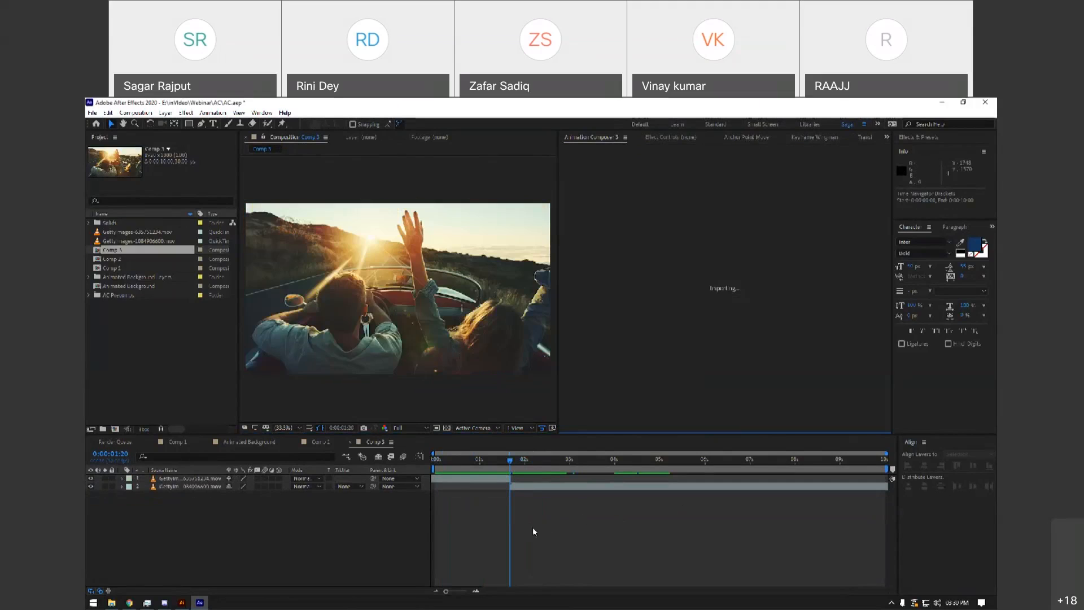
Play the composition through the Pan Short transition, again from the beginning, and delete the transition layer.
click(480, 470)
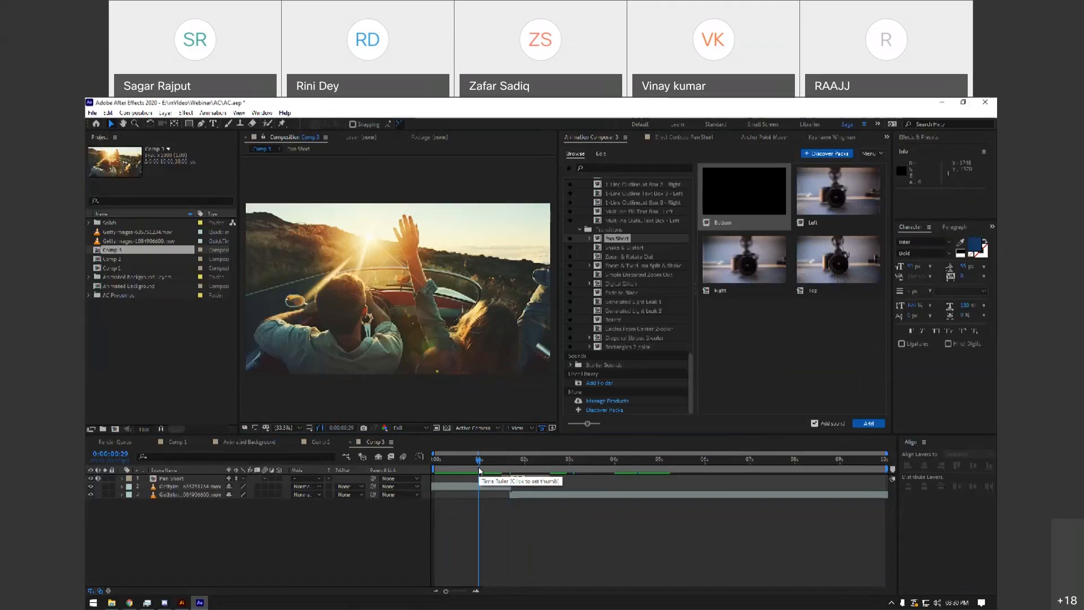
key(space)
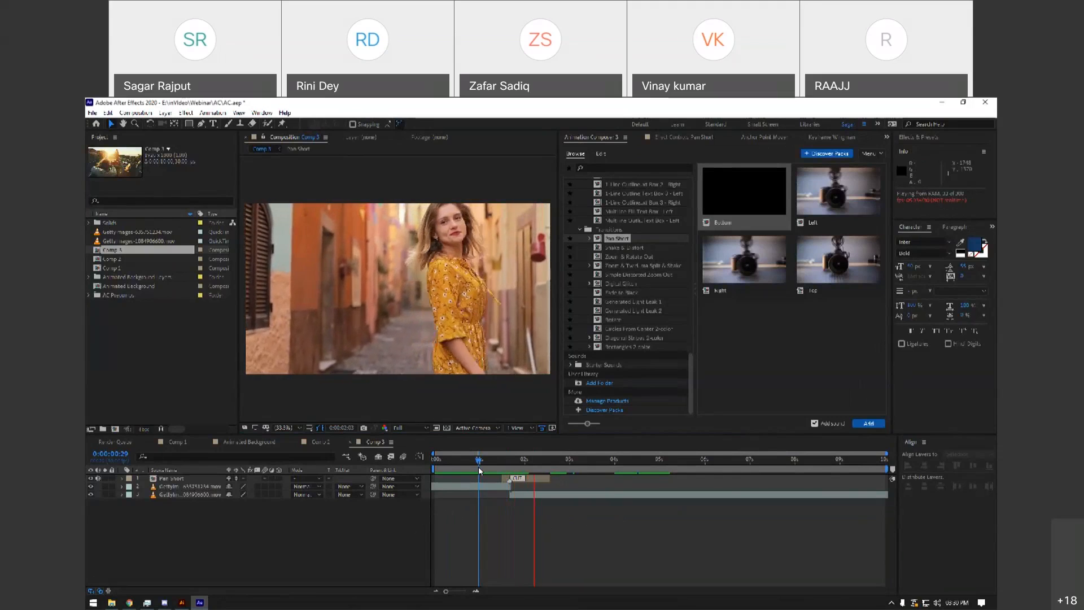
key(space)
key(Home)
key(space)
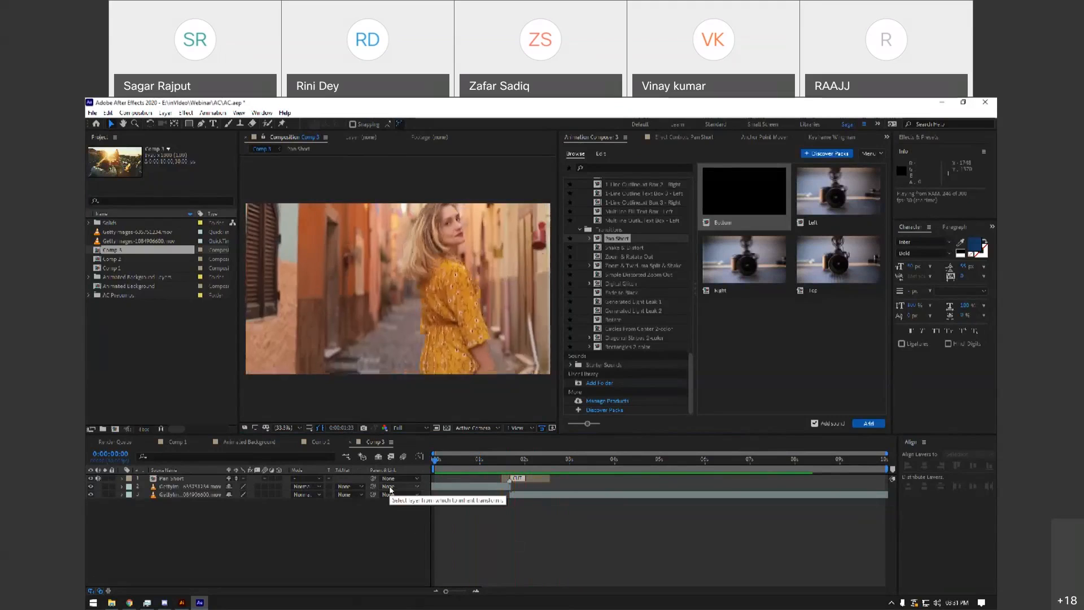
click(532, 479)
key(Delete)
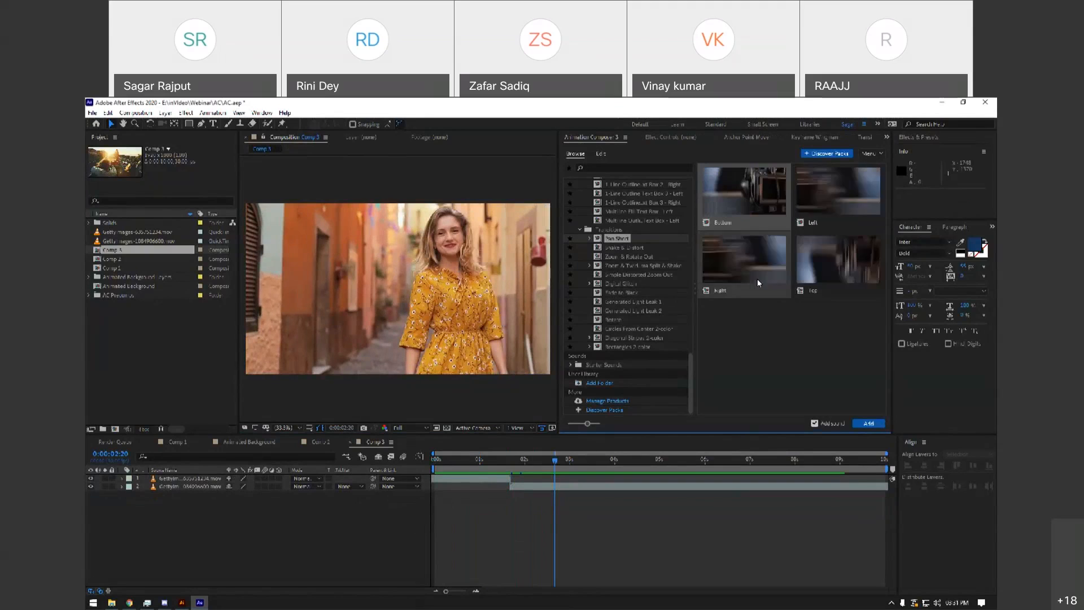
Preview the Shake & Distort, Zoom & Rotate Out and Zoom & Twirl transitions.
click(627, 247)
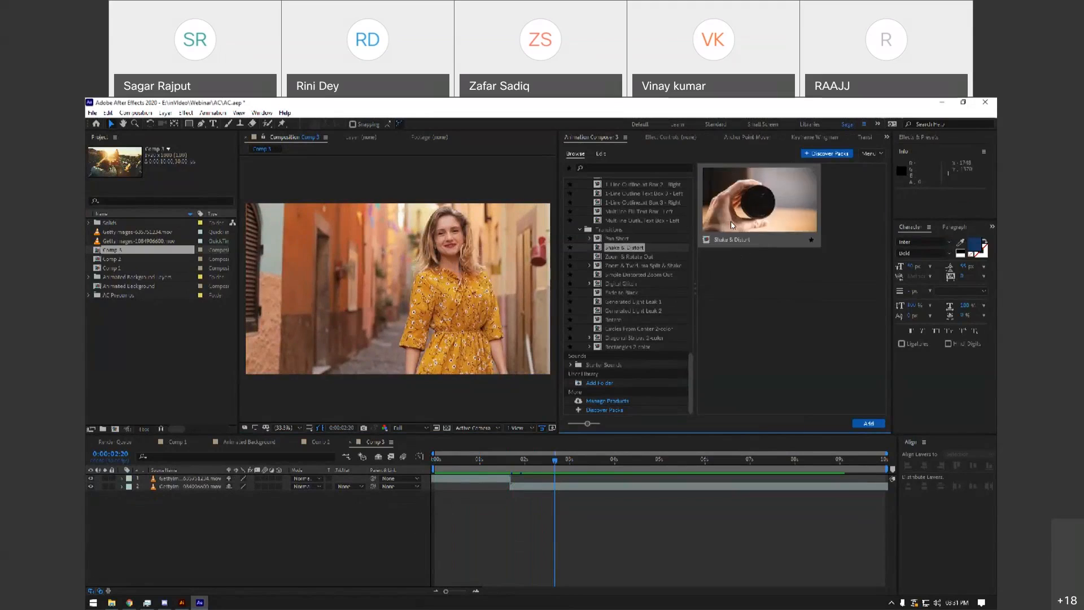
click(628, 256)
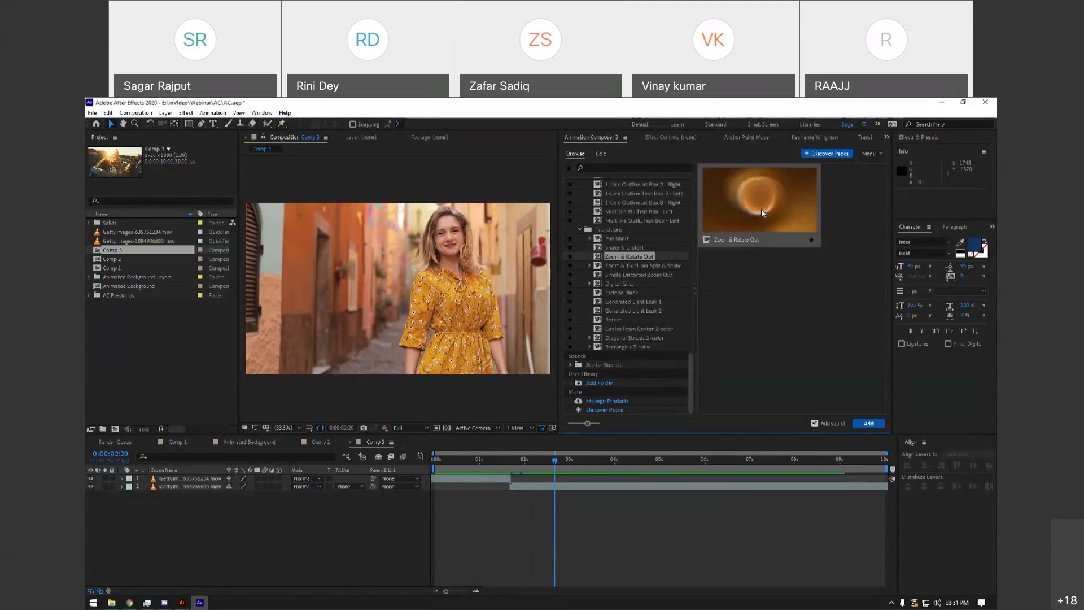
click(635, 264)
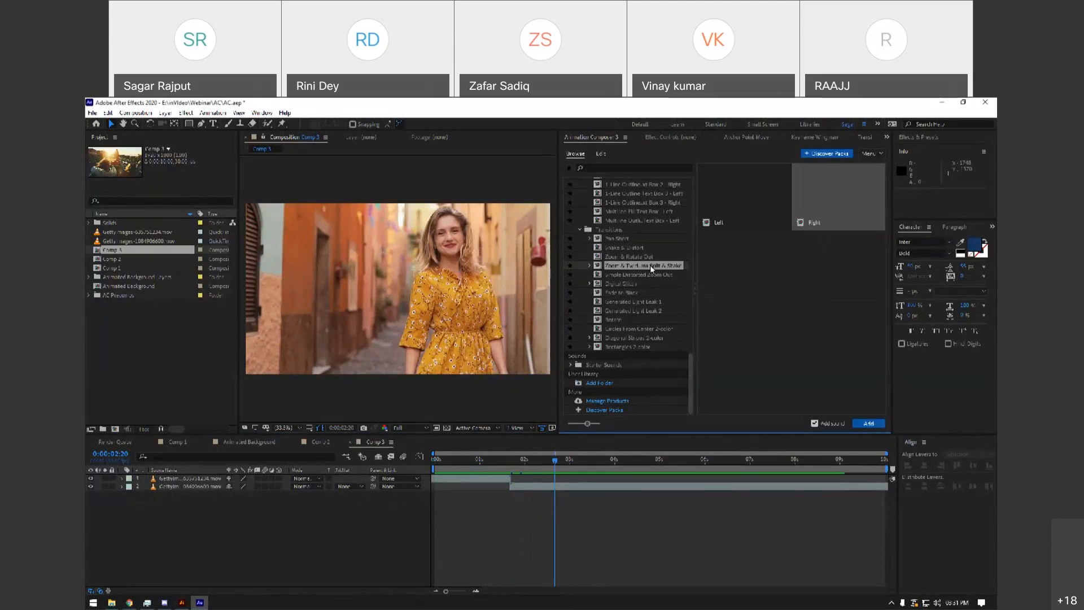
Add the Zoom & Rotate Out transition at the cut between the clips, with the playhead at 0:00:01:18.
click(645, 256)
click(873, 421)
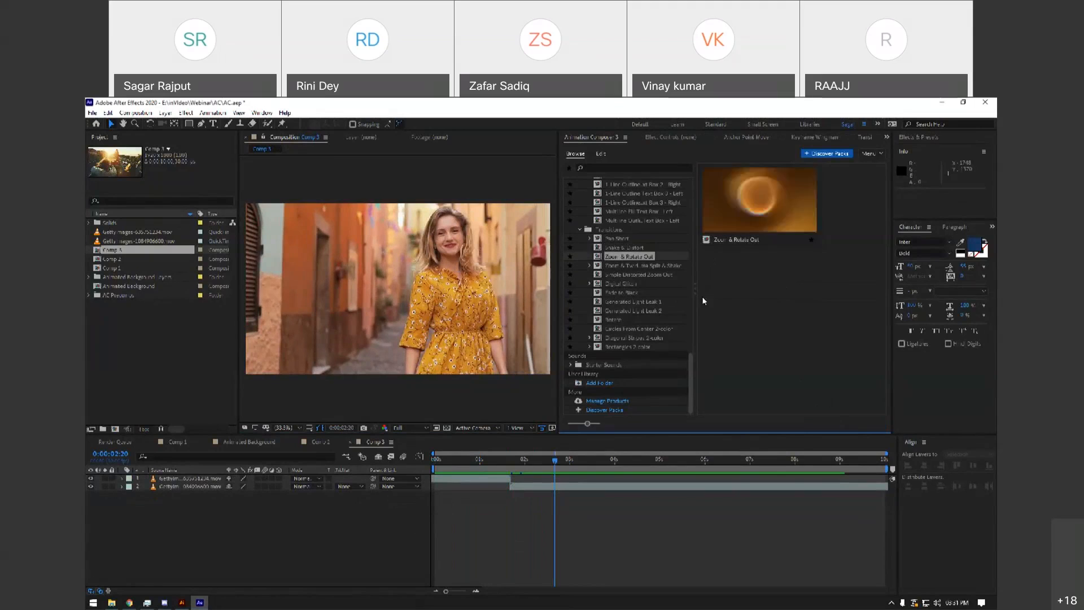
drag(511, 461, 507, 464)
click(502, 478)
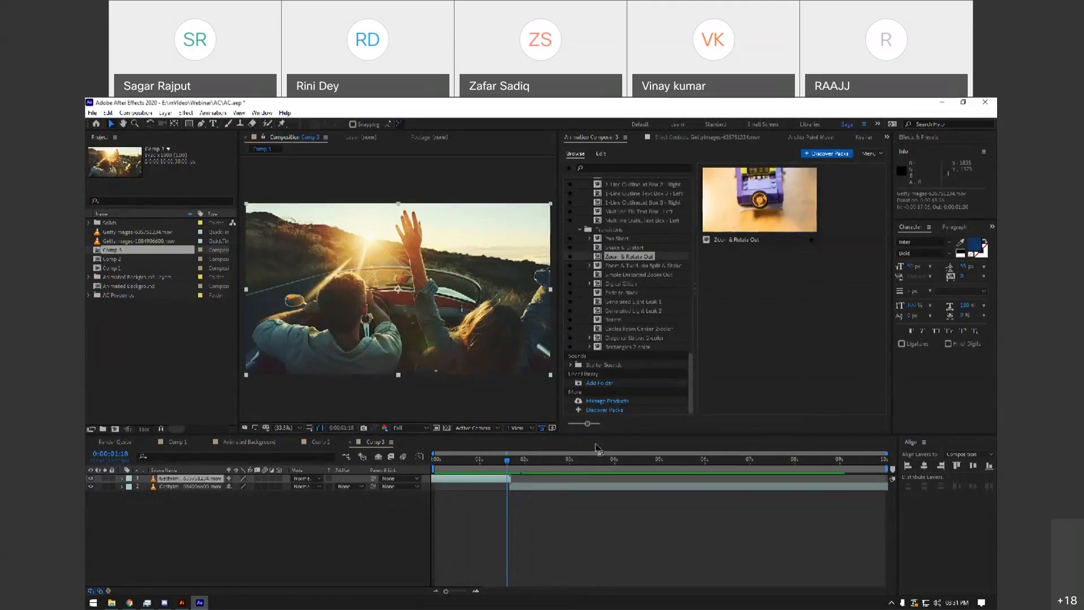
double_click(613, 257)
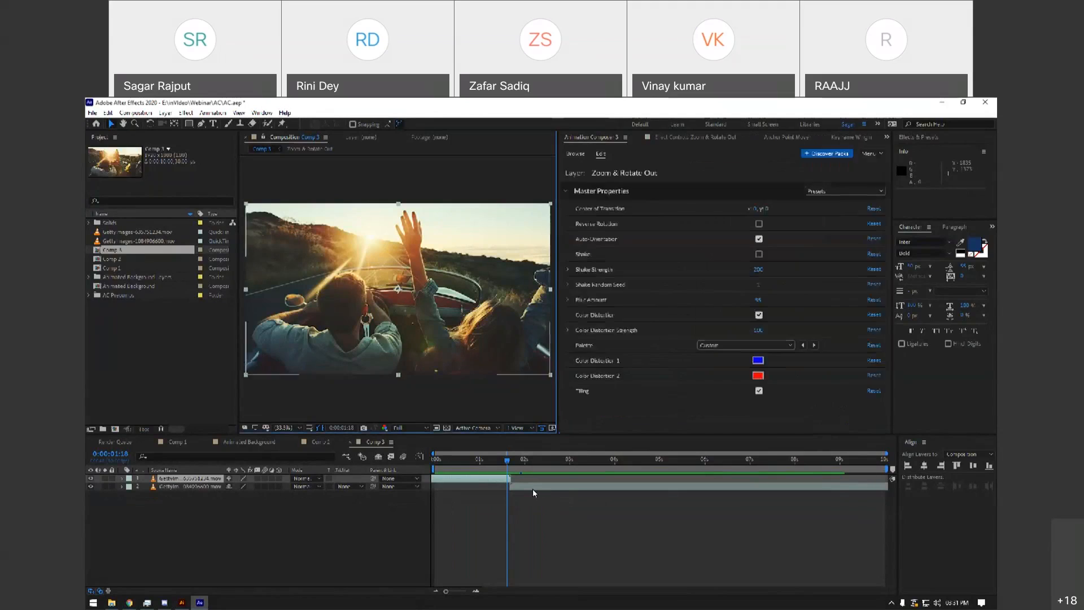
Trim the end of the Zoom & Rotate Out layer to about 2.4 seconds and play the composition.
drag(507, 463, 519, 479)
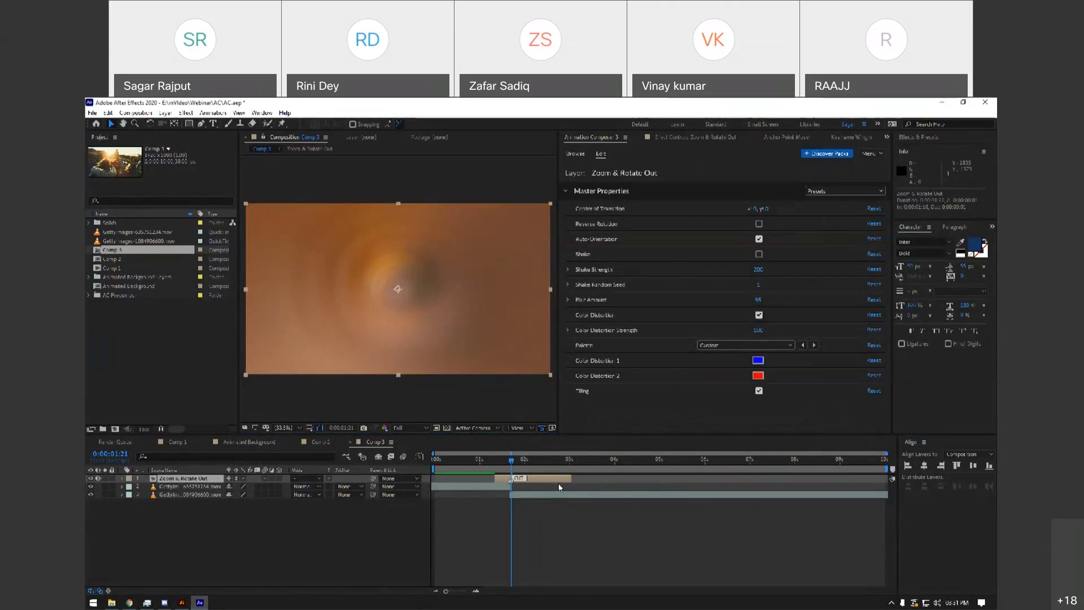
drag(563, 478, 483, 467)
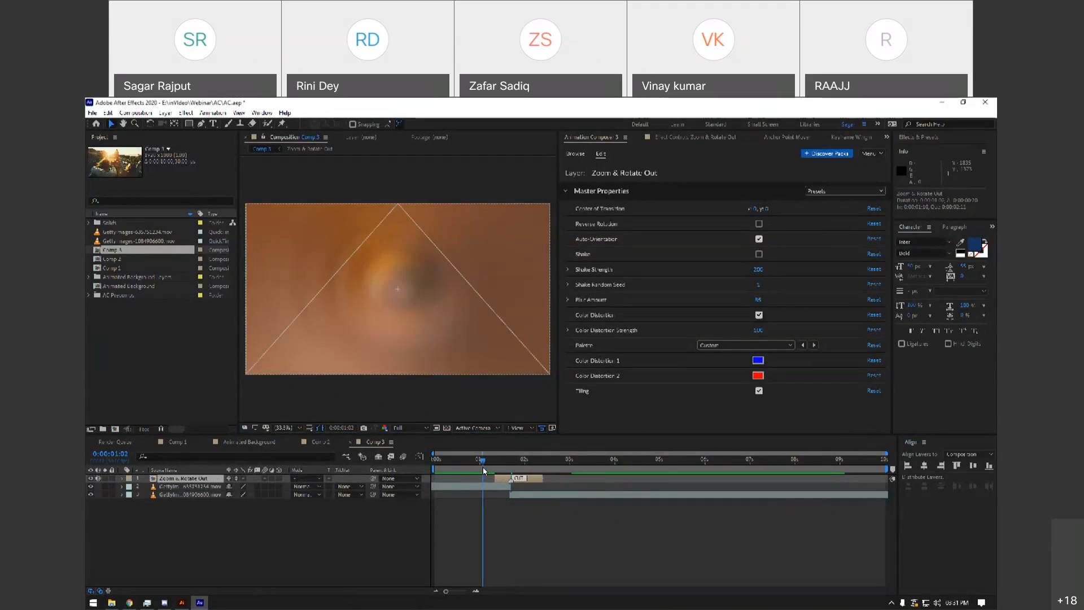
key(space)
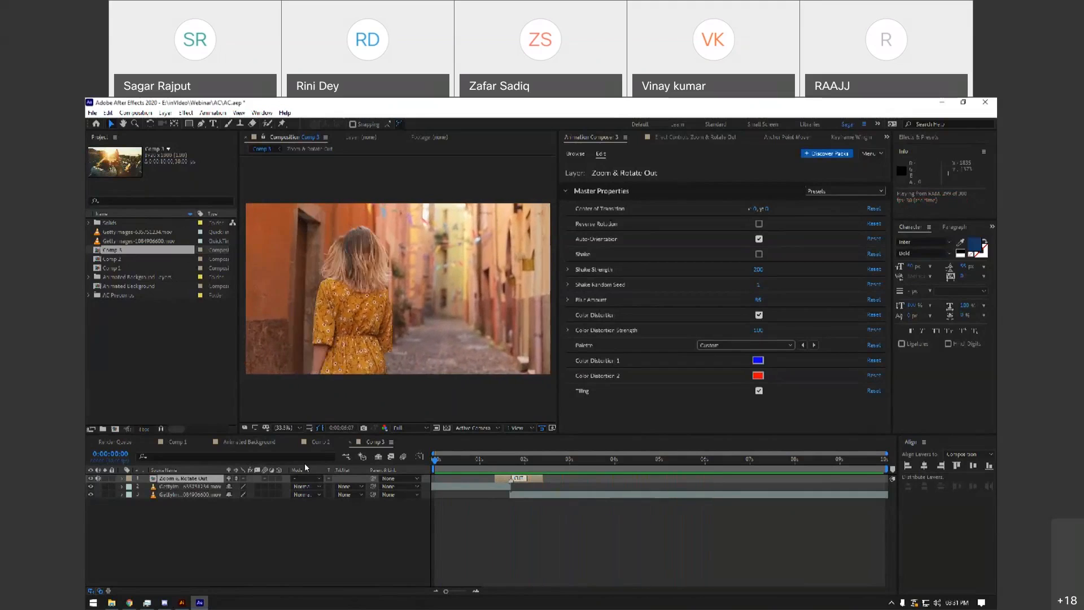
Review the Zoom & Rotate Out transition in playback once more and delete its layer.
click(453, 464)
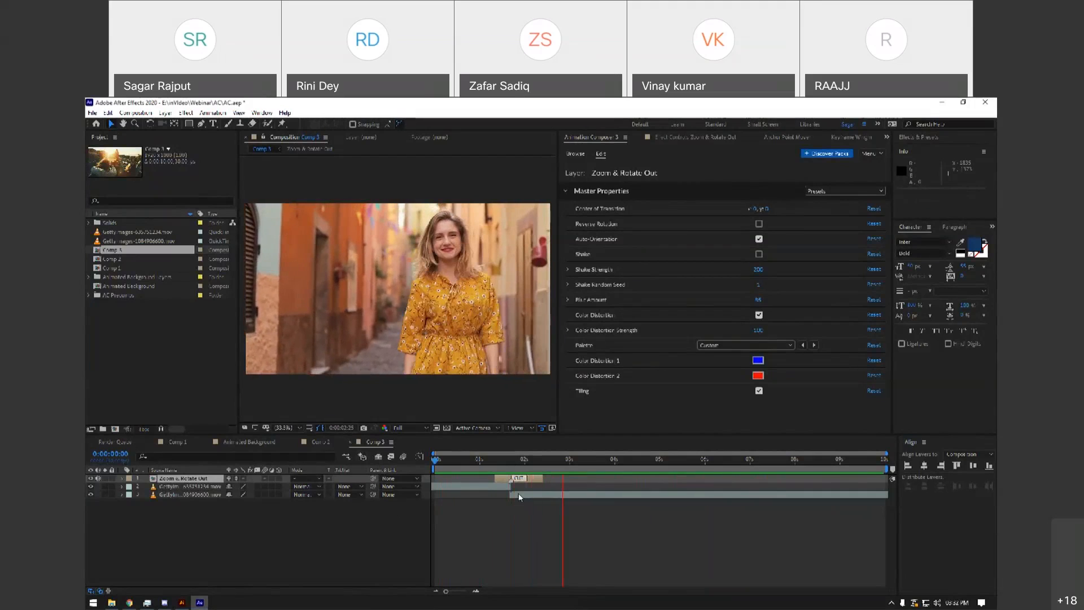
click(530, 477)
key(Delete)
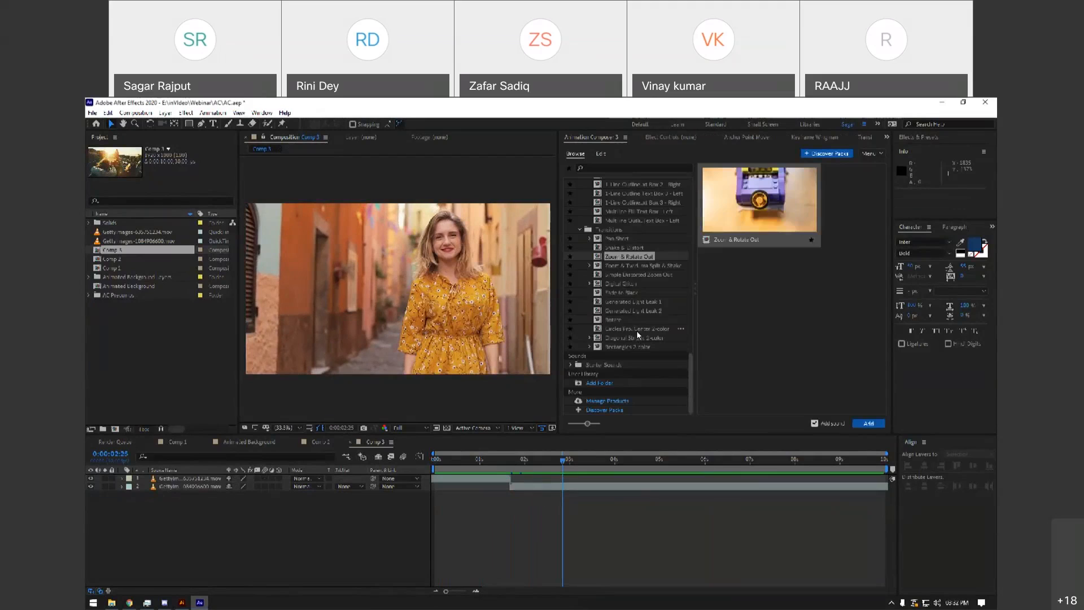
Browse the Blast, Creak and Pop categories of the Starter Sounds and preview Hollow Pop 06.wav.
click(577, 367)
scroll(651, 308, down, 3)
click(579, 302)
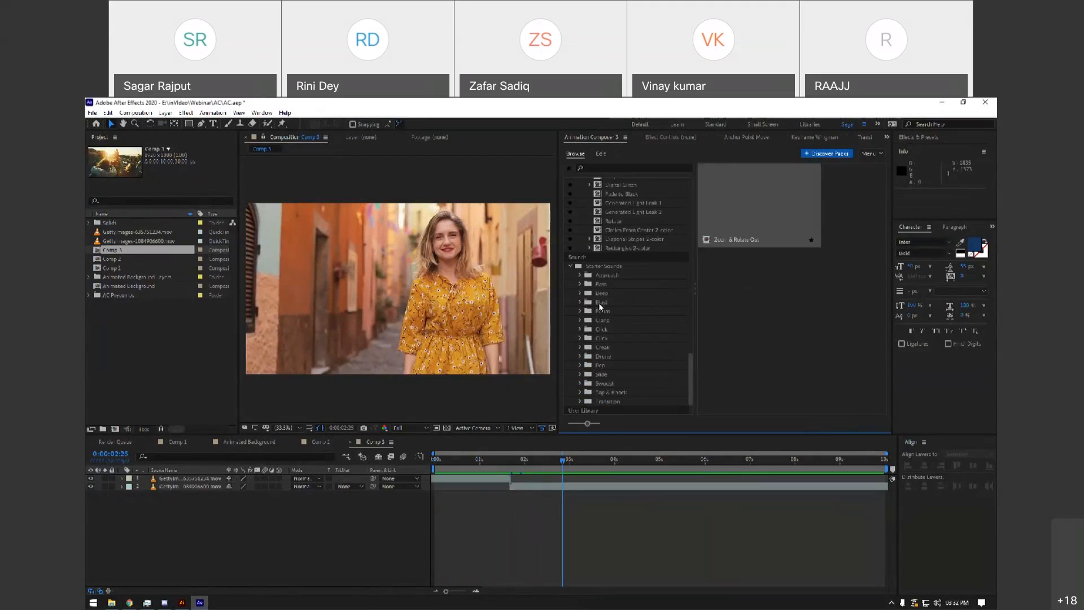
scroll(612, 342, down, 2)
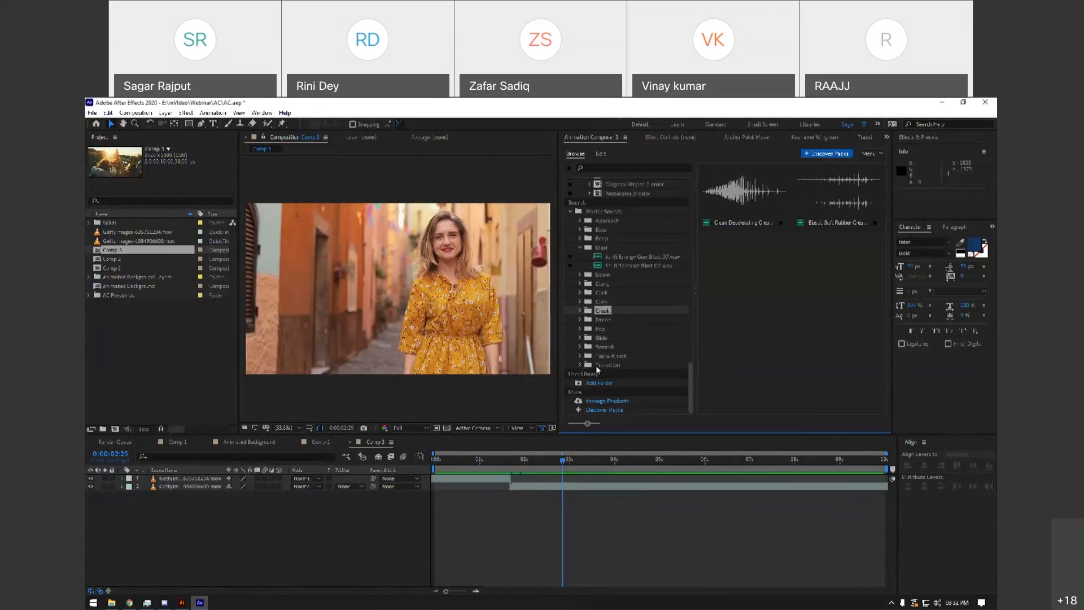
click(599, 328)
click(580, 329)
click(615, 337)
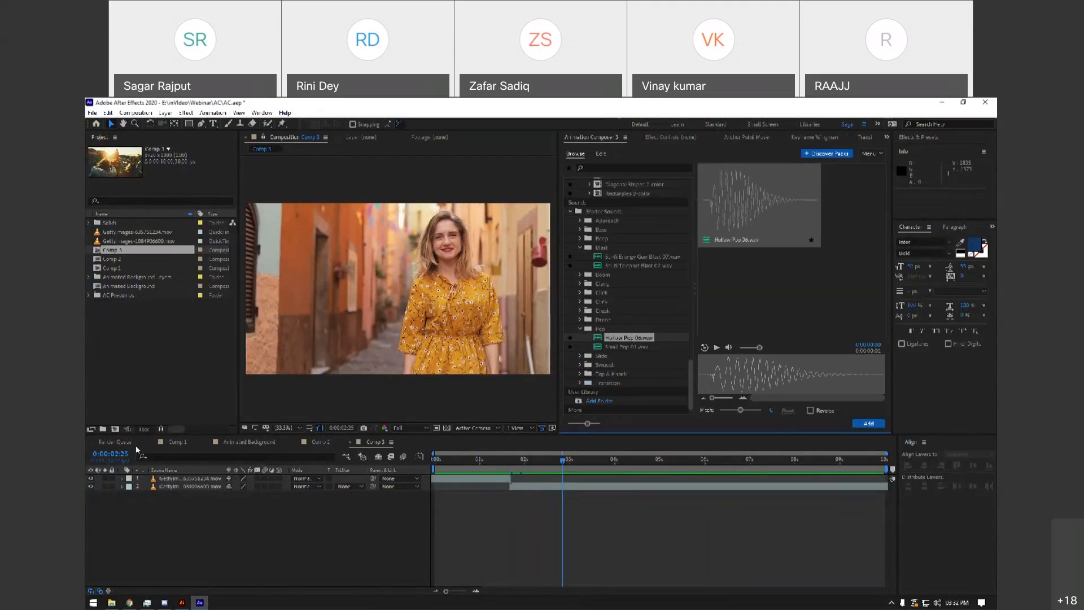
Add the Hollow Pop 06.wav sound to Comp 1 at 0:00:00:07, where the standing boy appears, and play the animation.
click(175, 442)
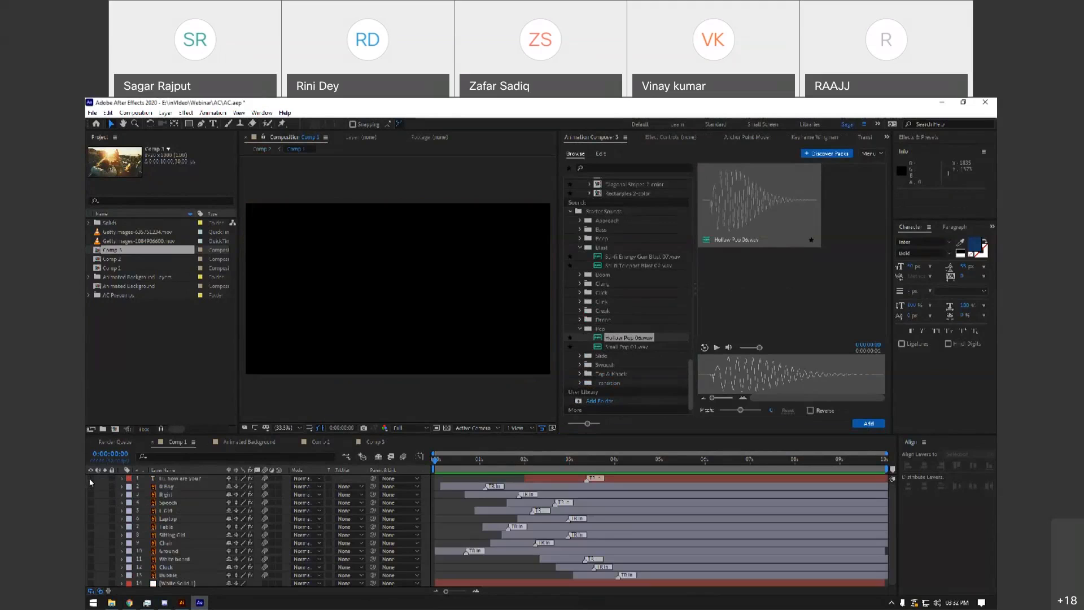
click(445, 464)
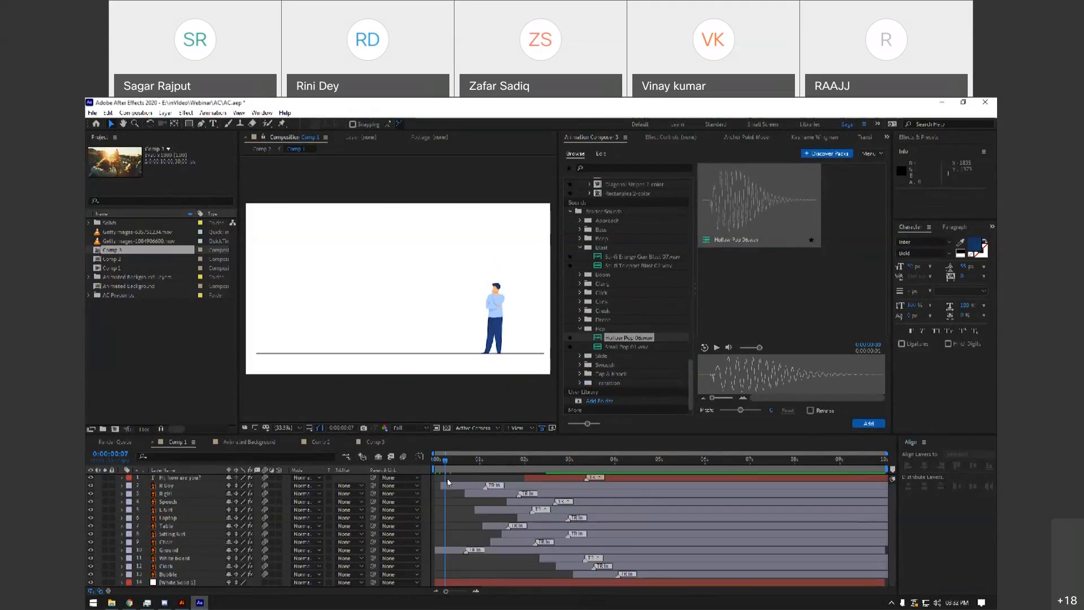
click(479, 319)
click(575, 154)
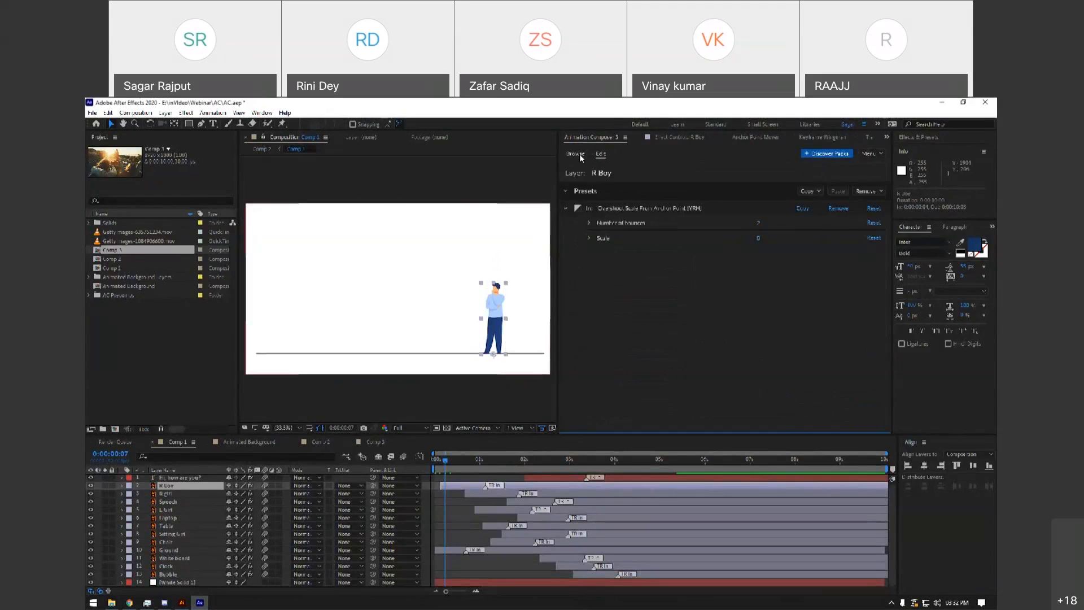
double_click(587, 241)
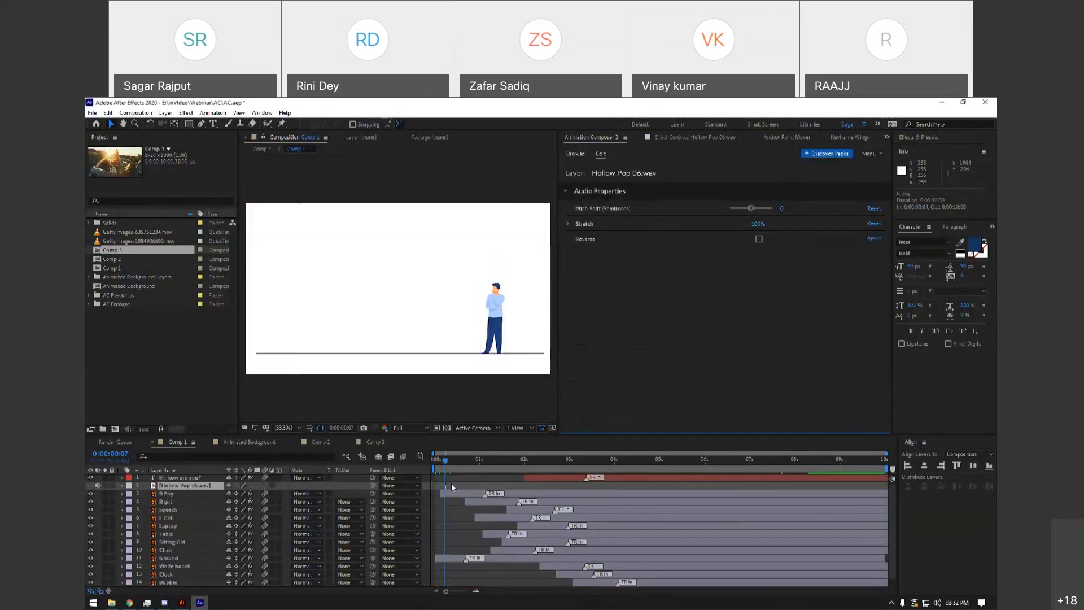
key(space)
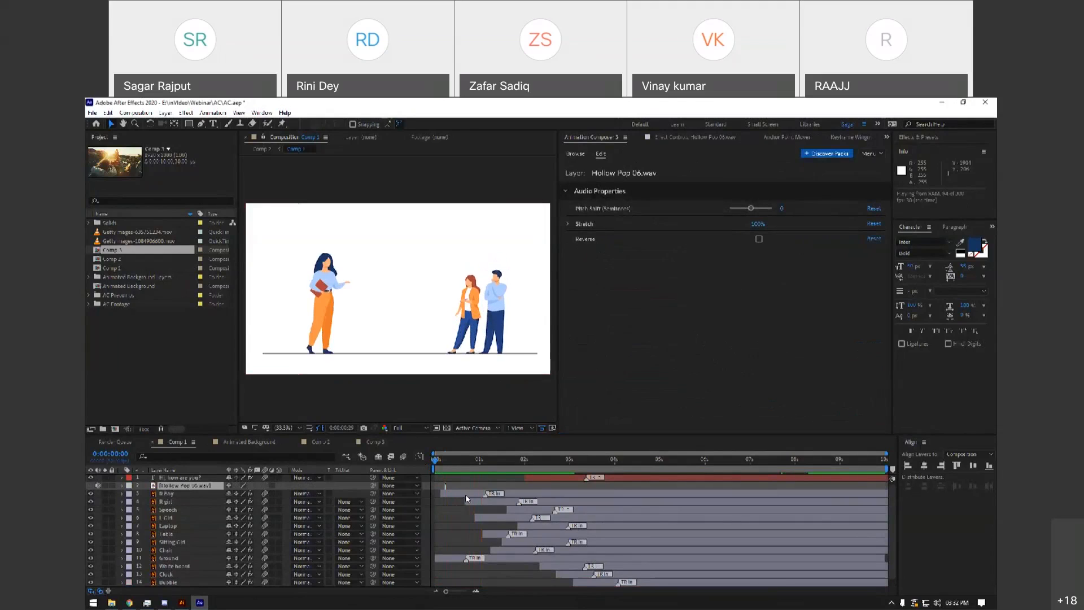
Add the Hollow Pop 06.wav sound with its pitch set to -13 at 0:00:00:22, where the standing girl appears, and play the animation.
click(470, 504)
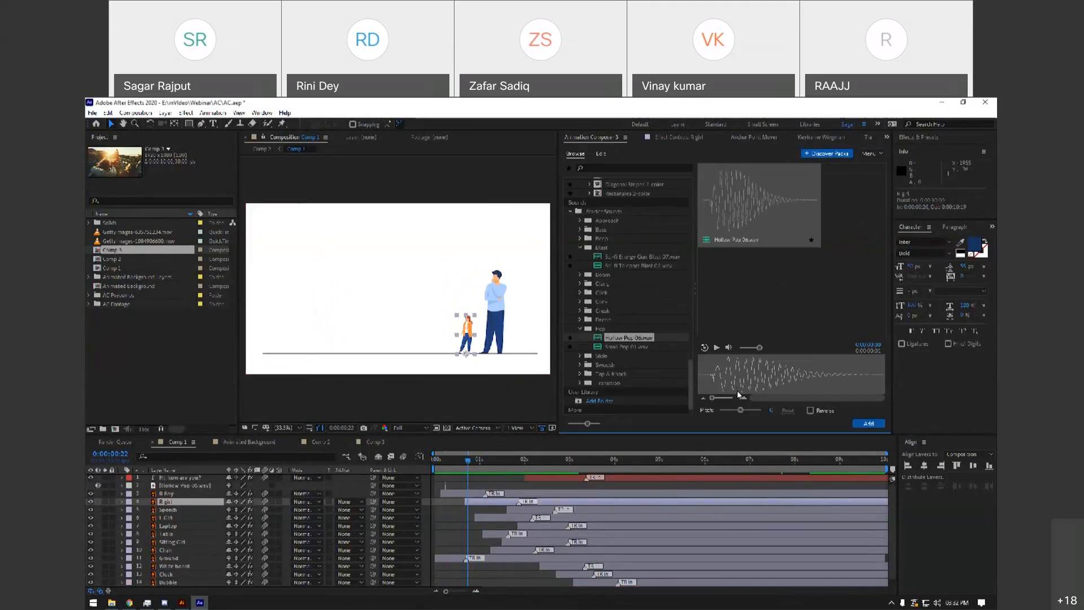
drag(740, 409, 736, 410)
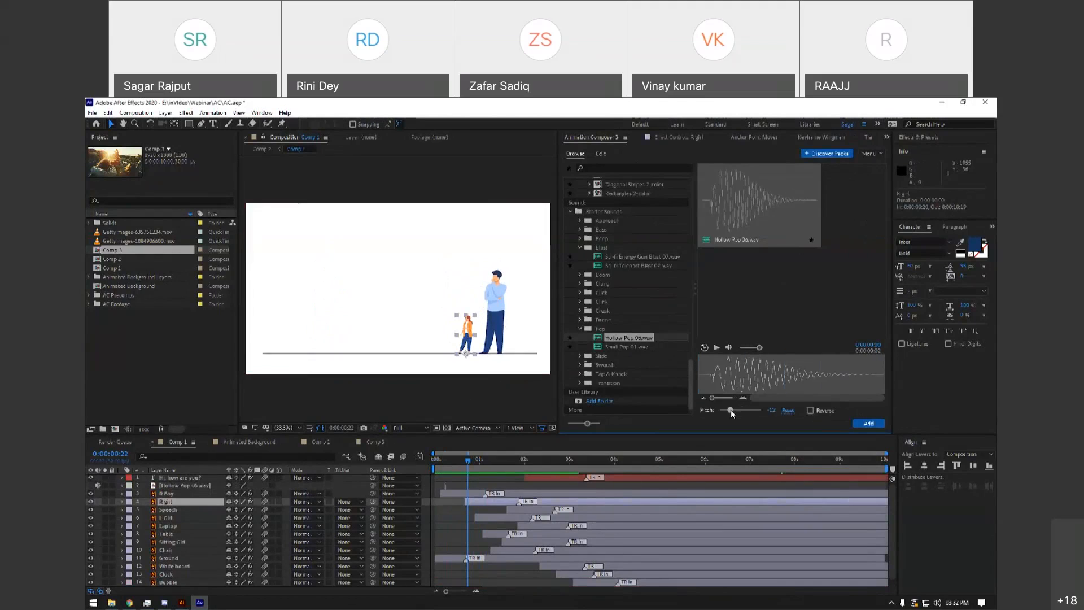
click(869, 423)
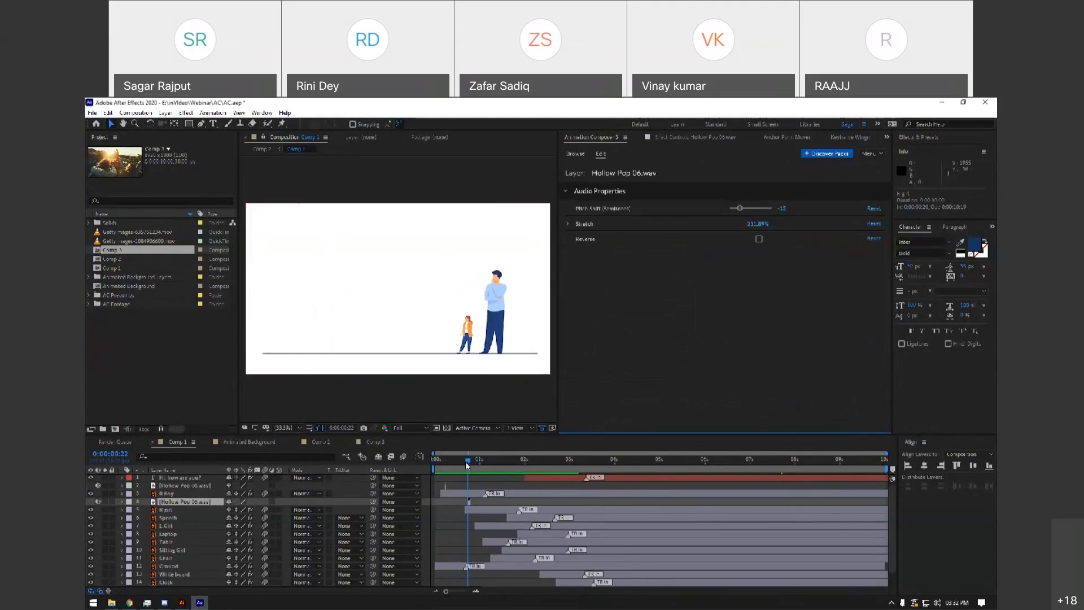
key(space)
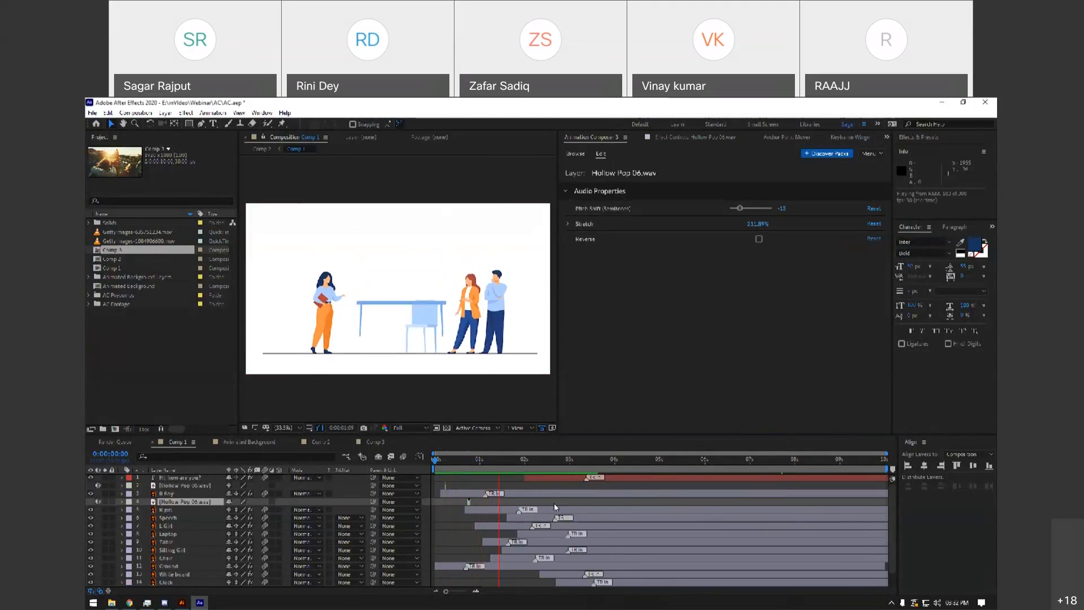
key(space)
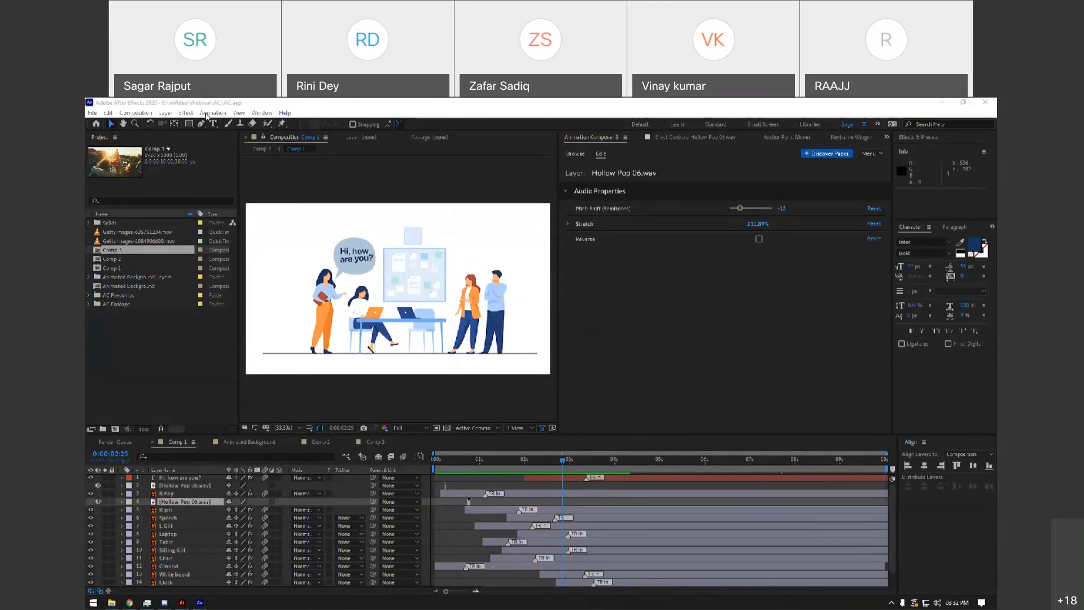
Launch the Duik Bassel.2 script in Deutsch, place its narrowed window clear of the composition view, and set the current time to 0:00:03:06.
click(207, 113)
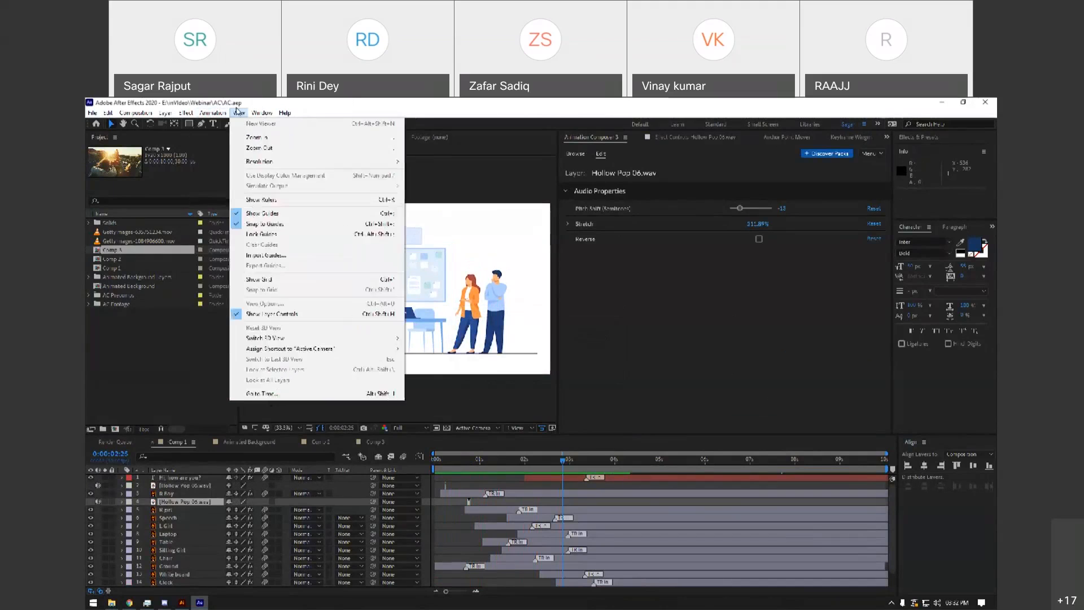
mouse_move(262, 113)
mouse_move(259, 604)
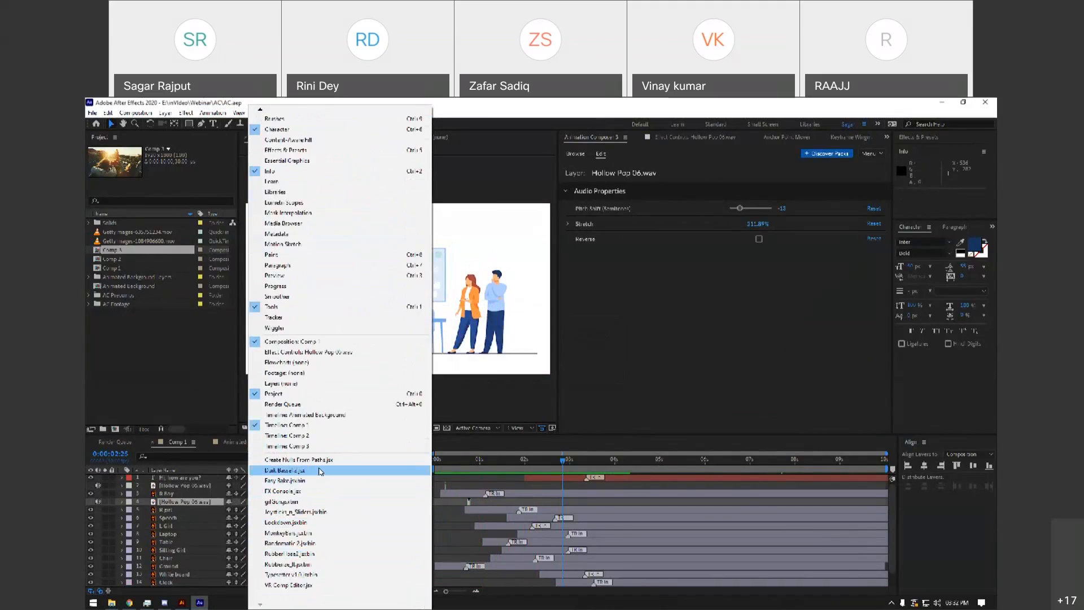
click(318, 469)
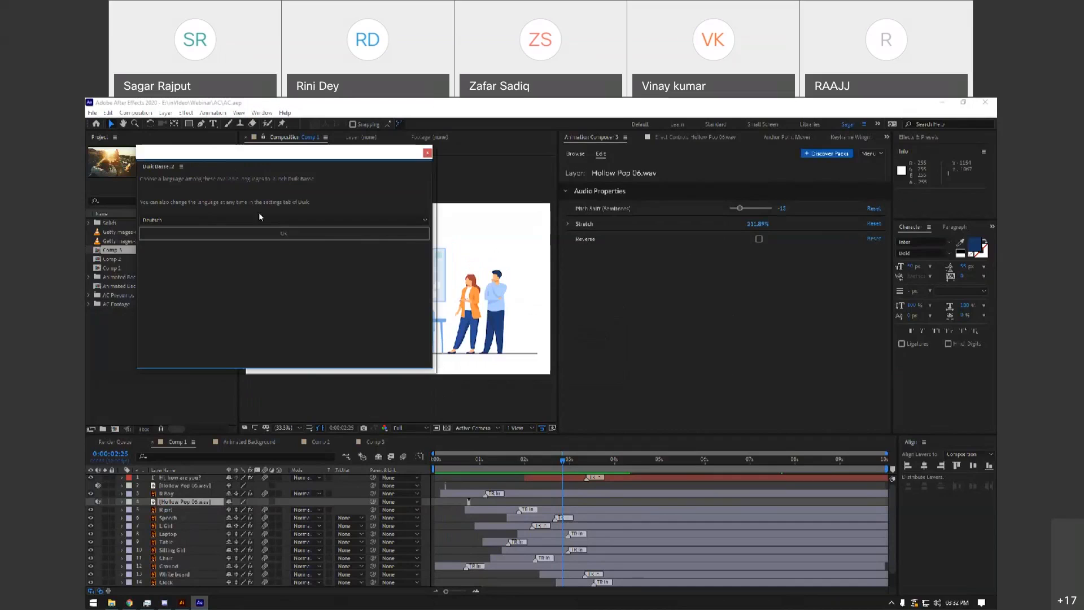
click(327, 233)
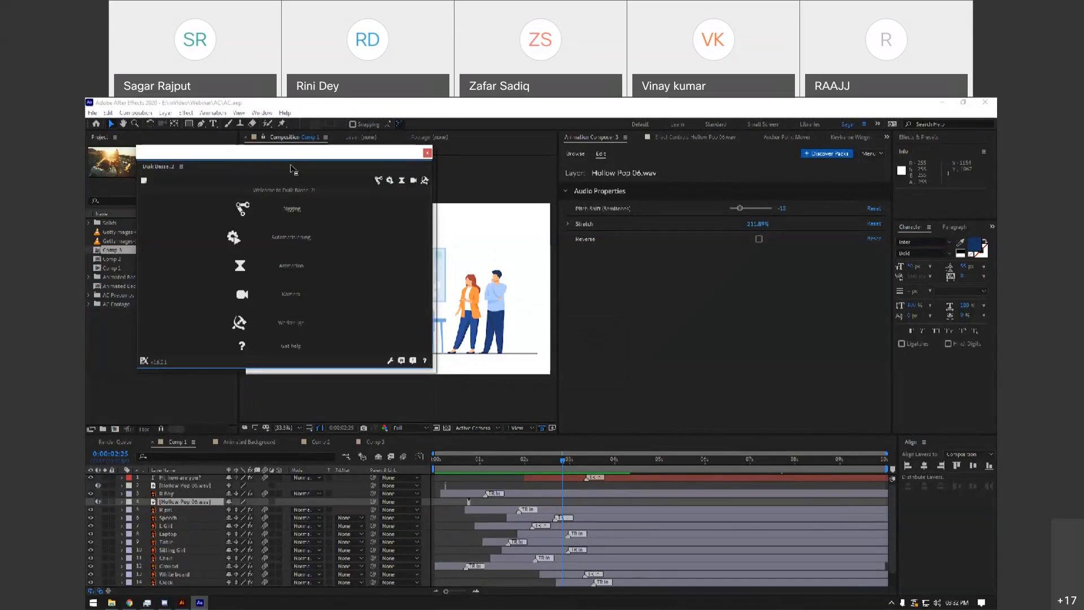
drag(286, 157, 680, 169)
drag(825, 381, 670, 419)
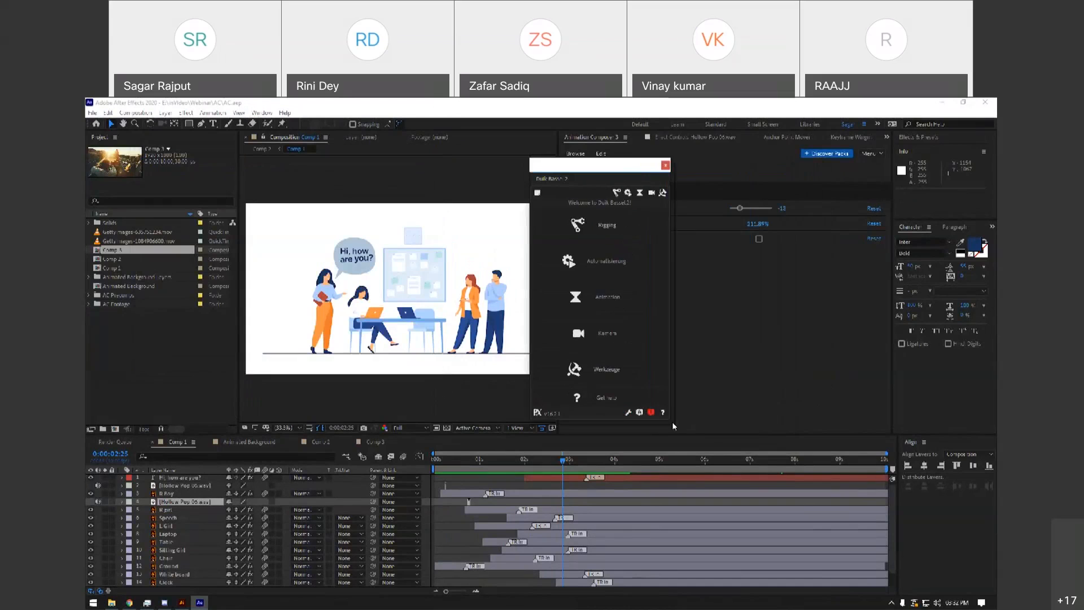
drag(557, 458, 581, 458)
drag(578, 166, 701, 164)
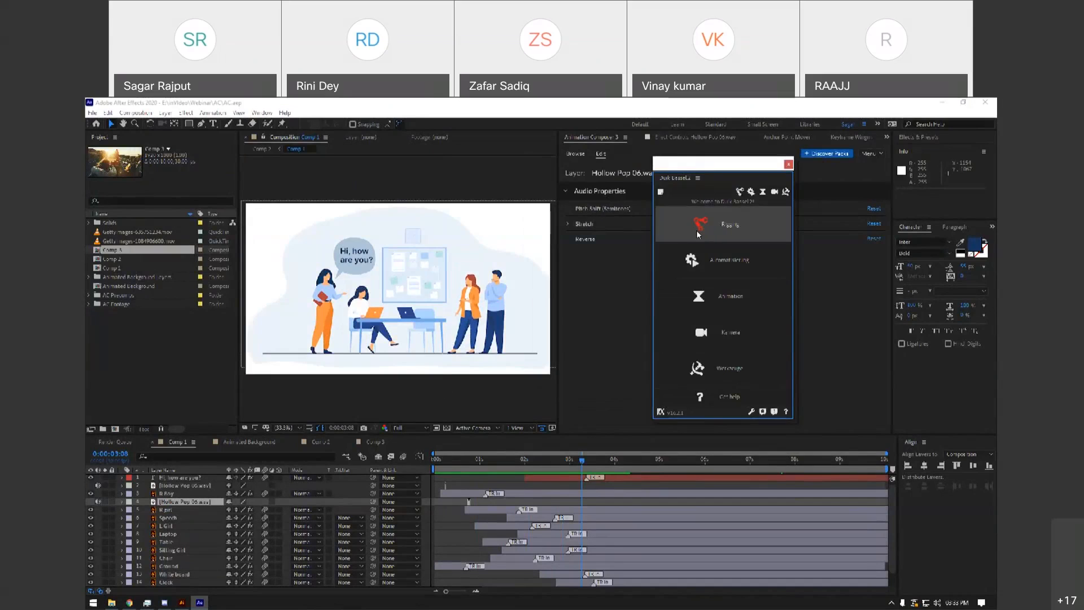
Switch to Chrome, search the web for Duik Bassel in a new tab and open the Rainbox Lab product page.
click(127, 603)
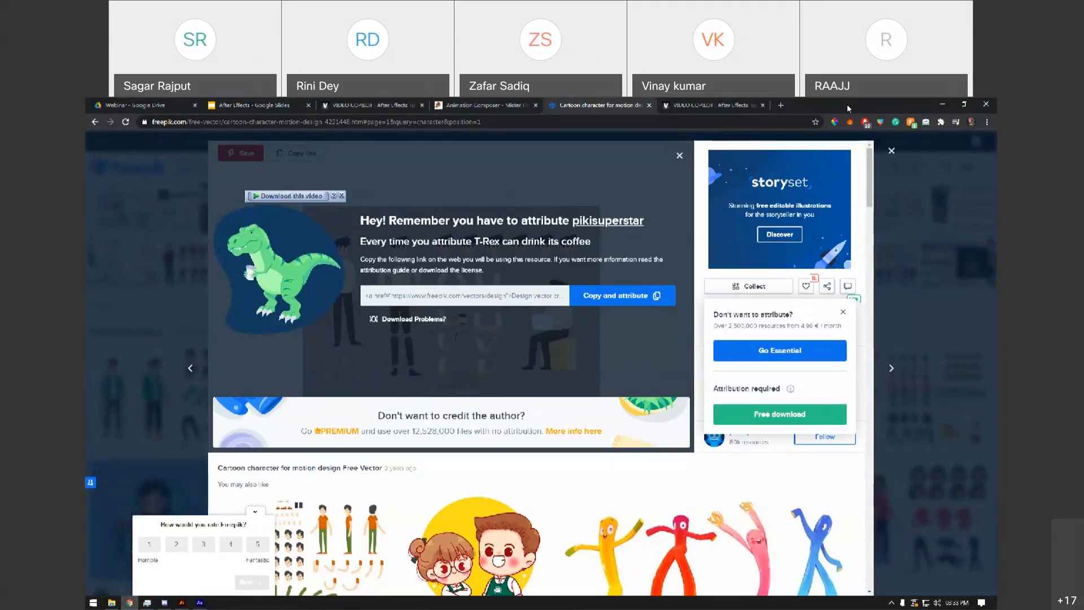
click(780, 105)
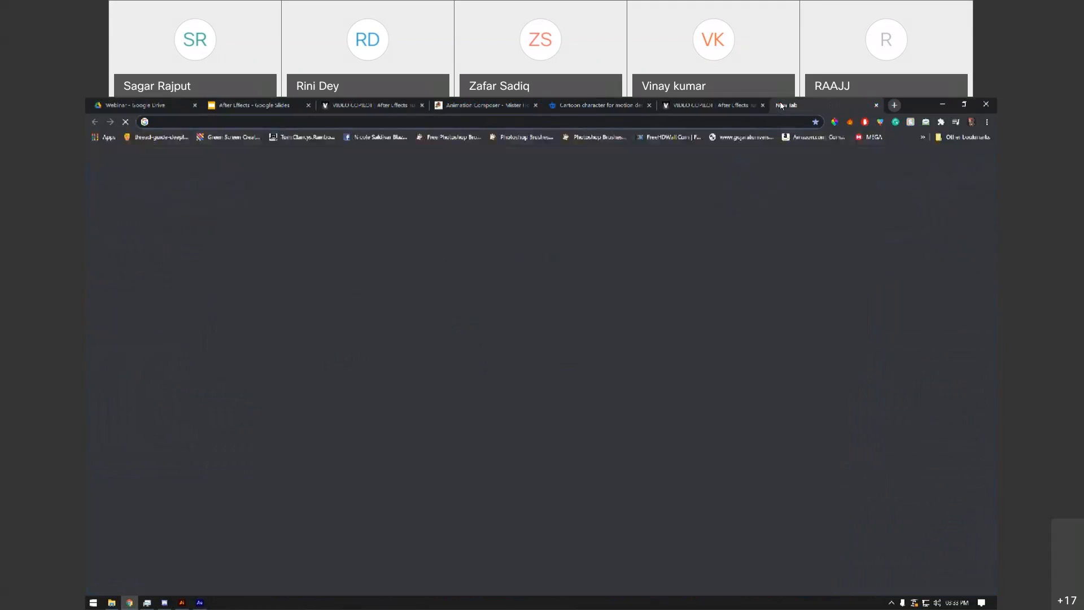
text(duik bassel)
key(Return)
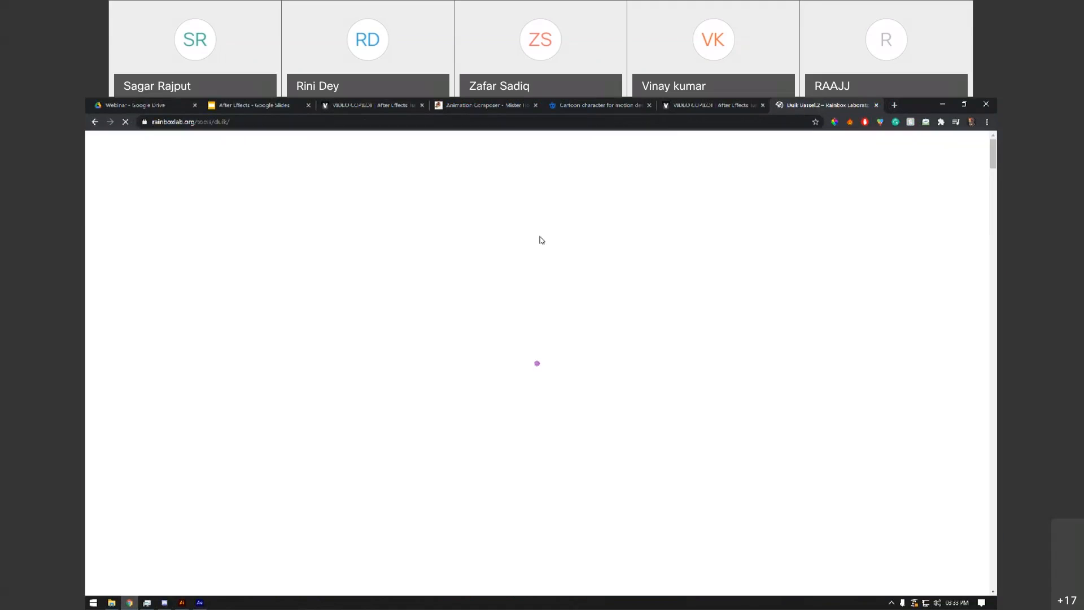
scroll(612, 293, down, 1)
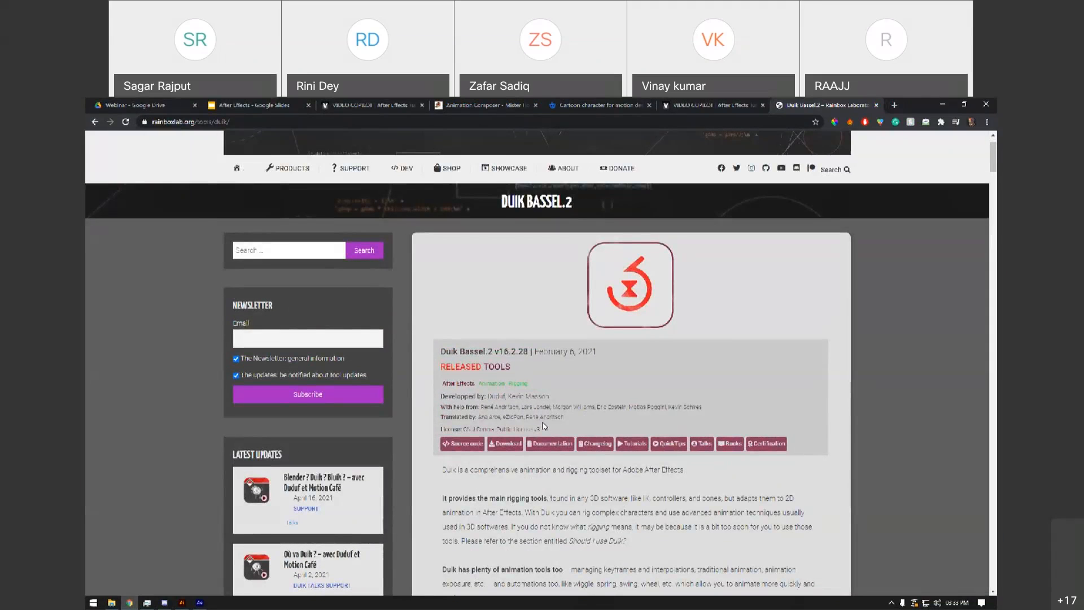
Open the Download Duik Bassel page and look through its download, video course and user guide sections.
click(510, 445)
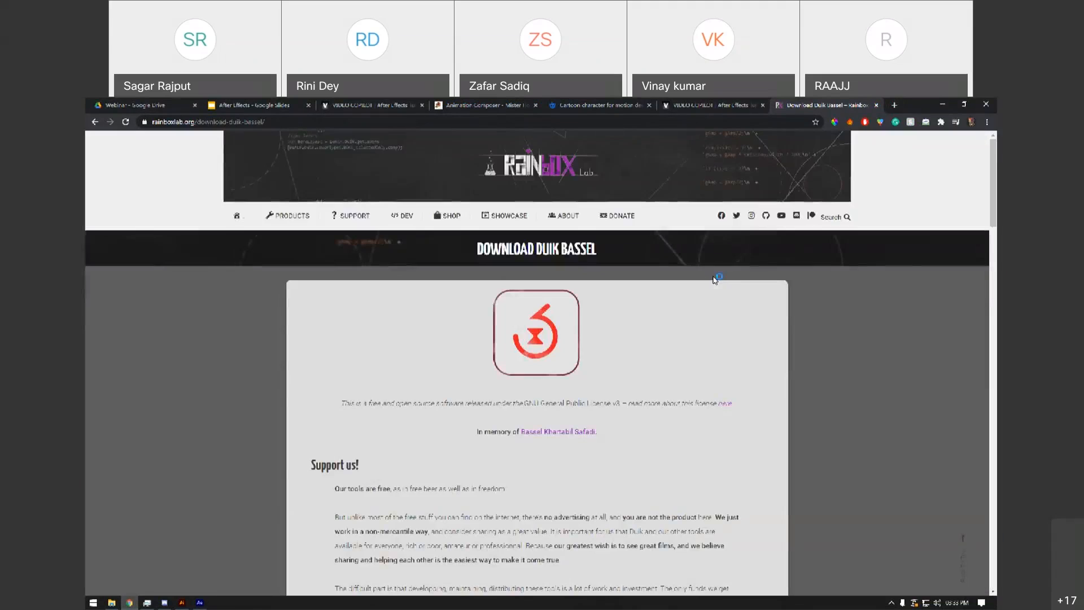
scroll(714, 281, down, 12)
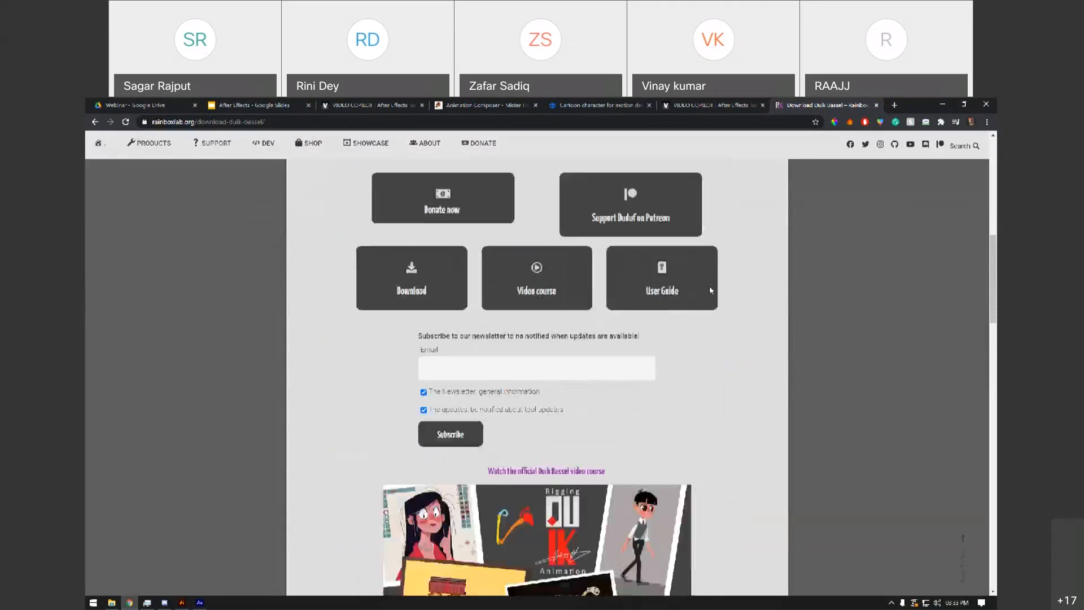
scroll(710, 301, down, 3)
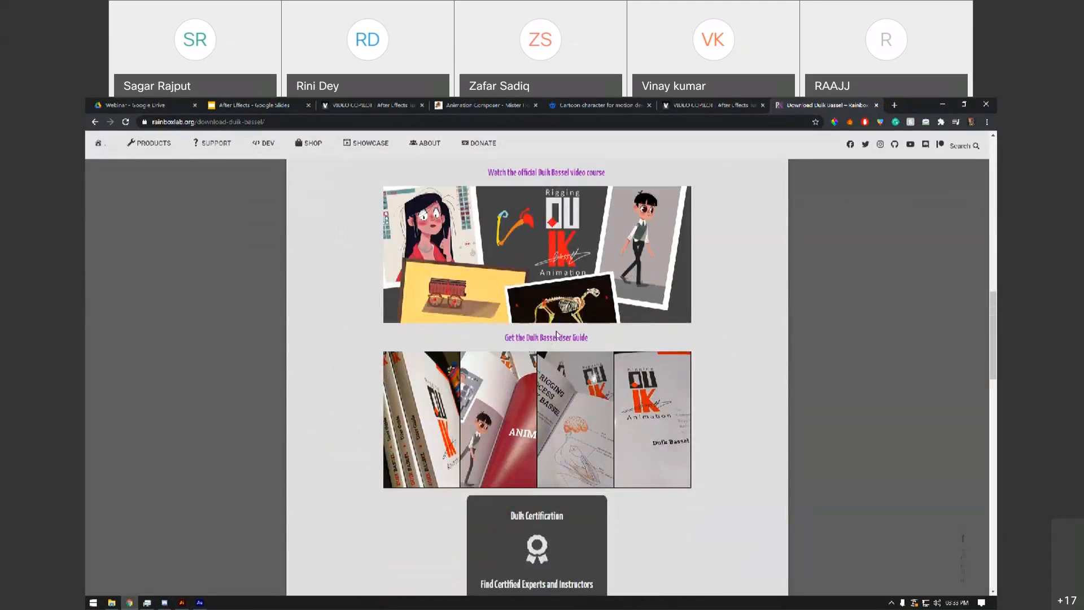
Open the official Duik Bassel video course page, play and pause its preview video, and close the page.
click(587, 175)
scroll(811, 387, down, 5)
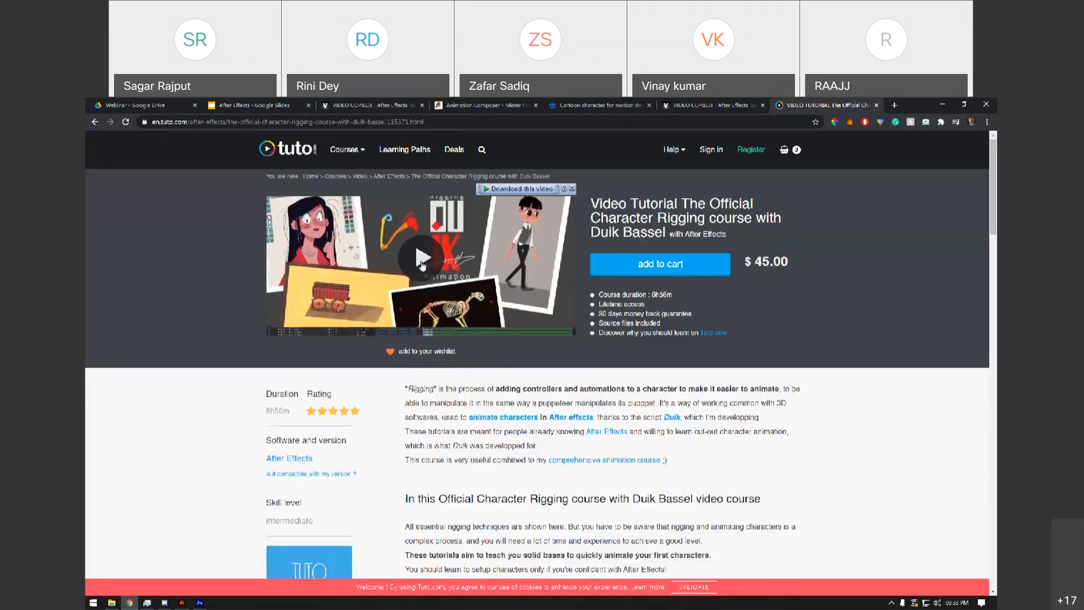
click(422, 263)
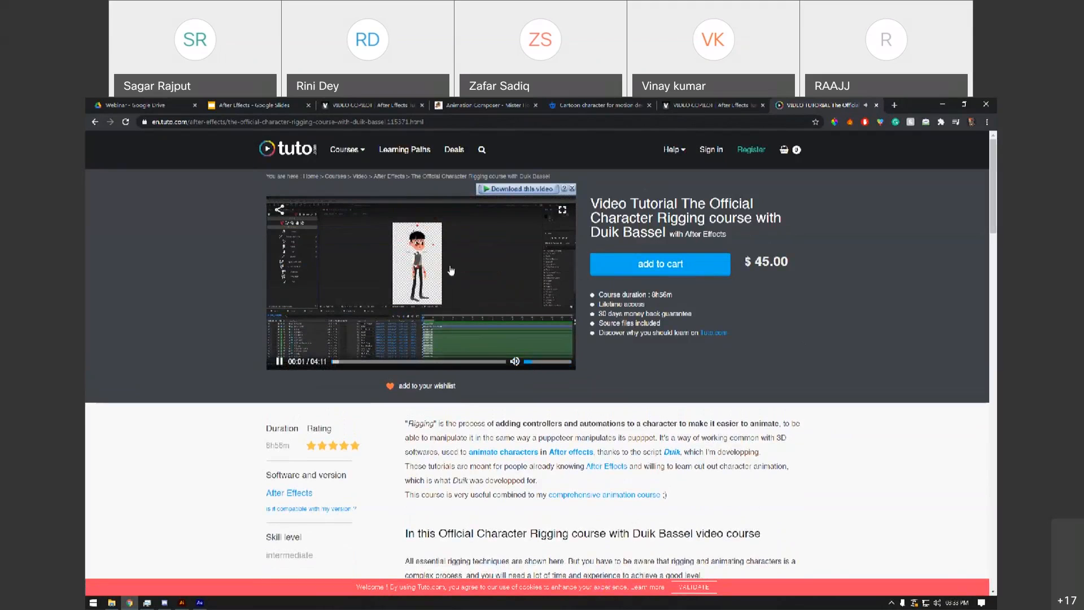
click(535, 362)
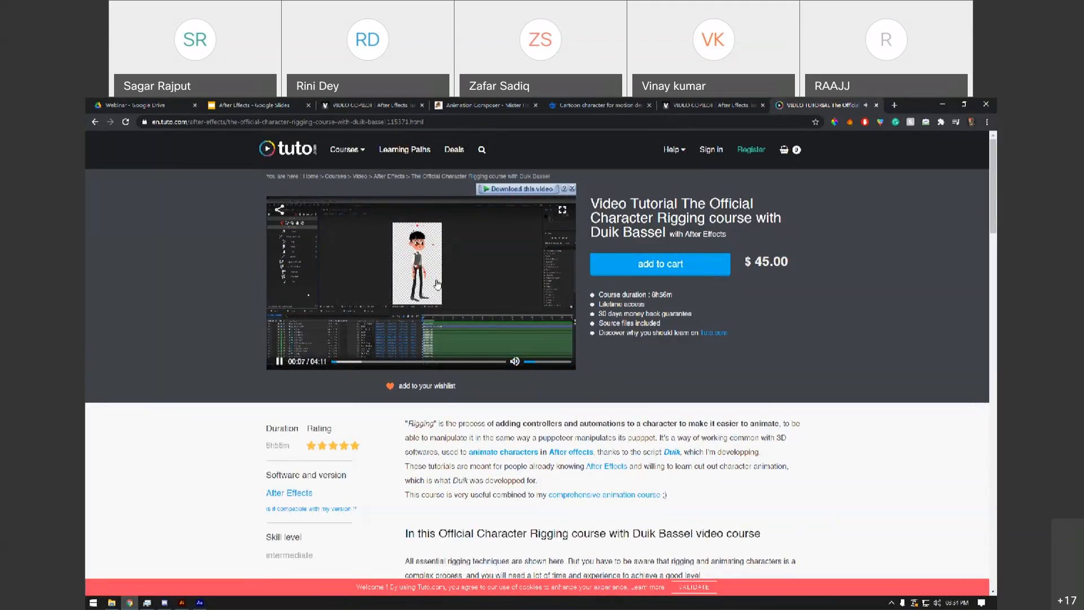
click(280, 362)
click(875, 105)
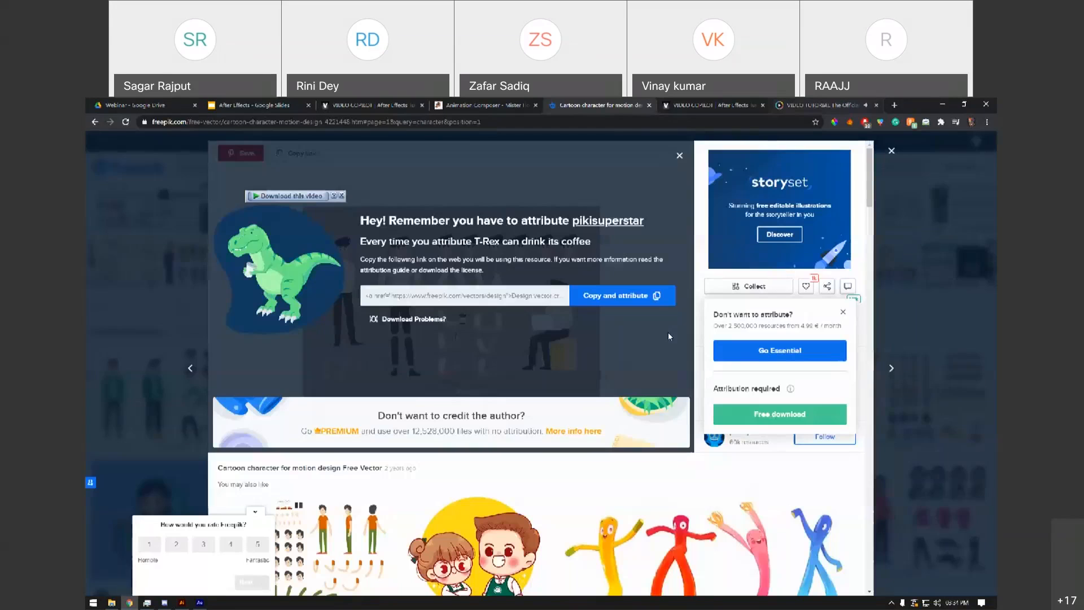
Switch back to After Effects and examine the lists of installed scripts and extensions.
click(733, 103)
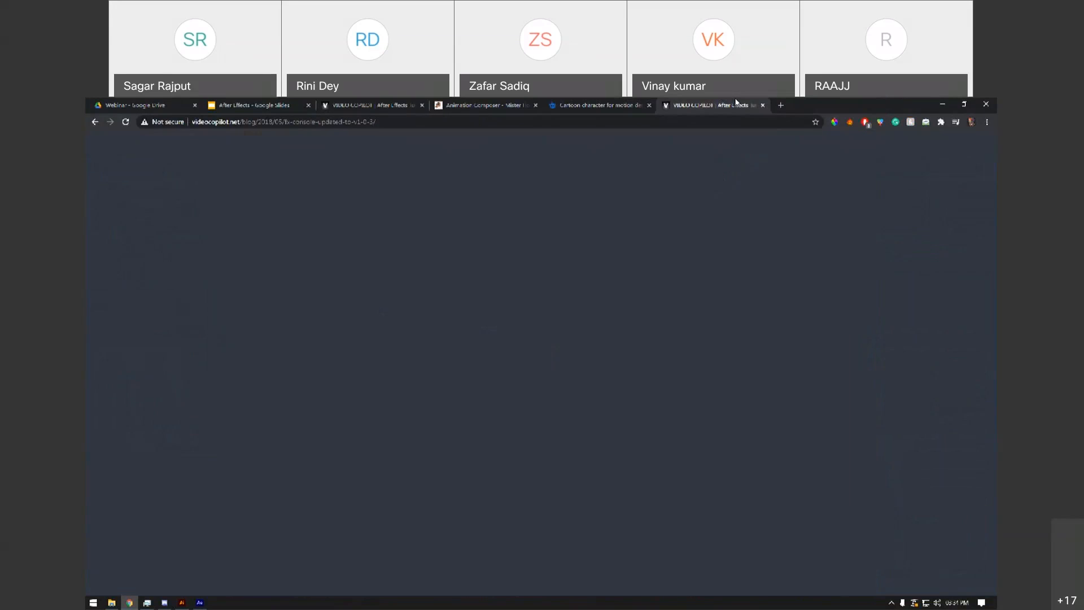
click(199, 603)
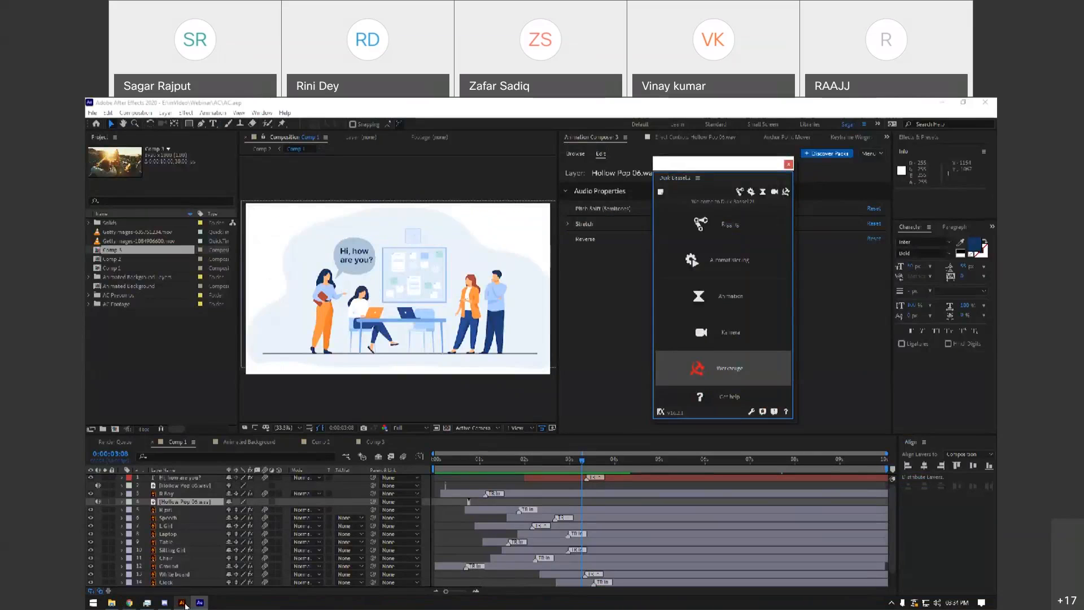
click(215, 113)
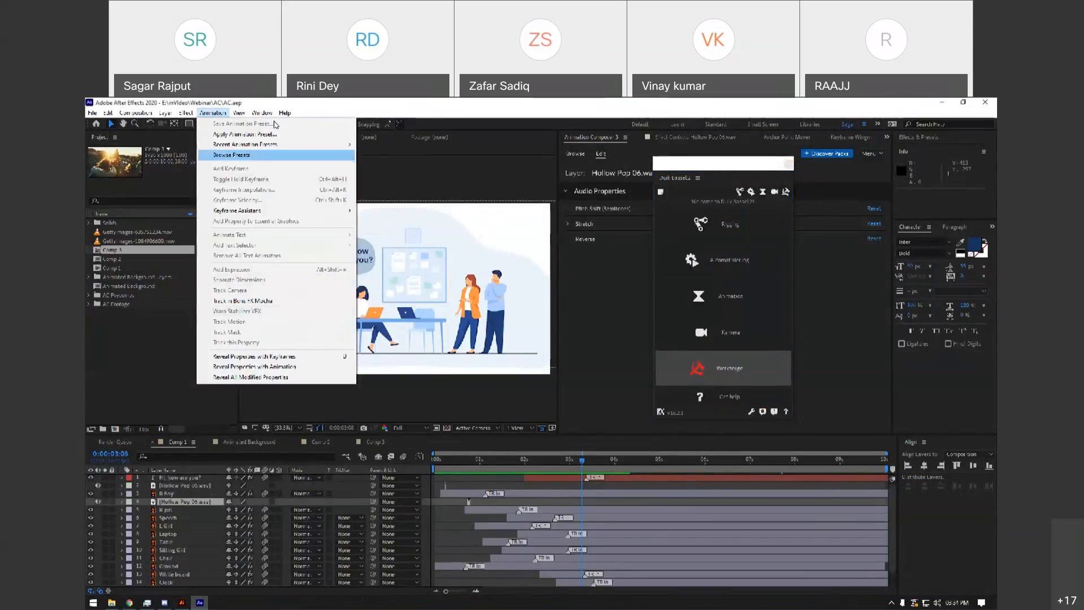
mouse_move(261, 113)
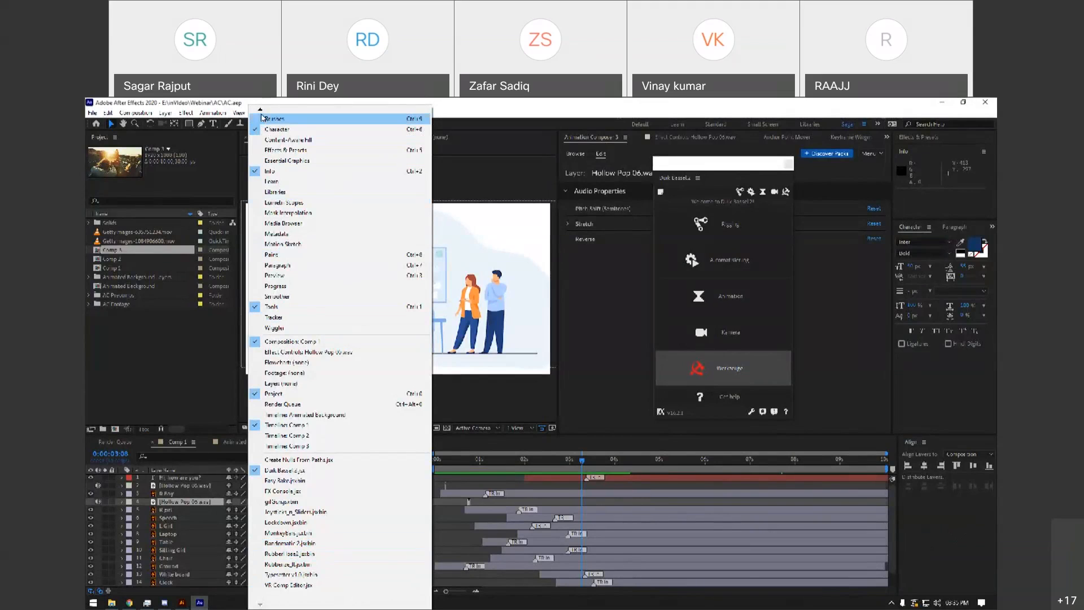
mouse_move(262, 111)
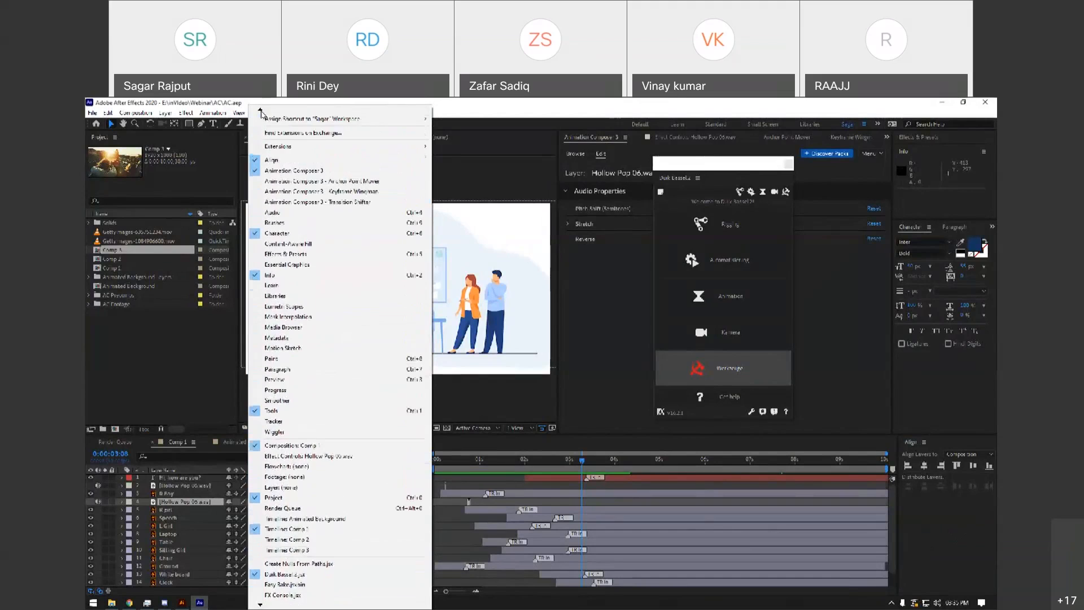
mouse_move(301, 162)
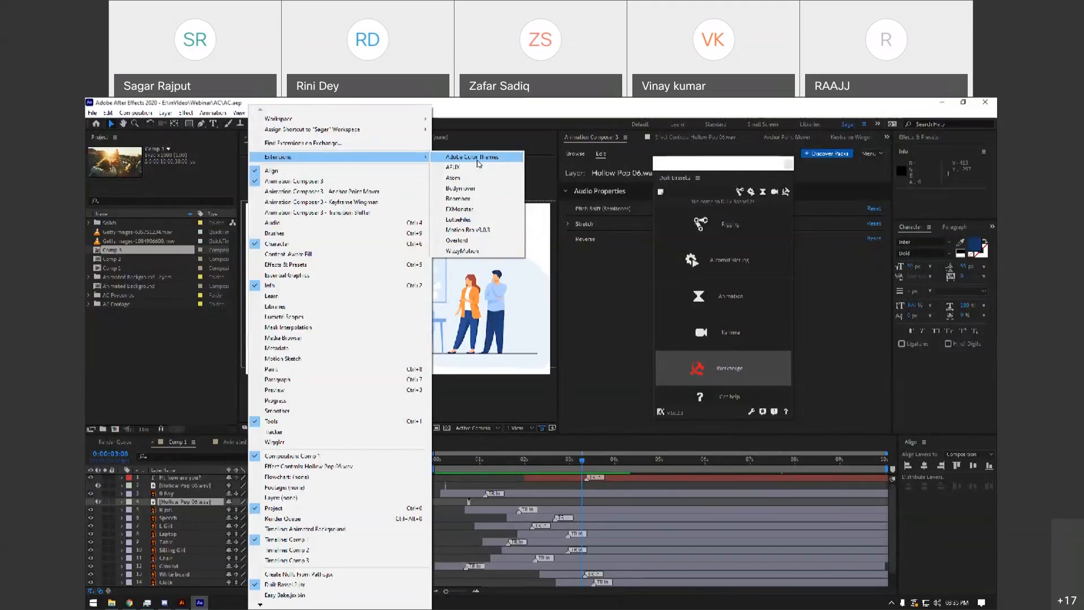
click(206, 356)
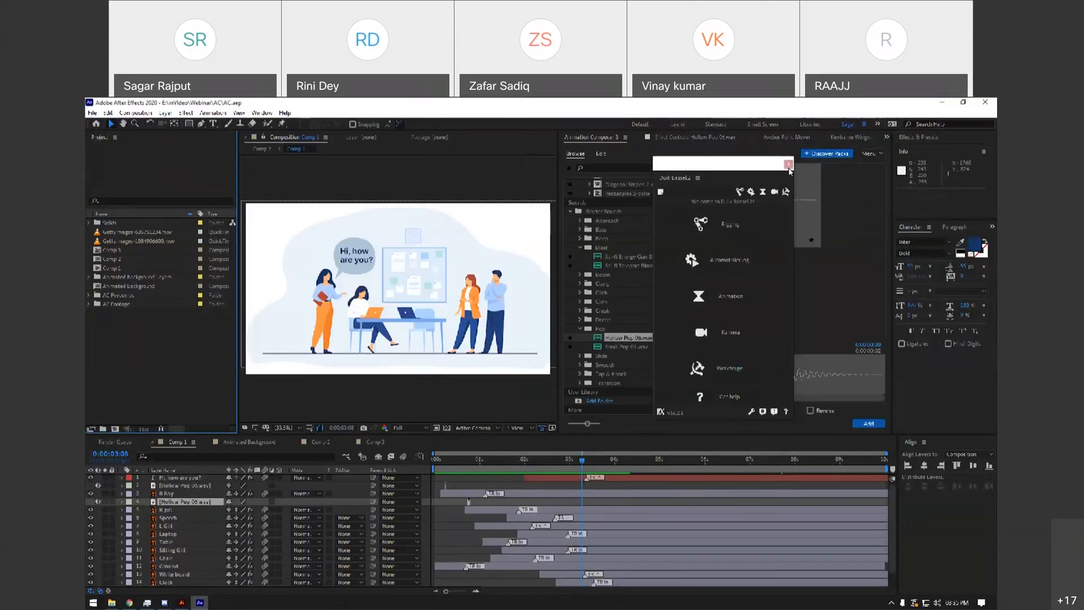
Close the Duik Bassel.2 window and return the current time of Comp 1 to 0:00:00:00.
click(787, 163)
drag(580, 460, 374, 471)
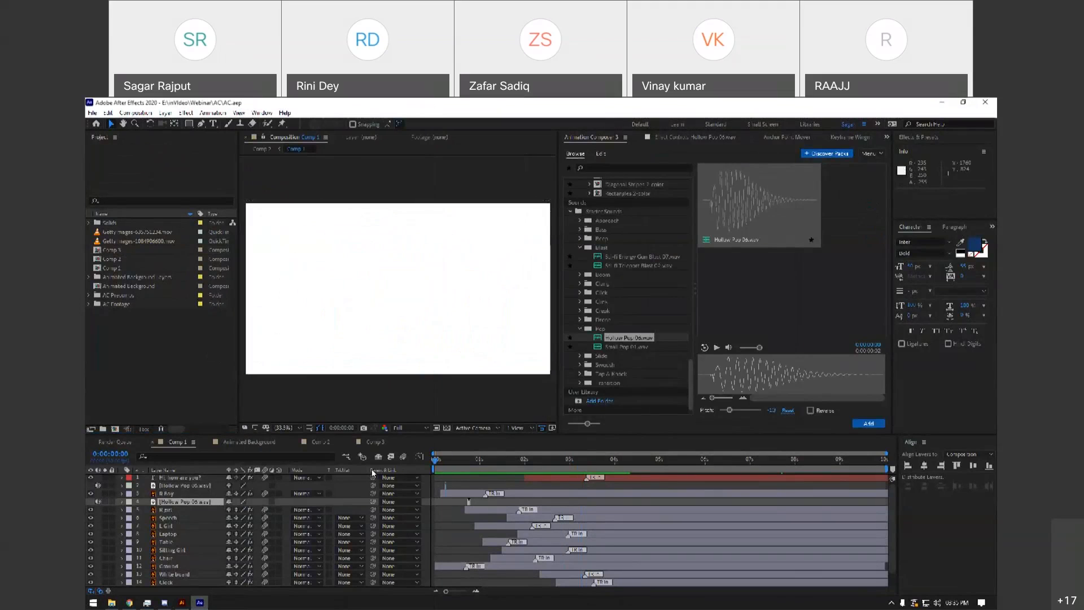
Show the Video Copilot post about the FX Console V1.0.5 update in Chrome from its beginning.
click(129, 603)
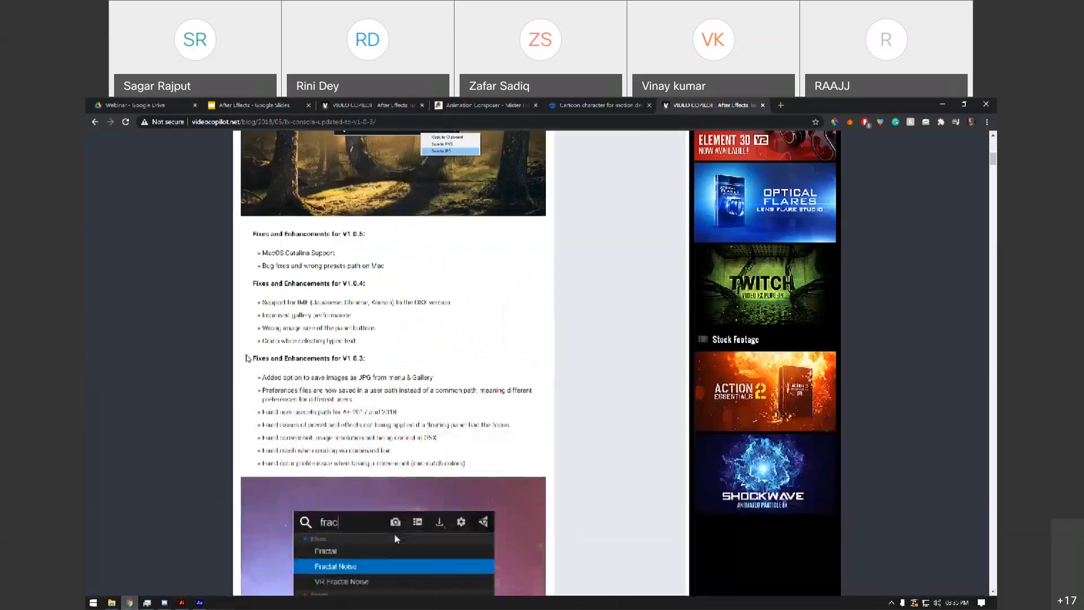
scroll(394, 533, up, 5)
scroll(394, 452, up, 4)
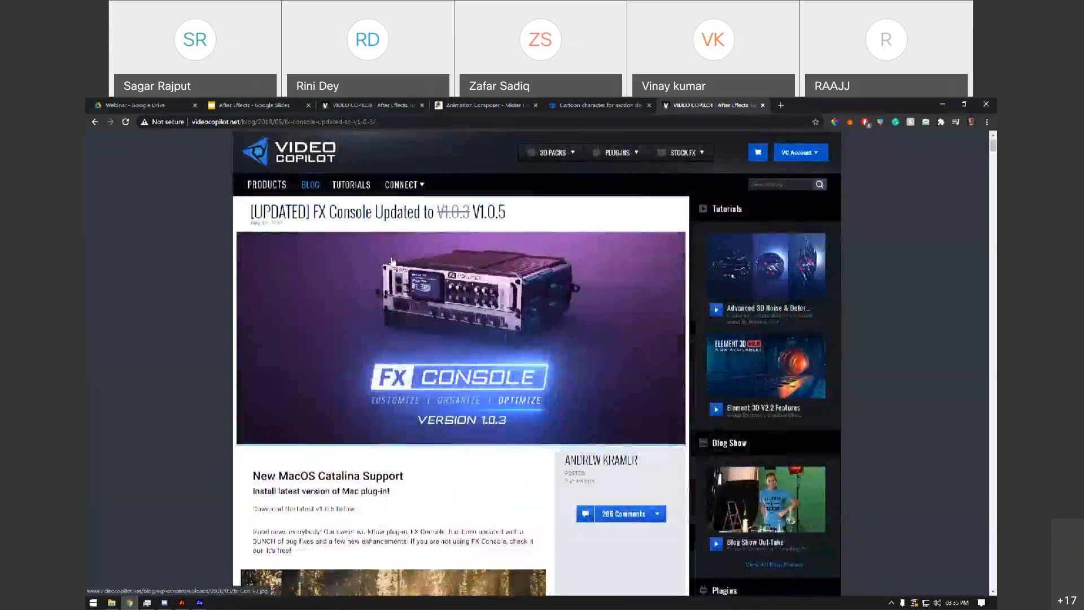
click(199, 603)
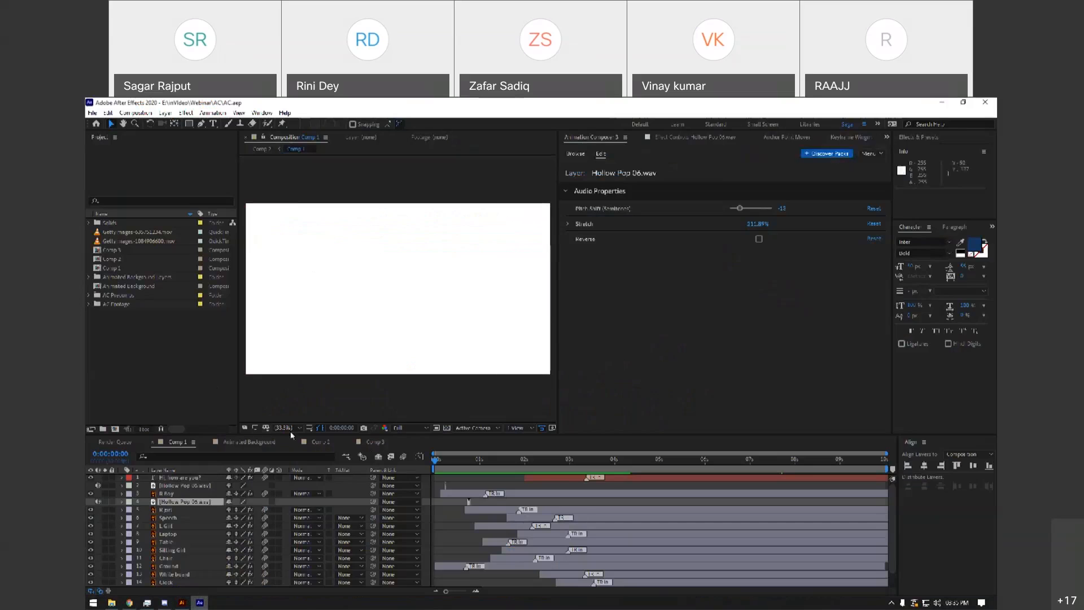
click(129, 603)
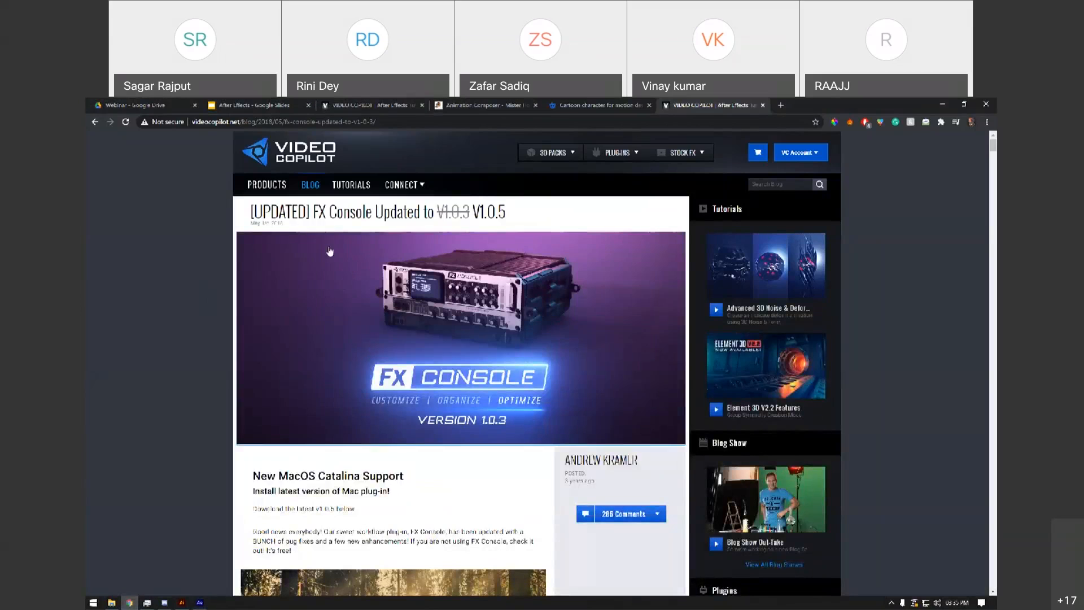
Show the Tool and Plugins slide and the Webinar Drive folder in Chrome, minimize the browser, and switch to After Effects.
click(112, 602)
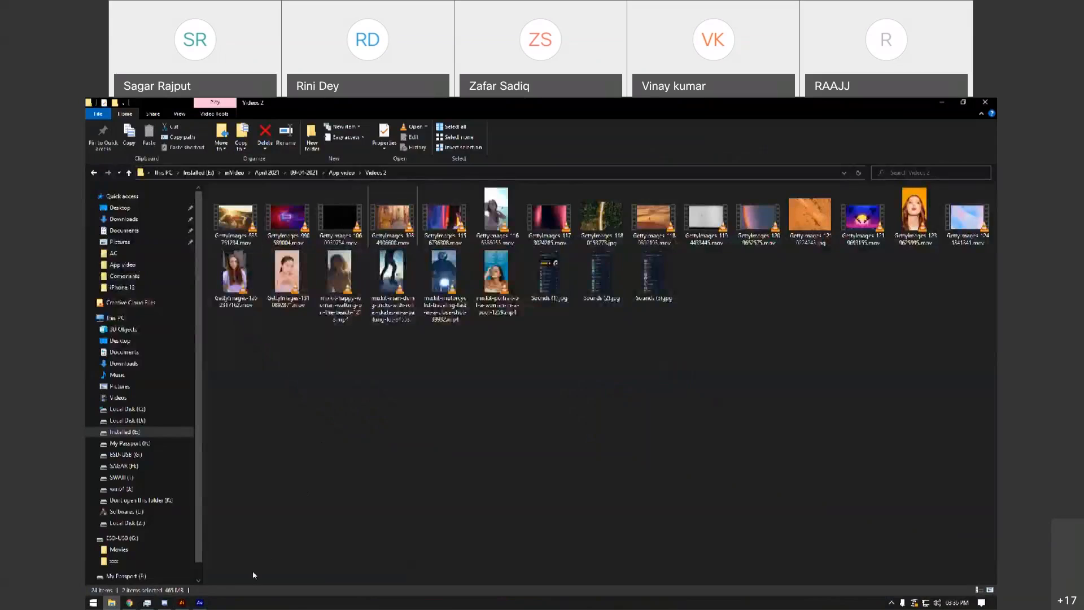
click(129, 602)
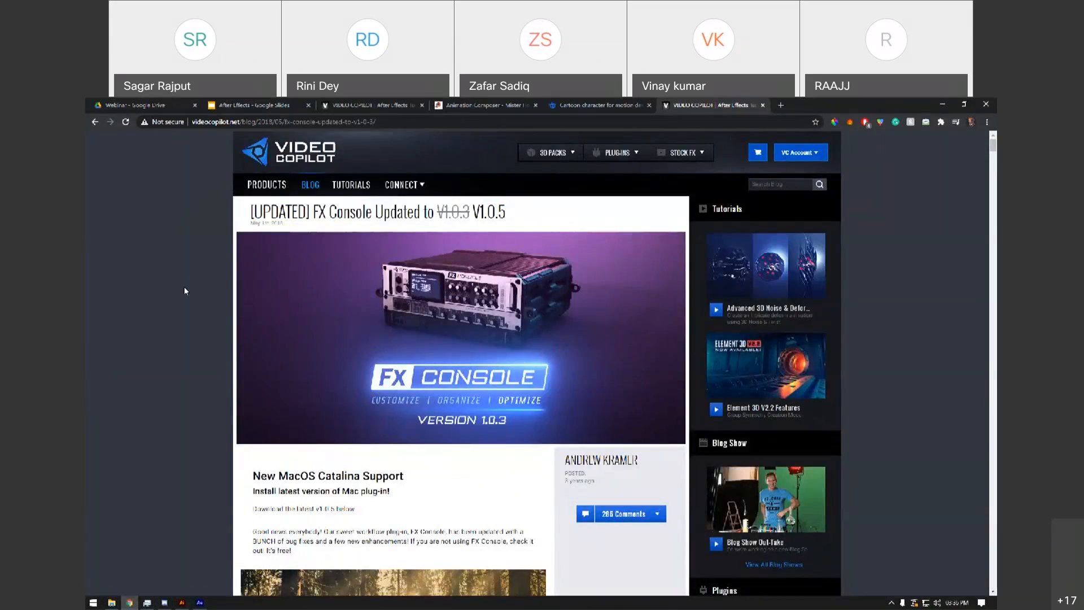
click(271, 104)
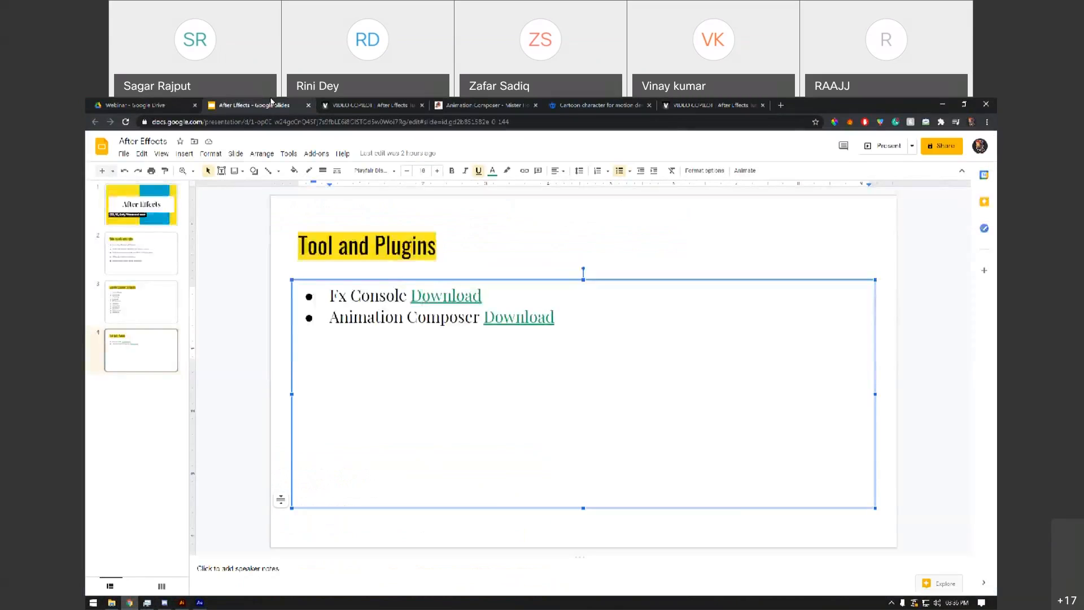
click(133, 105)
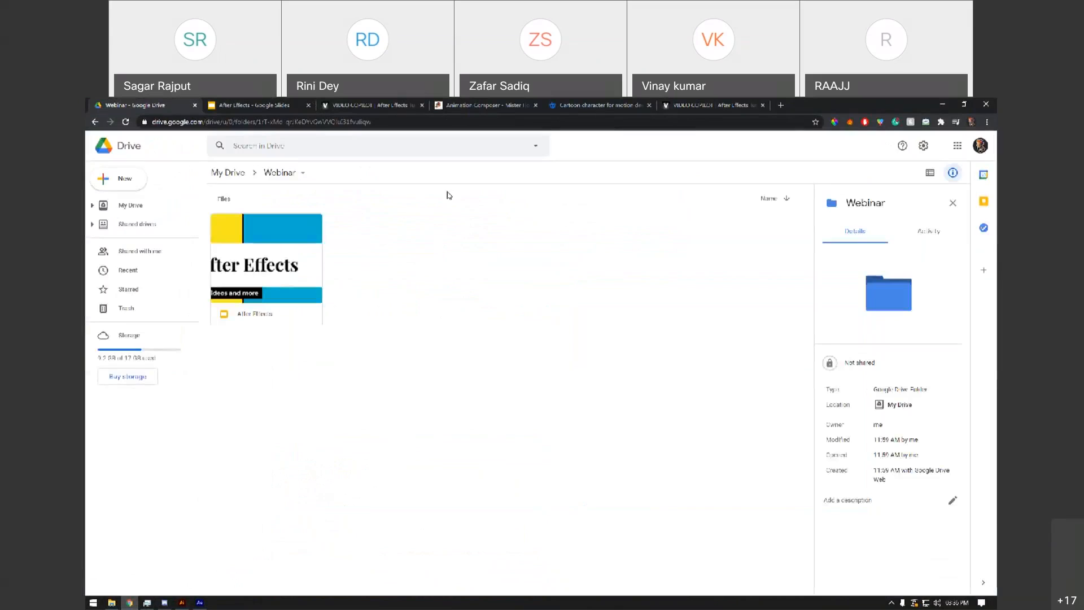
click(940, 104)
click(199, 603)
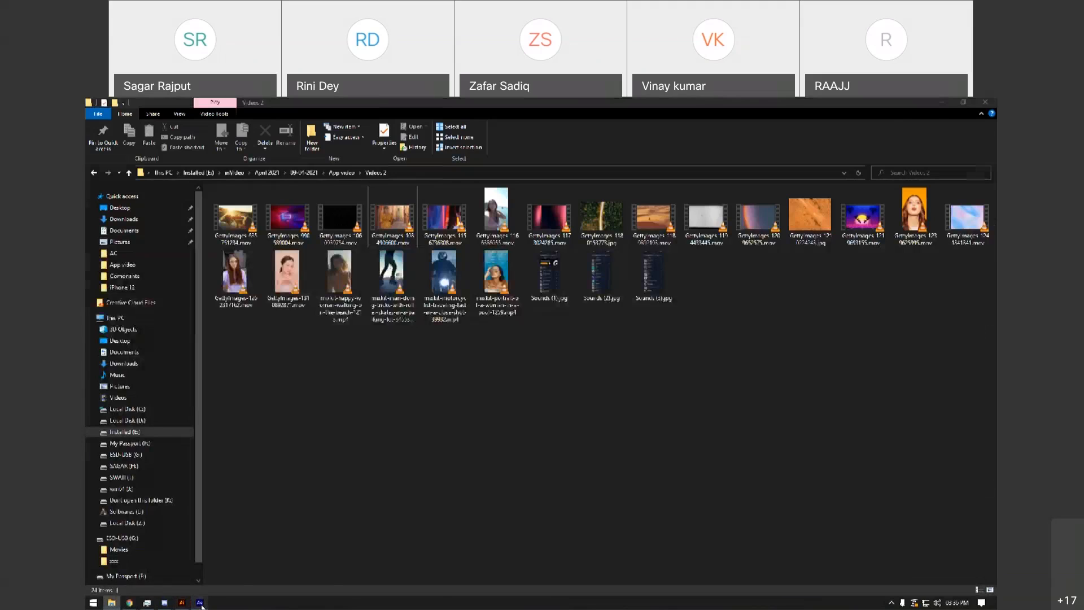
Scrub through the office animation in Comp 1 up to 0:00:04:24.
drag(462, 464, 469, 466)
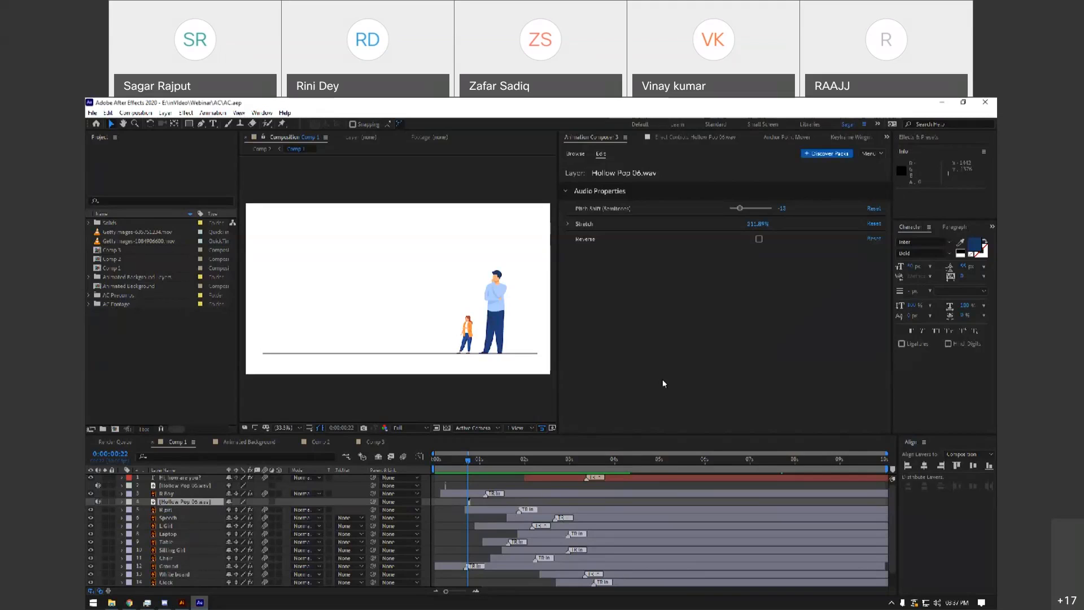
key(alt+Tab)
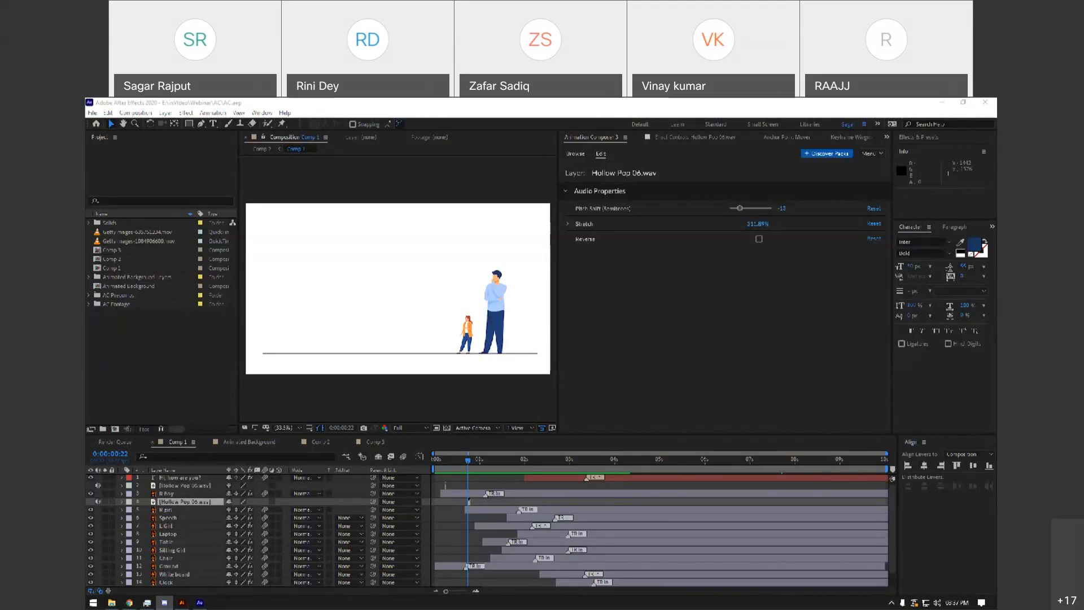
drag(527, 468, 625, 468)
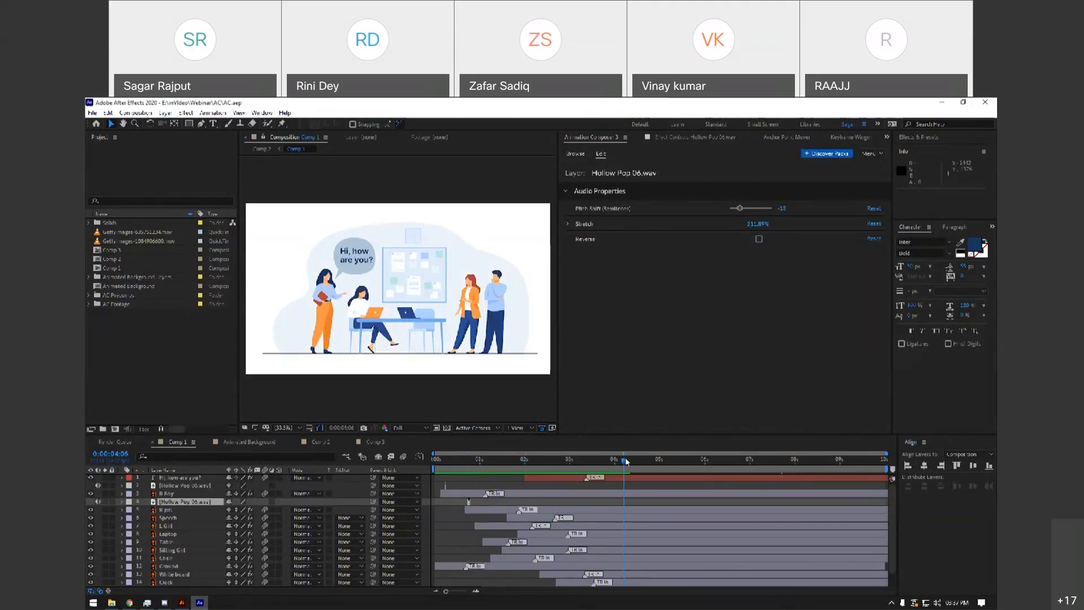
scroll(625, 461, down, 2)
drag(625, 461, 651, 465)
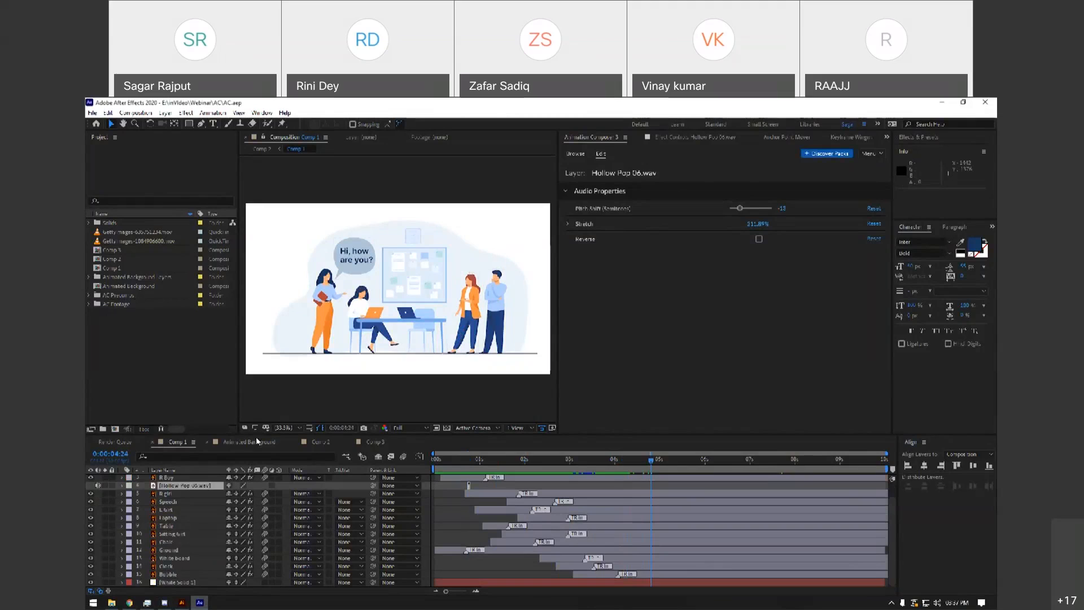
Check Comp 2, open Comp 3, and set its current time to the cut between the two clips at 0:00:01:19.
click(318, 443)
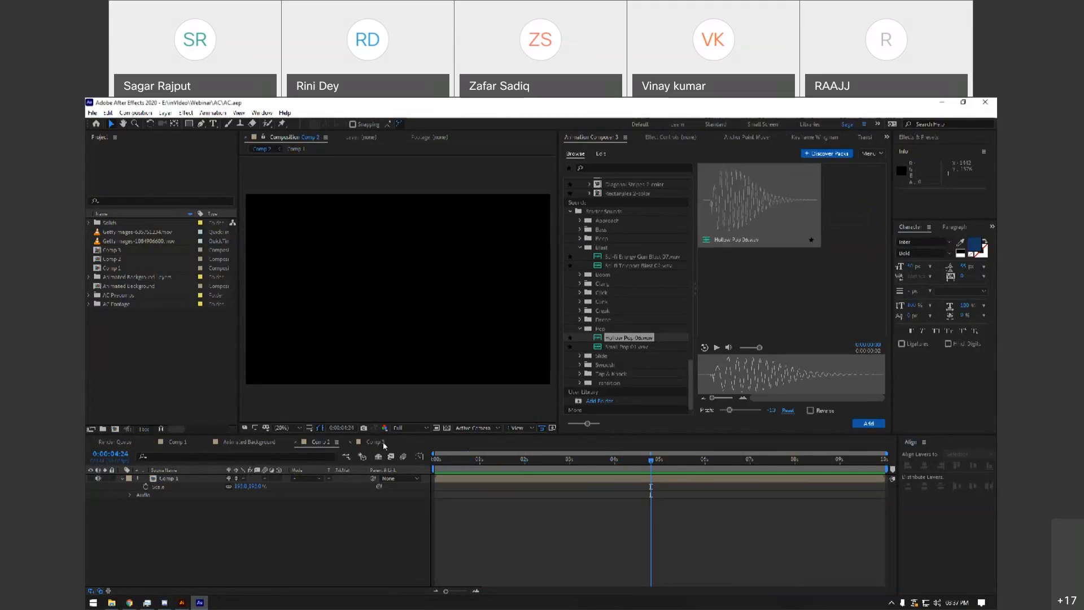
click(514, 462)
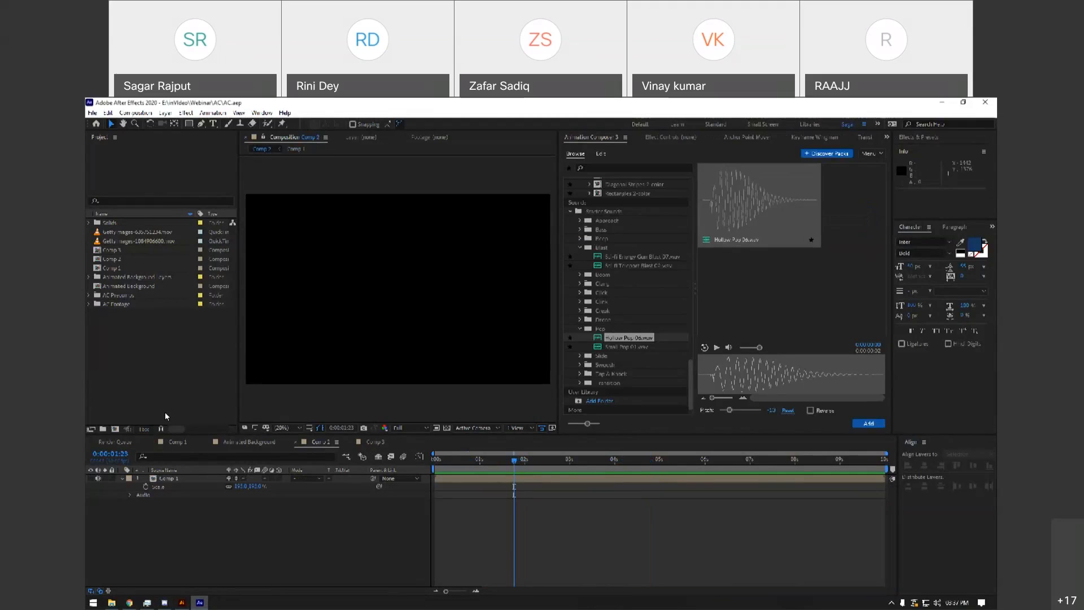
click(374, 442)
click(510, 461)
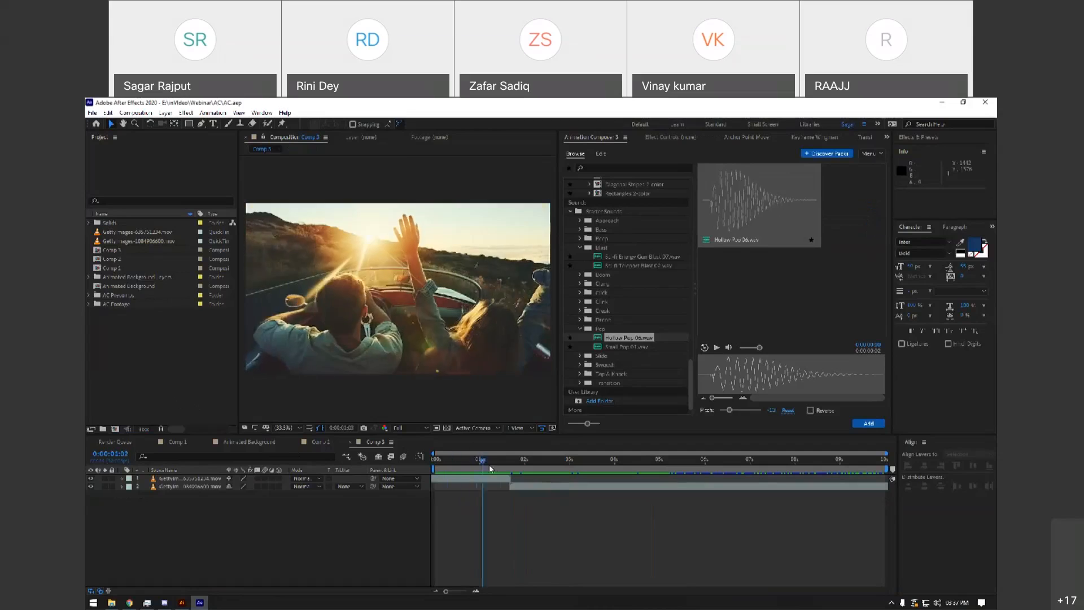
drag(511, 469, 509, 468)
Add the Generated Light Leak 1 transition from Animation Composer at the cut in Comp 3.
scroll(608, 338, down, 10)
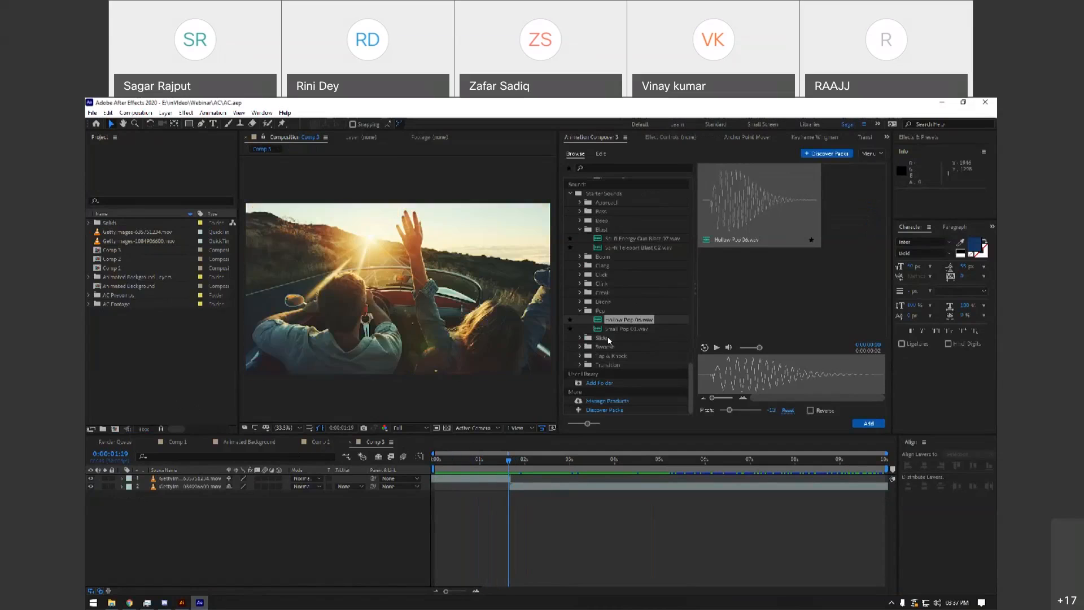
scroll(606, 346, down, 3)
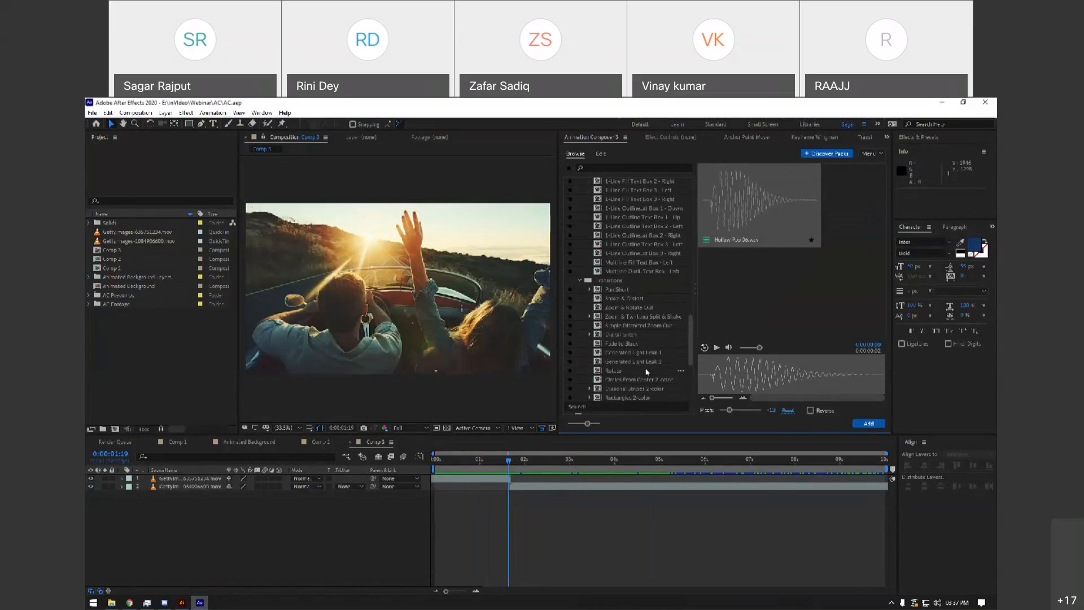
click(644, 353)
click(863, 425)
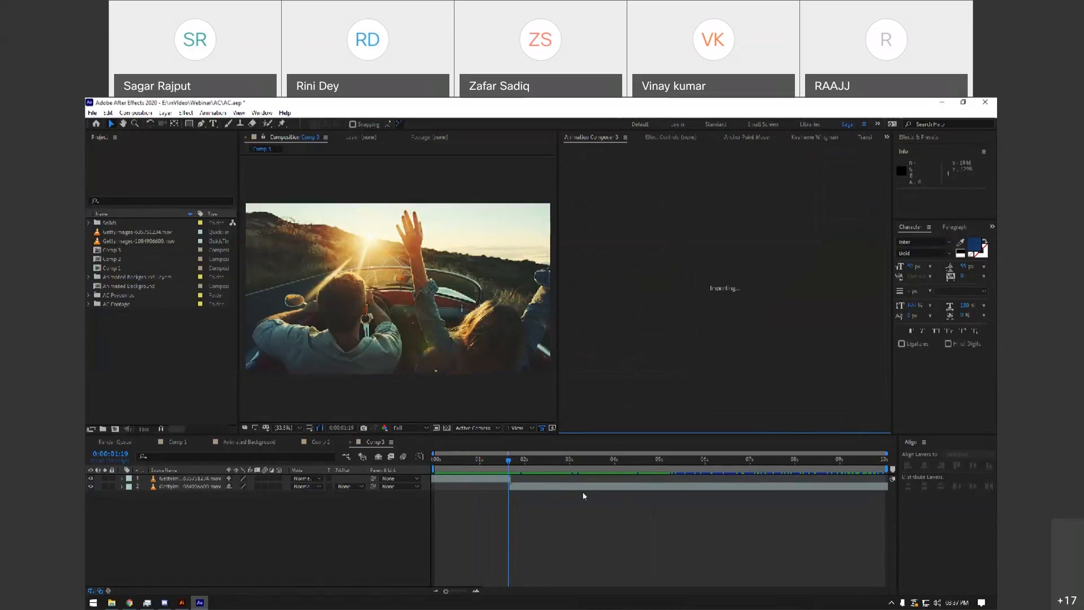
Preview Comp 3 from its start to see the light leak transition, and stop the playback.
drag(482, 463, 434, 462)
key(space)
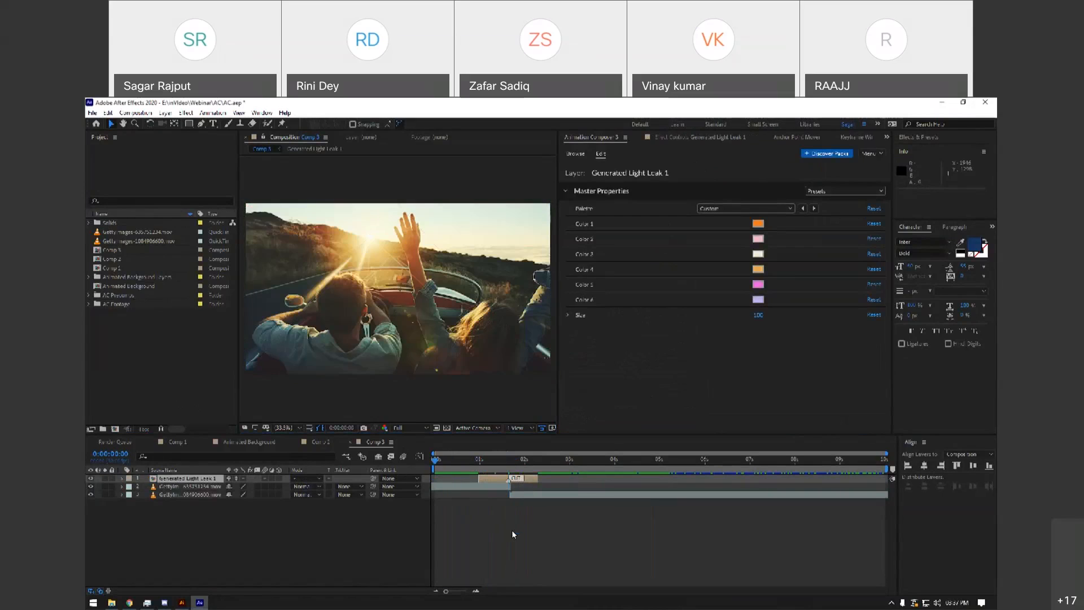
key(space)
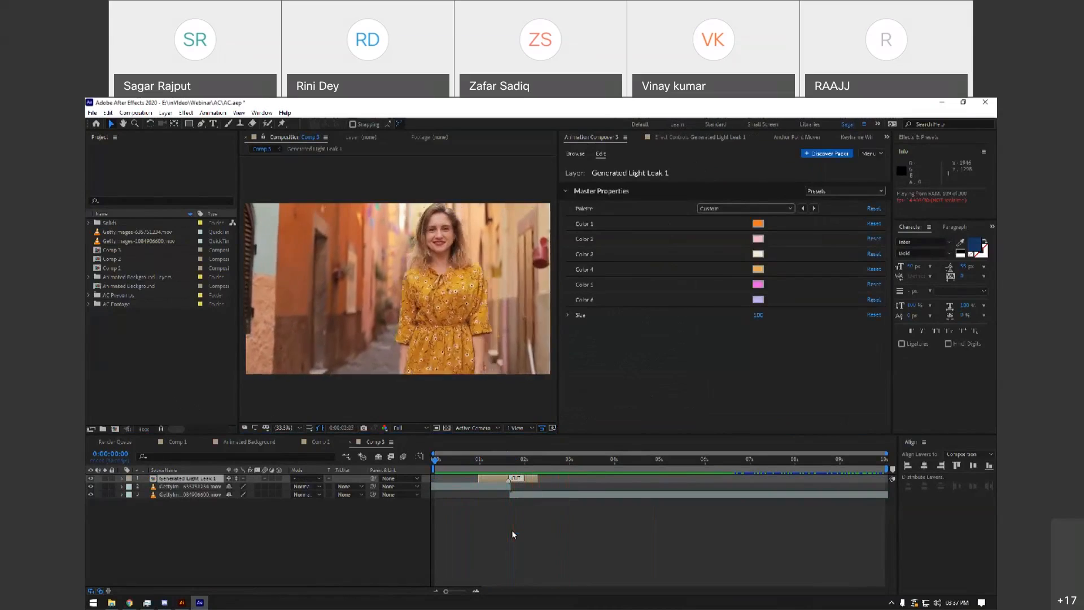
End the Comp 3 work area at about 0:00:03:19, past the transition, and play it from the beginning.
drag(551, 473, 598, 467)
key(n)
key(Home)
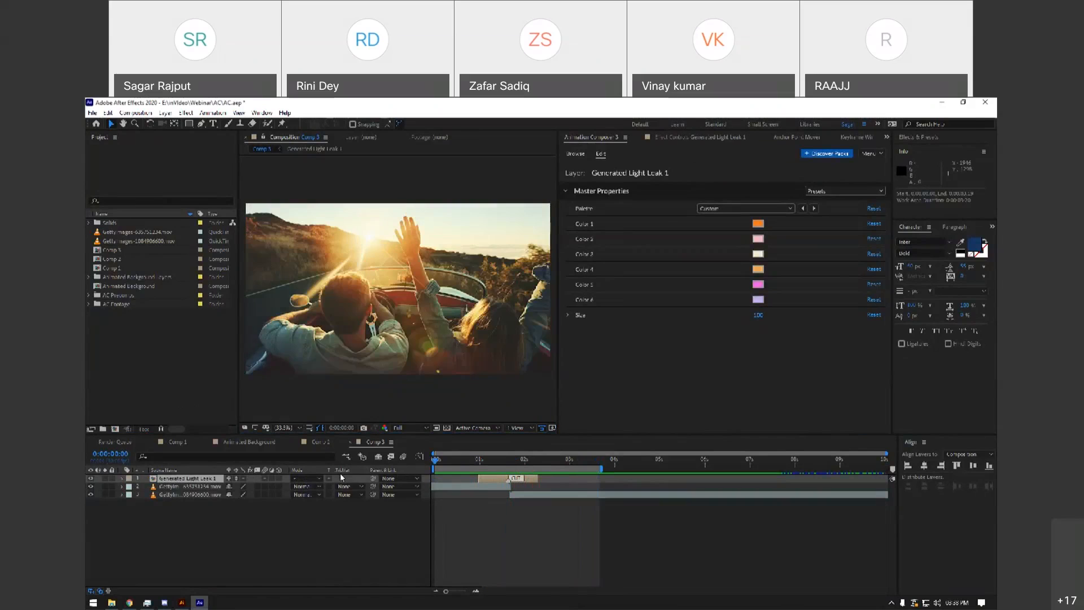
key(space)
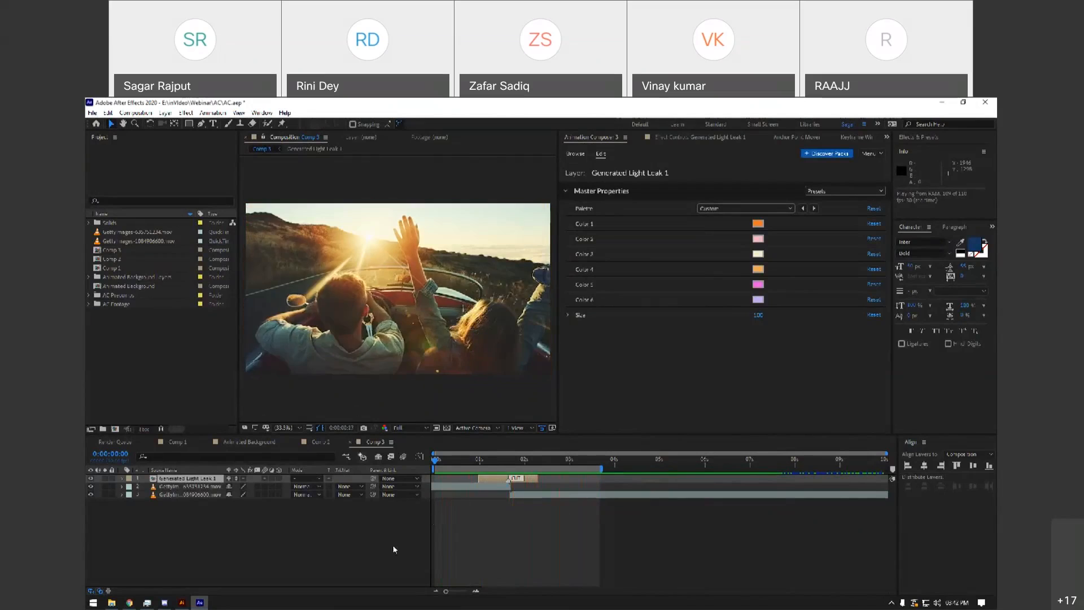
Place the current time at 0:00:01:19 within the light leak, deselect its layer, and switch to Chrome.
click(514, 470)
drag(512, 470, 508, 472)
click(210, 540)
click(129, 603)
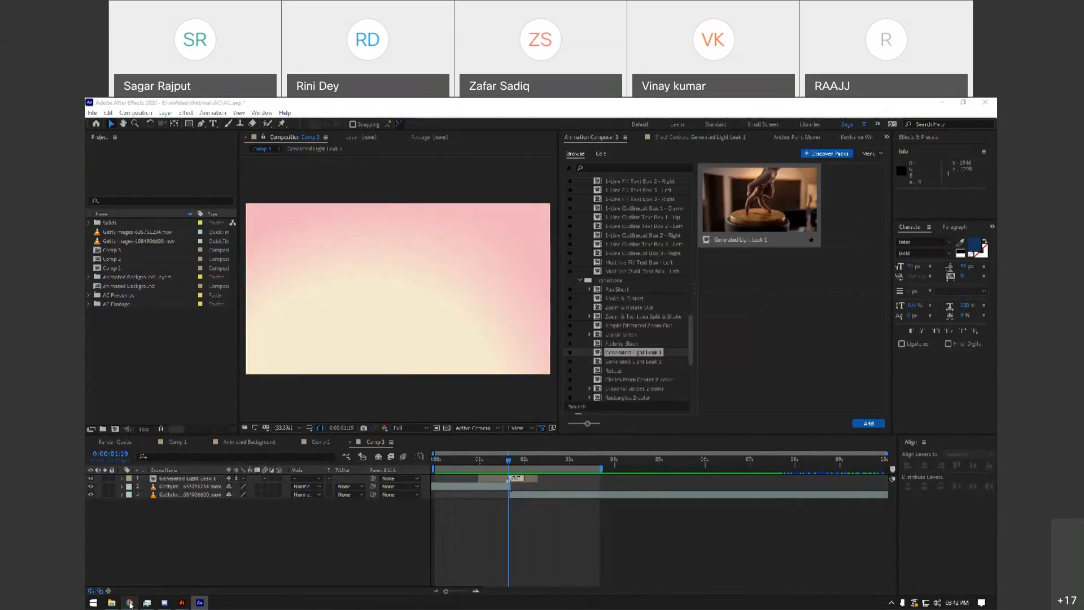